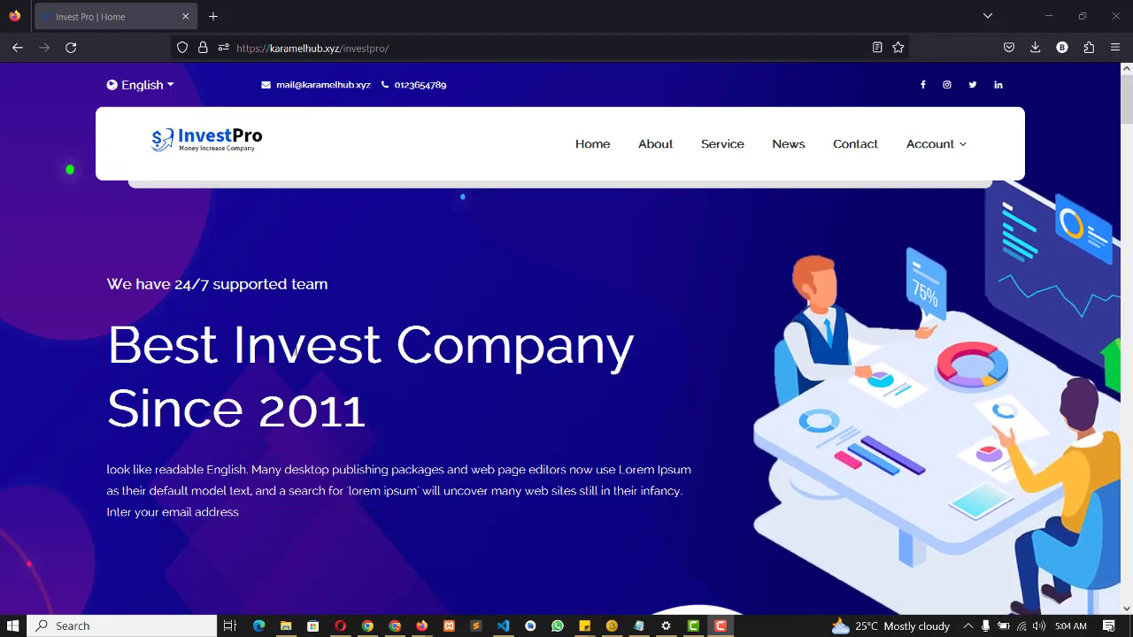
Switch to Chrome and open the Return Of Invest : Roi Standard email in Gmail
{"action": "scroll", "coordinate": [286, 355], "scroll_direction": "down", "scroll_amount": 4}
{"action": "scroll", "coordinate": [285, 356], "scroll_direction": "up", "scroll_amount": 4}
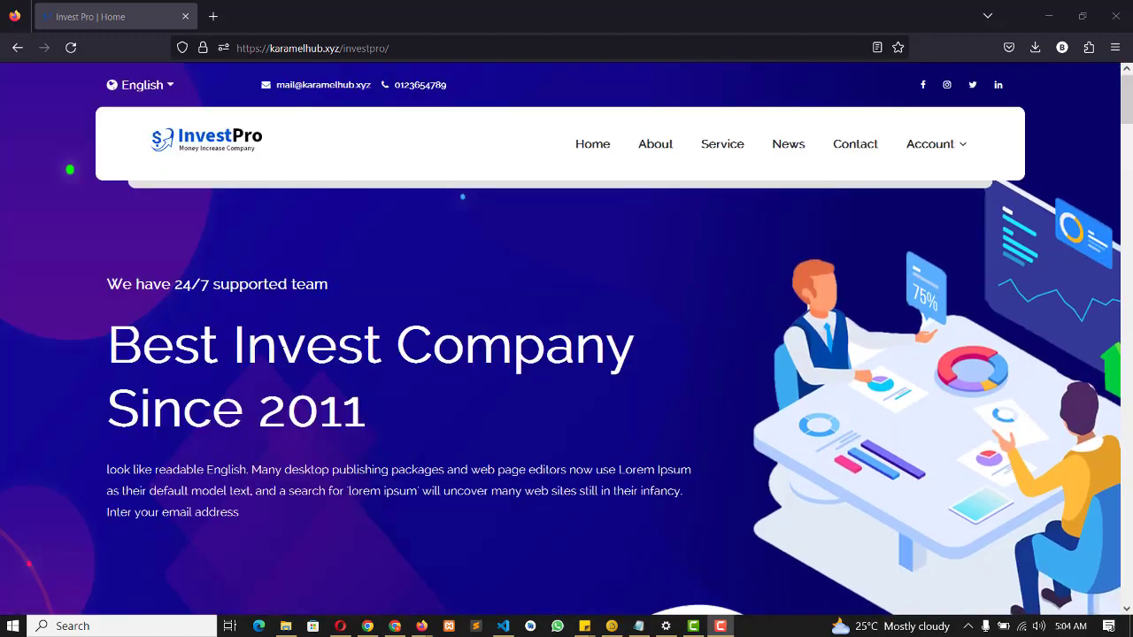
{"action": "scroll", "coordinate": [276, 345], "scroll_direction": "down", "scroll_amount": 5}
{"action": "scroll", "coordinate": [275, 344], "scroll_direction": "up", "scroll_amount": 5}
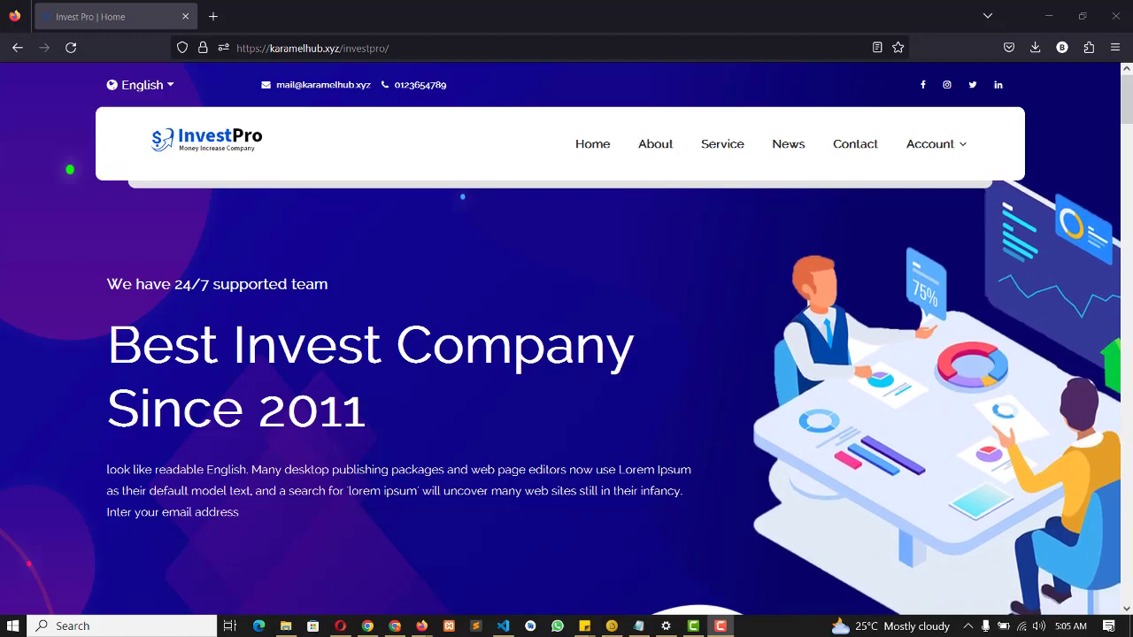
{"action": "scroll", "coordinate": [384, 321], "scroll_direction": "down", "scroll_amount": 5}
{"action": "scroll", "coordinate": [384, 321], "scroll_direction": "up", "scroll_amount": 5}
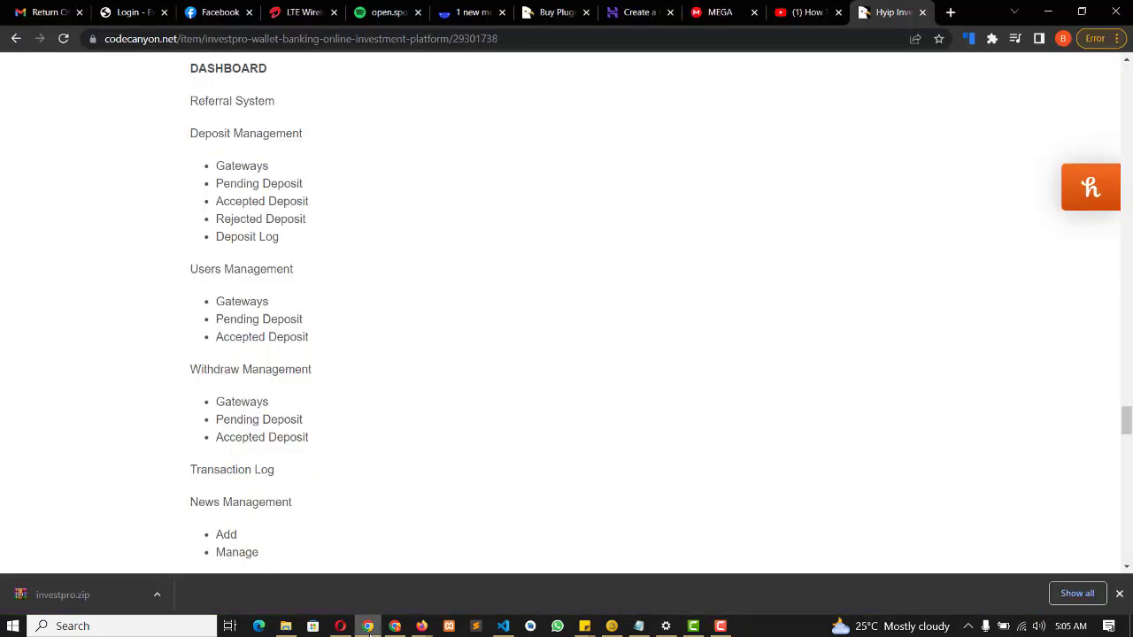
{"action": "left_click", "coordinate": [367, 626]}
{"action": "left_click", "coordinate": [36, 12]}
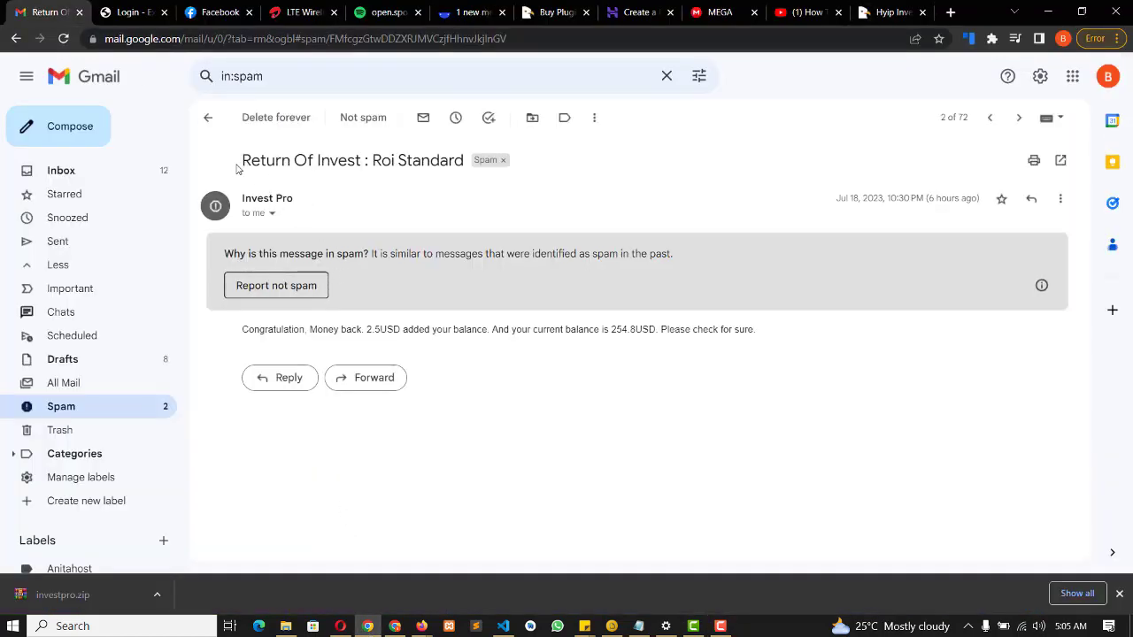
Highlight the email subject 'Return Of Invest : Roi Standard' in parts, then as a whole
{"action": "left_click_drag", "start_coordinate": [239, 164], "coordinate": [343, 162]}
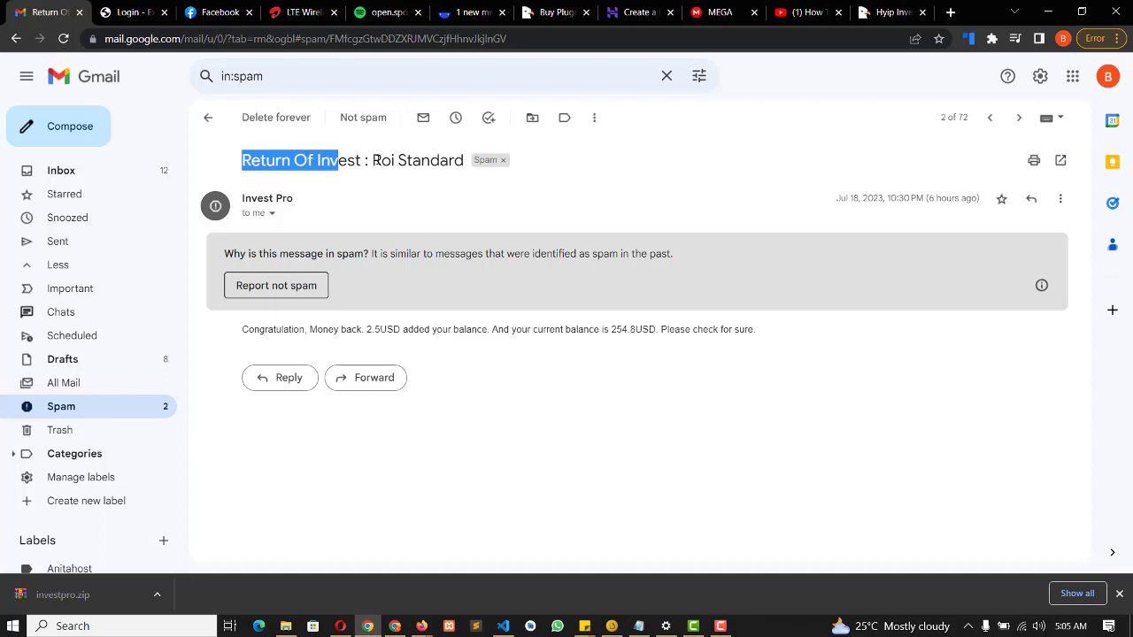
{"action": "double_click", "coordinate": [430, 161]}
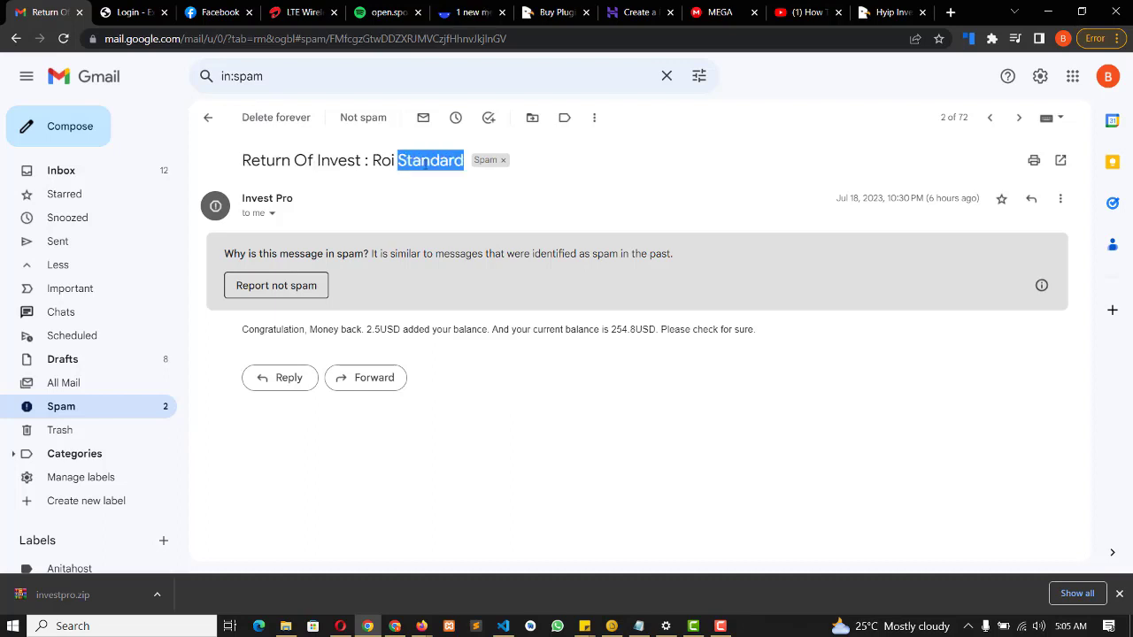
{"action": "triple_click", "coordinate": [429, 161]}
{"action": "left_click", "coordinate": [421, 284]}
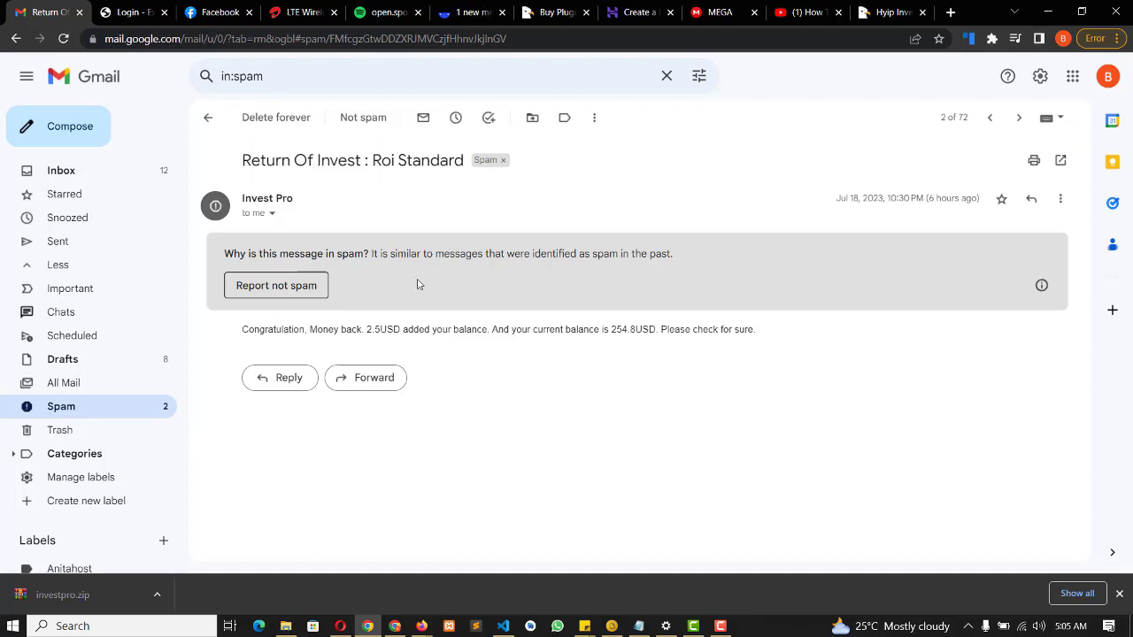
Highlight parts of the body: the 254.8USD balance line, 'Congratulation' and the 2.5USD credit
{"action": "left_click_drag", "start_coordinate": [242, 342], "coordinate": [260, 341]}
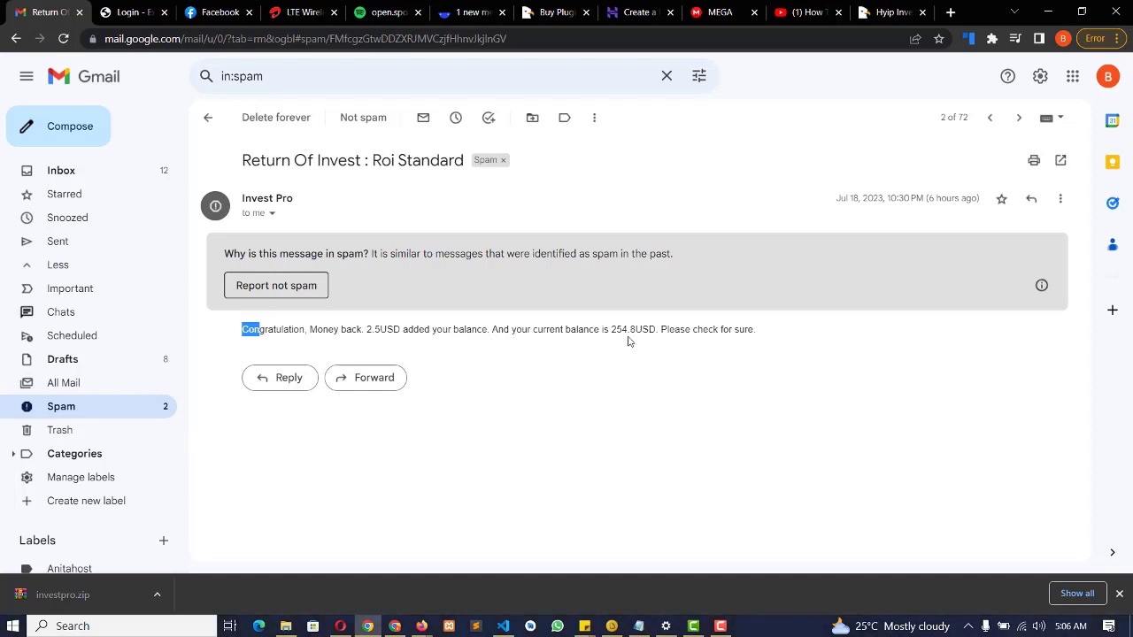
{"action": "left_click", "coordinate": [572, 347]}
{"action": "left_click_drag", "start_coordinate": [745, 341], "coordinate": [240, 345]}
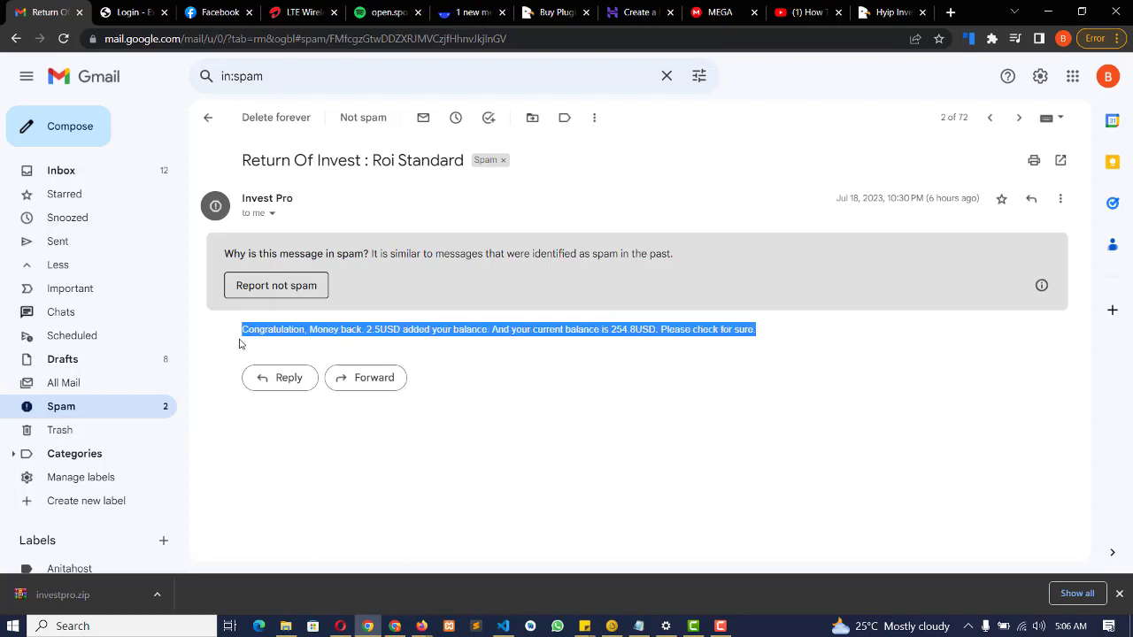
{"action": "double_click", "coordinate": [239, 344]}
{"action": "left_click", "coordinate": [239, 344]}
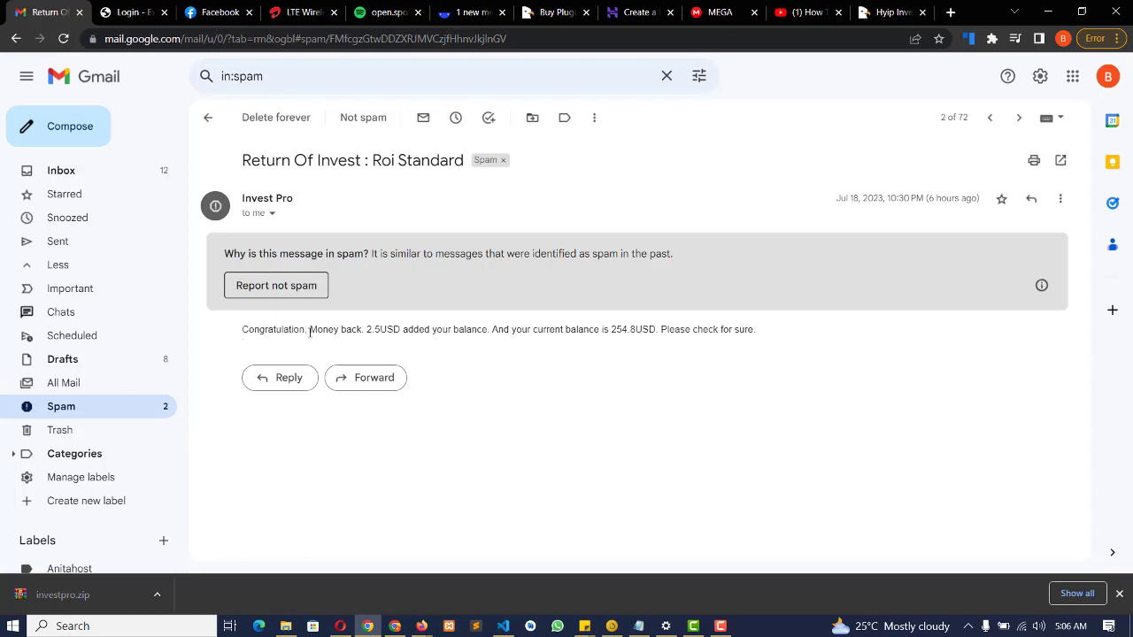
{"action": "left_click_drag", "start_coordinate": [366, 329], "coordinate": [400, 329]}
{"action": "left_click", "coordinate": [422, 342]}
Return to InvestPro in Firefox and open the Account > Sign Up page
{"action": "mouse_move", "coordinate": [428, 630]}
{"action": "left_click", "coordinate": [496, 554]}
{"action": "scroll", "coordinate": [519, 339], "scroll_direction": "down", "scroll_amount": 3}
{"action": "scroll", "coordinate": [519, 341], "scroll_direction": "up", "scroll_amount": 3}
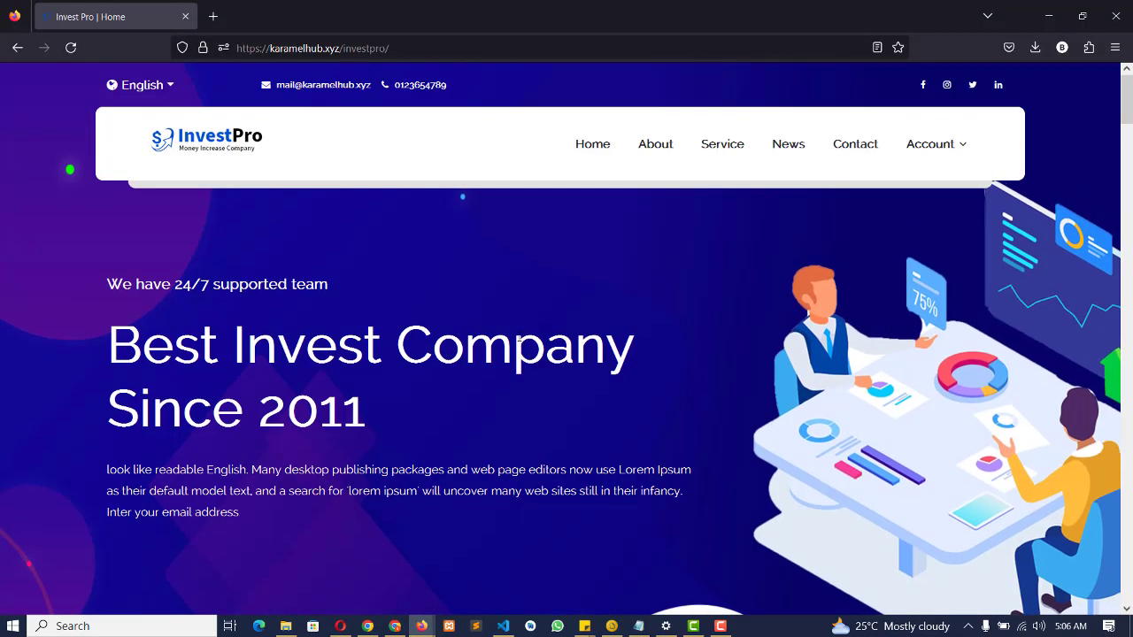
{"action": "scroll", "coordinate": [519, 341], "scroll_direction": "down", "scroll_amount": 5}
{"action": "scroll", "coordinate": [525, 323], "scroll_direction": "up", "scroll_amount": 5}
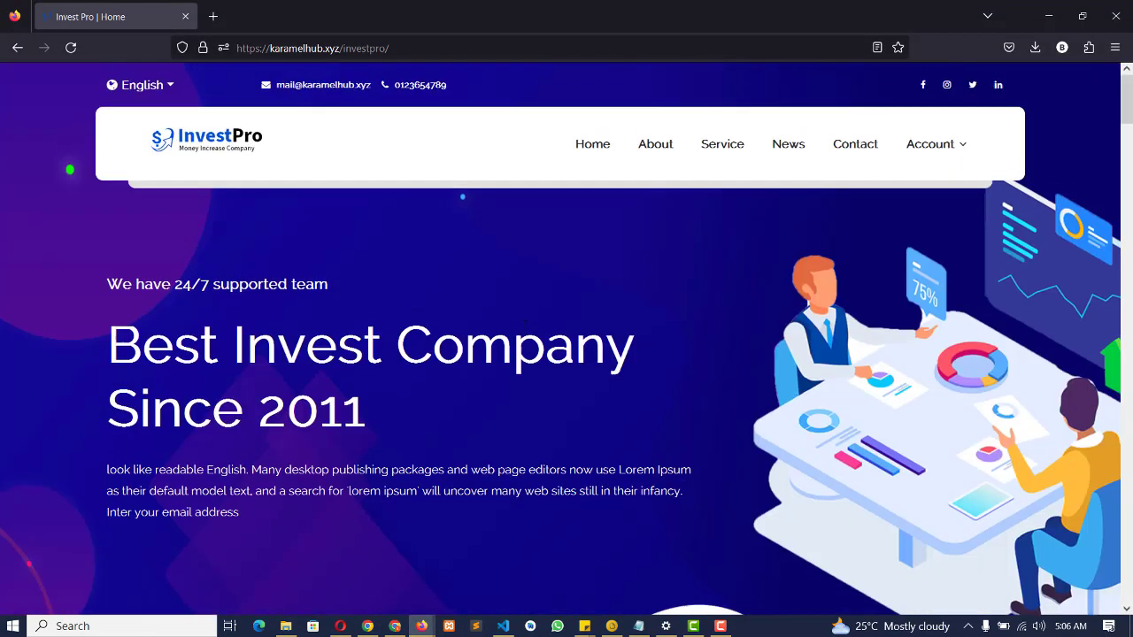
{"action": "mouse_move", "coordinate": [934, 155]}
{"action": "left_click", "coordinate": [939, 204]}
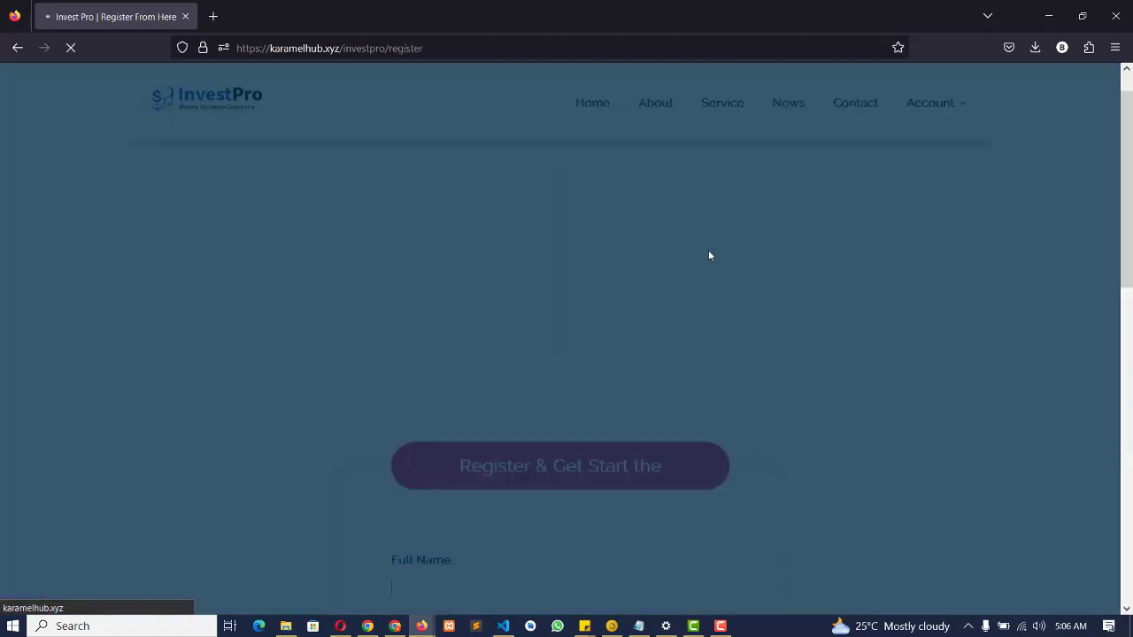
Enter the new user's full name and e-mail address in the sign-up form
{"action": "scroll", "coordinate": [648, 269], "scroll_direction": "down", "scroll_amount": 4}
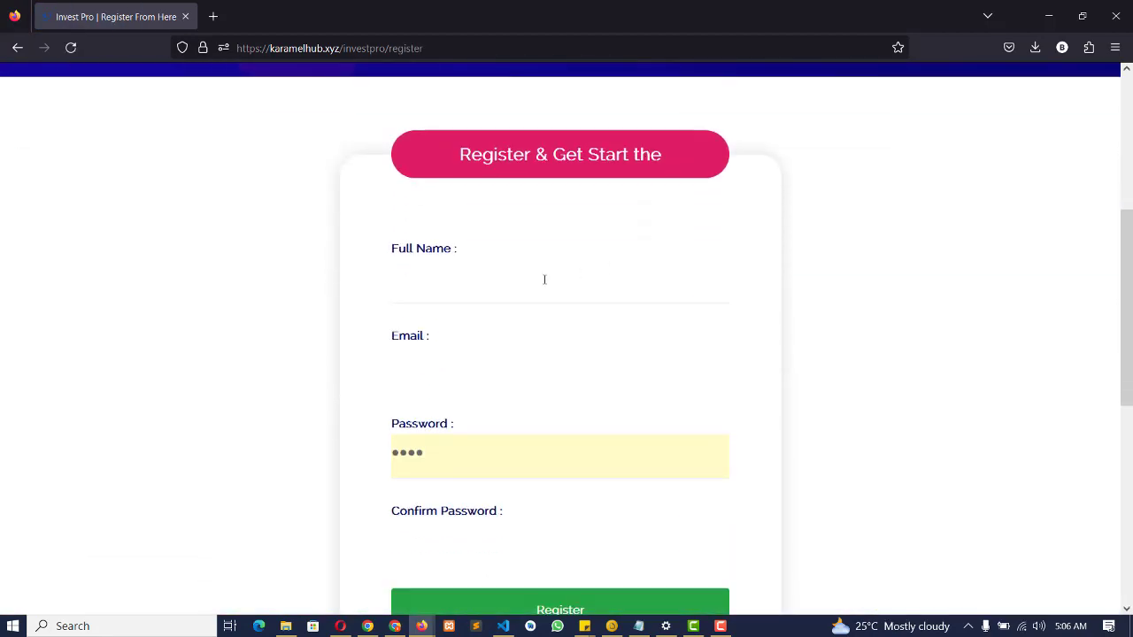
{"action": "left_click", "coordinate": [451, 293]}
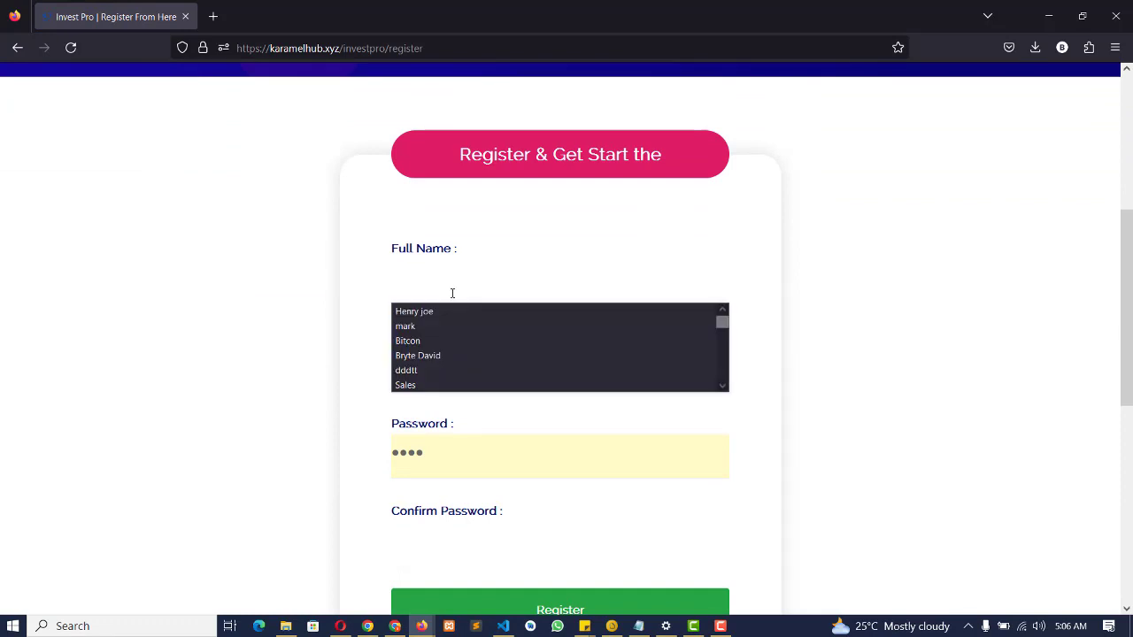
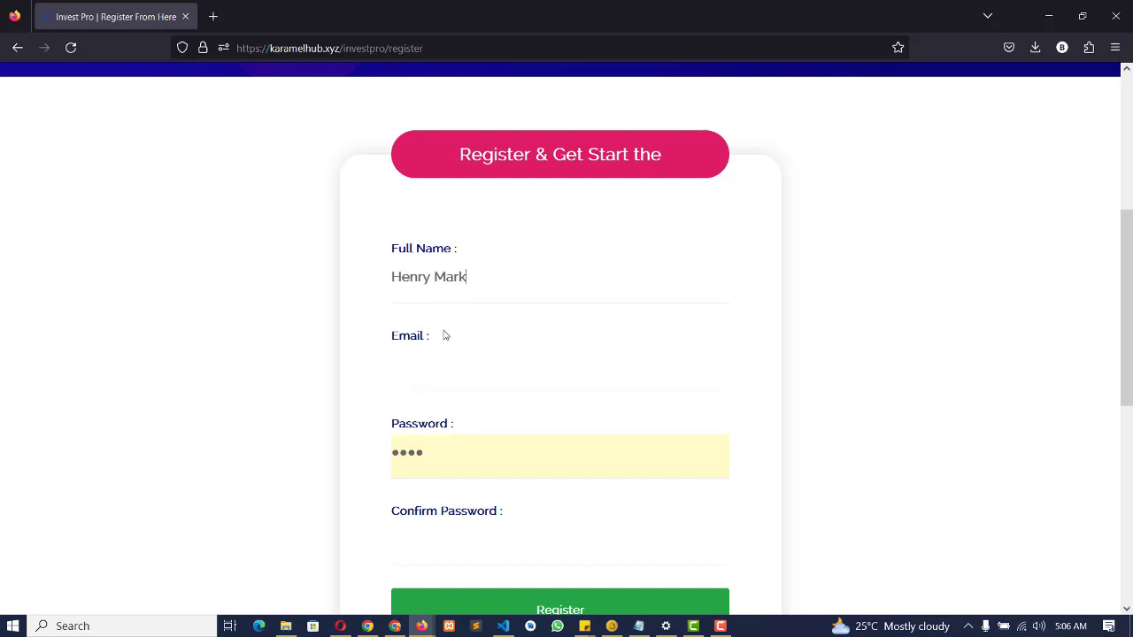
{"action": "left_click", "coordinate": [443, 359]}
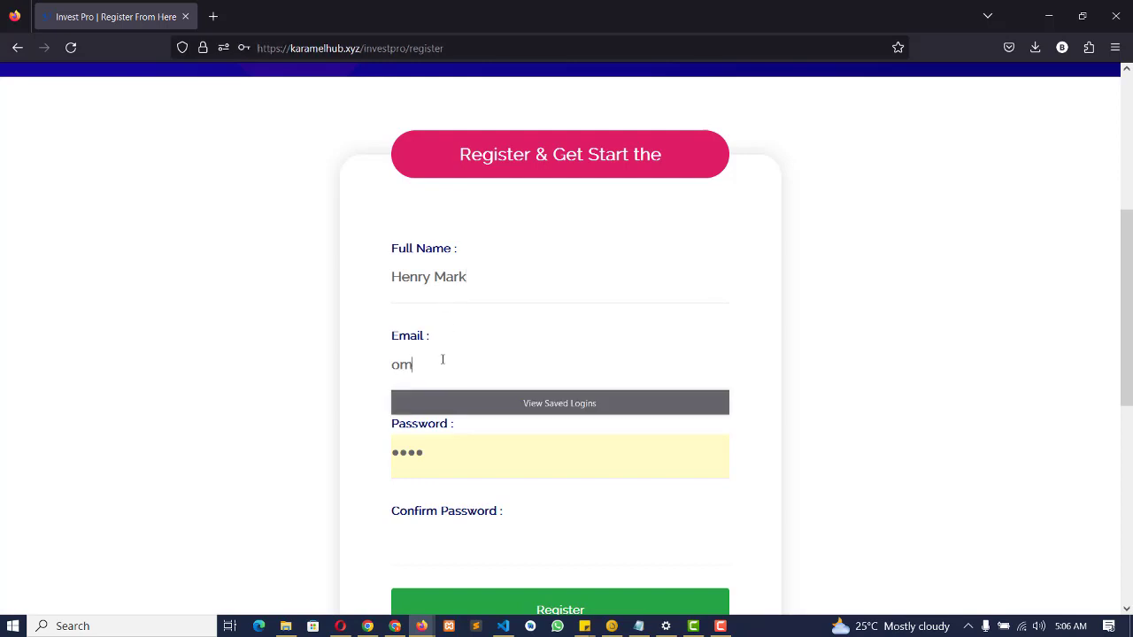
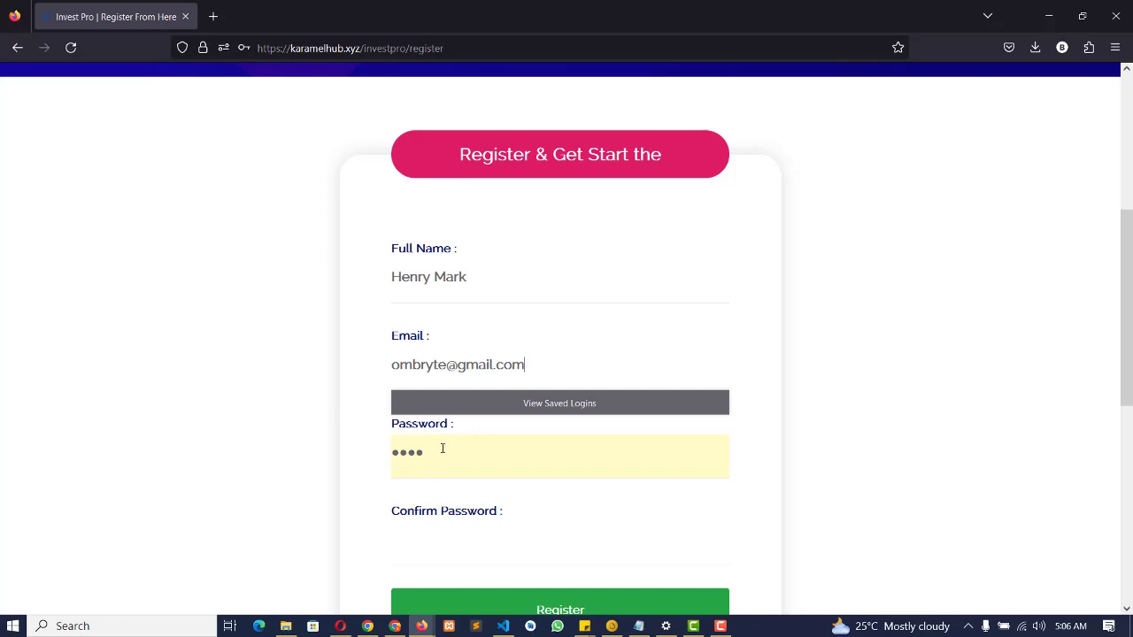
Fill in the password and matching confirmation, then submit the registration
{"action": "key", "text": "Tab"}
{"action": "type", "text": "*****"}
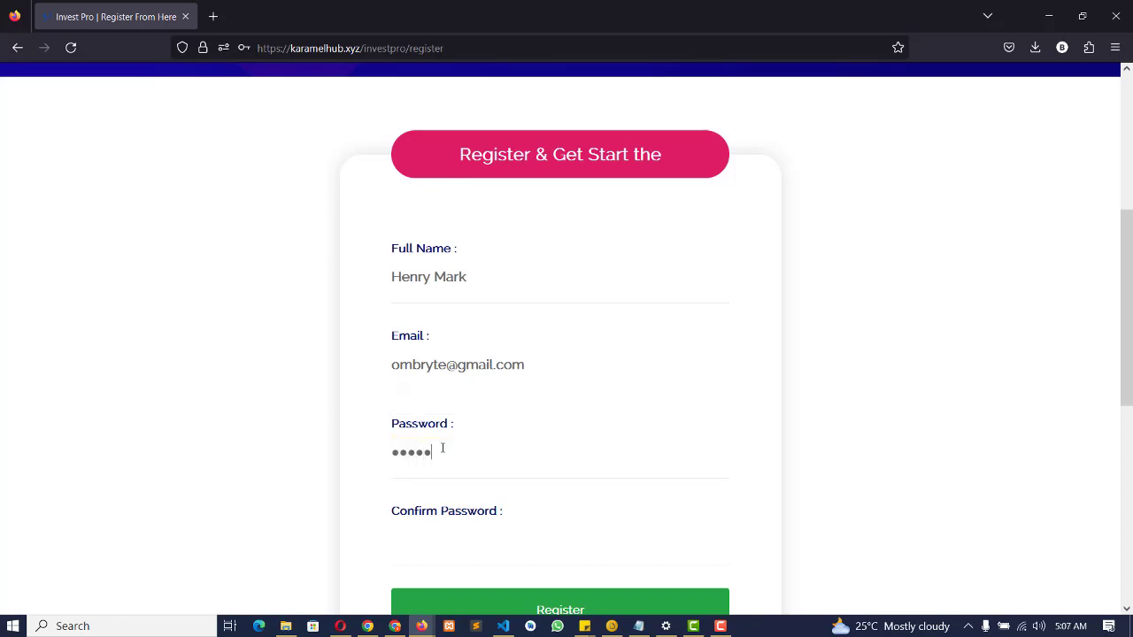
{"action": "type", "text": "***"}
{"action": "key", "text": "ctrl+a"}
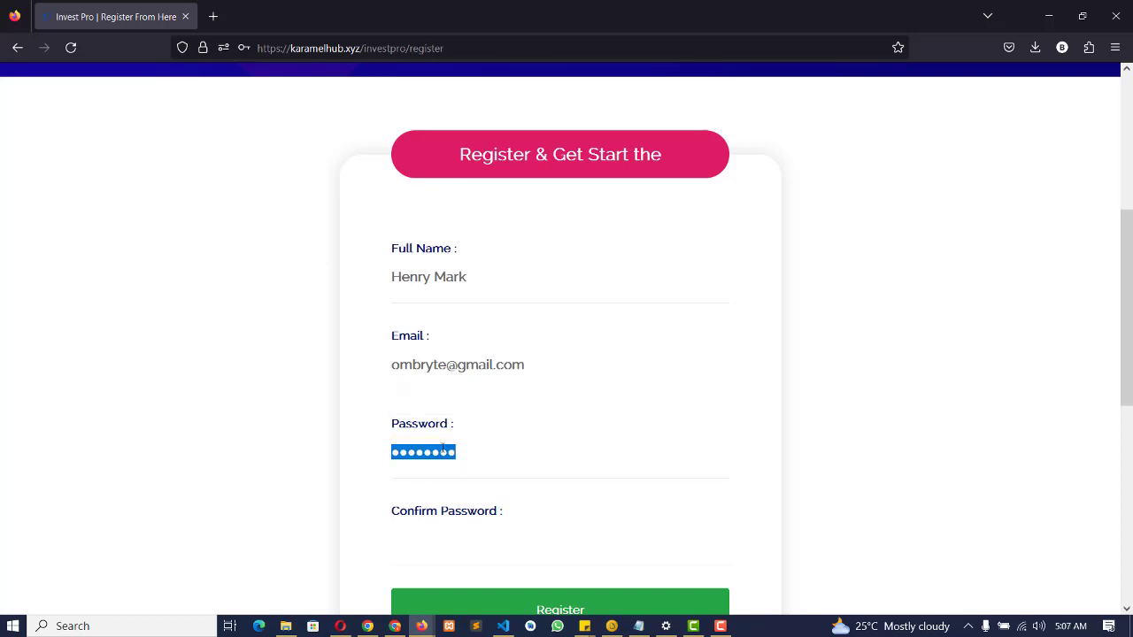
{"action": "type", "text": "********"}
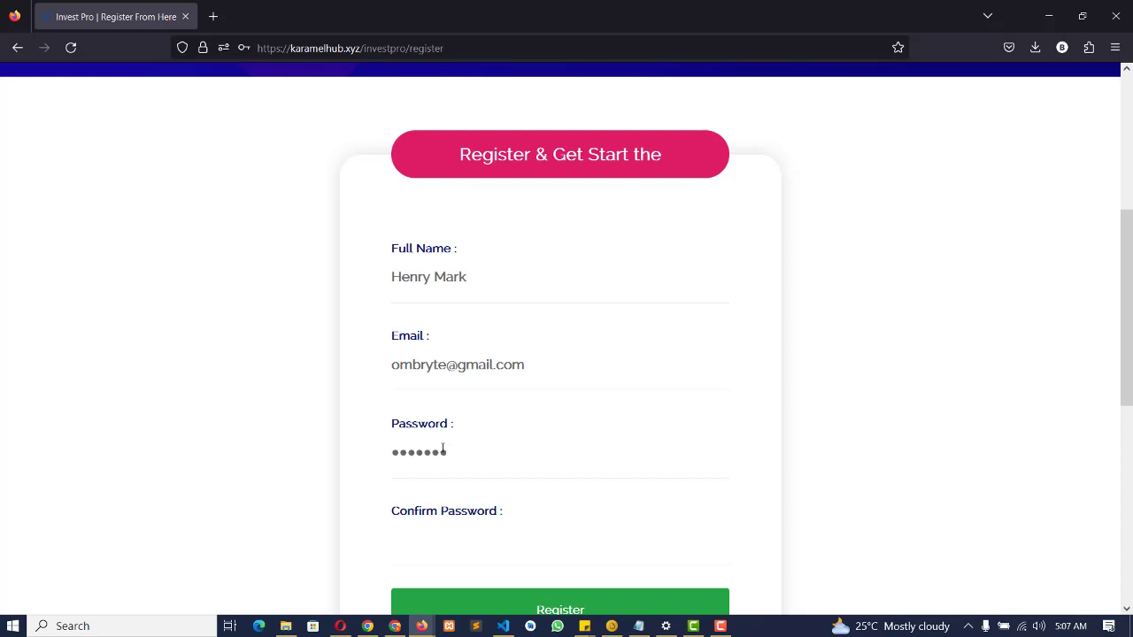
{"action": "scroll", "coordinate": [443, 447], "scroll_direction": "down", "scroll_amount": 3}
{"action": "left_click", "coordinate": [424, 232]}
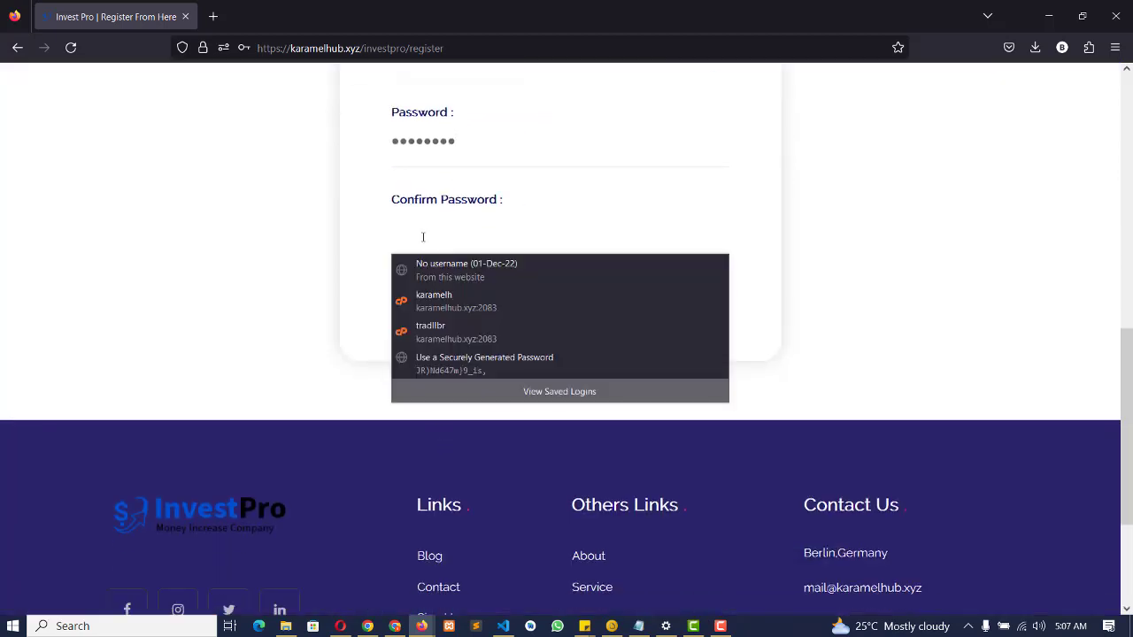
{"action": "type", "text": "******"}
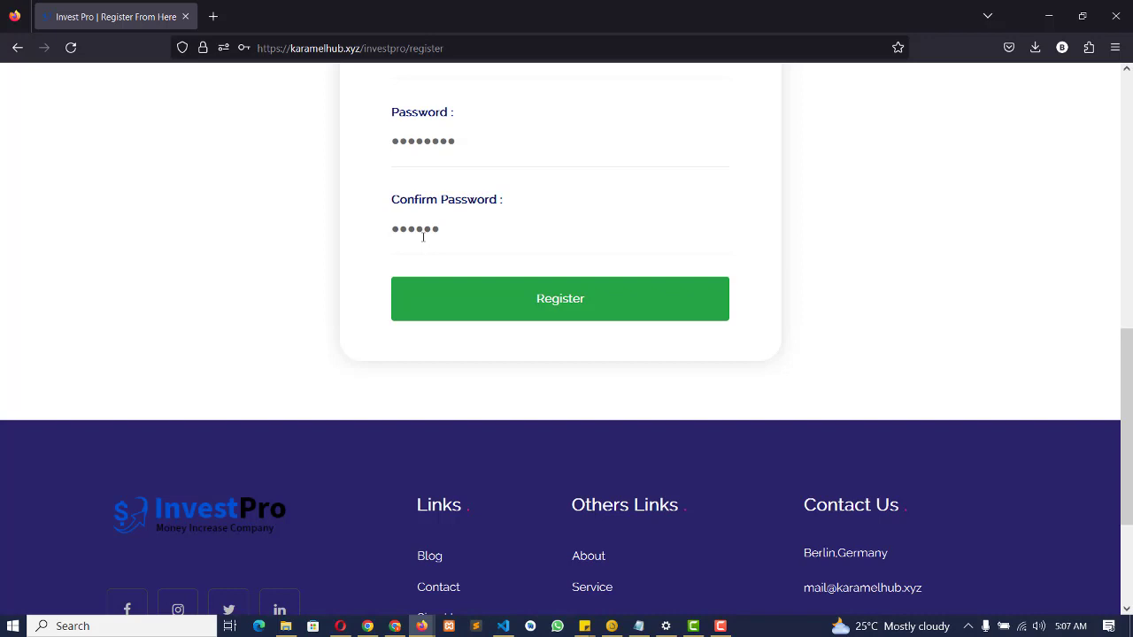
{"action": "type", "text": "**"}
{"action": "left_click", "coordinate": [524, 308]}
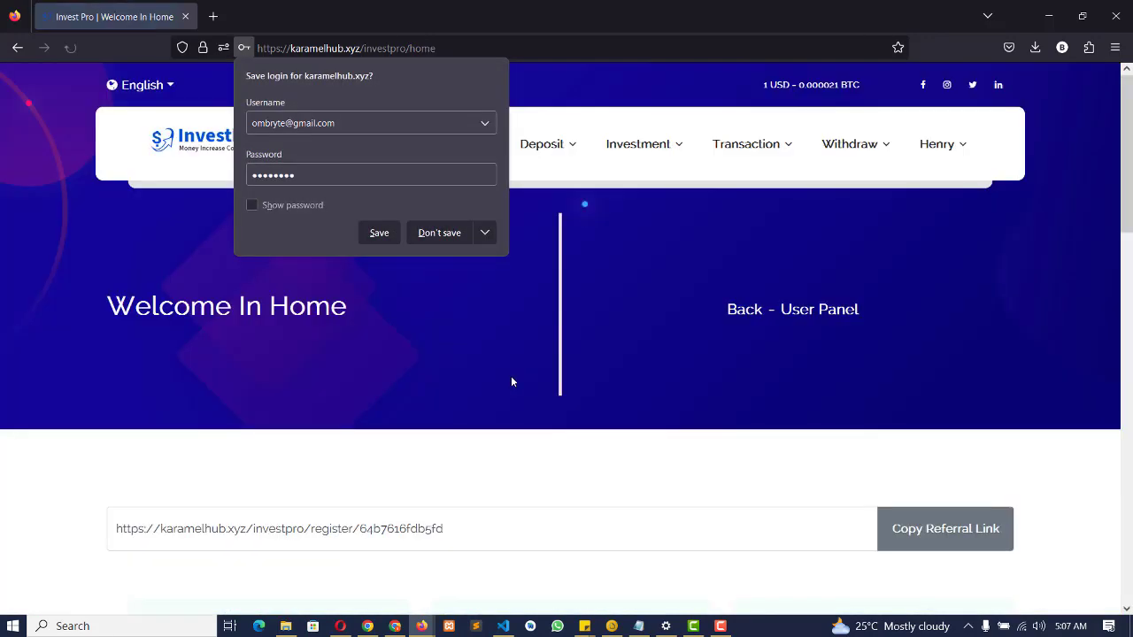
Dismiss the save-login offer, scroll over the referral link and stat tiles, then go to Gmail
{"action": "scroll", "coordinate": [511, 382], "scroll_direction": "down", "scroll_amount": 2}
{"action": "left_click", "coordinate": [507, 323]}
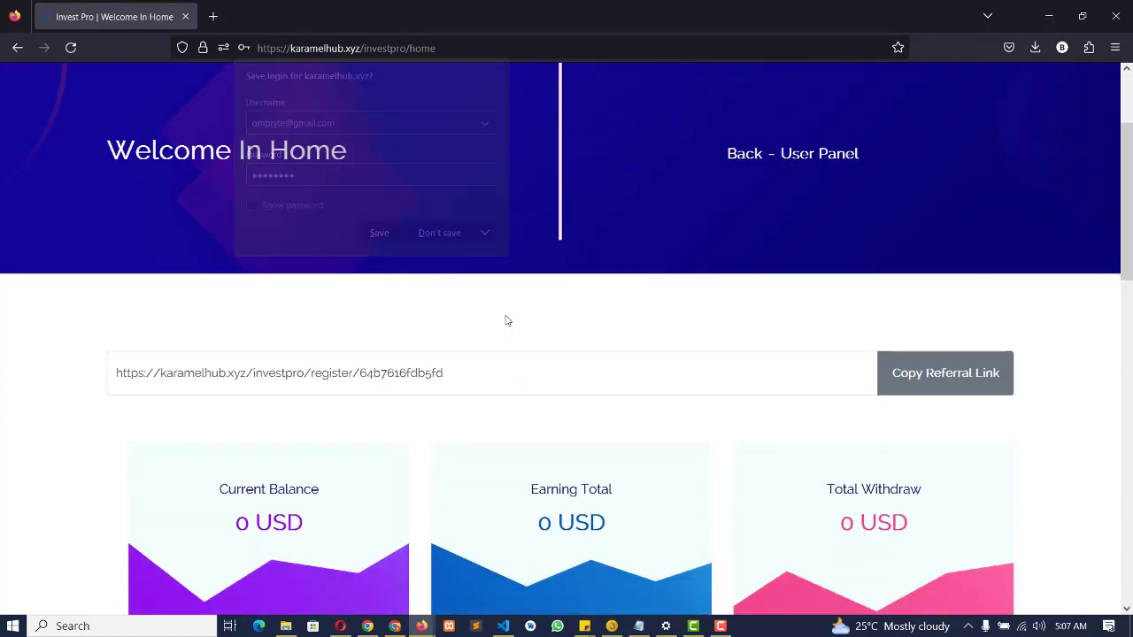
{"action": "scroll", "coordinate": [506, 321], "scroll_direction": "down", "scroll_amount": 3}
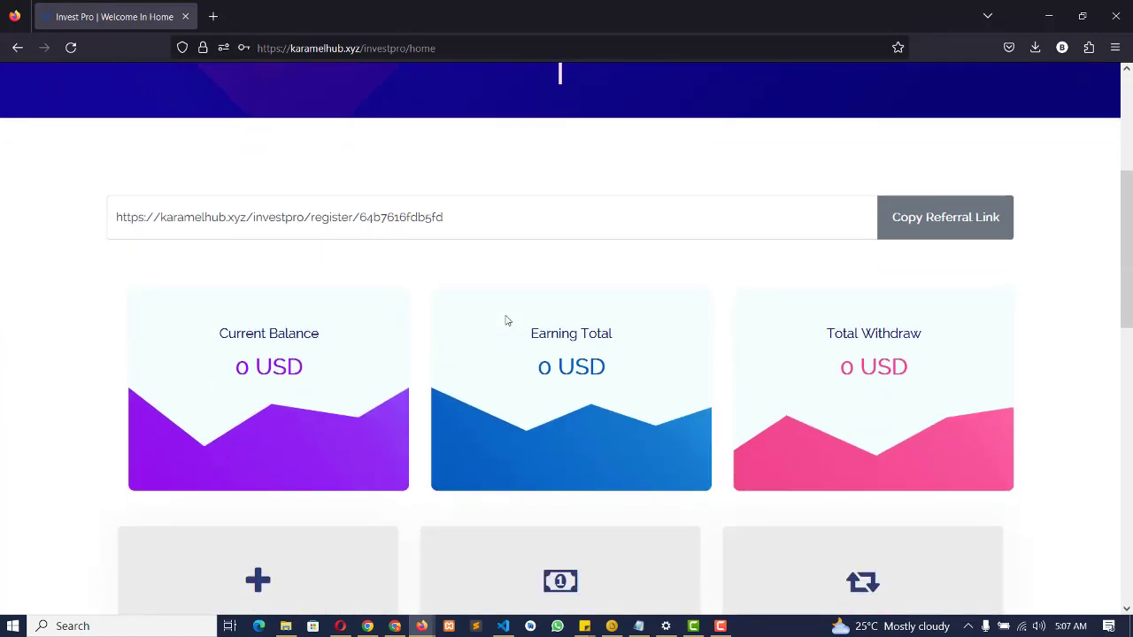
{"action": "scroll", "coordinate": [506, 320], "scroll_direction": "down", "scroll_amount": 3}
{"action": "scroll", "coordinate": [506, 320], "scroll_direction": "up", "scroll_amount": 6}
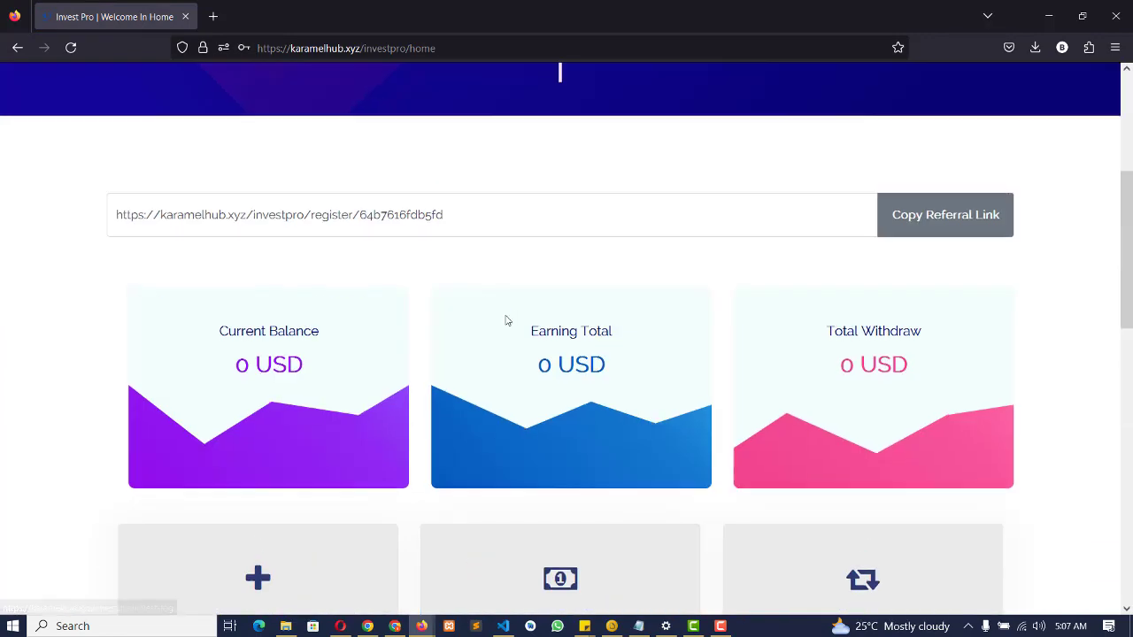
{"action": "scroll", "coordinate": [505, 320], "scroll_direction": "down", "scroll_amount": 10}
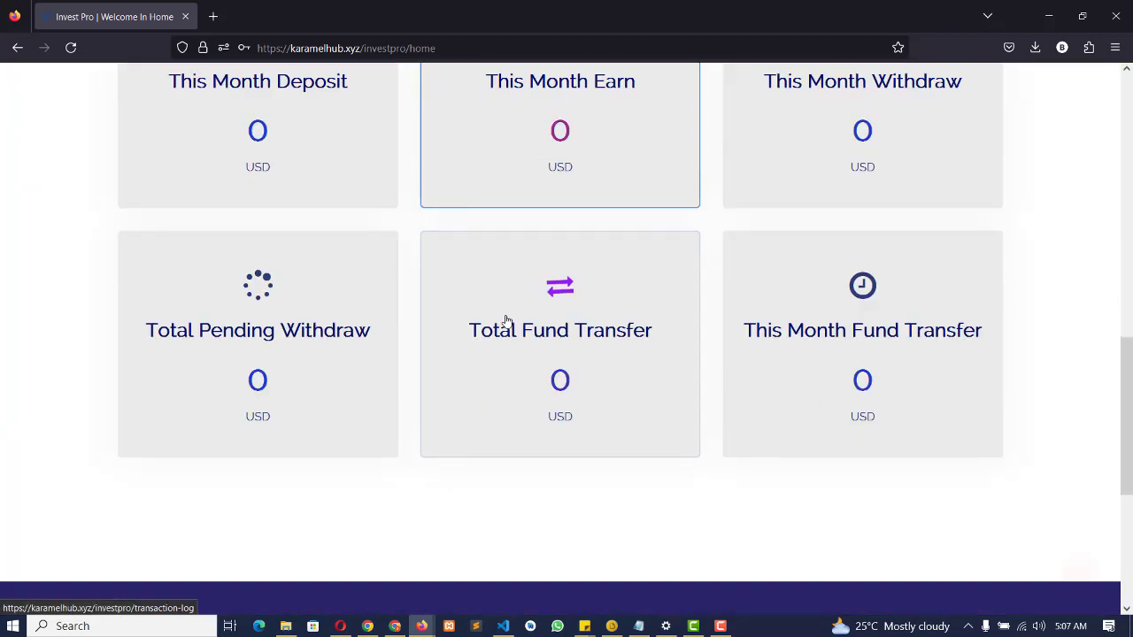
{"action": "scroll", "coordinate": [506, 321], "scroll_direction": "up", "scroll_amount": 8}
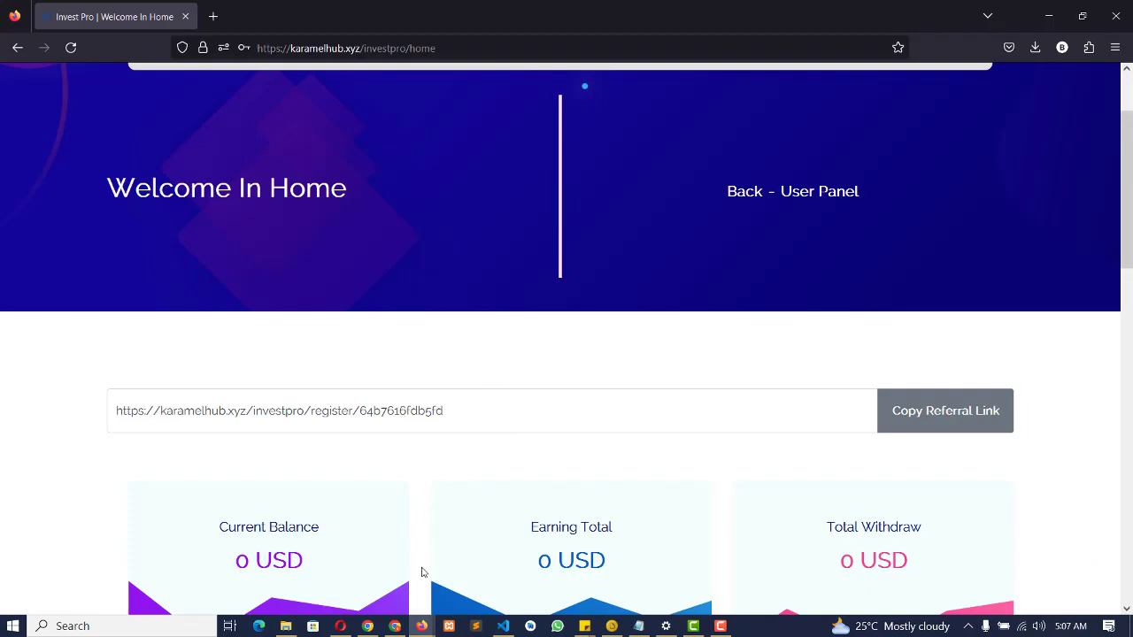
{"action": "left_click", "coordinate": [396, 628]}
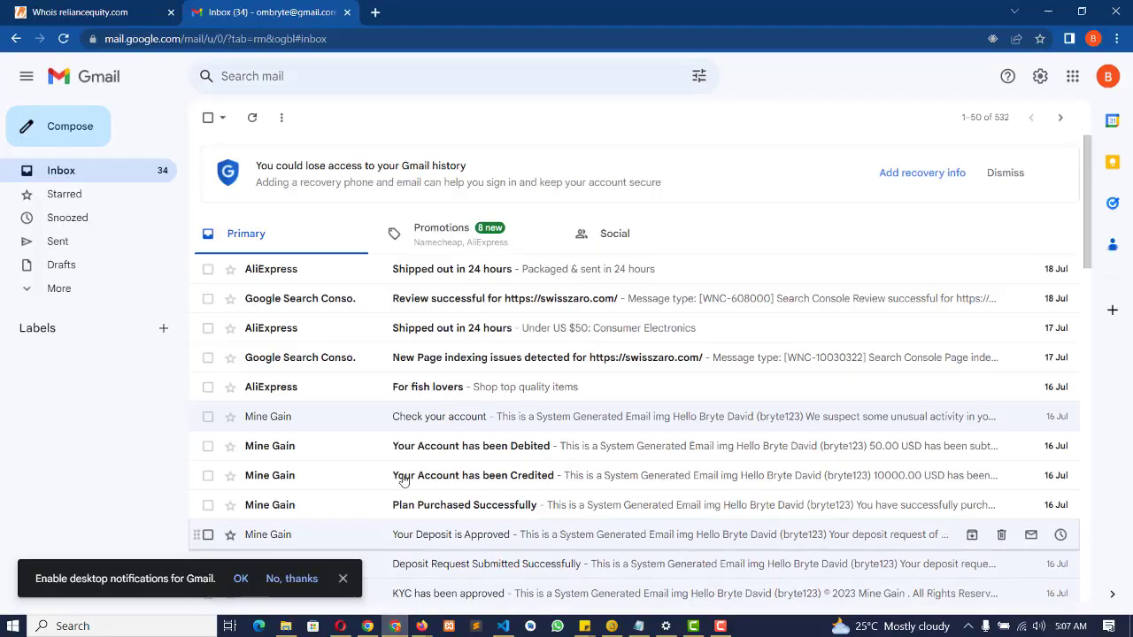
Check Gmail's Spam and Starred folders, then return to a refreshed inbox
{"action": "left_click", "coordinate": [253, 117]}
{"action": "left_click", "coordinate": [94, 288]}
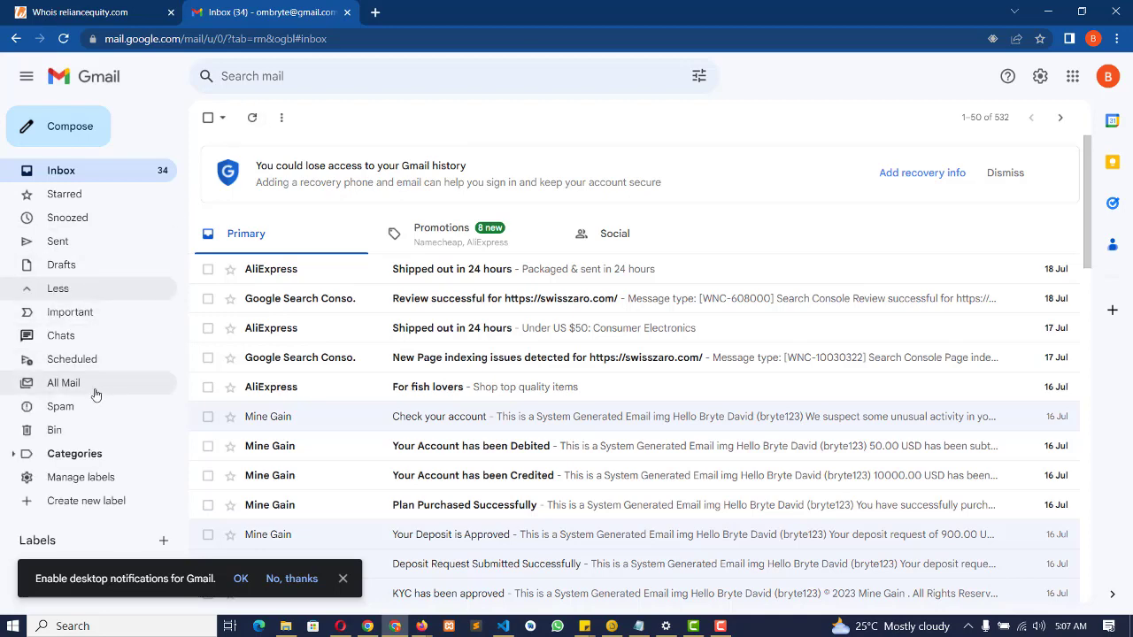
{"action": "left_click", "coordinate": [88, 415]}
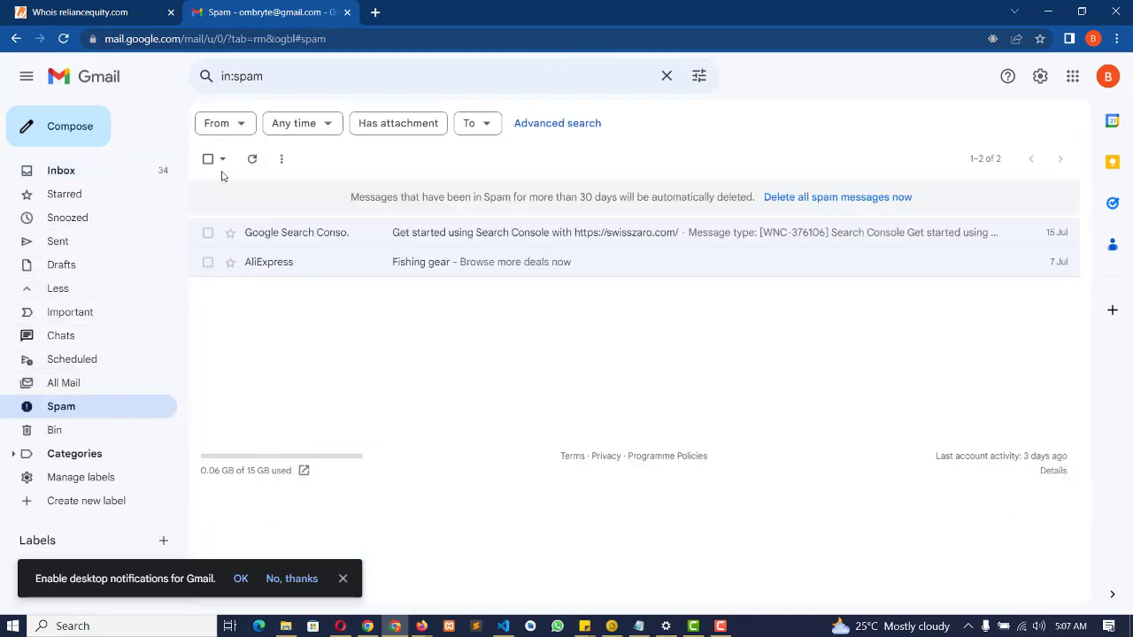
{"action": "left_click", "coordinate": [106, 193]}
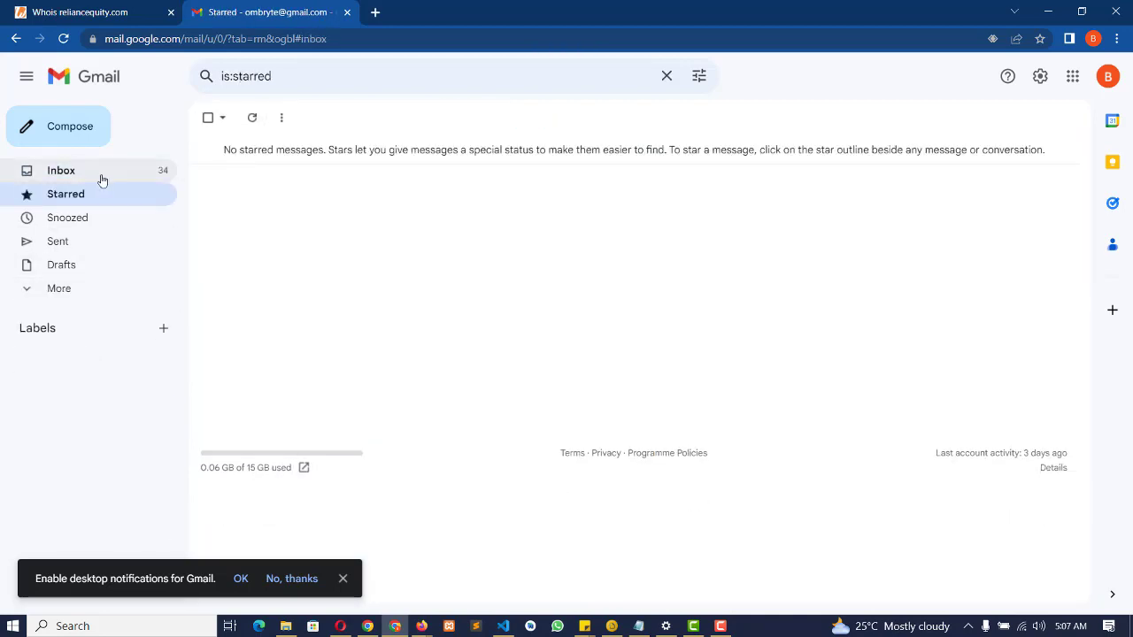
{"action": "left_click", "coordinate": [101, 172]}
{"action": "left_click", "coordinate": [254, 118]}
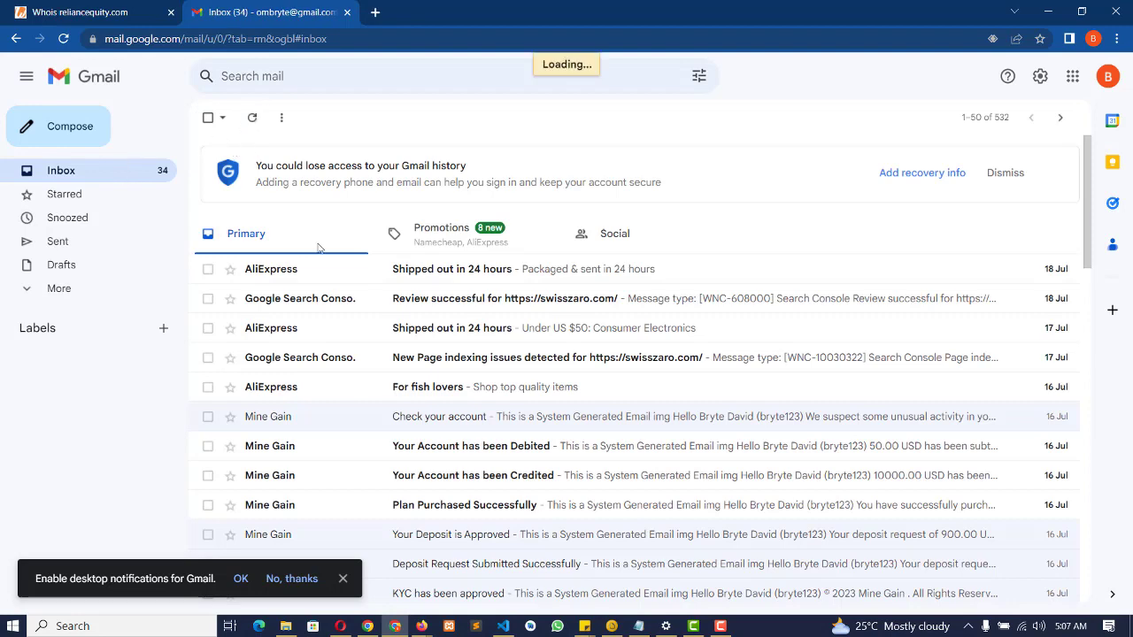
Switch back to the Invest Pro dashboard in Firefox
{"action": "mouse_move", "coordinate": [426, 629]}
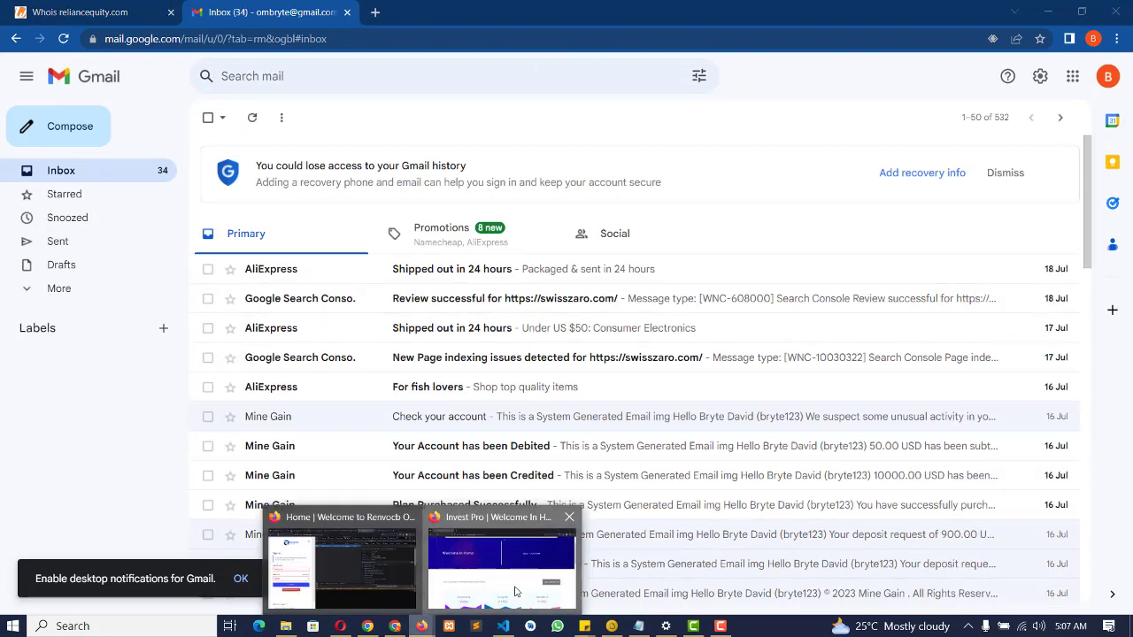
{"action": "left_click", "coordinate": [478, 558]}
{"action": "scroll", "coordinate": [445, 333], "scroll_direction": "down", "scroll_amount": 3}
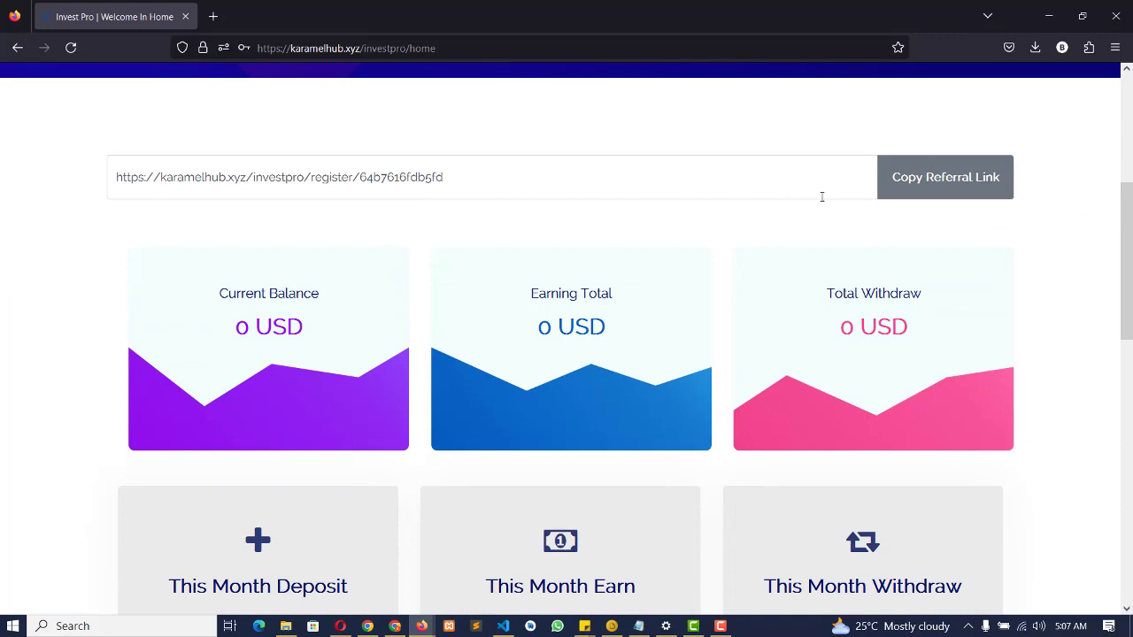
Copy the account's referral link and acknowledge the confirmation alert
{"action": "left_click", "coordinate": [947, 189]}
{"action": "left_click", "coordinate": [933, 182]}
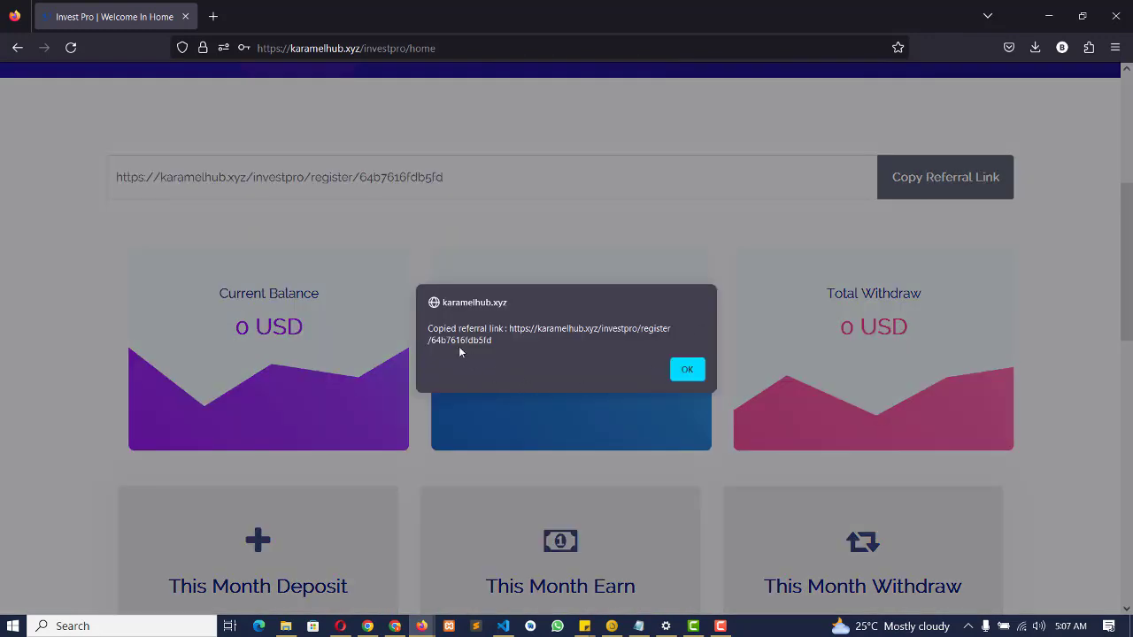
{"action": "left_click", "coordinate": [678, 369]}
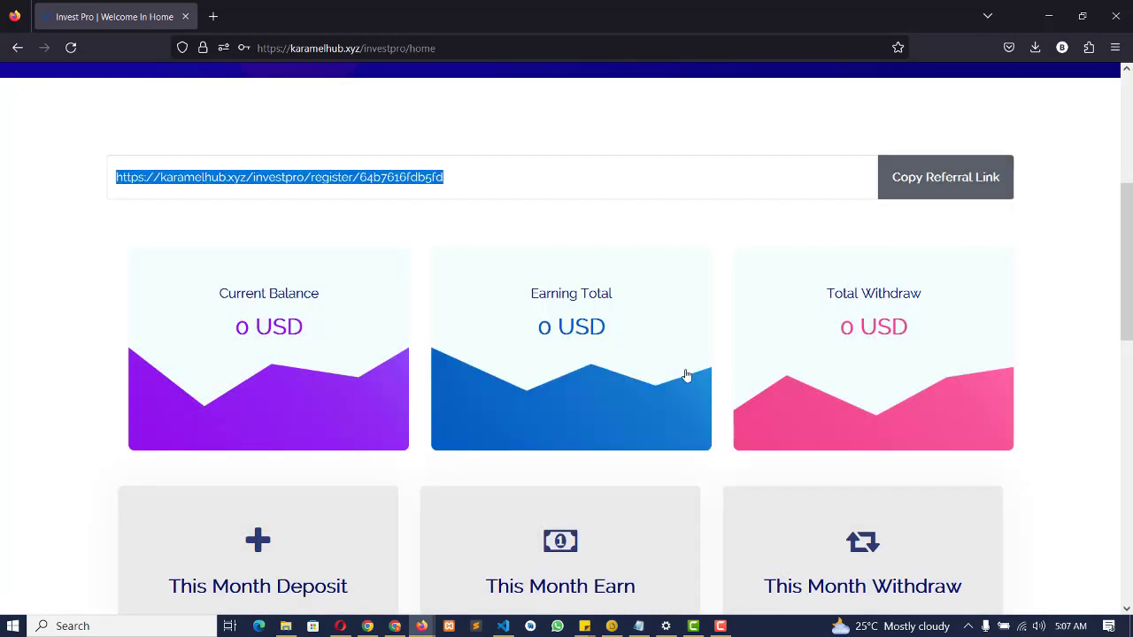
Open the Add Fund page via Deposit > Add Deposit
{"action": "scroll", "coordinate": [438, 279], "scroll_direction": "down", "scroll_amount": 1}
{"action": "scroll", "coordinate": [357, 274], "scroll_direction": "down", "scroll_amount": 7}
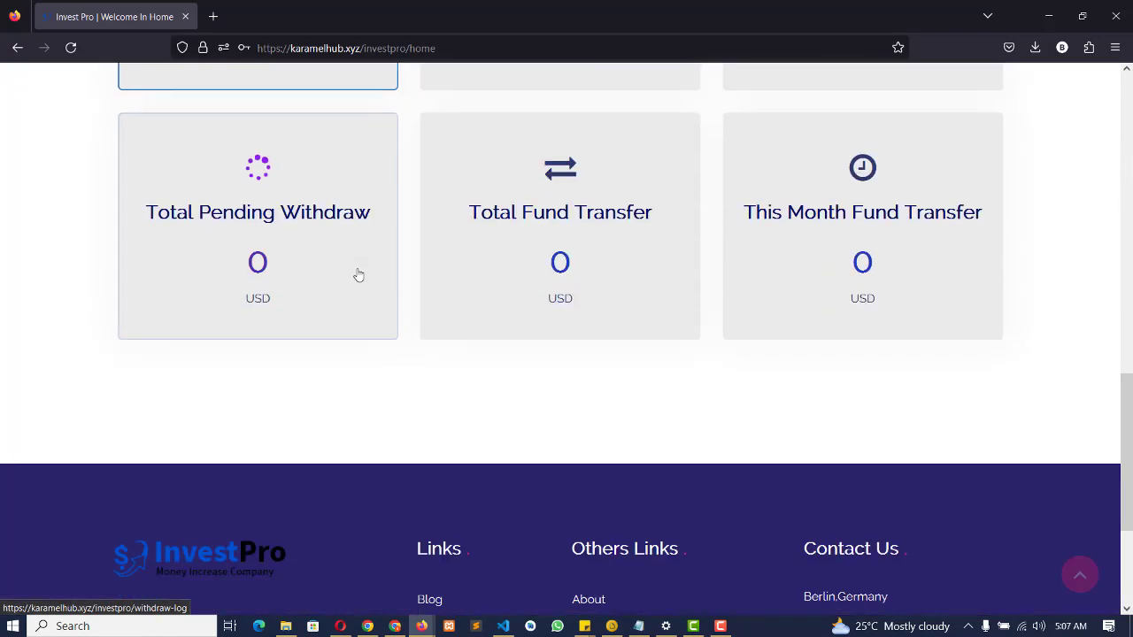
{"action": "scroll", "coordinate": [372, 278], "scroll_direction": "up", "scroll_amount": 10}
{"action": "scroll", "coordinate": [478, 286], "scroll_direction": "up", "scroll_amount": 3}
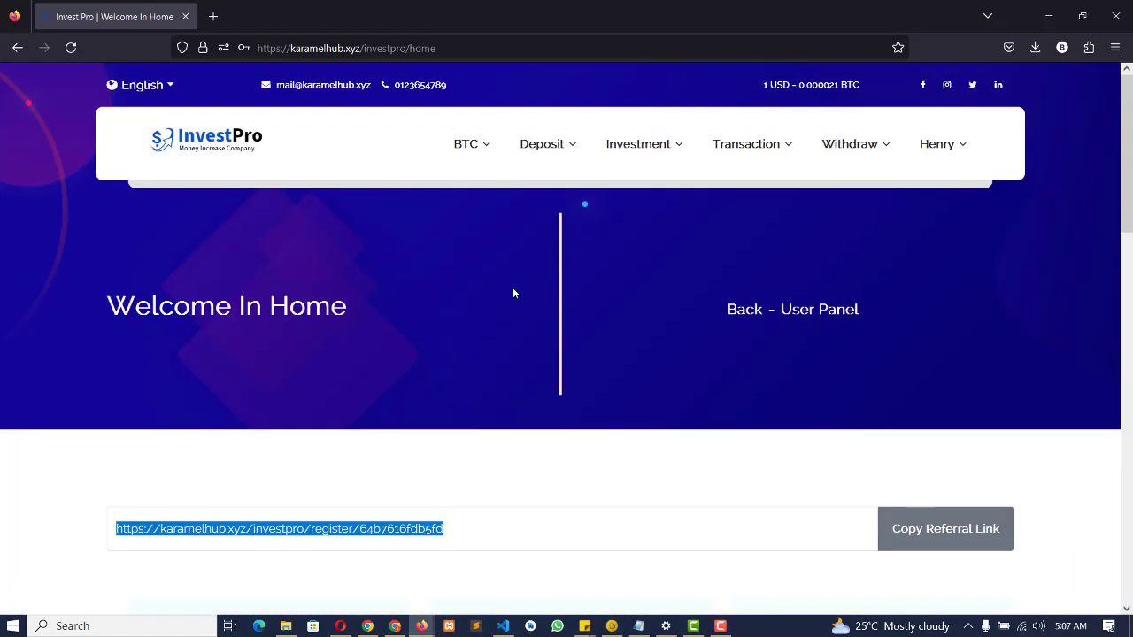
{"action": "left_click", "coordinate": [522, 295]}
{"action": "mouse_move", "coordinate": [549, 147]}
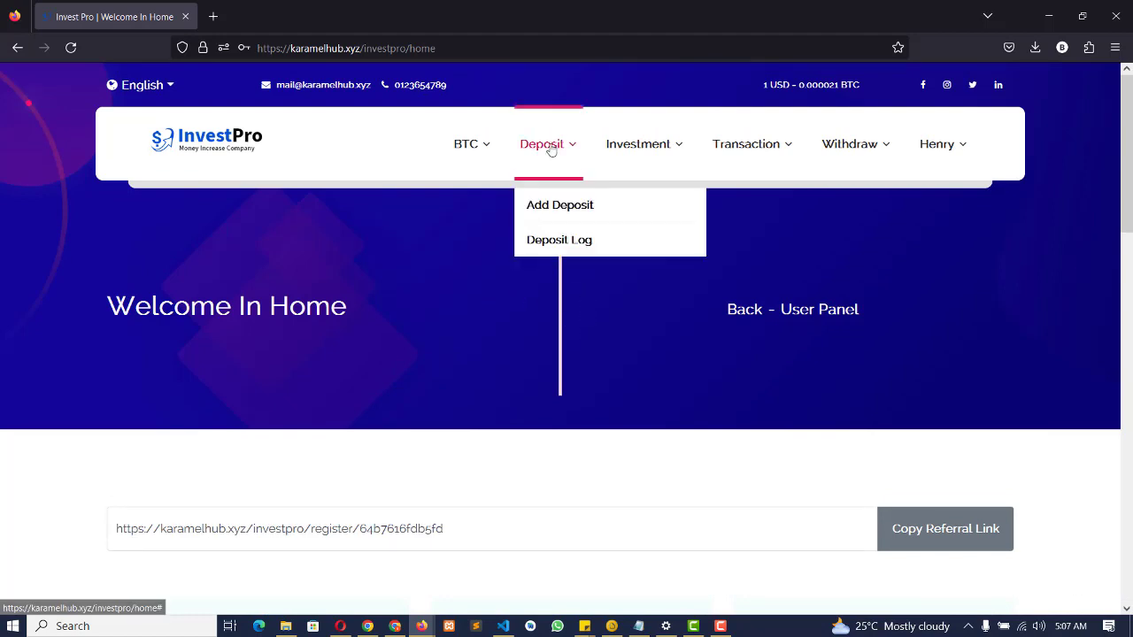
{"action": "left_click", "coordinate": [555, 208]}
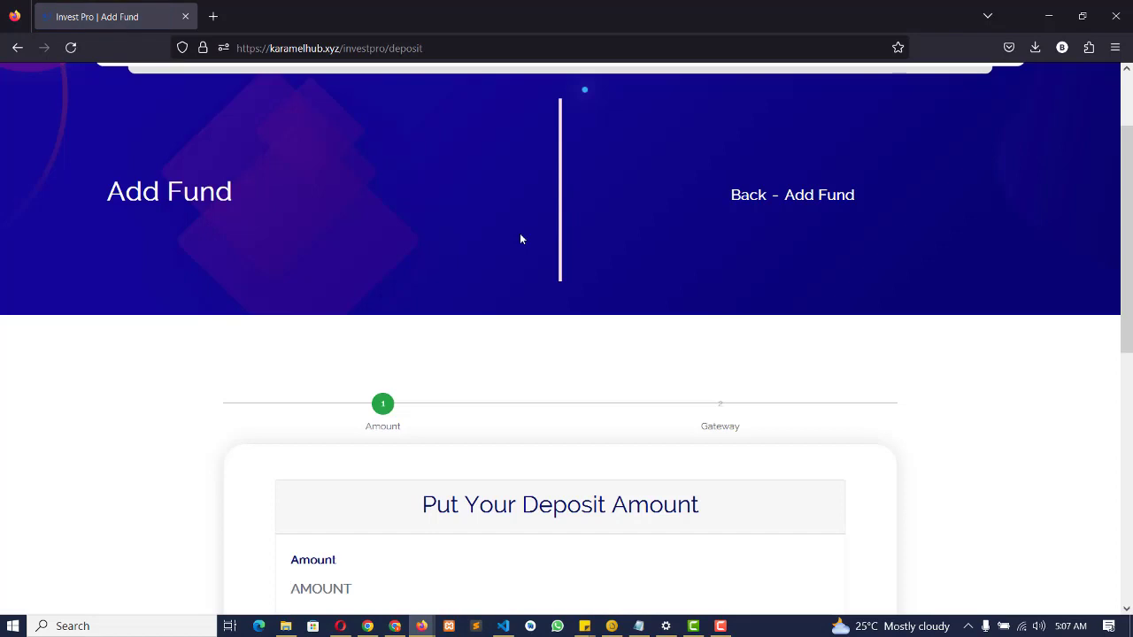
Enter a 5 USD deposit amount and continue to gateway selection
{"action": "scroll", "coordinate": [520, 239], "scroll_direction": "down", "scroll_amount": 3}
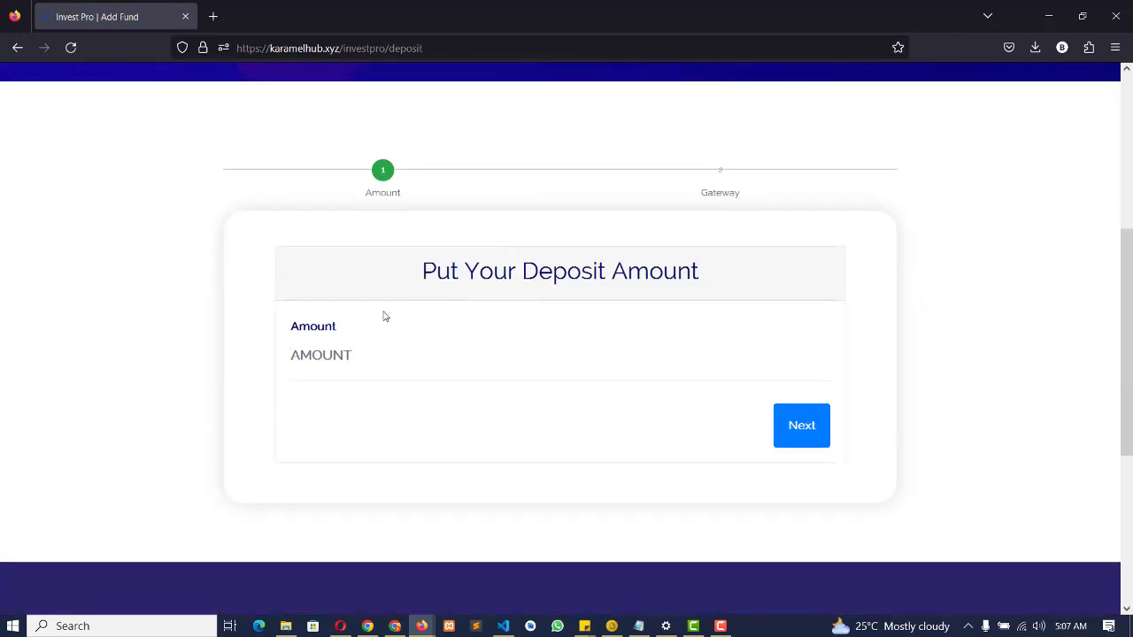
{"action": "left_click", "coordinate": [346, 354]}
{"action": "type", "text": "5000"}
{"action": "left_click", "coordinate": [802, 428]}
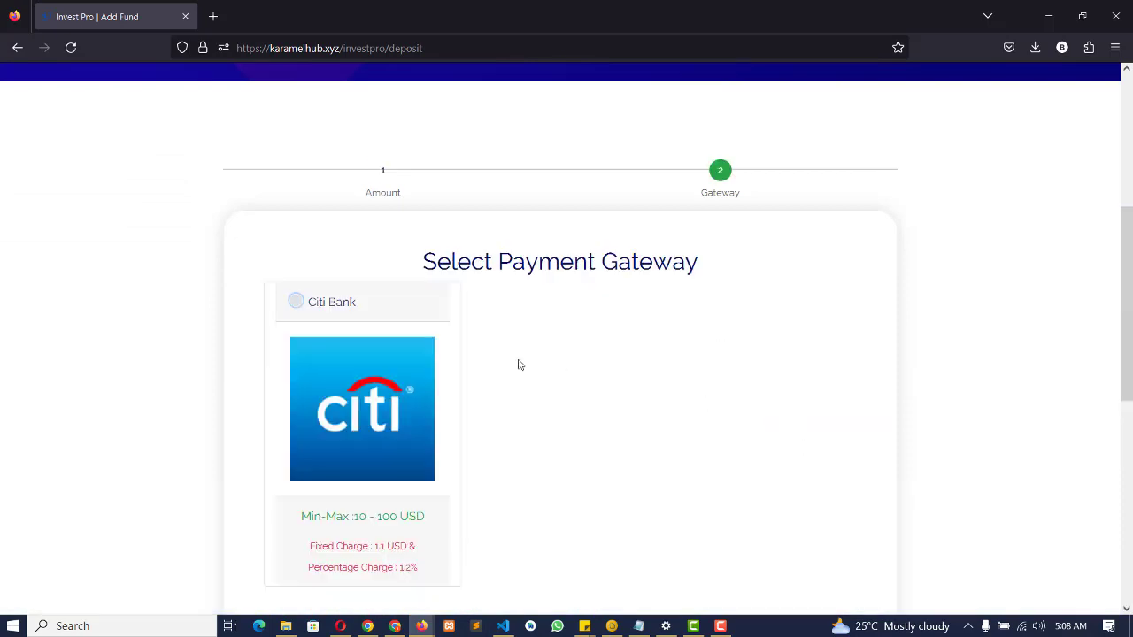
Choose Citi Bank, attach receipt.png and preview, which fails the 10–100 USD limit
{"action": "scroll", "coordinate": [449, 334], "scroll_direction": "down", "scroll_amount": 6}
{"action": "scroll", "coordinate": [449, 335], "scroll_direction": "up", "scroll_amount": 4}
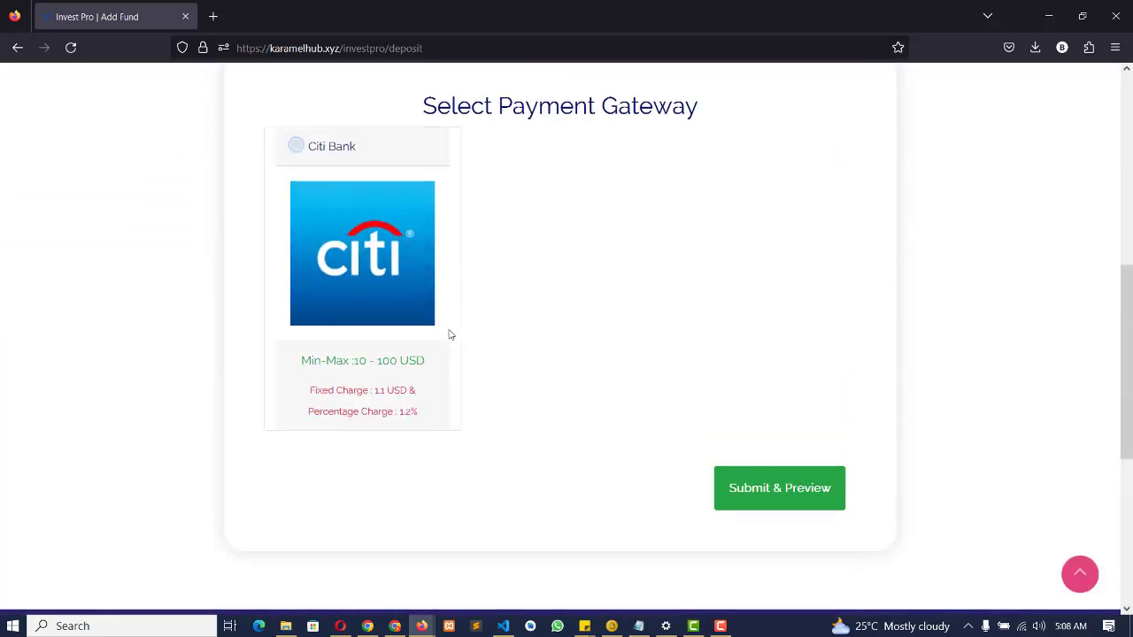
{"action": "left_click", "coordinate": [297, 147]}
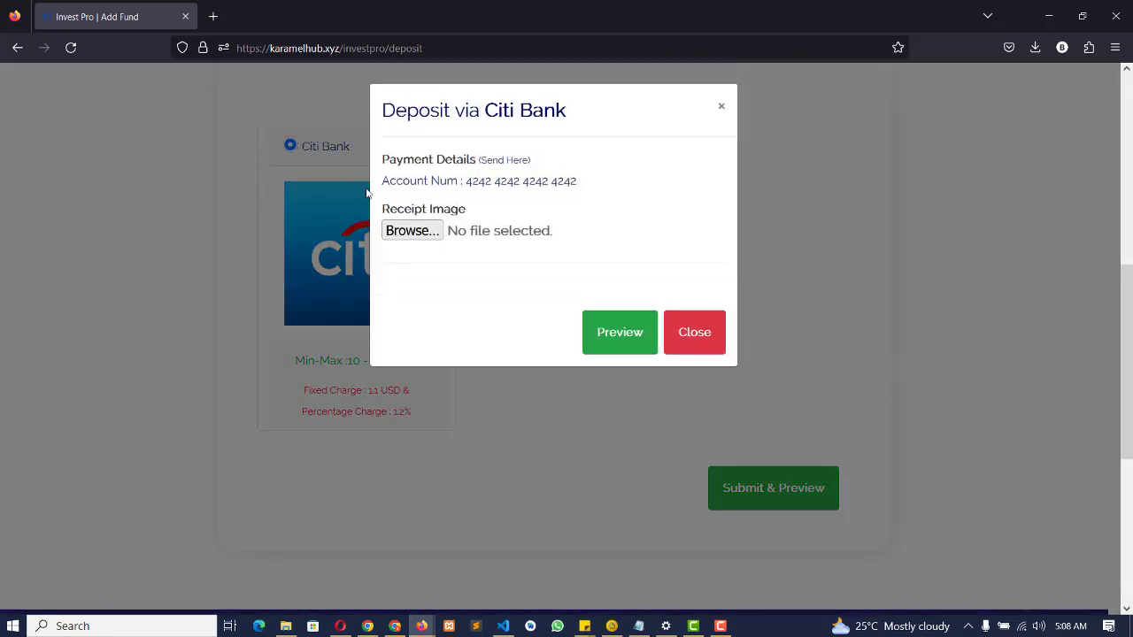
{"action": "left_click", "coordinate": [423, 239]}
{"action": "scroll", "coordinate": [351, 263], "scroll_direction": "down", "scroll_amount": 3}
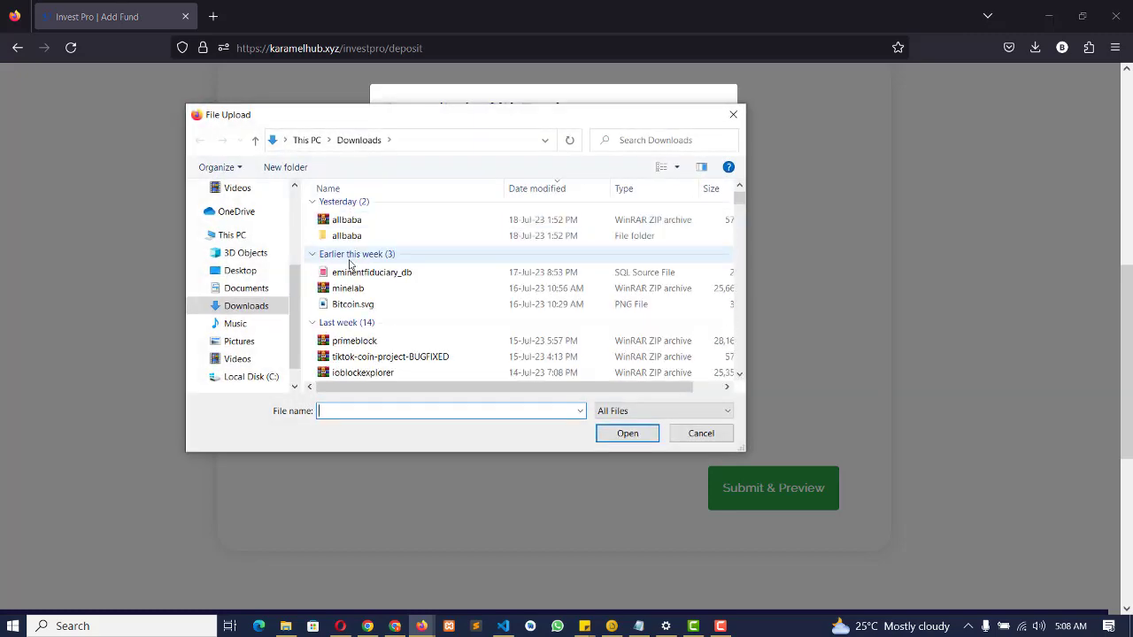
{"action": "scroll", "coordinate": [352, 264], "scroll_direction": "down", "scroll_amount": 3}
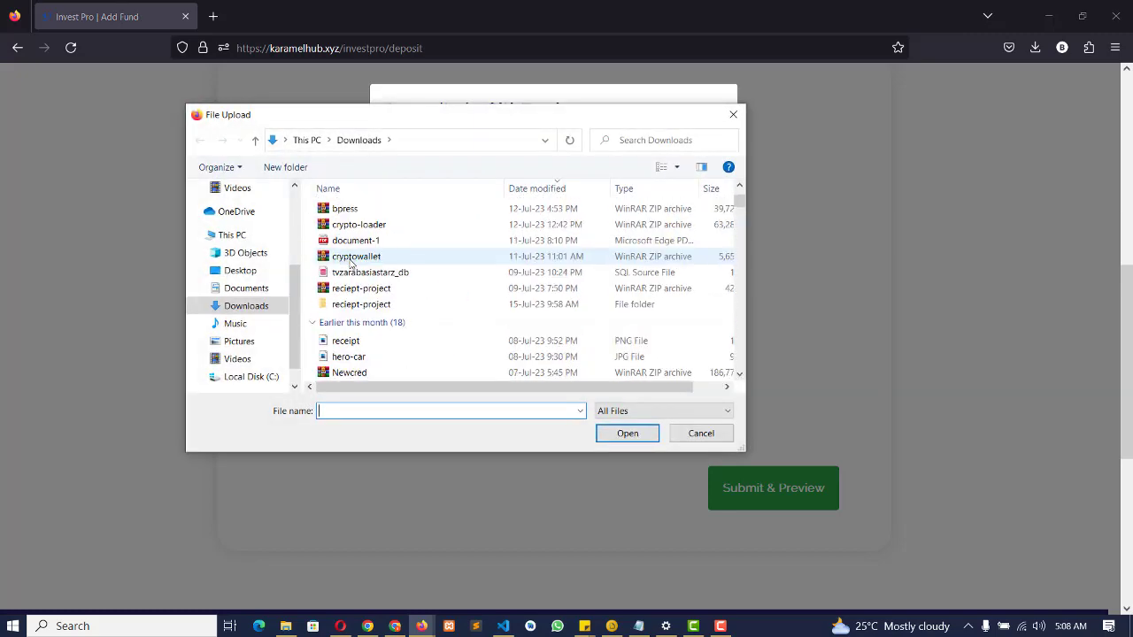
{"action": "left_click", "coordinate": [365, 341]}
{"action": "left_click", "coordinate": [625, 434]}
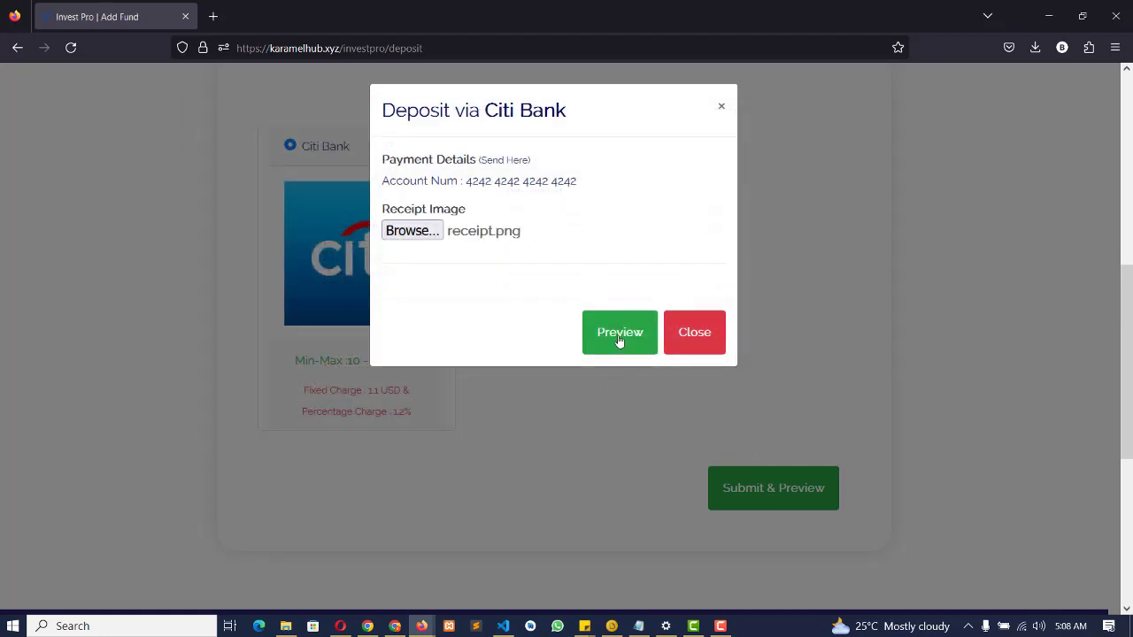
{"action": "left_click", "coordinate": [620, 341]}
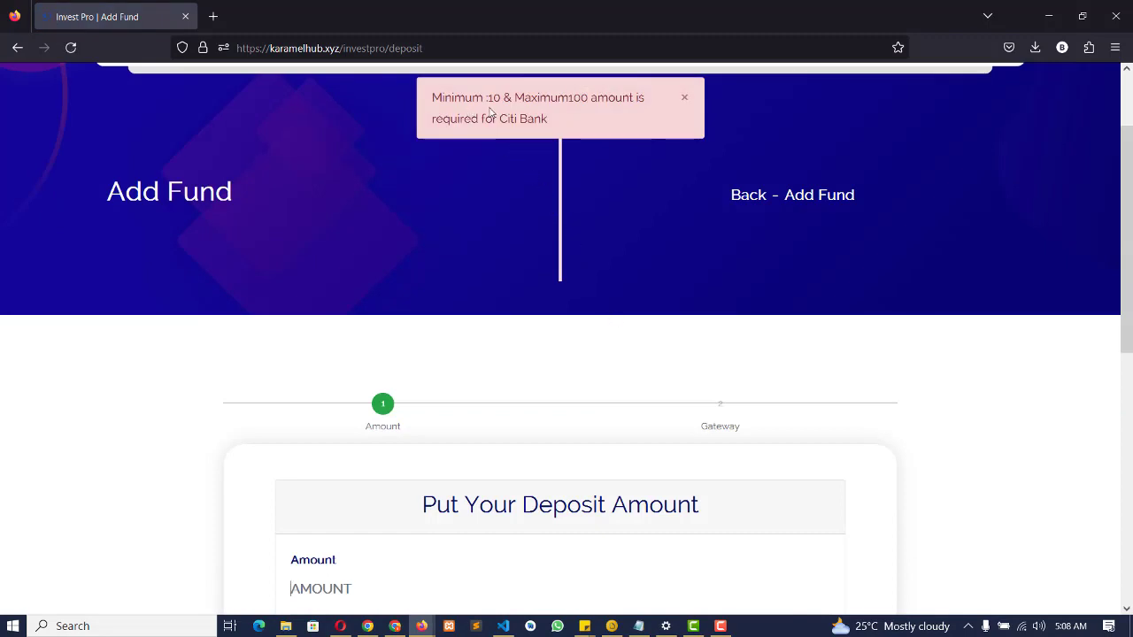
Change the deposit amount to 100 USD and continue to gateway selection
{"action": "scroll", "coordinate": [529, 150], "scroll_direction": "down", "scroll_amount": 4}
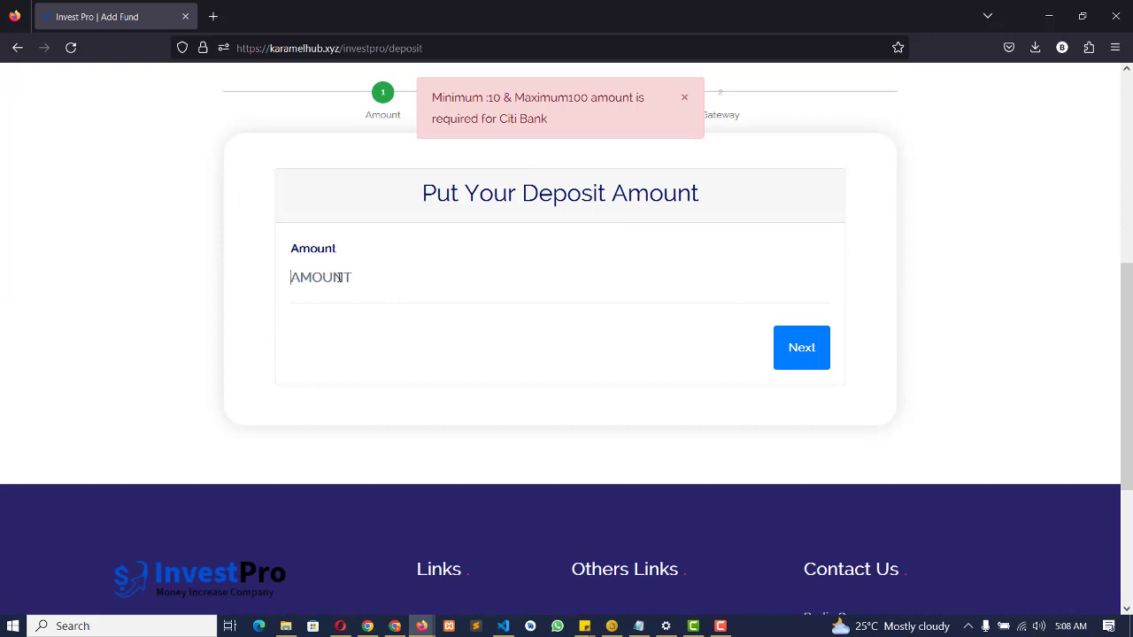
{"action": "type", "text": "100"}
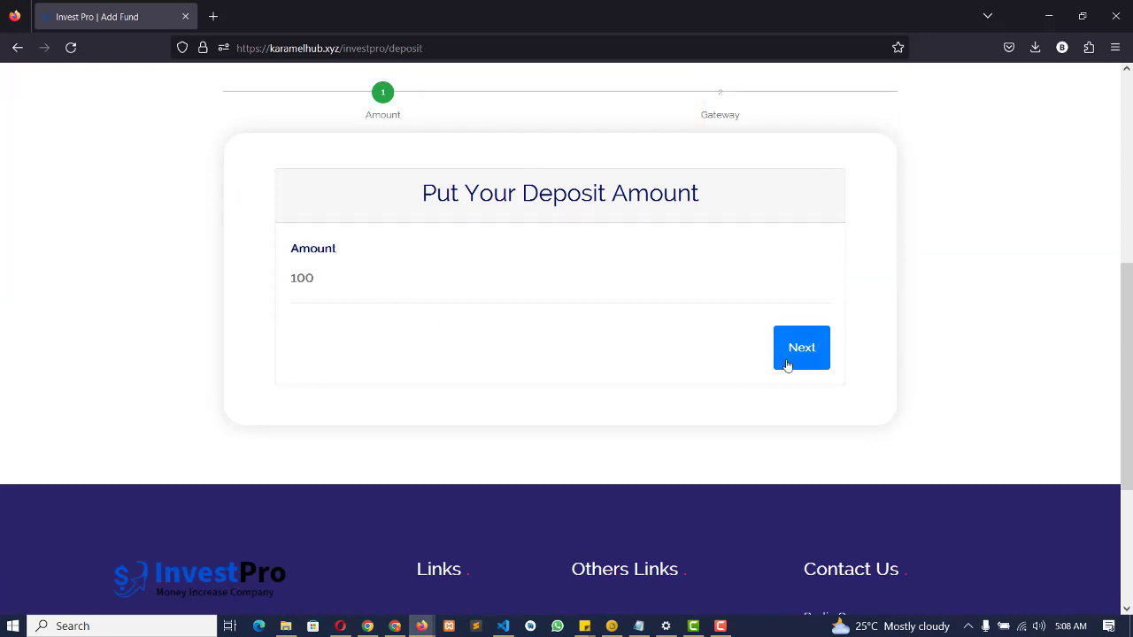
{"action": "left_click", "coordinate": [797, 363]}
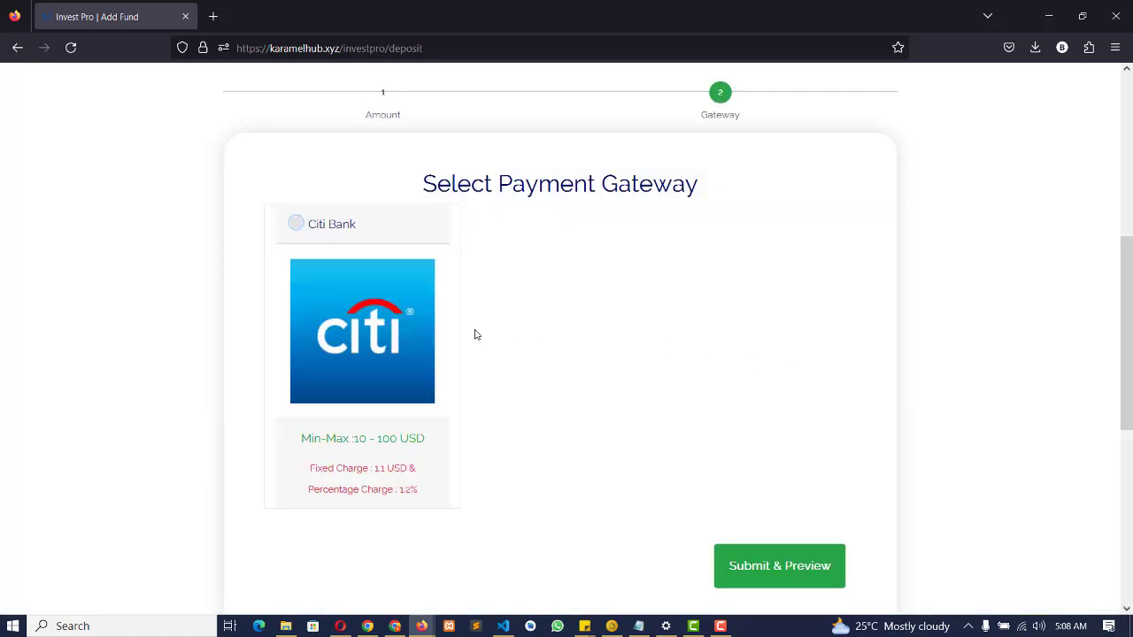
{"action": "scroll", "coordinate": [475, 335], "scroll_direction": "down", "scroll_amount": 3}
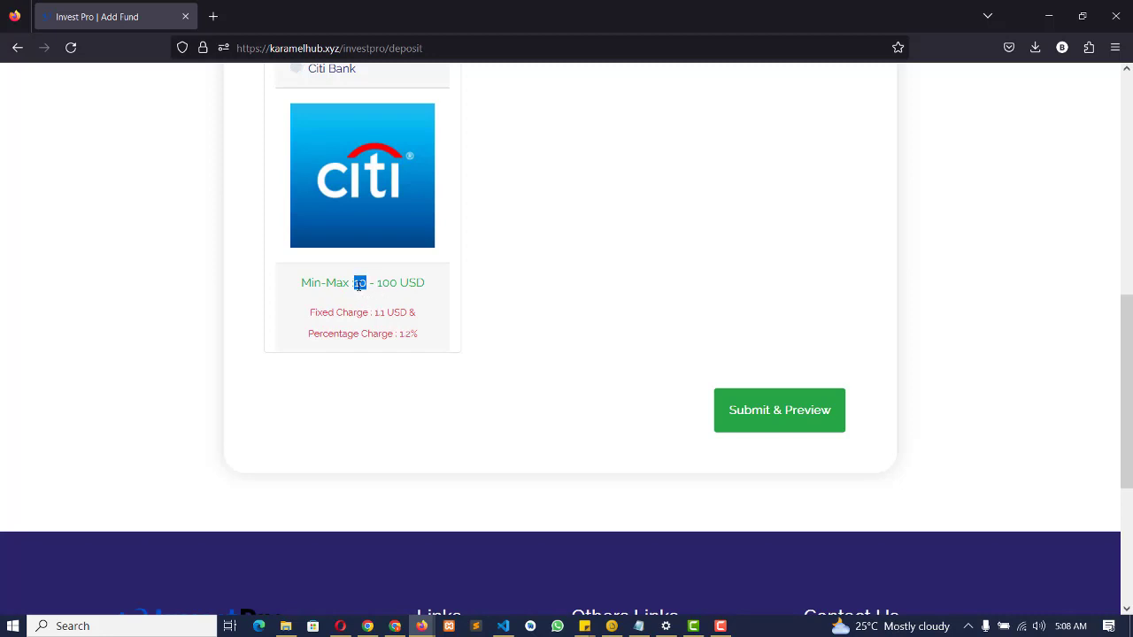
{"action": "scroll", "coordinate": [490, 311], "scroll_direction": "up", "scroll_amount": 4}
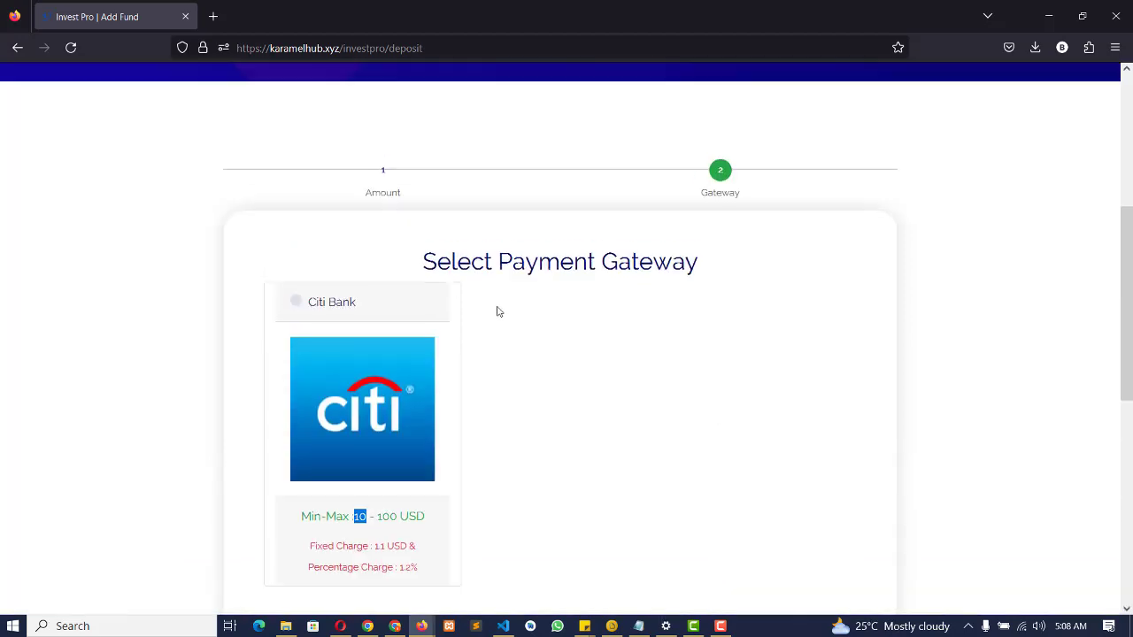
{"action": "scroll", "coordinate": [351, 301], "scroll_direction": "down", "scroll_amount": 1}
Choose Citi Bank, attach receipt.png from Downloads, and preview the 100 USD deposit
{"action": "left_click", "coordinate": [296, 224]}
{"action": "scroll", "coordinate": [535, 280], "scroll_direction": "down", "scroll_amount": 1}
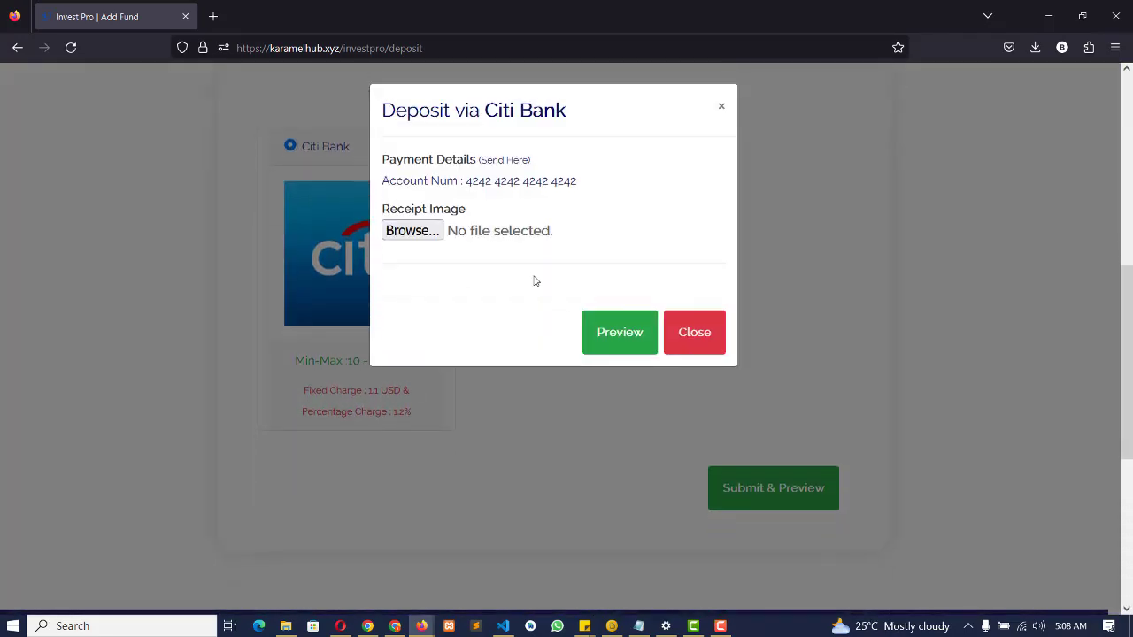
{"action": "left_click", "coordinate": [434, 234]}
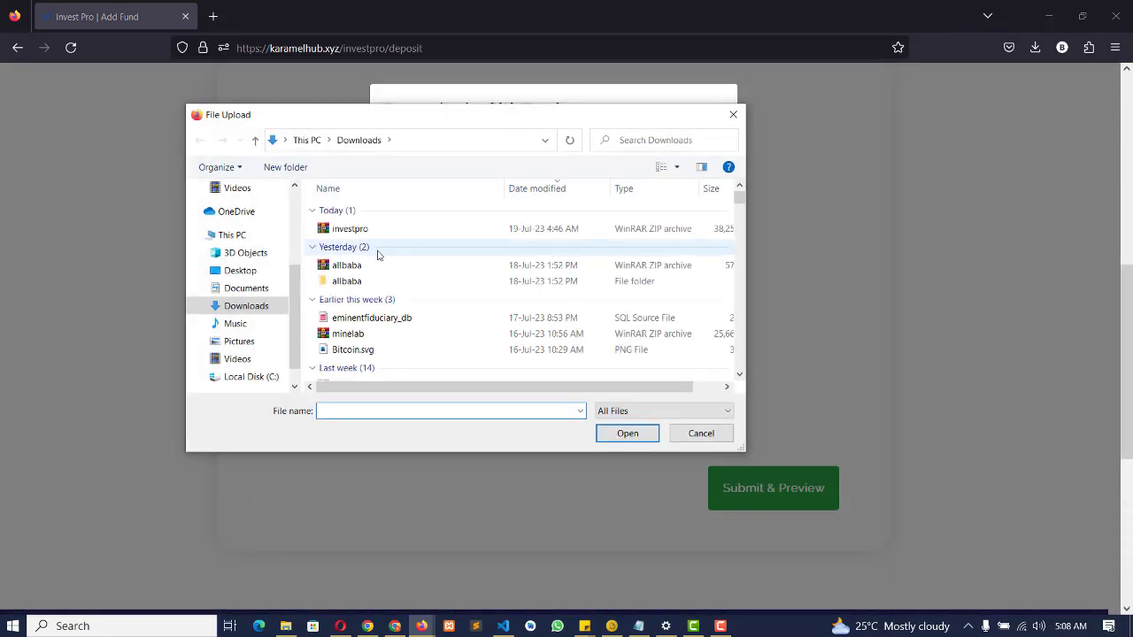
{"action": "scroll", "coordinate": [376, 261], "scroll_direction": "down", "scroll_amount": 3}
{"action": "scroll", "coordinate": [366, 278], "scroll_direction": "up", "scroll_amount": 1}
{"action": "scroll", "coordinate": [367, 285], "scroll_direction": "down", "scroll_amount": 10}
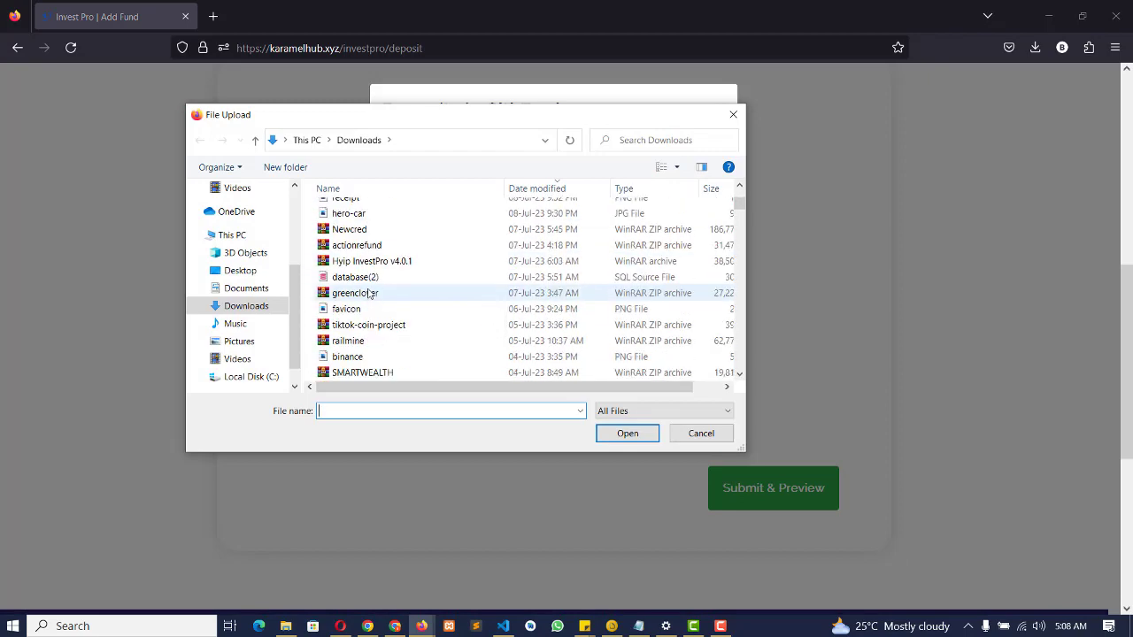
{"action": "scroll", "coordinate": [370, 295], "scroll_direction": "down", "scroll_amount": 1}
{"action": "scroll", "coordinate": [370, 295], "scroll_direction": "up", "scroll_amount": 9}
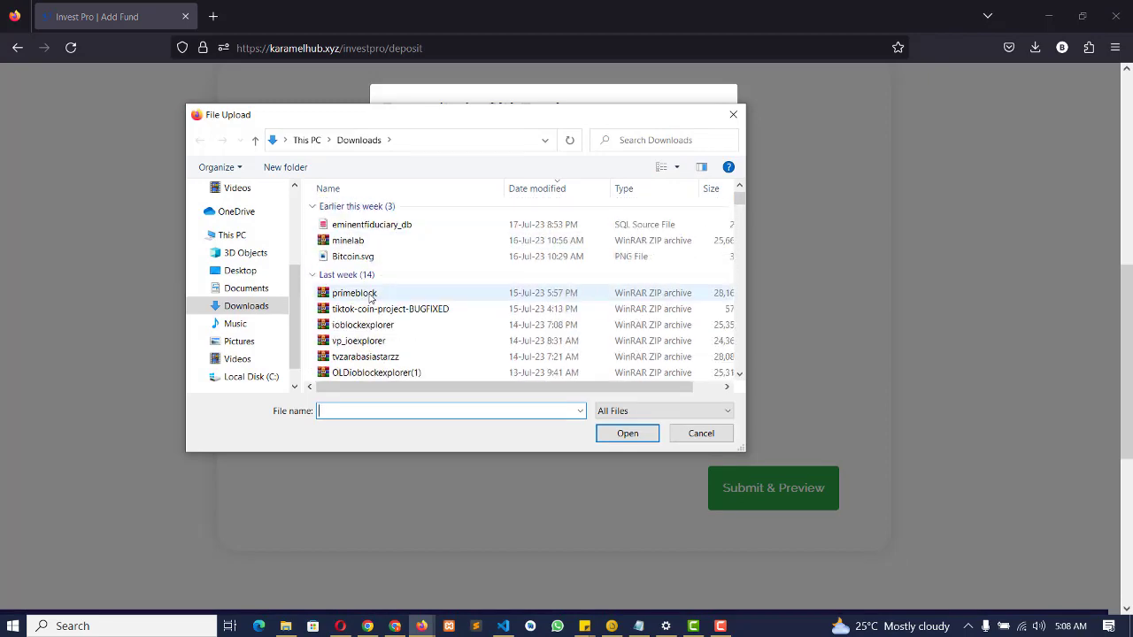
{"action": "scroll", "coordinate": [368, 256], "scroll_direction": "up", "scroll_amount": 2}
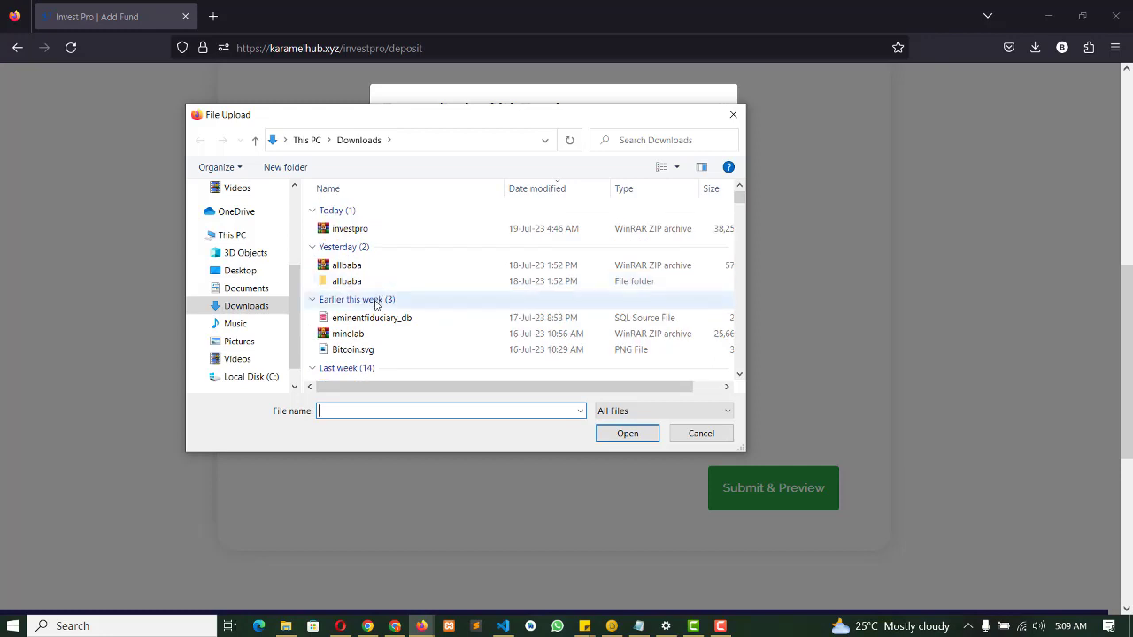
{"action": "scroll", "coordinate": [374, 357], "scroll_direction": "down", "scroll_amount": 7}
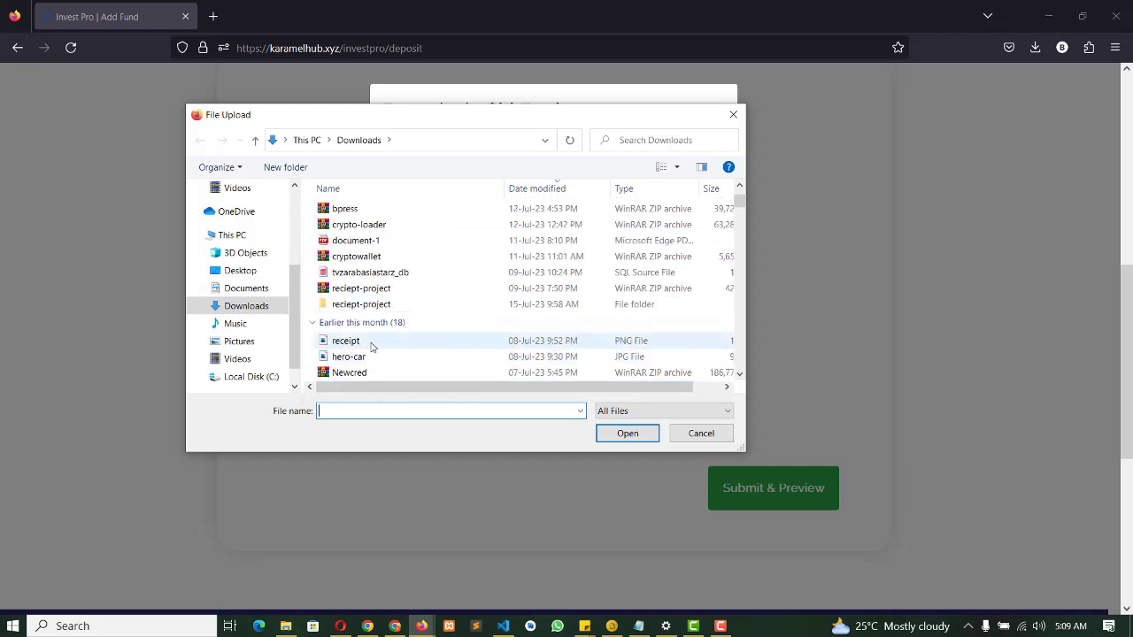
{"action": "left_click", "coordinate": [347, 341]}
{"action": "left_click", "coordinate": [627, 433]}
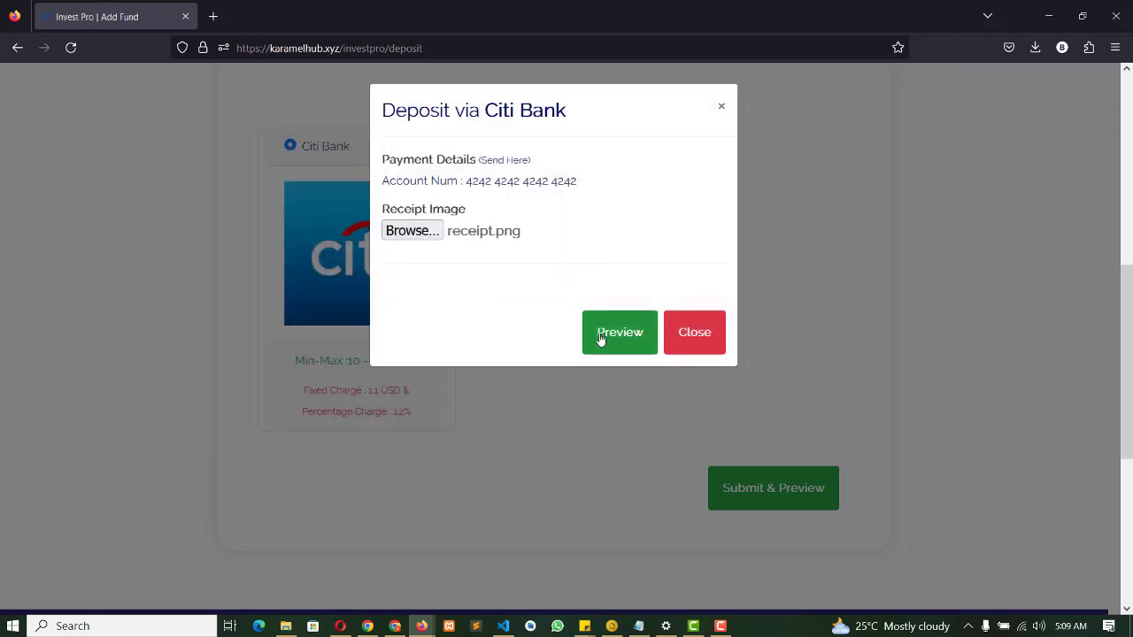
{"action": "left_click", "coordinate": [600, 340]}
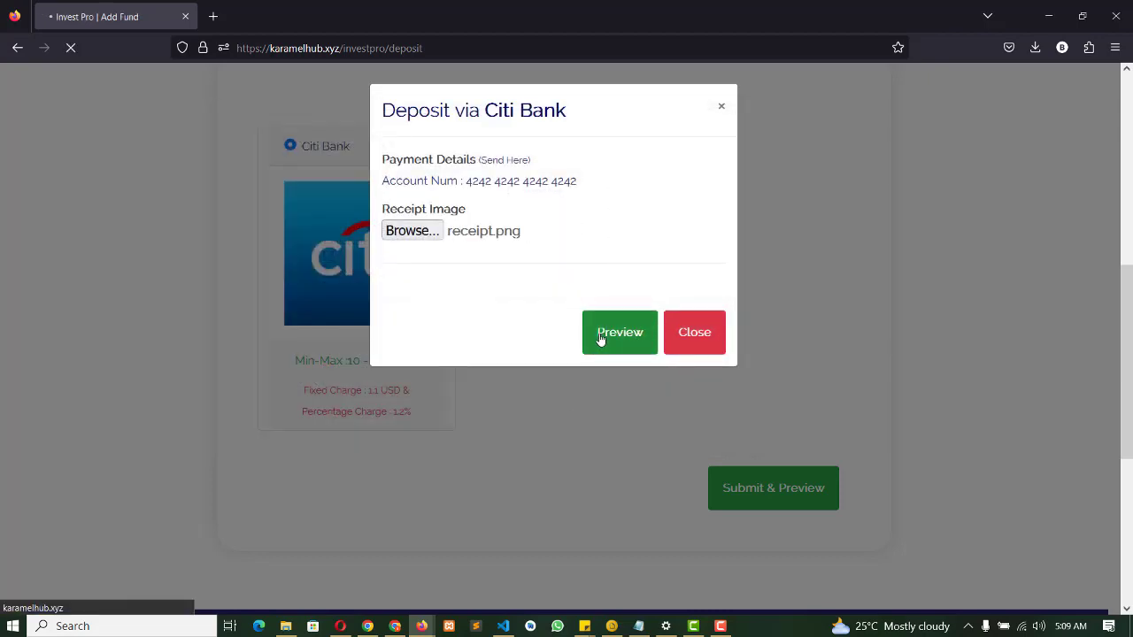
{"action": "scroll", "coordinate": [600, 340], "scroll_direction": "down", "scroll_amount": 3}
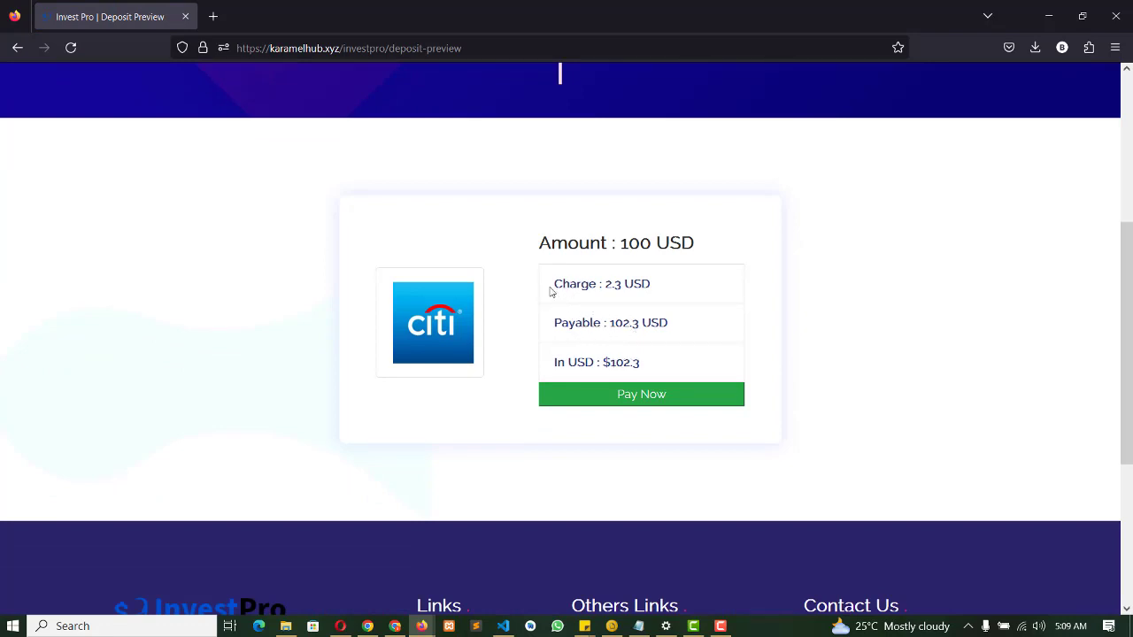
Review the 2.3 USD charge and pay the 100 USD Citi Bank deposit
{"action": "left_click_drag", "start_coordinate": [553, 293], "coordinate": [662, 293]}
{"action": "left_click", "coordinate": [659, 304]}
{"action": "left_click", "coordinate": [626, 398]}
{"action": "scroll", "coordinate": [625, 398], "scroll_direction": "down", "scroll_amount": 1}
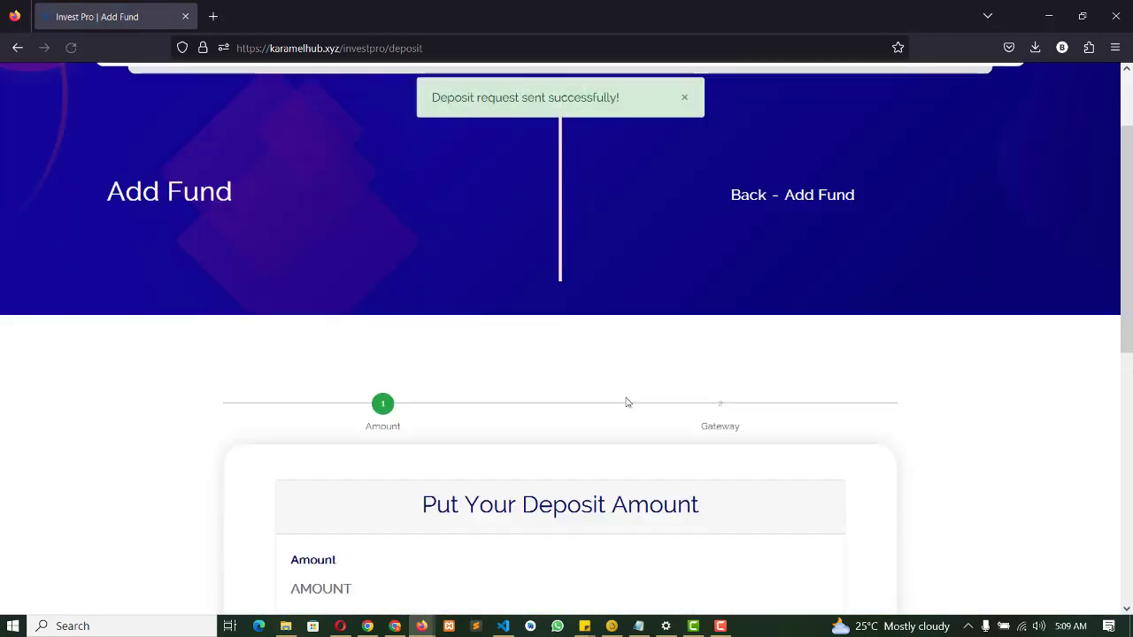
{"action": "scroll", "coordinate": [596, 322], "scroll_direction": "down", "scroll_amount": 3}
{"action": "scroll", "coordinate": [584, 320], "scroll_direction": "down", "scroll_amount": 1}
{"action": "scroll", "coordinate": [551, 318], "scroll_direction": "up", "scroll_amount": 4}
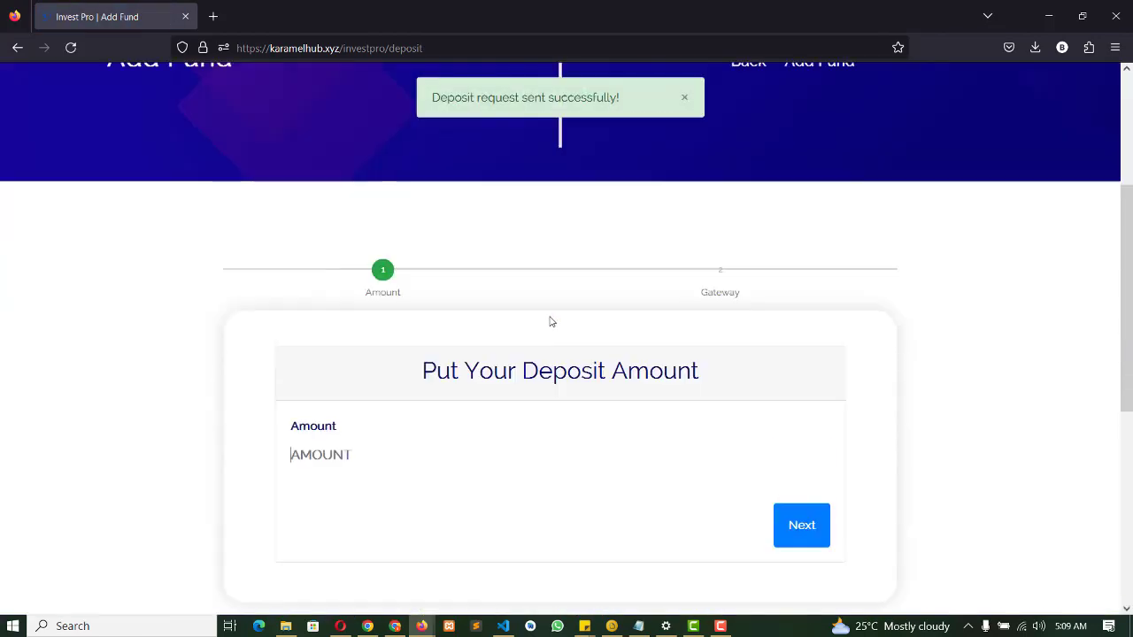
{"action": "scroll", "coordinate": [468, 203], "scroll_direction": "up", "scroll_amount": 2}
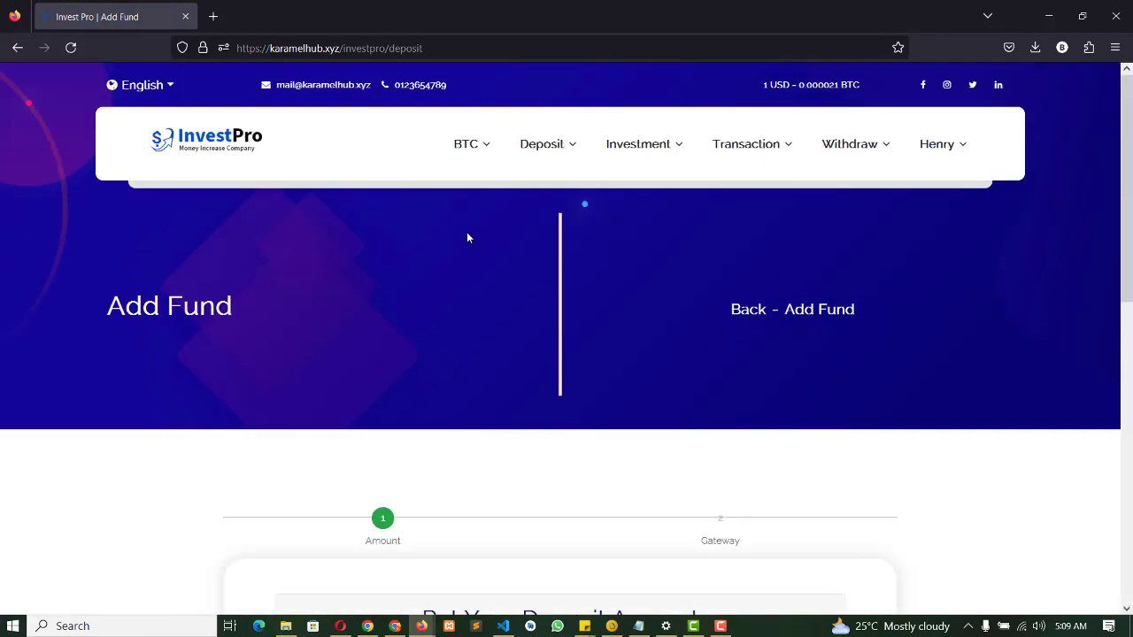
Confirm in Deposit Log that the 100 USD Citi Bank deposit is pending, then go to Gmail
{"action": "mouse_move", "coordinate": [532, 151]}
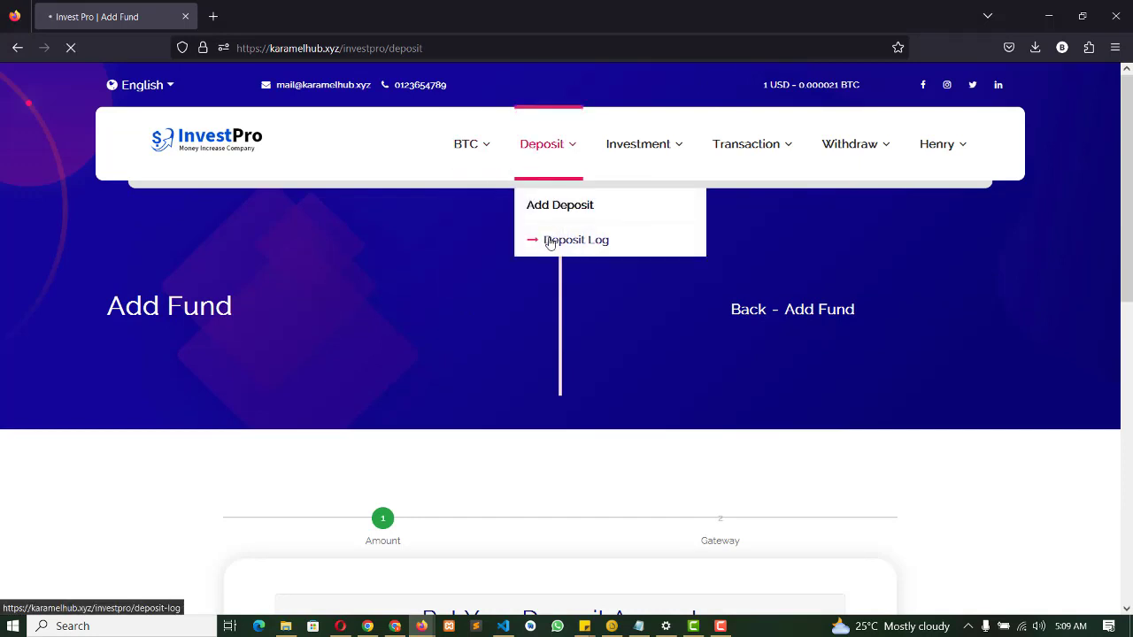
{"action": "left_click", "coordinate": [549, 241]}
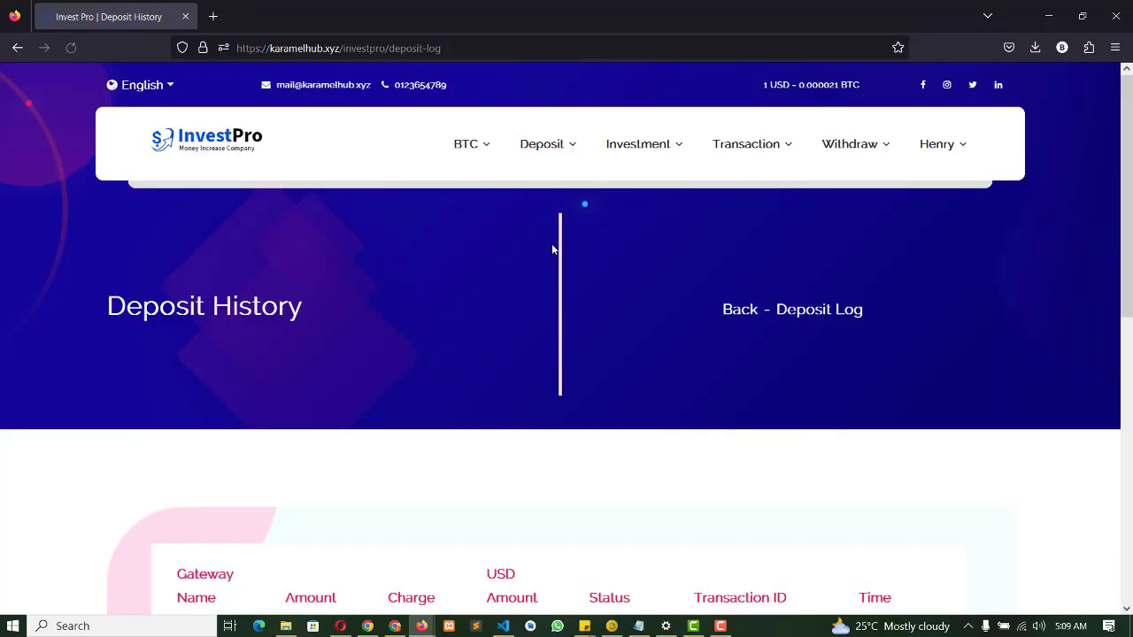
{"action": "scroll", "coordinate": [553, 248], "scroll_direction": "down", "scroll_amount": 3}
{"action": "left_click_drag", "start_coordinate": [325, 392], "coordinate": [440, 403]}
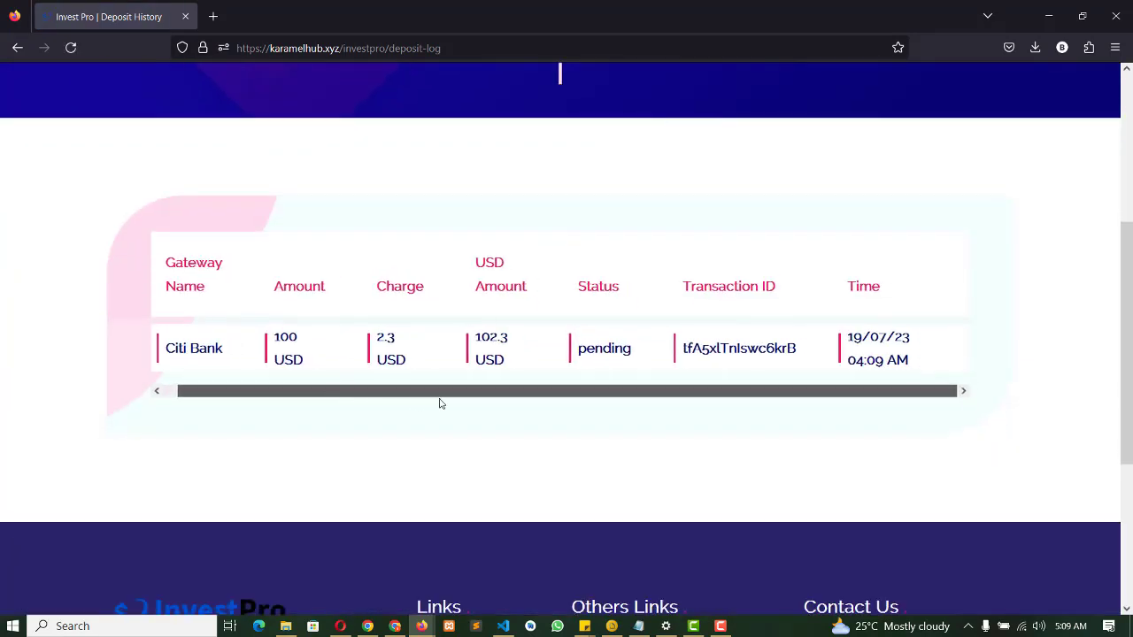
{"action": "left_click_drag", "start_coordinate": [345, 400], "coordinate": [299, 400]}
{"action": "left_click", "coordinate": [394, 626]}
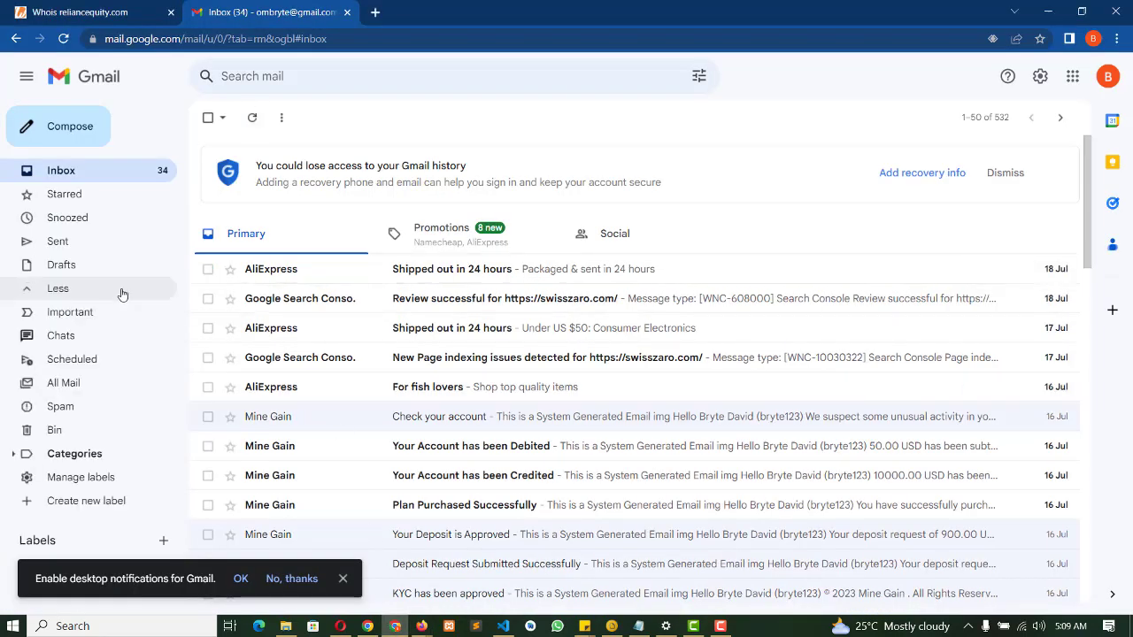
Look through Gmail's Spam folder and inbox, then return to InvestPro's Deposit History
{"action": "left_click", "coordinate": [99, 403]}
{"action": "left_click", "coordinate": [94, 170]}
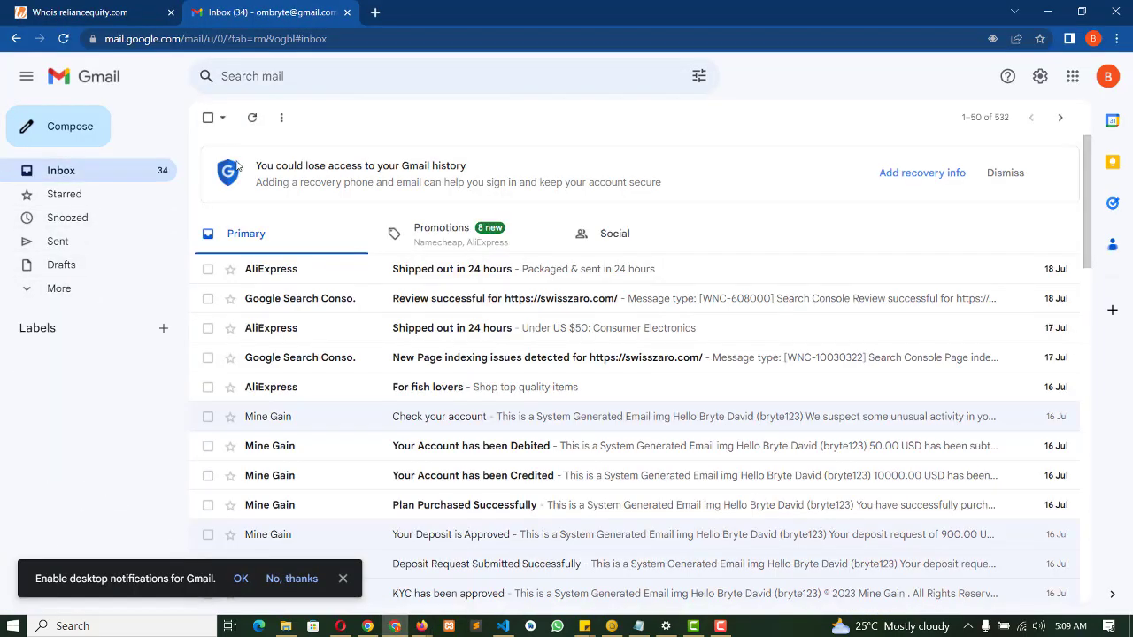
{"action": "left_click", "coordinate": [85, 287]}
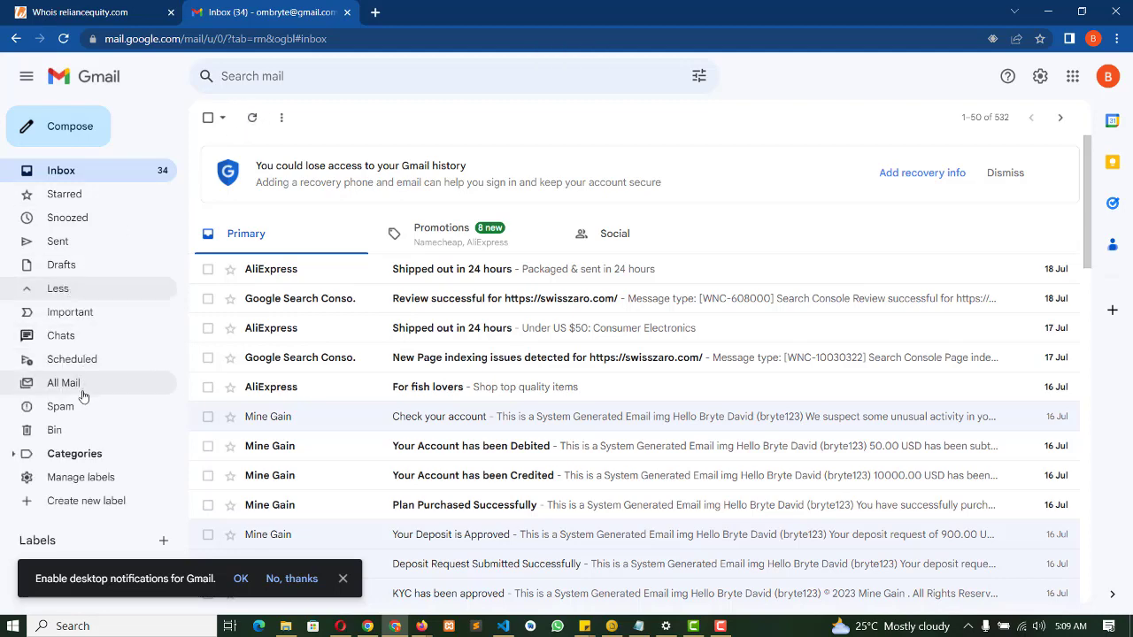
{"action": "left_click", "coordinate": [85, 406]}
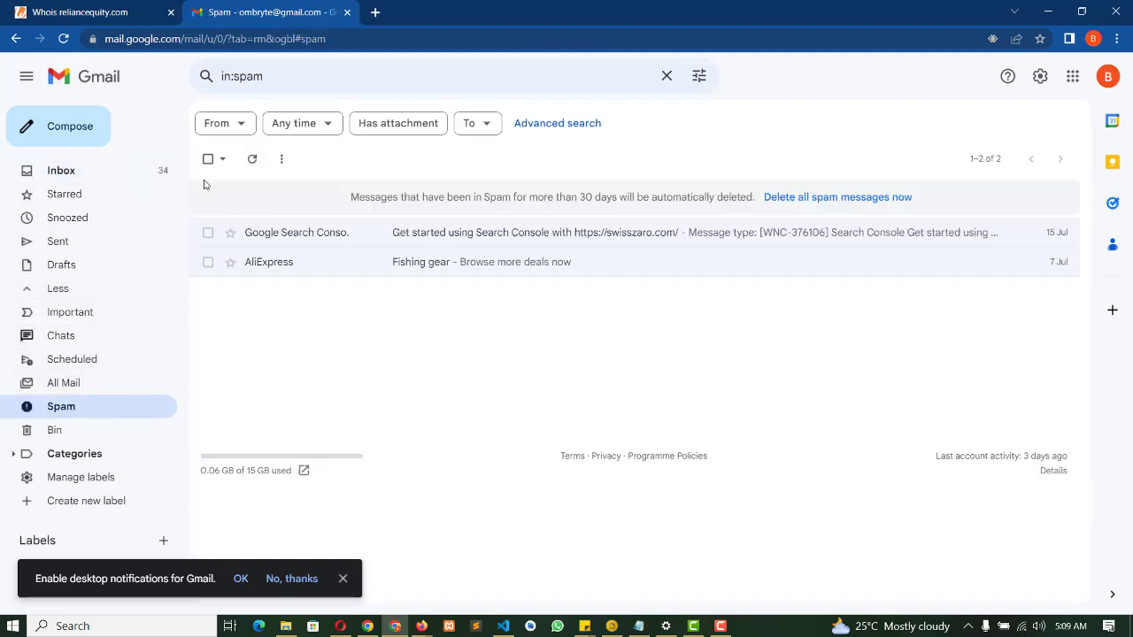
{"action": "left_click", "coordinate": [109, 175]}
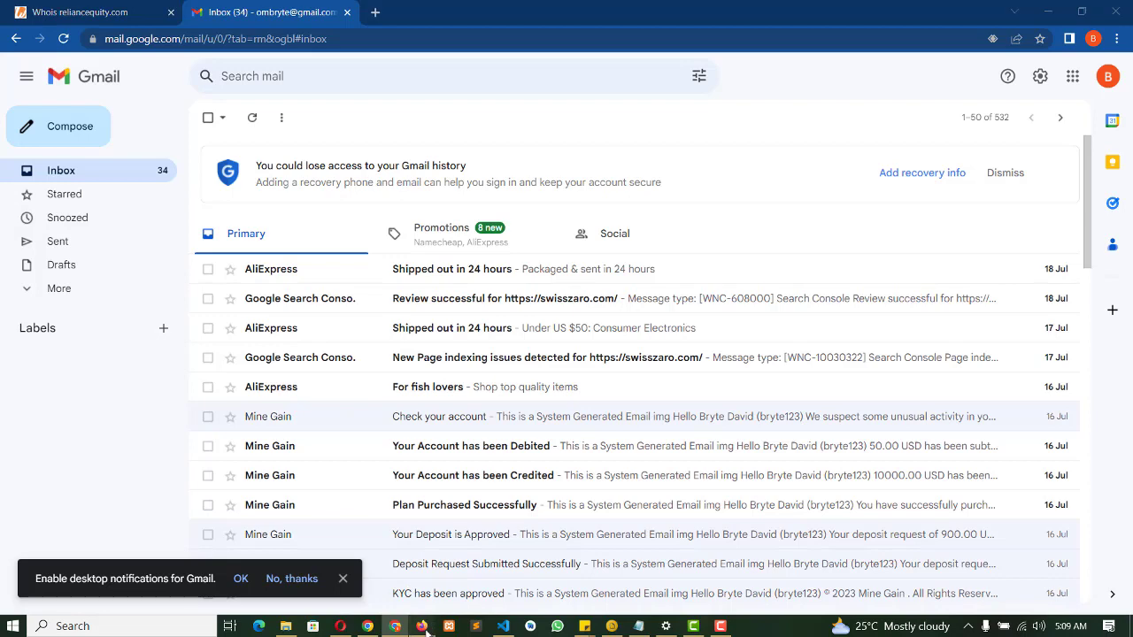
{"action": "left_click", "coordinate": [493, 560]}
{"action": "scroll", "coordinate": [531, 348], "scroll_direction": "down", "scroll_amount": 3}
{"action": "scroll", "coordinate": [519, 346], "scroll_direction": "up", "scroll_amount": 6}
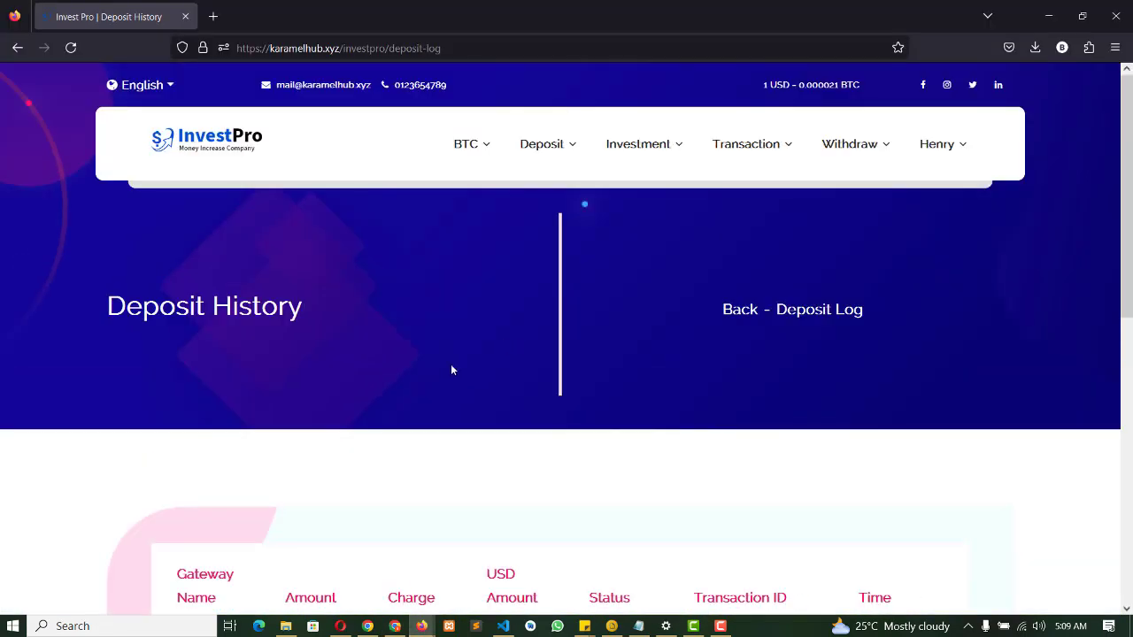
Go to the InvestPro home page via the logo
{"action": "scroll", "coordinate": [413, 417], "scroll_direction": "down", "scroll_amount": 4}
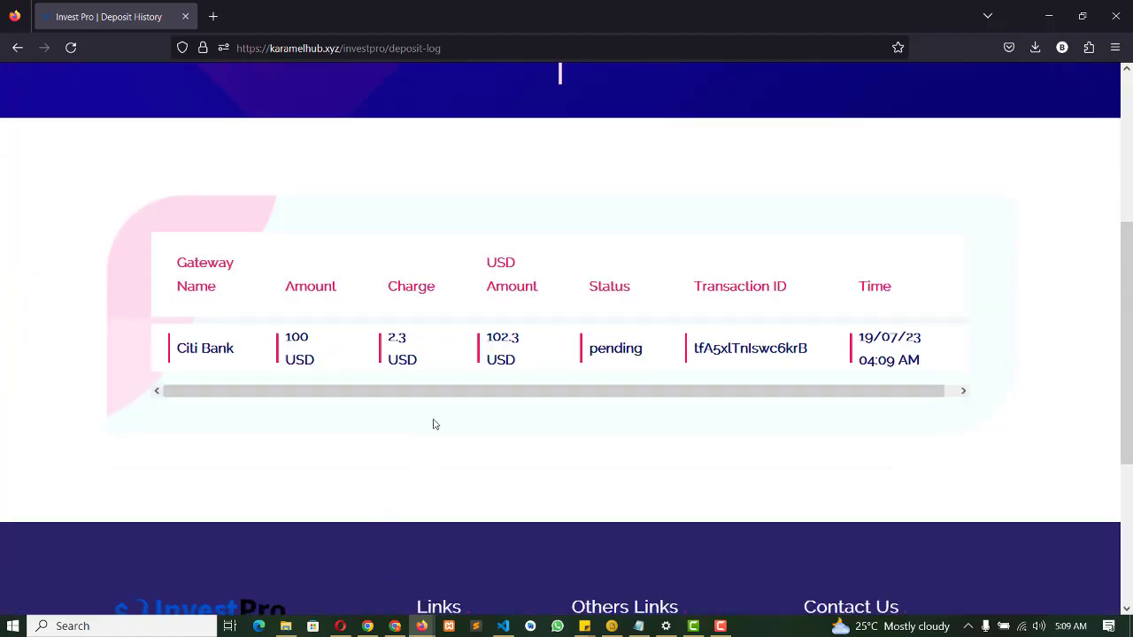
{"action": "scroll", "coordinate": [435, 422], "scroll_direction": "up", "scroll_amount": 4}
{"action": "left_click", "coordinate": [239, 149]}
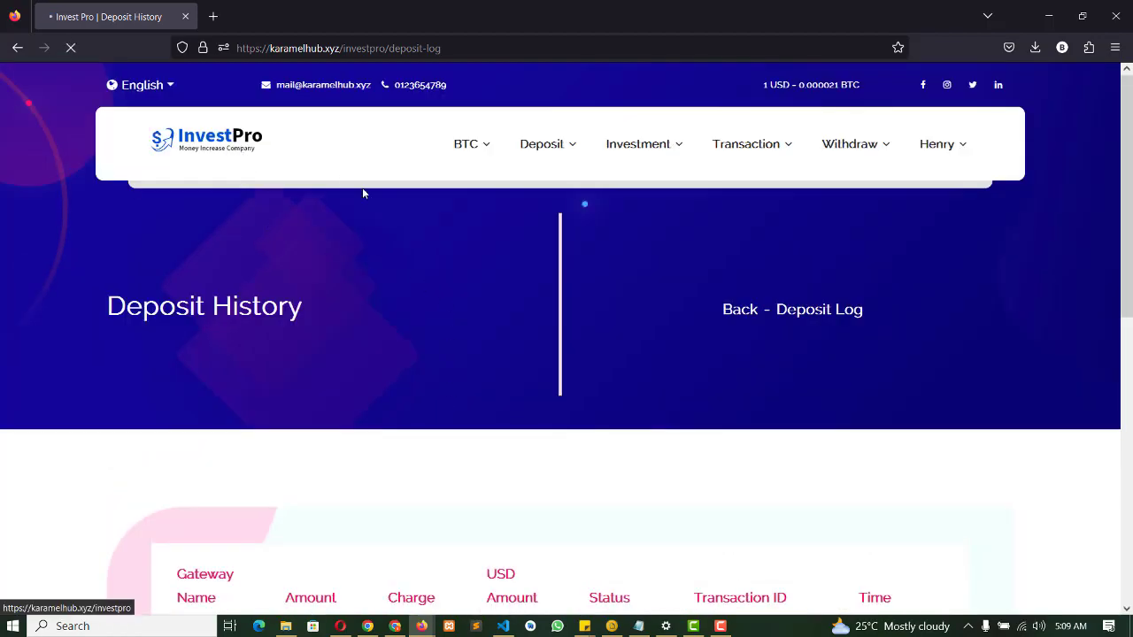
{"action": "scroll", "coordinate": [392, 215], "scroll_direction": "down", "scroll_amount": 3}
{"action": "scroll", "coordinate": [392, 215], "scroll_direction": "up", "scroll_amount": 5}
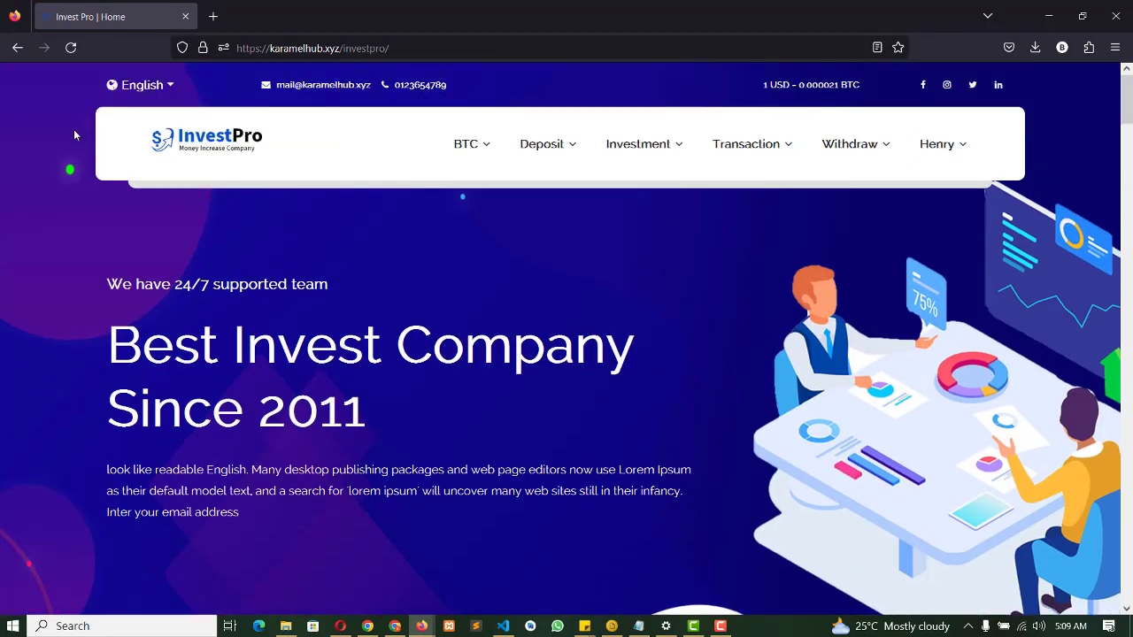
Return to Deposit History, then switch to the admin dashboard window
{"action": "left_click", "coordinate": [17, 47]}
{"action": "scroll", "coordinate": [420, 216], "scroll_direction": "down", "scroll_amount": 4}
{"action": "scroll", "coordinate": [426, 223], "scroll_direction": "up", "scroll_amount": 4}
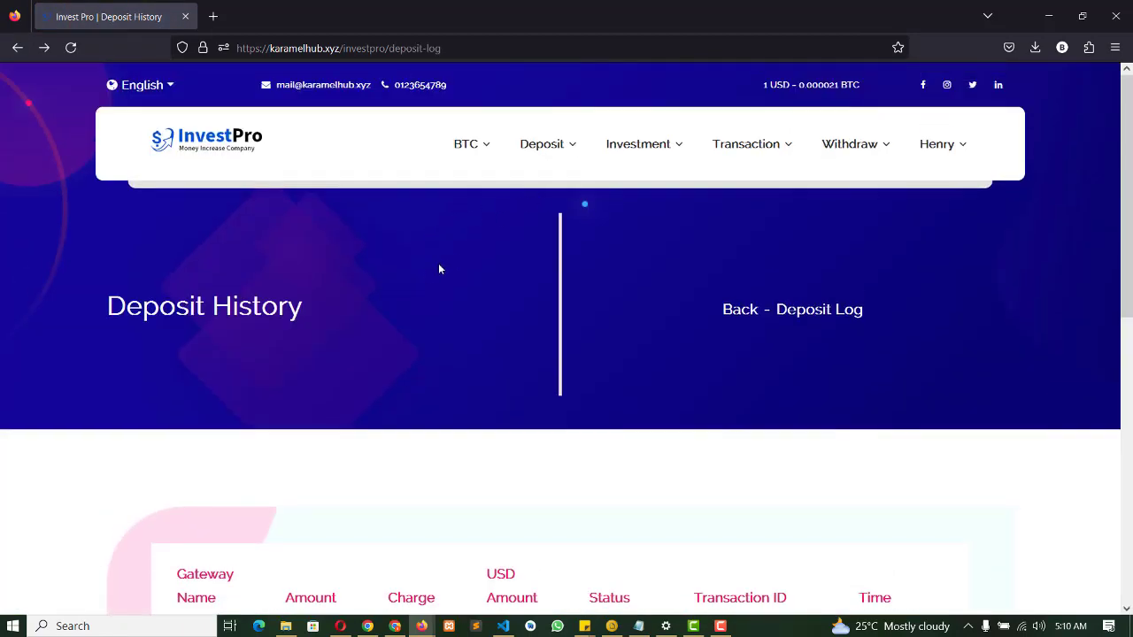
{"action": "scroll", "coordinate": [500, 305], "scroll_direction": "down", "scroll_amount": 5}
{"action": "left_click", "coordinate": [340, 626]}
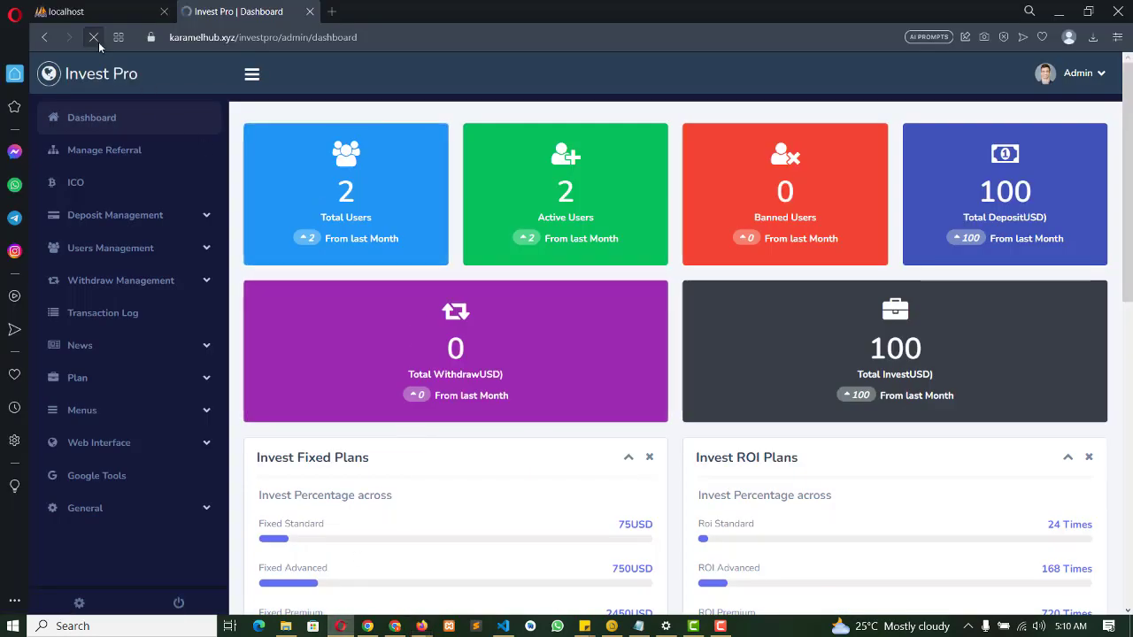
Open Pending Deposits, check the receipt, and accept the 100 USD Citi Bank deposit
{"action": "left_click", "coordinate": [94, 37]}
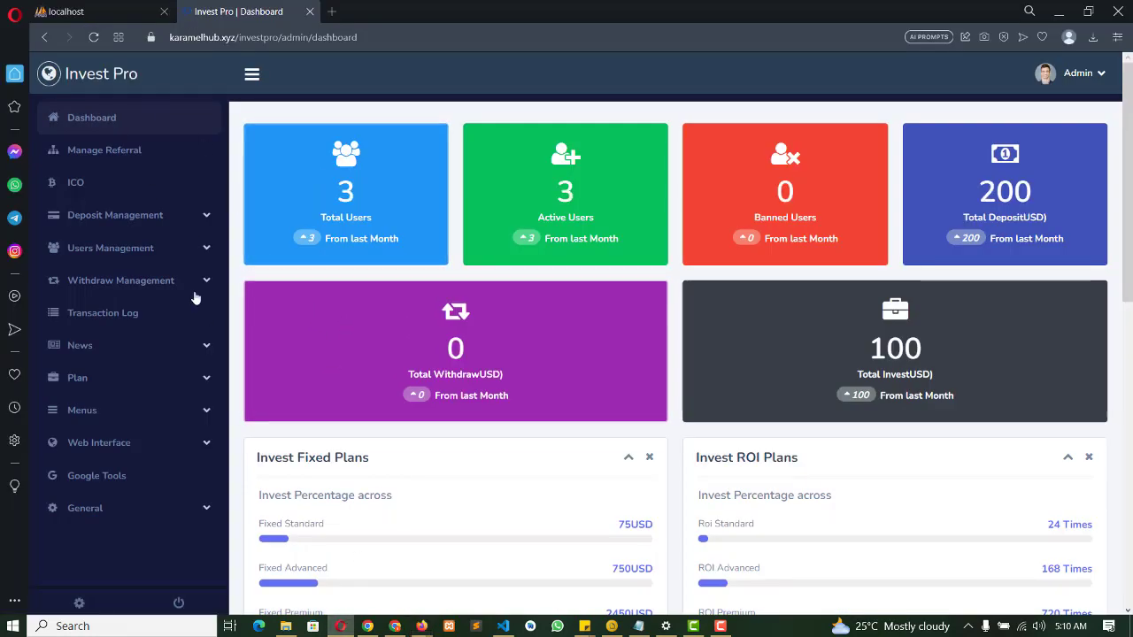
{"action": "left_click", "coordinate": [127, 222]}
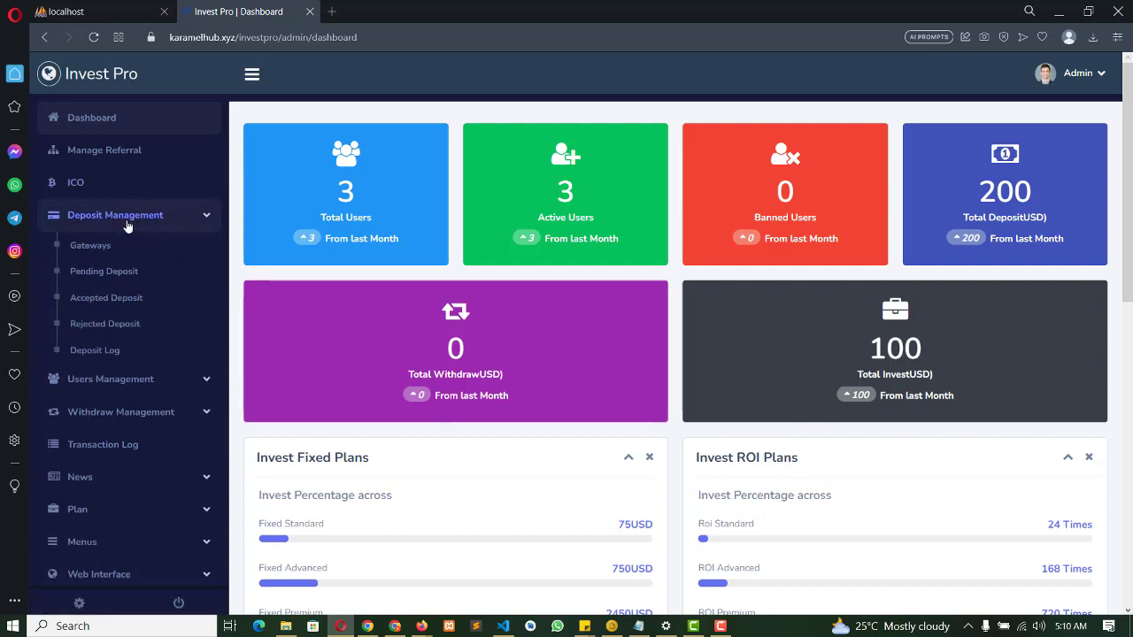
{"action": "left_click", "coordinate": [112, 274]}
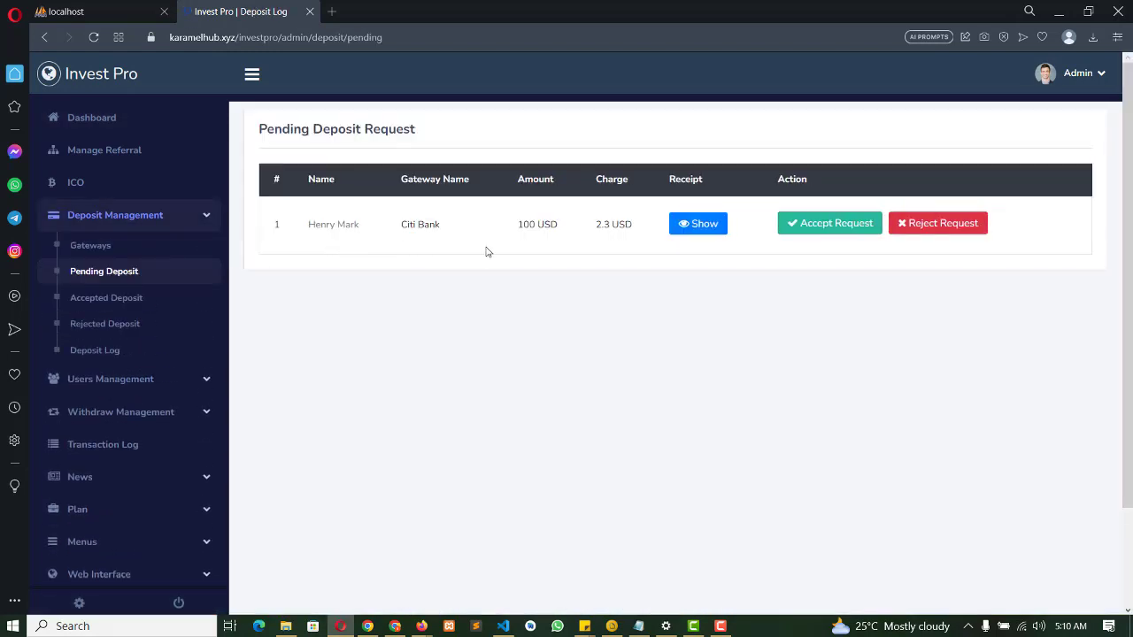
{"action": "left_click", "coordinate": [698, 227]}
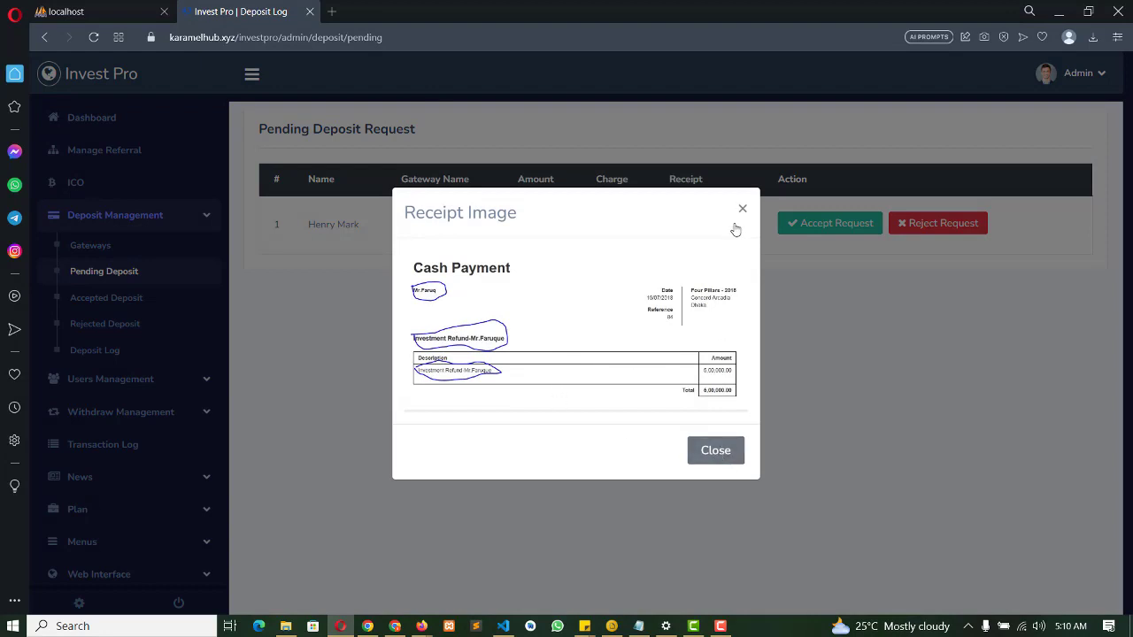
{"action": "left_click", "coordinate": [742, 209]}
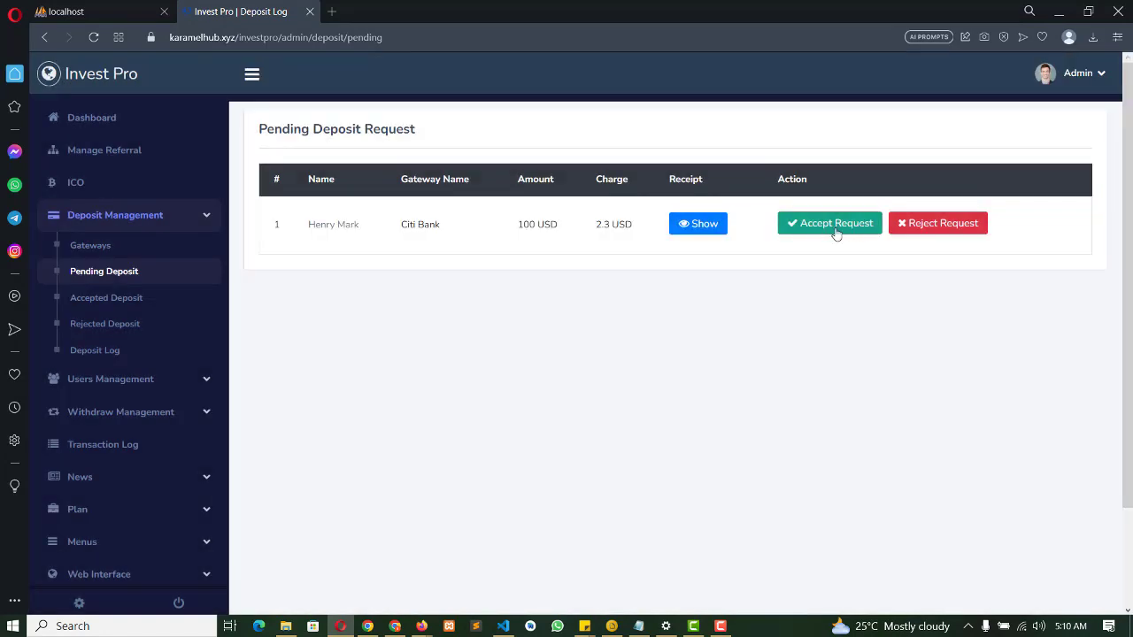
{"action": "left_click", "coordinate": [835, 228]}
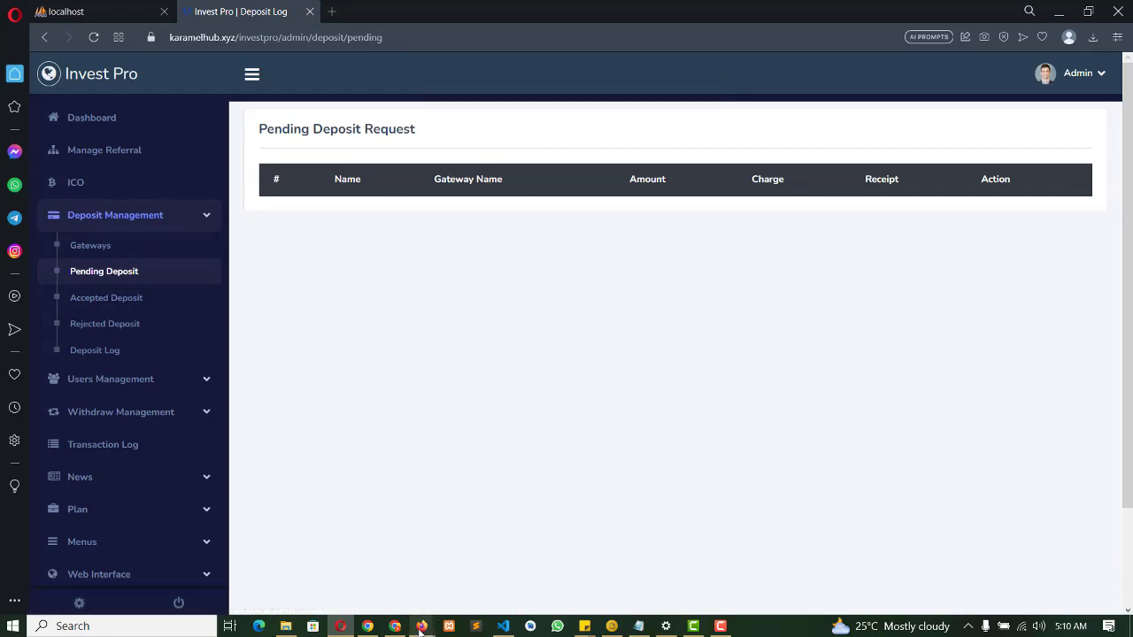
Open Henry's dashboard in Firefox and highlight the 100 USD Current Balance
{"action": "mouse_move", "coordinate": [422, 628]}
{"action": "left_click", "coordinate": [502, 608]}
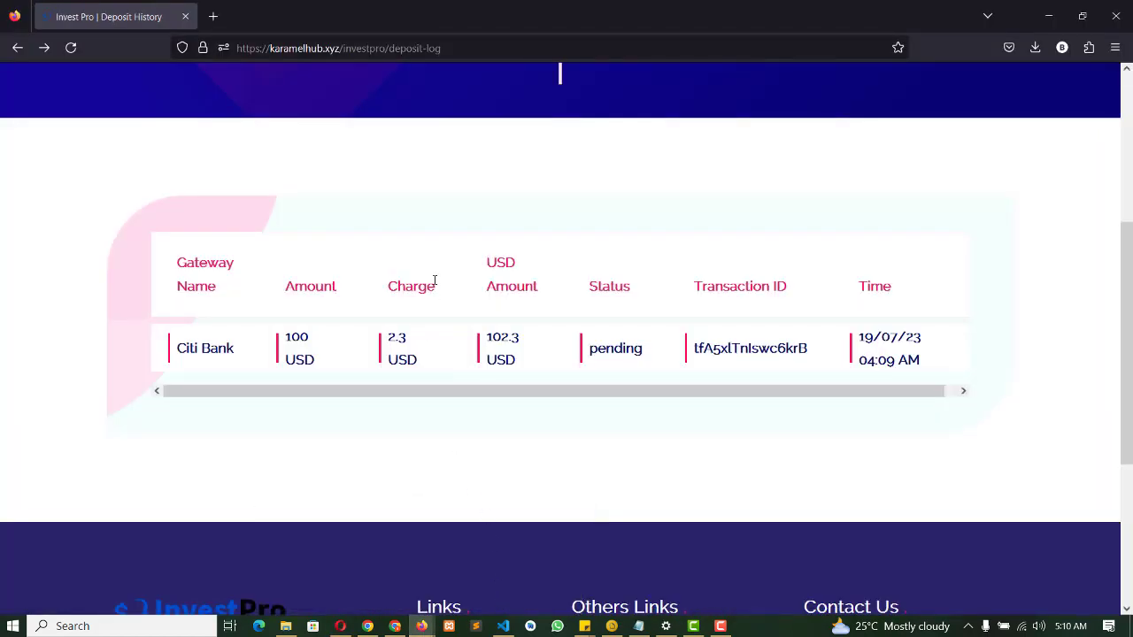
{"action": "scroll", "coordinate": [435, 281], "scroll_direction": "up", "scroll_amount": 5}
{"action": "mouse_move", "coordinate": [928, 148]}
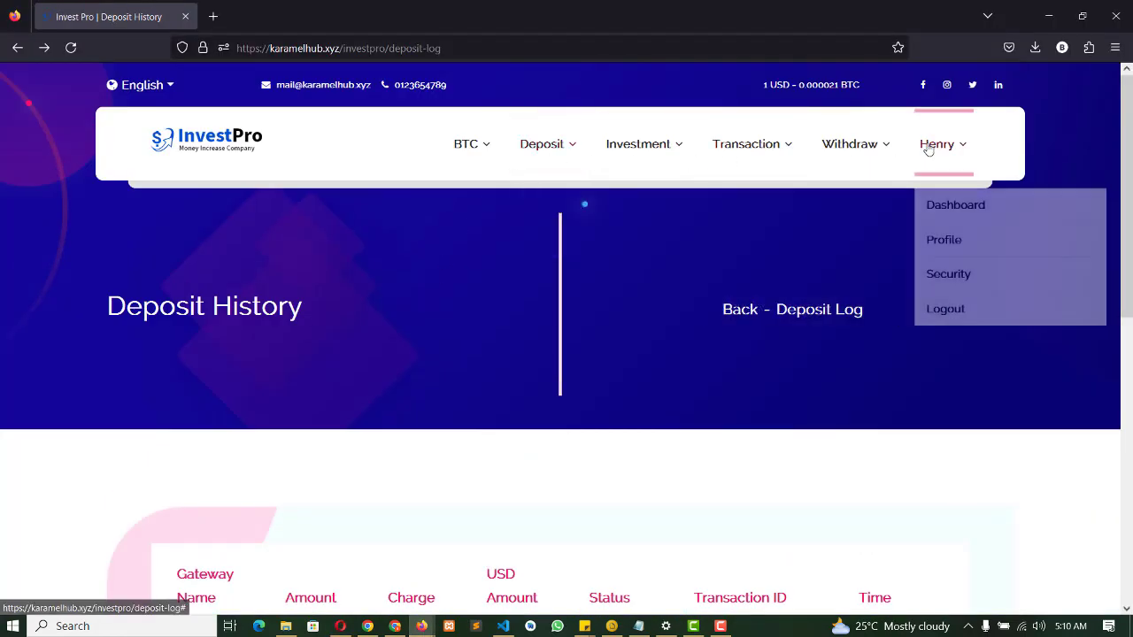
{"action": "left_click", "coordinate": [955, 205]}
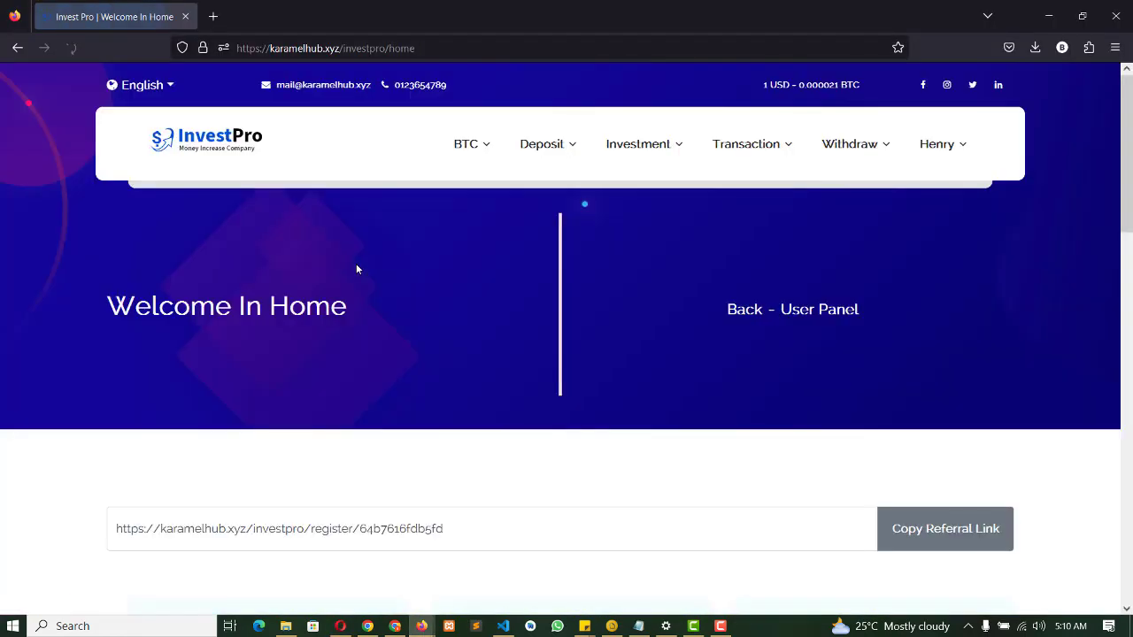
{"action": "scroll", "coordinate": [357, 269], "scroll_direction": "down", "scroll_amount": 4}
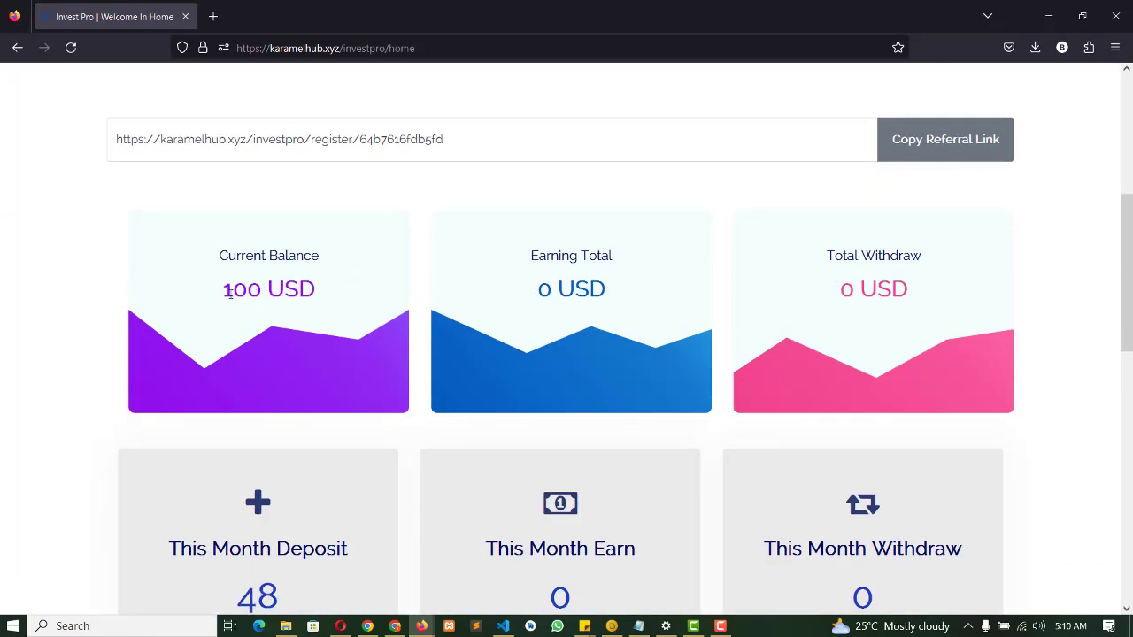
{"action": "mouse_move", "coordinate": [228, 291]}
{"action": "left_mouse_down"}
{"action": "mouse_move", "coordinate": [299, 309]}
{"action": "mouse_move", "coordinate": [319, 301]}
{"action": "mouse_move", "coordinate": [226, 309]}
{"action": "left_mouse_up"}
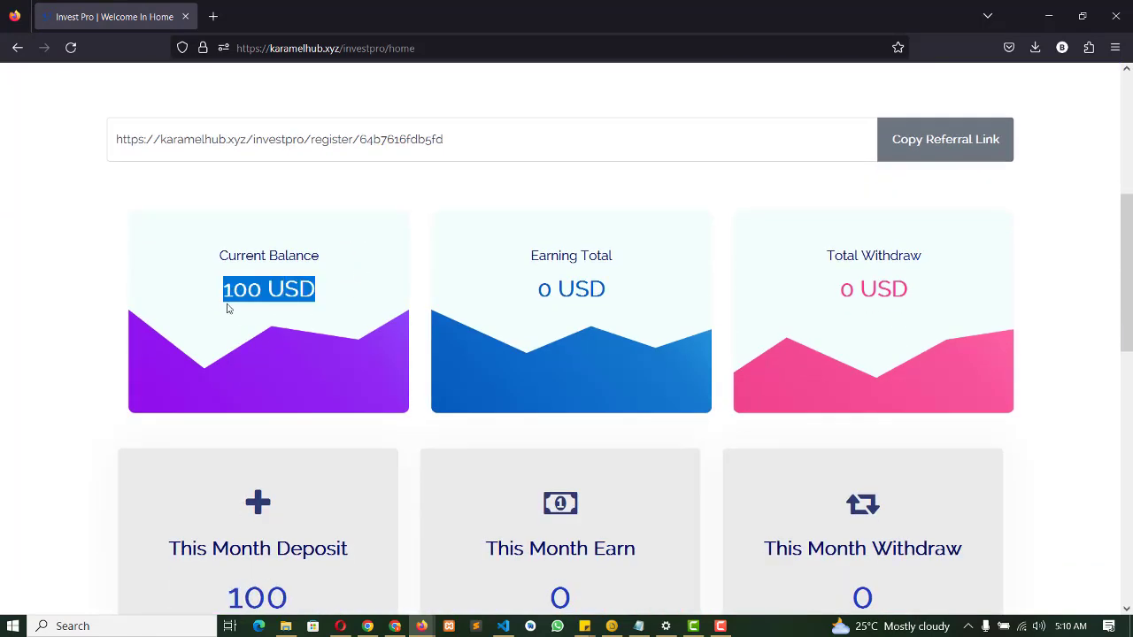
{"action": "scroll", "coordinate": [270, 332], "scroll_direction": "down", "scroll_amount": 2}
{"action": "scroll", "coordinate": [268, 329], "scroll_direction": "up", "scroll_amount": 4}
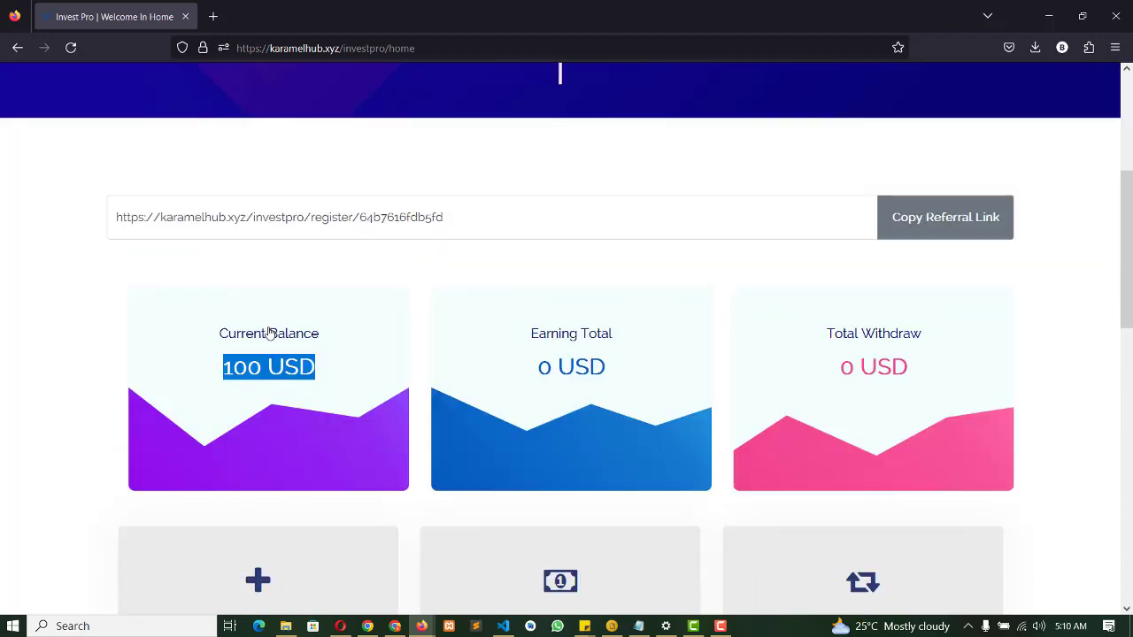
{"action": "scroll", "coordinate": [373, 464], "scroll_direction": "down", "scroll_amount": 2}
{"action": "left_click", "coordinate": [391, 404]}
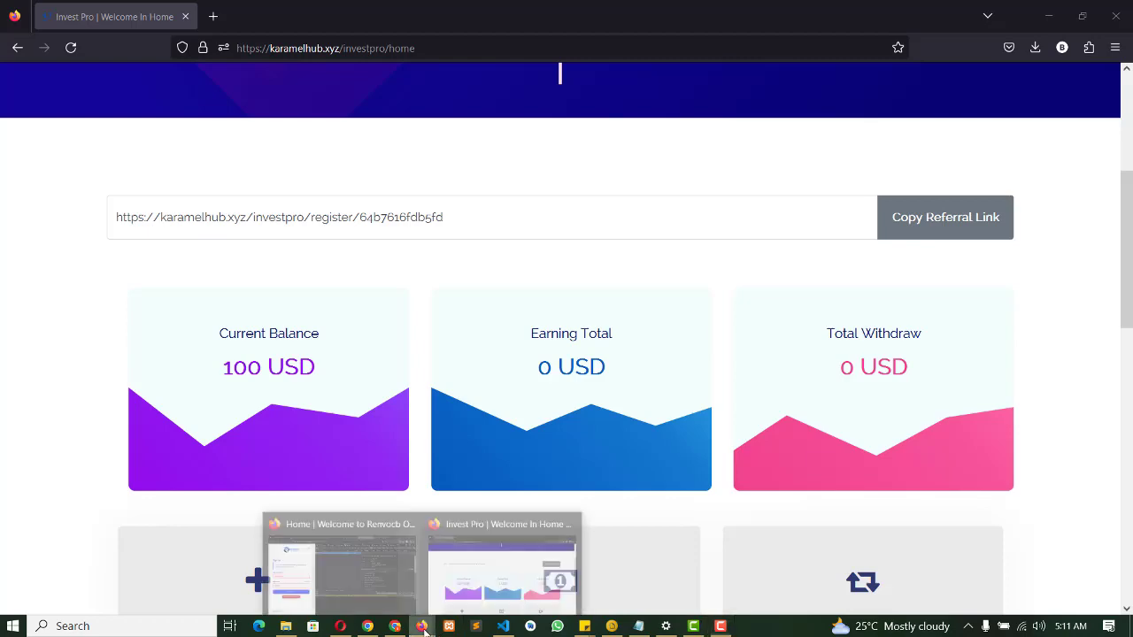
{"action": "left_click", "coordinate": [395, 626]}
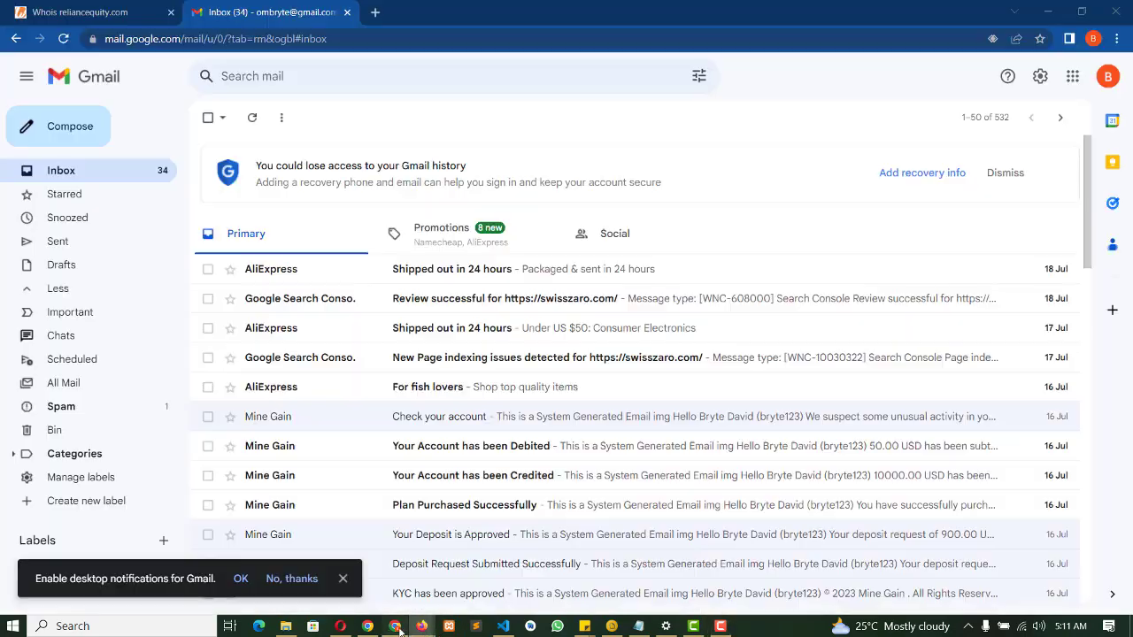
Read the Invest Pro 'Deposit request accepted' email in Spam, noting the 100 USD credit
{"action": "left_click", "coordinate": [105, 411]}
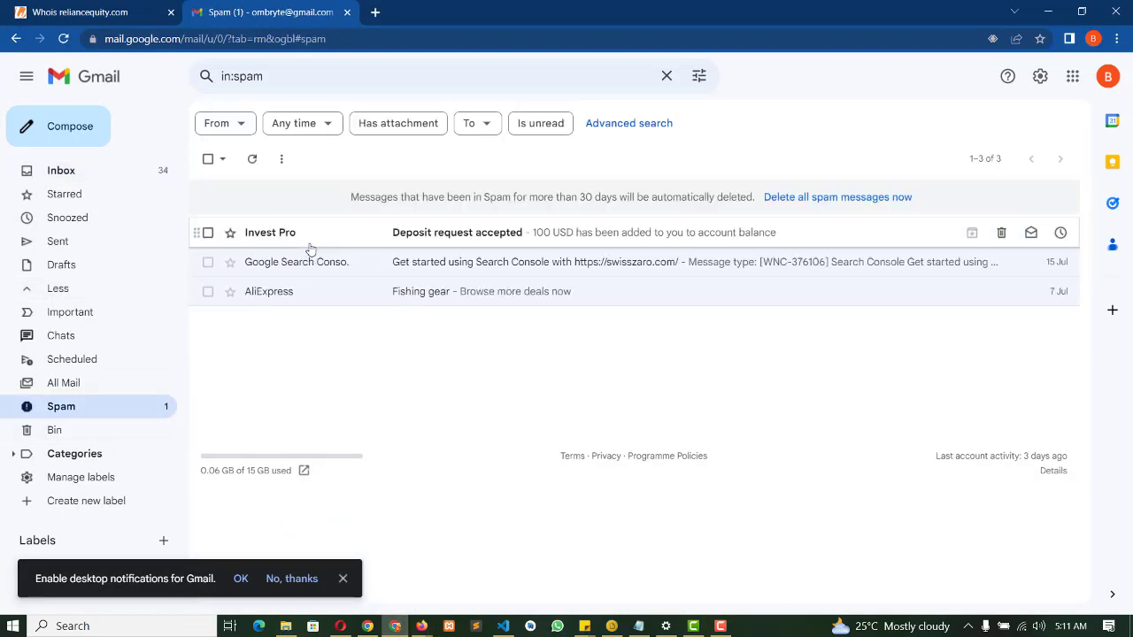
{"action": "left_click", "coordinate": [337, 233]}
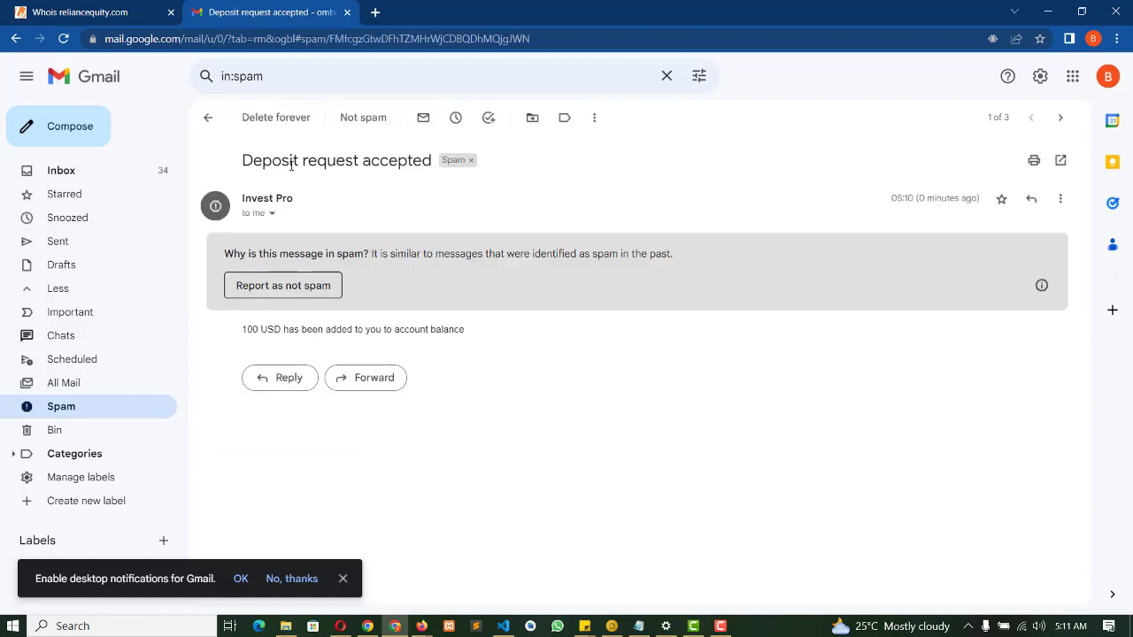
{"action": "left_click_drag", "start_coordinate": [244, 329], "coordinate": [483, 339]}
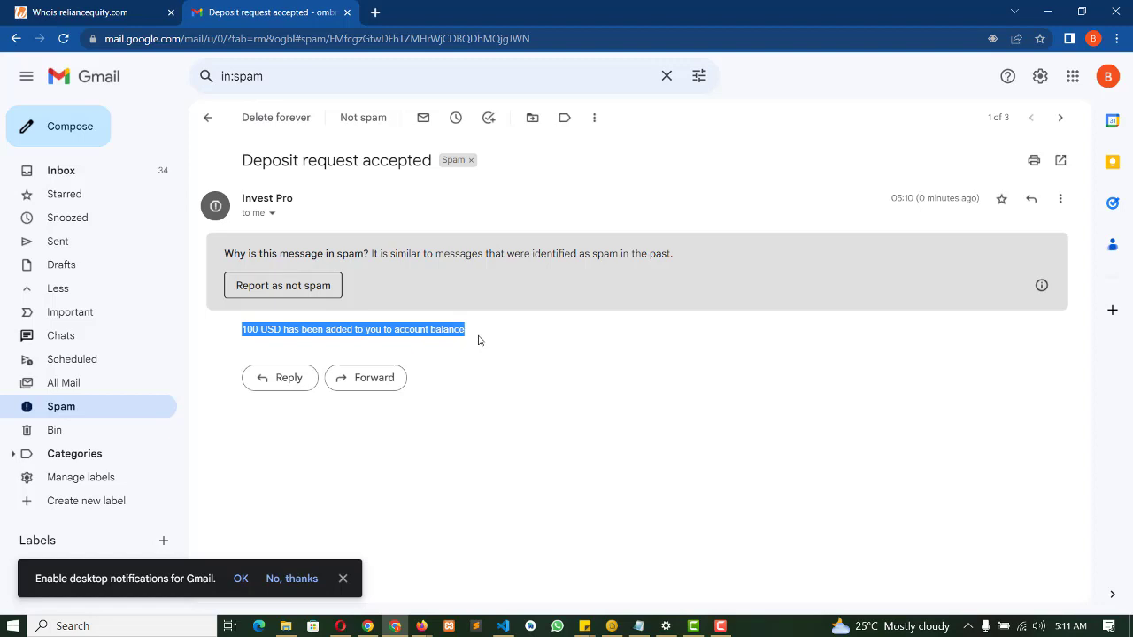
{"action": "left_click", "coordinate": [345, 349]}
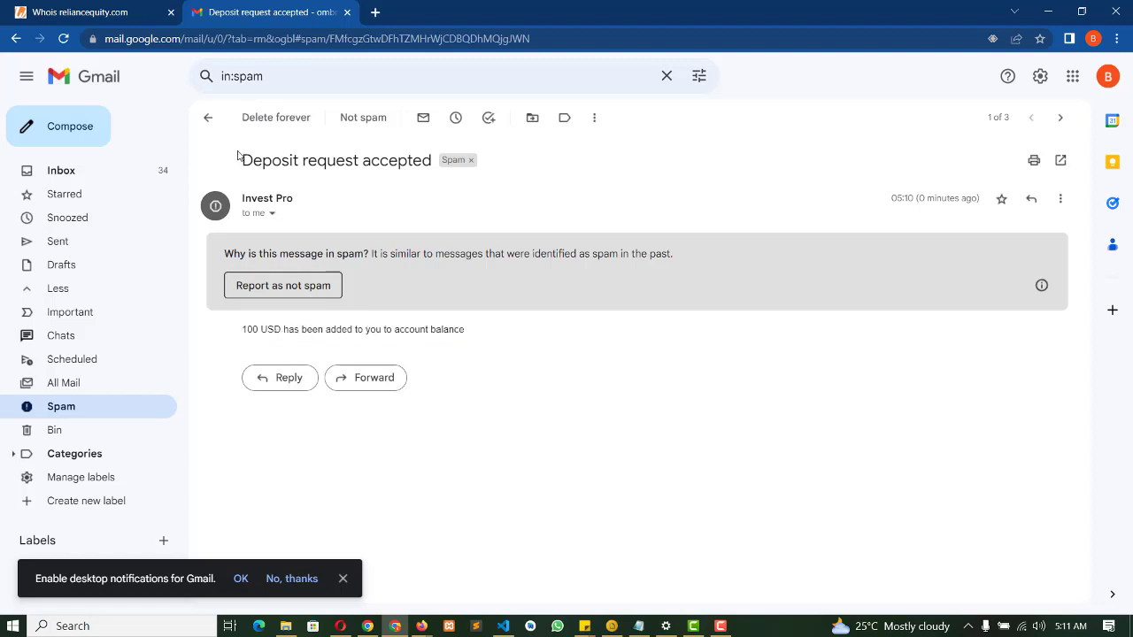
{"action": "left_click", "coordinate": [207, 118]}
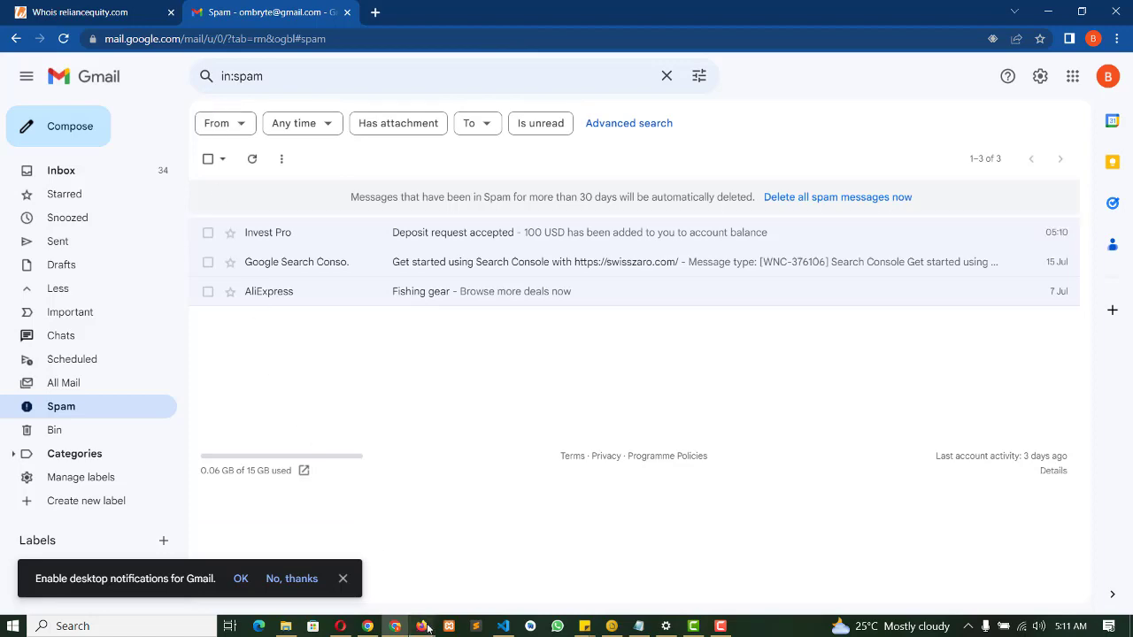
{"action": "left_click", "coordinate": [496, 566]}
Open the Investment Plan page and scroll through the ROI plan cards
{"action": "scroll", "coordinate": [476, 372], "scroll_direction": "down", "scroll_amount": 3}
{"action": "scroll", "coordinate": [477, 363], "scroll_direction": "up", "scroll_amount": 5}
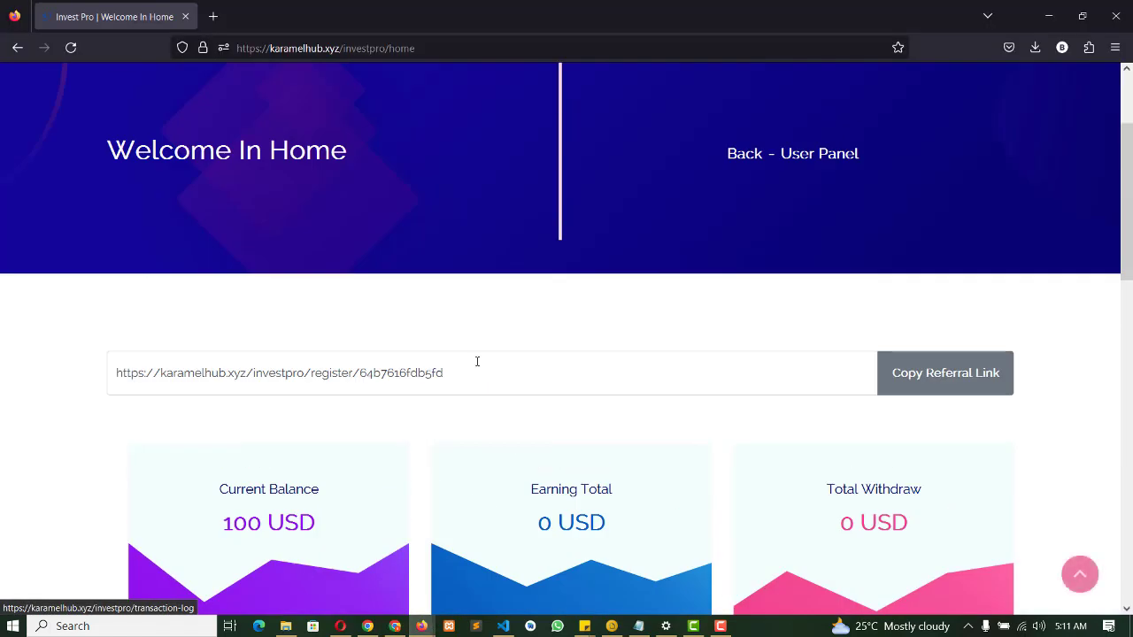
{"action": "scroll", "coordinate": [477, 361], "scroll_direction": "up", "scroll_amount": 2}
{"action": "mouse_move", "coordinate": [641, 168]}
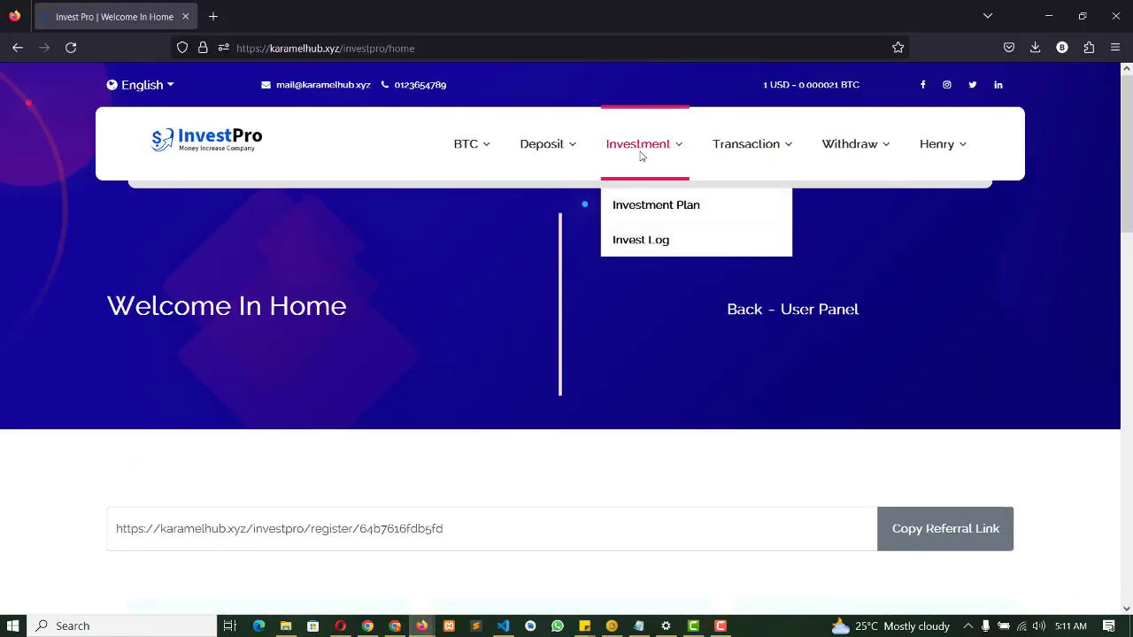
{"action": "left_click", "coordinate": [644, 210]}
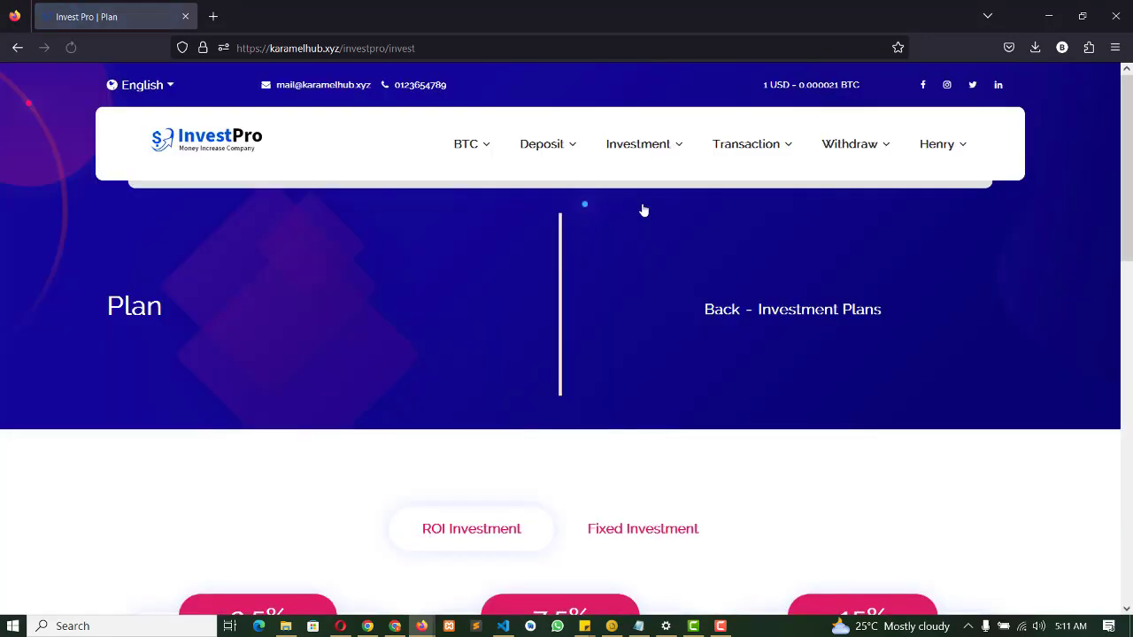
{"action": "scroll", "coordinate": [523, 246], "scroll_direction": "down", "scroll_amount": 4}
{"action": "scroll", "coordinate": [341, 275], "scroll_direction": "down", "scroll_amount": 2}
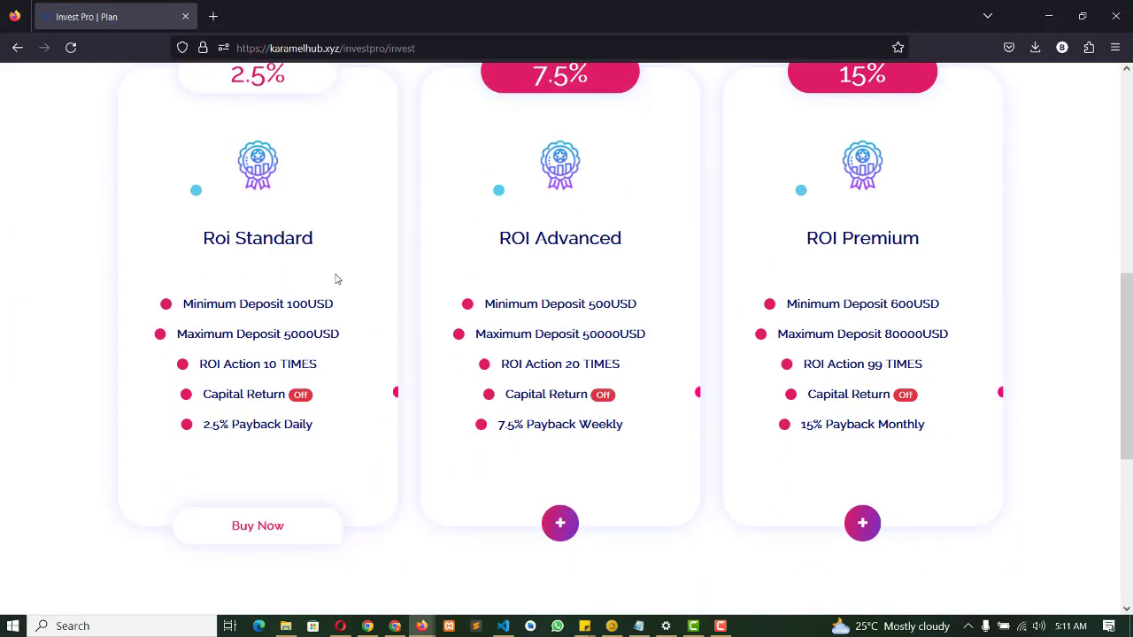
{"action": "scroll", "coordinate": [337, 280], "scroll_direction": "up", "scroll_amount": 1}
{"action": "scroll", "coordinate": [328, 283], "scroll_direction": "up", "scroll_amount": 1}
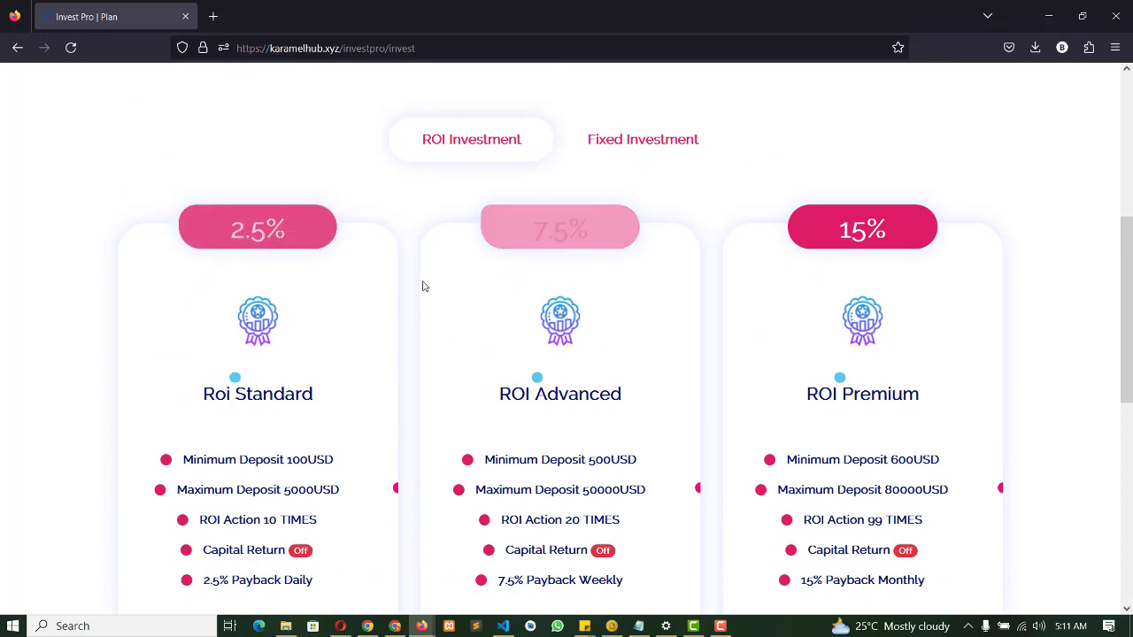
{"action": "scroll", "coordinate": [636, 287], "scroll_direction": "down", "scroll_amount": 3}
{"action": "scroll", "coordinate": [638, 291], "scroll_direction": "up", "scroll_amount": 4}
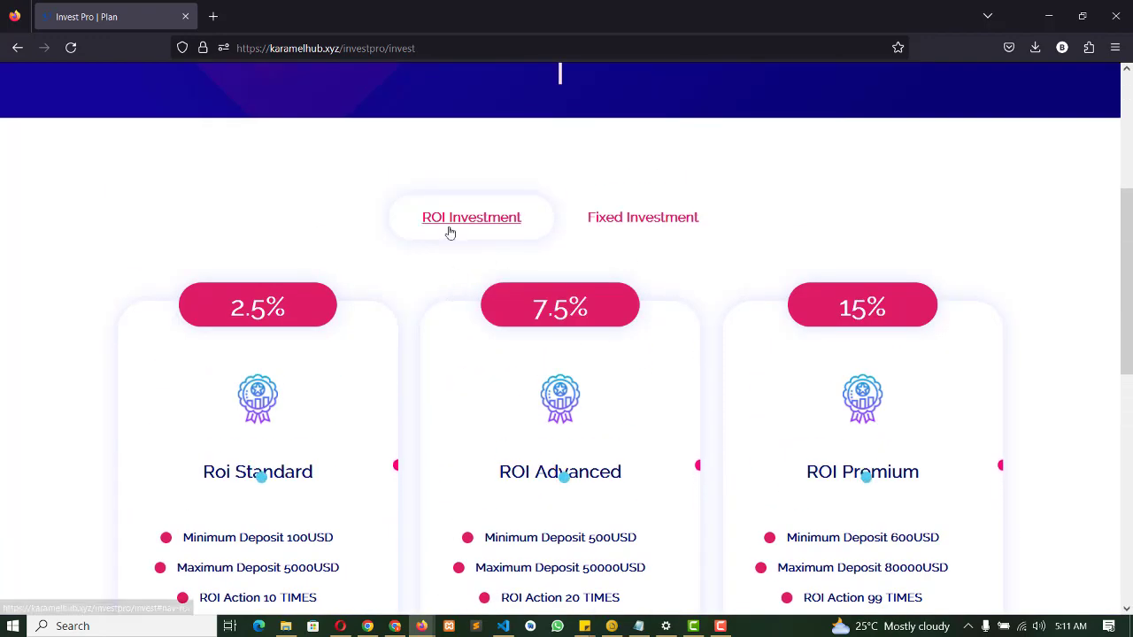
{"action": "scroll", "coordinate": [475, 357], "scroll_direction": "down", "scroll_amount": 1}
{"action": "scroll", "coordinate": [470, 368], "scroll_direction": "down", "scroll_amount": 5}
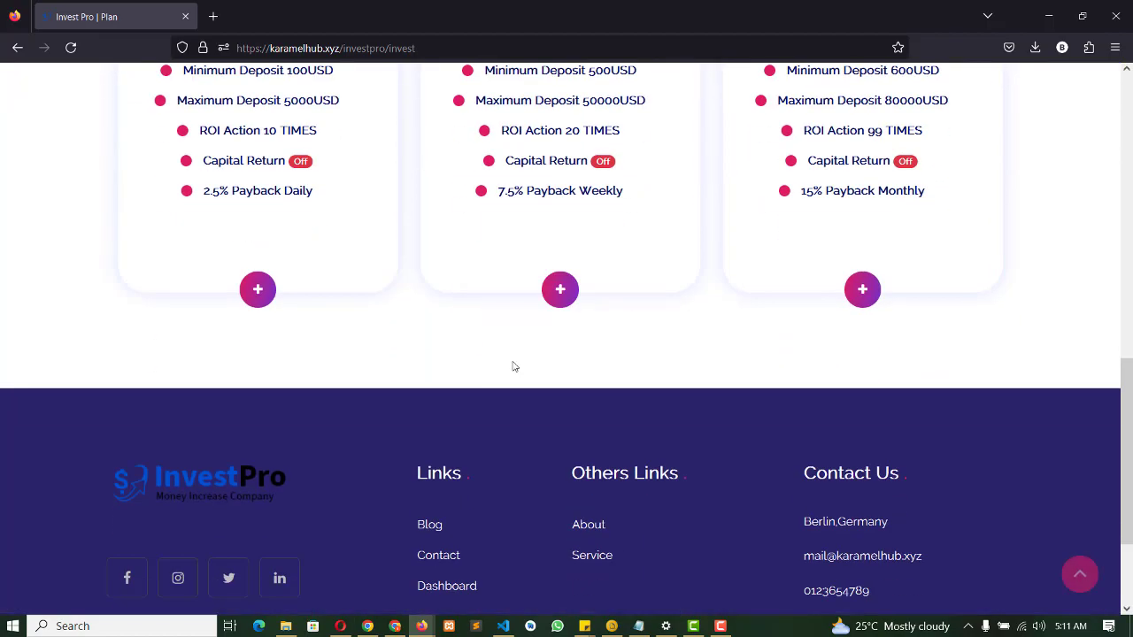
{"action": "scroll", "coordinate": [518, 365], "scroll_direction": "up", "scroll_amount": 6}
Browse the Fixed Investment plans, then return to the ROI Investment plans
{"action": "left_click", "coordinate": [620, 224]}
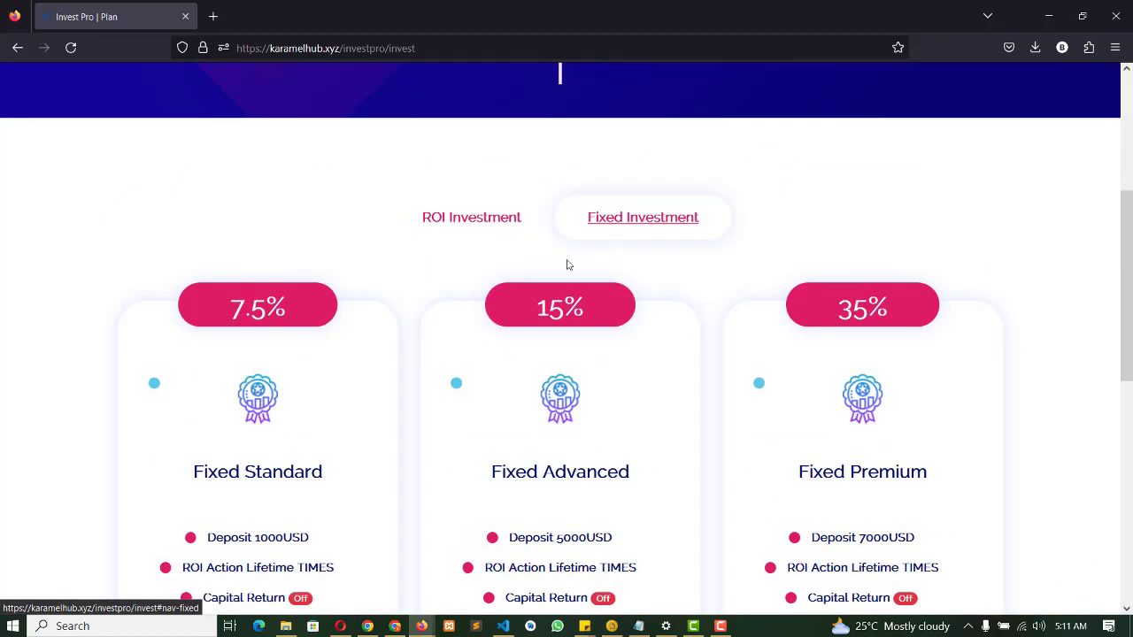
{"action": "scroll", "coordinate": [275, 429], "scroll_direction": "down", "scroll_amount": 2}
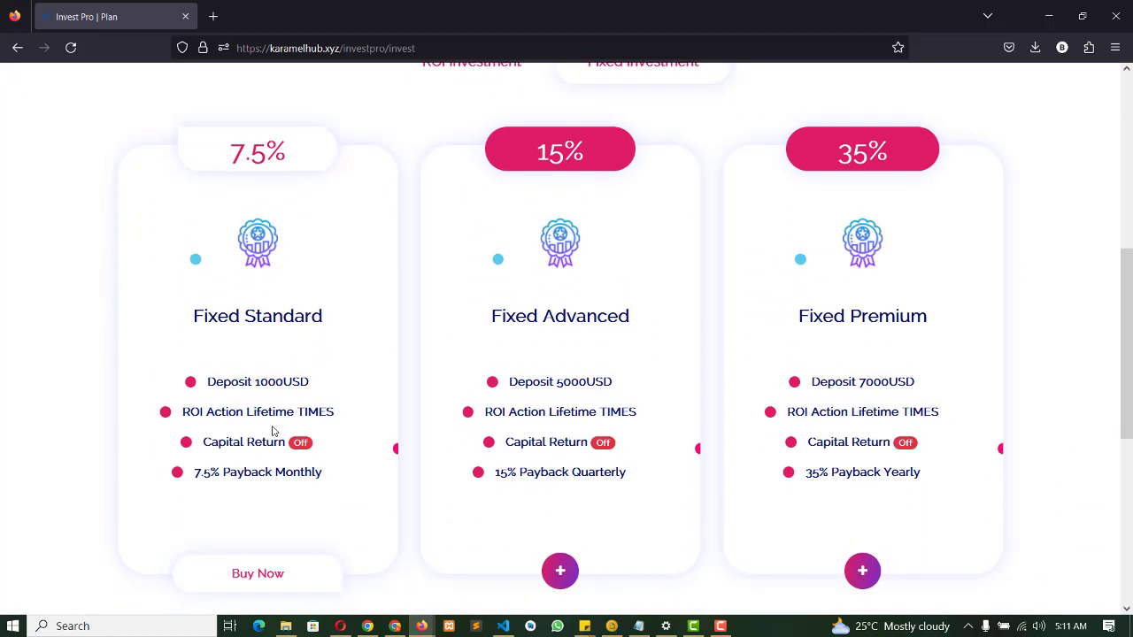
{"action": "scroll", "coordinate": [274, 428], "scroll_direction": "down", "scroll_amount": 3}
{"action": "scroll", "coordinate": [470, 374], "scroll_direction": "up", "scroll_amount": 7}
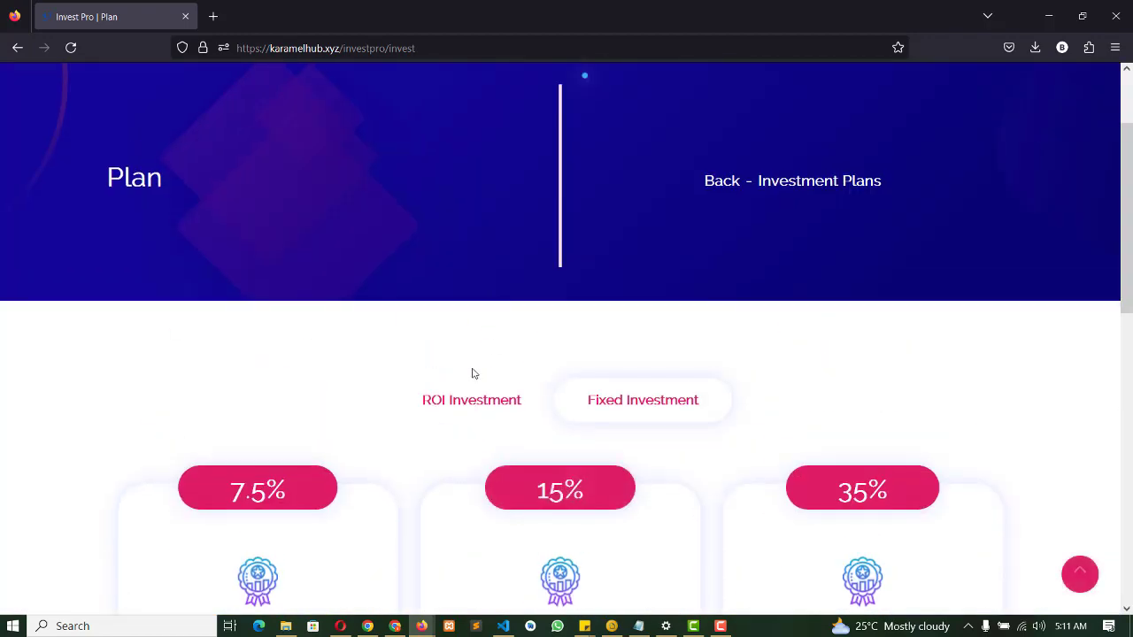
{"action": "left_click", "coordinate": [420, 399]}
{"action": "scroll", "coordinate": [310, 405], "scroll_direction": "down", "scroll_amount": 1}
{"action": "scroll", "coordinate": [310, 405], "scroll_direction": "down", "scroll_amount": 2}
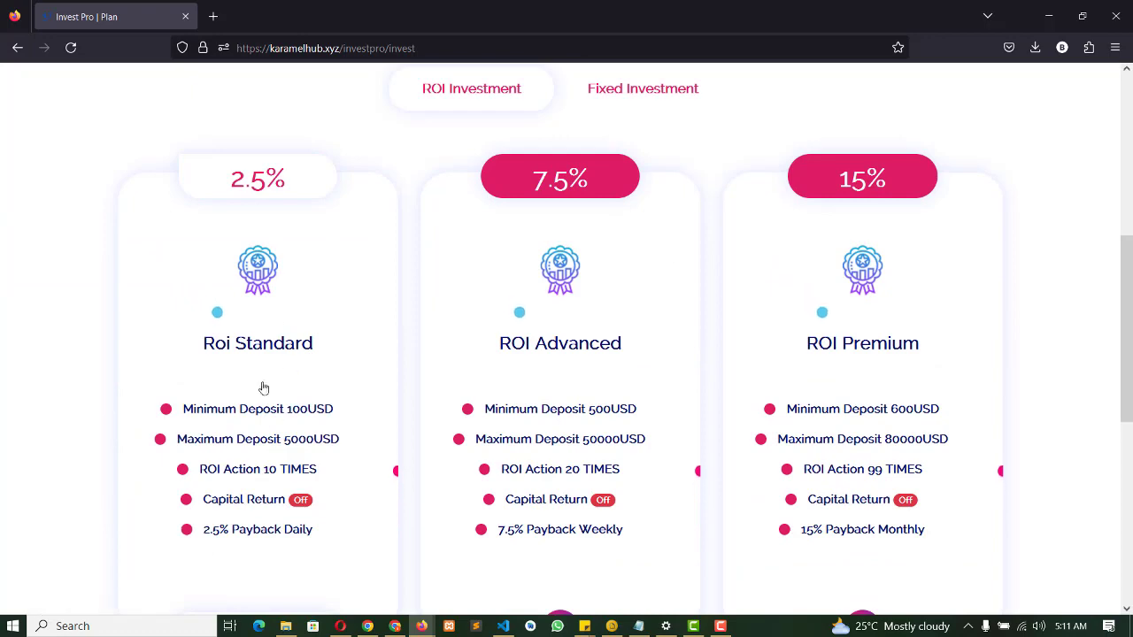
{"action": "scroll", "coordinate": [280, 354], "scroll_direction": "down", "scroll_amount": 2}
{"action": "scroll", "coordinate": [280, 348], "scroll_direction": "down", "scroll_amount": 2}
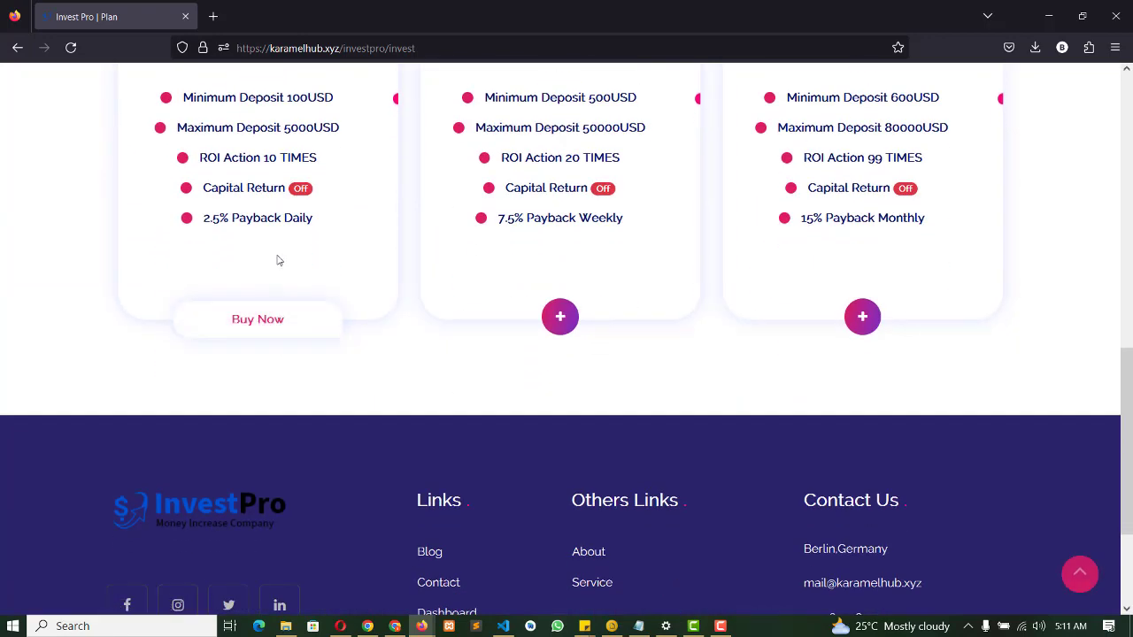
Buy the Roi Standard plan with a 100 USD investment
{"action": "left_click", "coordinate": [260, 322]}
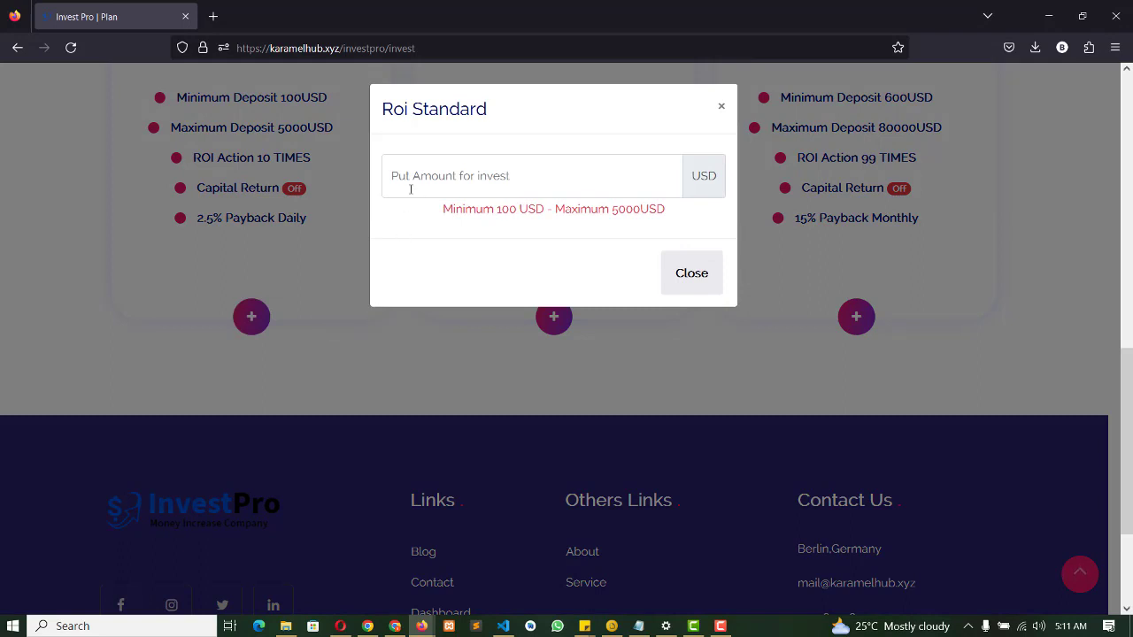
{"action": "type", "text": "100"}
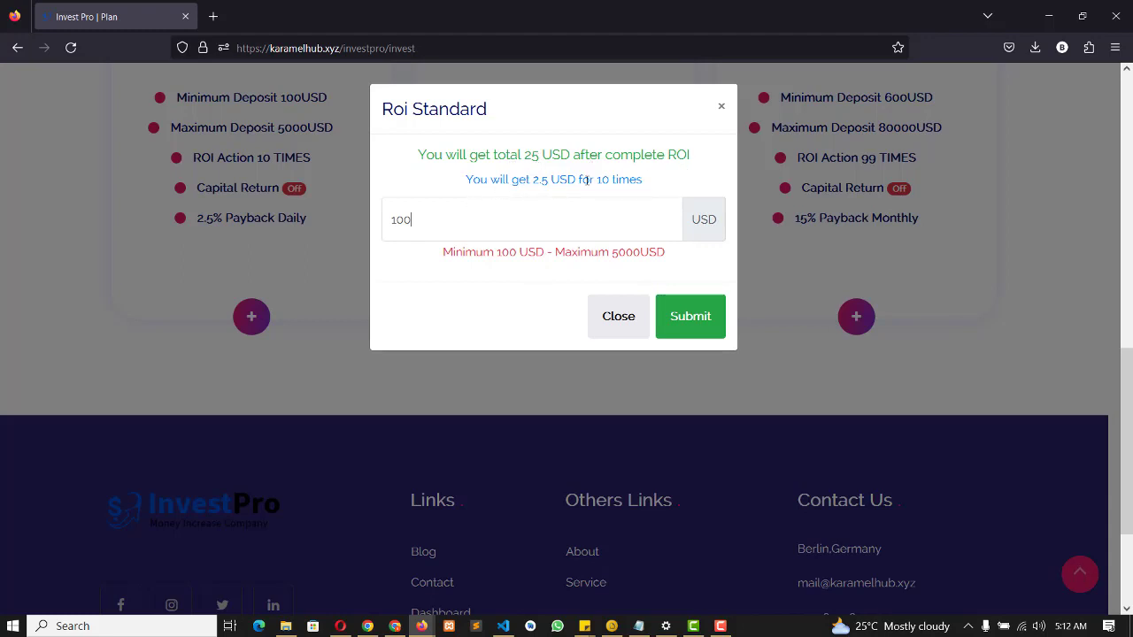
{"action": "left_click", "coordinate": [697, 327]}
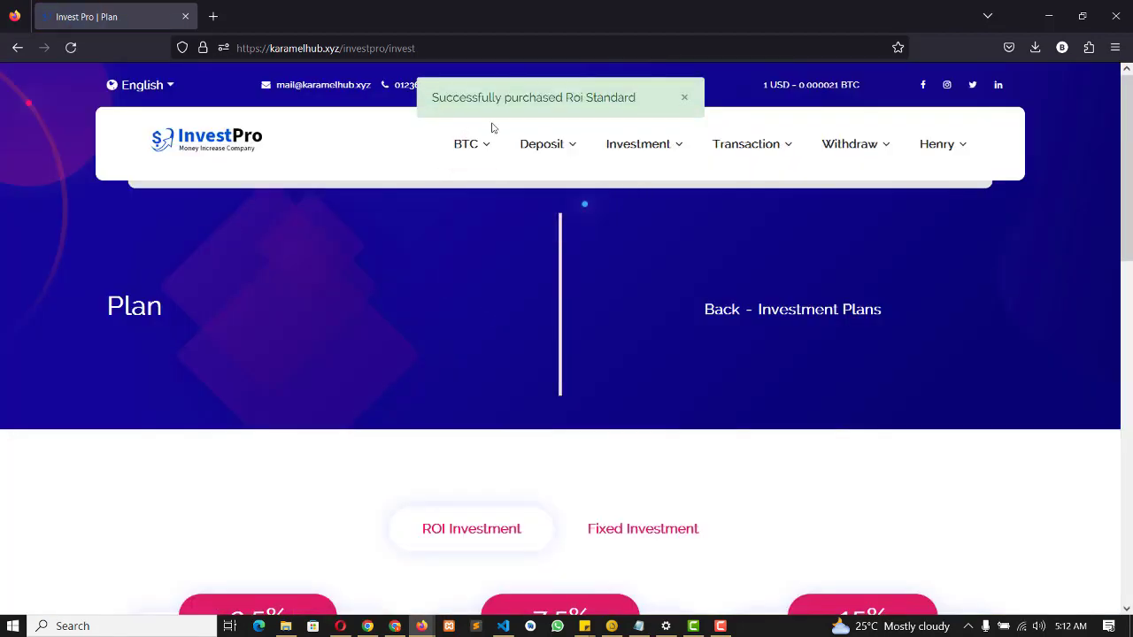
{"action": "scroll", "coordinate": [460, 266], "scroll_direction": "down", "scroll_amount": 7}
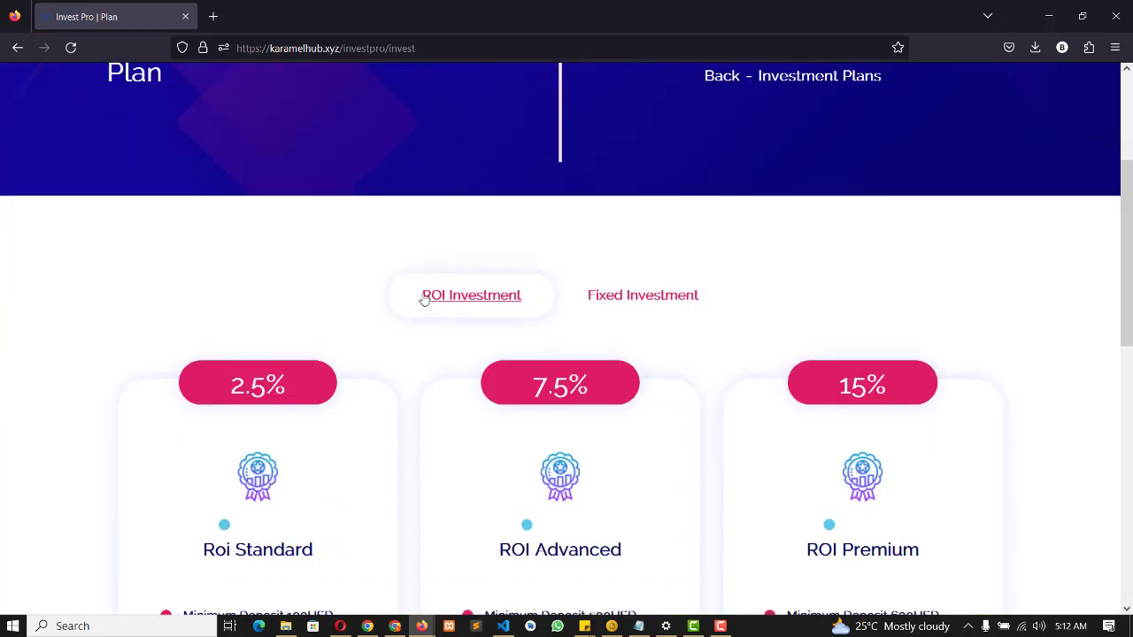
{"action": "scroll", "coordinate": [416, 312], "scroll_direction": "up", "scroll_amount": 7}
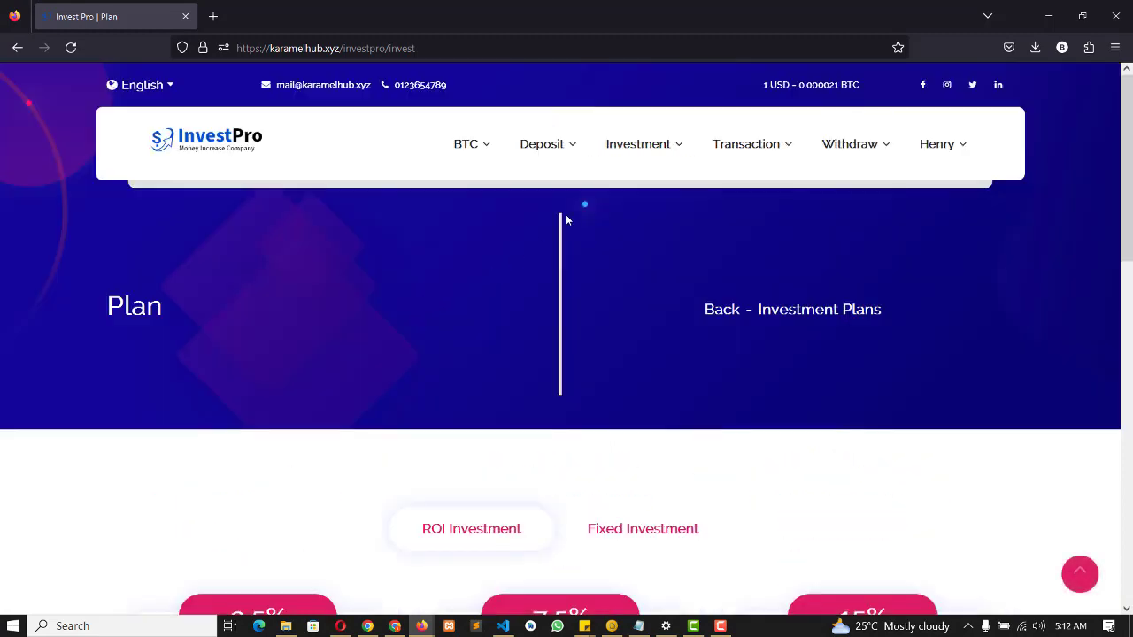
Open the Invest Log and scroll its table sideways to see all columns
{"action": "mouse_move", "coordinate": [637, 143]}
{"action": "left_click", "coordinate": [637, 237]}
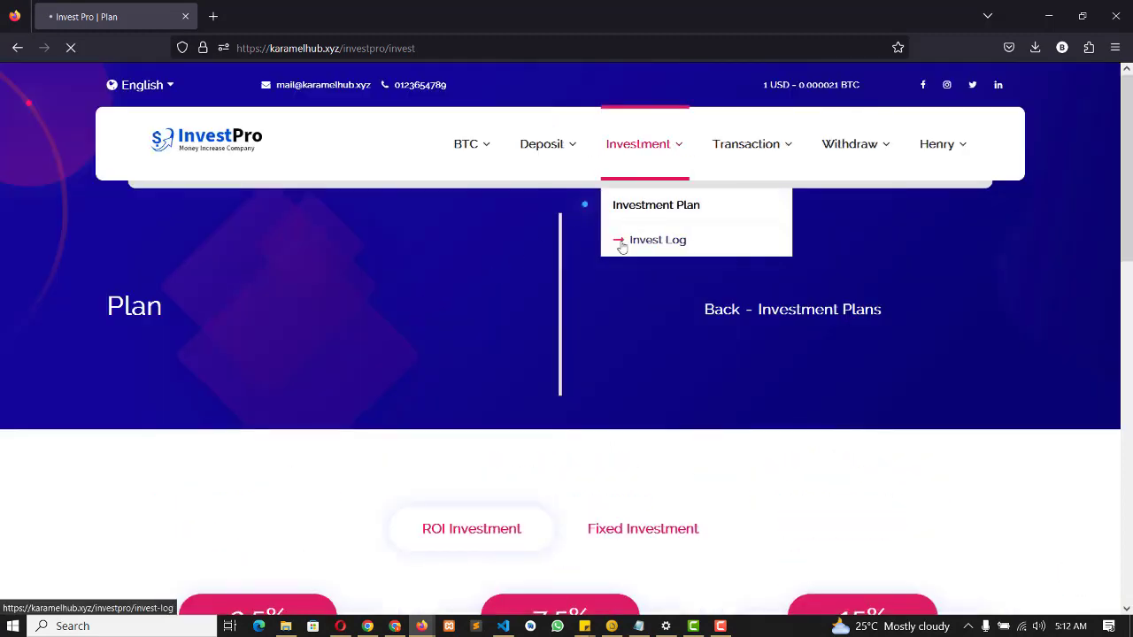
{"action": "scroll", "coordinate": [520, 270], "scroll_direction": "down", "scroll_amount": 2}
{"action": "scroll", "coordinate": [519, 277], "scroll_direction": "down", "scroll_amount": 2}
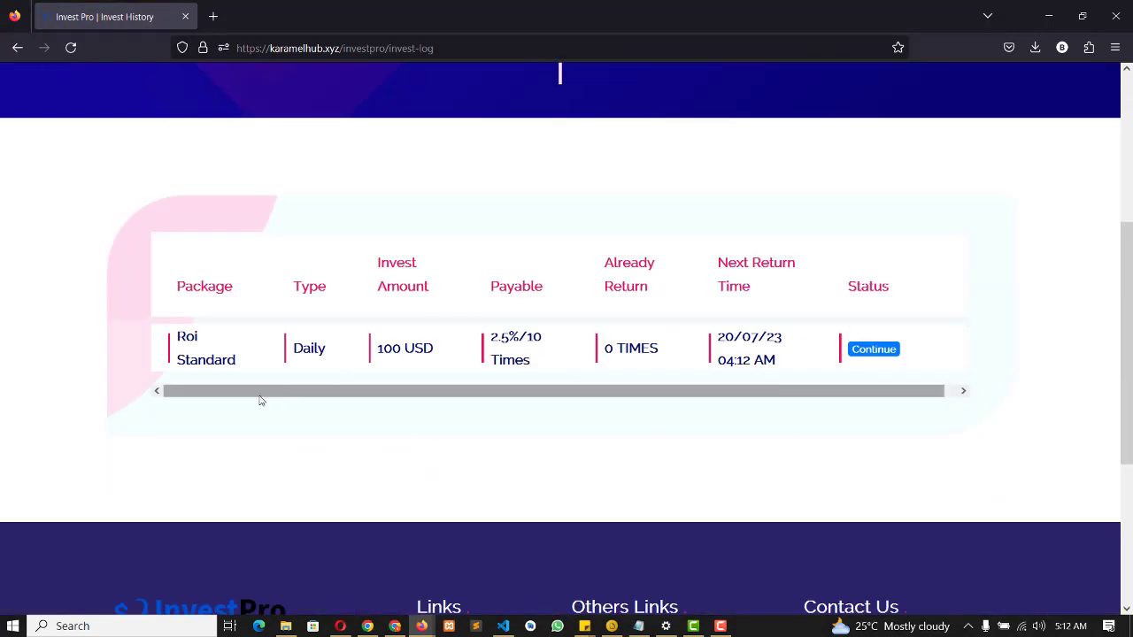
{"action": "left_click_drag", "start_coordinate": [258, 399], "coordinate": [458, 408]}
{"action": "left_click_drag", "start_coordinate": [348, 408], "coordinate": [250, 404]}
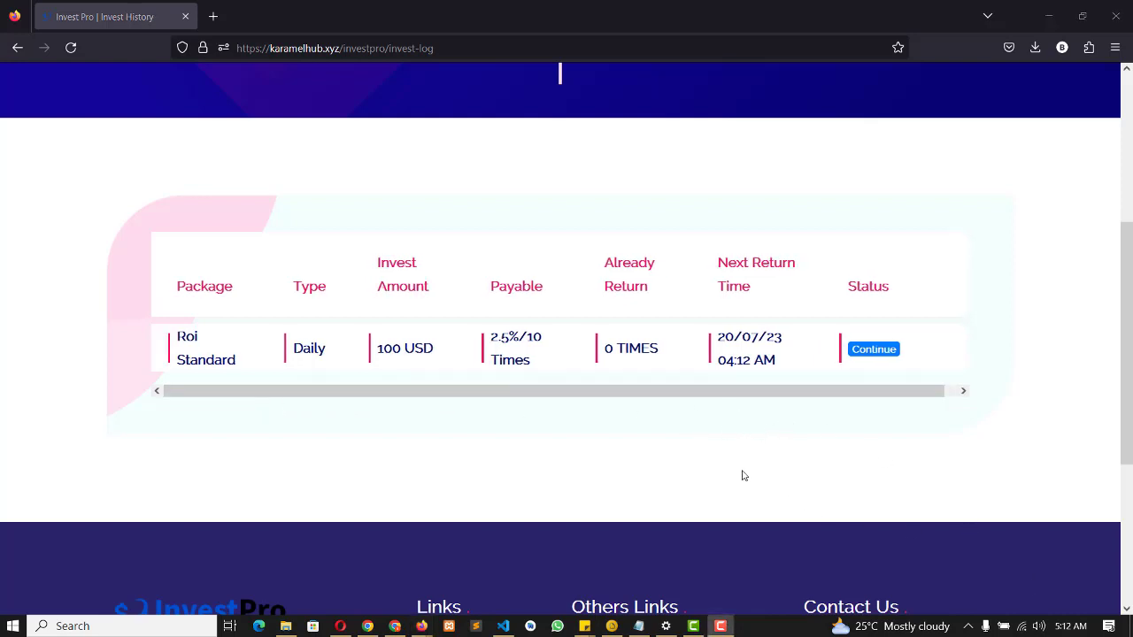
{"action": "left_click_drag", "start_coordinate": [582, 397], "coordinate": [428, 400]}
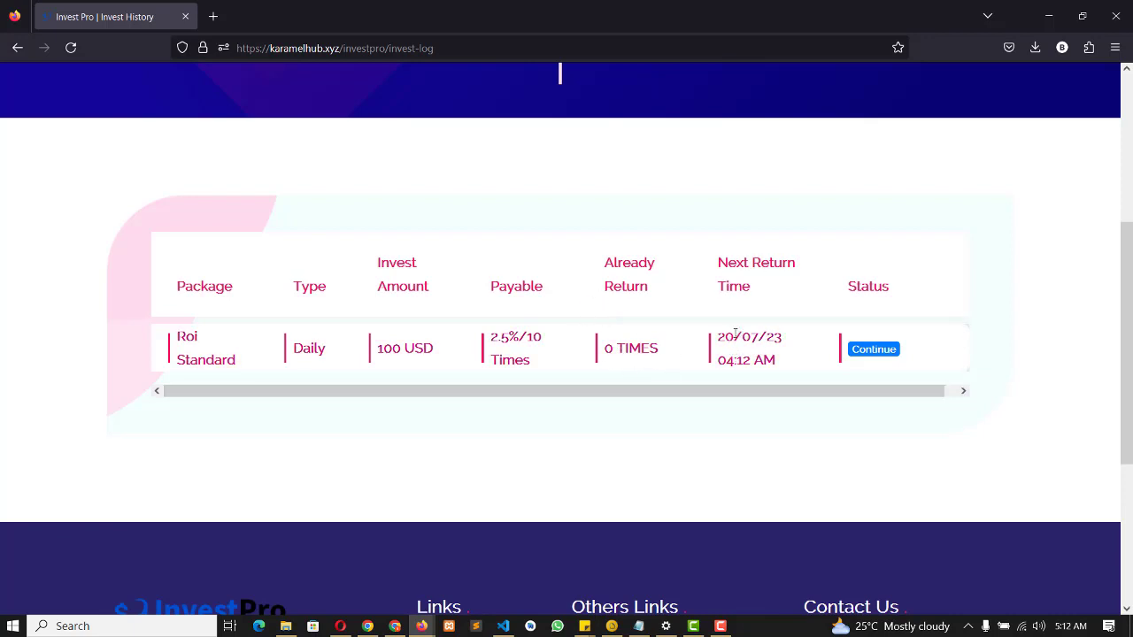
Highlight the Roi Standard investment's next return time, 20/07/23 04:12 AM
{"action": "mouse_move", "coordinate": [726, 338]}
{"action": "left_mouse_down"}
{"action": "mouse_move", "coordinate": [784, 362]}
{"action": "mouse_move", "coordinate": [722, 336]}
{"action": "left_mouse_up"}
{"action": "left_click", "coordinate": [784, 362]}
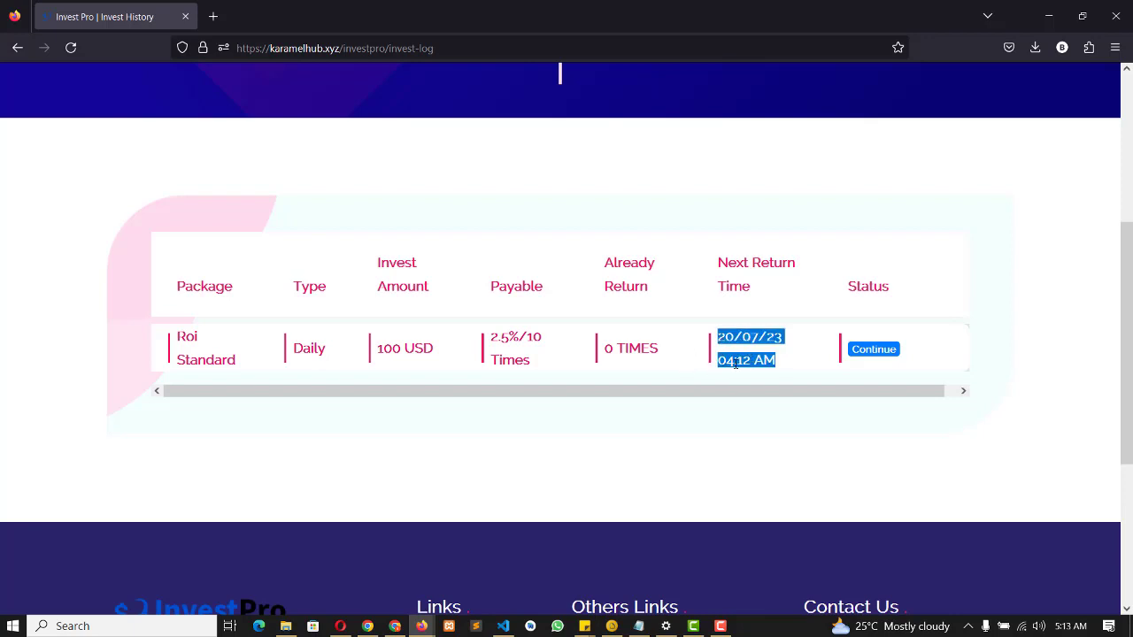
{"action": "left_click_drag", "start_coordinate": [728, 394], "coordinate": [534, 408]}
{"action": "left_click", "coordinate": [585, 405]}
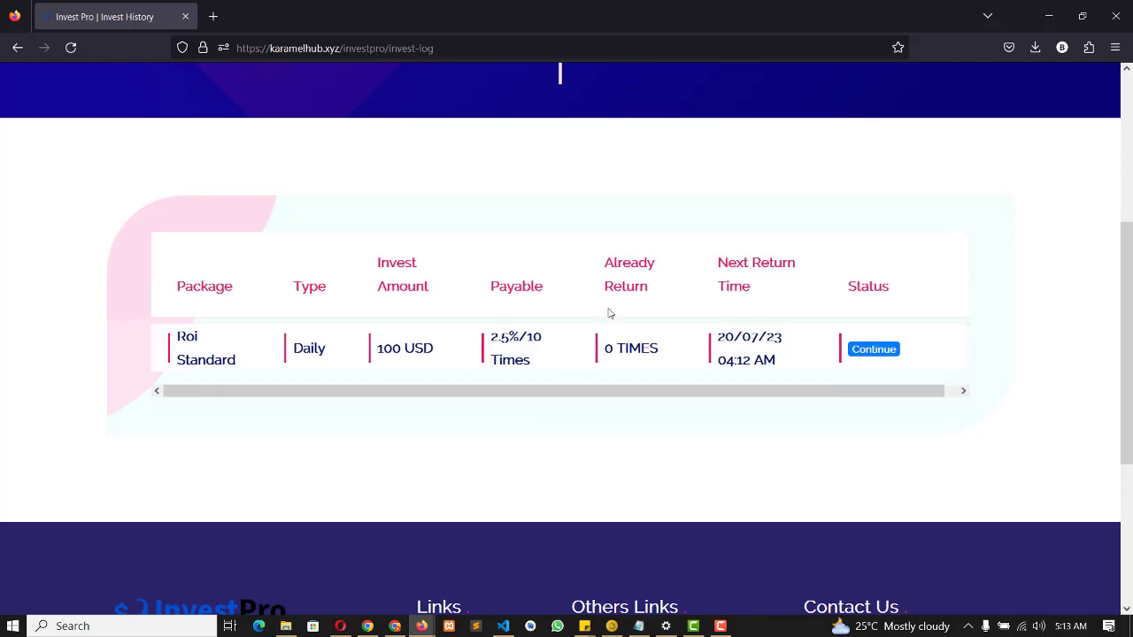
{"action": "scroll", "coordinate": [607, 310], "scroll_direction": "up", "scroll_amount": 3}
{"action": "scroll", "coordinate": [607, 310], "scroll_direction": "down", "scroll_amount": 3}
{"action": "scroll", "coordinate": [607, 310], "scroll_direction": "up", "scroll_amount": 3}
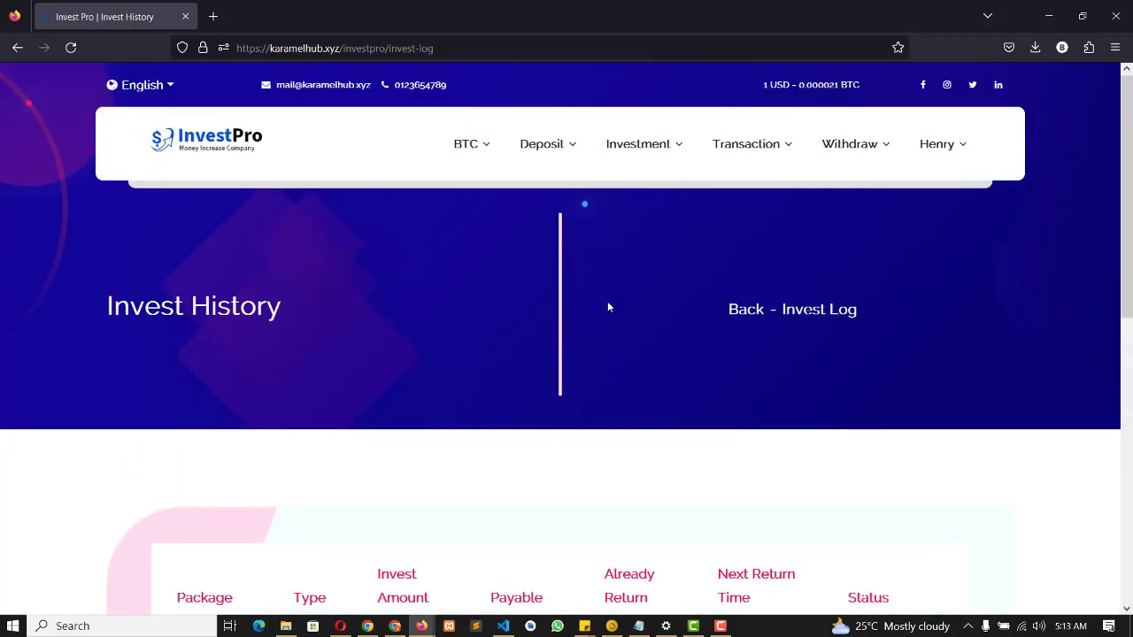
Open the user's home dashboard and highlight the 0 USD current balance
{"action": "mouse_move", "coordinate": [930, 167]}
{"action": "left_click", "coordinate": [955, 204]}
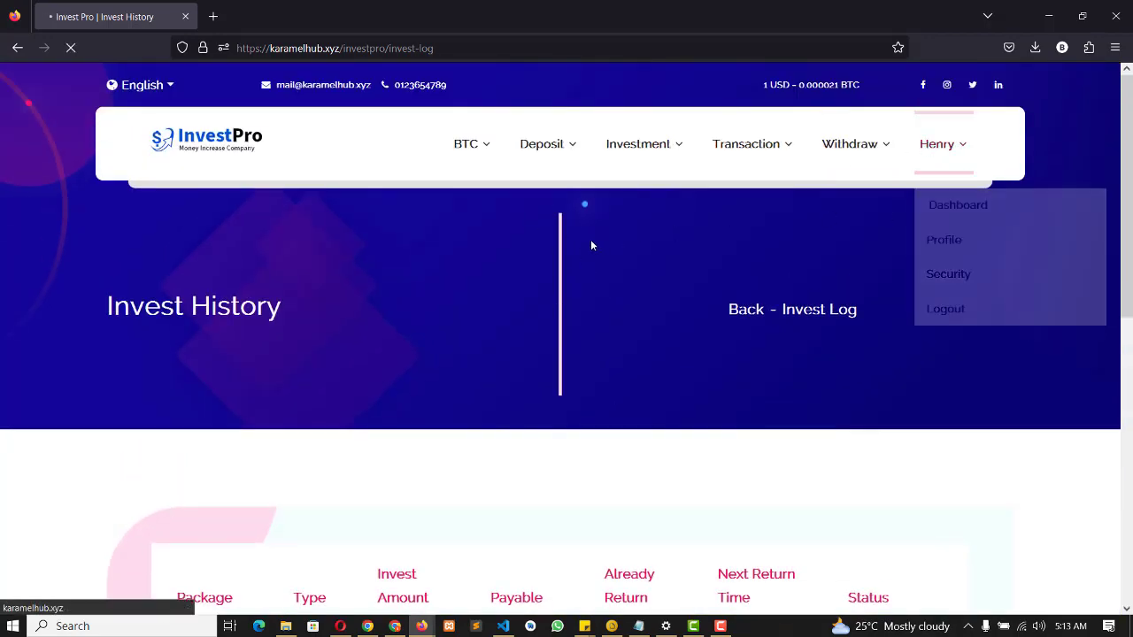
{"action": "scroll", "coordinate": [501, 299], "scroll_direction": "down", "scroll_amount": 5}
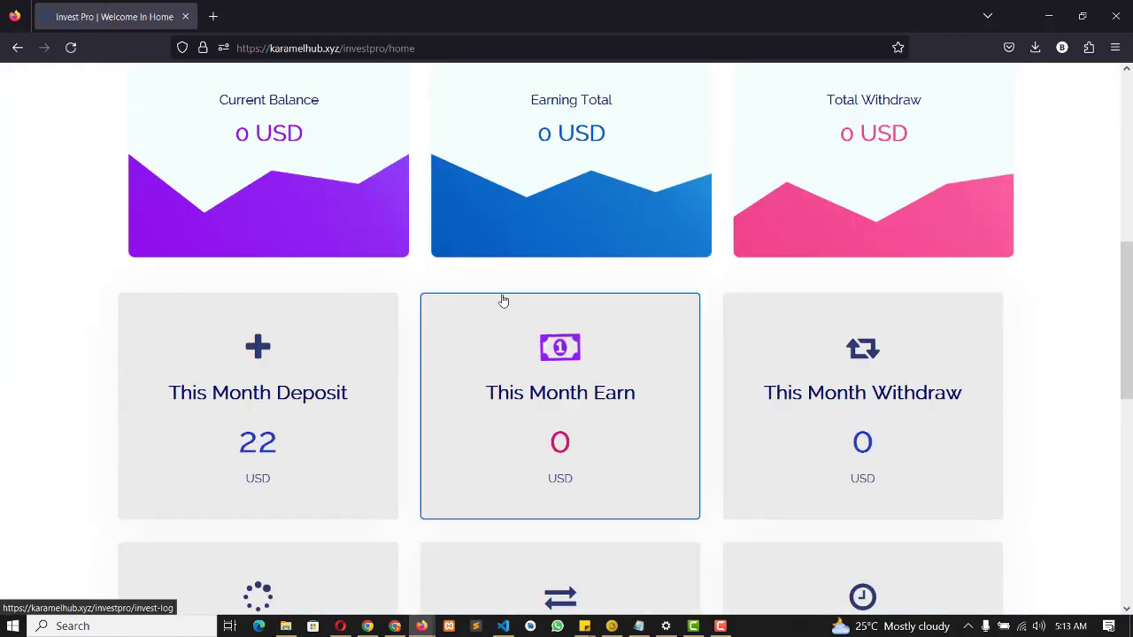
{"action": "scroll", "coordinate": [501, 299], "scroll_direction": "down", "scroll_amount": 2}
{"action": "scroll", "coordinate": [355, 303], "scroll_direction": "up", "scroll_amount": 6}
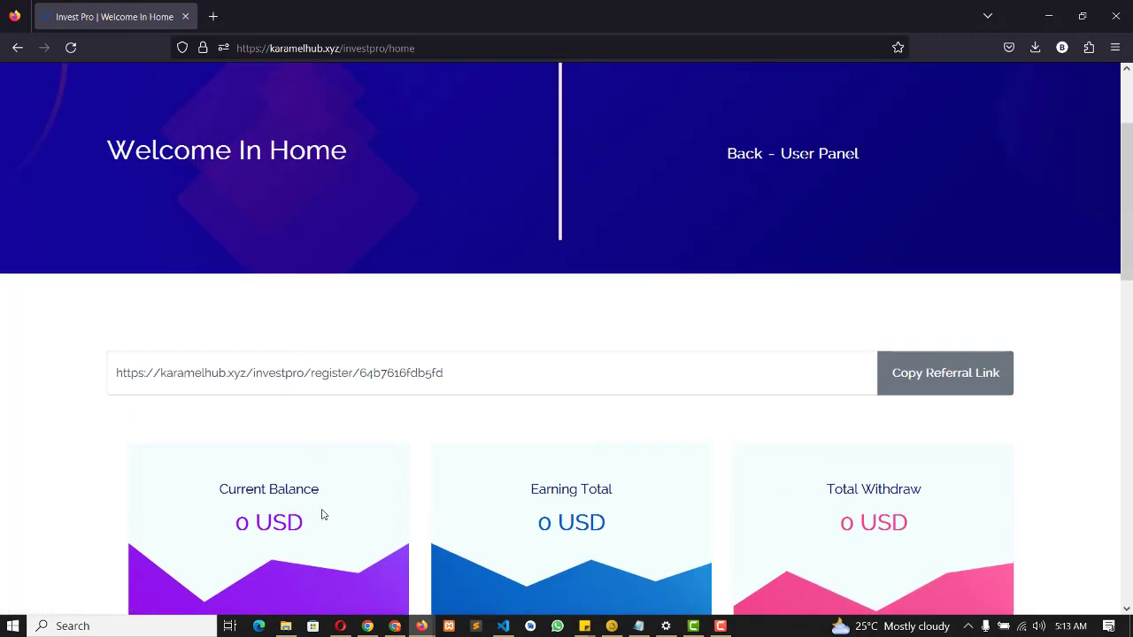
{"action": "left_click_drag", "start_coordinate": [324, 515], "coordinate": [249, 479]}
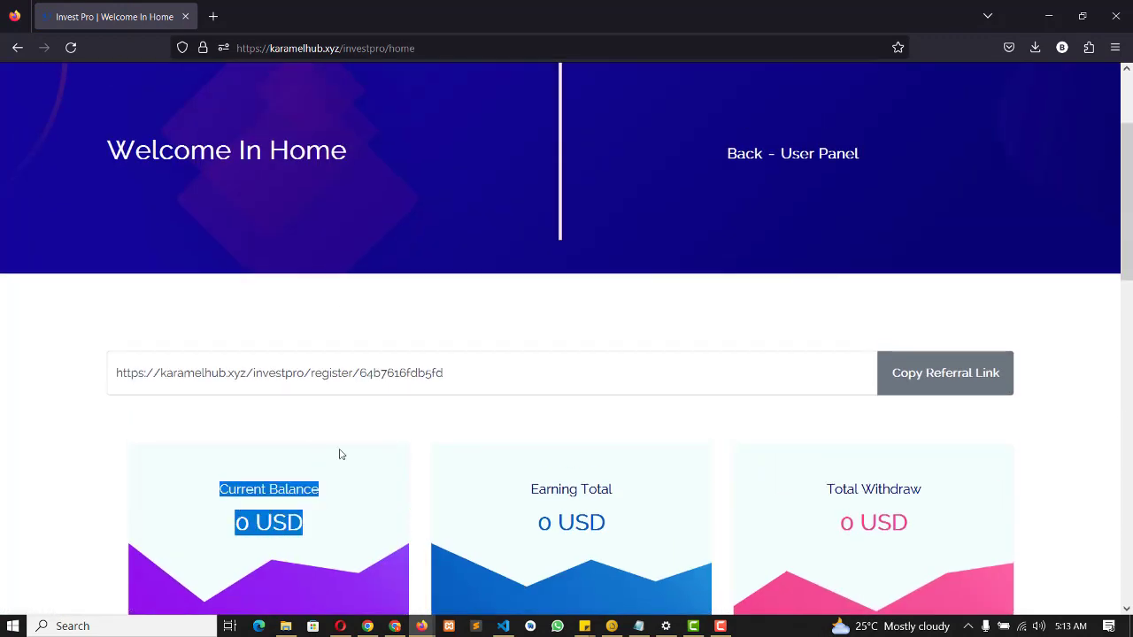
{"action": "scroll", "coordinate": [342, 455], "scroll_direction": "down", "scroll_amount": 1}
{"action": "left_click", "coordinate": [367, 438]}
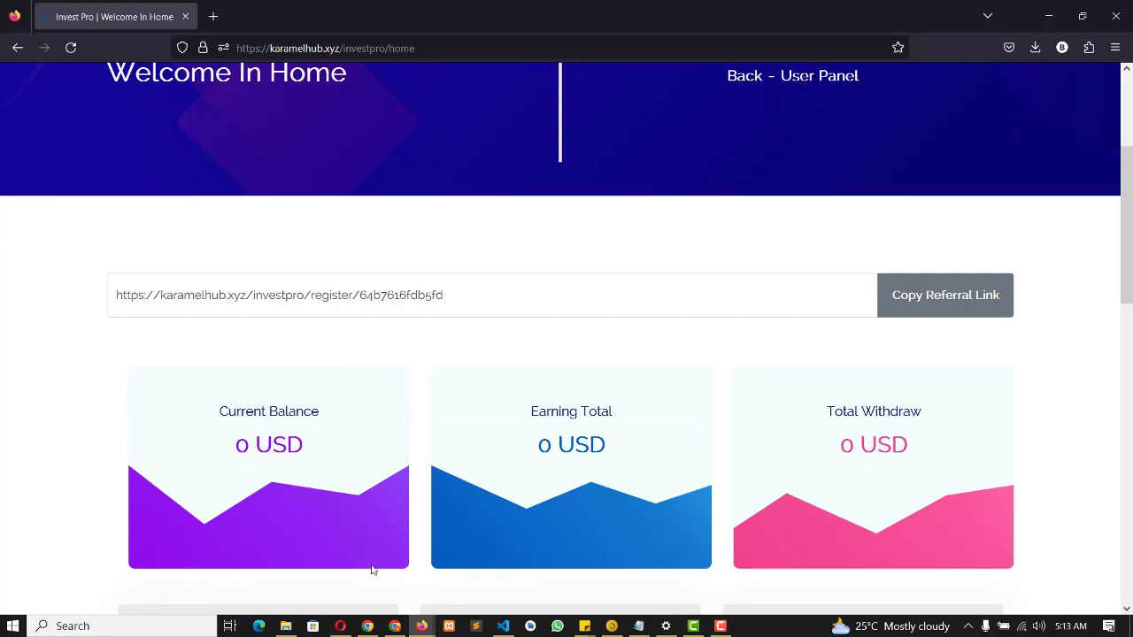
Switch to the admin panel and open its dashboard overview
{"action": "left_click", "coordinate": [344, 626]}
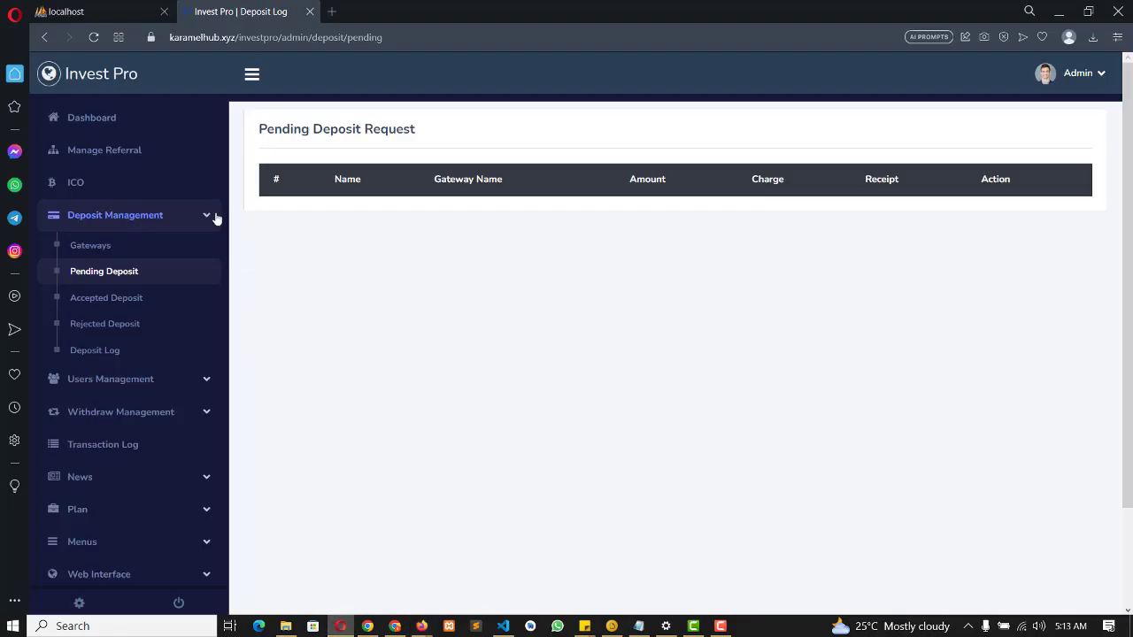
{"action": "left_click", "coordinate": [78, 120]}
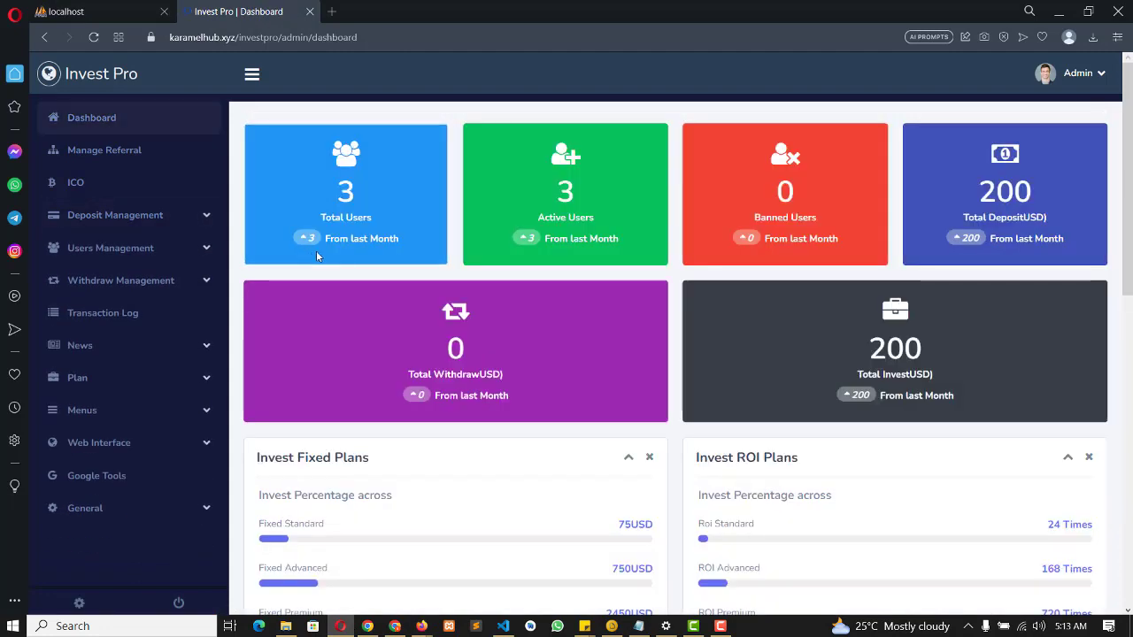
{"action": "left_click", "coordinate": [117, 253]}
List all registered users and open the first user's detail page
{"action": "left_click", "coordinate": [98, 280]}
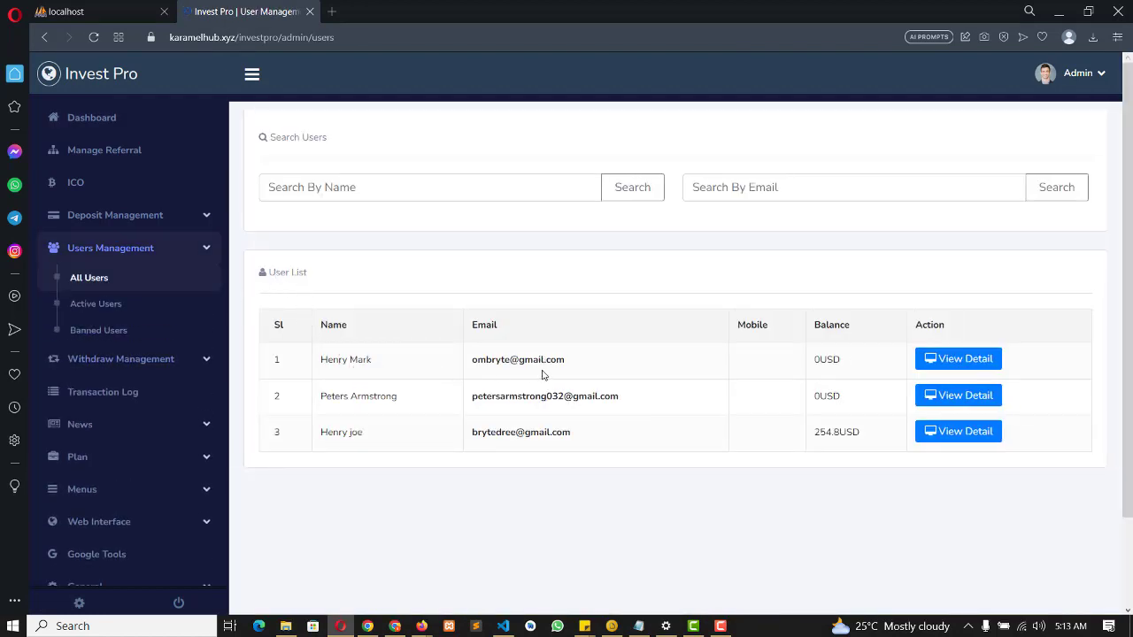
{"action": "left_click_drag", "start_coordinate": [580, 362], "coordinate": [890, 368]}
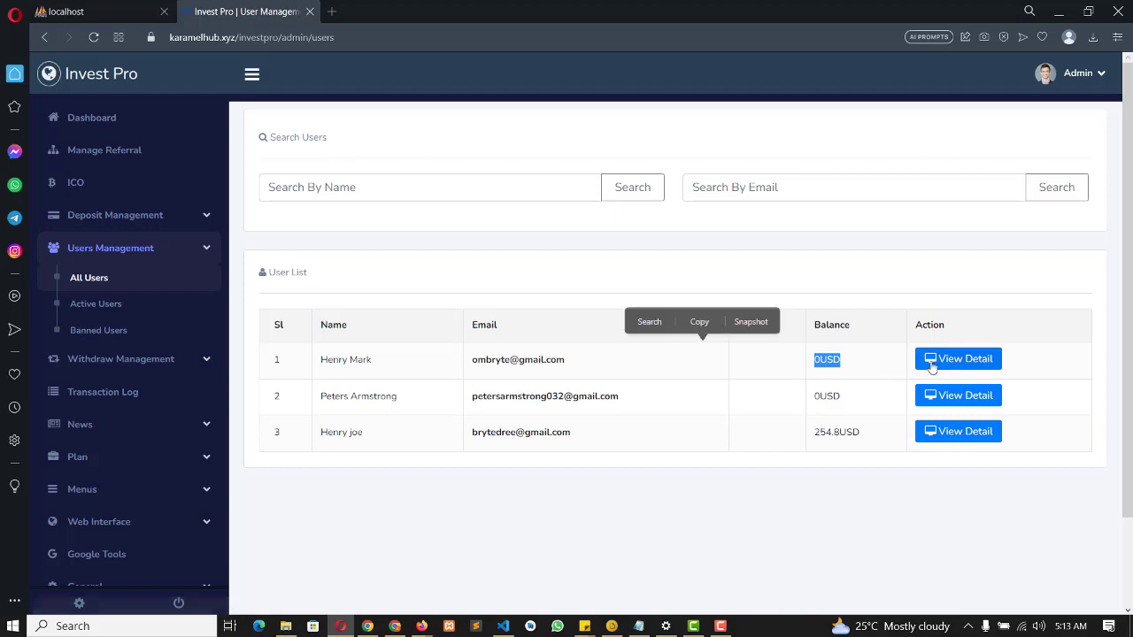
{"action": "left_click", "coordinate": [868, 366]}
{"action": "left_click", "coordinate": [948, 368]}
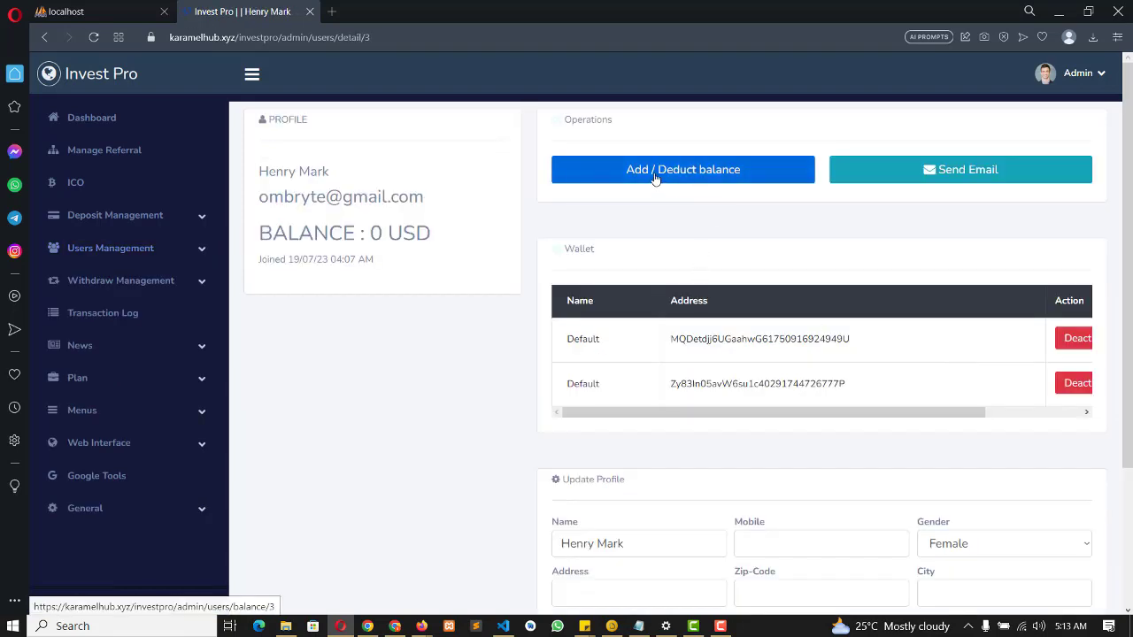
Add Money of 5000 USD to the user with the message 'Referral Commission'
{"action": "left_click", "coordinate": [684, 173]}
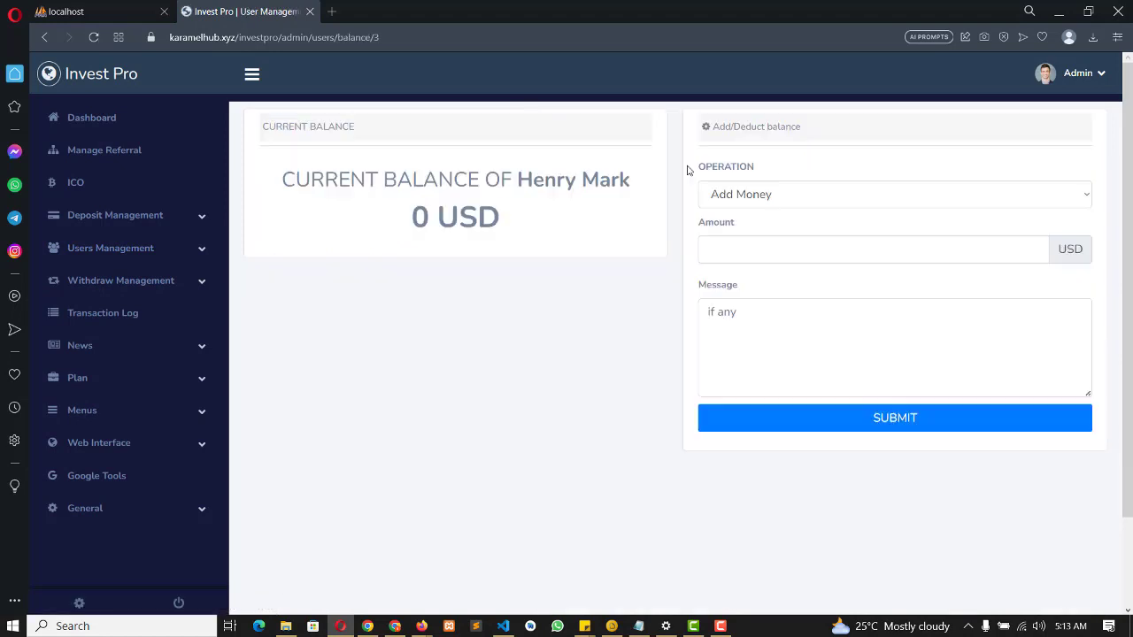
{"action": "left_click", "coordinate": [738, 196]}
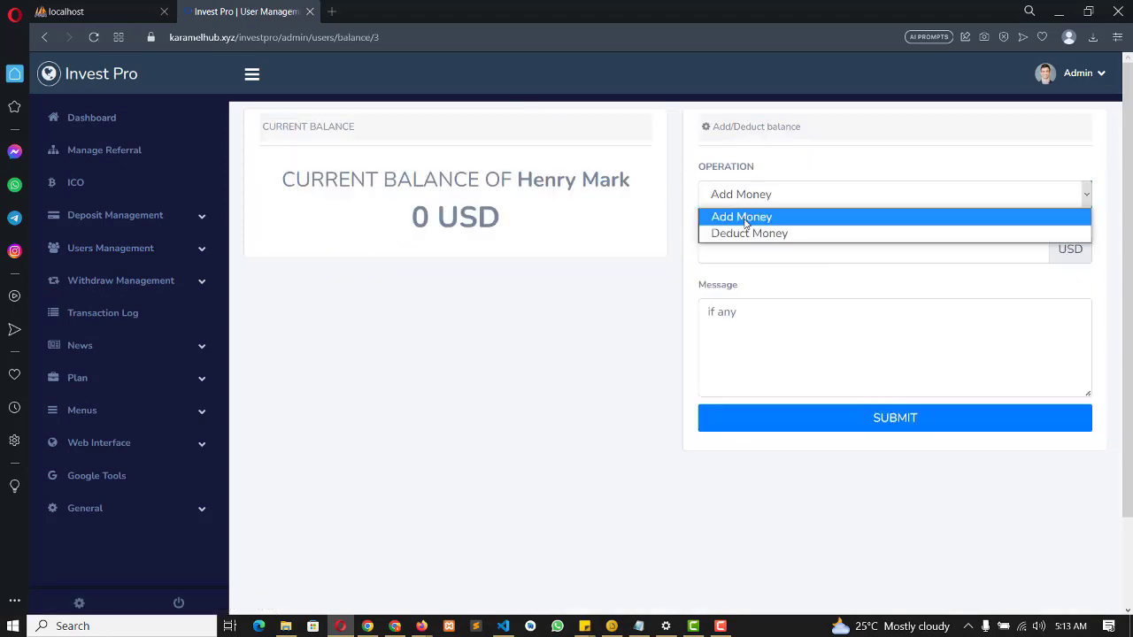
{"action": "left_click", "coordinate": [746, 219]}
{"action": "left_click", "coordinate": [747, 255]}
{"action": "type", "text": "5000"}
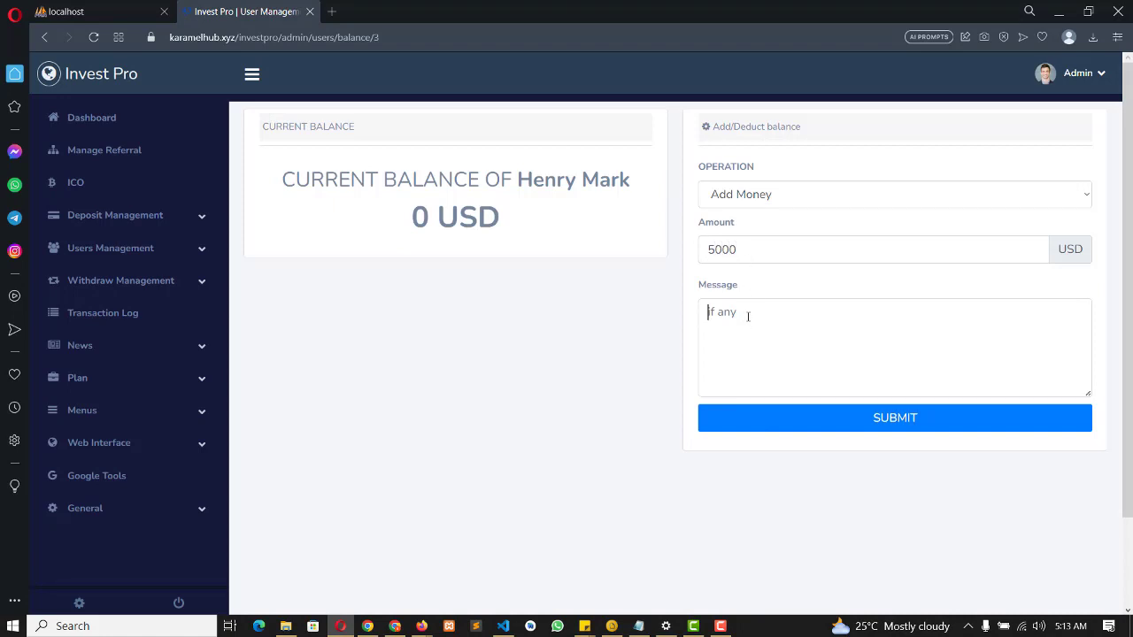
{"action": "type", "text": "Referral Commission"}
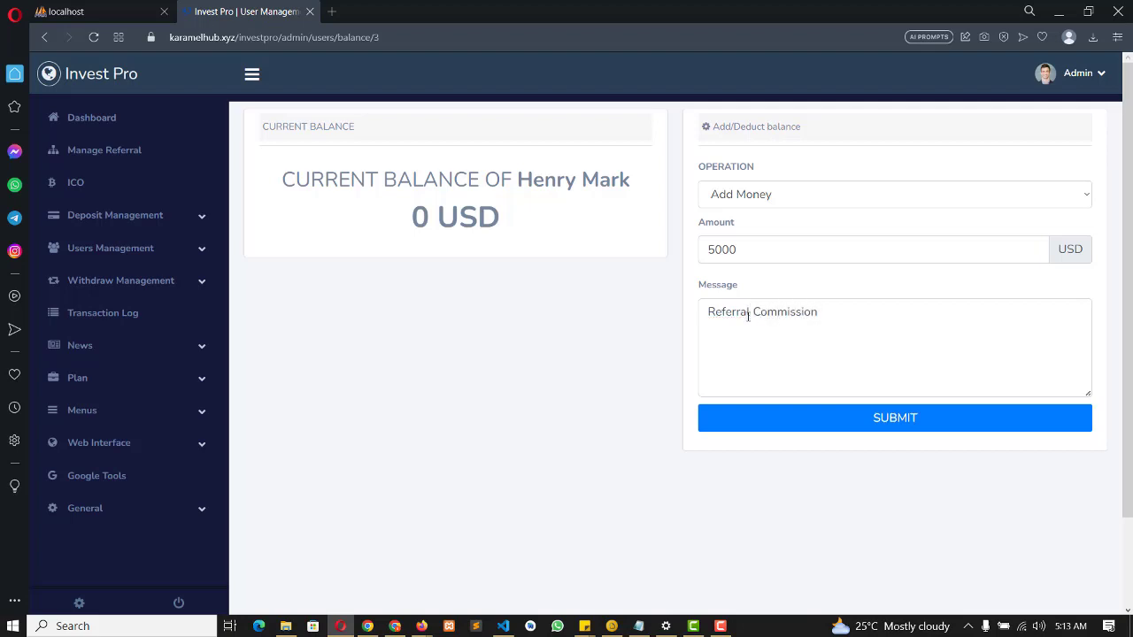
{"action": "left_click", "coordinate": [910, 426]}
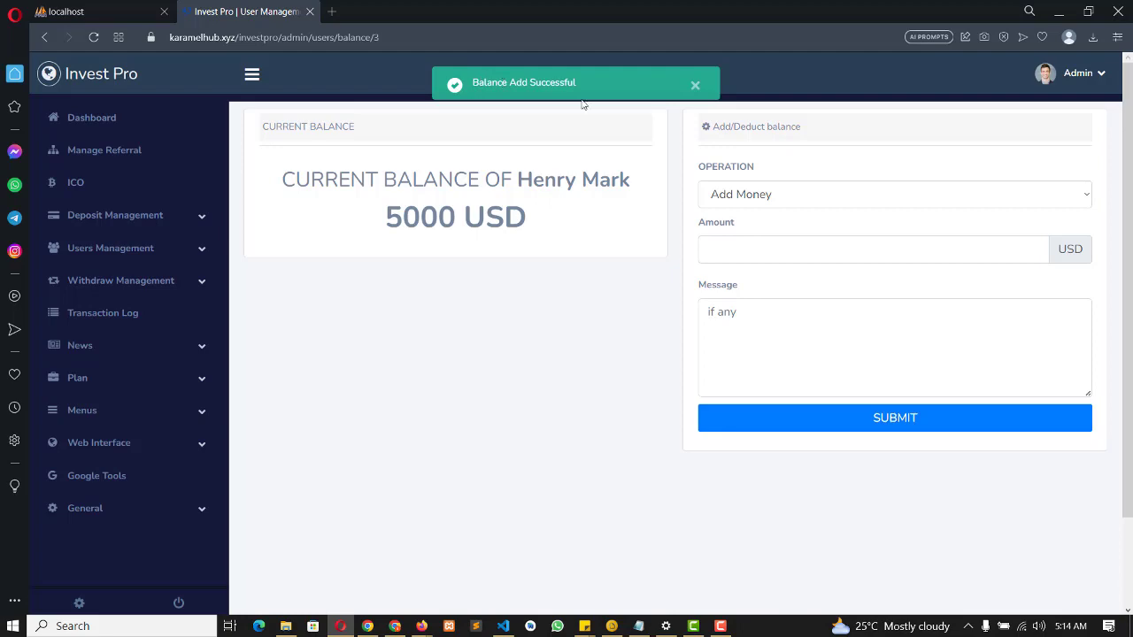
Reload the user's home page in Firefox and highlight the 5000 USD Current Balance
{"action": "mouse_move", "coordinate": [422, 626]}
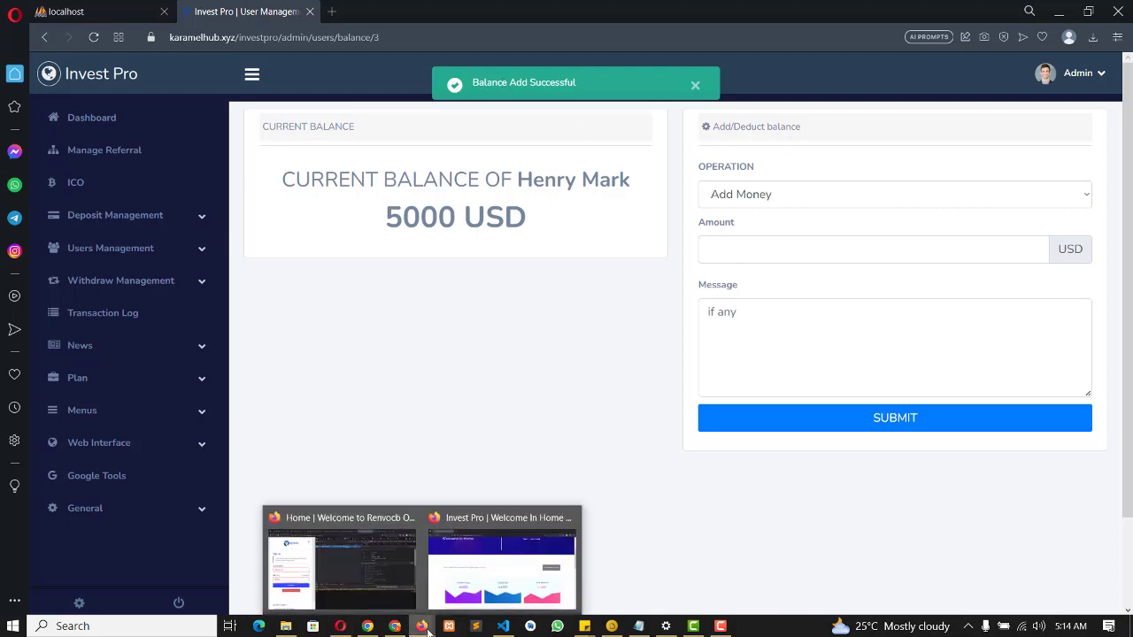
{"action": "left_click", "coordinate": [510, 591]}
{"action": "left_click", "coordinate": [69, 53]}
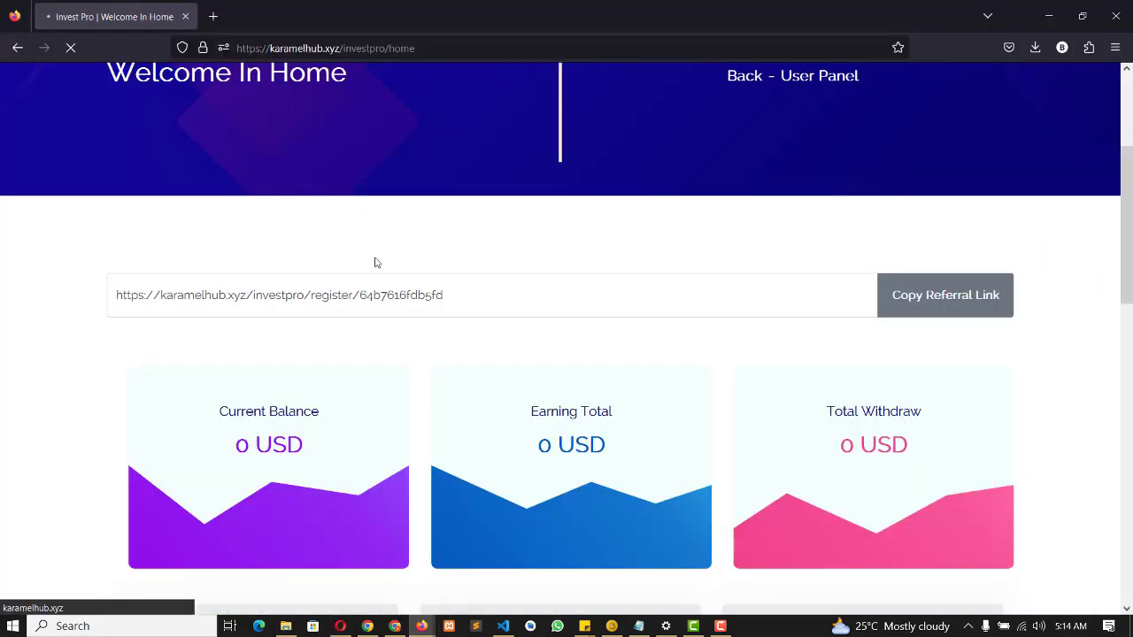
{"action": "scroll", "coordinate": [242, 330], "scroll_direction": "down", "scroll_amount": 2}
{"action": "left_click_drag", "start_coordinate": [212, 291], "coordinate": [320, 292]}
{"action": "double_click", "coordinate": [218, 306]}
{"action": "scroll", "coordinate": [319, 309], "scroll_direction": "down", "scroll_amount": 5}
{"action": "scroll", "coordinate": [320, 309], "scroll_direction": "up", "scroll_amount": 9}
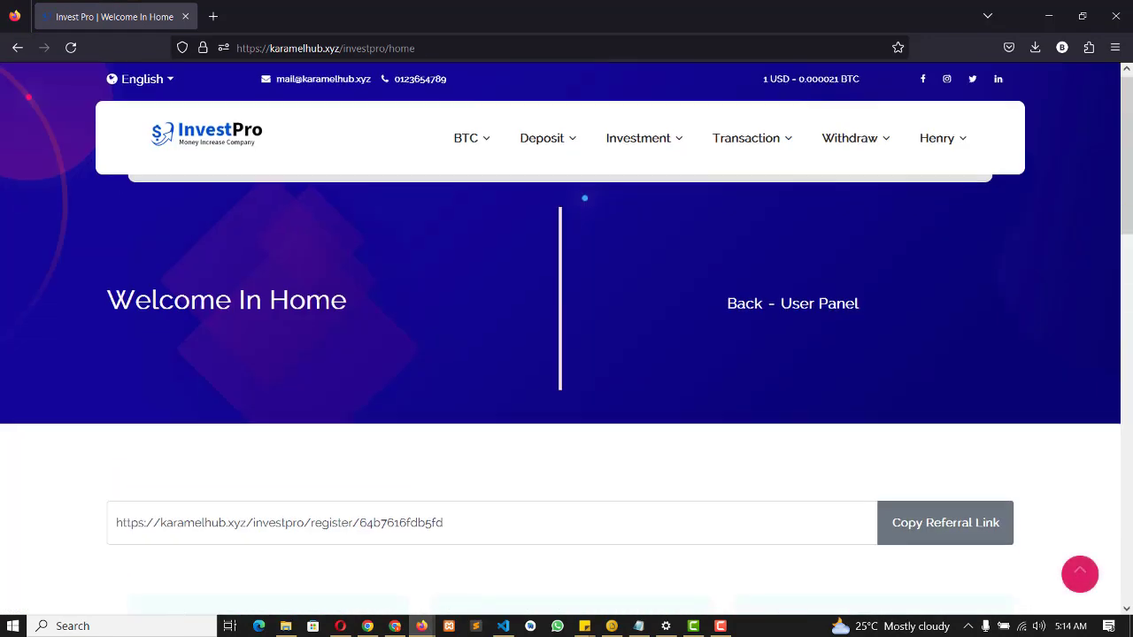
{"action": "scroll", "coordinate": [941, 552], "scroll_direction": "down", "scroll_amount": 4}
{"action": "scroll", "coordinate": [1032, 598], "scroll_direction": "down", "scroll_amount": 1}
{"action": "left_click", "coordinate": [1048, 575]}
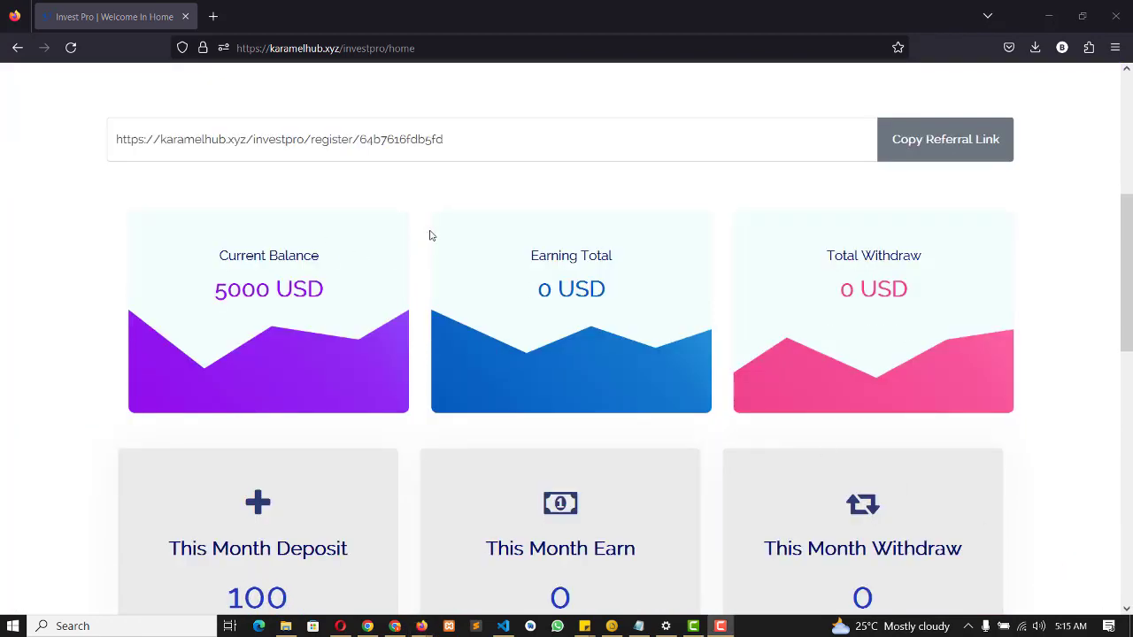
{"action": "scroll", "coordinate": [431, 236], "scroll_direction": "up", "scroll_amount": 4}
{"action": "scroll", "coordinate": [578, 254], "scroll_direction": "up", "scroll_amount": 1}
Preview a 500 USD City Bank withdrawal, showing the 30 USD charge and 42000 BDT
{"action": "mouse_move", "coordinate": [857, 146]}
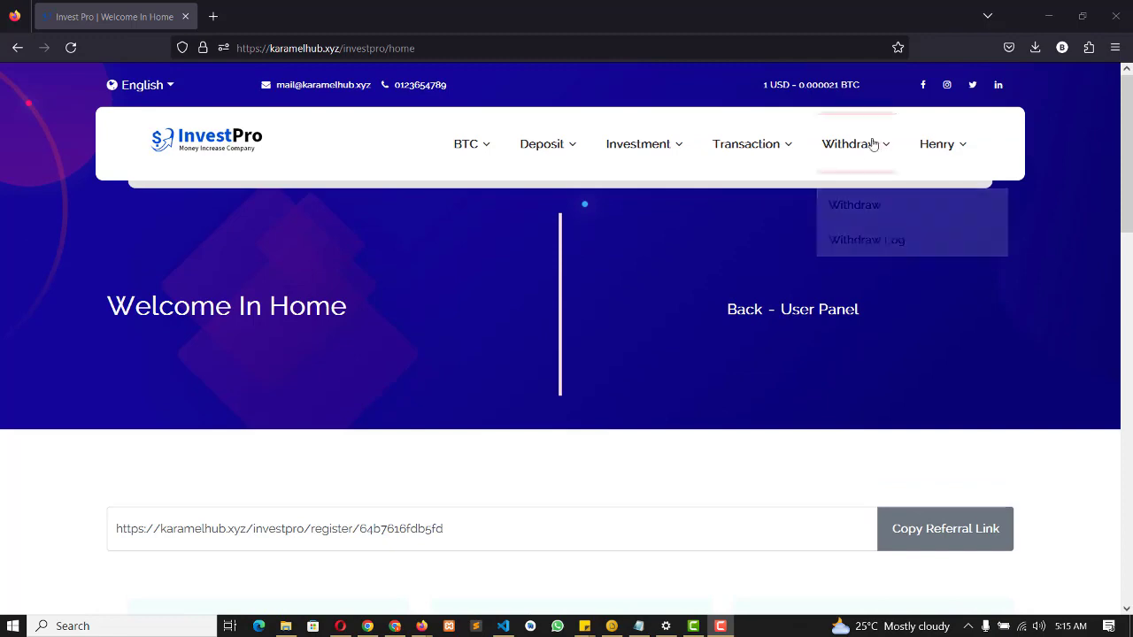
{"action": "left_click", "coordinate": [857, 205]}
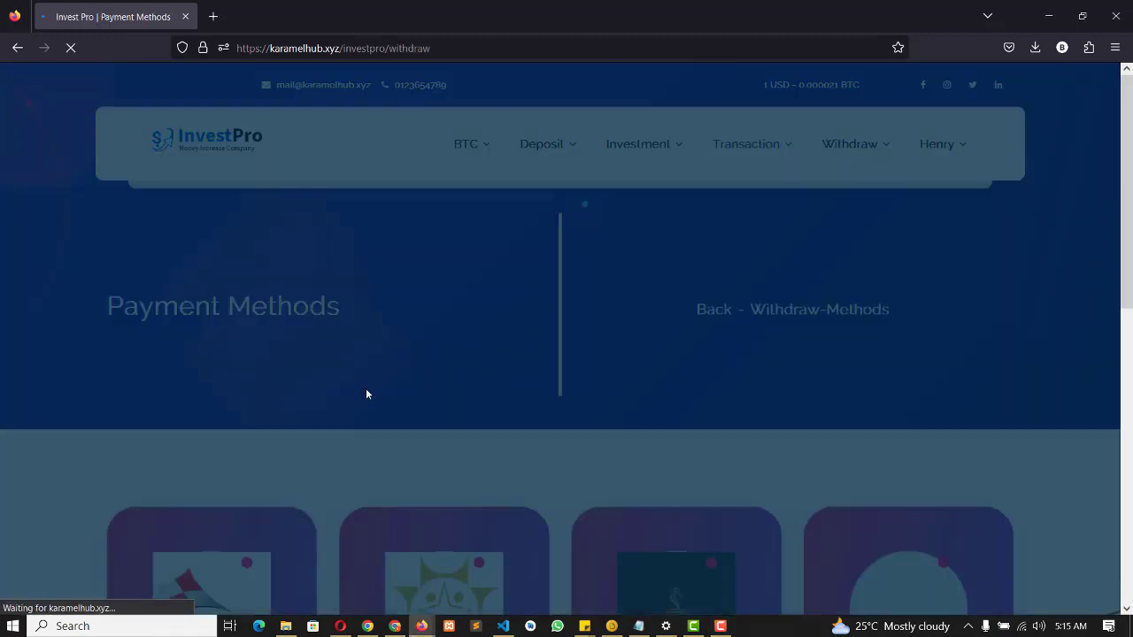
{"action": "scroll", "coordinate": [375, 363], "scroll_direction": "down", "scroll_amount": 4}
{"action": "scroll", "coordinate": [378, 363], "scroll_direction": "down", "scroll_amount": 3}
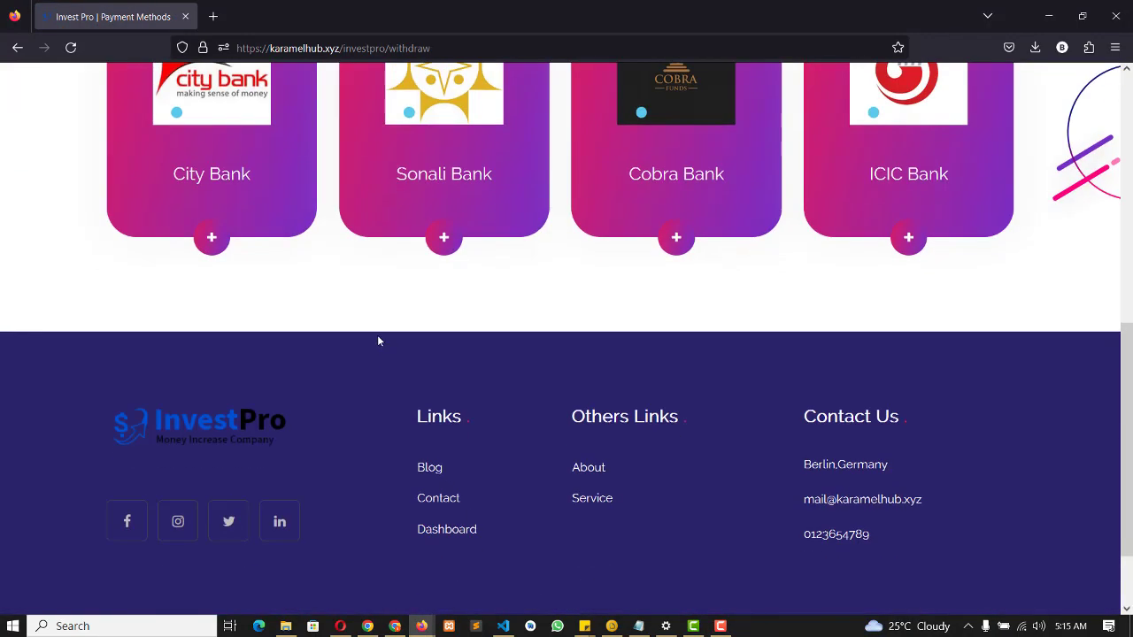
{"action": "scroll", "coordinate": [378, 341], "scroll_direction": "up", "scroll_amount": 2}
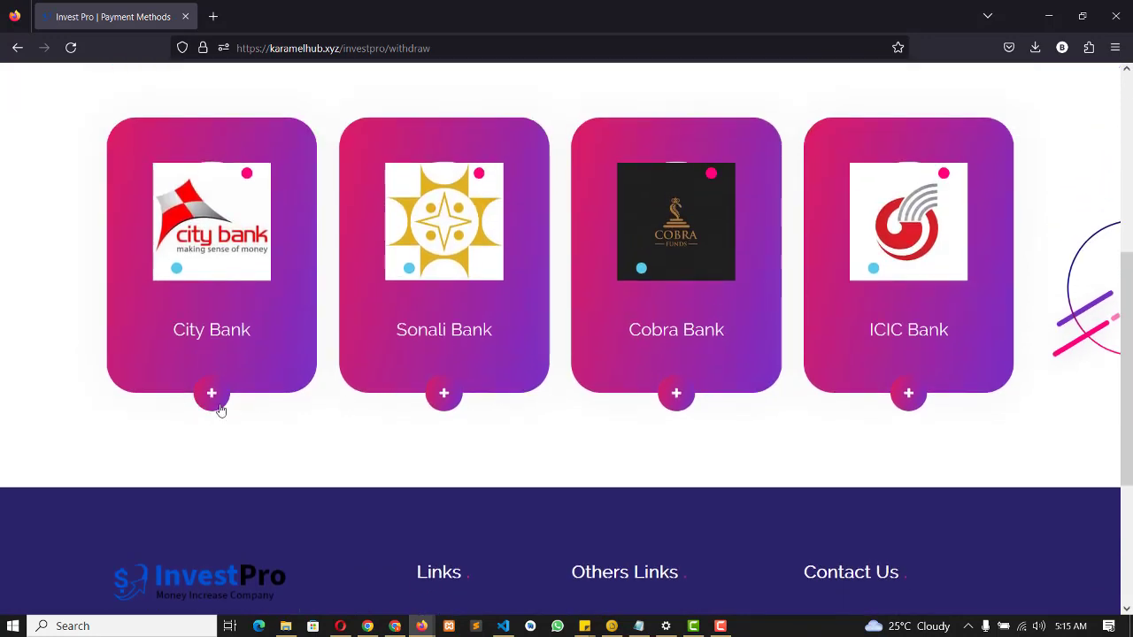
{"action": "left_click", "coordinate": [213, 394]}
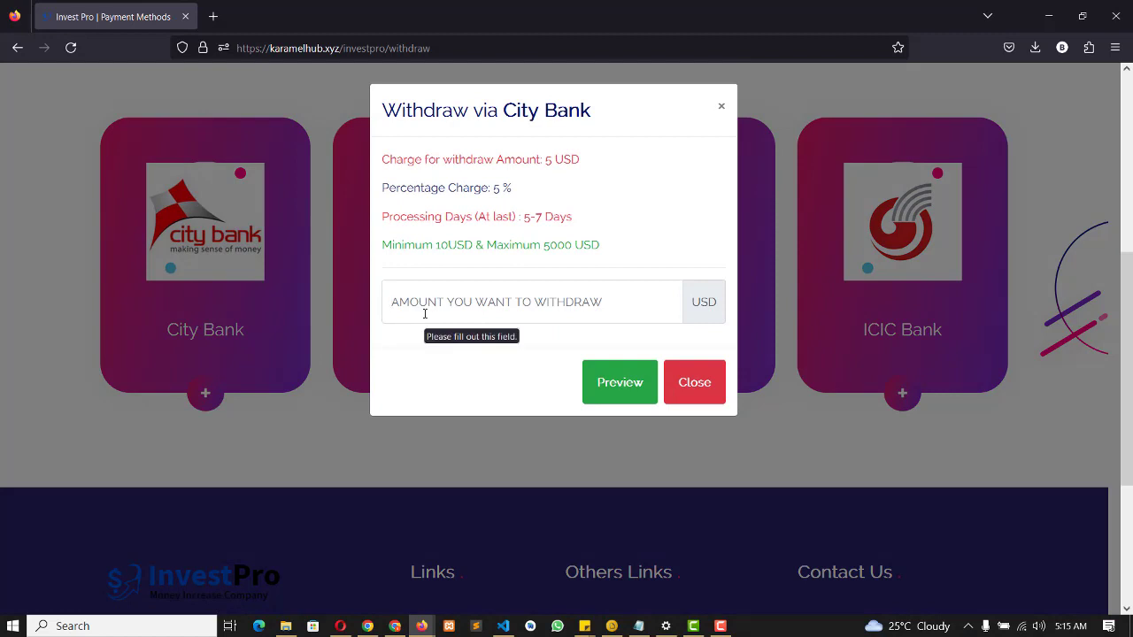
{"action": "type", "text": "500"}
{"action": "left_click", "coordinate": [438, 383]}
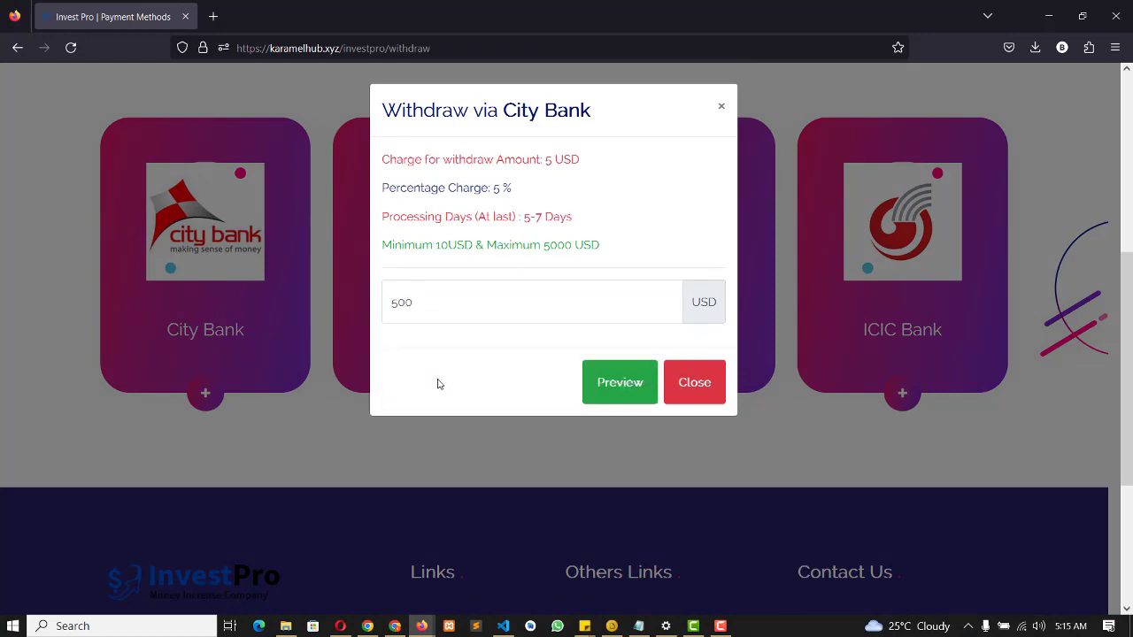
{"action": "left_click", "coordinate": [617, 383]}
{"action": "scroll", "coordinate": [592, 376], "scroll_direction": "down", "scroll_amount": 3}
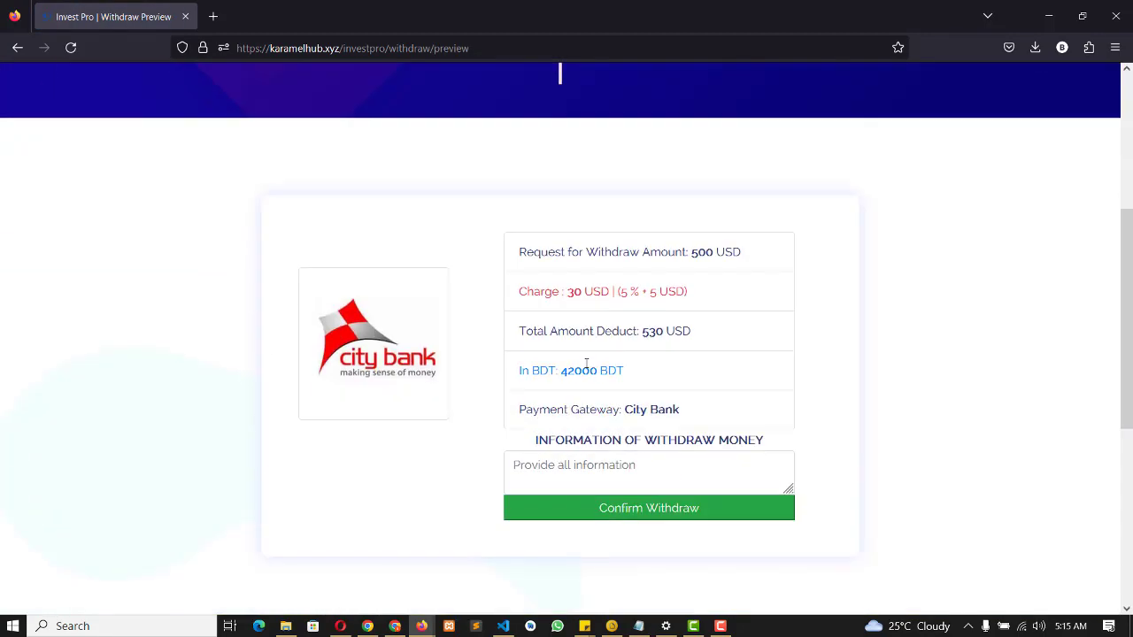
Confirm the 500 USD City Bank withdrawal and check the home balance now reads 4470 USD
{"action": "left_click", "coordinate": [551, 467]}
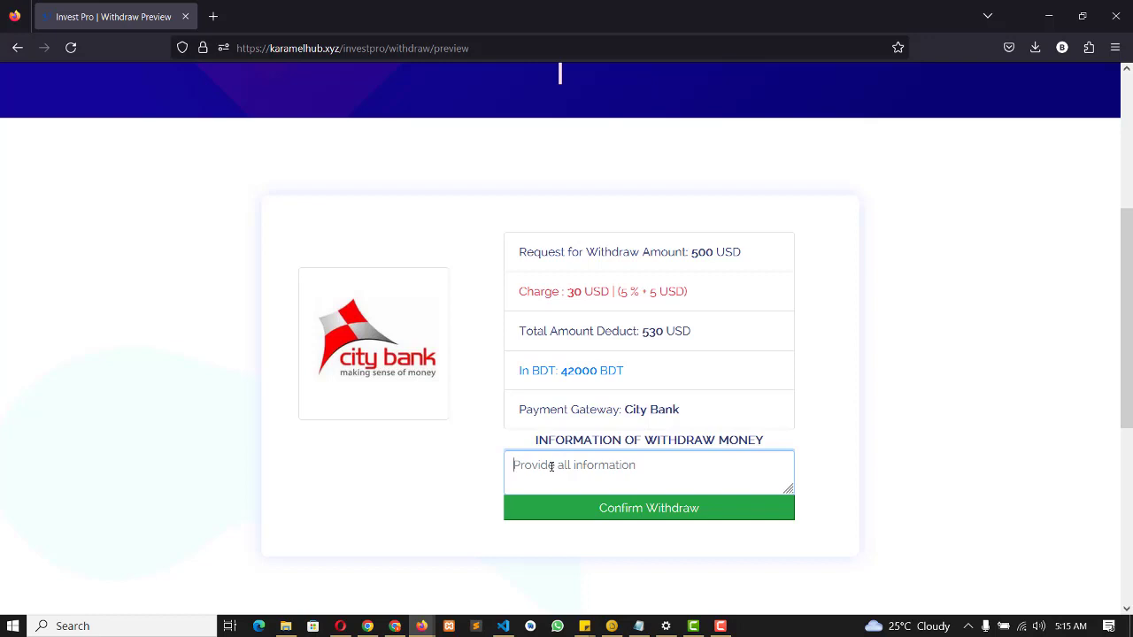
{"action": "left_click", "coordinate": [611, 531]}
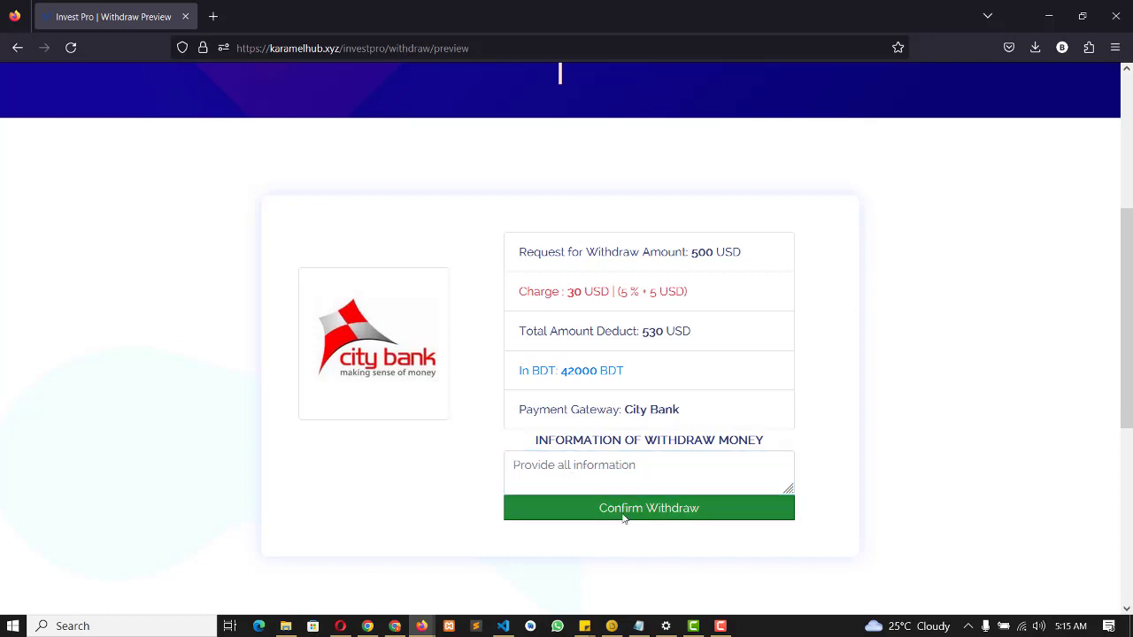
{"action": "left_click", "coordinate": [623, 518]}
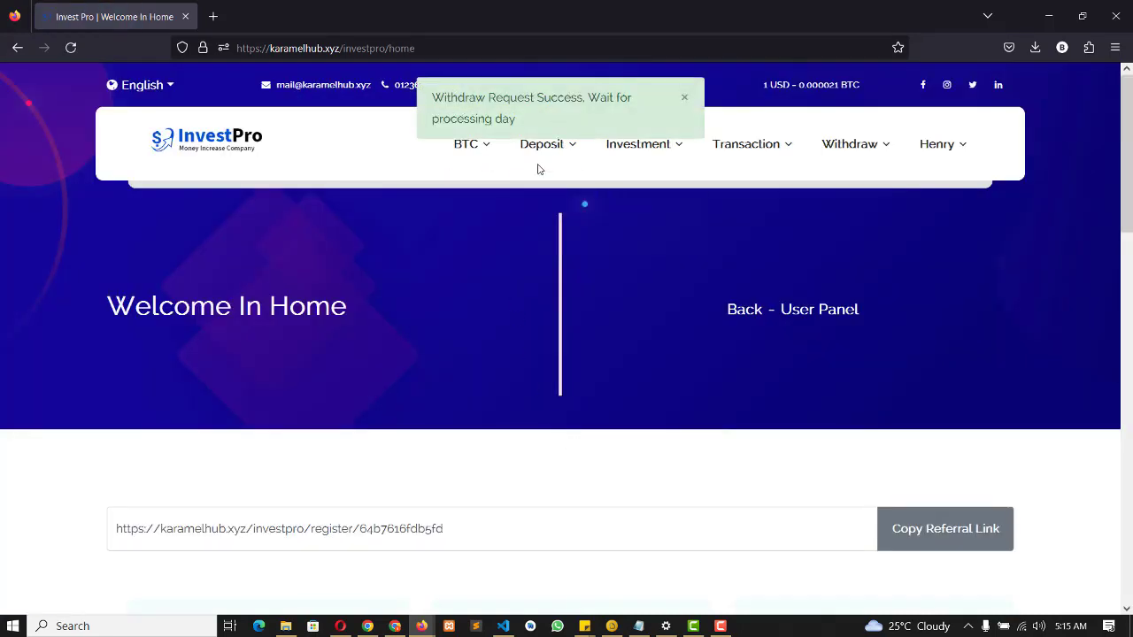
{"action": "scroll", "coordinate": [536, 172], "scroll_direction": "down", "scroll_amount": 5}
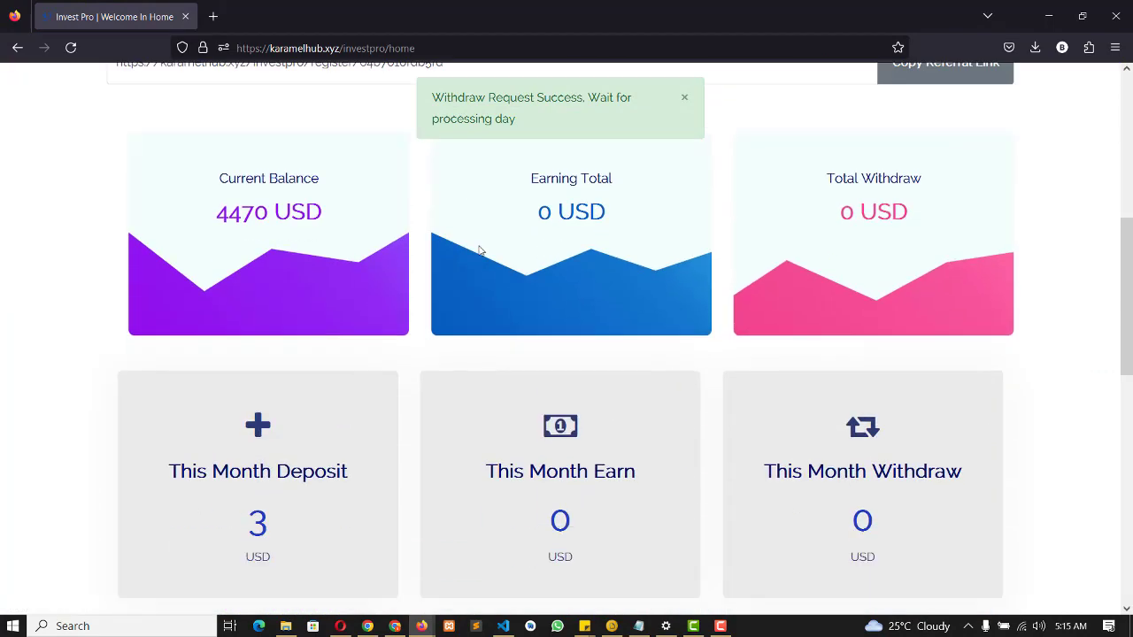
{"action": "scroll", "coordinate": [478, 299], "scroll_direction": "down", "scroll_amount": 1}
{"action": "scroll", "coordinate": [480, 321], "scroll_direction": "up", "scroll_amount": 6}
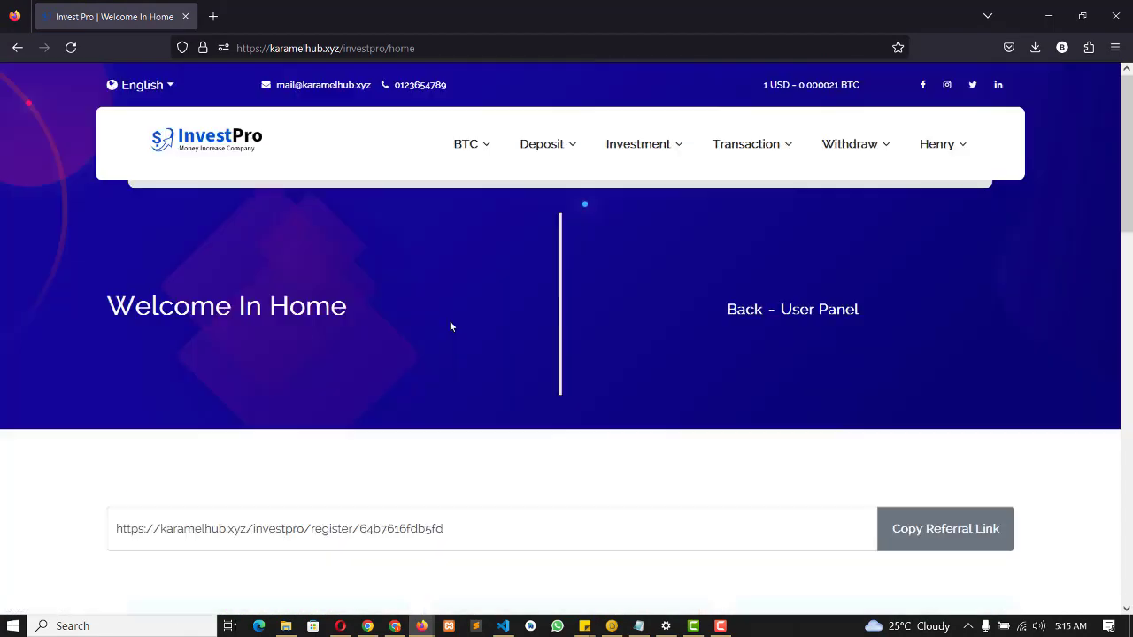
View the Withdraw Log, where the 500 USD City Bank withdrawal is listed as pending
{"action": "mouse_move", "coordinate": [850, 143]}
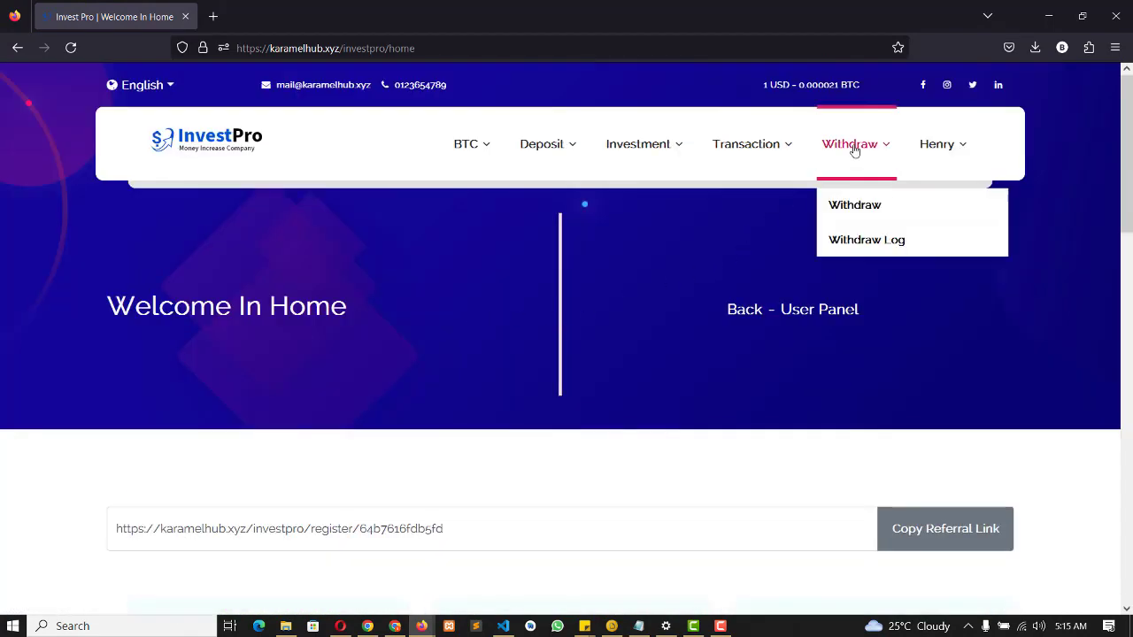
{"action": "left_click", "coordinate": [854, 239]}
{"action": "scroll", "coordinate": [544, 313], "scroll_direction": "down", "scroll_amount": 2}
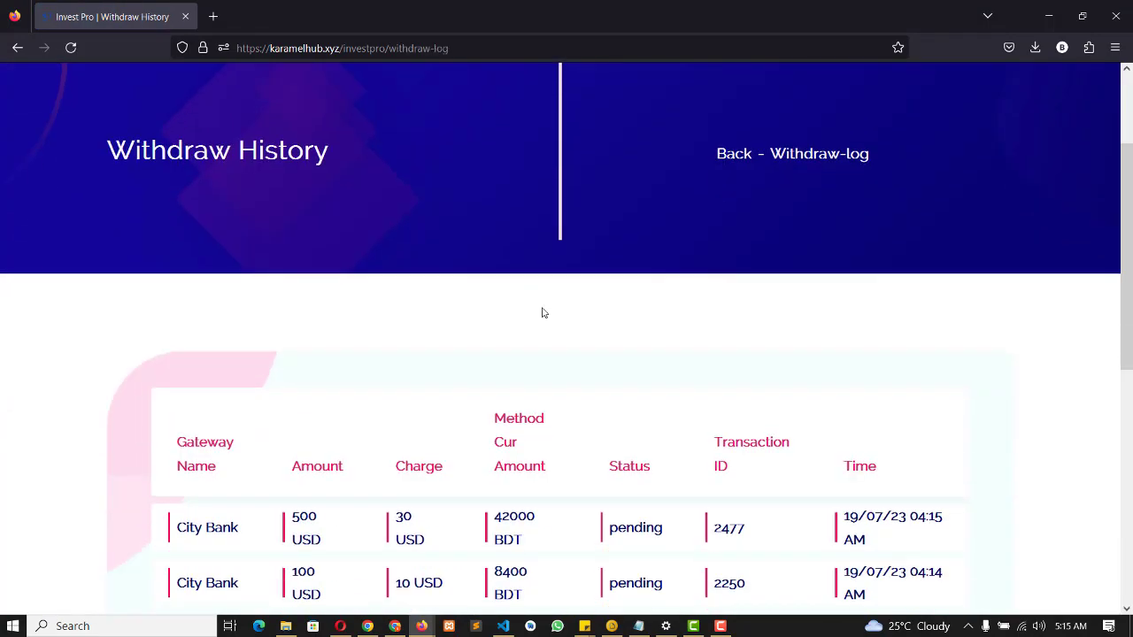
{"action": "scroll", "coordinate": [857, 325], "scroll_direction": "down", "scroll_amount": 4}
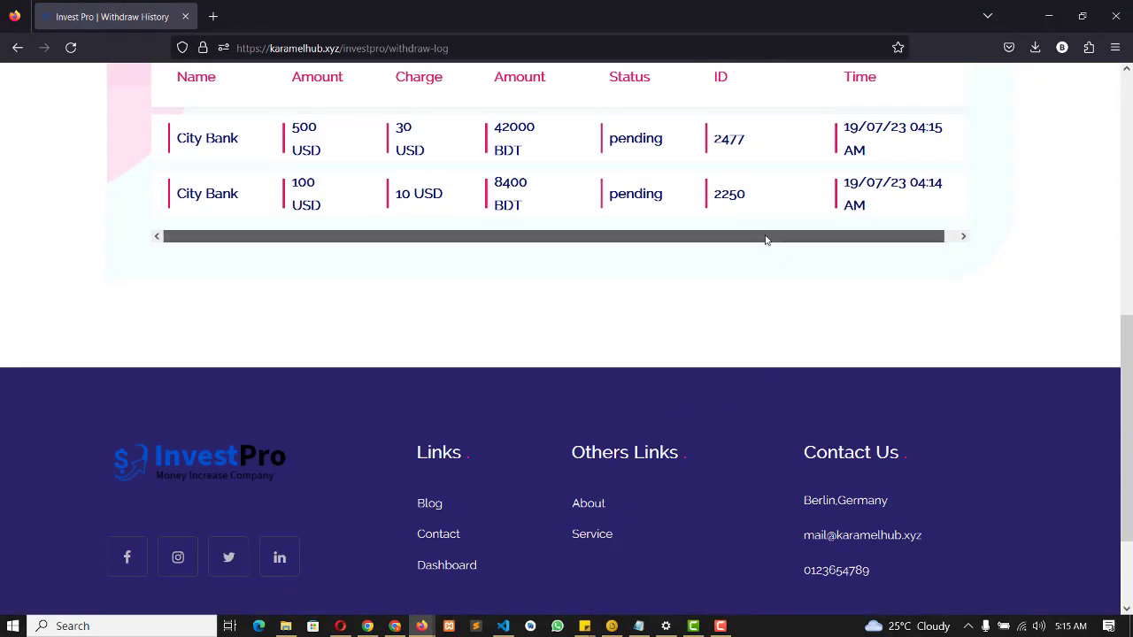
{"action": "scroll", "coordinate": [618, 281], "scroll_direction": "up", "scroll_amount": 2}
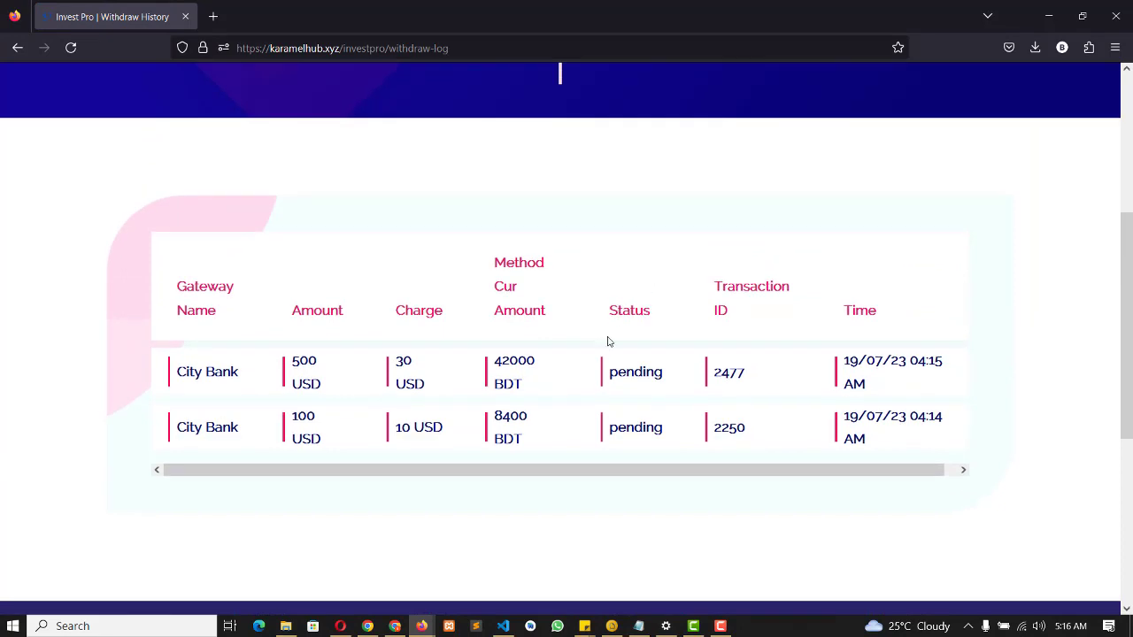
{"action": "scroll", "coordinate": [556, 395], "scroll_direction": "up", "scroll_amount": 3}
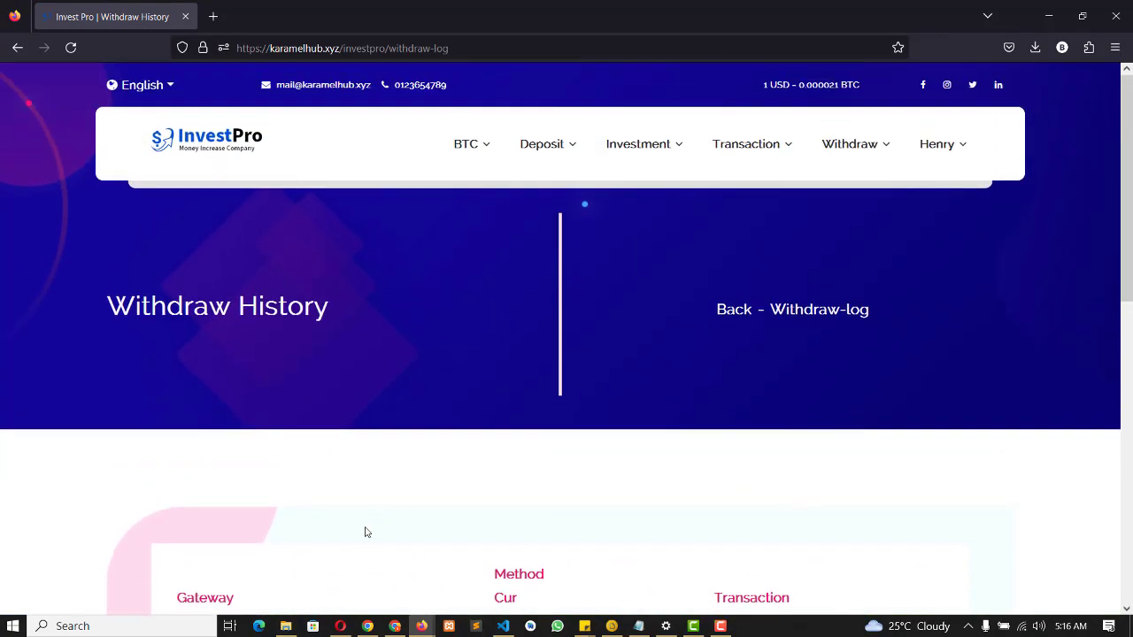
{"action": "left_click", "coordinate": [346, 624]}
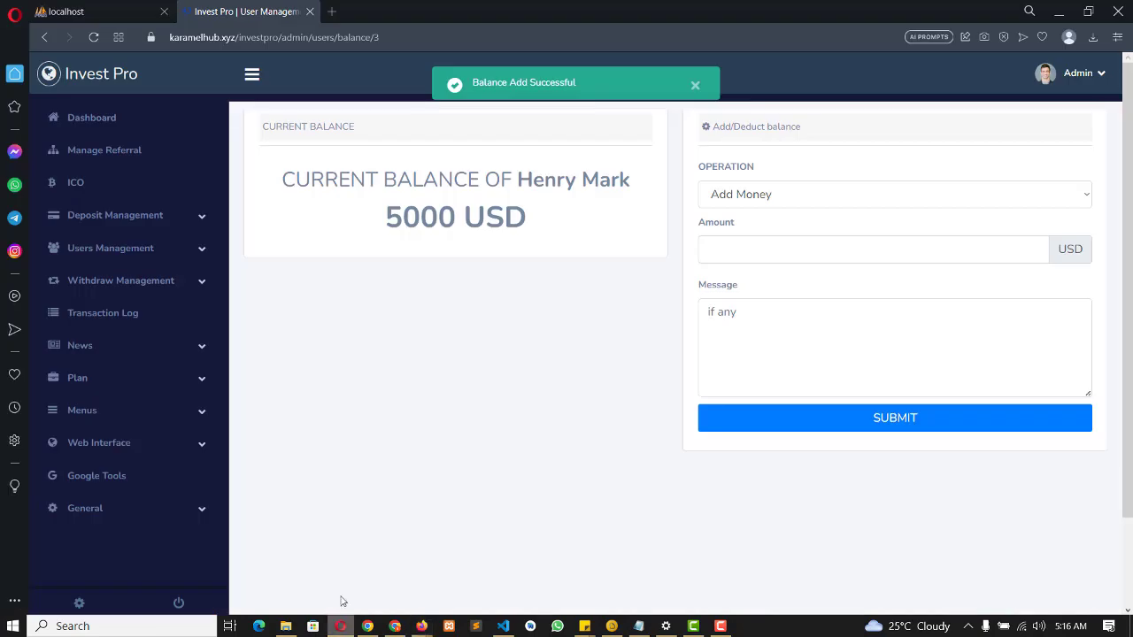
In admin Withdraw Management, open pending withdrawal 2477 for 500 USD via City Bank
{"action": "left_click", "coordinate": [120, 290]}
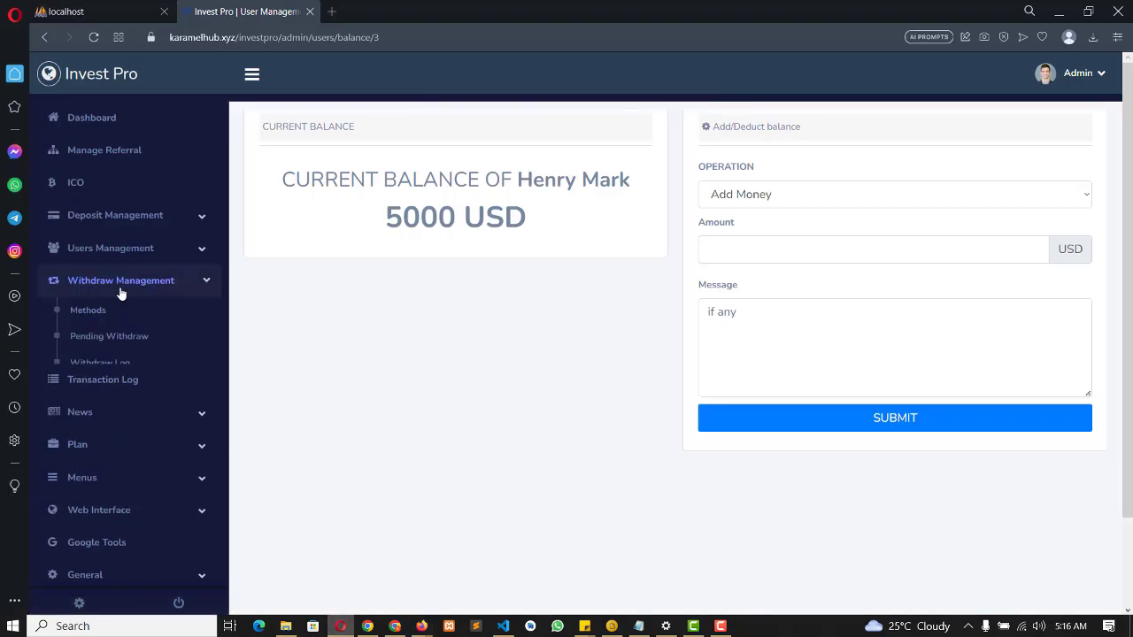
{"action": "left_click", "coordinate": [100, 341]}
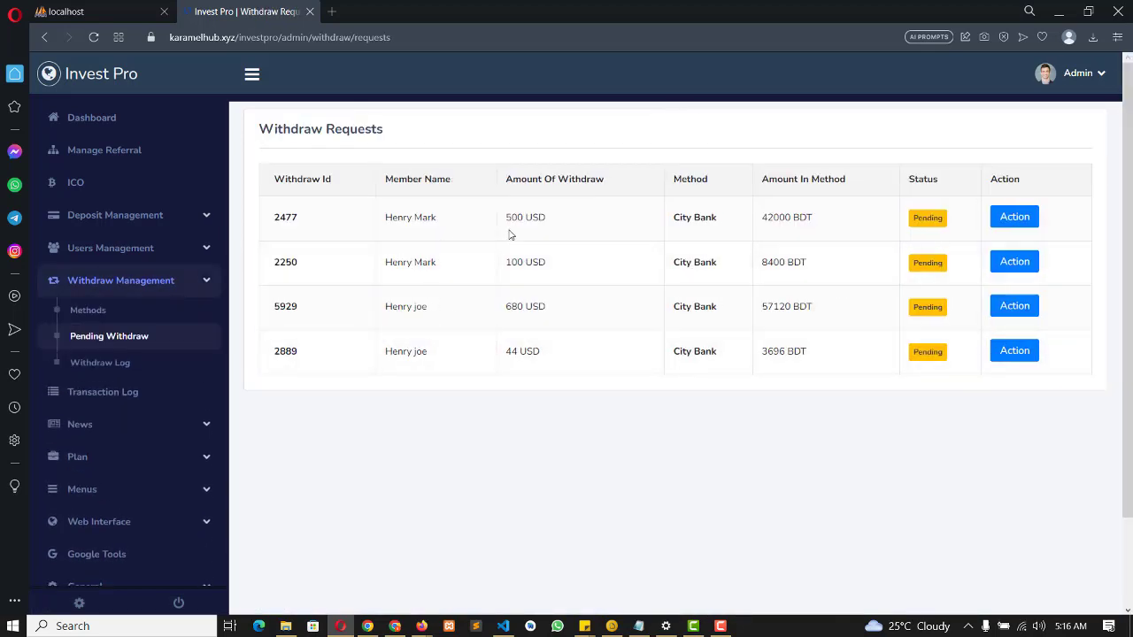
{"action": "left_click", "coordinate": [1015, 221]}
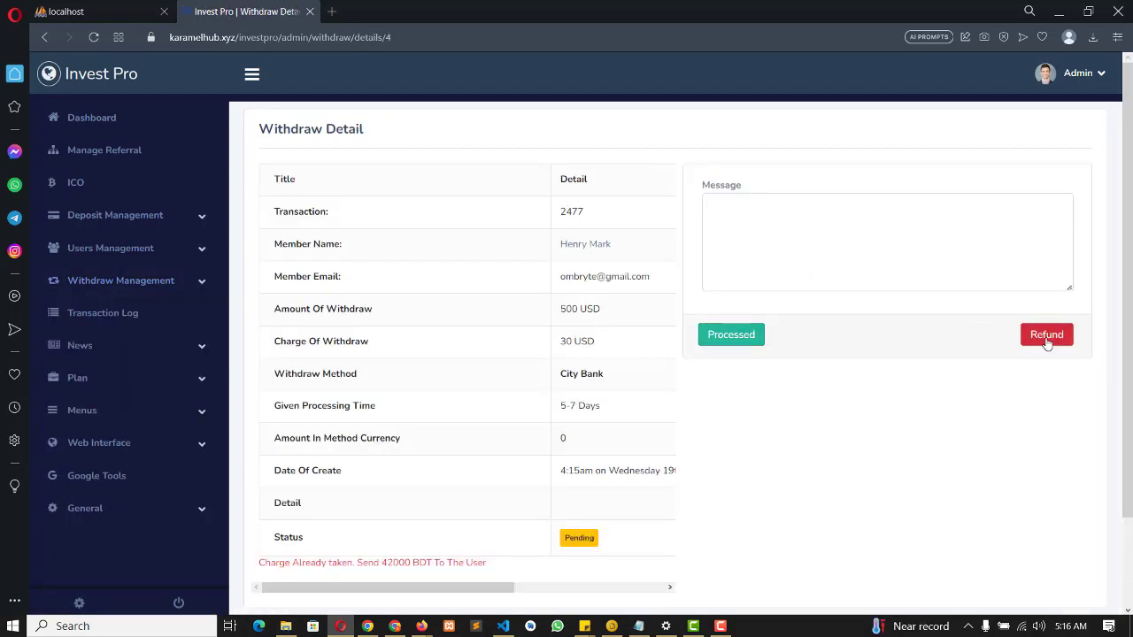
Mark withdrawal 2477 as Processed and reload its detail page, which still shows Pending
{"action": "scroll", "coordinate": [556, 366], "scroll_direction": "down", "scroll_amount": 2}
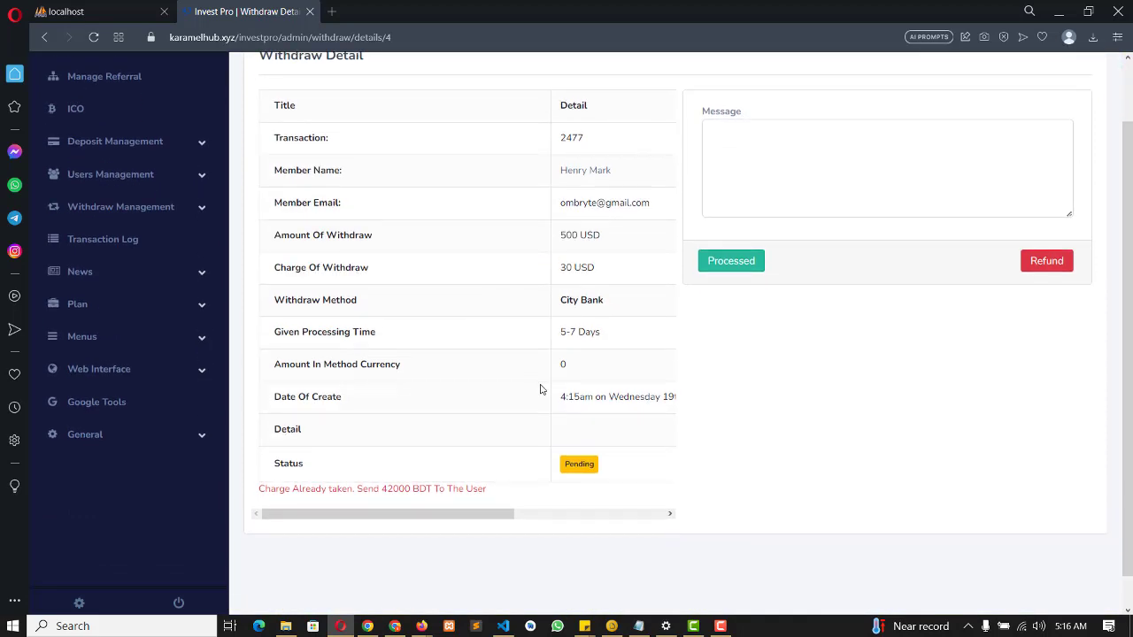
{"action": "scroll", "coordinate": [721, 353], "scroll_direction": "up", "scroll_amount": 2}
{"action": "left_click", "coordinate": [726, 341]}
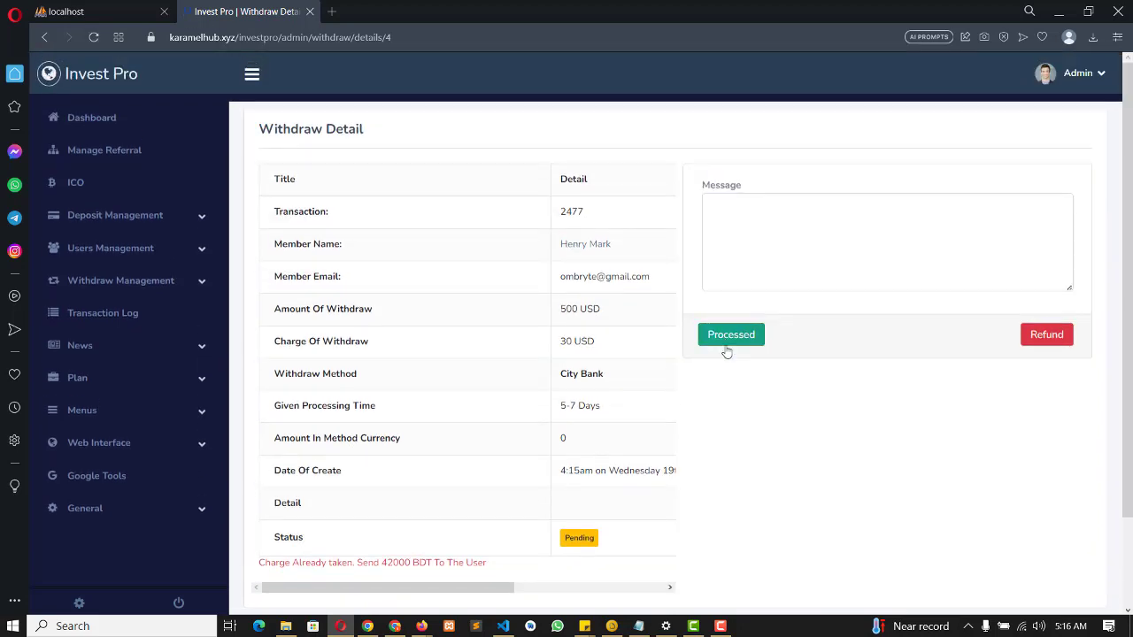
{"action": "scroll", "coordinate": [668, 365], "scroll_direction": "down", "scroll_amount": 2}
{"action": "scroll", "coordinate": [668, 365], "scroll_direction": "up", "scroll_amount": 2}
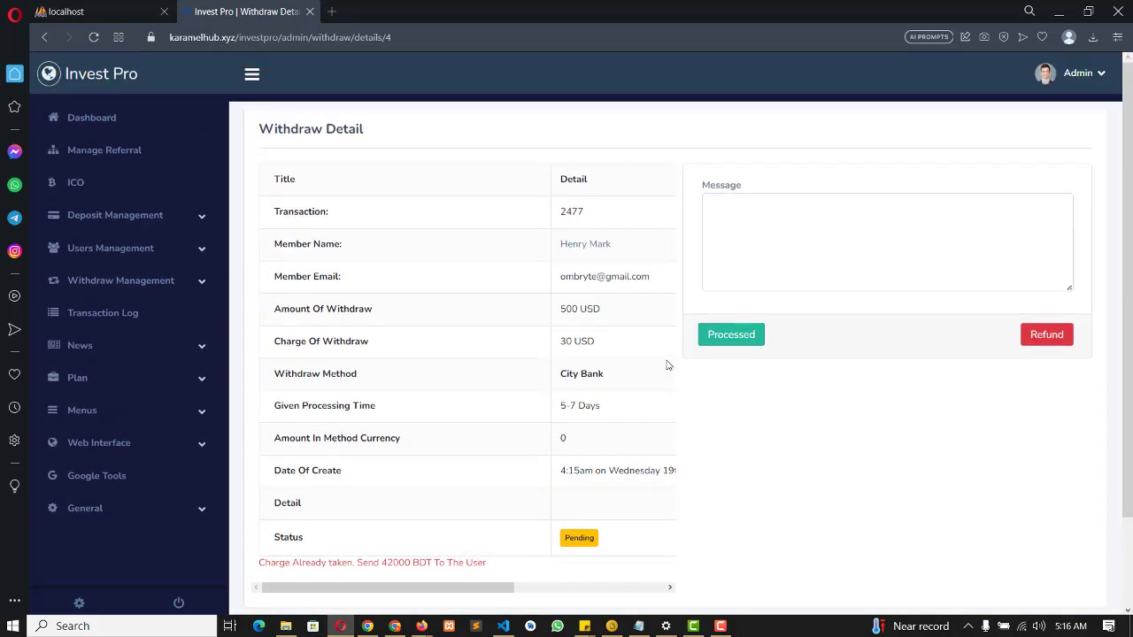
{"action": "left_click", "coordinate": [721, 345]}
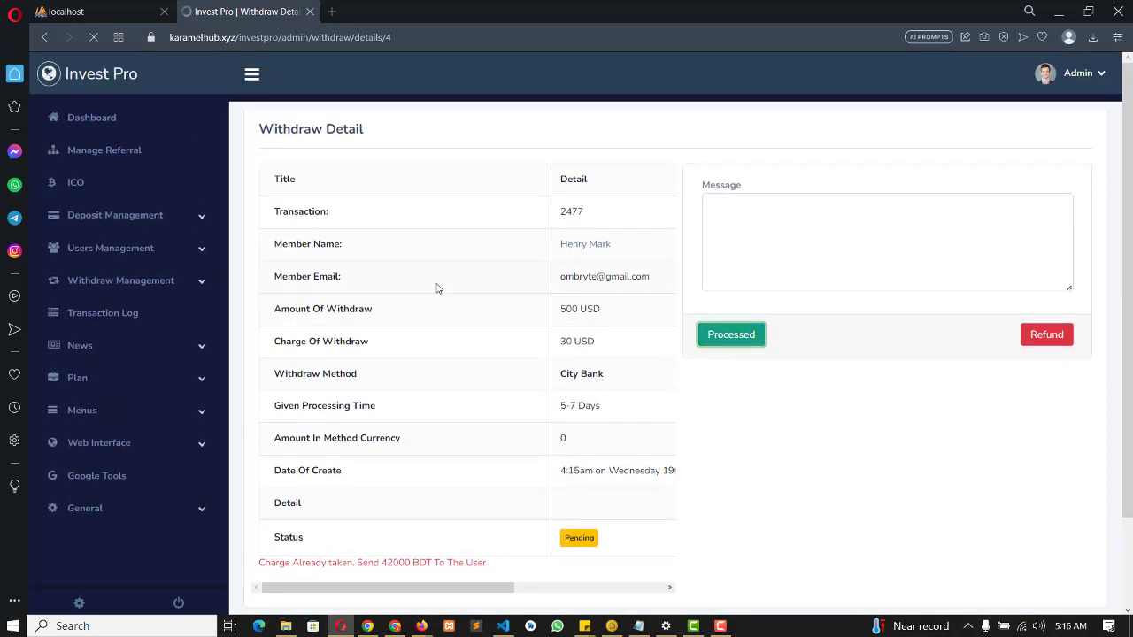
{"action": "scroll", "coordinate": [437, 286], "scroll_direction": "down", "scroll_amount": 2}
{"action": "scroll", "coordinate": [436, 287], "scroll_direction": "up", "scroll_amount": 2}
{"action": "scroll", "coordinate": [437, 287], "scroll_direction": "down", "scroll_amount": 2}
{"action": "scroll", "coordinate": [438, 290], "scroll_direction": "up", "scroll_amount": 2}
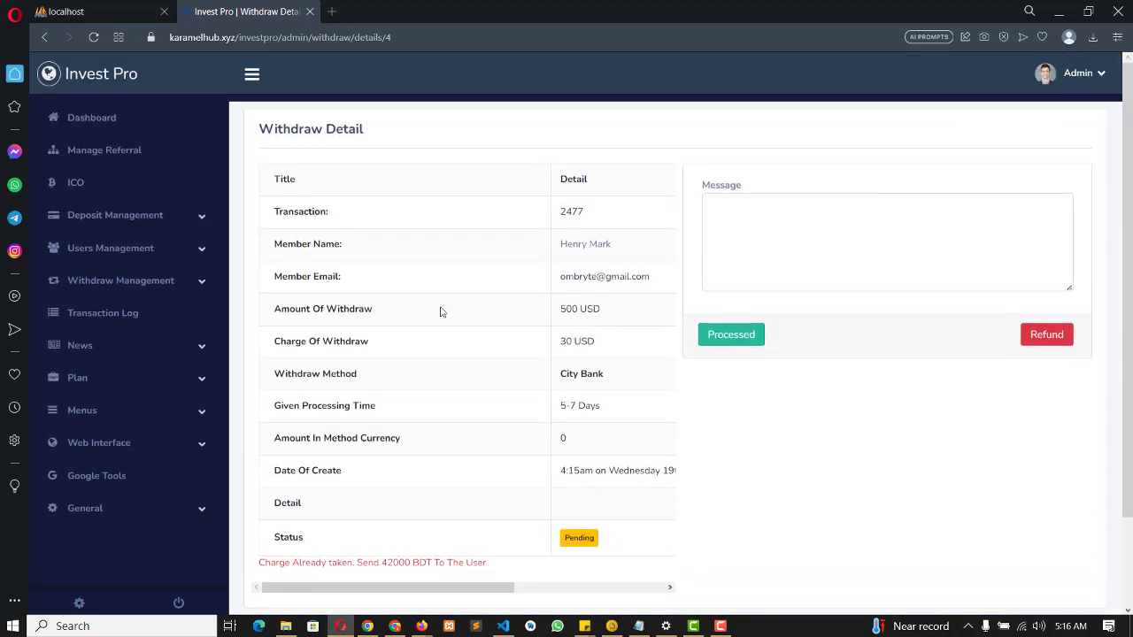
{"action": "scroll", "coordinate": [461, 357], "scroll_direction": "down", "scroll_amount": 2}
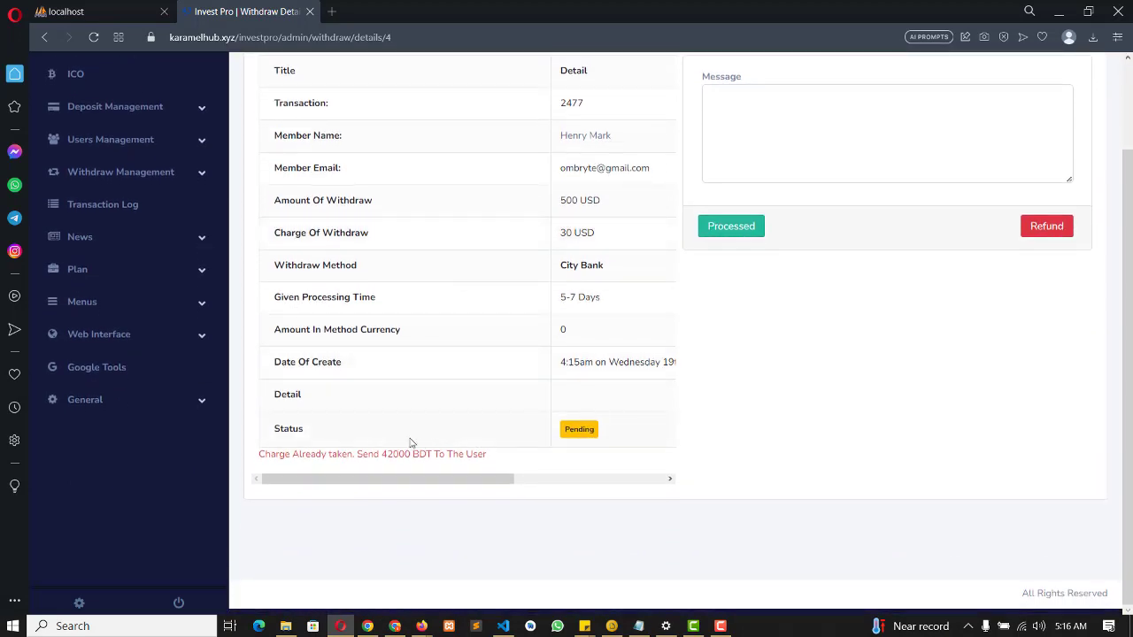
{"action": "left_click", "coordinate": [93, 37]}
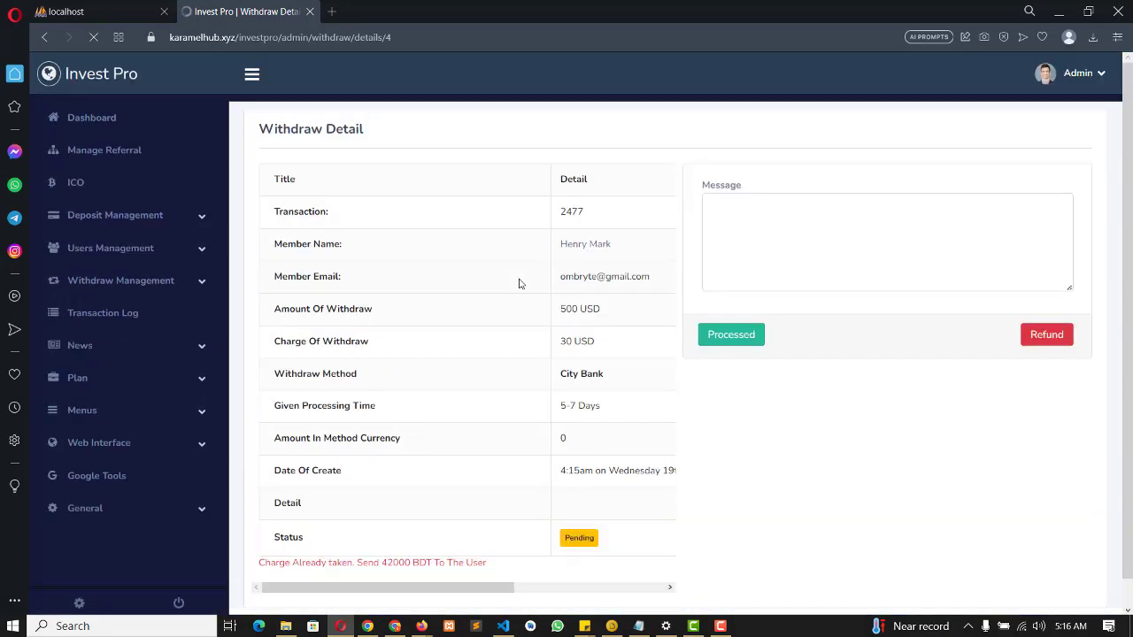
{"action": "scroll", "coordinate": [498, 470], "scroll_direction": "down", "scroll_amount": 1}
Back on the user site, view the Referral List showing only the account holder marked (me)
{"action": "mouse_move", "coordinate": [422, 626]}
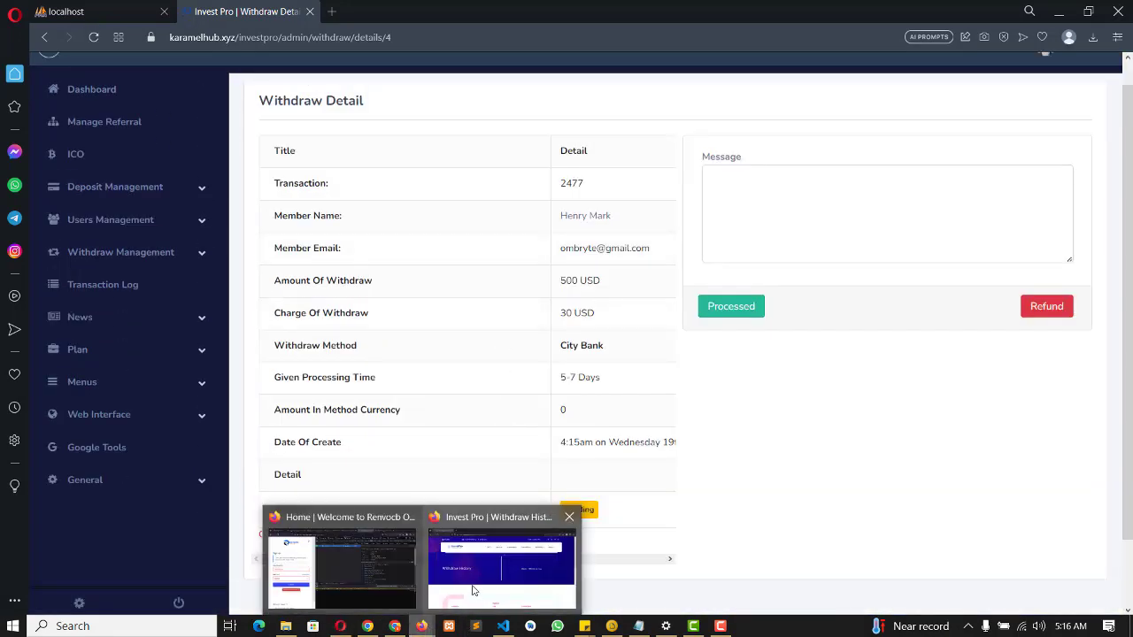
{"action": "left_click", "coordinate": [471, 587]}
{"action": "mouse_move", "coordinate": [732, 144]}
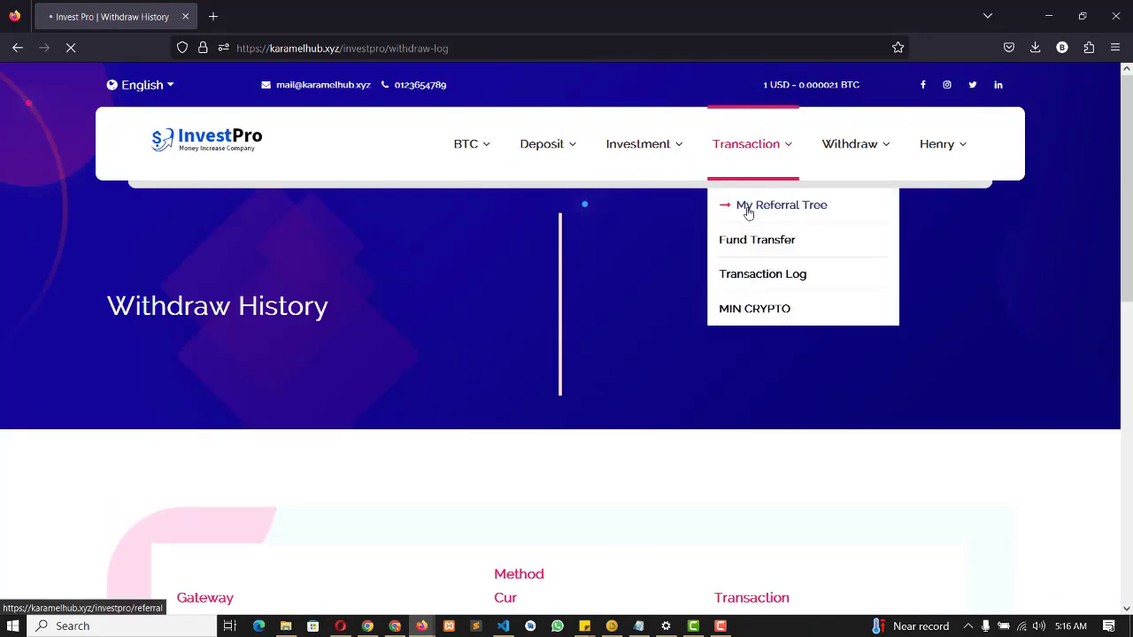
{"action": "scroll", "coordinate": [572, 273], "scroll_direction": "down", "scroll_amount": 3}
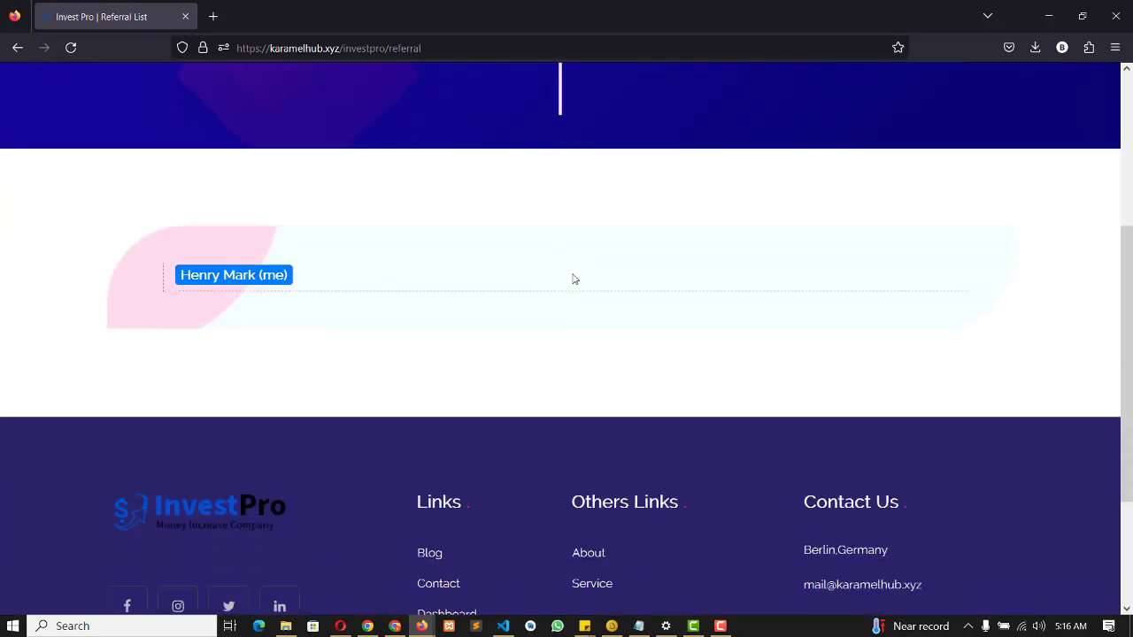
{"action": "scroll", "coordinate": [420, 285], "scroll_direction": "down", "scroll_amount": 2}
{"action": "scroll", "coordinate": [420, 285], "scroll_direction": "up", "scroll_amount": 2}
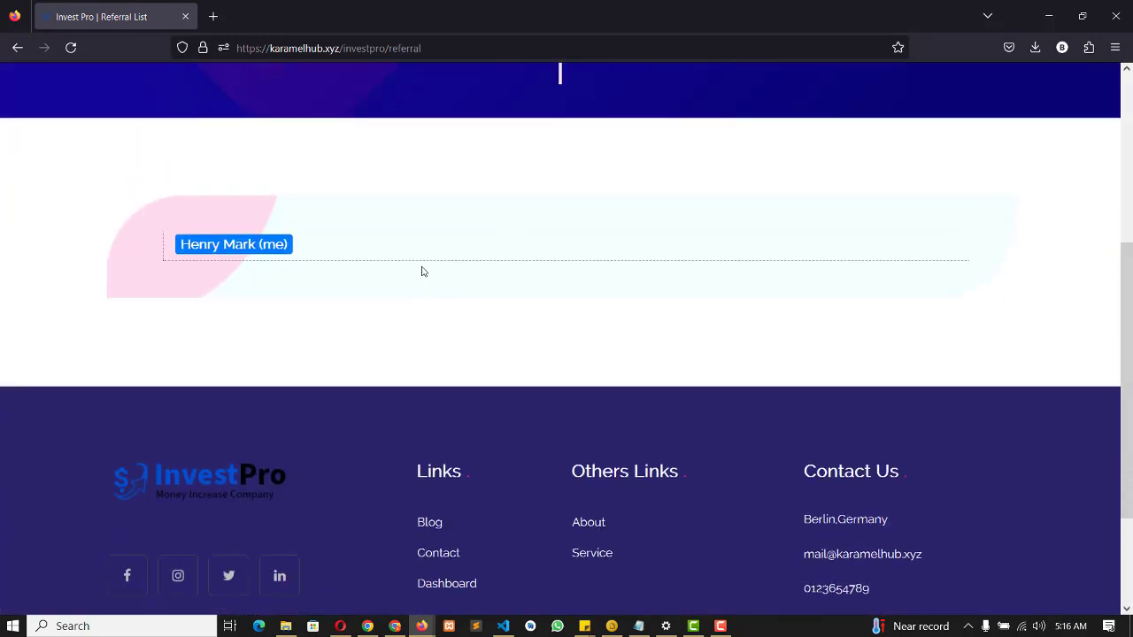
{"action": "scroll", "coordinate": [598, 368], "scroll_direction": "up", "scroll_amount": 4}
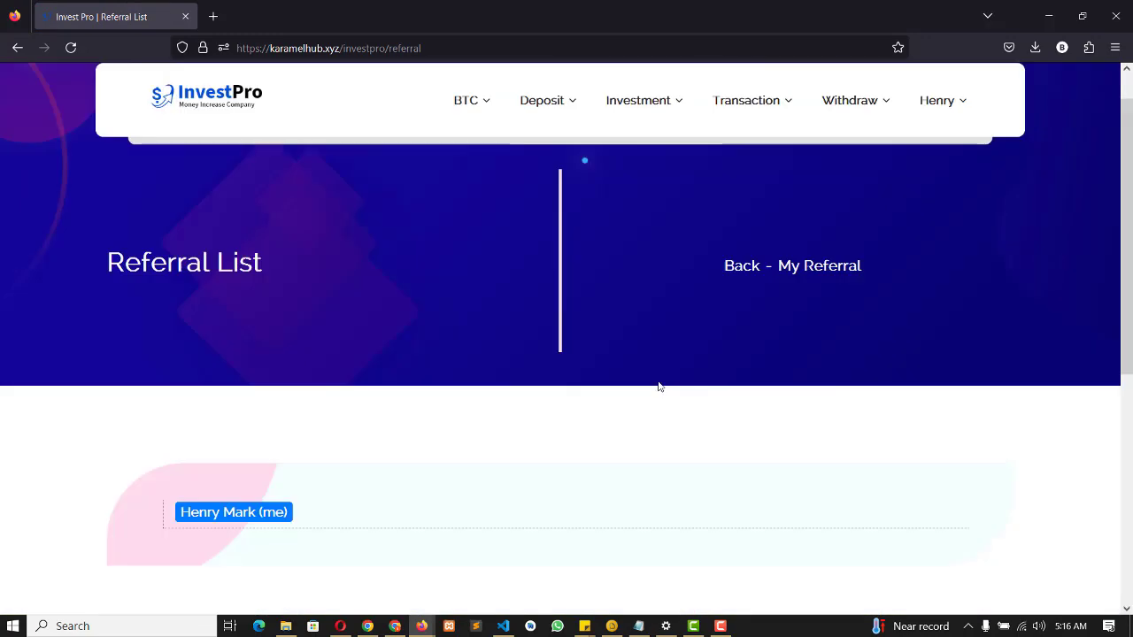
Look over the Fund Transfer form with its 2% and 2 USD charges, then open the Transaction Log
{"action": "mouse_move", "coordinate": [771, 151]}
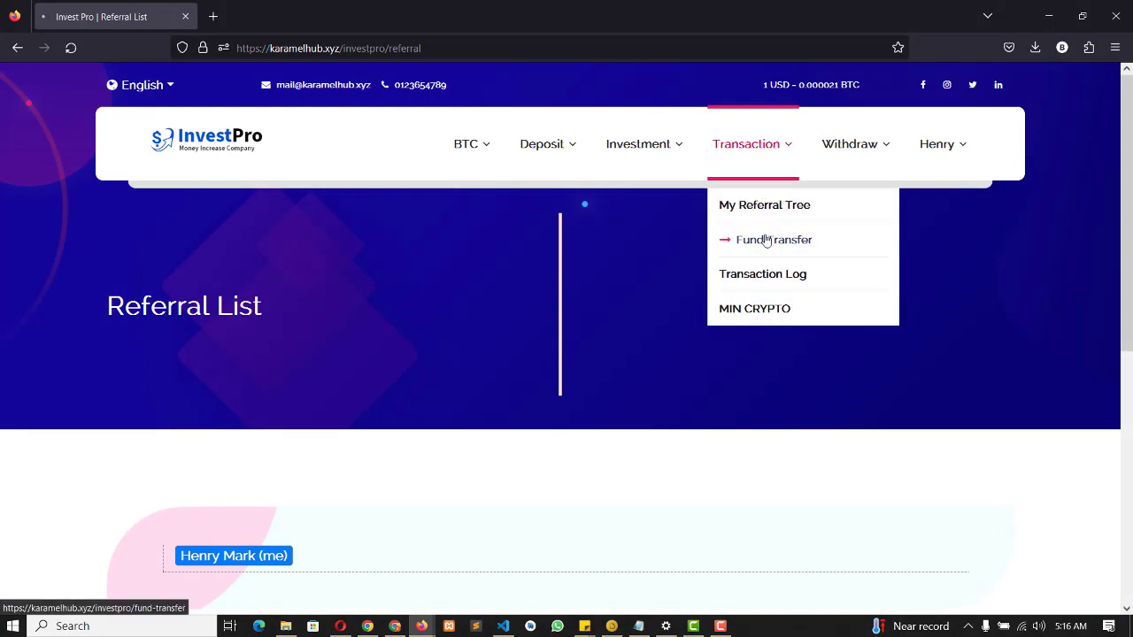
{"action": "left_click", "coordinate": [766, 239]}
{"action": "scroll", "coordinate": [590, 292], "scroll_direction": "down", "scroll_amount": 1}
{"action": "scroll", "coordinate": [584, 301], "scroll_direction": "down", "scroll_amount": 1}
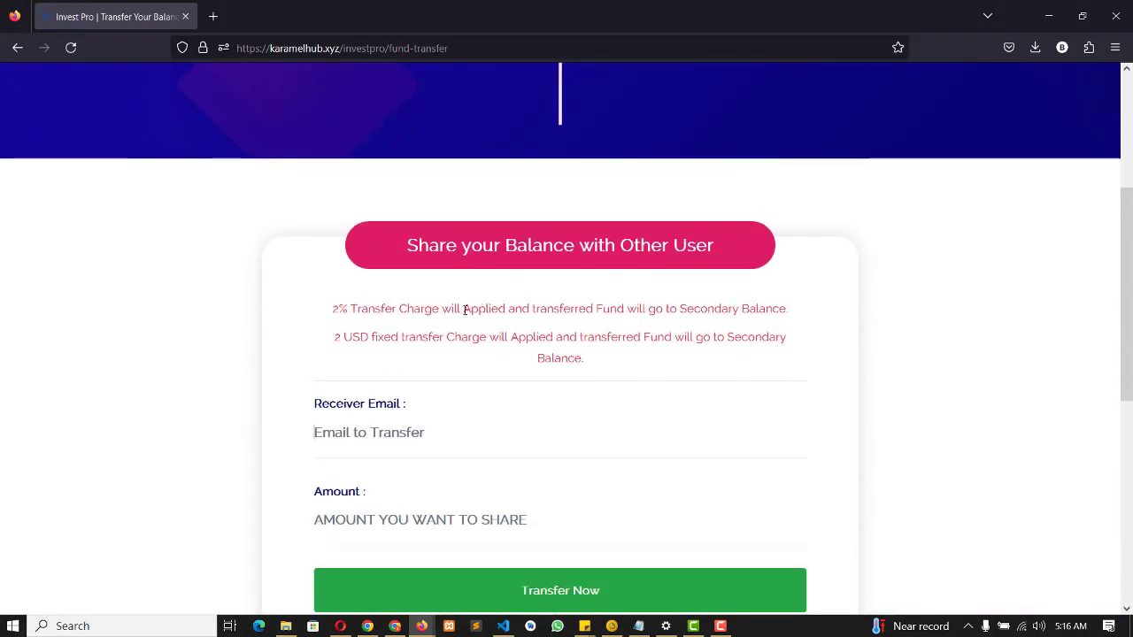
{"action": "left_click", "coordinate": [383, 439]}
{"action": "left_click", "coordinate": [383, 439]}
{"action": "scroll", "coordinate": [433, 514], "scroll_direction": "down", "scroll_amount": 3}
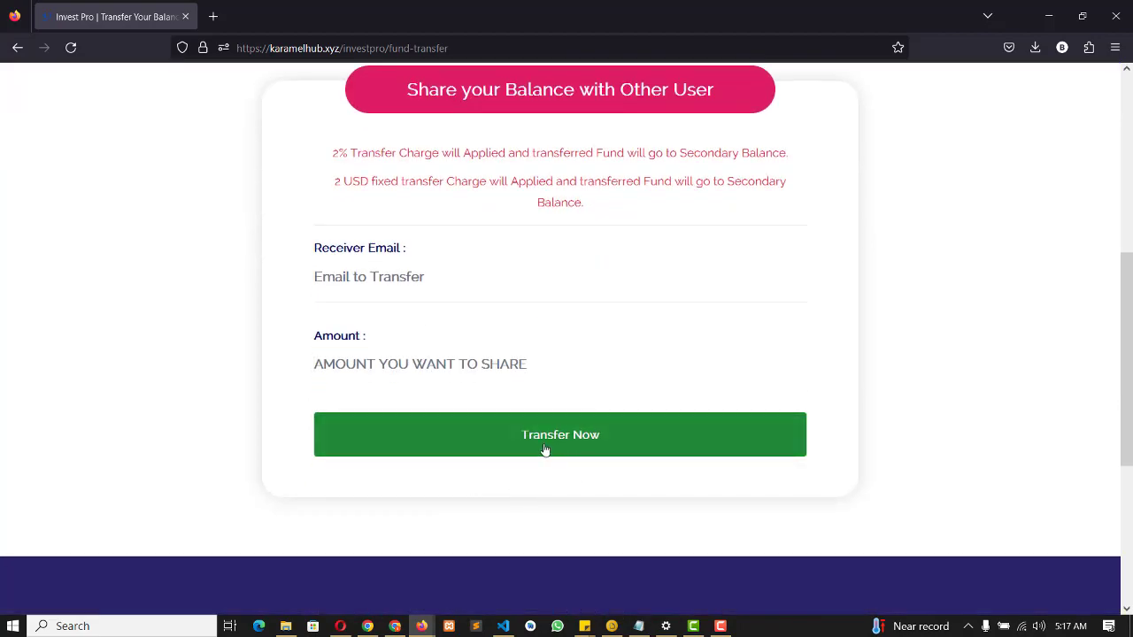
{"action": "scroll", "coordinate": [546, 451], "scroll_direction": "up", "scroll_amount": 5}
{"action": "mouse_move", "coordinate": [748, 108]}
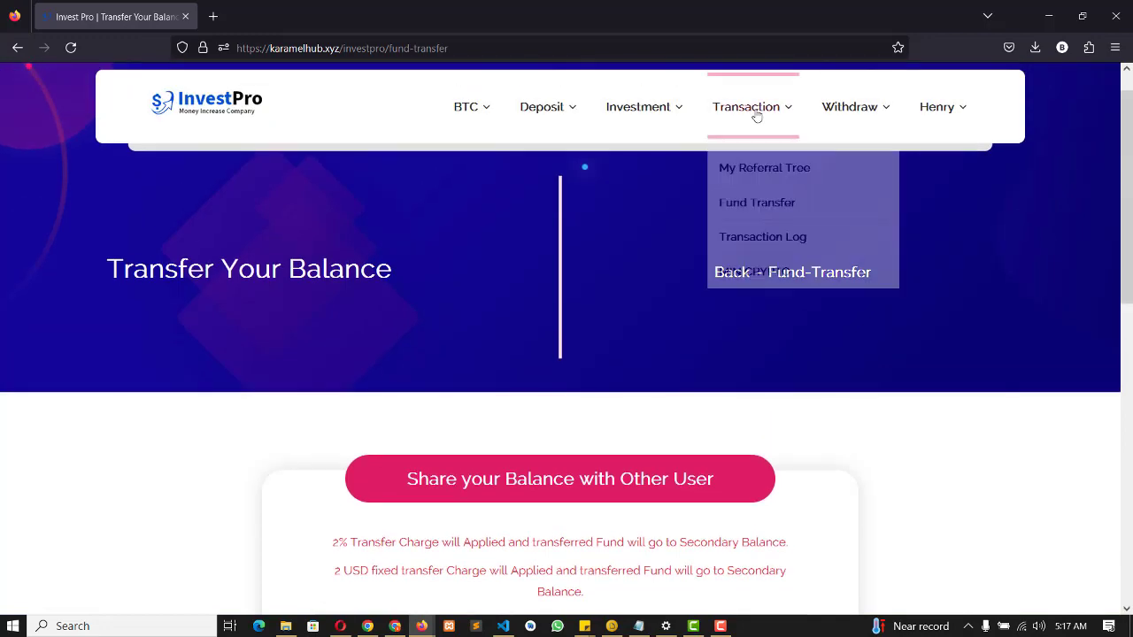
{"action": "left_click", "coordinate": [763, 236]}
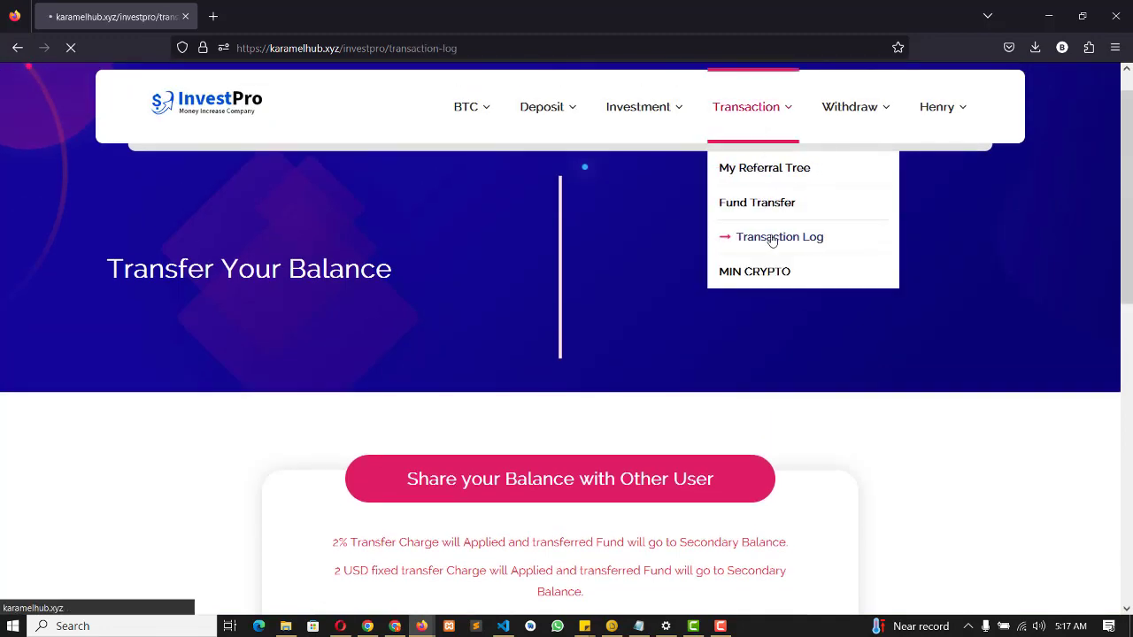
Scroll the Transactions log, topped by the 530 USD City Bank withdrawal leaving 4470 USD
{"action": "scroll", "coordinate": [596, 278], "scroll_direction": "down", "scroll_amount": 10}
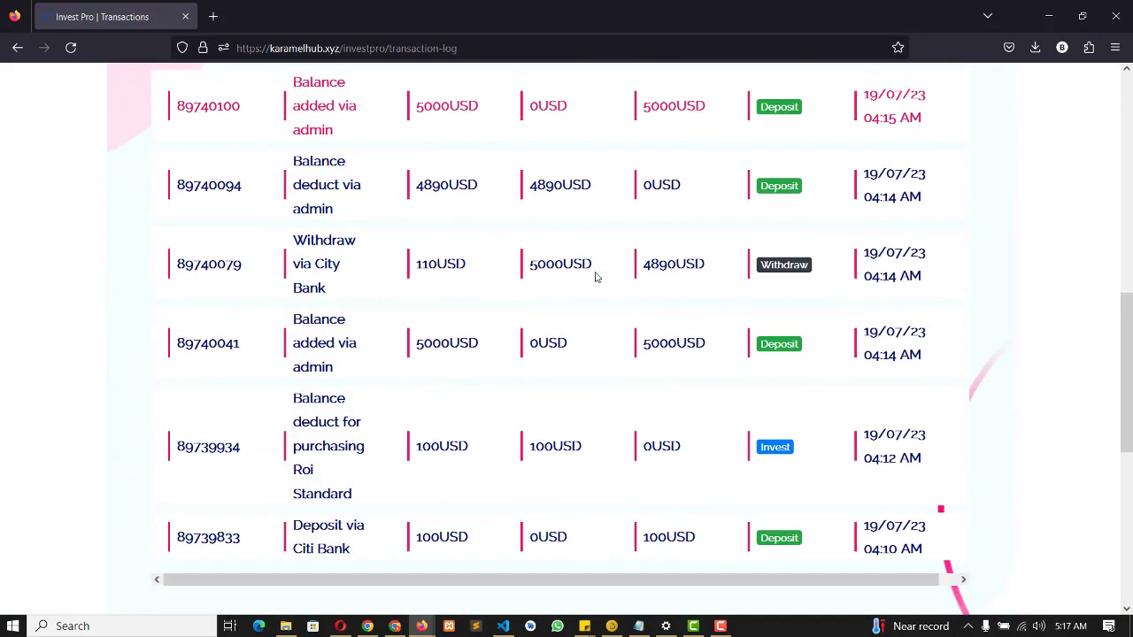
{"action": "scroll", "coordinate": [597, 278], "scroll_direction": "up", "scroll_amount": 1}
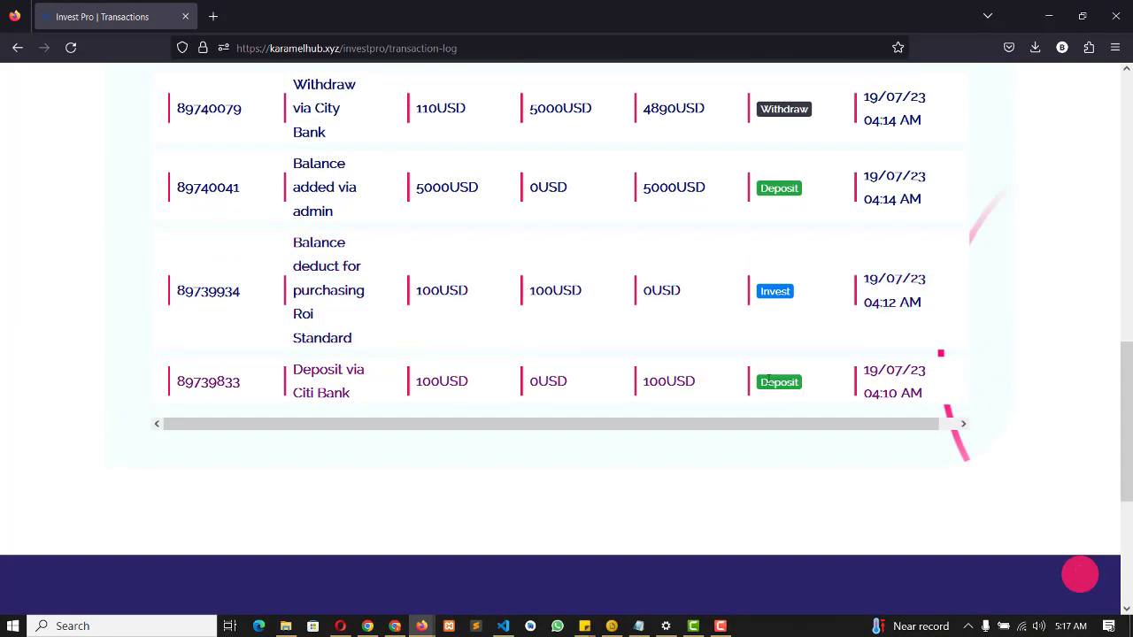
{"action": "scroll", "coordinate": [772, 381], "scroll_direction": "up", "scroll_amount": 6}
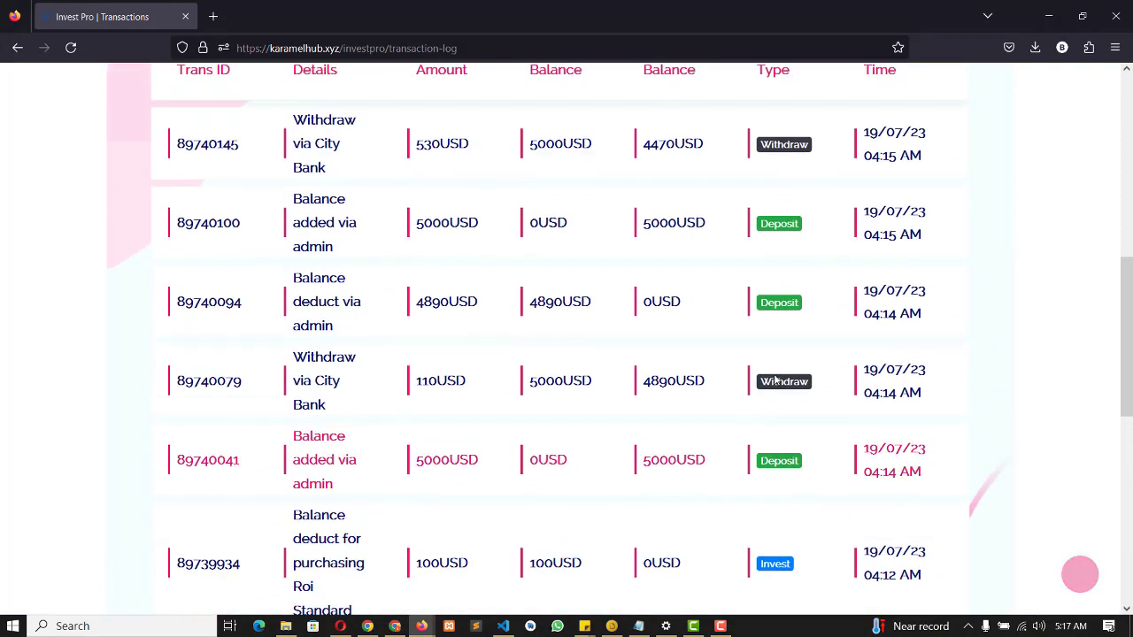
{"action": "scroll", "coordinate": [772, 377], "scroll_direction": "up", "scroll_amount": 3}
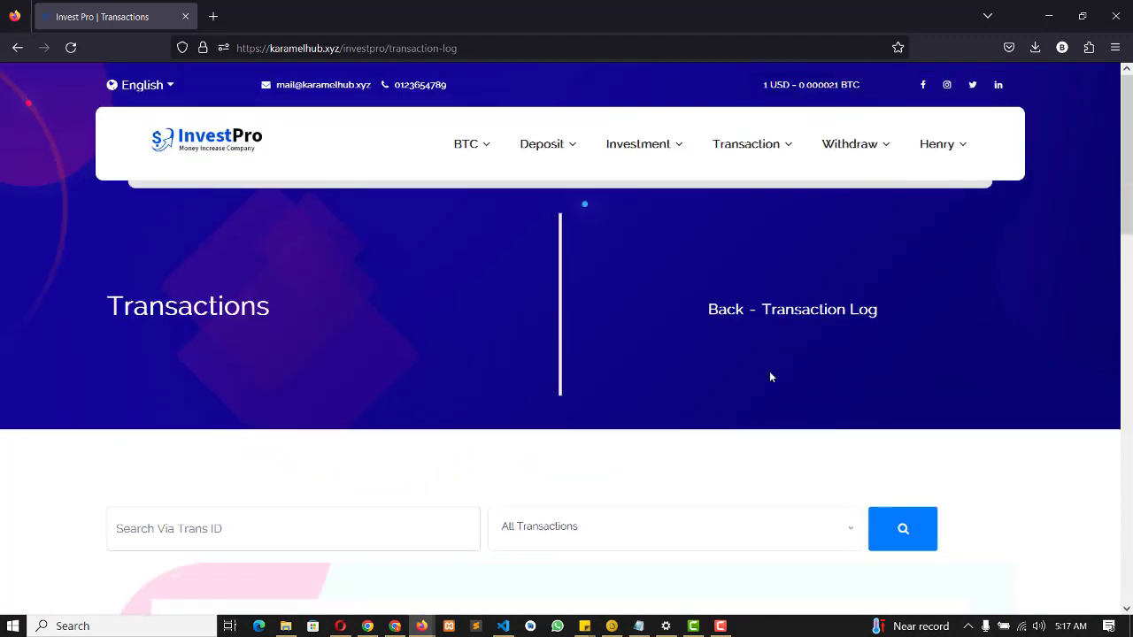
{"action": "scroll", "coordinate": [769, 375], "scroll_direction": "down", "scroll_amount": 6}
{"action": "scroll", "coordinate": [769, 377], "scroll_direction": "down", "scroll_amount": 5}
{"action": "scroll", "coordinate": [768, 379], "scroll_direction": "up", "scroll_amount": 9}
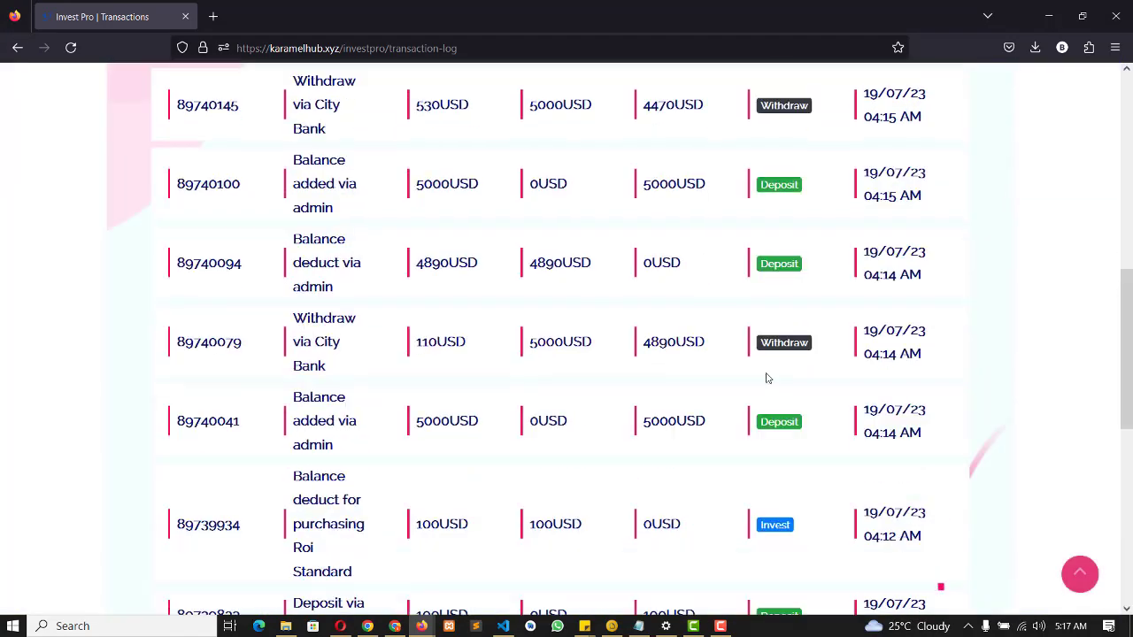
{"action": "scroll", "coordinate": [766, 373], "scroll_direction": "up", "scroll_amount": 2}
{"action": "scroll", "coordinate": [766, 373], "scroll_direction": "down", "scroll_amount": 1}
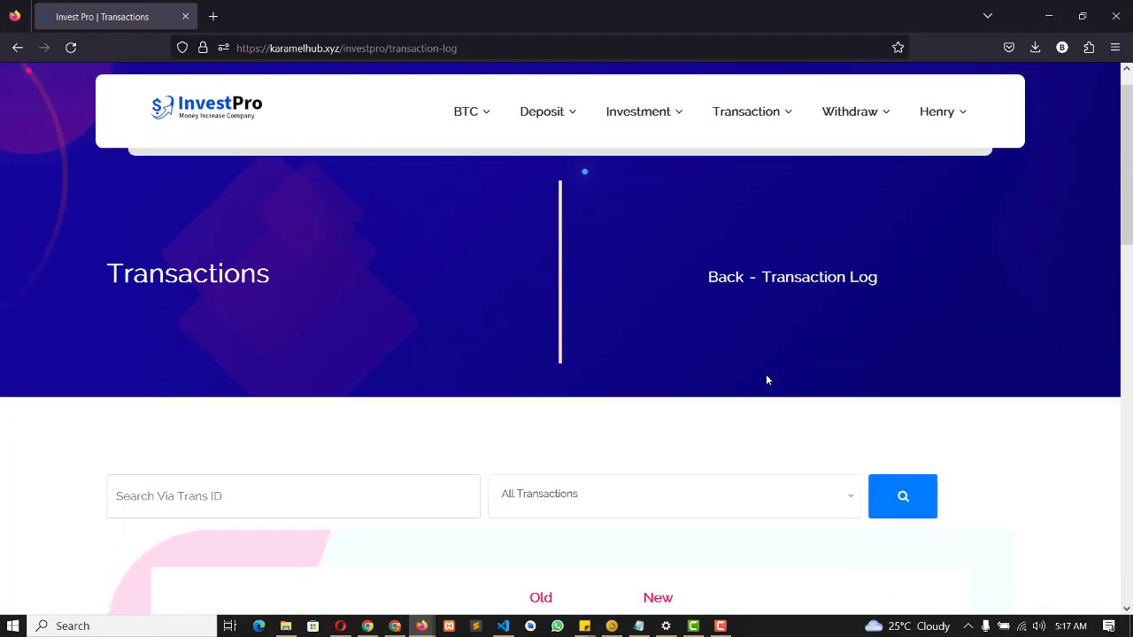
{"action": "scroll", "coordinate": [767, 380], "scroll_direction": "up", "scroll_amount": 1}
Enter 0.000343 in the BTC amount field on the Min Crypto page
{"action": "mouse_move", "coordinate": [759, 177]}
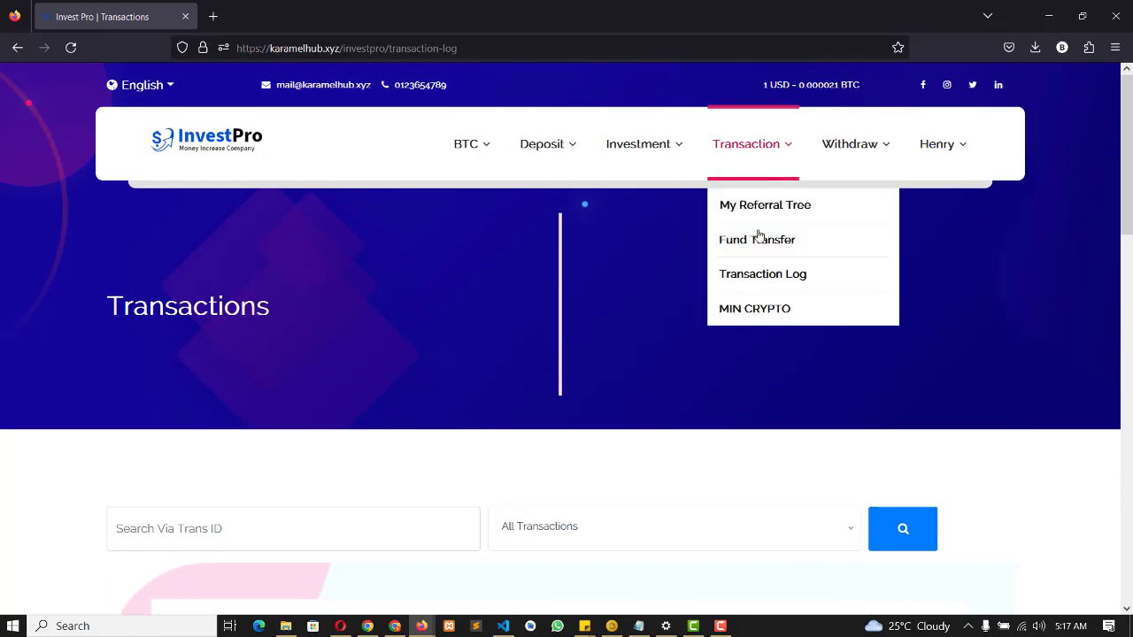
{"action": "left_click", "coordinate": [758, 307]}
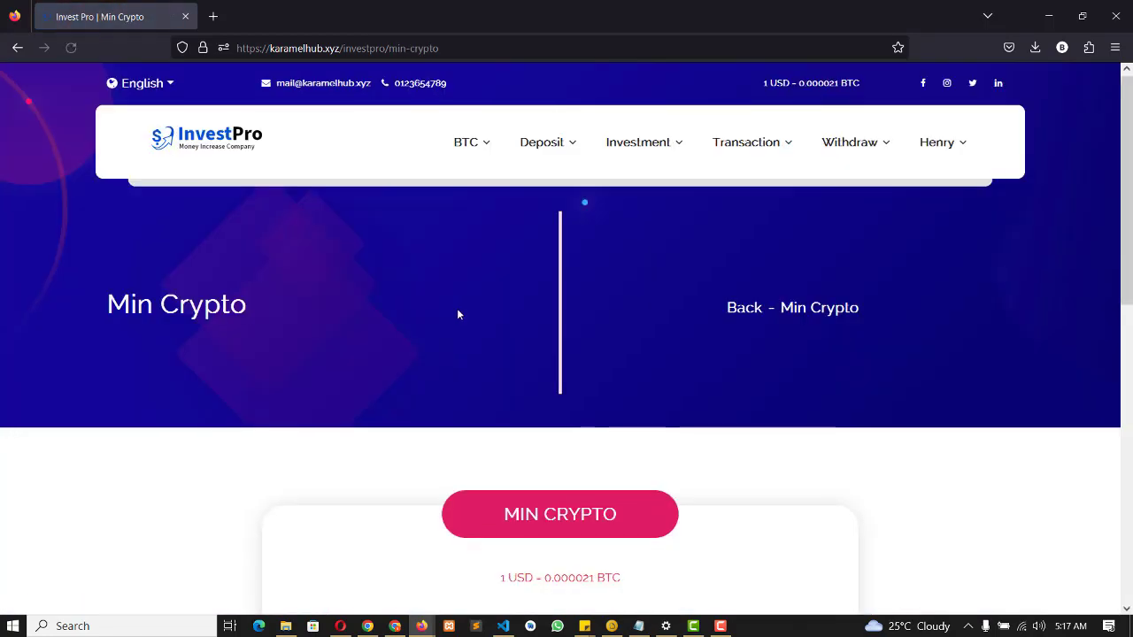
{"action": "scroll", "coordinate": [458, 313], "scroll_direction": "down", "scroll_amount": 4}
{"action": "left_click", "coordinate": [397, 271]}
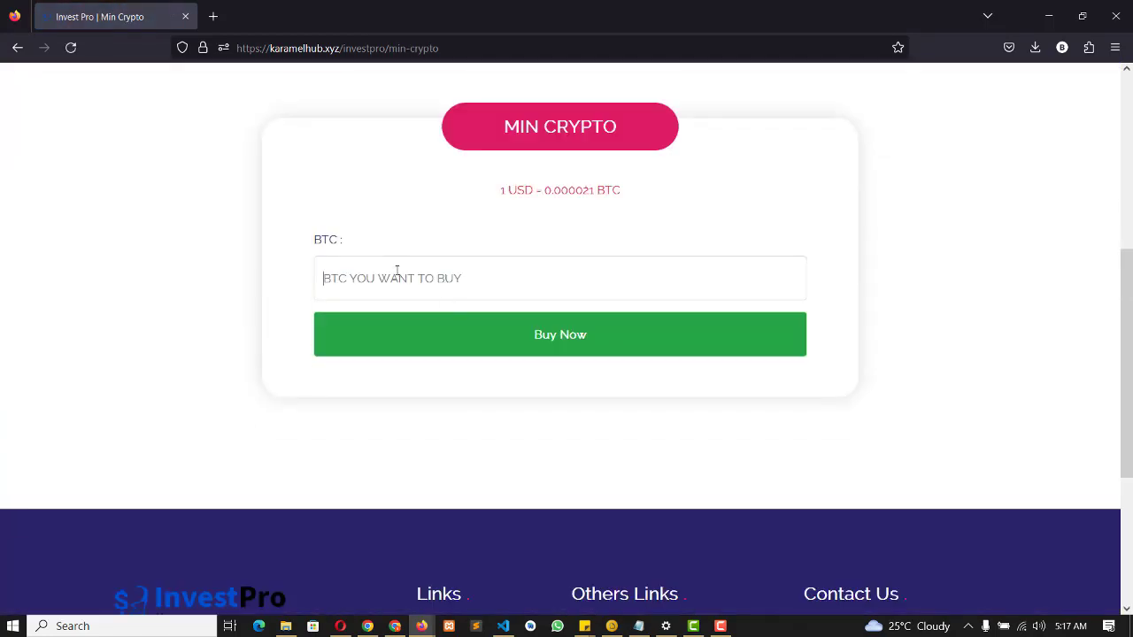
{"action": "left_click_drag", "start_coordinate": [347, 247], "coordinate": [303, 246]}
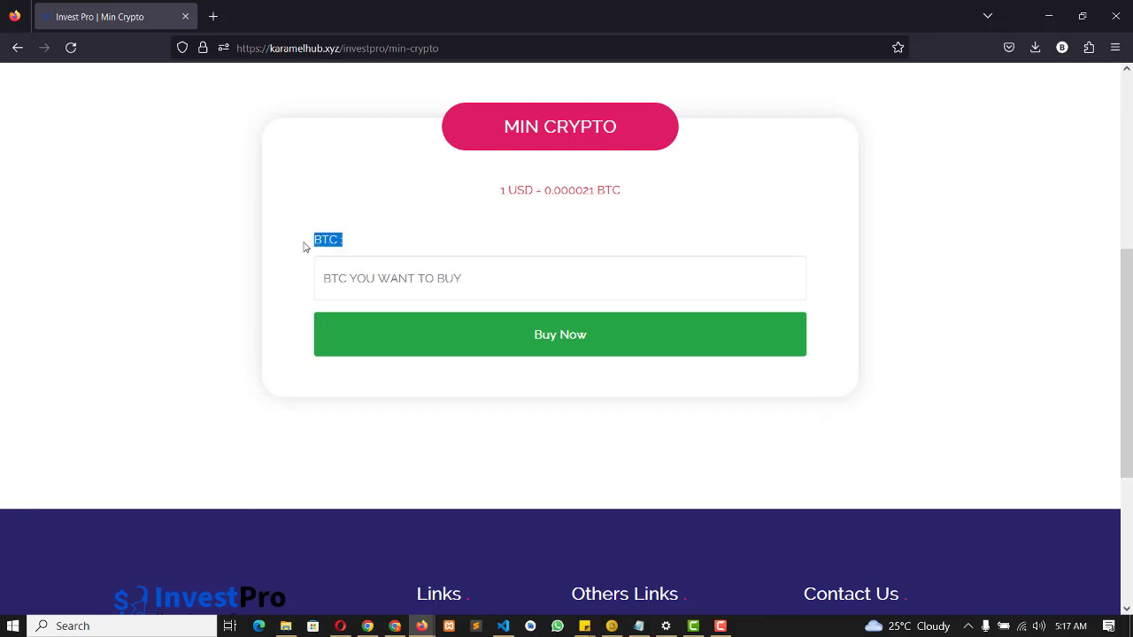
{"action": "left_click", "coordinate": [412, 288]}
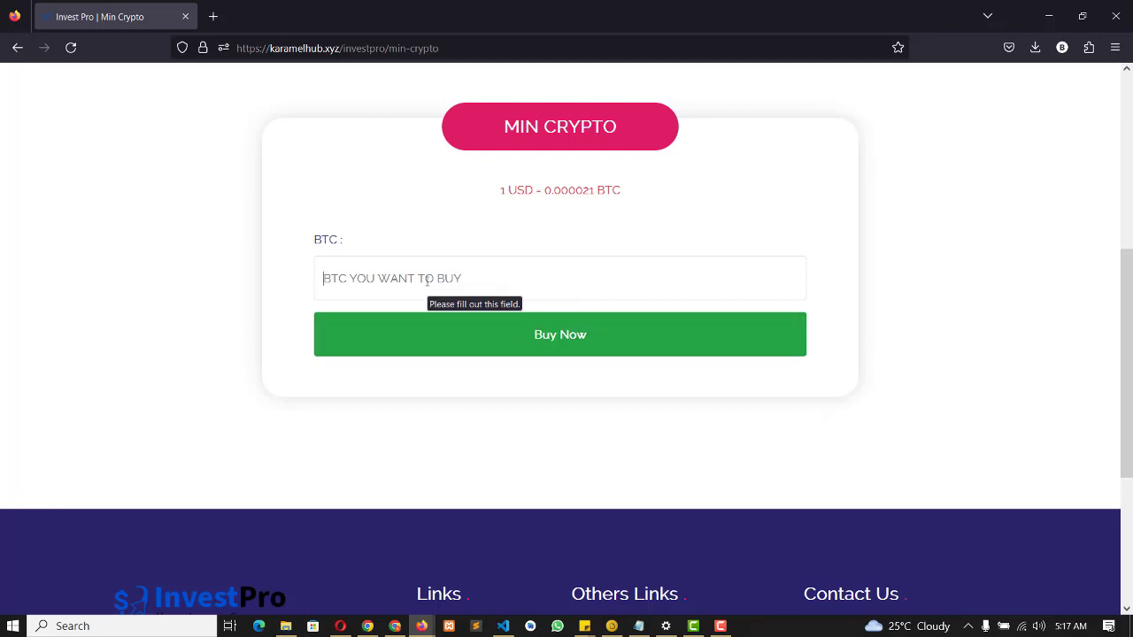
{"action": "type", "text": "0.0"}
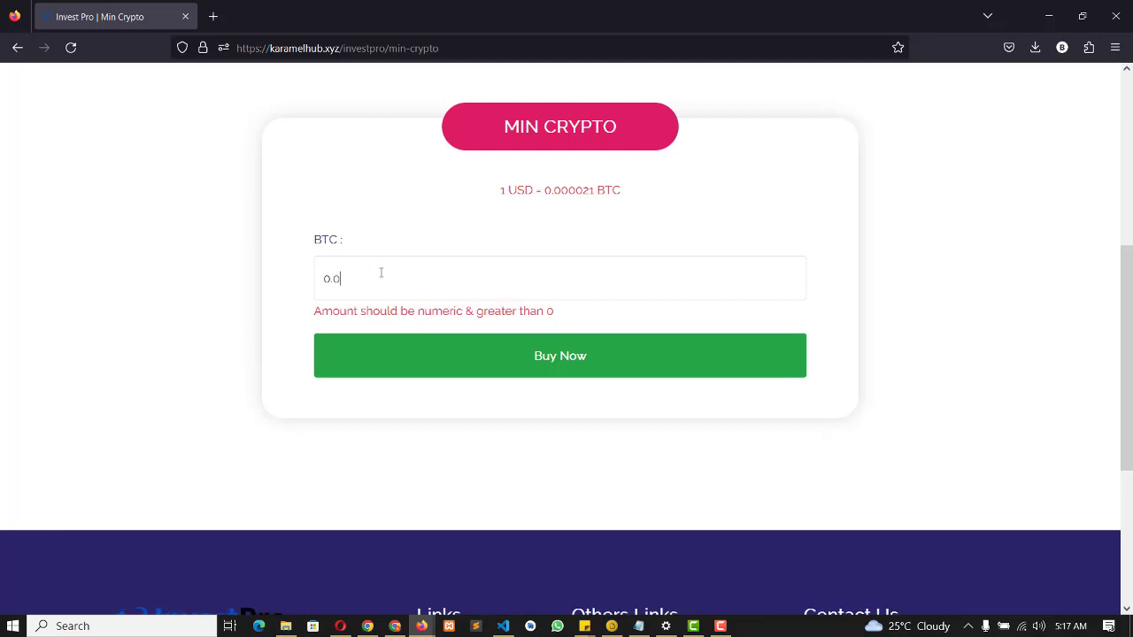
{"action": "type", "text": "343"}
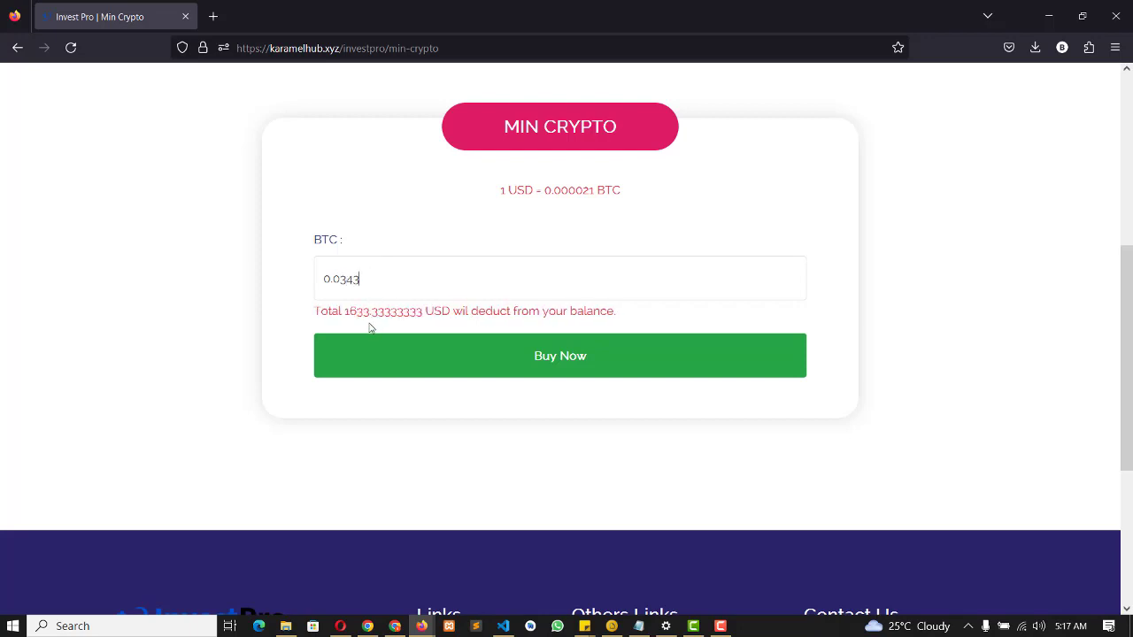
{"action": "left_click", "coordinate": [339, 280]}
{"action": "type", "text": "00"}
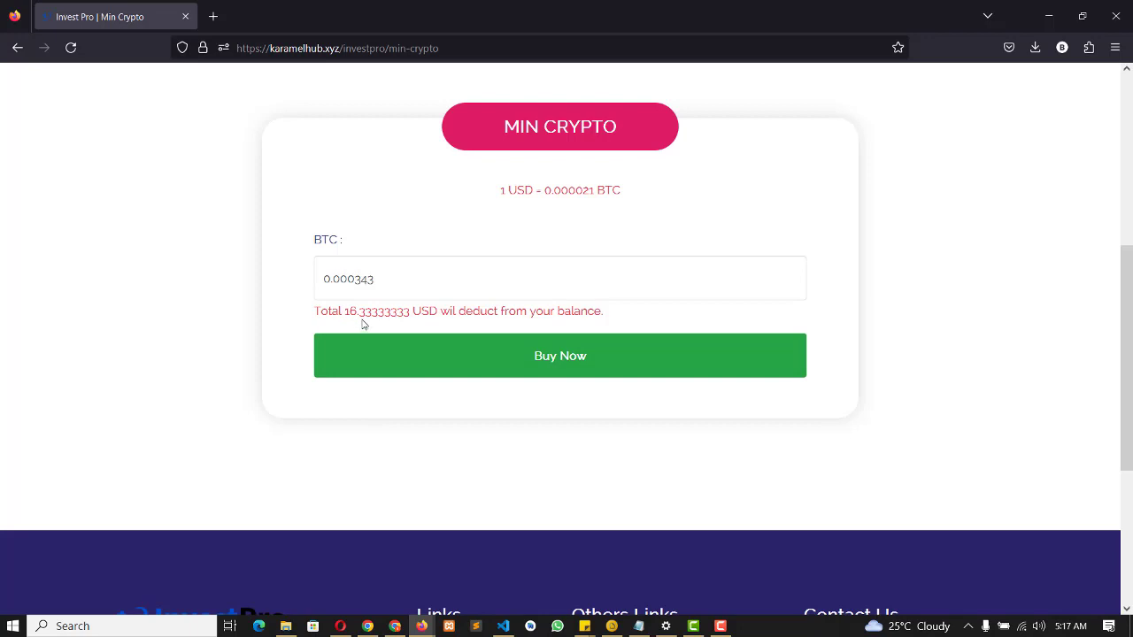
Buy the 0.000343 BTC for about 16.33 USD and check the success message
{"action": "left_click", "coordinate": [546, 358]}
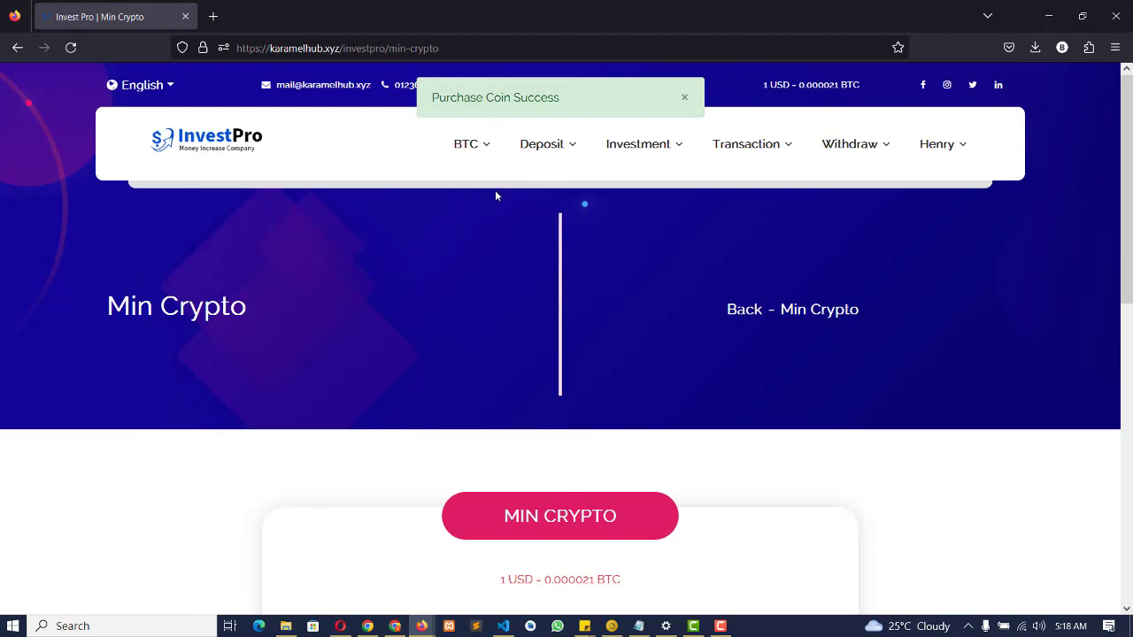
{"action": "scroll", "coordinate": [495, 191], "scroll_direction": "down", "scroll_amount": 4}
{"action": "scroll", "coordinate": [495, 197], "scroll_direction": "down", "scroll_amount": 2}
{"action": "scroll", "coordinate": [498, 196], "scroll_direction": "up", "scroll_amount": 6}
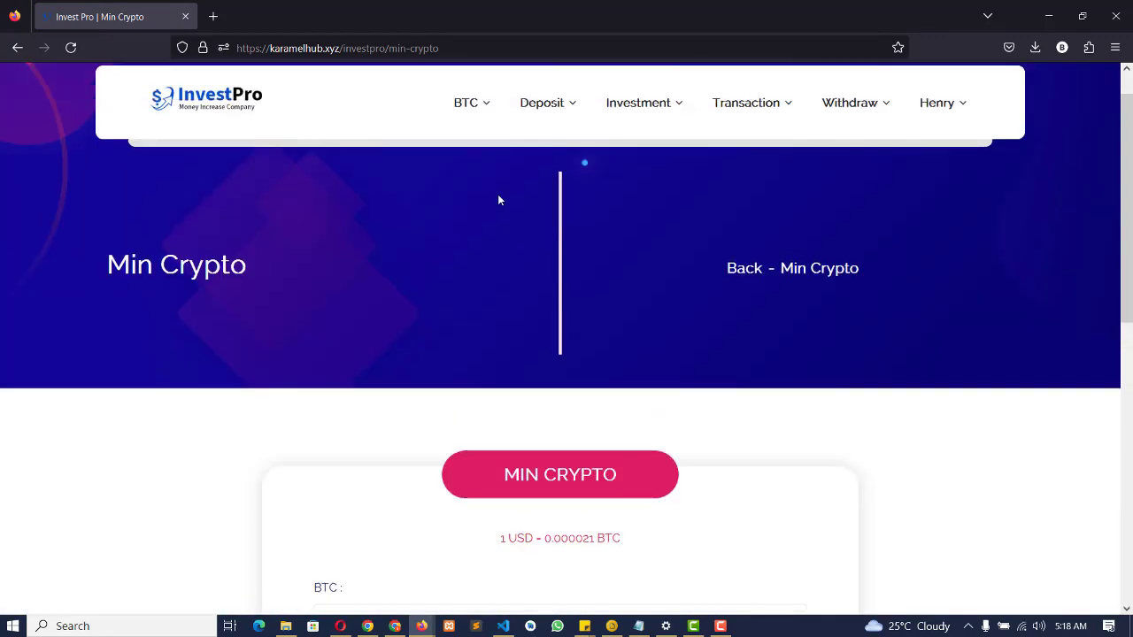
{"action": "mouse_move", "coordinate": [743, 150]}
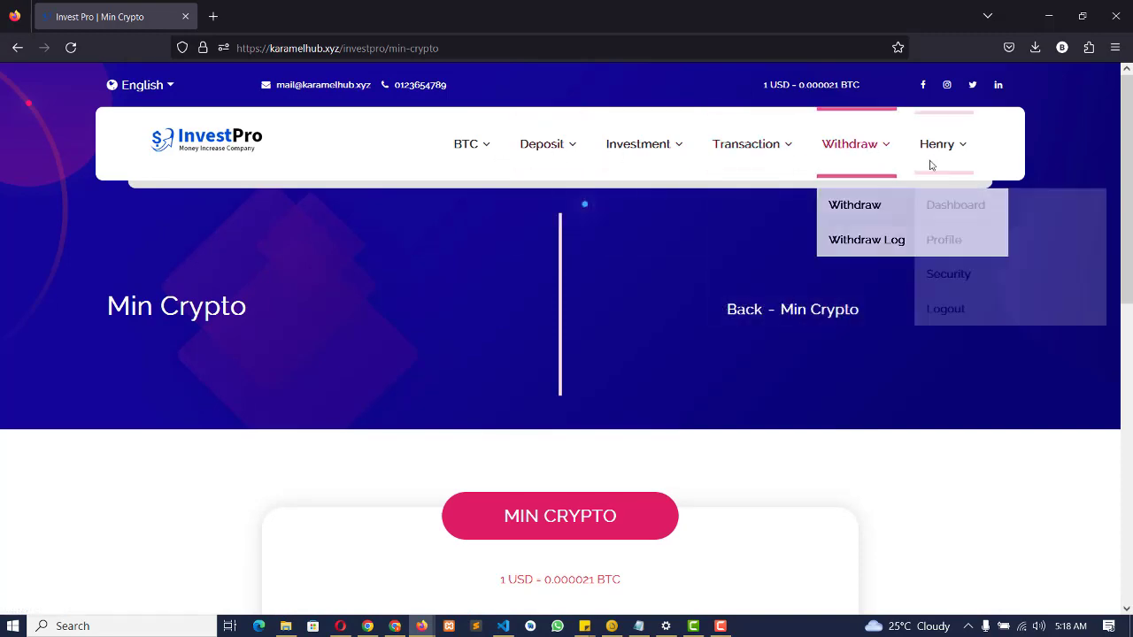
On the dashboard, check the 4453.66666667 USD current balance and scroll the statistics cards
{"action": "left_click", "coordinate": [940, 201]}
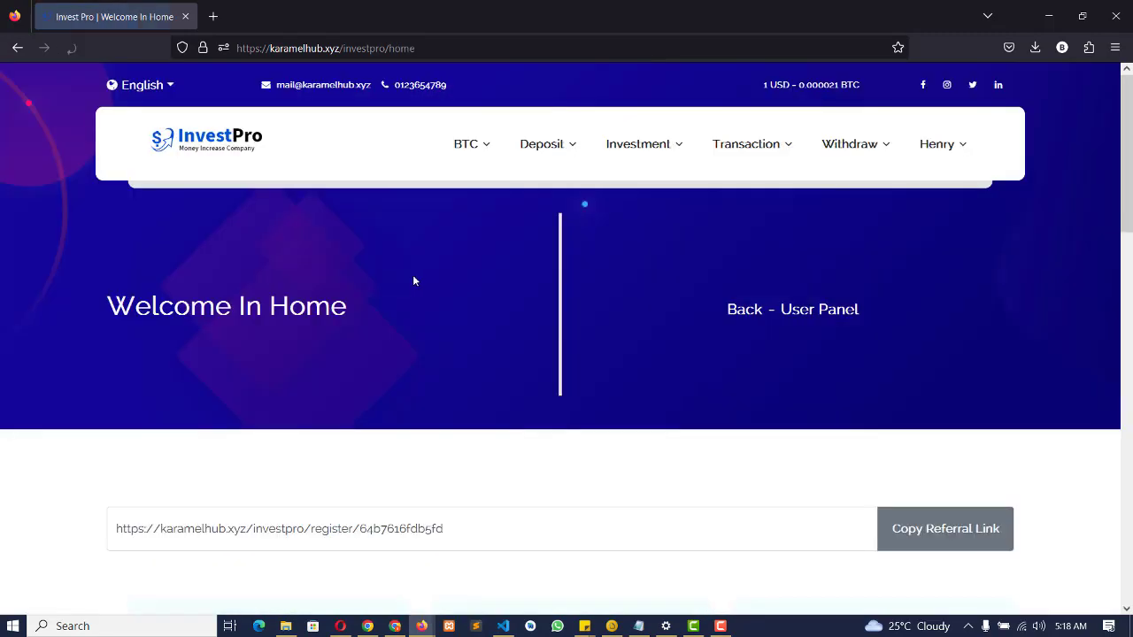
{"action": "scroll", "coordinate": [412, 274], "scroll_direction": "down", "scroll_amount": 5}
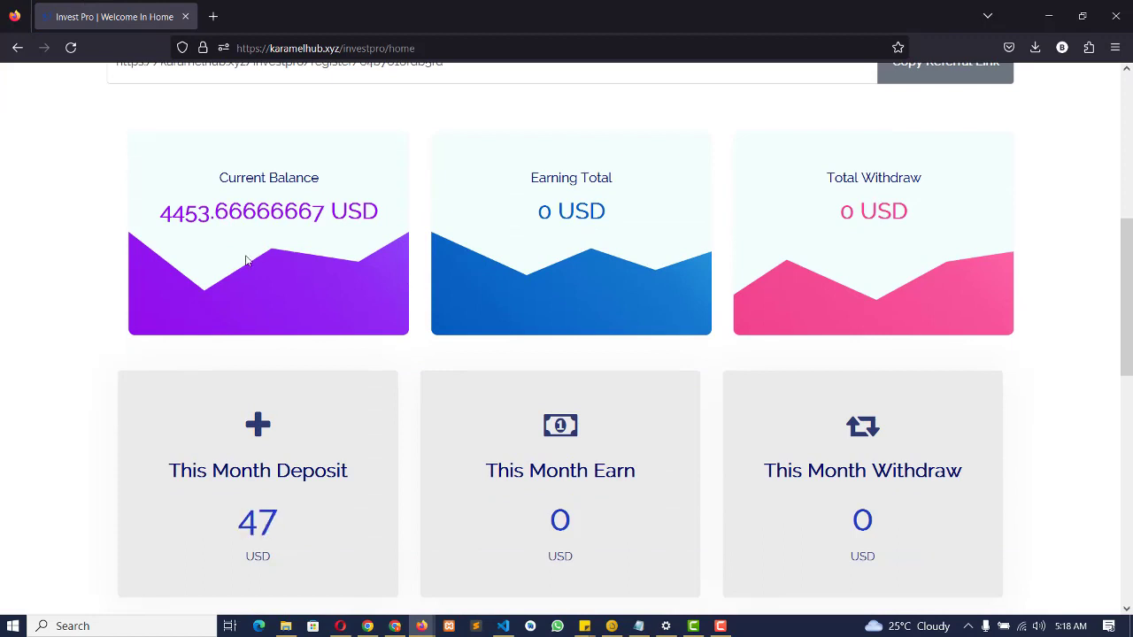
{"action": "left_click_drag", "start_coordinate": [161, 240], "coordinate": [384, 238]}
{"action": "left_click", "coordinate": [540, 253]}
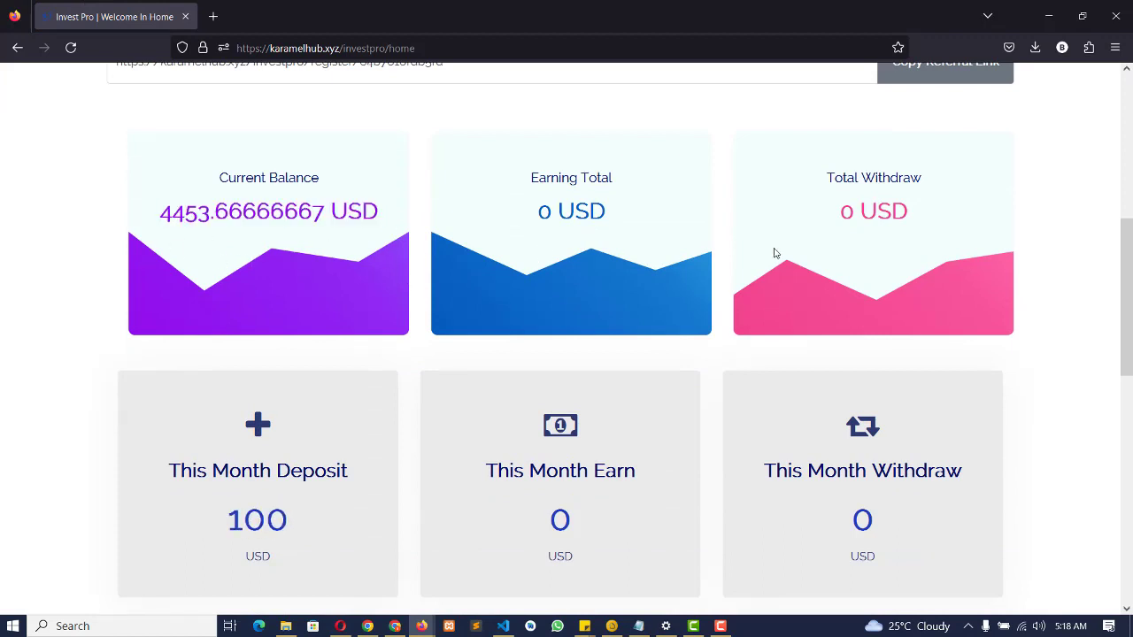
{"action": "scroll", "coordinate": [775, 253], "scroll_direction": "down", "scroll_amount": 2}
{"action": "scroll", "coordinate": [552, 370], "scroll_direction": "down", "scroll_amount": 1}
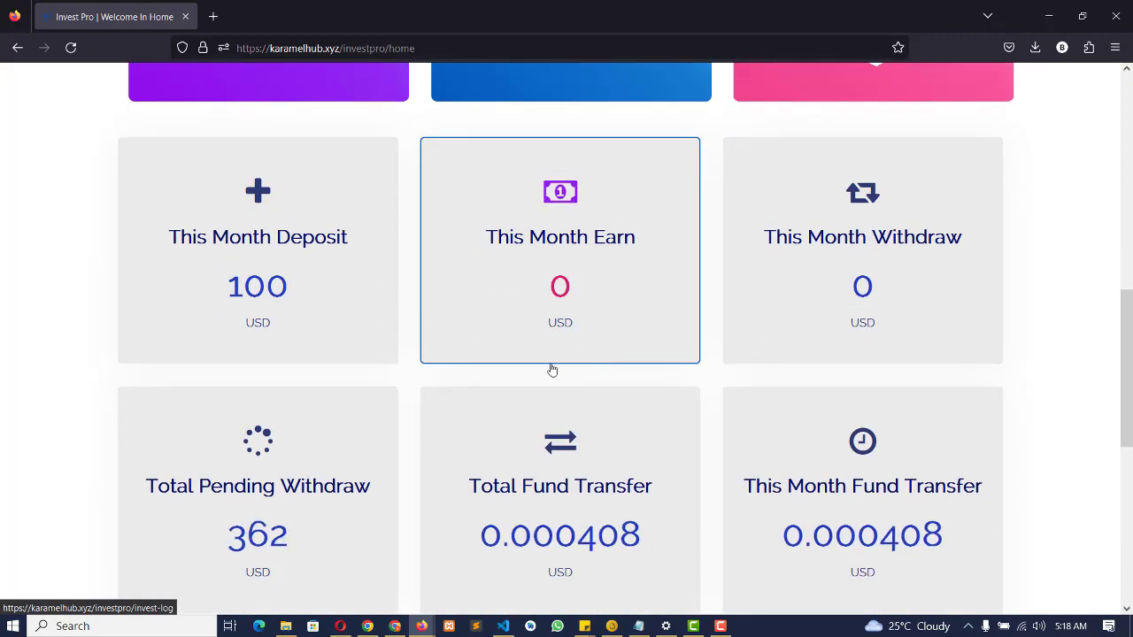
{"action": "scroll", "coordinate": [552, 370], "scroll_direction": "down", "scroll_amount": 2}
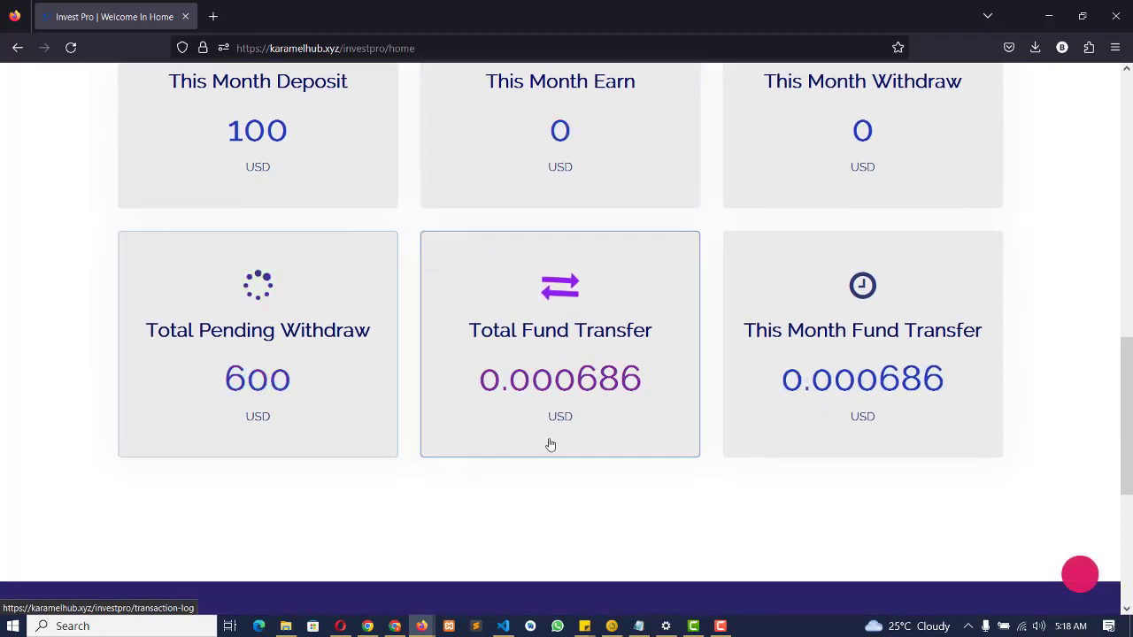
{"action": "scroll", "coordinate": [493, 472], "scroll_direction": "down", "scroll_amount": 2}
{"action": "scroll", "coordinate": [495, 469], "scroll_direction": "up", "scroll_amount": 10}
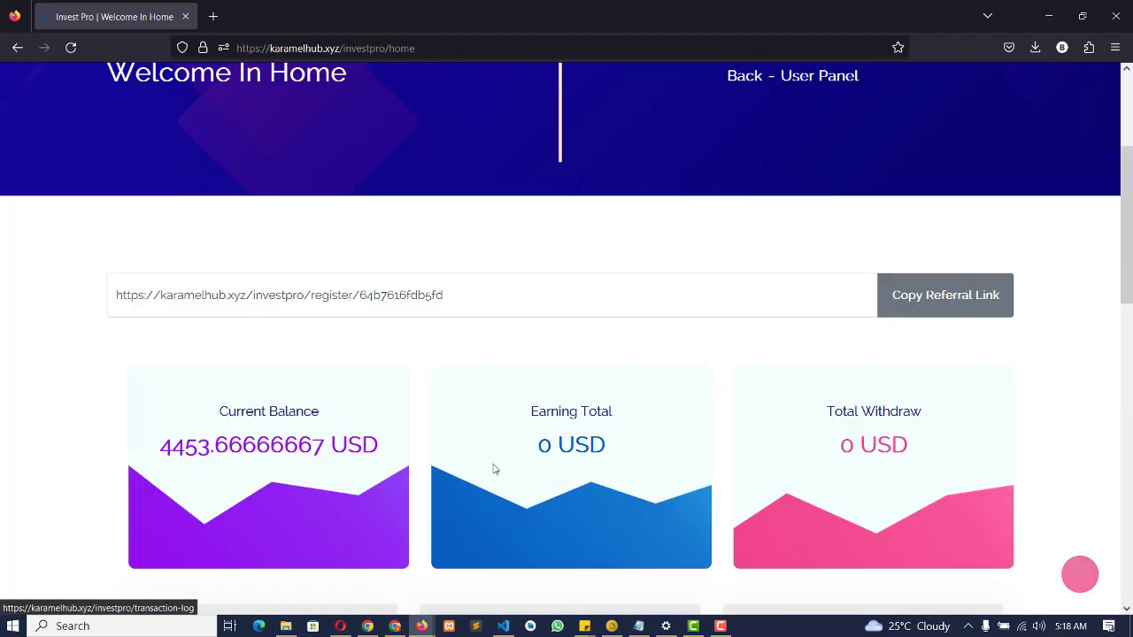
{"action": "scroll", "coordinate": [495, 469], "scroll_direction": "up", "scroll_amount": 3}
{"action": "mouse_move", "coordinate": [472, 145]}
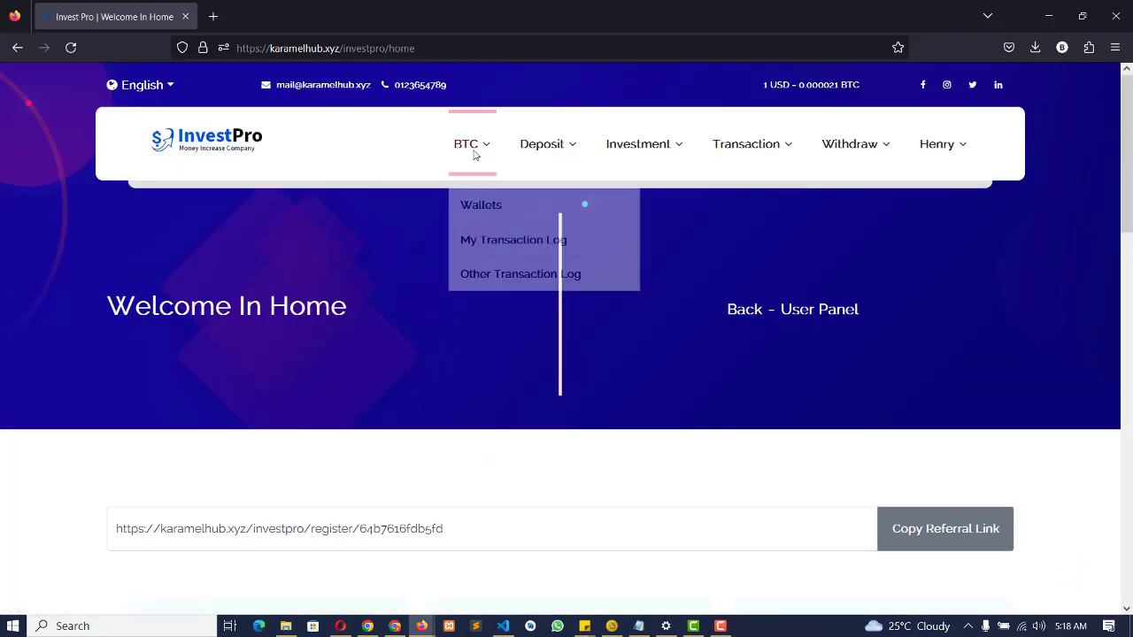
{"action": "left_click", "coordinate": [485, 213]}
{"action": "scroll", "coordinate": [483, 265], "scroll_direction": "down", "scroll_amount": 5}
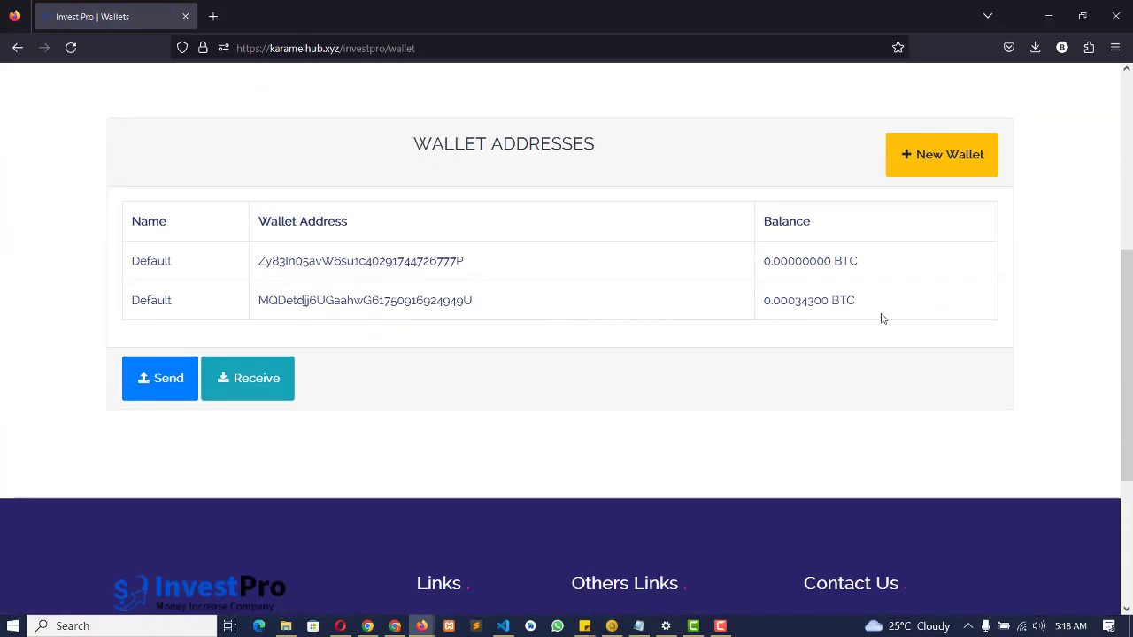
{"action": "left_click_drag", "start_coordinate": [882, 319], "coordinate": [105, 227]}
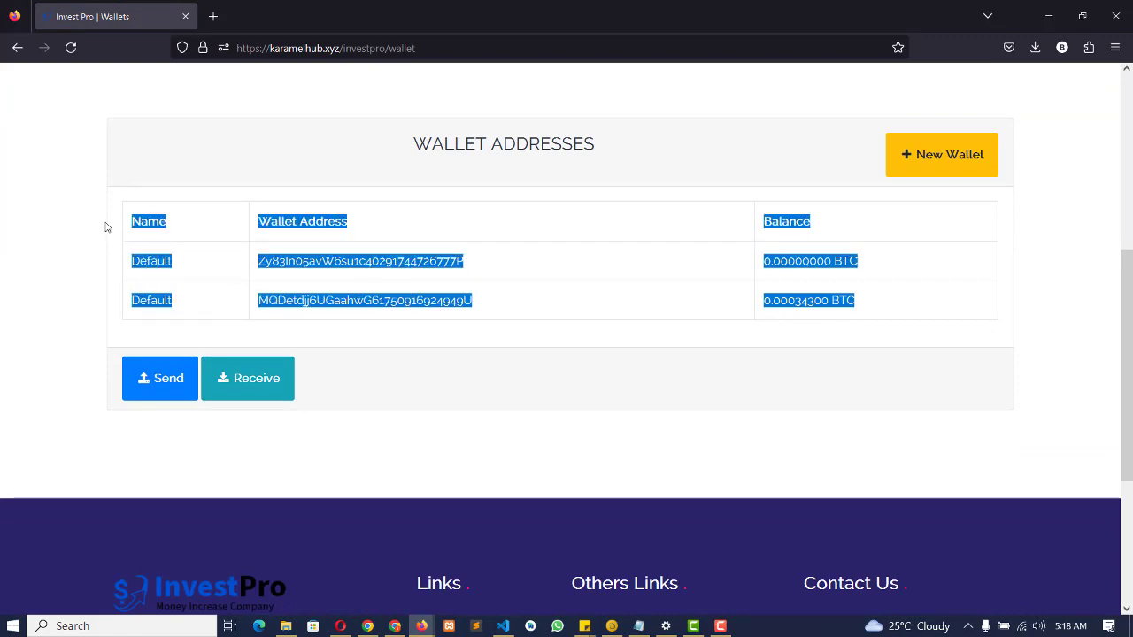
{"action": "left_click", "coordinate": [102, 221]}
{"action": "scroll", "coordinate": [381, 261], "scroll_direction": "up", "scroll_amount": 4}
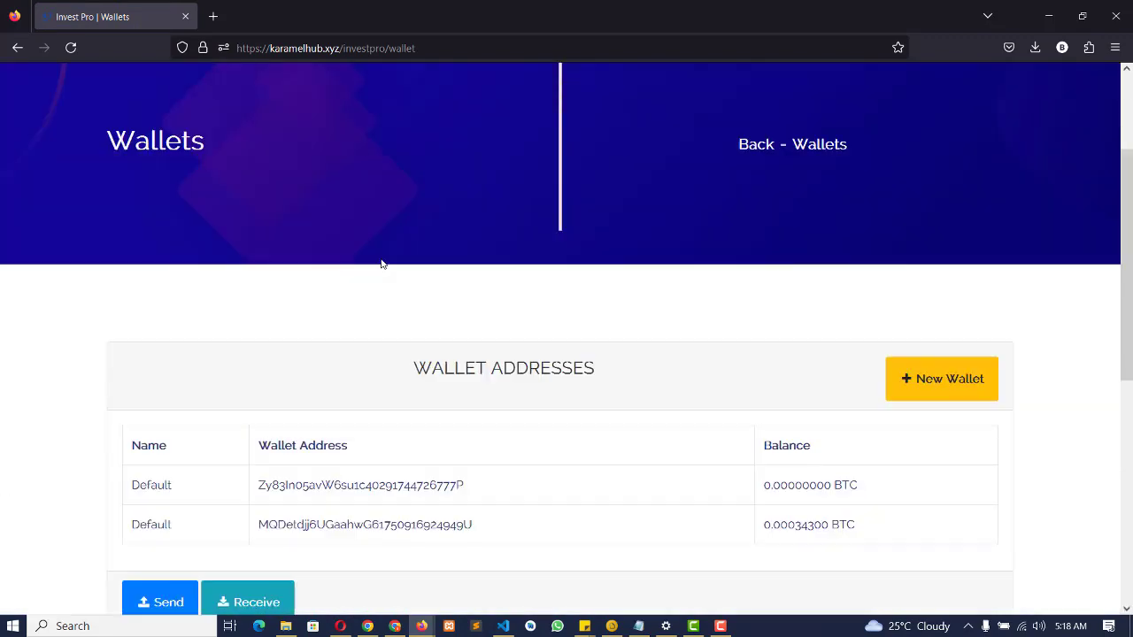
{"action": "scroll", "coordinate": [382, 260], "scroll_direction": "down", "scroll_amount": 3}
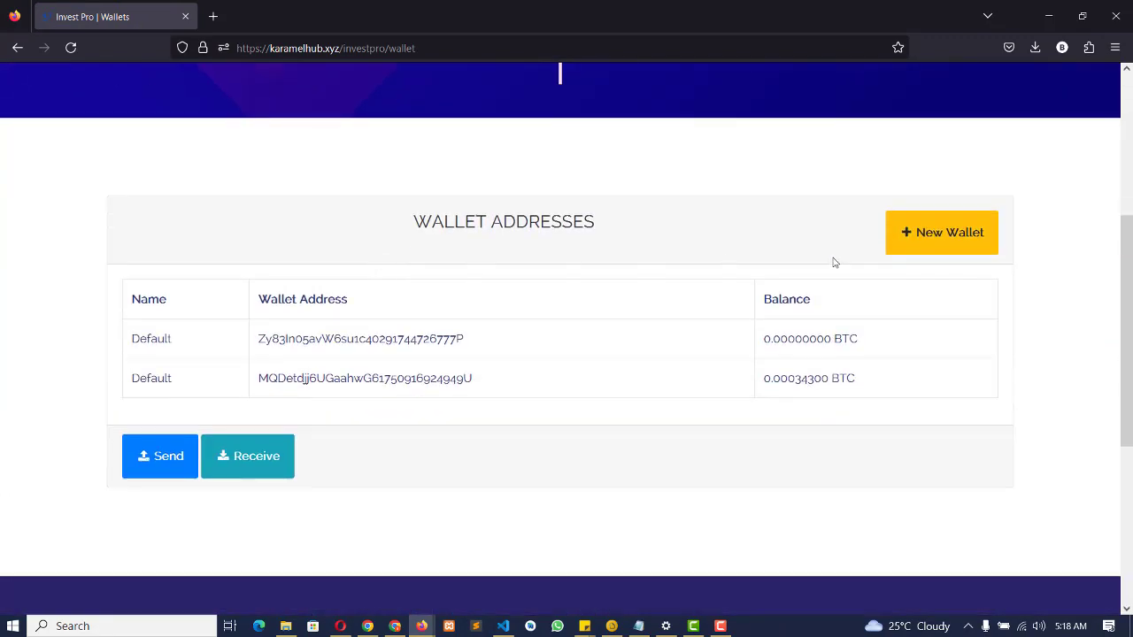
{"action": "left_click", "coordinate": [917, 243]}
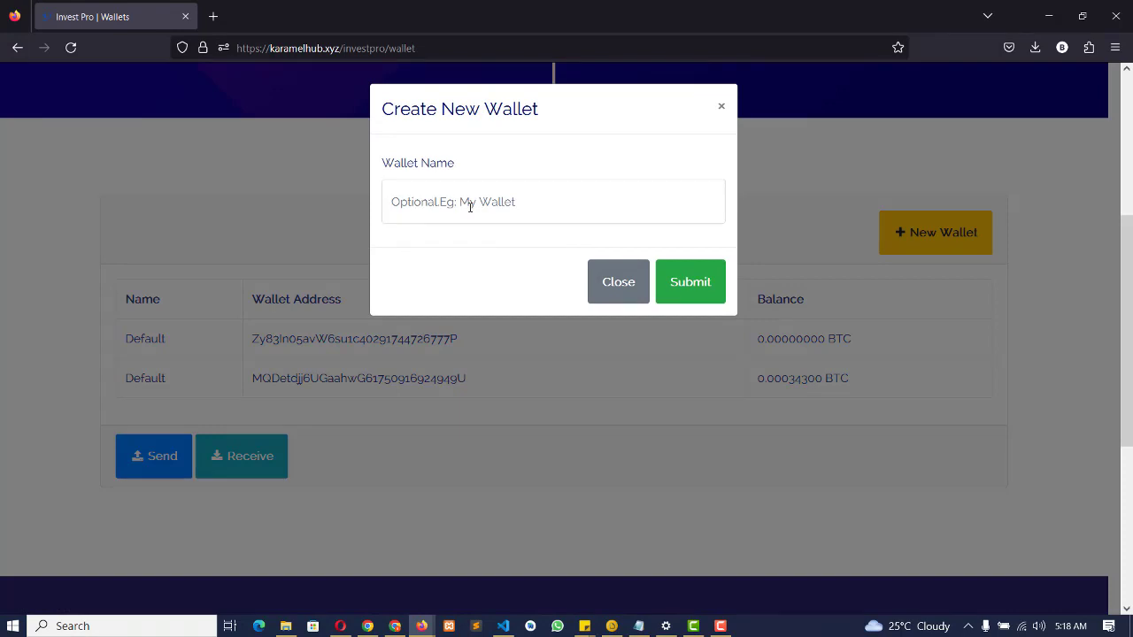
{"action": "left_click", "coordinate": [720, 113]}
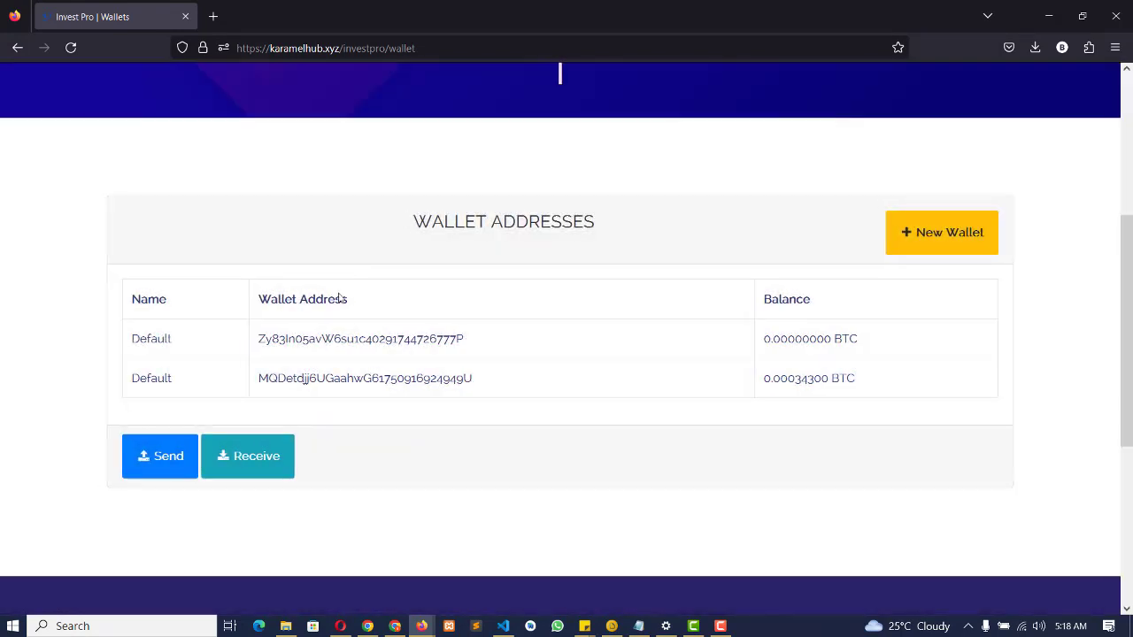
{"action": "left_click_drag", "start_coordinate": [257, 339], "coordinate": [241, 387]}
{"action": "left_click", "coordinate": [484, 386]}
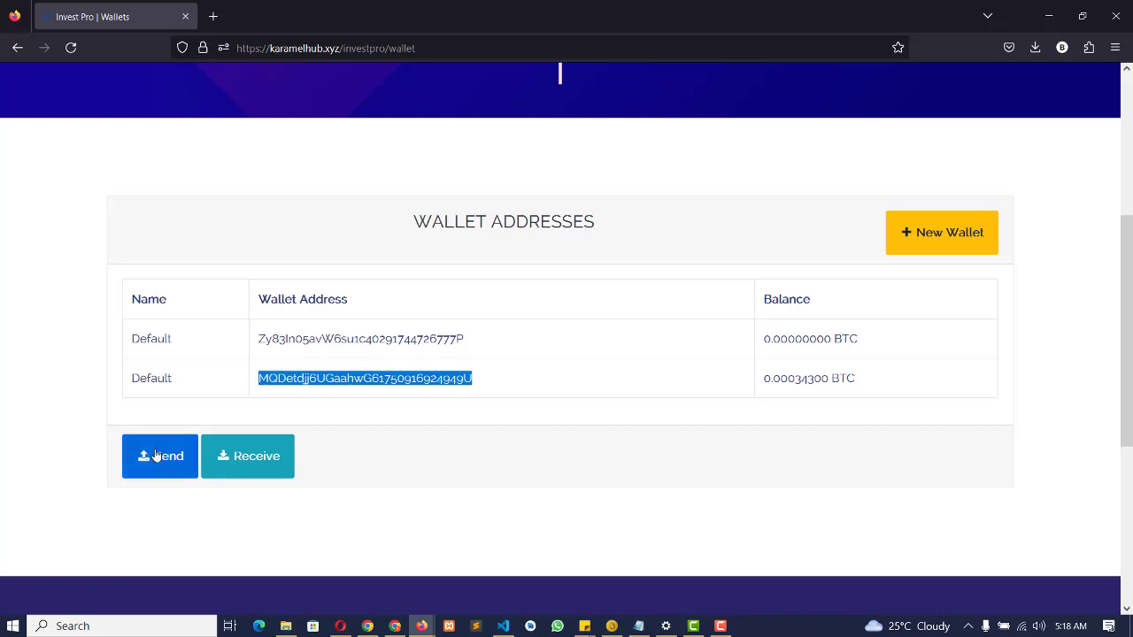
{"action": "left_click", "coordinate": [154, 455]}
{"action": "left_click", "coordinate": [435, 211]}
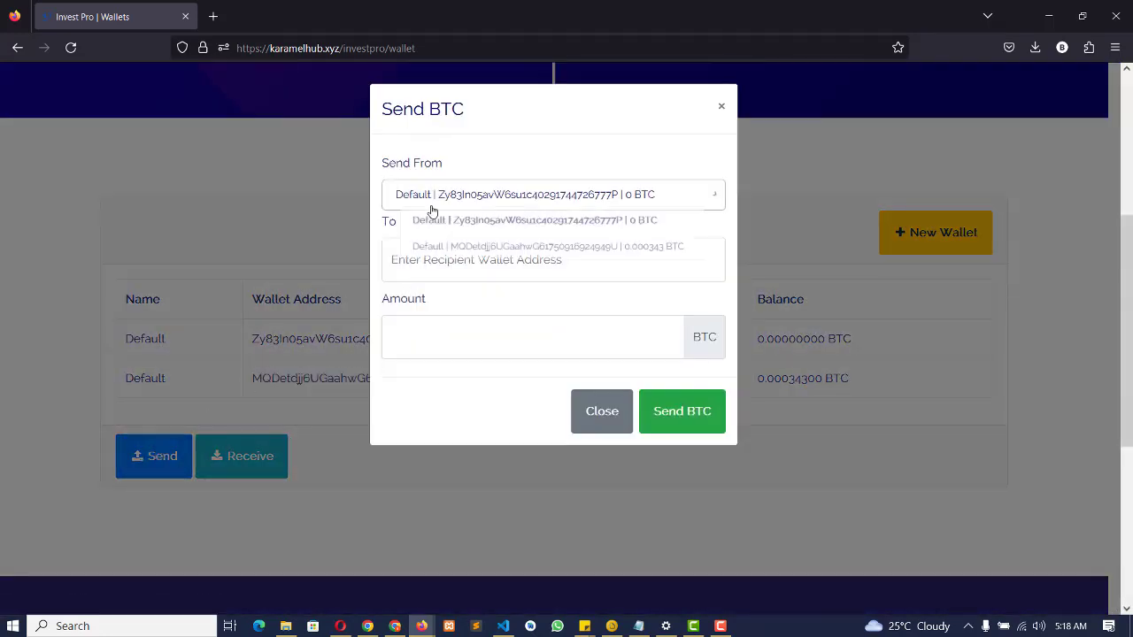
{"action": "left_click", "coordinate": [438, 212]}
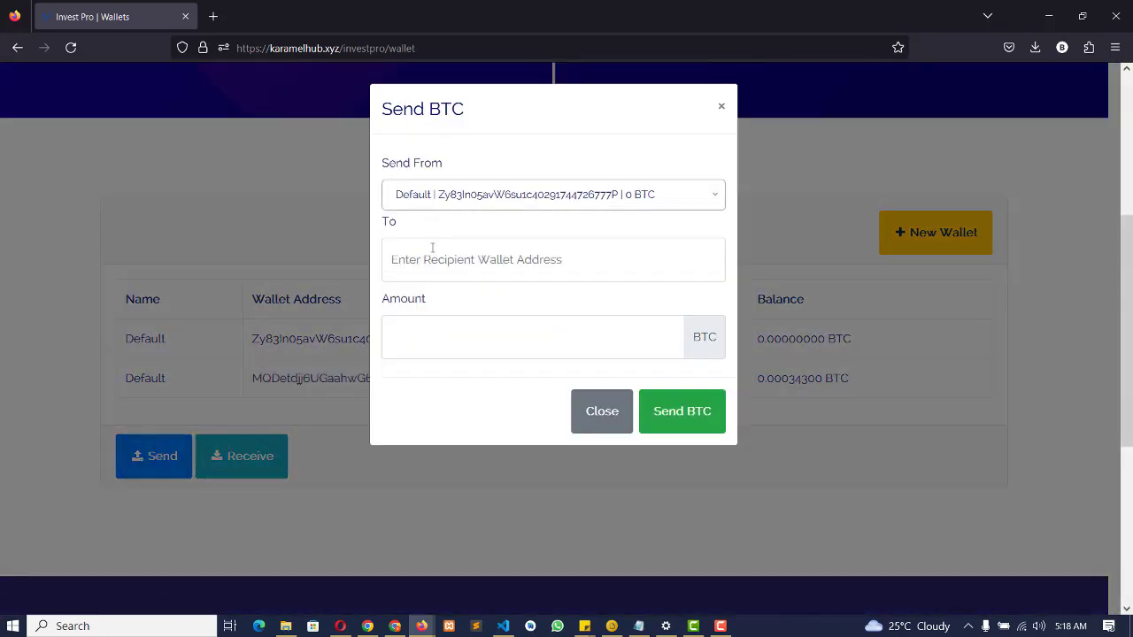
{"action": "left_click", "coordinate": [478, 211]}
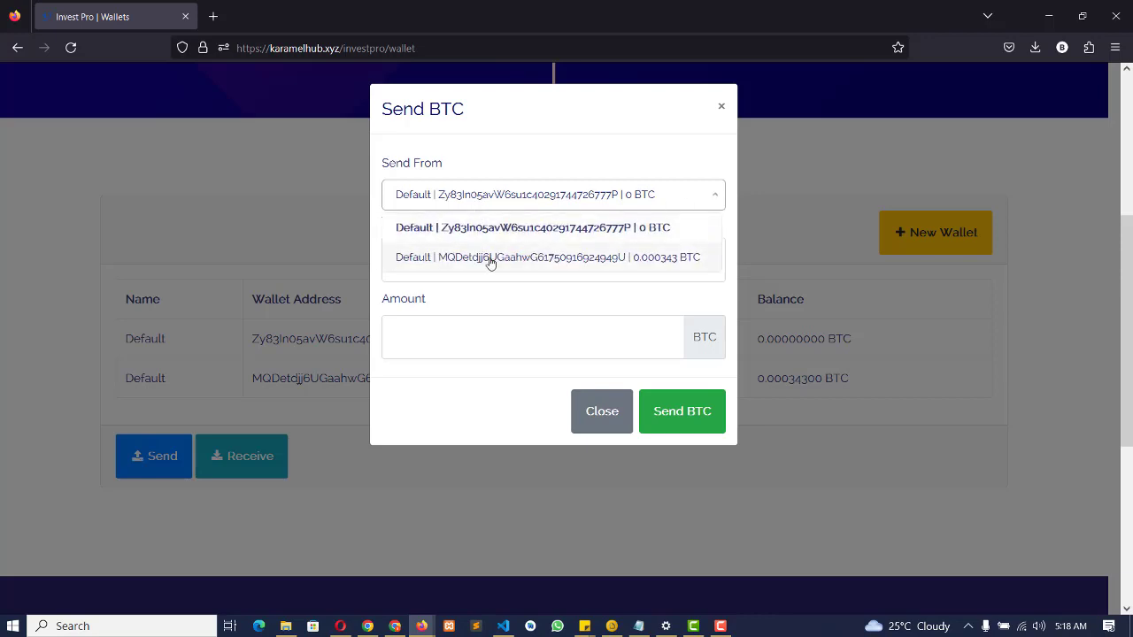
{"action": "left_click", "coordinate": [505, 258]}
{"action": "left_click", "coordinate": [466, 211]}
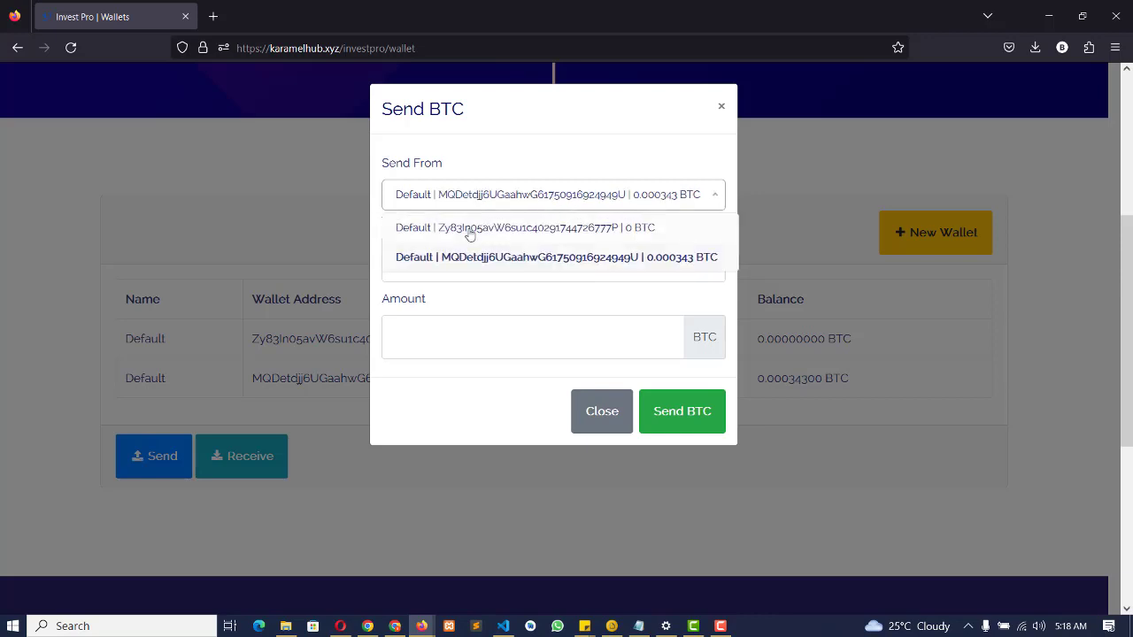
{"action": "left_click", "coordinate": [453, 260]}
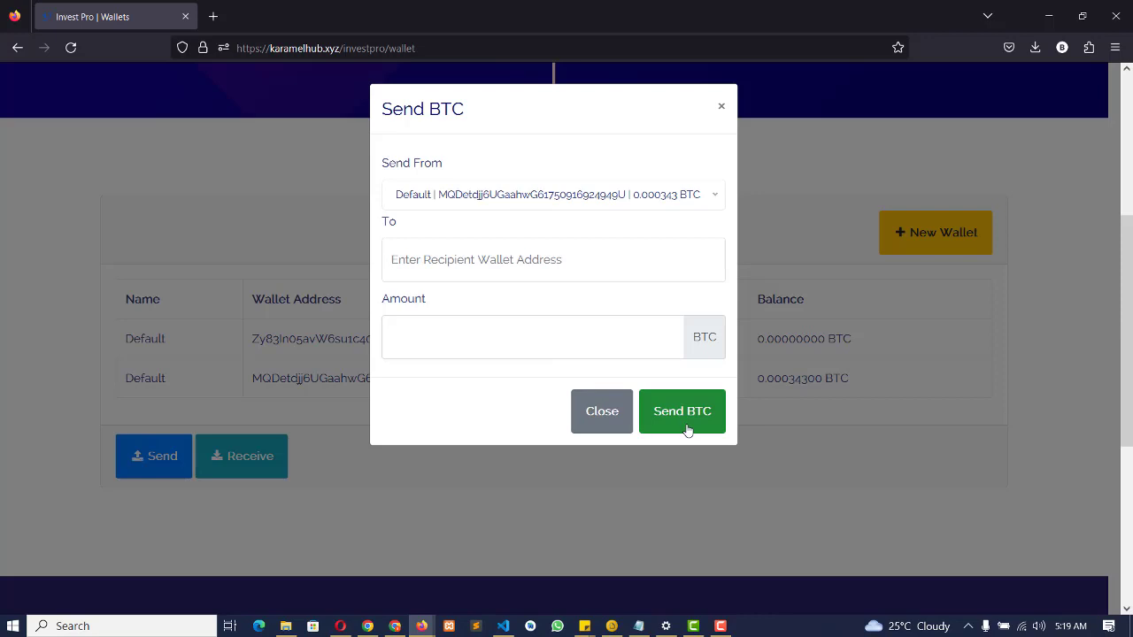
{"action": "left_click", "coordinate": [721, 109]}
{"action": "scroll", "coordinate": [634, 295], "scroll_direction": "down", "scroll_amount": 3}
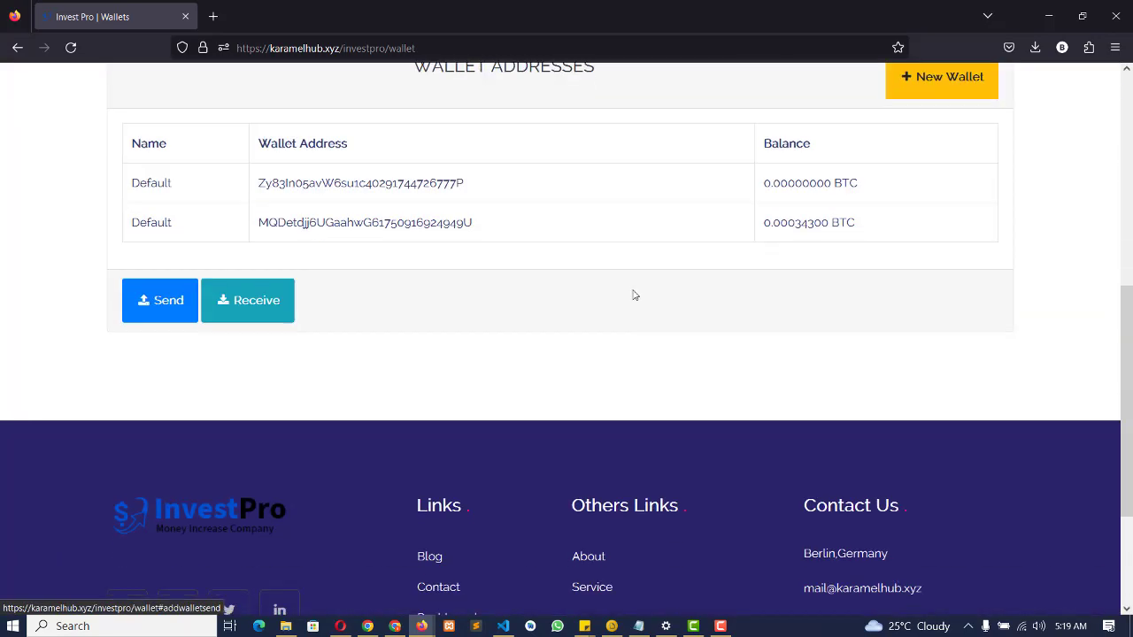
{"action": "scroll", "coordinate": [634, 295], "scroll_direction": "up", "scroll_amount": 3}
Open the BTC Receive form, pick the second Default wallet, then close it without submitting
{"action": "left_click", "coordinate": [271, 467]}
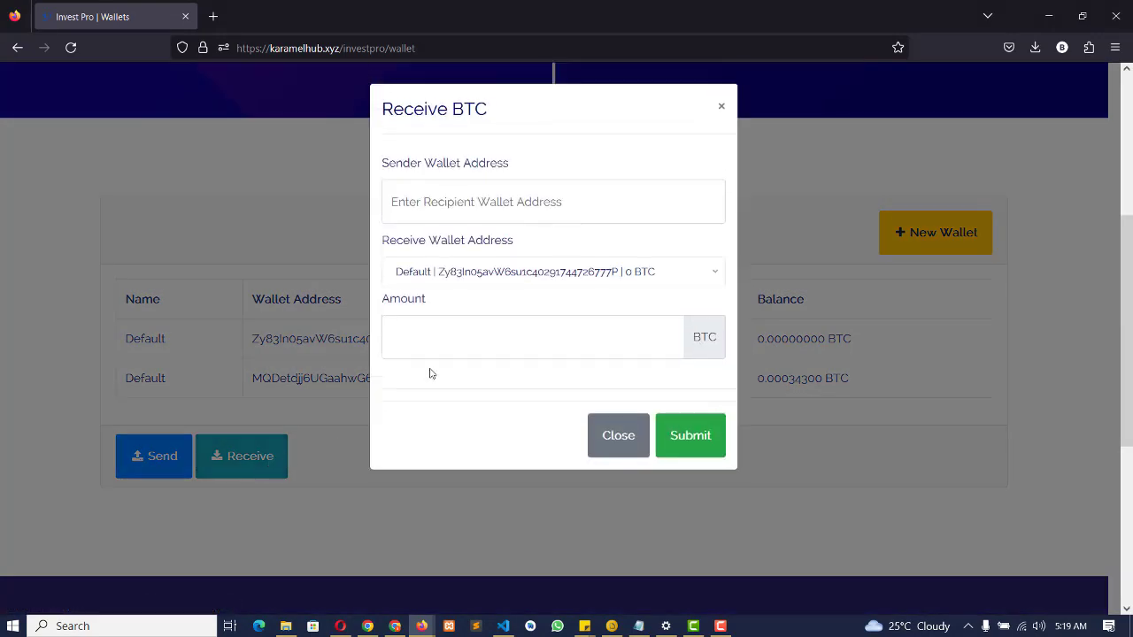
{"action": "left_click", "coordinate": [447, 202]}
{"action": "left_click", "coordinate": [482, 276]}
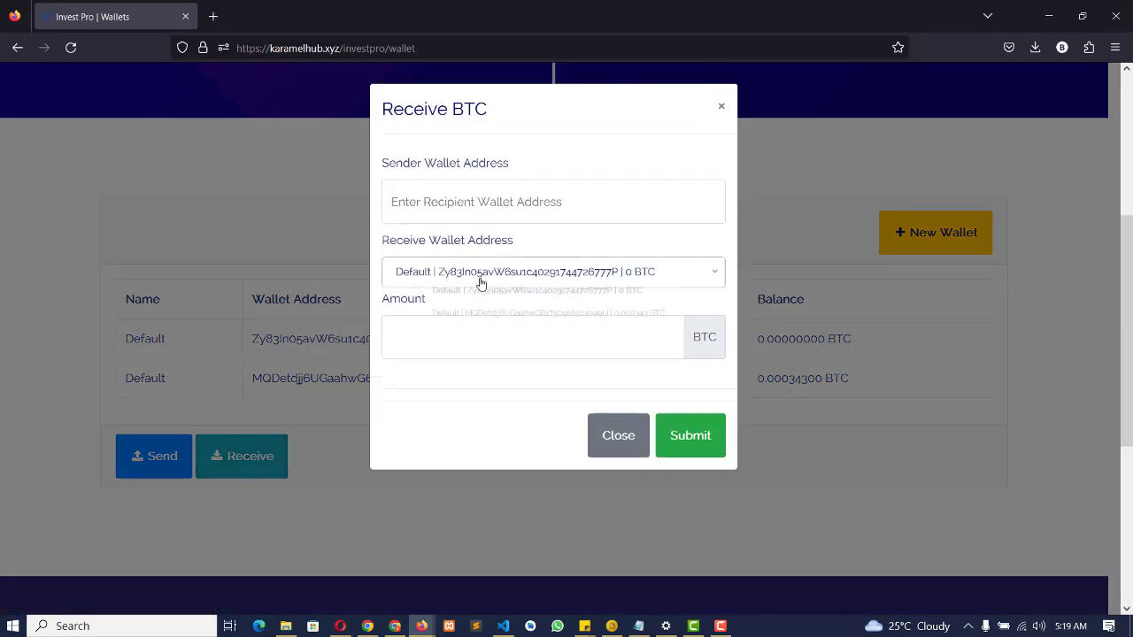
{"action": "left_click", "coordinate": [485, 334]}
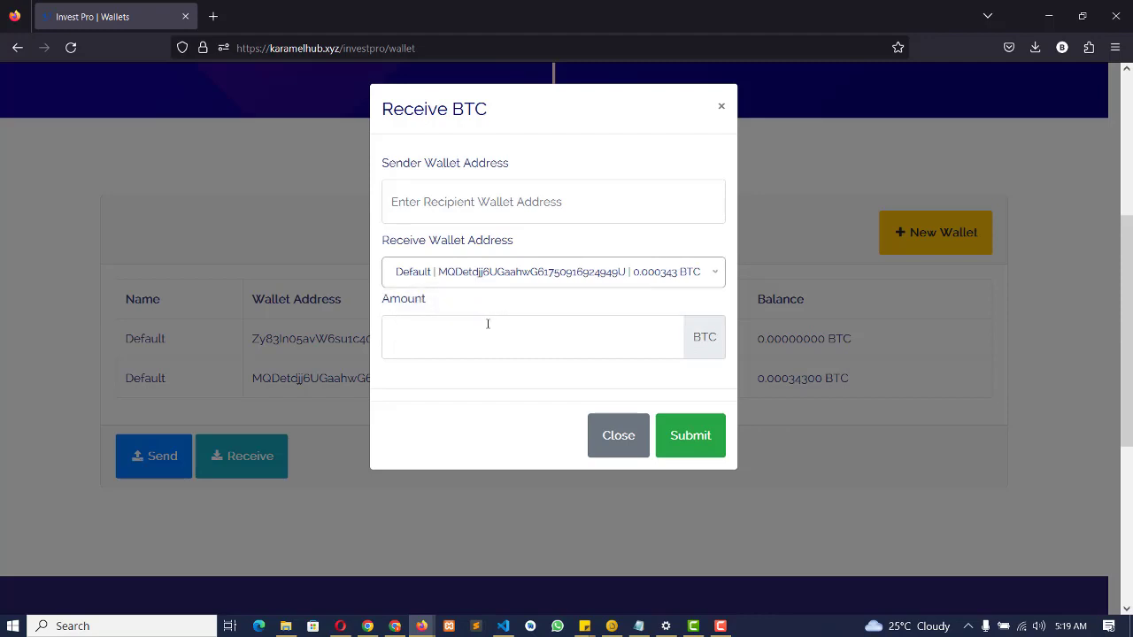
{"action": "left_click", "coordinate": [489, 331]}
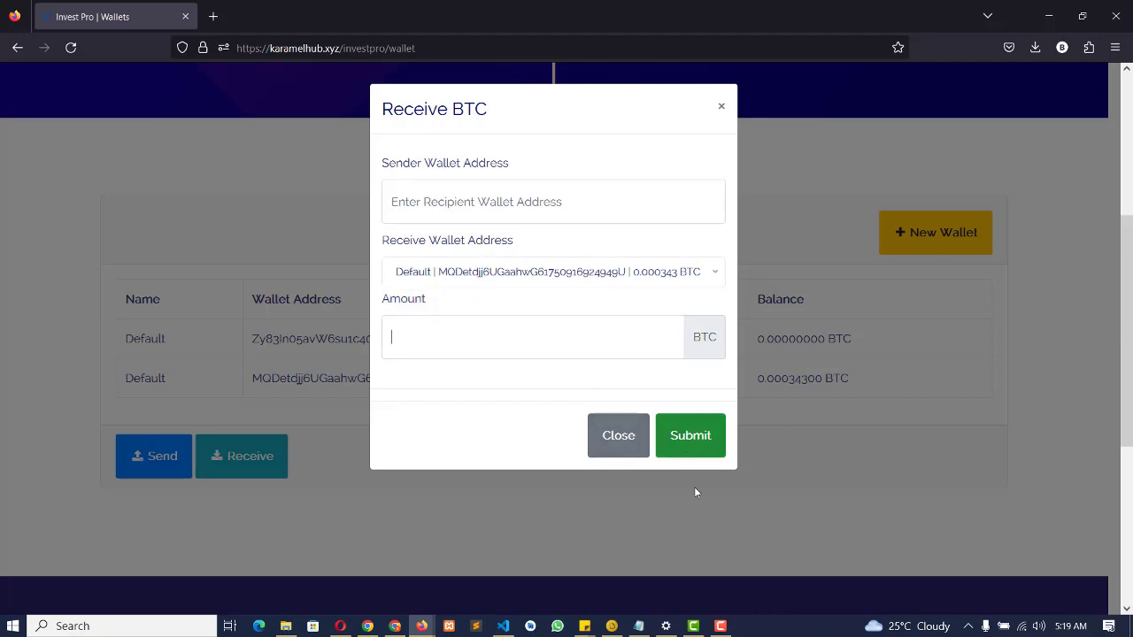
{"action": "left_click", "coordinate": [721, 107]}
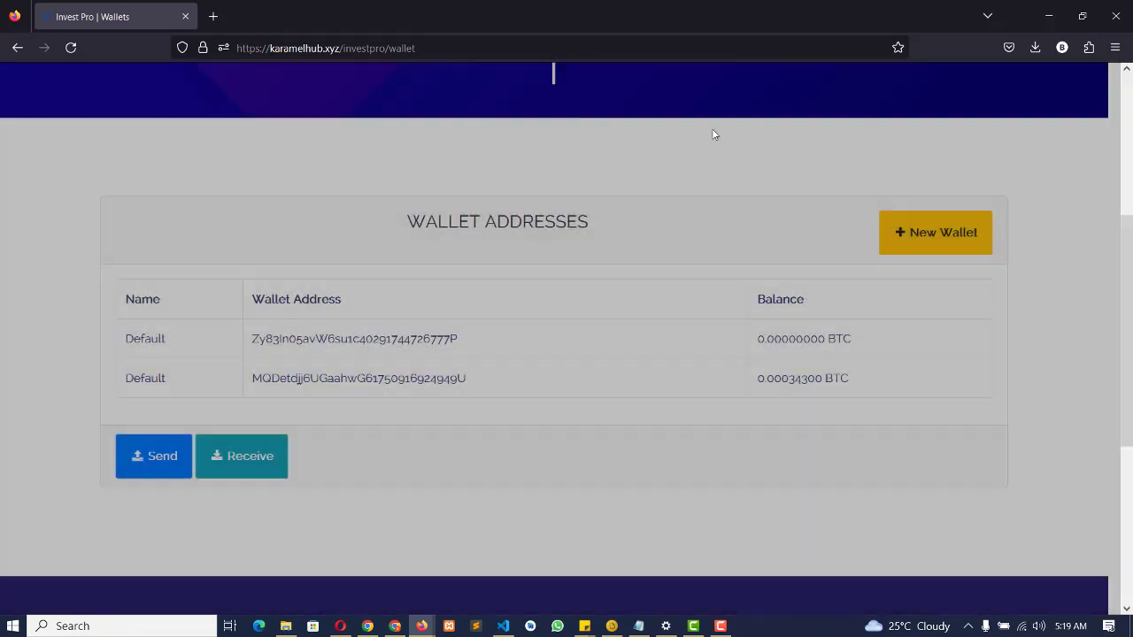
{"action": "scroll", "coordinate": [680, 165], "scroll_direction": "up", "scroll_amount": 5}
Open the profile editing page and set the gender to Men
{"action": "mouse_move", "coordinate": [684, 175]}
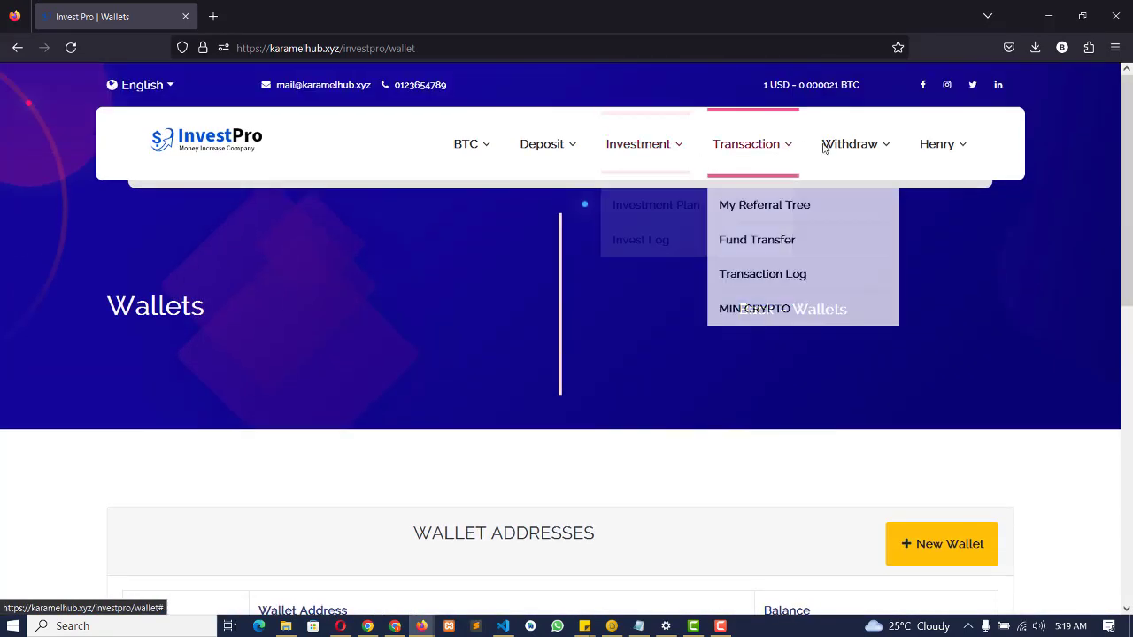
{"action": "mouse_move", "coordinate": [940, 149]}
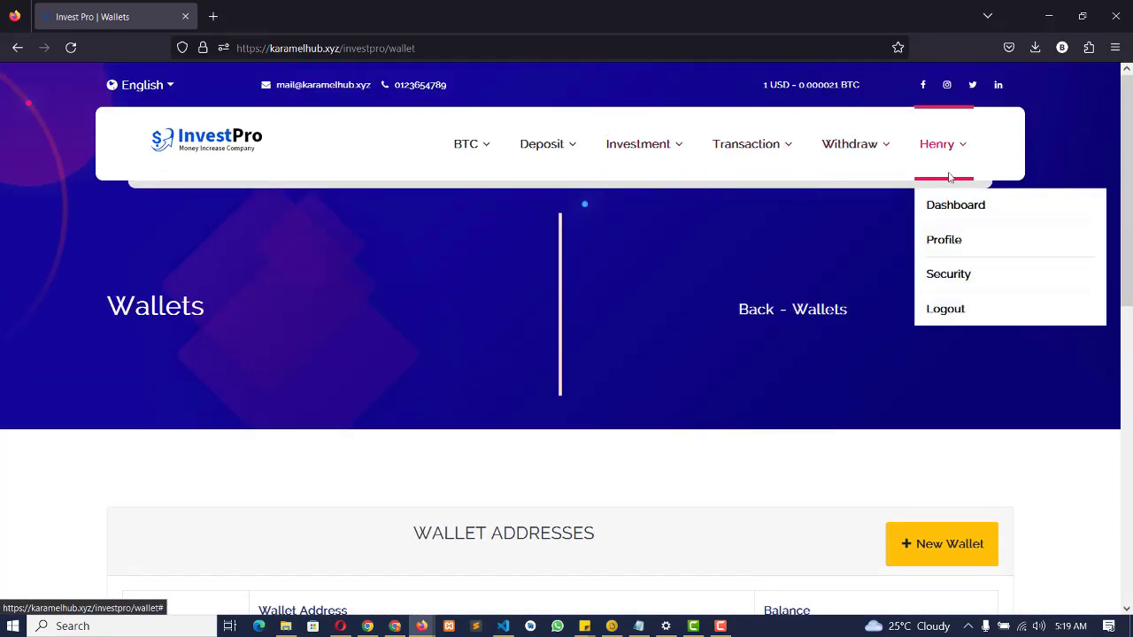
{"action": "left_click", "coordinate": [944, 240]}
{"action": "scroll", "coordinate": [444, 295], "scroll_direction": "down", "scroll_amount": 1}
{"action": "scroll", "coordinate": [443, 298], "scroll_direction": "down", "scroll_amount": 3}
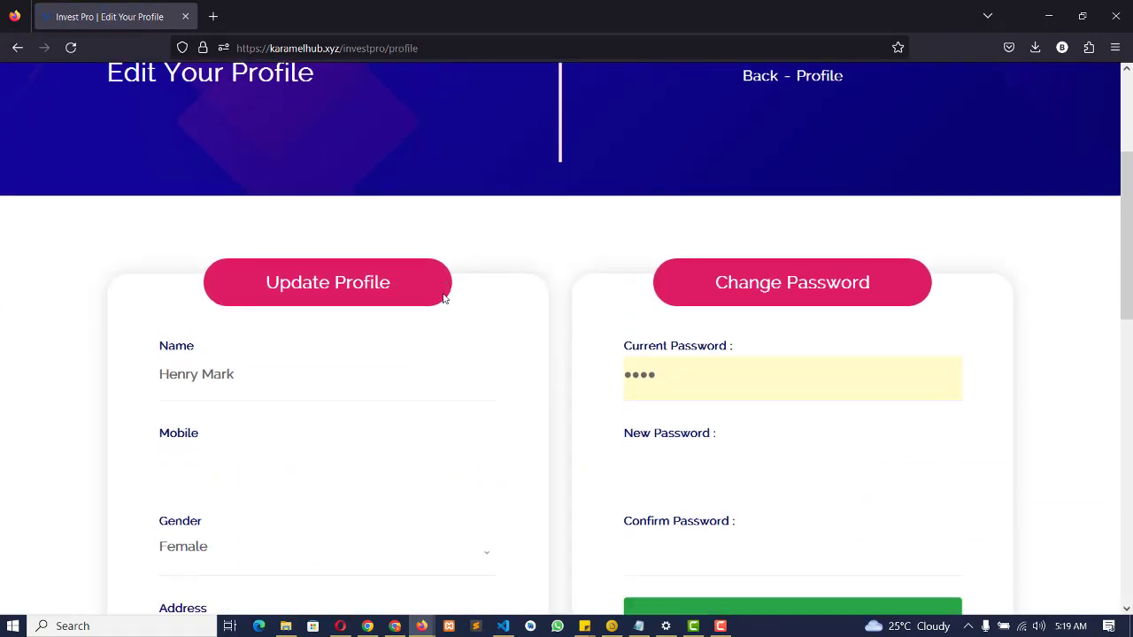
{"action": "left_click", "coordinate": [236, 329]}
{"action": "scroll", "coordinate": [256, 284], "scroll_direction": "down", "scroll_amount": 3}
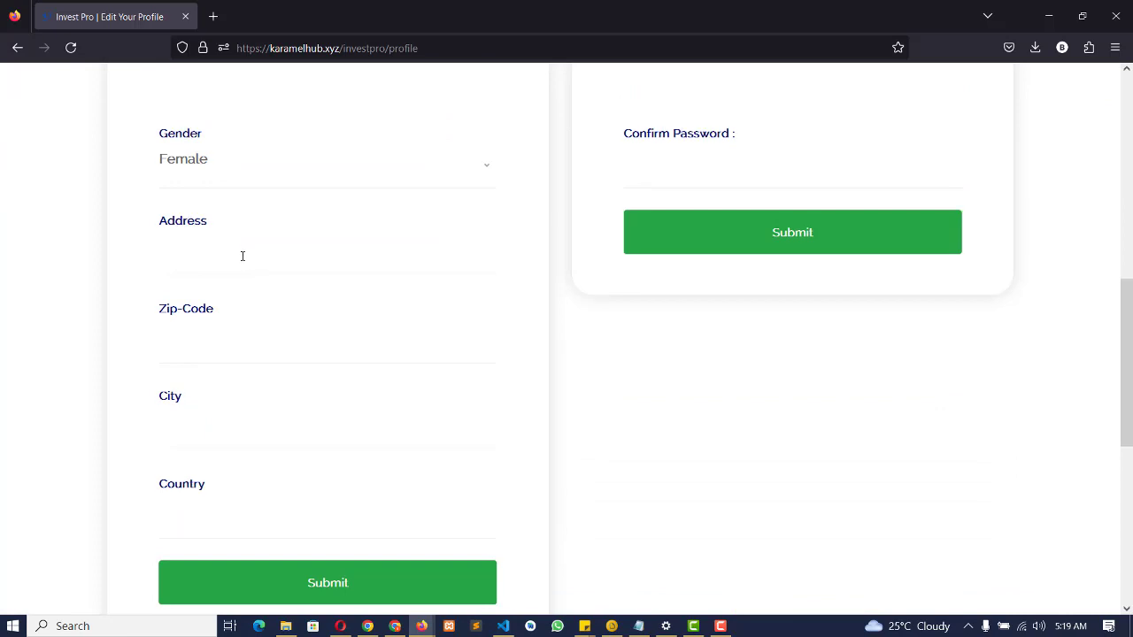
{"action": "scroll", "coordinate": [245, 270], "scroll_direction": "up", "scroll_amount": 3}
{"action": "left_click", "coordinate": [193, 394]}
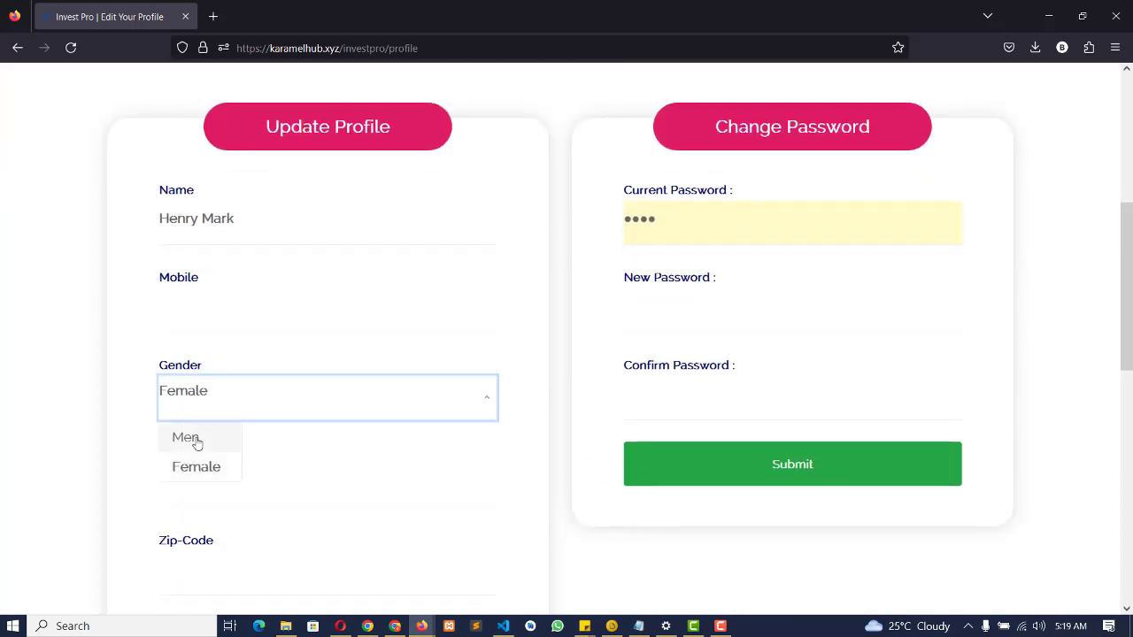
{"action": "left_click", "coordinate": [188, 436]}
Fill in the mobile number, street address and zip code
{"action": "scroll", "coordinate": [266, 390], "scroll_direction": "down", "scroll_amount": 5}
{"action": "scroll", "coordinate": [253, 346], "scroll_direction": "up", "scroll_amount": 5}
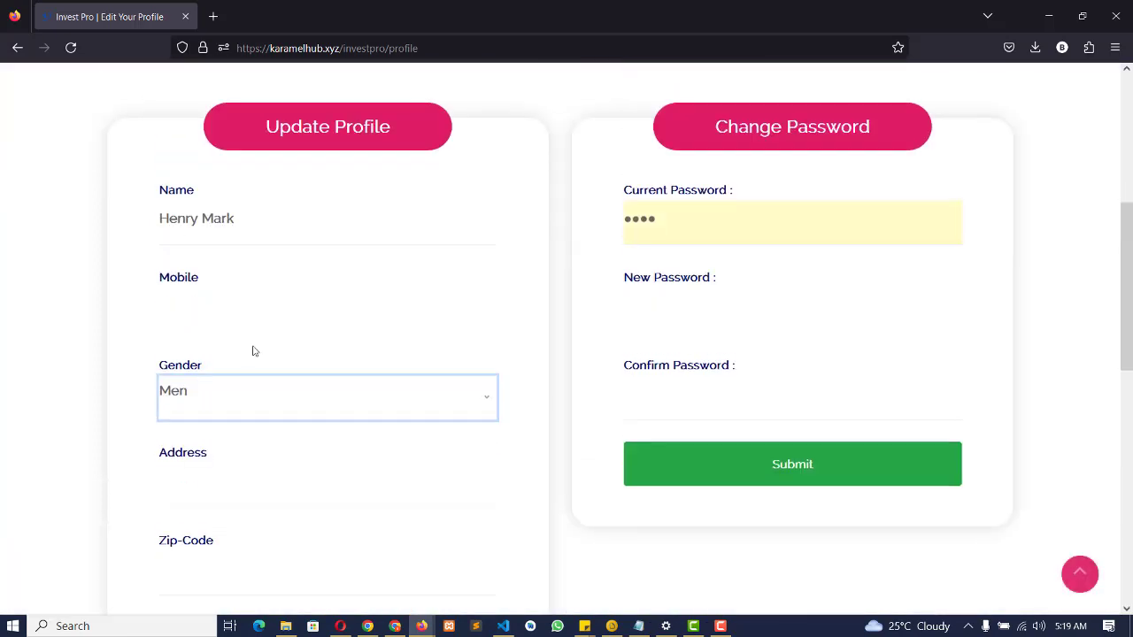
{"action": "left_click", "coordinate": [222, 305]}
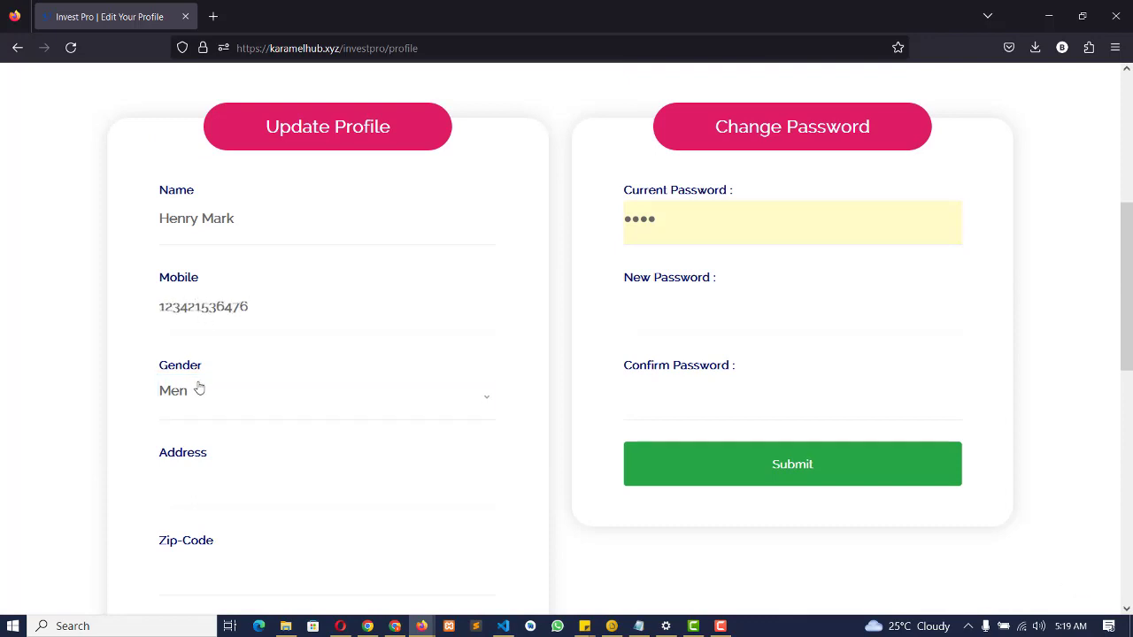
{"action": "scroll", "coordinate": [204, 400], "scroll_direction": "down", "scroll_amount": 1}
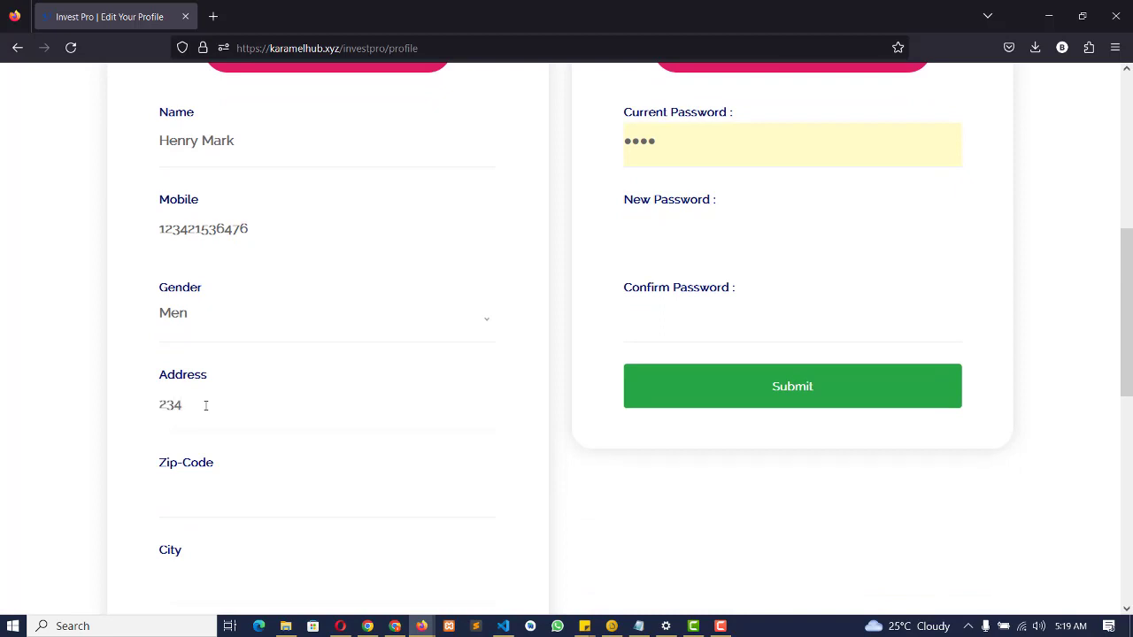
{"action": "left_click", "coordinate": [205, 404]}
{"action": "left_click", "coordinate": [218, 502]}
{"action": "type", "text": "2"}
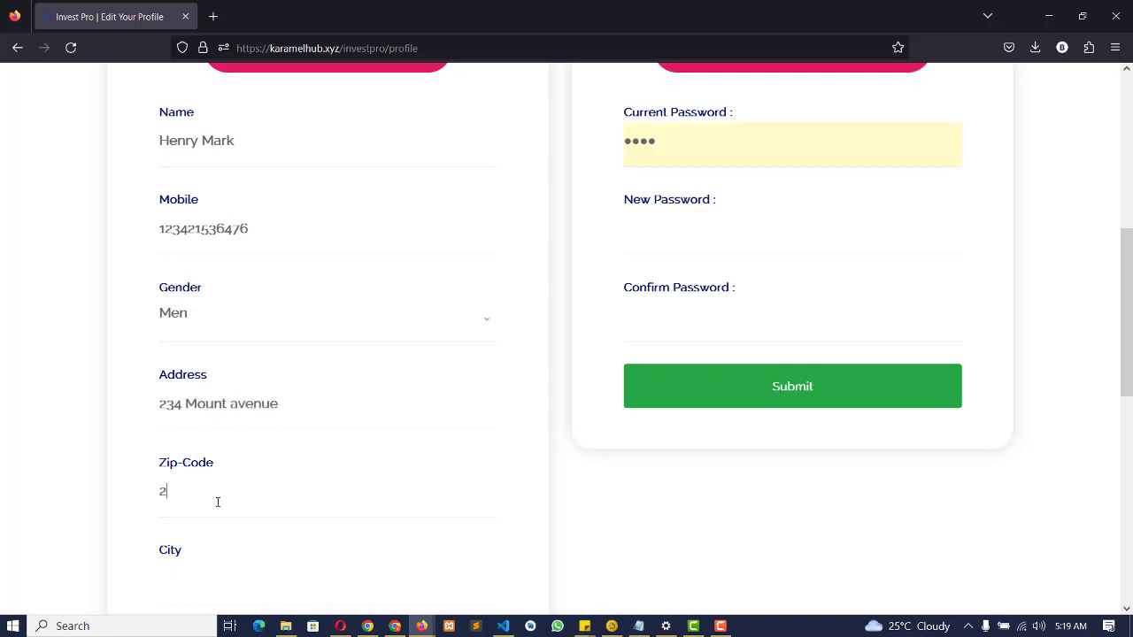
{"action": "type", "text": "34545"}
Enter the city, choose United States of America as the country, and save the profile
{"action": "scroll", "coordinate": [215, 489], "scroll_direction": "down", "scroll_amount": 3}
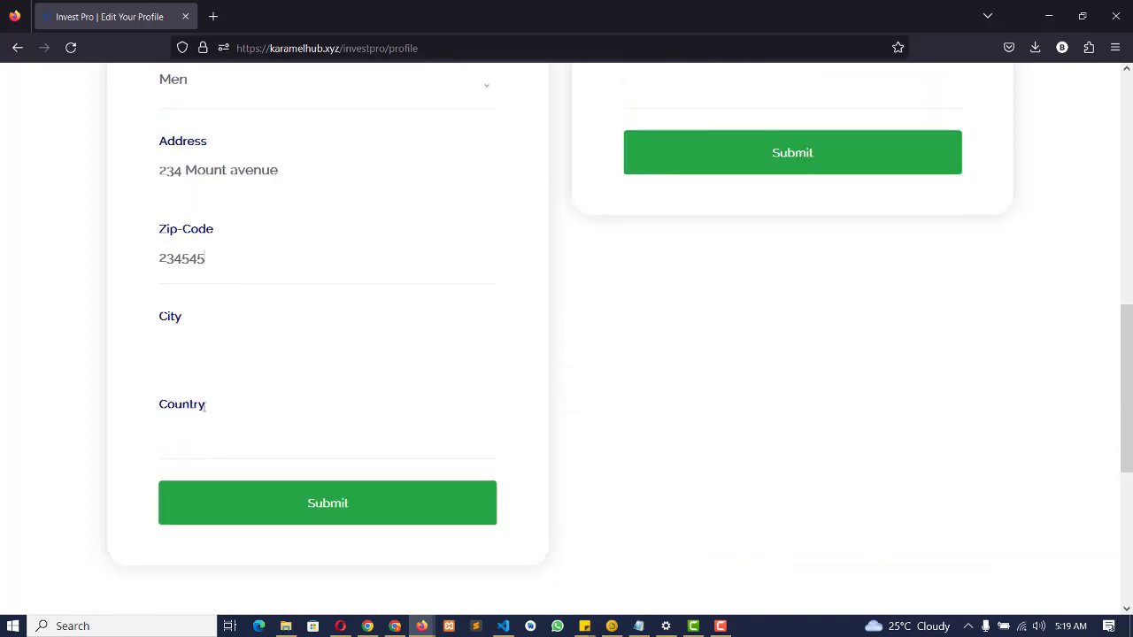
{"action": "left_click", "coordinate": [208, 355]}
{"action": "type", "text": "Los AngelUSA"}
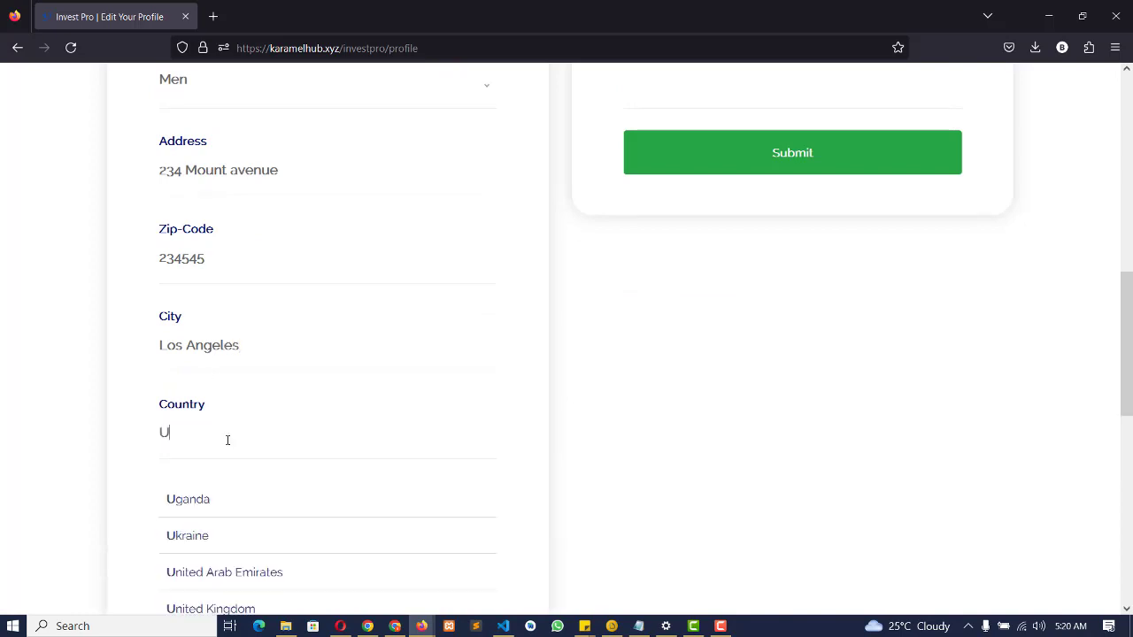
{"action": "key", "text": "BackSpace"}
{"action": "scroll", "coordinate": [235, 522], "scroll_direction": "down", "scroll_amount": 4}
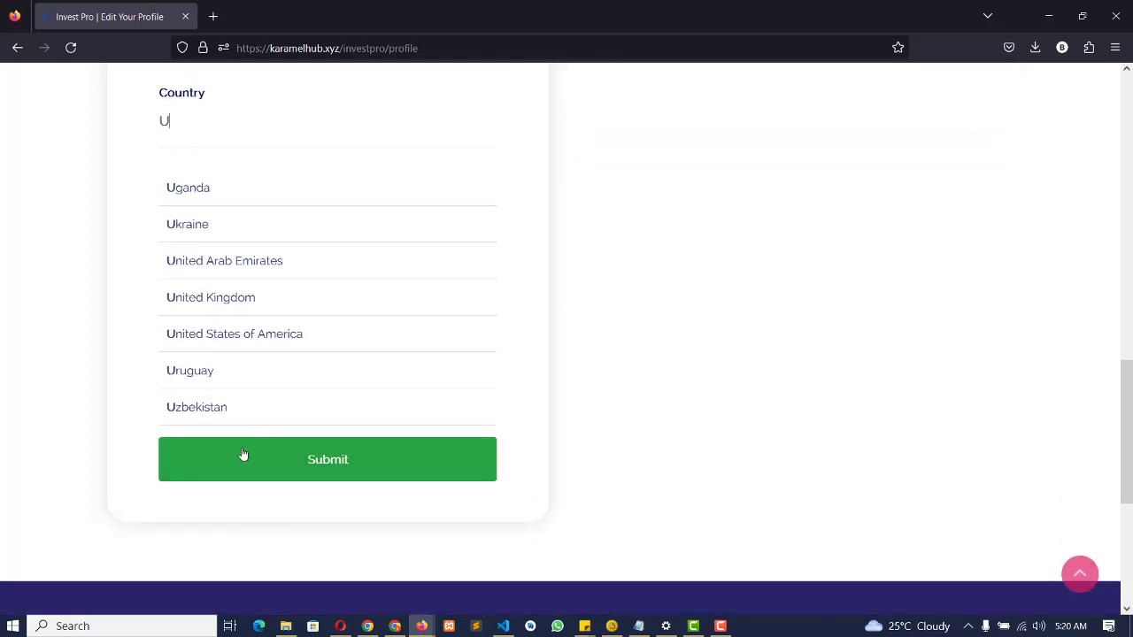
{"action": "left_click", "coordinate": [229, 336]}
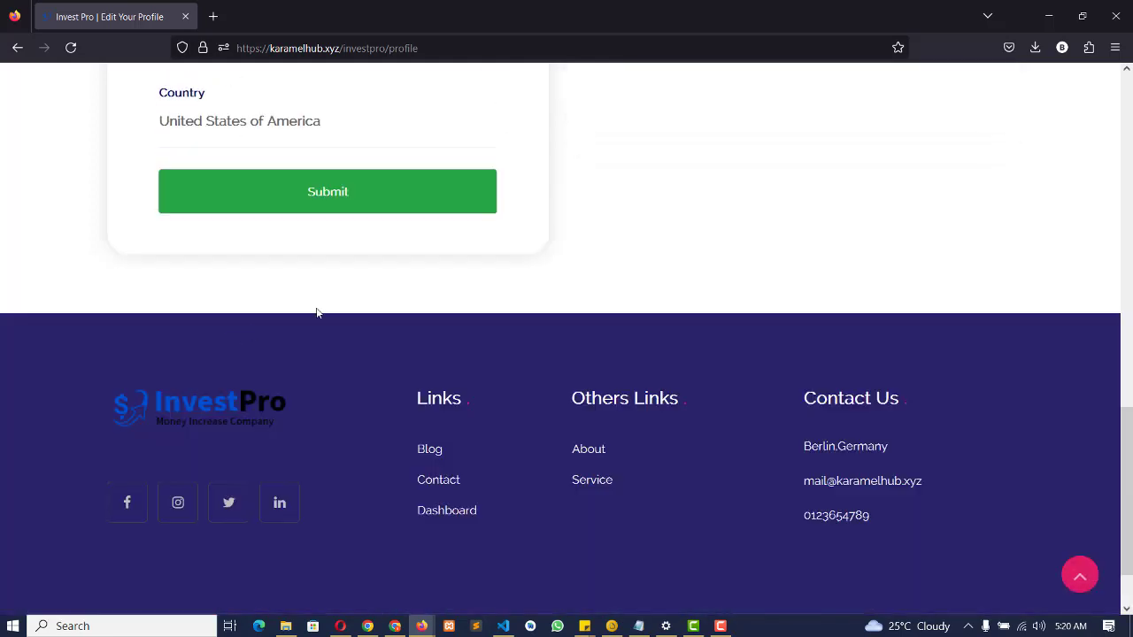
{"action": "left_click", "coordinate": [314, 203]}
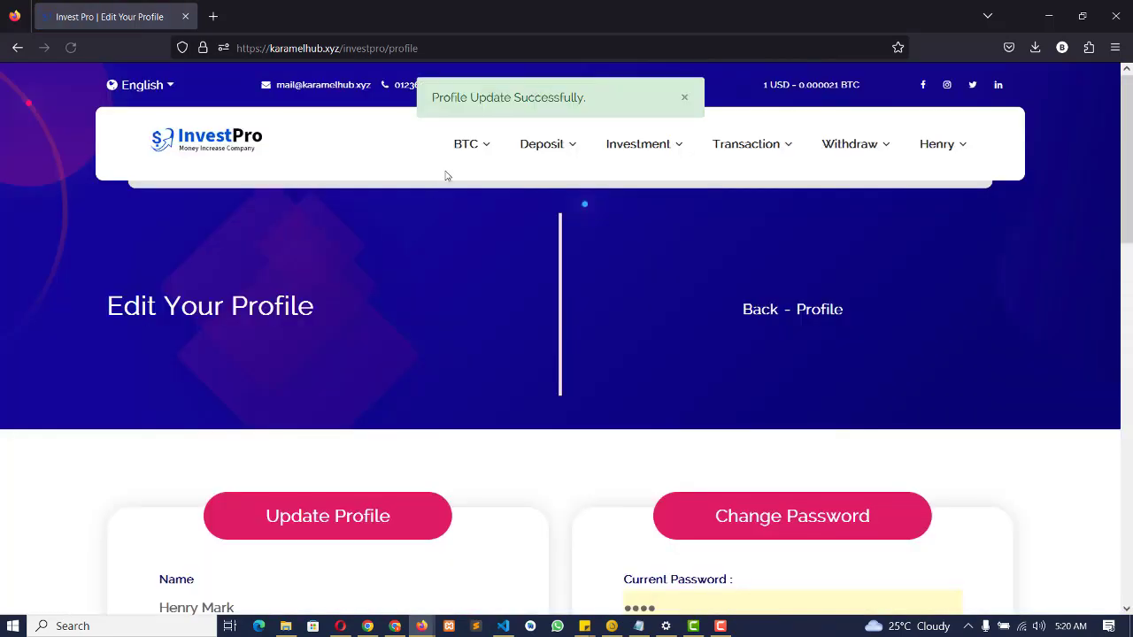
Clear the prefilled dots from the Current Password field
{"action": "scroll", "coordinate": [497, 232], "scroll_direction": "down", "scroll_amount": 4}
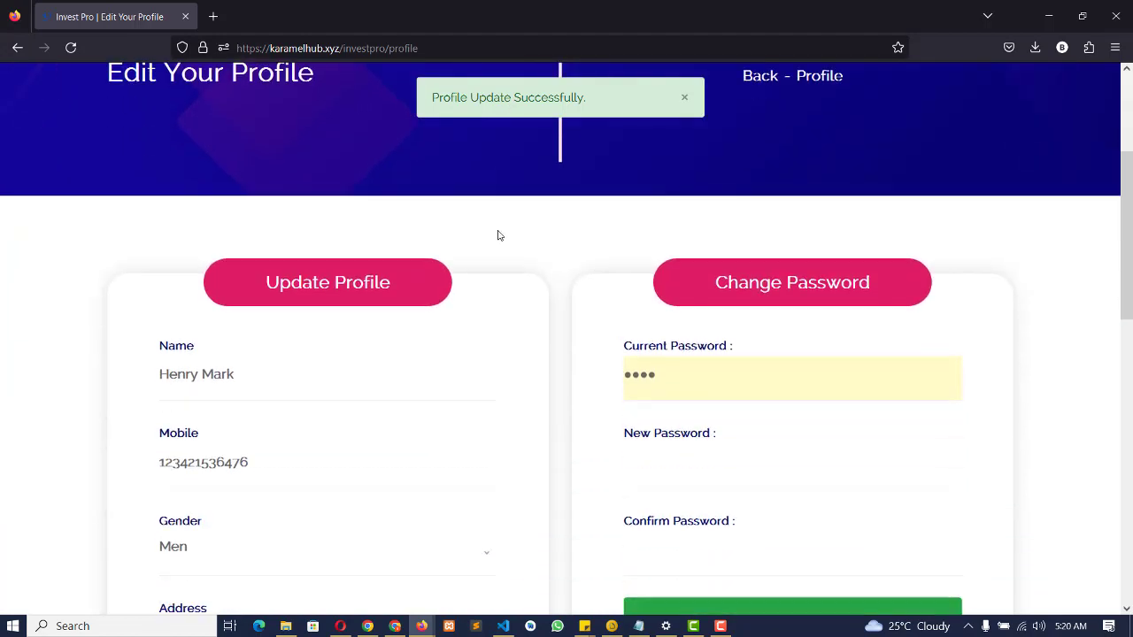
{"action": "left_click_drag", "start_coordinate": [736, 301], "coordinate": [600, 301]}
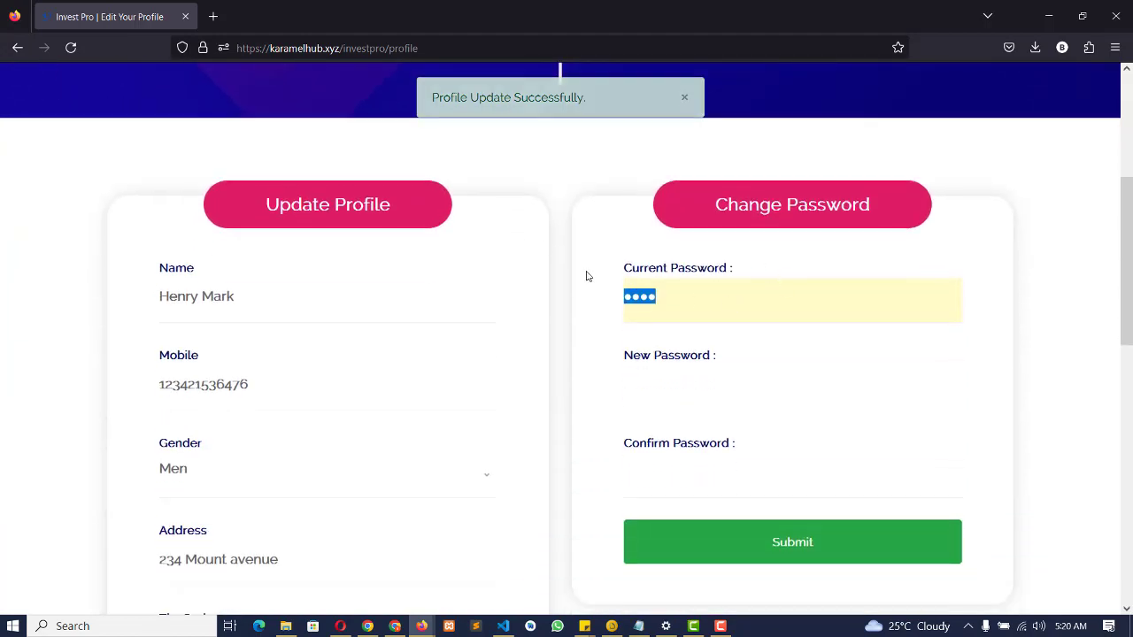
{"action": "key", "text": "BackSpace"}
{"action": "left_click", "coordinate": [628, 292]}
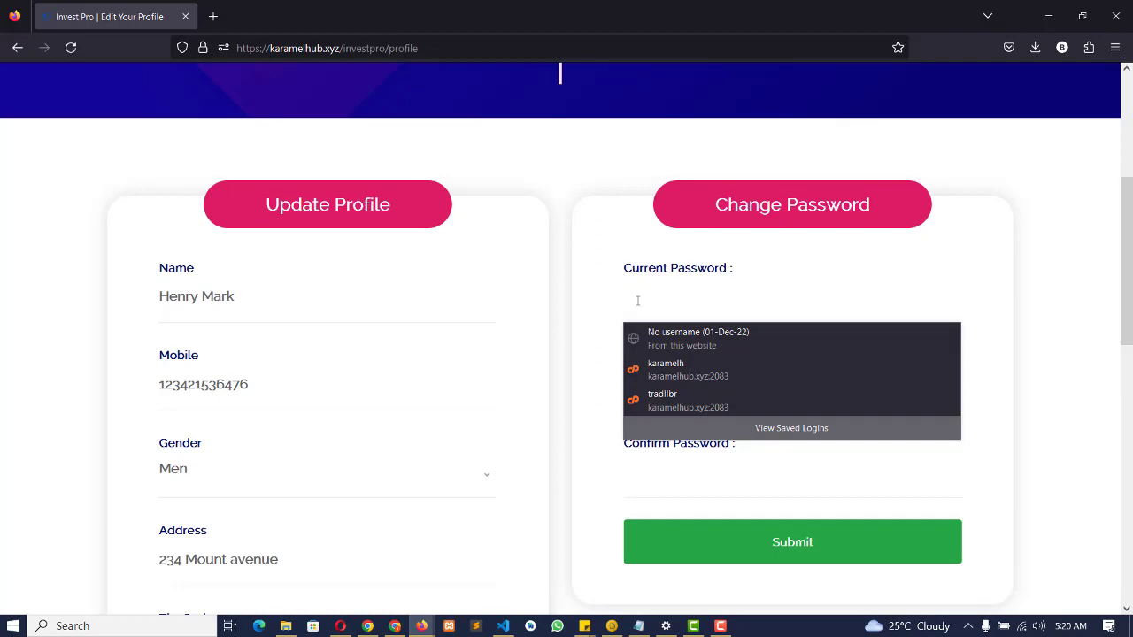
{"action": "scroll", "coordinate": [637, 301], "scroll_direction": "down", "scroll_amount": 2}
{"action": "scroll", "coordinate": [653, 307], "scroll_direction": "up", "scroll_amount": 6}
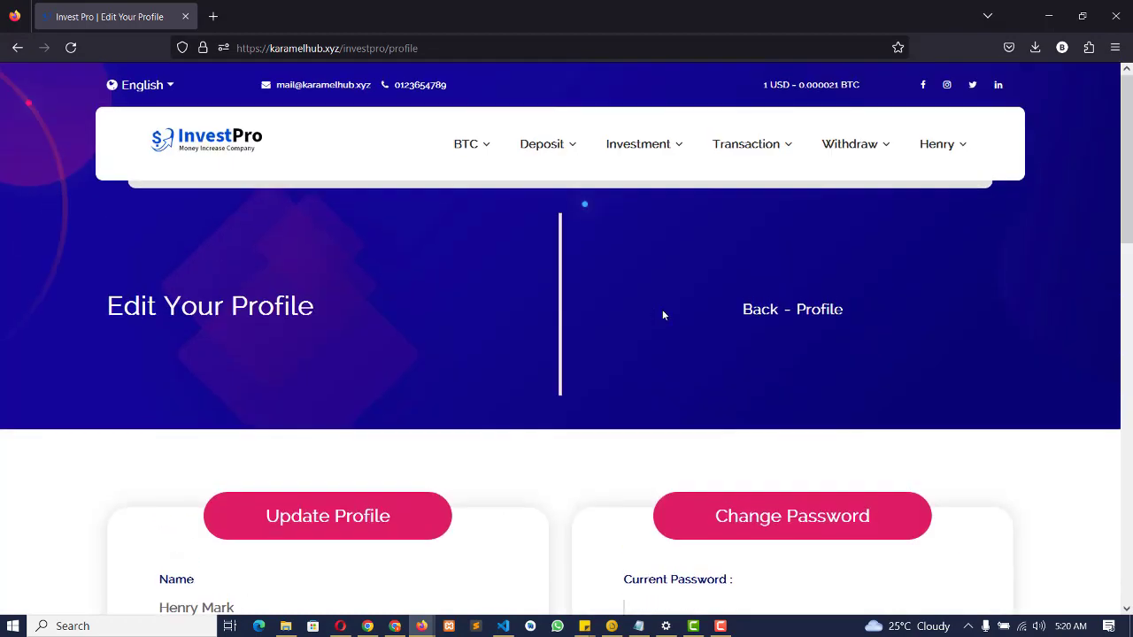
Choose Security from the account menu and scroll through the 2FA QR code and Google Authenticator instructions
{"action": "mouse_move", "coordinate": [932, 155]}
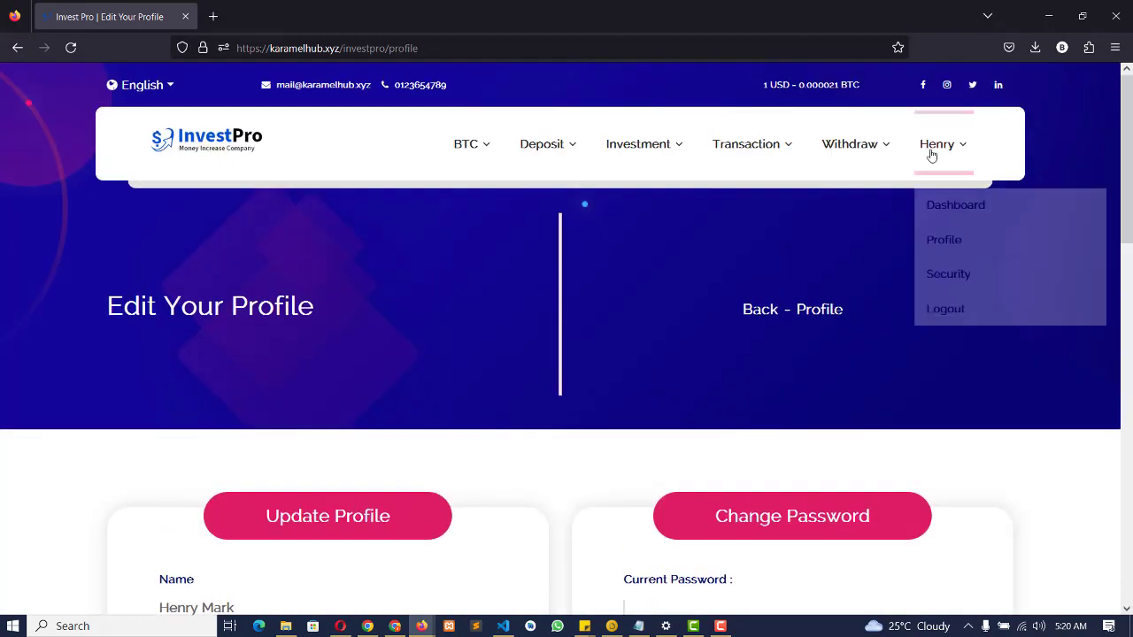
{"action": "left_click", "coordinate": [950, 273]}
{"action": "scroll", "coordinate": [545, 272], "scroll_direction": "down", "scroll_amount": 2}
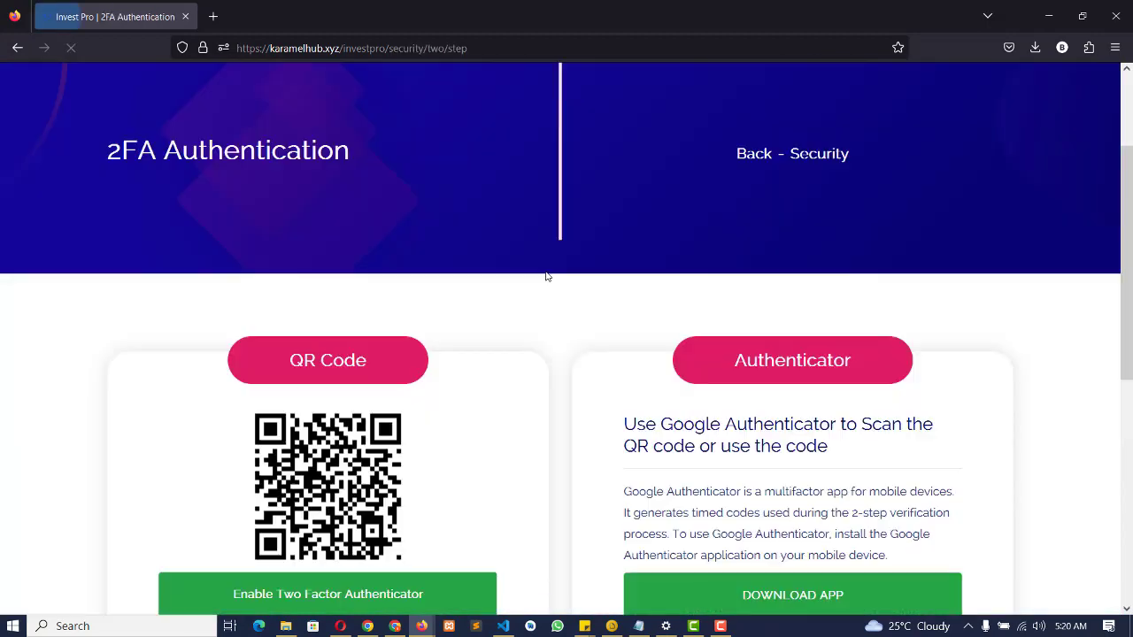
{"action": "scroll", "coordinate": [545, 276], "scroll_direction": "down", "scroll_amount": 4}
{"action": "scroll", "coordinate": [398, 335], "scroll_direction": "up", "scroll_amount": 2}
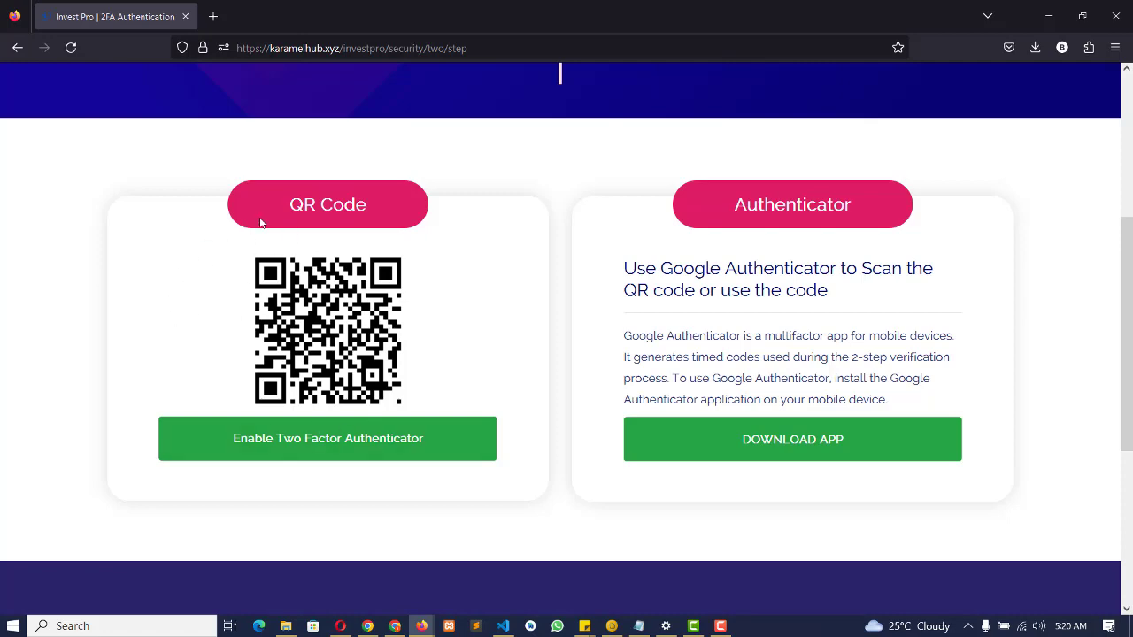
{"action": "scroll", "coordinate": [938, 273], "scroll_direction": "up", "scroll_amount": 4}
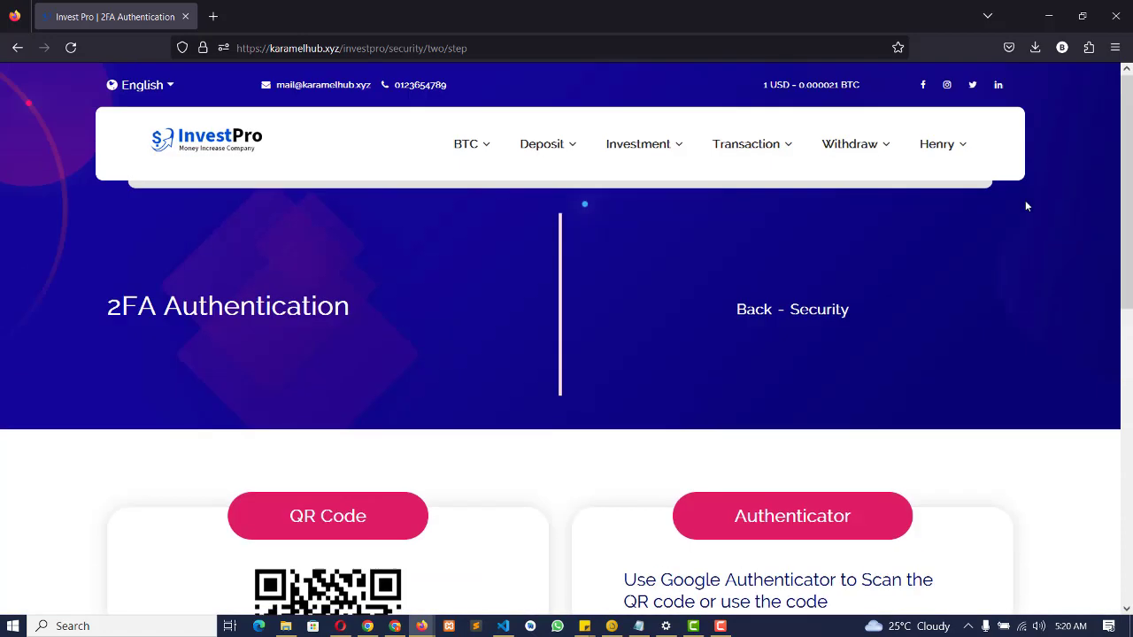
{"action": "mouse_move", "coordinate": [950, 150]}
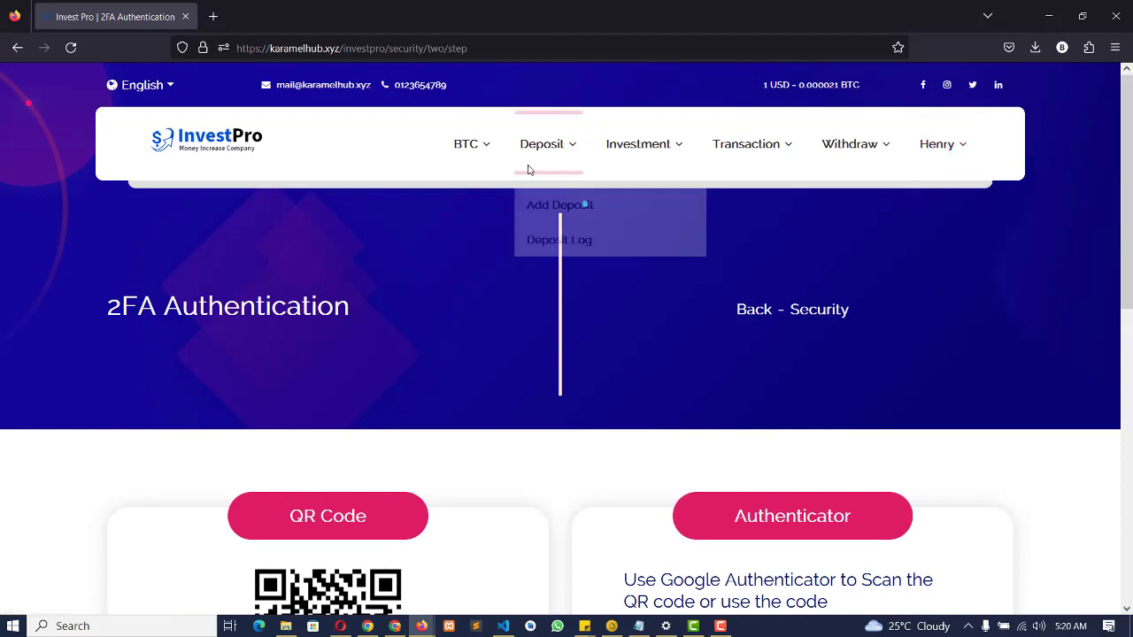
{"action": "mouse_move", "coordinate": [746, 143]}
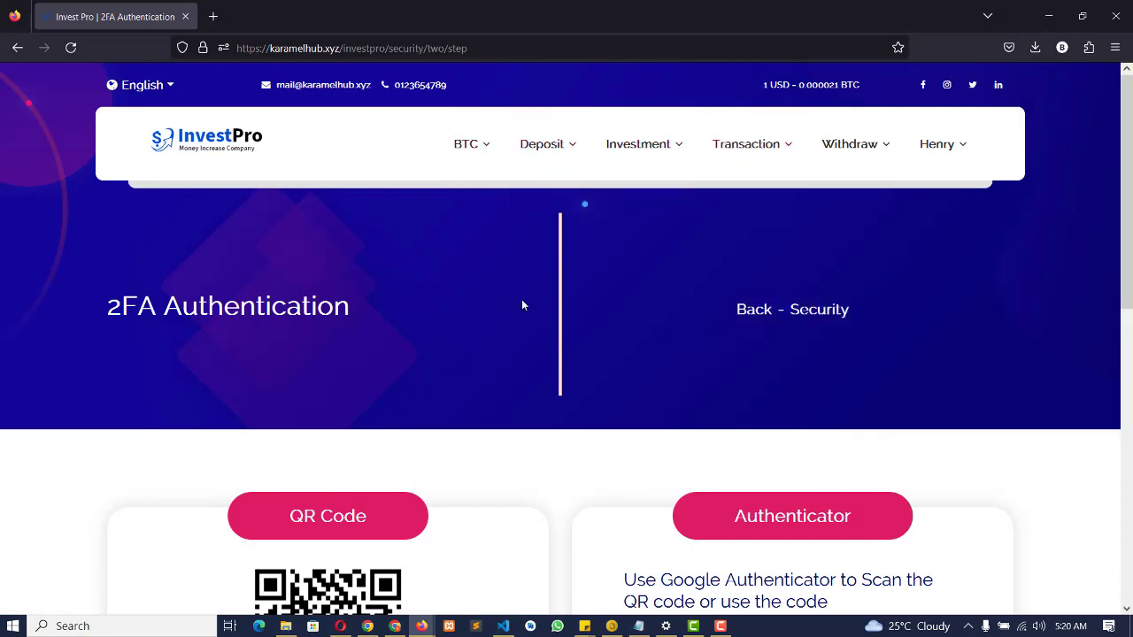
Switch to the Opera admin window, open Dashboard, and highlight the user and deposit figures
{"action": "left_click", "coordinate": [340, 626]}
{"action": "left_click", "coordinate": [92, 94]}
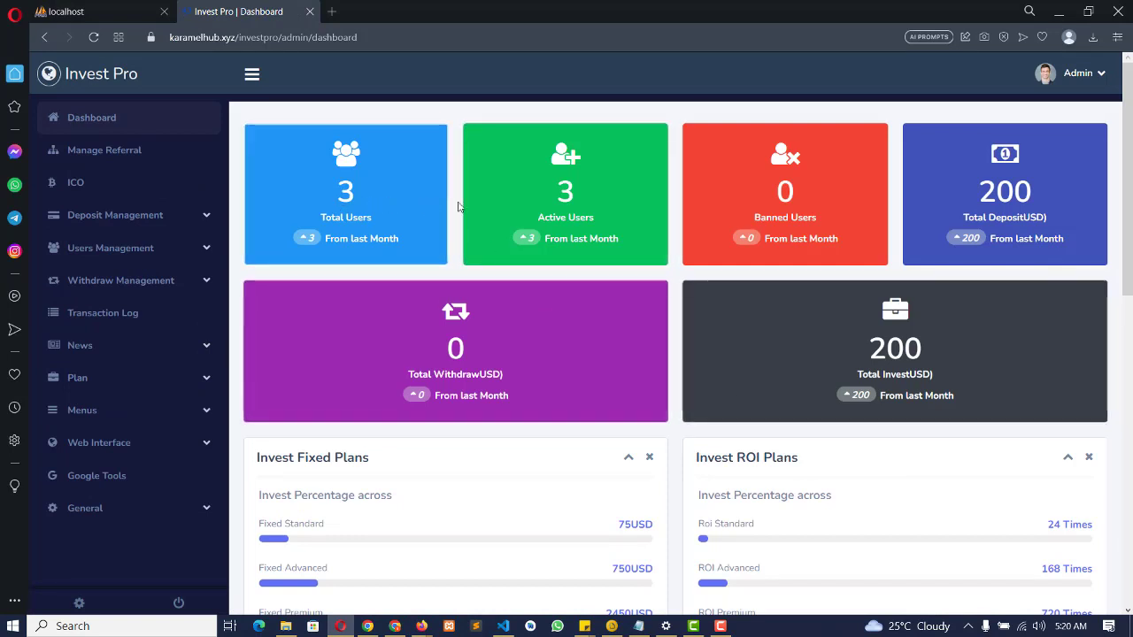
{"action": "left_click_drag", "start_coordinate": [459, 207], "coordinate": [965, 202]}
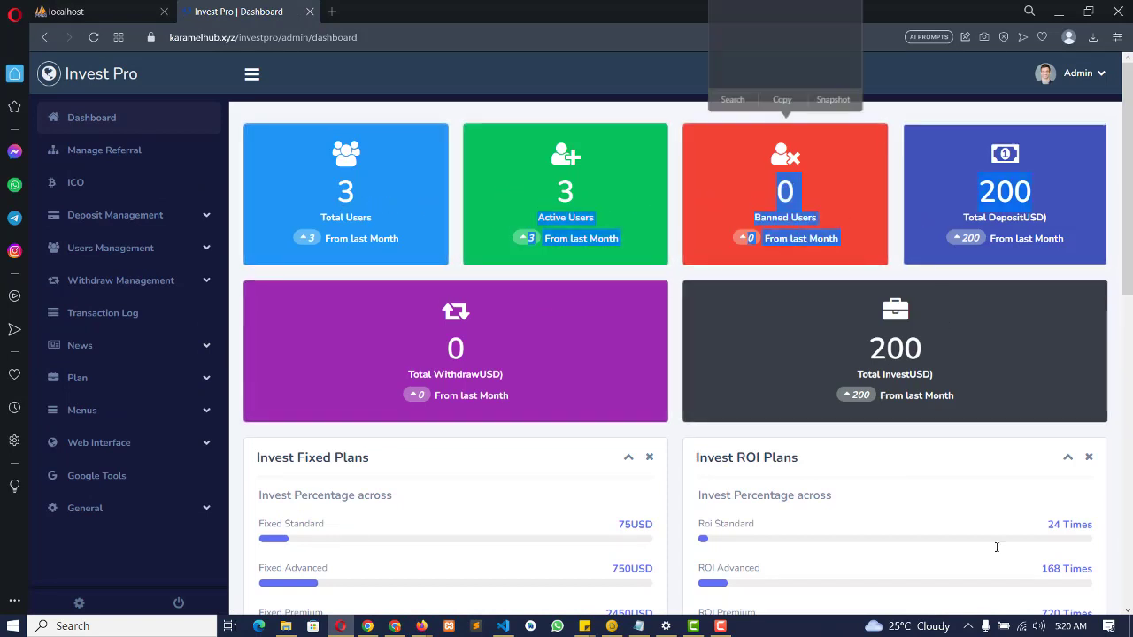
{"action": "left_click", "coordinate": [1048, 602]}
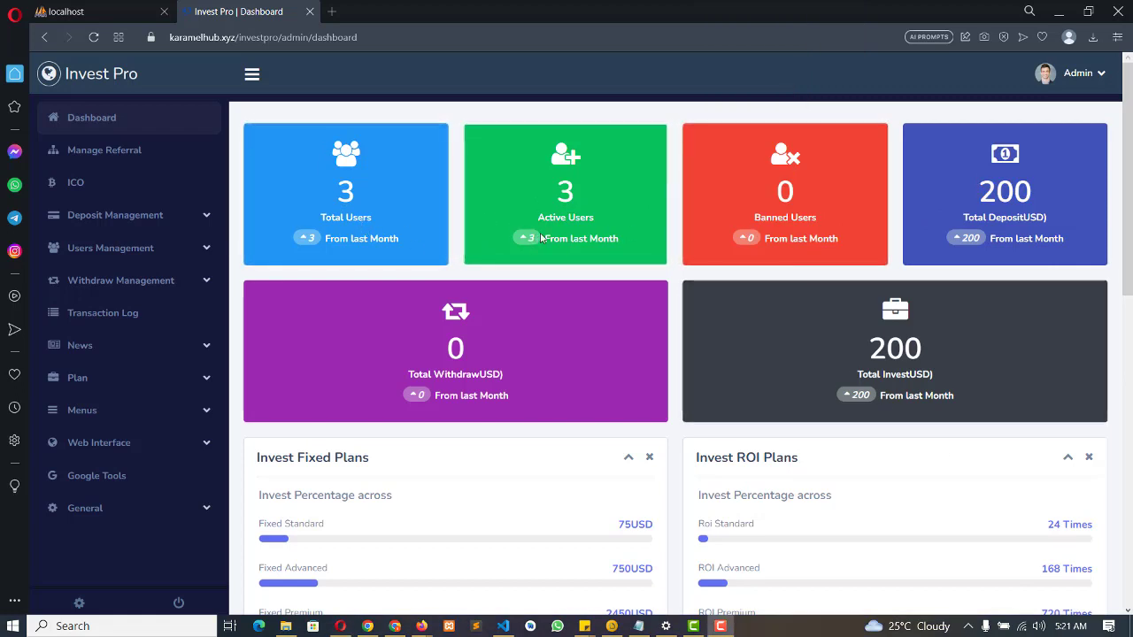
{"action": "triple_click", "coordinate": [731, 226]}
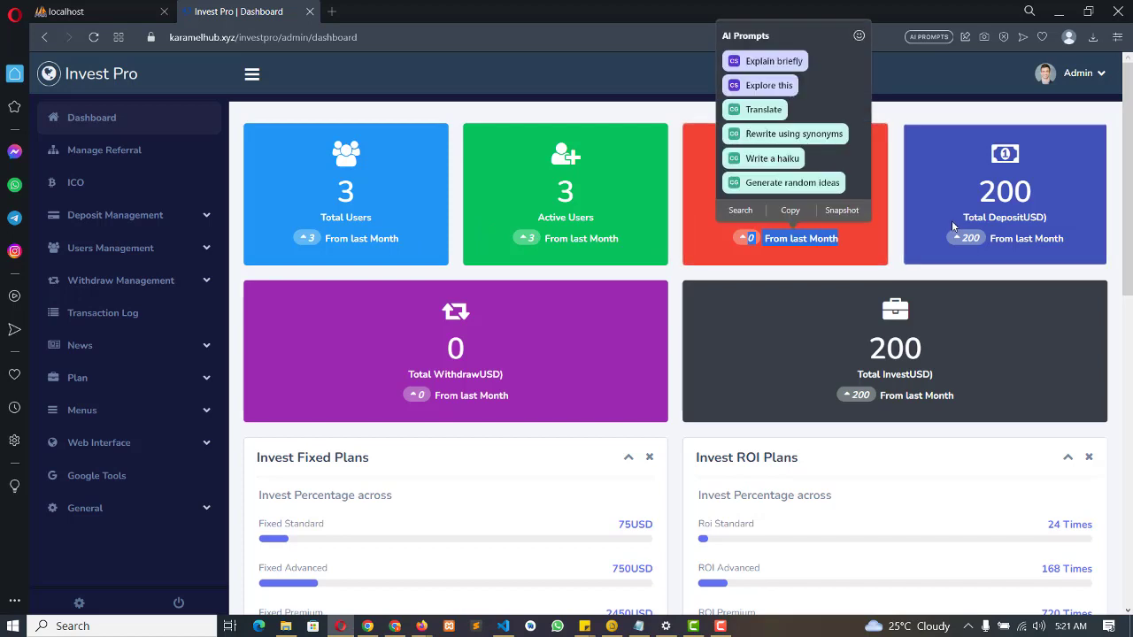
{"action": "triple_click", "coordinate": [1074, 221]}
Scroll through the dashboard, highlight Total Invest, then go to the Referral Commission settings
{"action": "scroll", "coordinate": [478, 280], "scroll_direction": "down", "scroll_amount": 1}
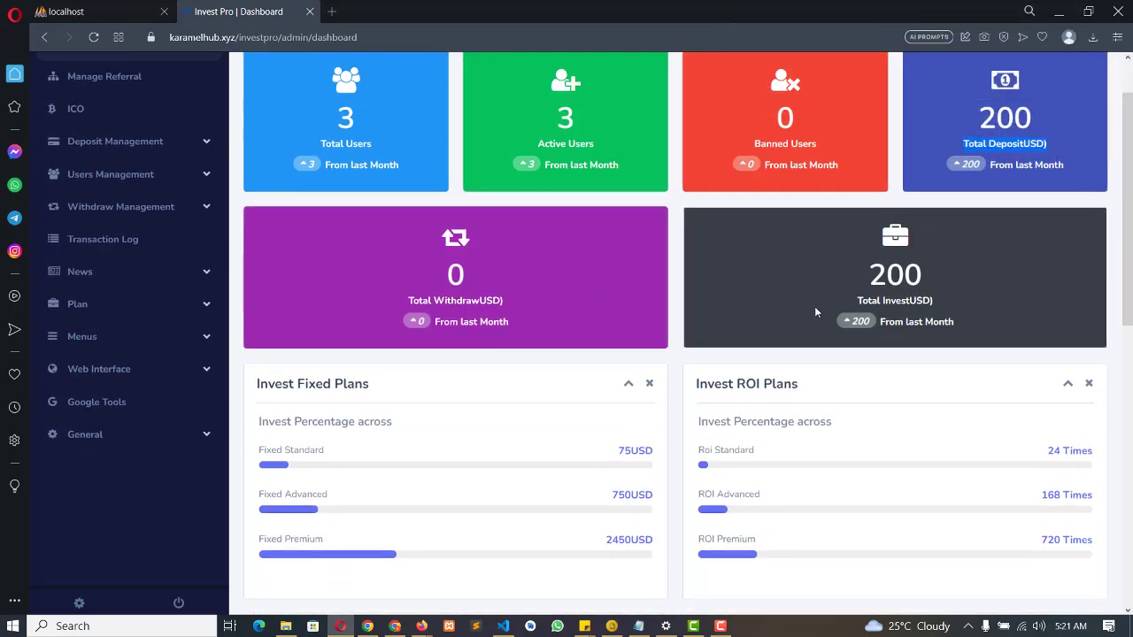
{"action": "left_click_drag", "start_coordinate": [815, 307], "coordinate": [940, 310]}
{"action": "scroll", "coordinate": [498, 281], "scroll_direction": "down", "scroll_amount": 2}
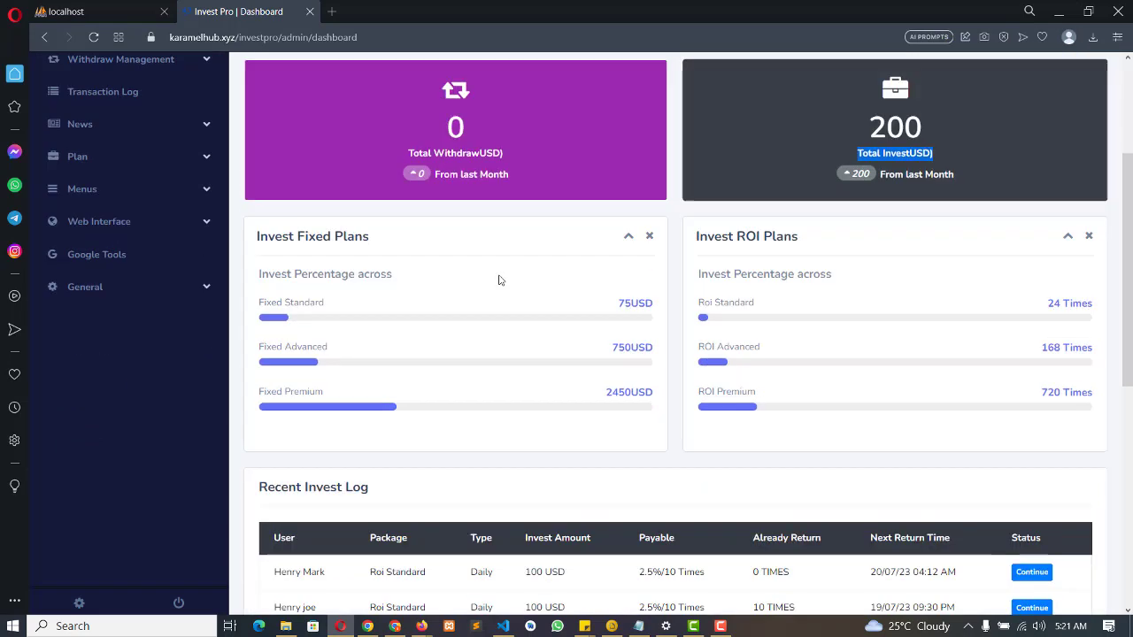
{"action": "scroll", "coordinate": [379, 263], "scroll_direction": "down", "scroll_amount": 6}
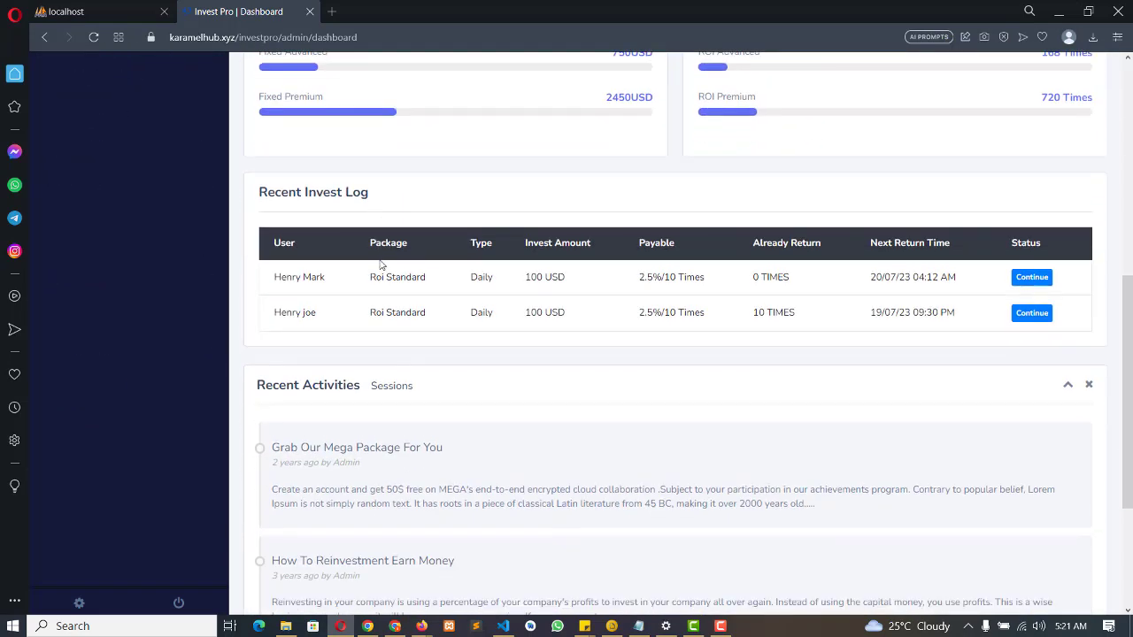
{"action": "scroll", "coordinate": [646, 233], "scroll_direction": "up", "scroll_amount": 2}
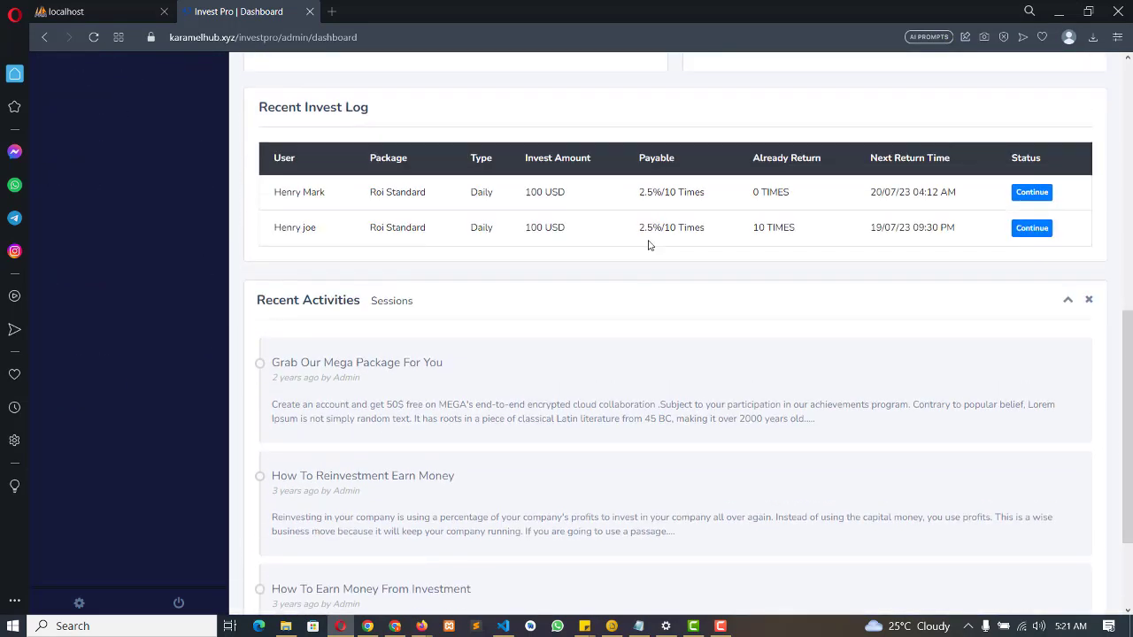
{"action": "scroll", "coordinate": [646, 233], "scroll_direction": "down", "scroll_amount": 2}
{"action": "scroll", "coordinate": [642, 239], "scroll_direction": "up", "scroll_amount": 7}
{"action": "scroll", "coordinate": [638, 240], "scroll_direction": "up", "scroll_amount": 2}
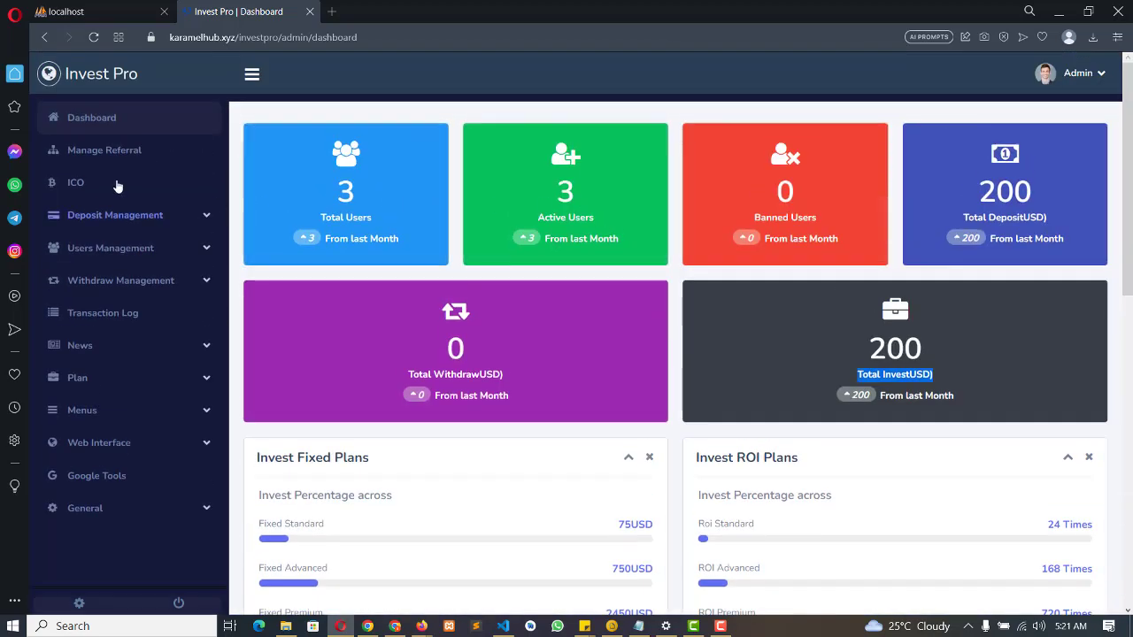
{"action": "left_click", "coordinate": [112, 153]}
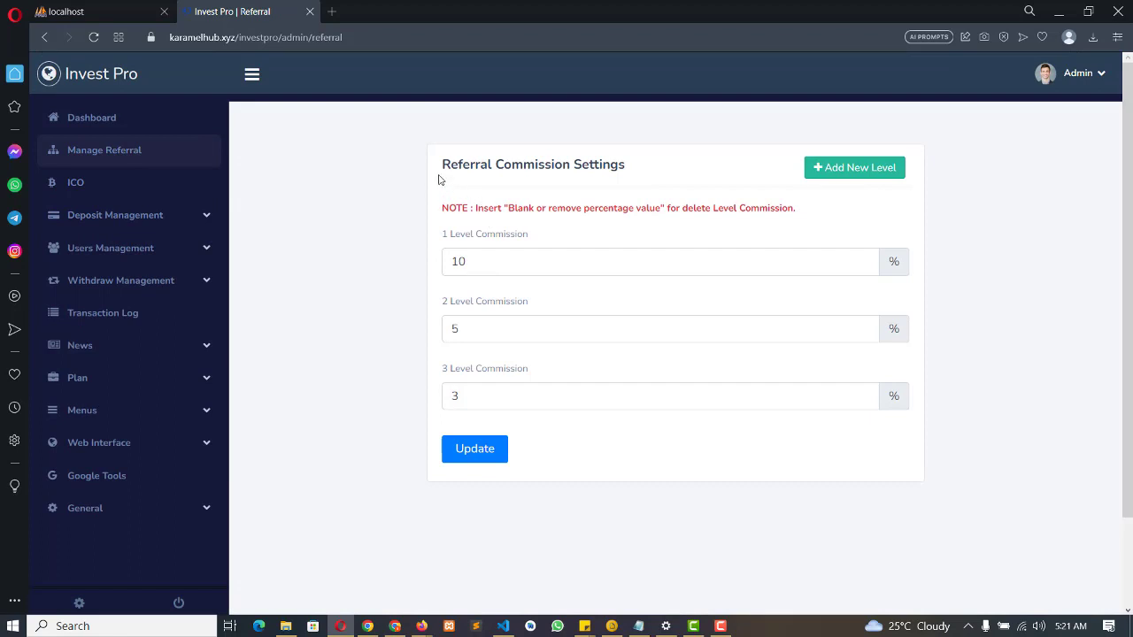
Highlight the Referral Commission Settings heading and the 2 and 3 Level commission values
{"action": "left_click_drag", "start_coordinate": [441, 165], "coordinate": [663, 177]}
{"action": "left_click", "coordinate": [663, 176]}
{"action": "left_click_drag", "start_coordinate": [484, 324], "coordinate": [450, 329]}
{"action": "left_click_drag", "start_coordinate": [480, 397], "coordinate": [424, 398]}
Add two more level fields, then save the referral commission levels with Update
{"action": "left_click", "coordinate": [829, 178]}
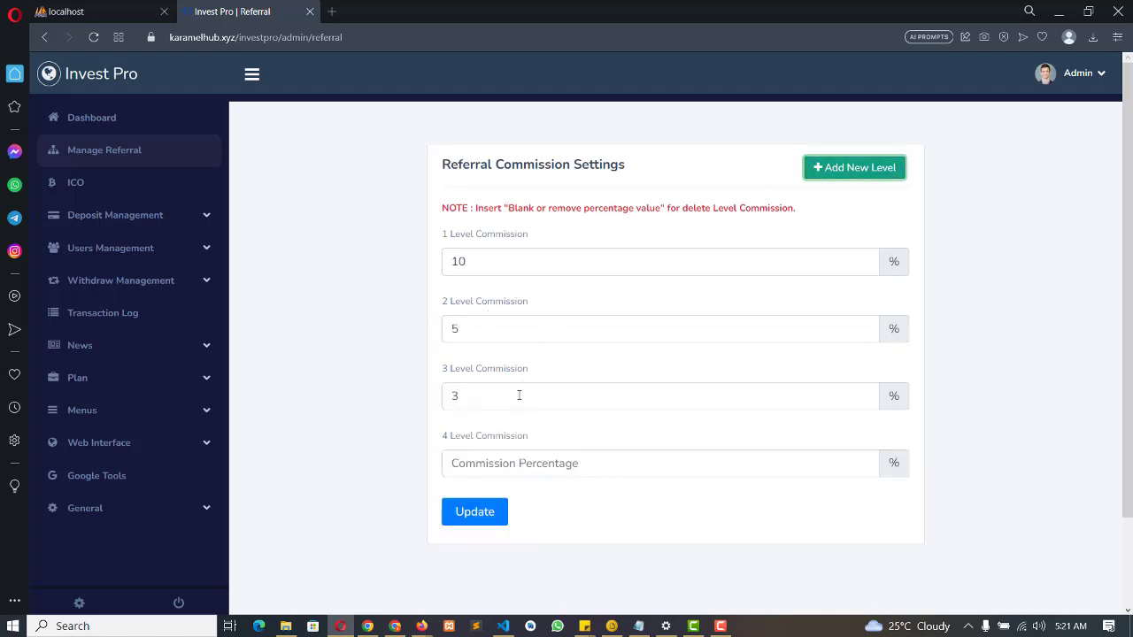
{"action": "left_click", "coordinate": [883, 173]}
{"action": "scroll", "coordinate": [556, 255], "scroll_direction": "down", "scroll_amount": 2}
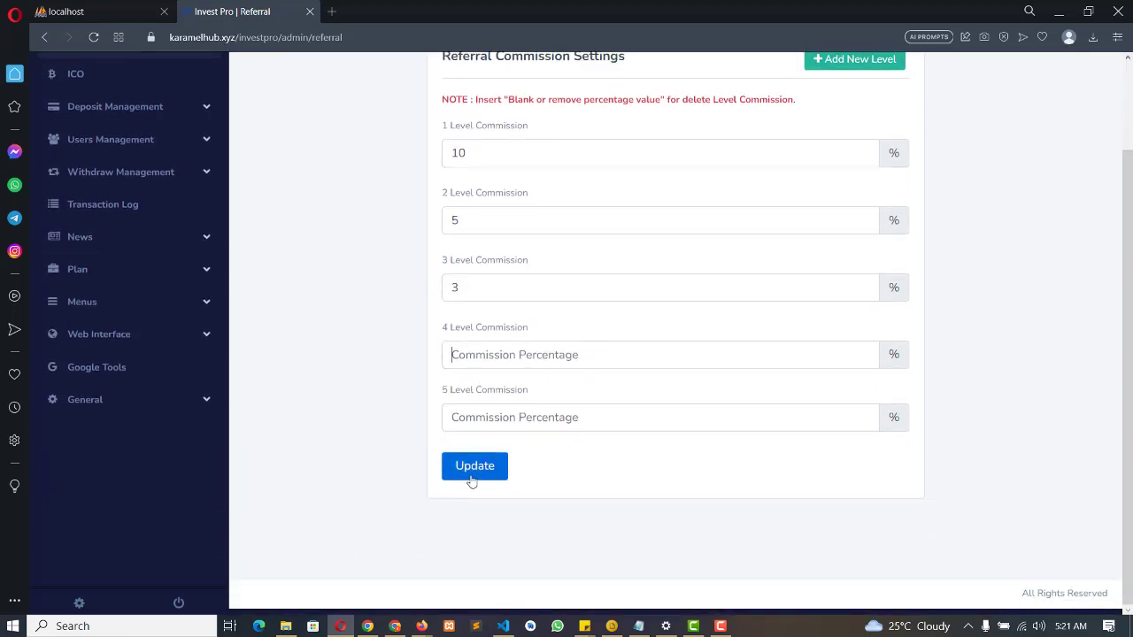
{"action": "left_click", "coordinate": [93, 37]}
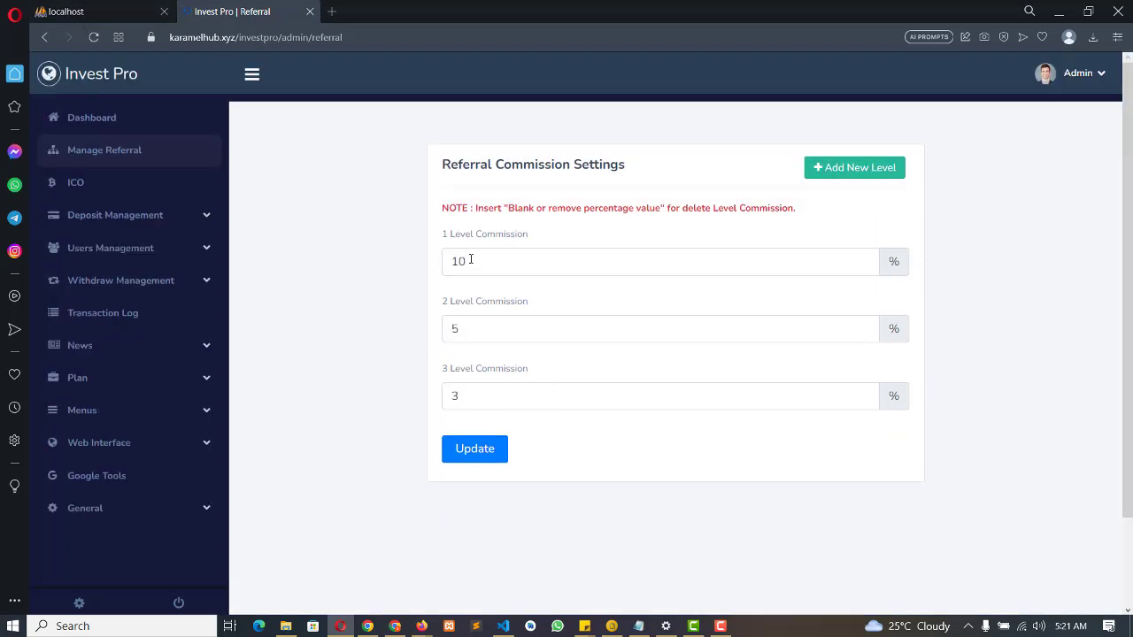
{"action": "left_click", "coordinate": [475, 449]}
Open the ICO settings, check the ICO On/Off choices, and select the BTC currency code
{"action": "left_click", "coordinate": [102, 190]}
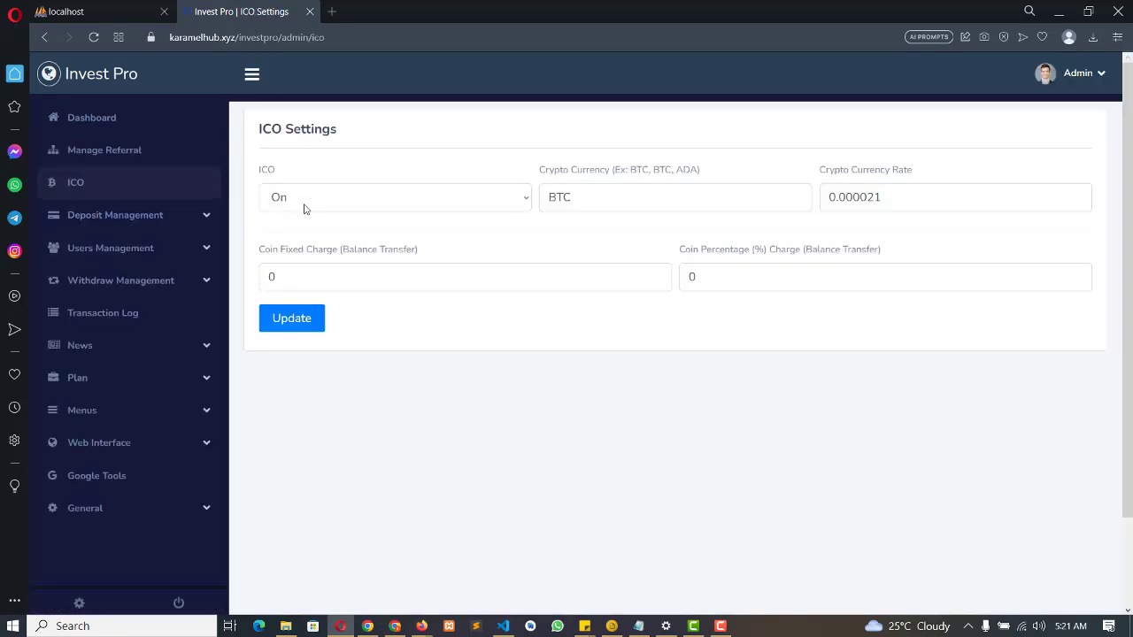
{"action": "left_click", "coordinate": [304, 207]}
{"action": "left_click", "coordinate": [303, 206]}
{"action": "left_click", "coordinate": [304, 208]}
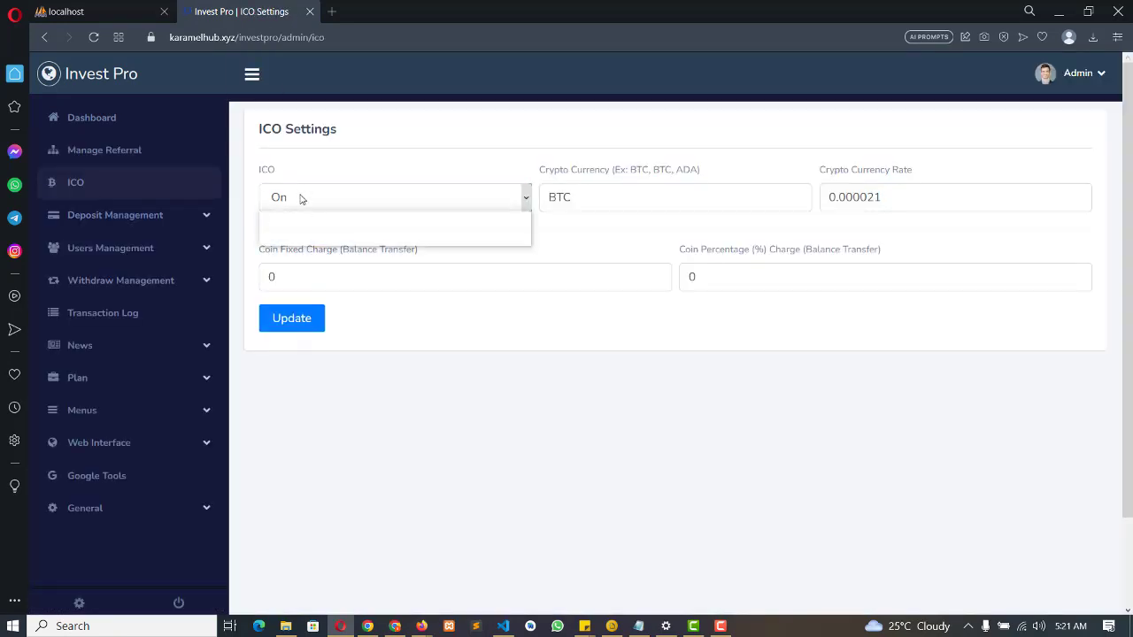
{"action": "double_click", "coordinate": [596, 201]}
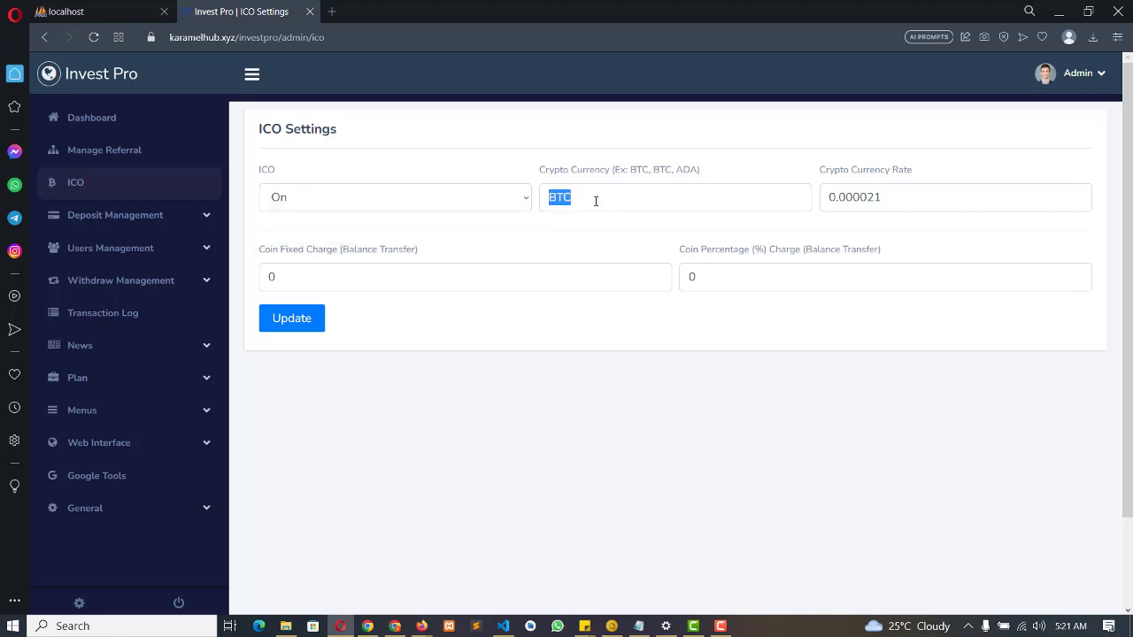
{"action": "left_click", "coordinate": [596, 201]}
{"action": "double_click", "coordinate": [596, 201]}
{"action": "left_click", "coordinate": [651, 201]}
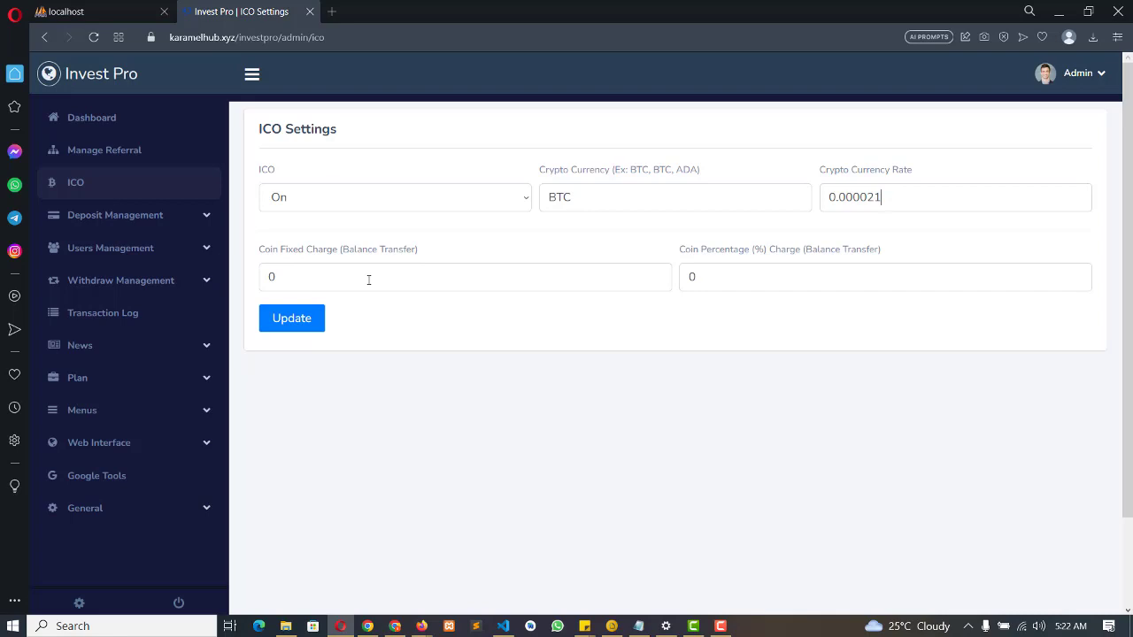
Step through the Coin Fixed Charge and Coin Percentage charge fields, leaving their values unchanged
{"action": "key", "text": "Tab"}
{"action": "left_click", "coordinate": [368, 280]}
{"action": "double_click", "coordinate": [367, 280]}
{"action": "left_click", "coordinate": [367, 280]}
{"action": "key", "text": "Tab"}
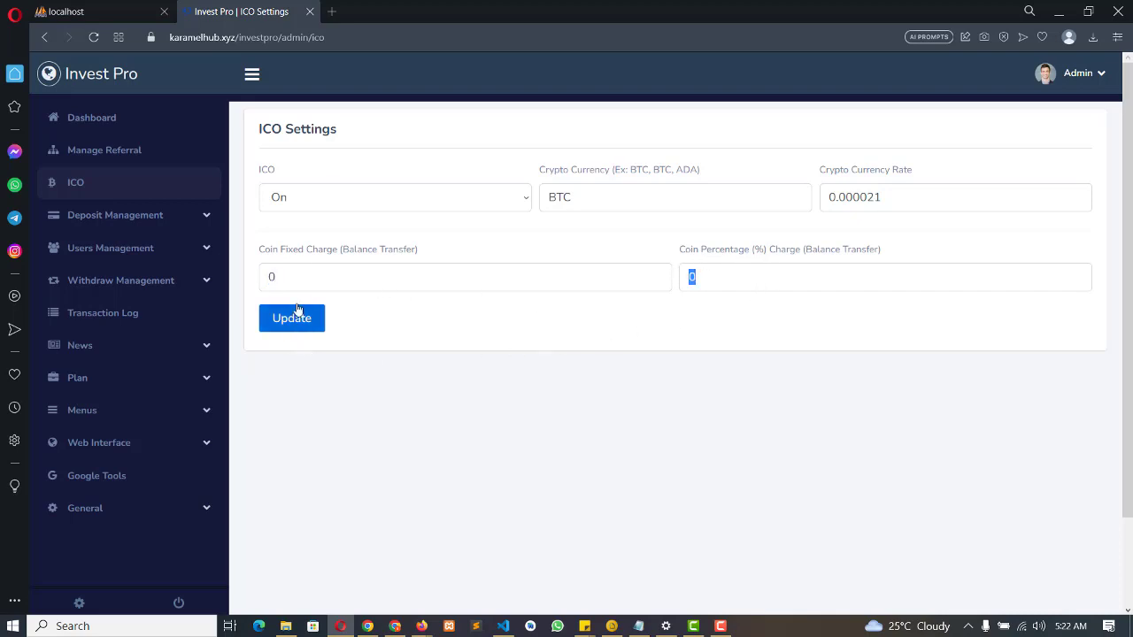
Set ICO to Off, save with Update, and bring up the user site's 2FA Authentication page
{"action": "left_click", "coordinate": [309, 202]}
{"action": "left_click", "coordinate": [307, 221]}
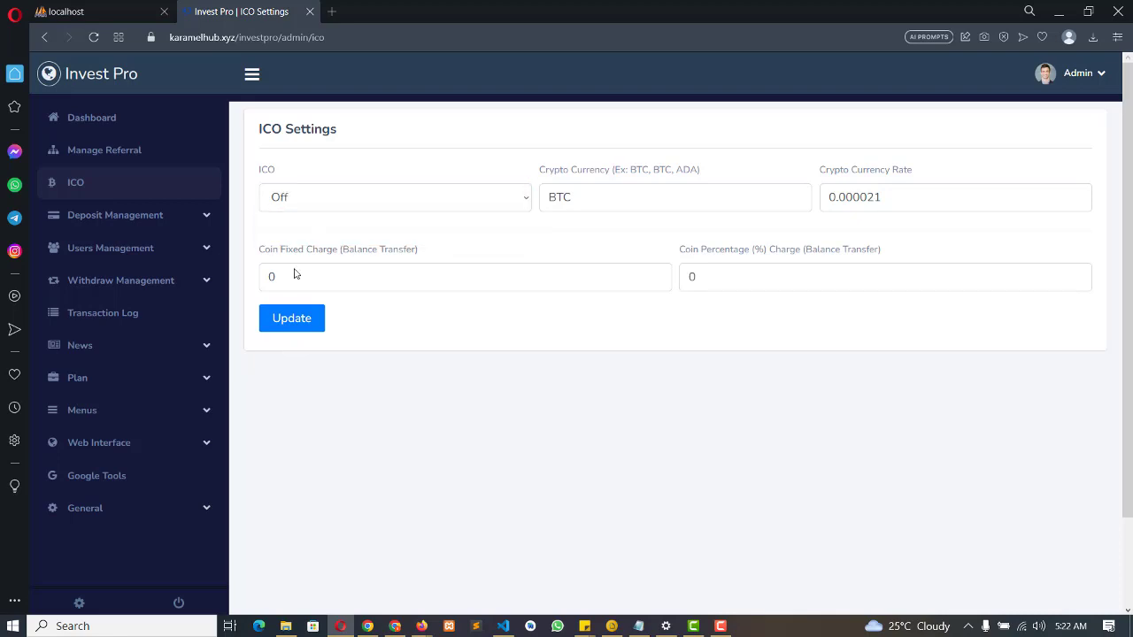
{"action": "left_click", "coordinate": [286, 322]}
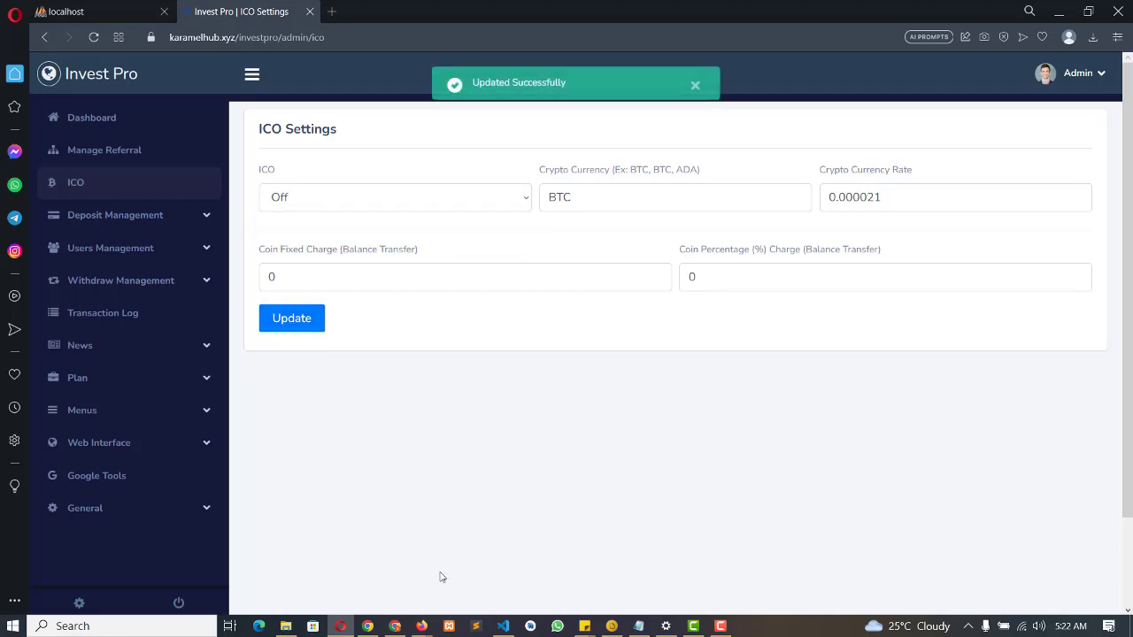
{"action": "mouse_move", "coordinate": [422, 626]}
{"action": "left_click", "coordinate": [501, 554]}
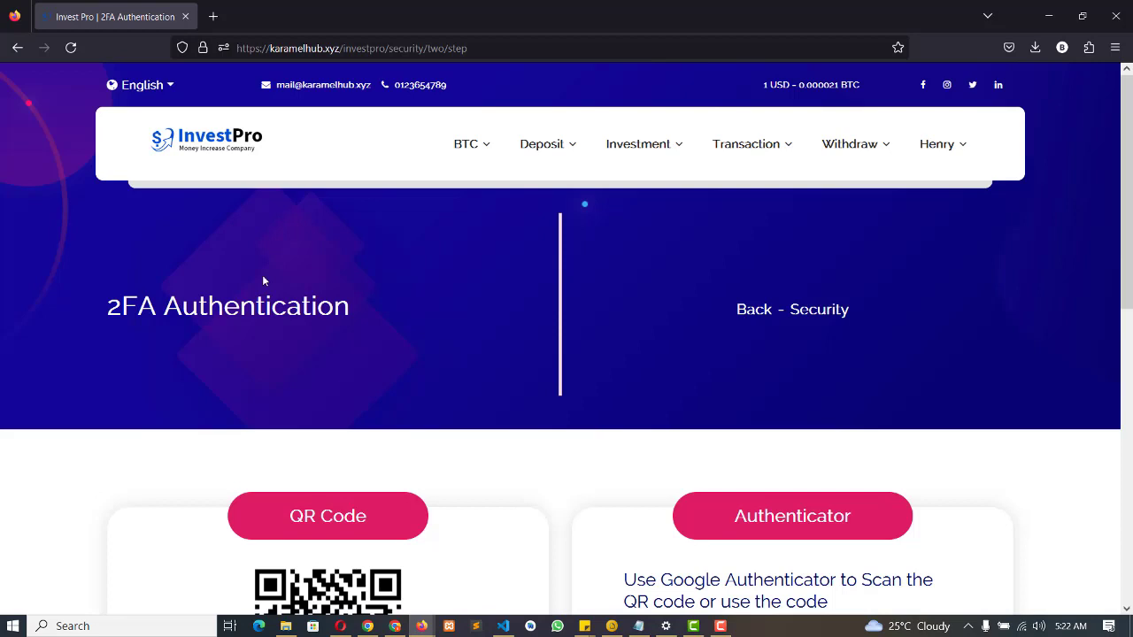
Reload the user page, then set ICO back to On in the admin panel and Update
{"action": "left_click", "coordinate": [72, 50]}
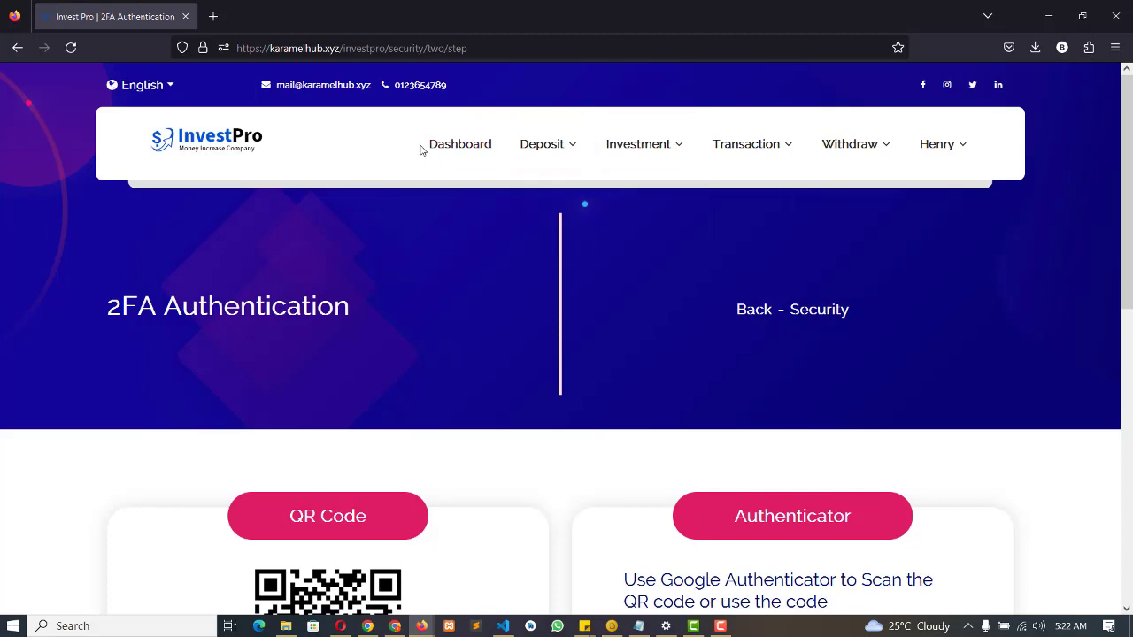
{"action": "left_click", "coordinate": [341, 626]}
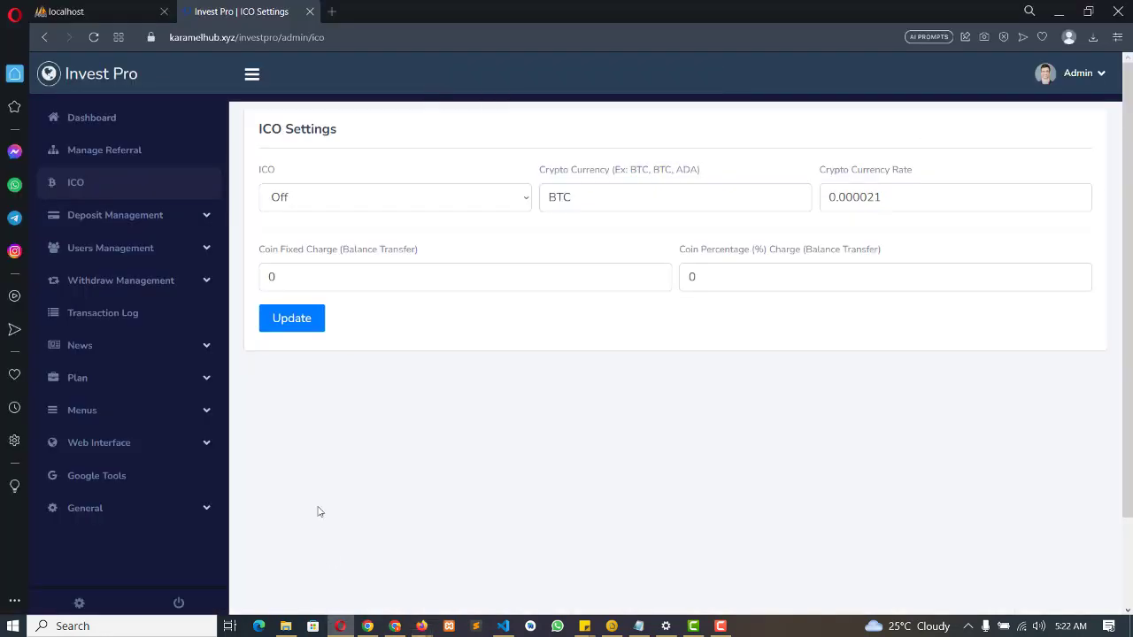
{"action": "left_click", "coordinate": [309, 209]}
{"action": "left_click", "coordinate": [286, 234]}
{"action": "left_click", "coordinate": [285, 321]}
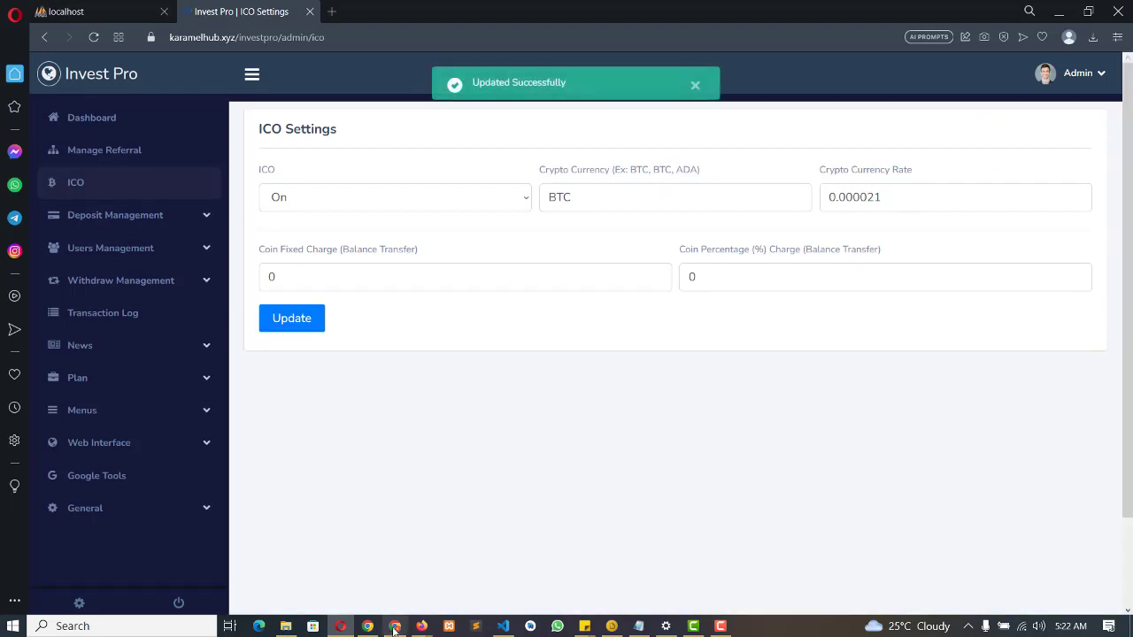
Reload the user site to confirm the BTC menu and rate returned, then go back to admin
{"action": "mouse_move", "coordinate": [421, 626]}
{"action": "left_click", "coordinate": [503, 570]}
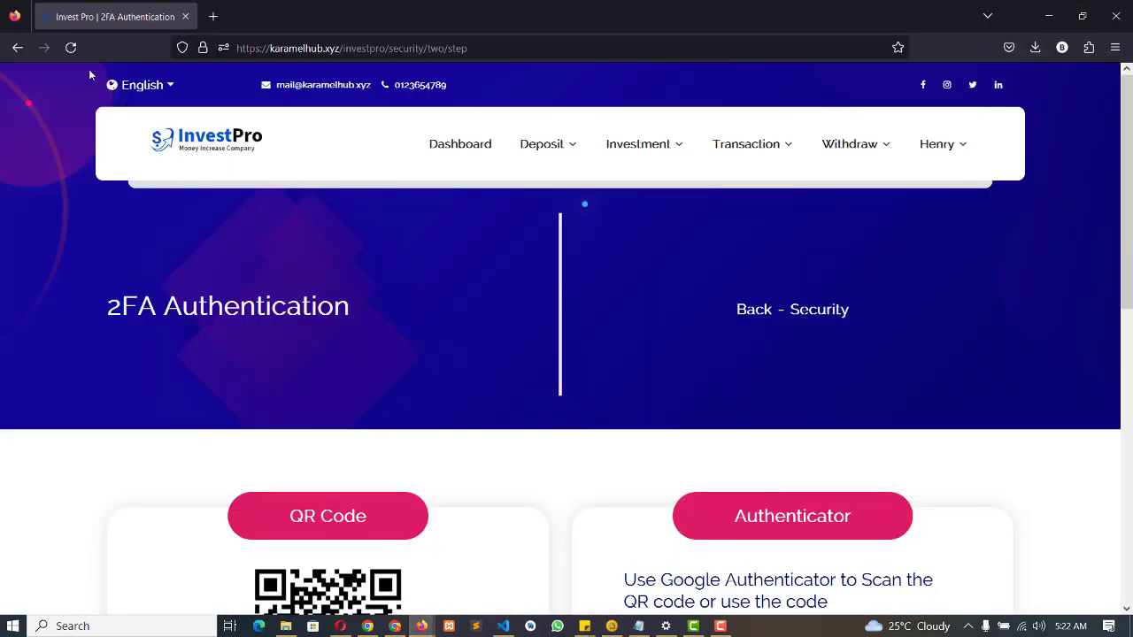
{"action": "left_click", "coordinate": [71, 48]}
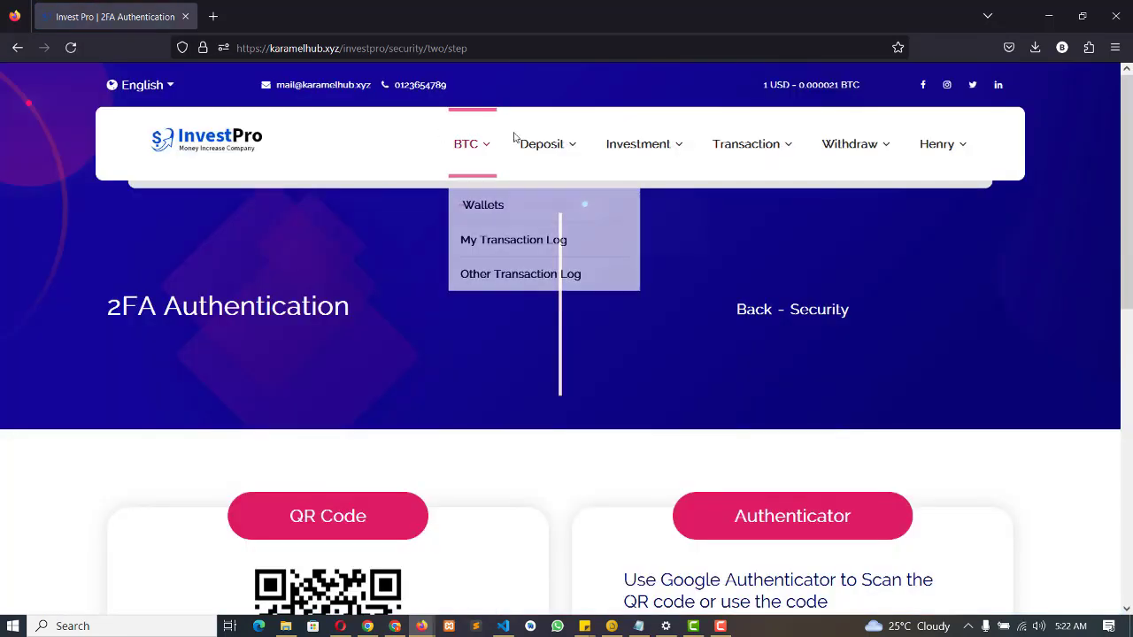
{"action": "left_click", "coordinate": [340, 626]}
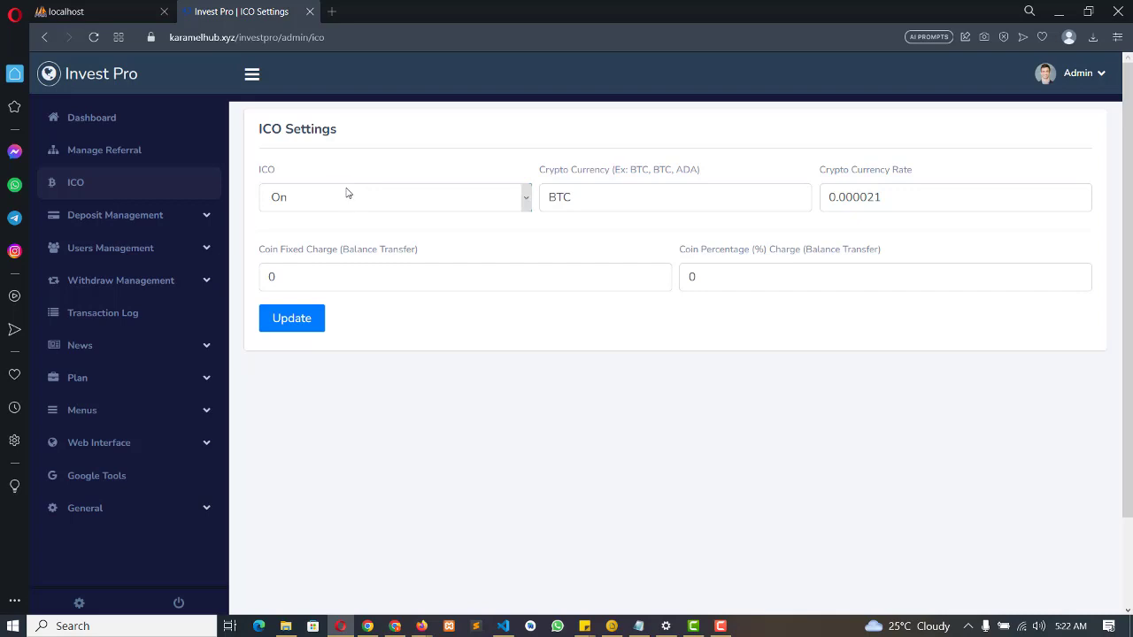
Open Deposit Management > Gateways and look over the gateway list
{"action": "left_click", "coordinate": [115, 221]}
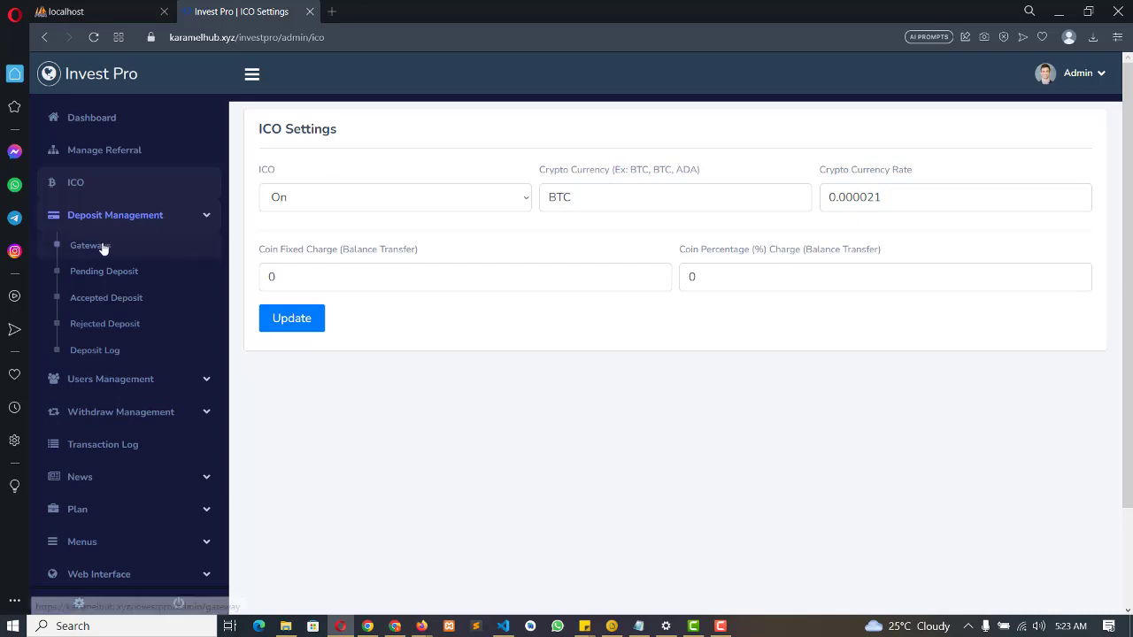
{"action": "left_click", "coordinate": [101, 247]}
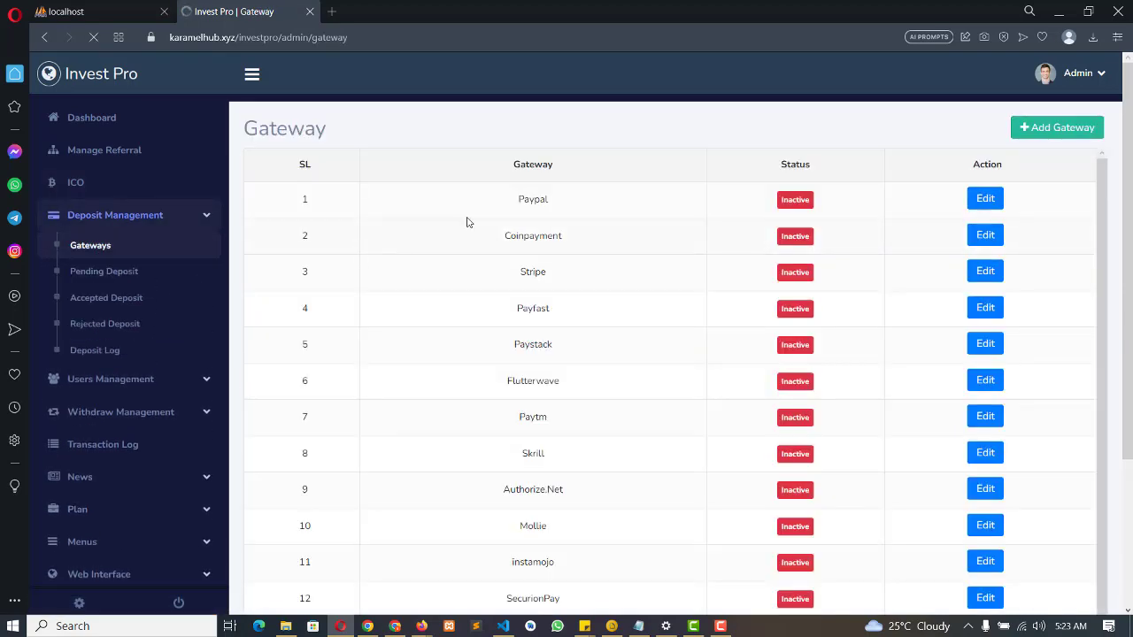
{"action": "scroll", "coordinate": [675, 204], "scroll_direction": "down", "scroll_amount": 3}
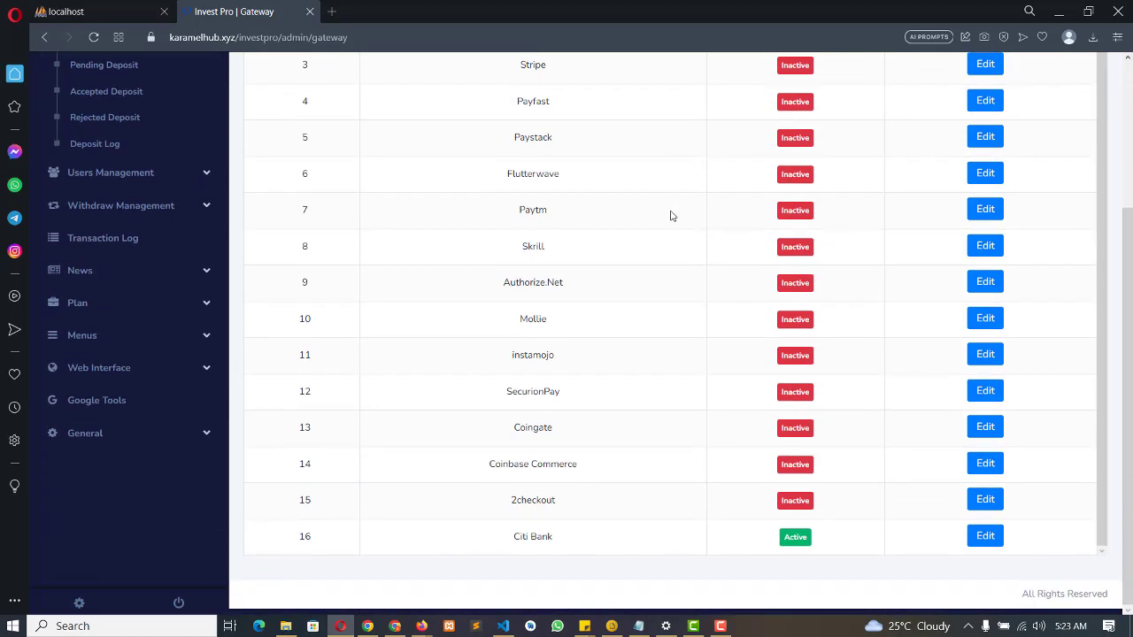
{"action": "scroll", "coordinate": [674, 241], "scroll_direction": "up", "scroll_amount": 3}
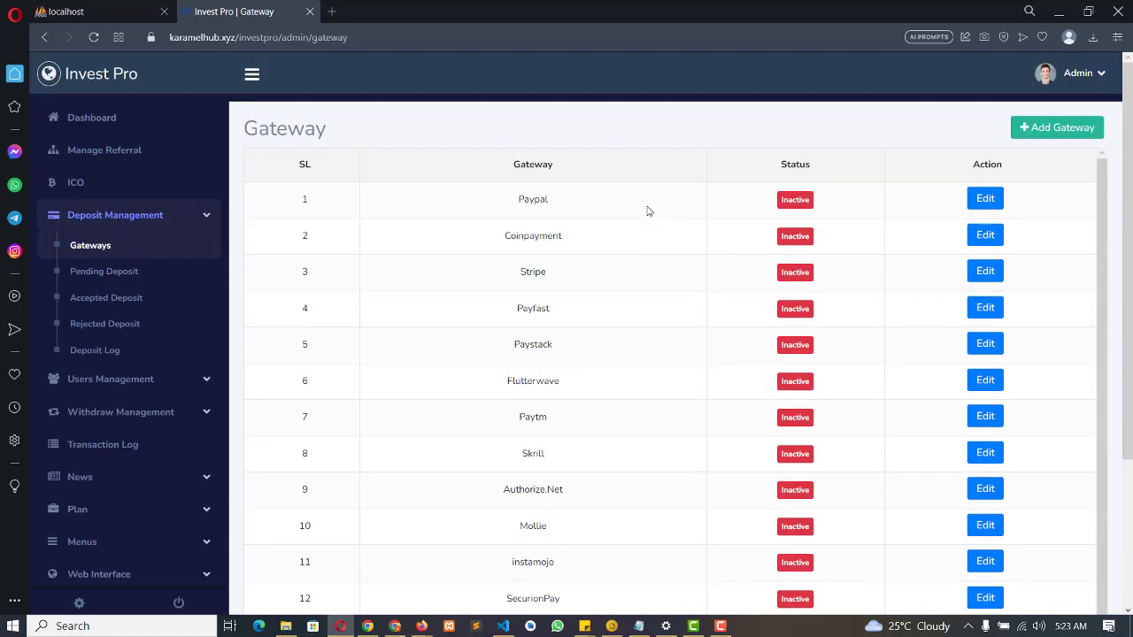
Review the Paypal gateway's settings, leaving it Inactive, and close without saving
{"action": "left_click", "coordinate": [988, 199]}
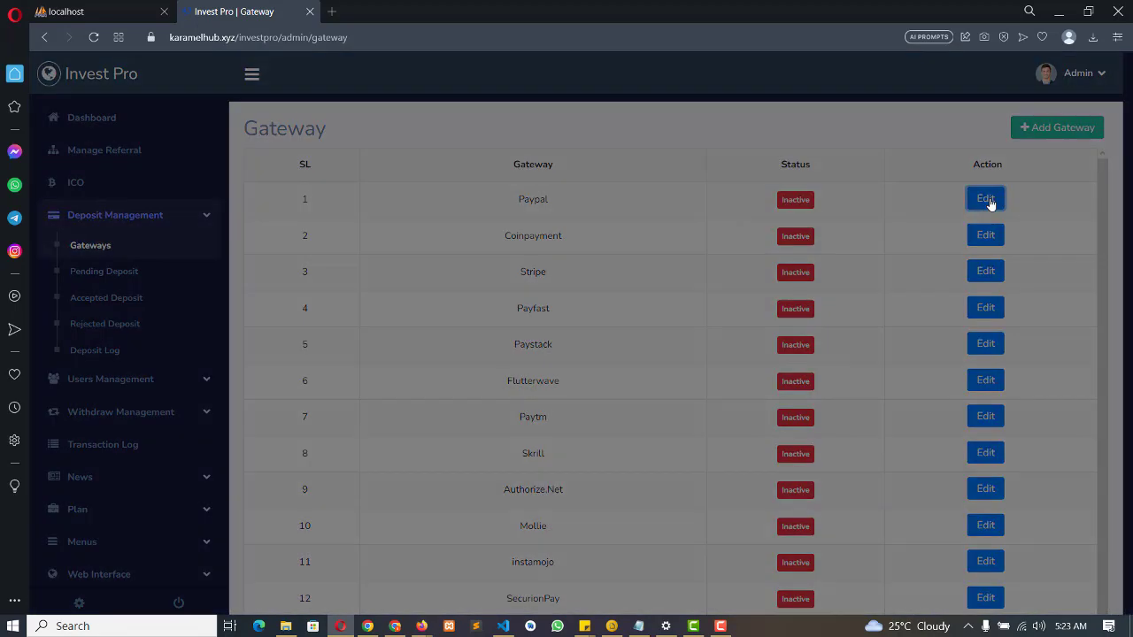
{"action": "scroll", "coordinate": [510, 309], "scroll_direction": "down", "scroll_amount": 3}
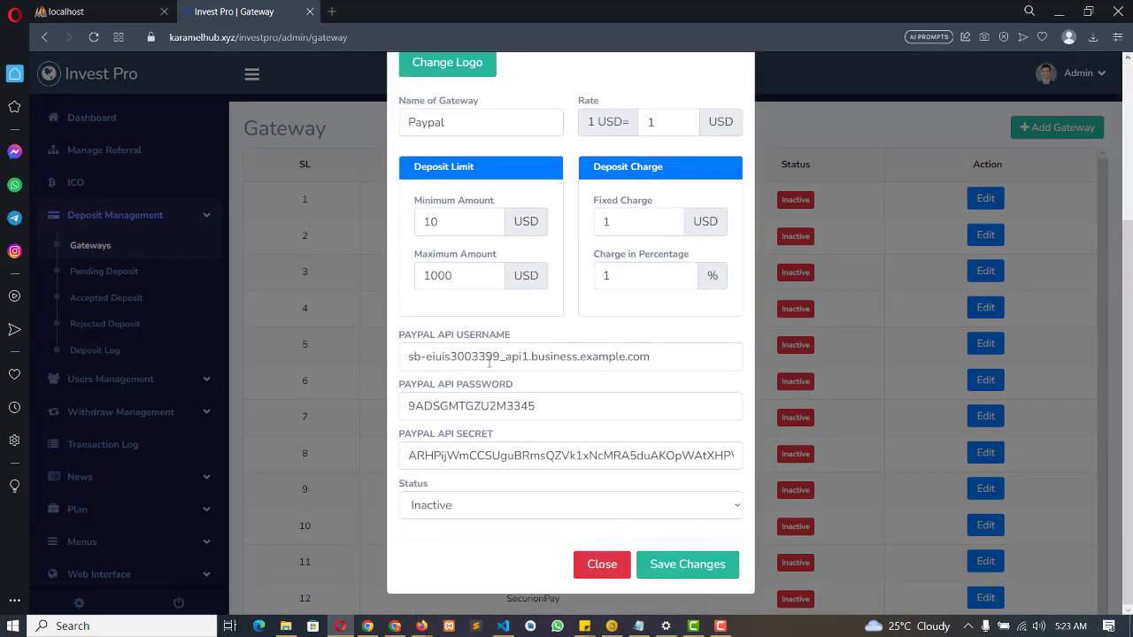
{"action": "left_click", "coordinate": [460, 511]}
{"action": "left_click", "coordinate": [584, 544]}
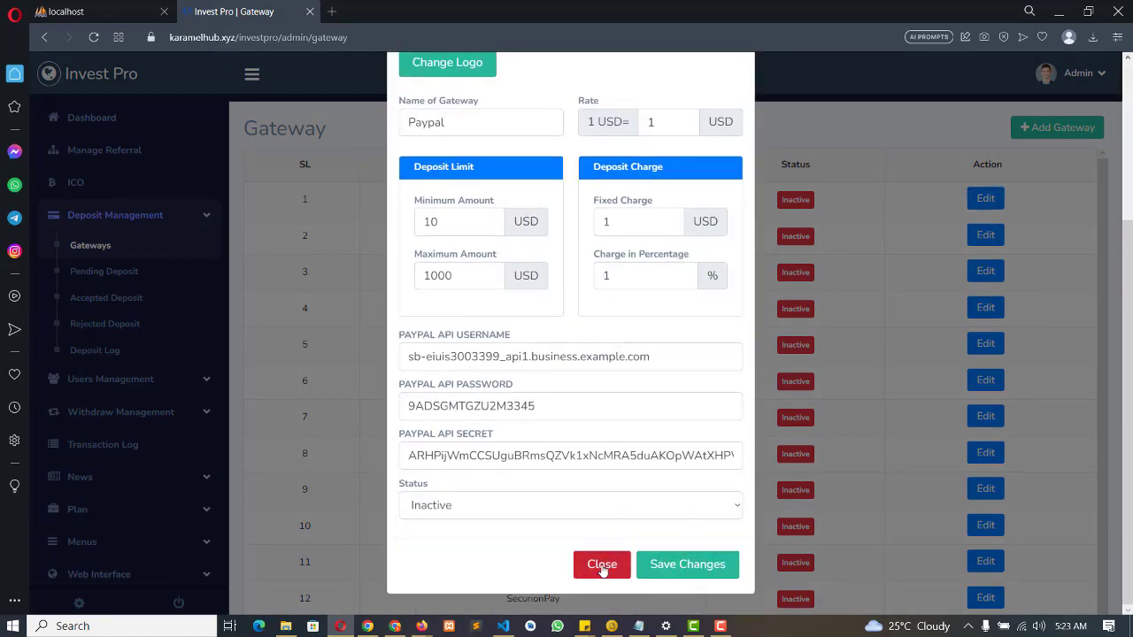
{"action": "left_click", "coordinate": [601, 563]}
Scroll down to point out the active Citi Bank gateway, then back to the top
{"action": "scroll", "coordinate": [653, 329], "scroll_direction": "down", "scroll_amount": 3}
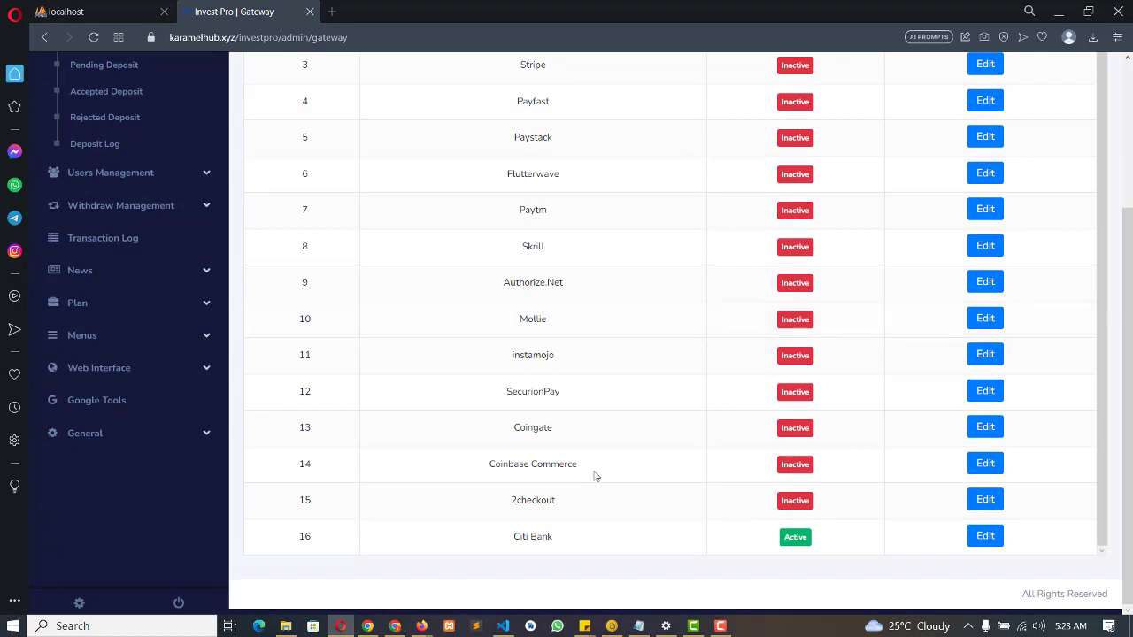
{"action": "left_click_drag", "start_coordinate": [595, 544], "coordinate": [484, 548]}
{"action": "left_click", "coordinate": [642, 549]}
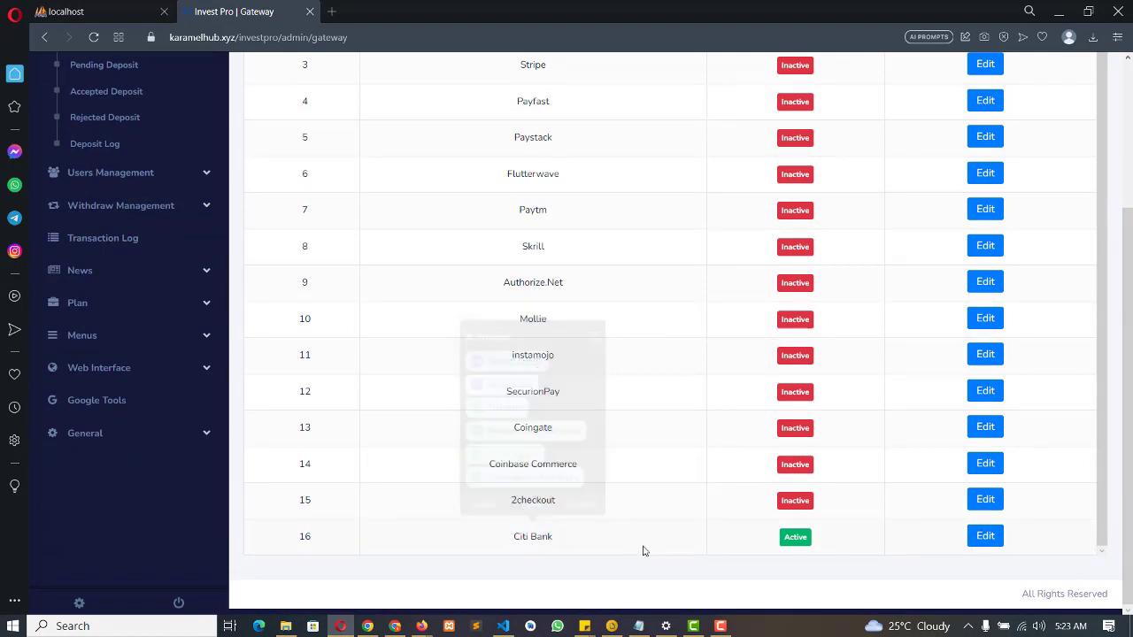
{"action": "scroll", "coordinate": [554, 407], "scroll_direction": "up", "scroll_amount": 4}
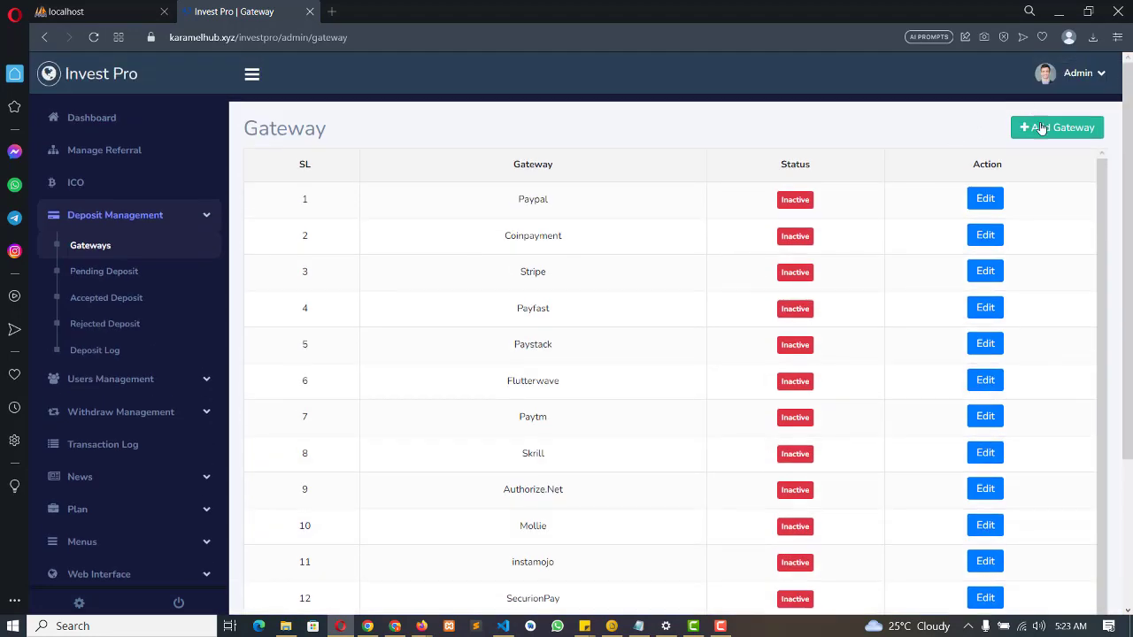
Start a new gateway named 'Bitcoin Manual Payment' with the Bitcoin.svg image
{"action": "left_click", "coordinate": [1046, 130]}
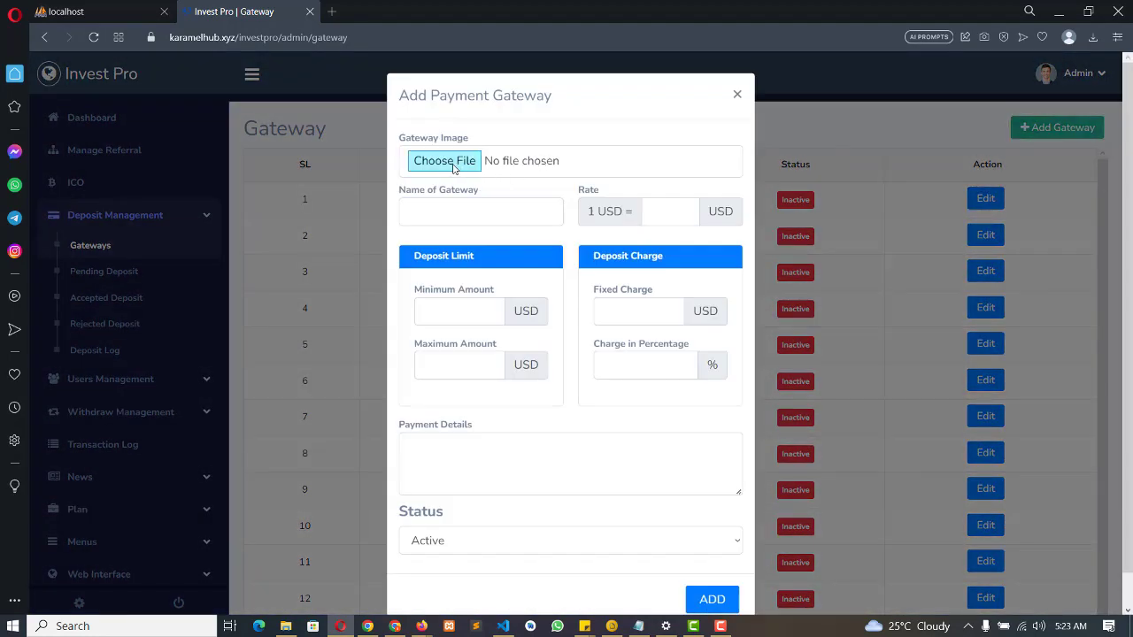
{"action": "left_click", "coordinate": [457, 212]}
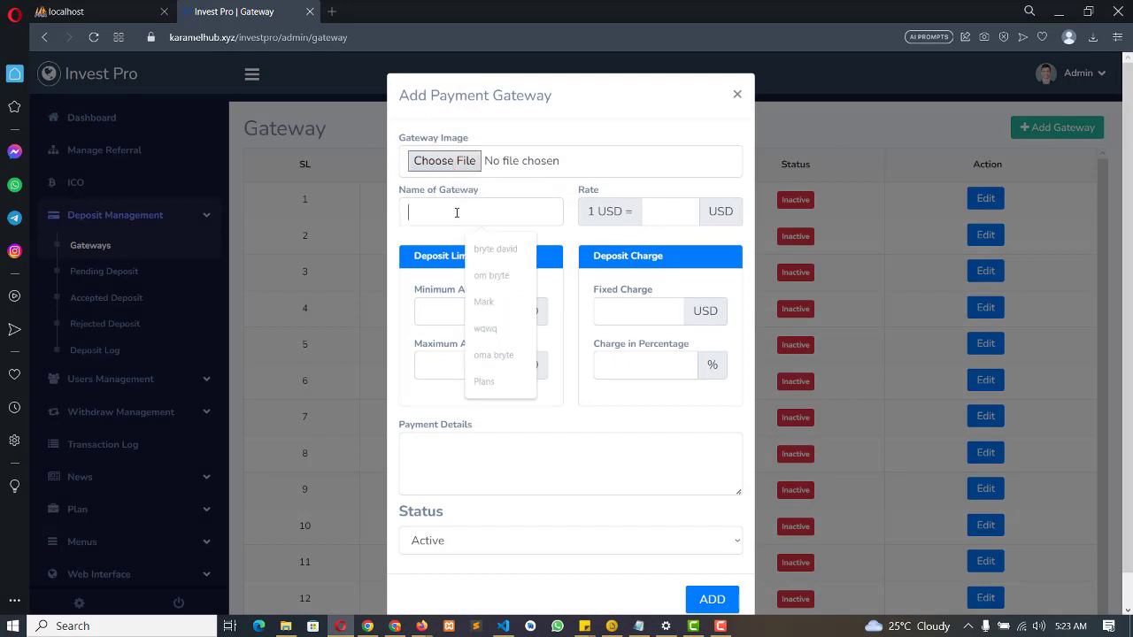
{"action": "type", "text": "Bit"}
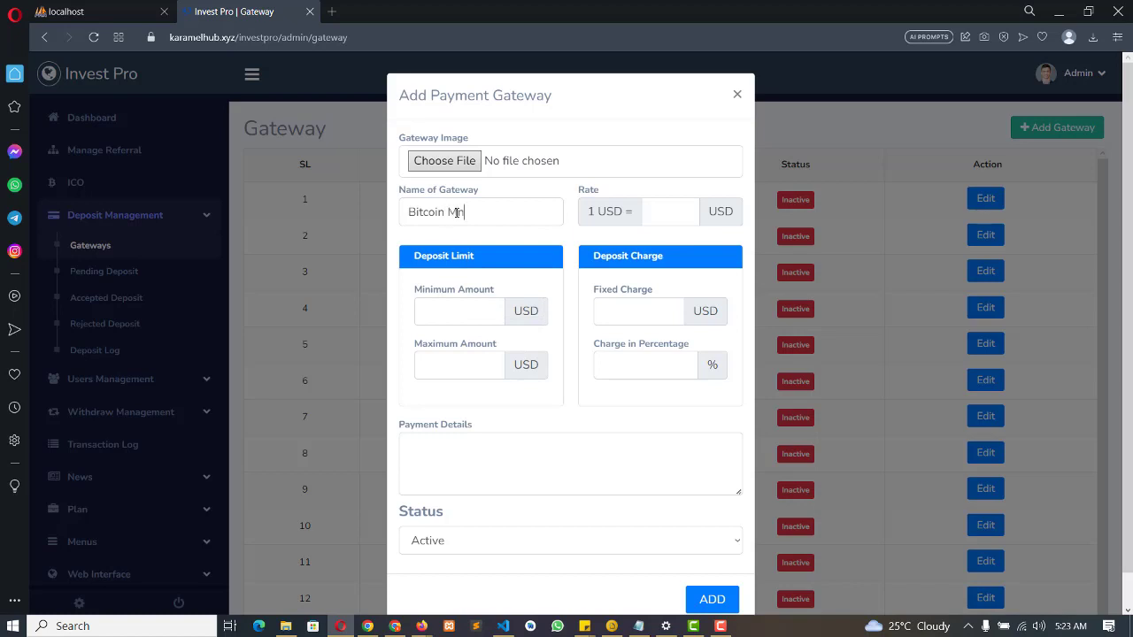
{"action": "type", "text": "coin Manual "}
{"action": "type", "text": "Pyame"}
{"action": "key", "text": "BackSpace"}
{"action": "key", "text": "BackSpace"}
{"action": "key", "text": "BackSpace"}
{"action": "type", "text": "ayment"}
{"action": "left_click", "coordinate": [443, 160]}
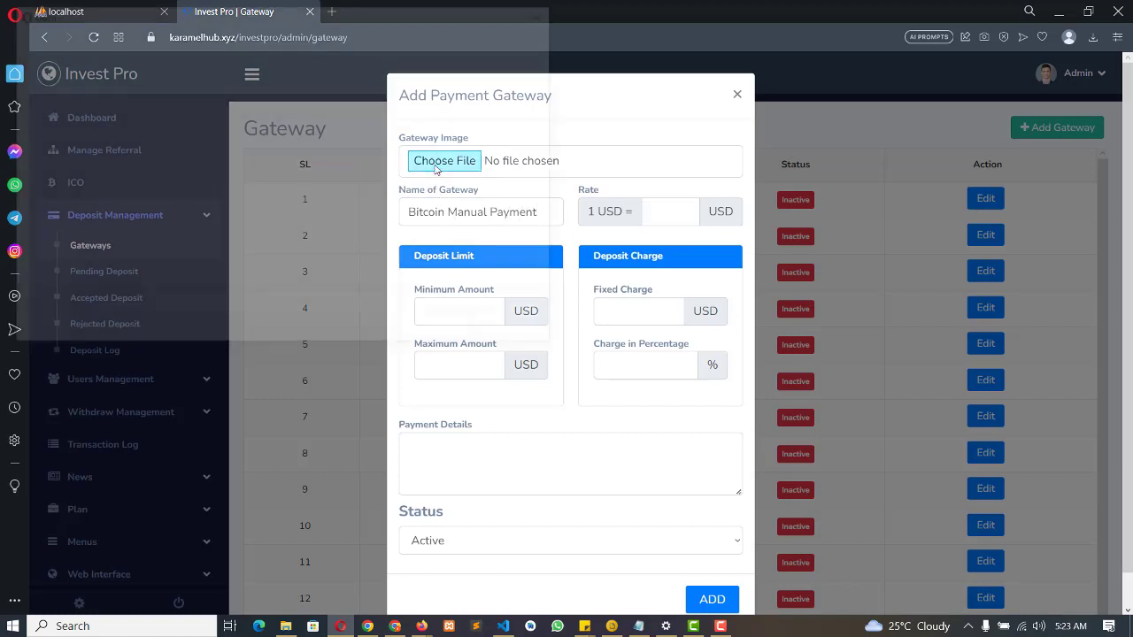
{"action": "scroll", "coordinate": [185, 129], "scroll_direction": "down", "scroll_amount": 1}
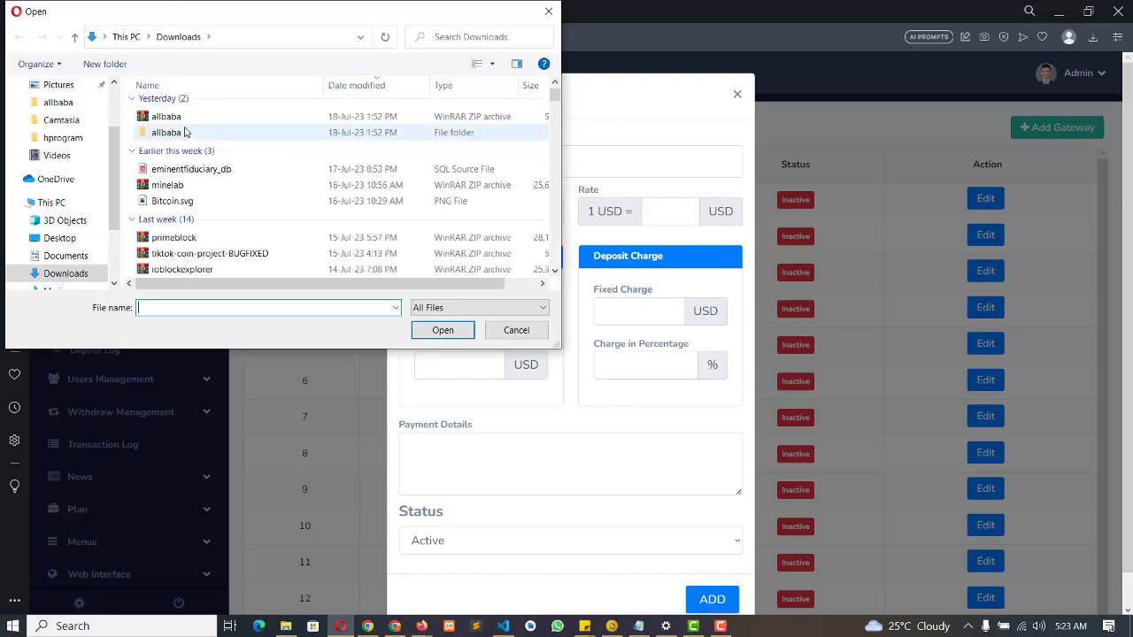
{"action": "left_click", "coordinate": [193, 201]}
{"action": "double_click", "coordinate": [193, 201]}
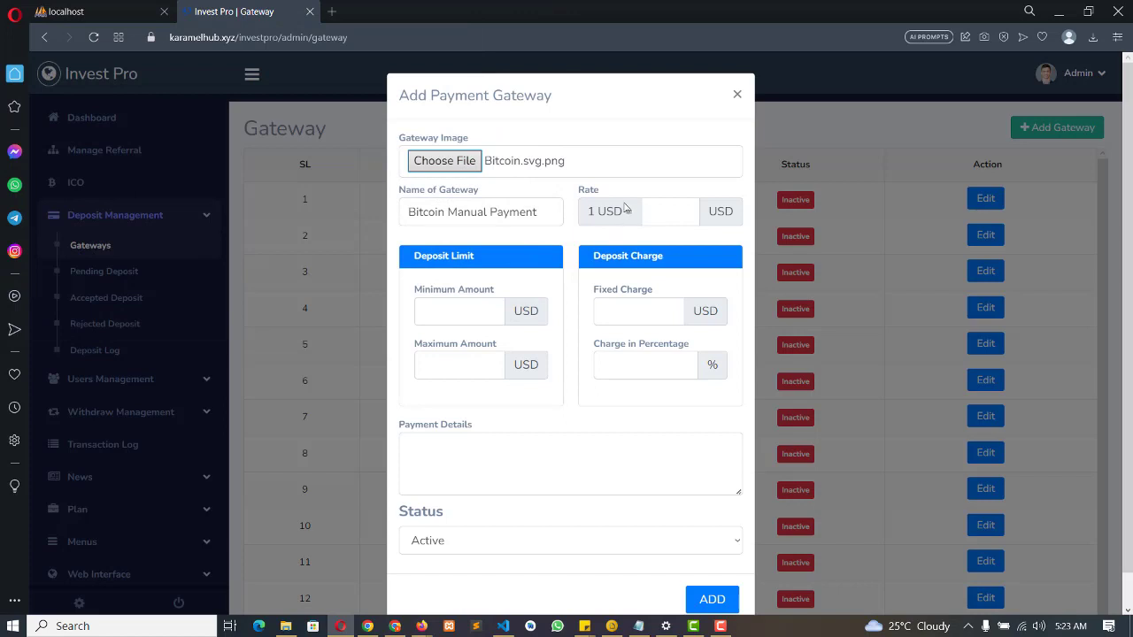
Fill in the rate, 10–50 USD limits, zero charges and the payment details
{"action": "left_click", "coordinate": [653, 216]}
{"action": "left_click", "coordinate": [479, 373]}
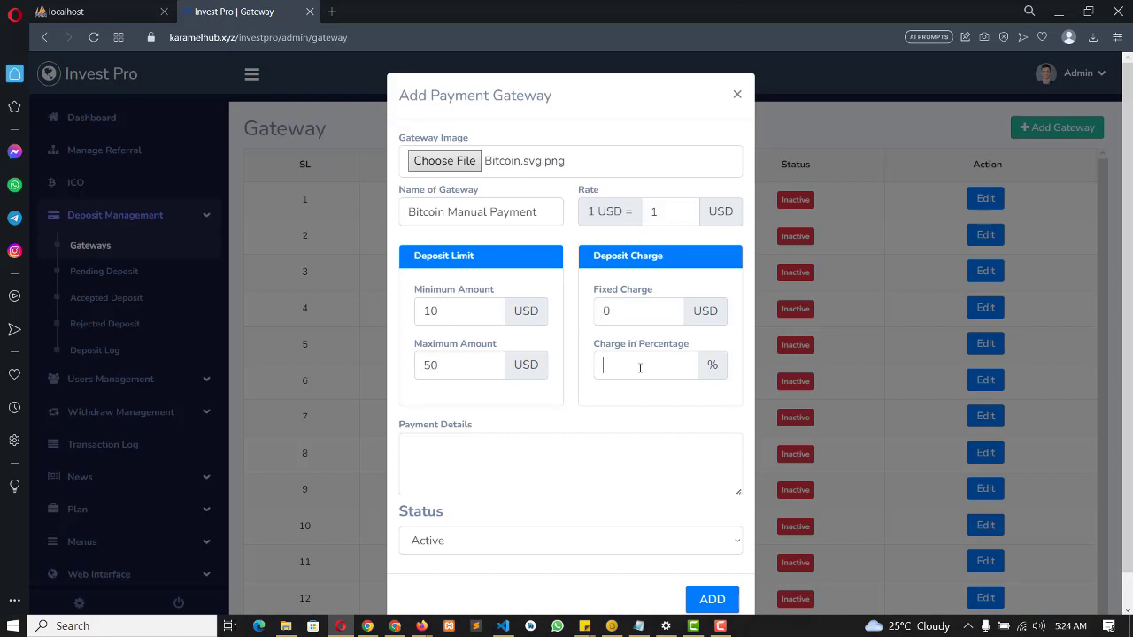
{"action": "scroll", "coordinate": [617, 372], "scroll_direction": "down", "scroll_amount": 1}
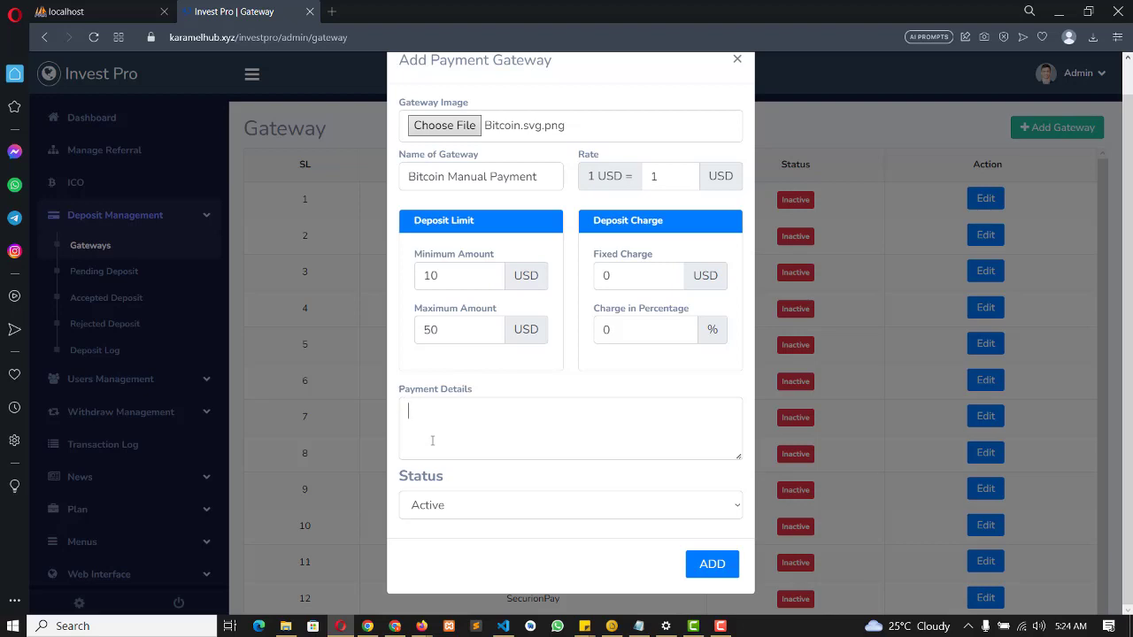
{"action": "type", "text": "LJDFKLASJDFKLJASKLF"}
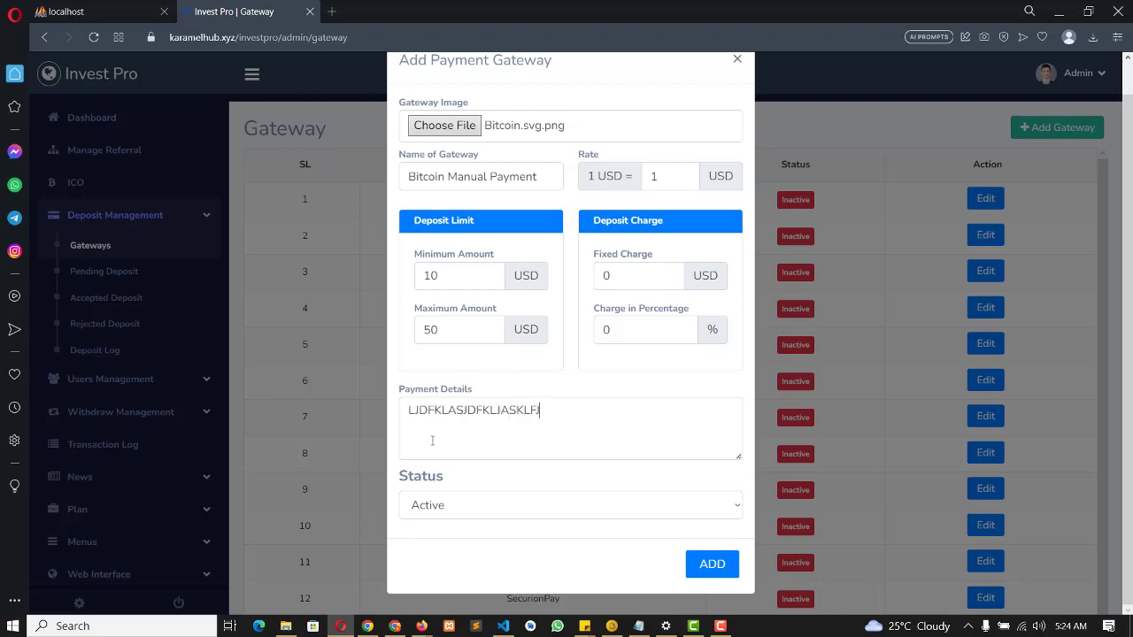
{"action": "type", "text": "JSDAF"}
Keep the new gateway's status Active and add it to the list
{"action": "left_click", "coordinate": [447, 504]}
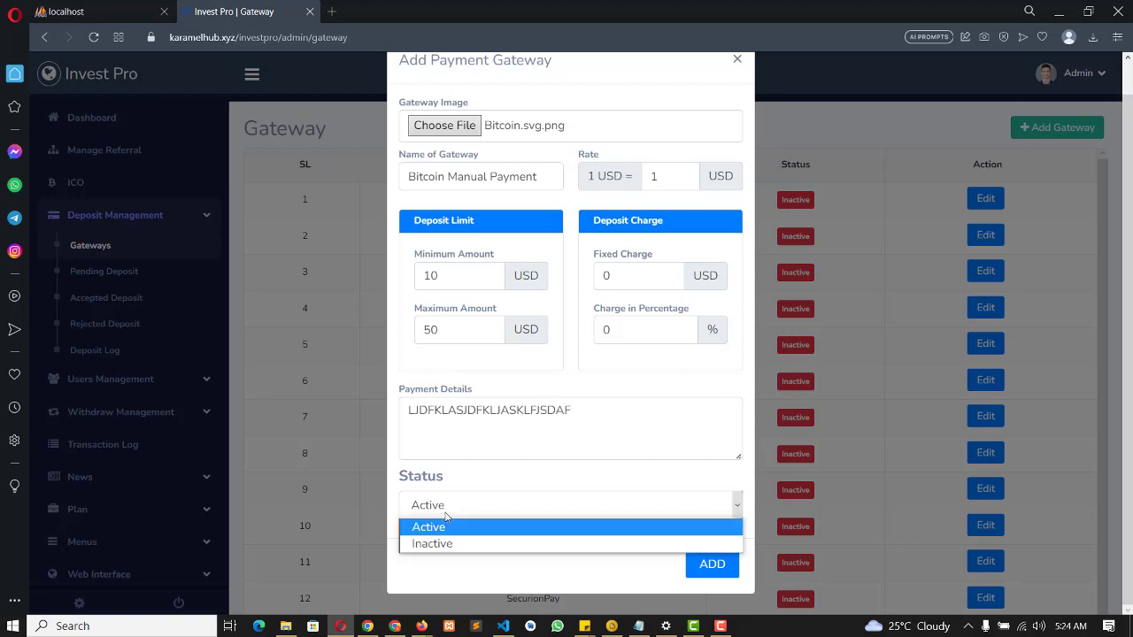
{"action": "left_click", "coordinate": [448, 528]}
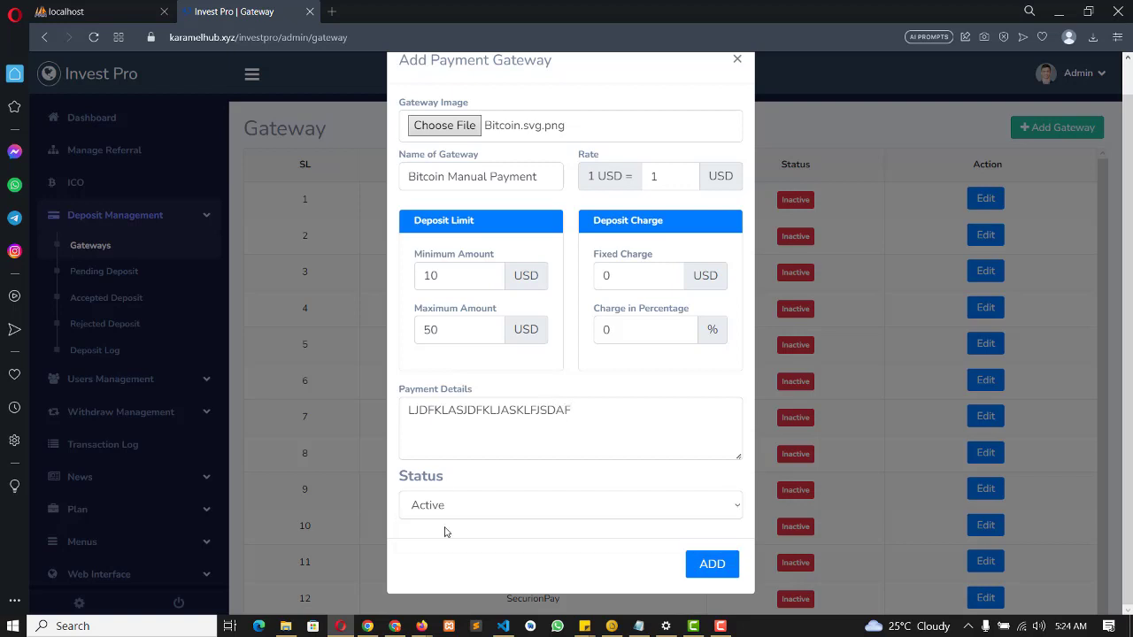
{"action": "left_click", "coordinate": [710, 566]}
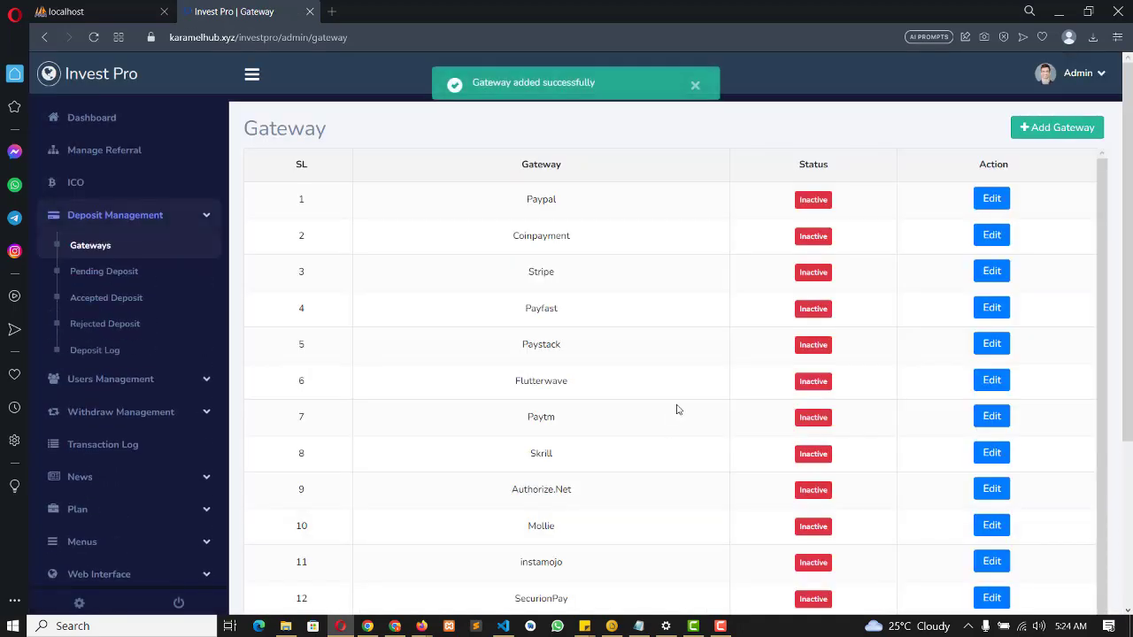
{"action": "scroll", "coordinate": [531, 195], "scroll_direction": "down", "scroll_amount": 1}
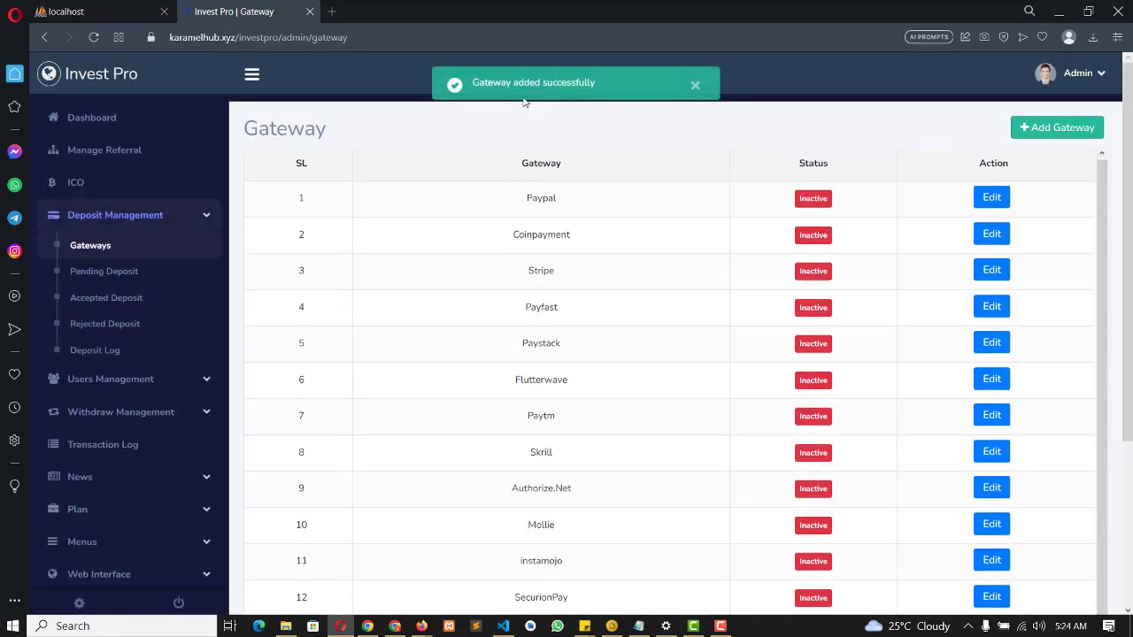
{"action": "scroll", "coordinate": [549, 141], "scroll_direction": "down", "scroll_amount": 3}
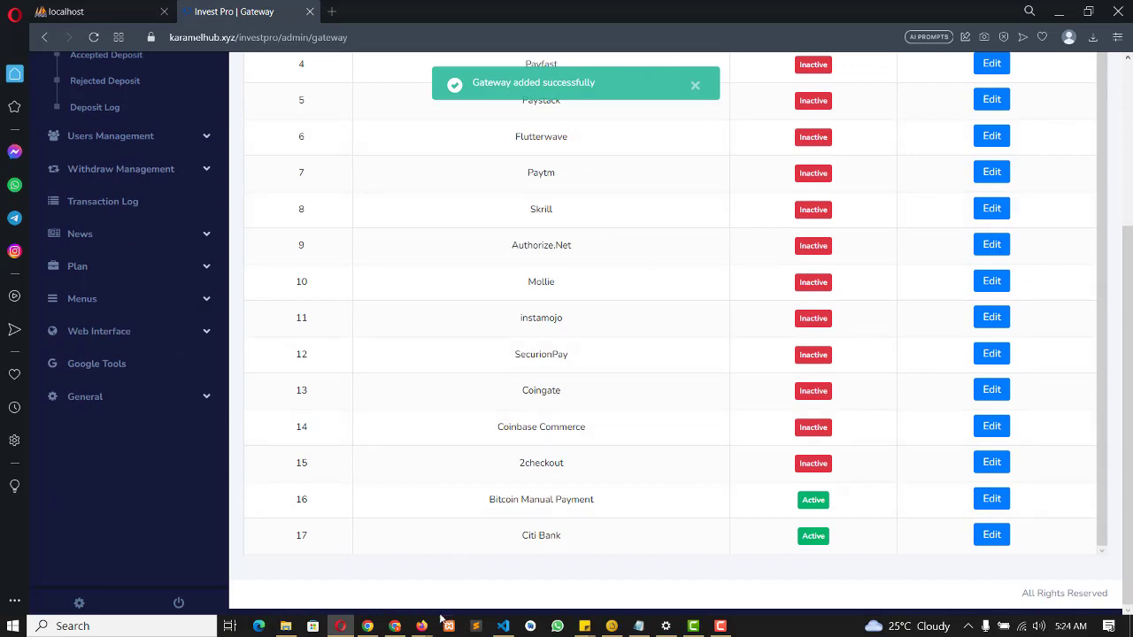
On the investor site, enter a 50 USD deposit amount and continue to gateway selection
{"action": "mouse_move", "coordinate": [421, 624]}
{"action": "left_click", "coordinate": [481, 567]}
{"action": "mouse_move", "coordinate": [524, 155]}
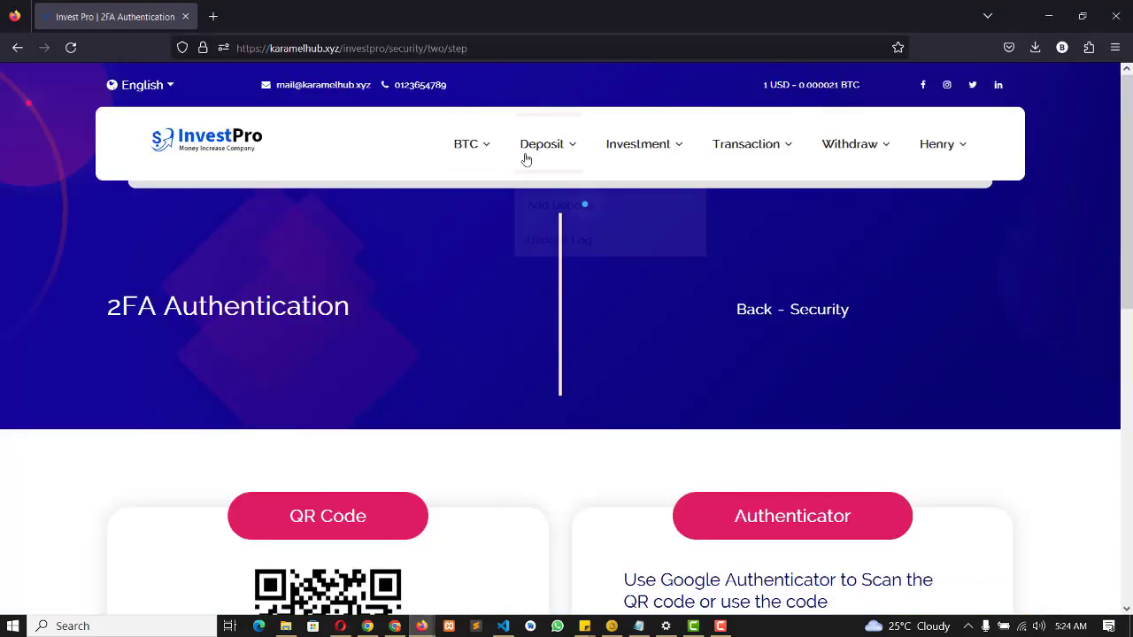
{"action": "scroll", "coordinate": [529, 181], "scroll_direction": "down", "scroll_amount": 5}
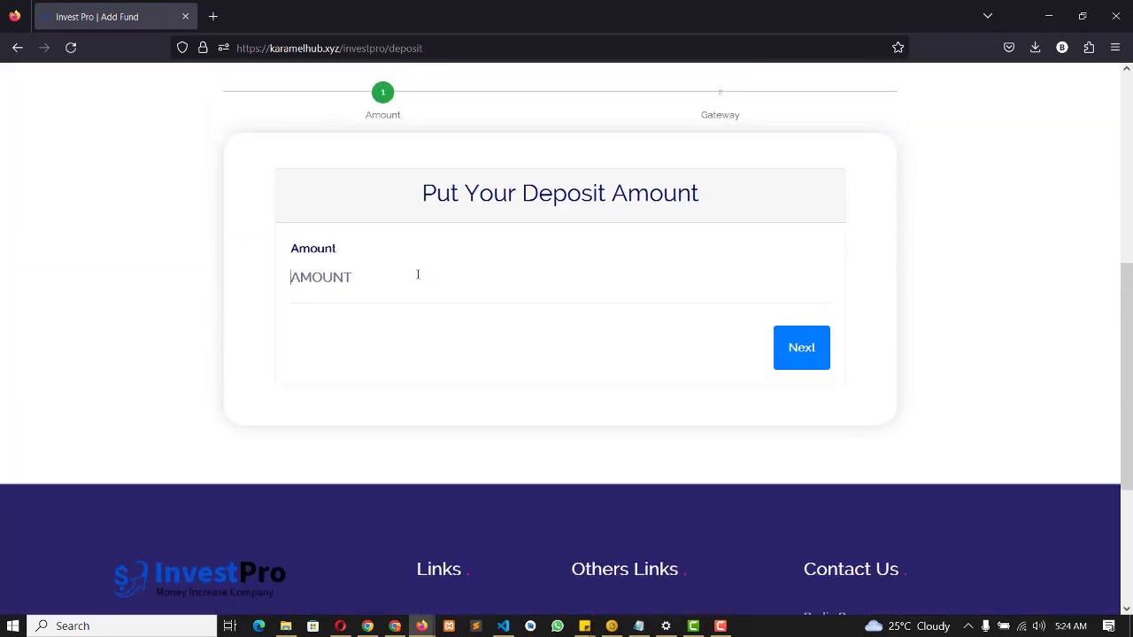
{"action": "type", "text": "50"}
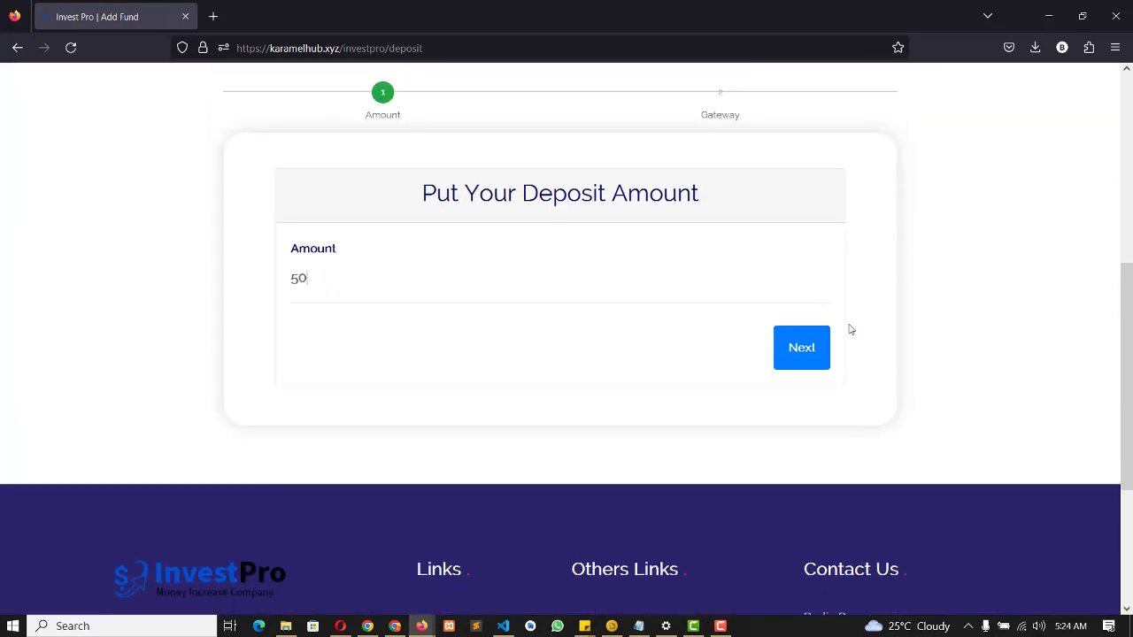
{"action": "left_click", "coordinate": [804, 360]}
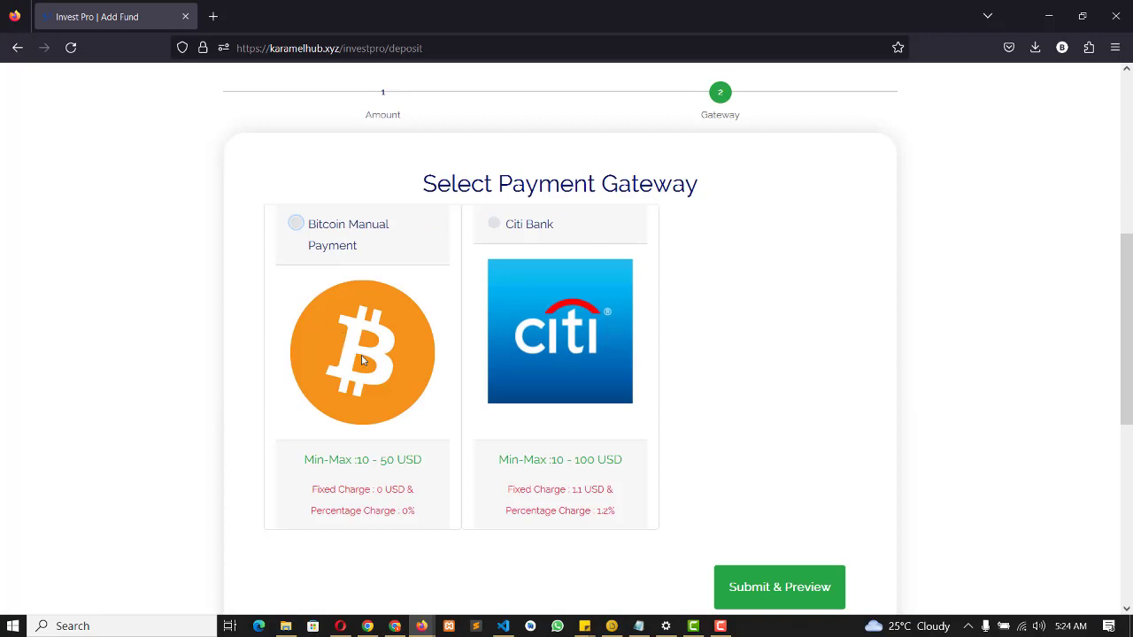
Try Citi Bank, dismiss its details, and settle on Bitcoin Manual Payment as the gateway
{"action": "scroll", "coordinate": [341, 301], "scroll_direction": "down", "scroll_amount": 3}
{"action": "scroll", "coordinate": [361, 255], "scroll_direction": "up", "scroll_amount": 3}
{"action": "left_click", "coordinate": [296, 223]}
{"action": "left_click", "coordinate": [494, 224]}
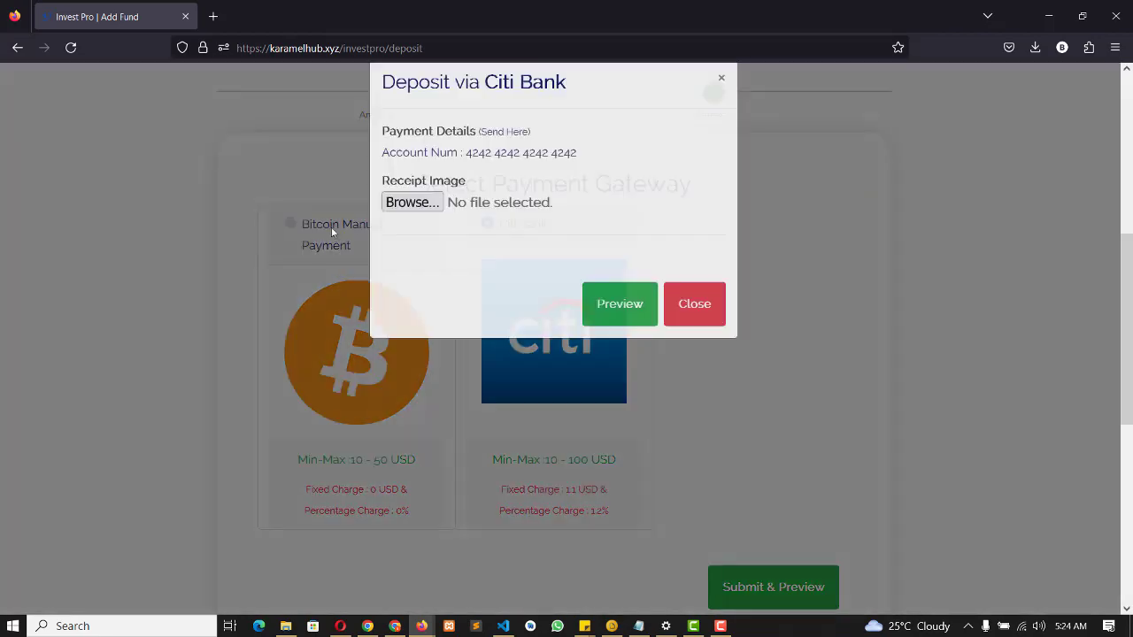
{"action": "left_click", "coordinate": [307, 287]}
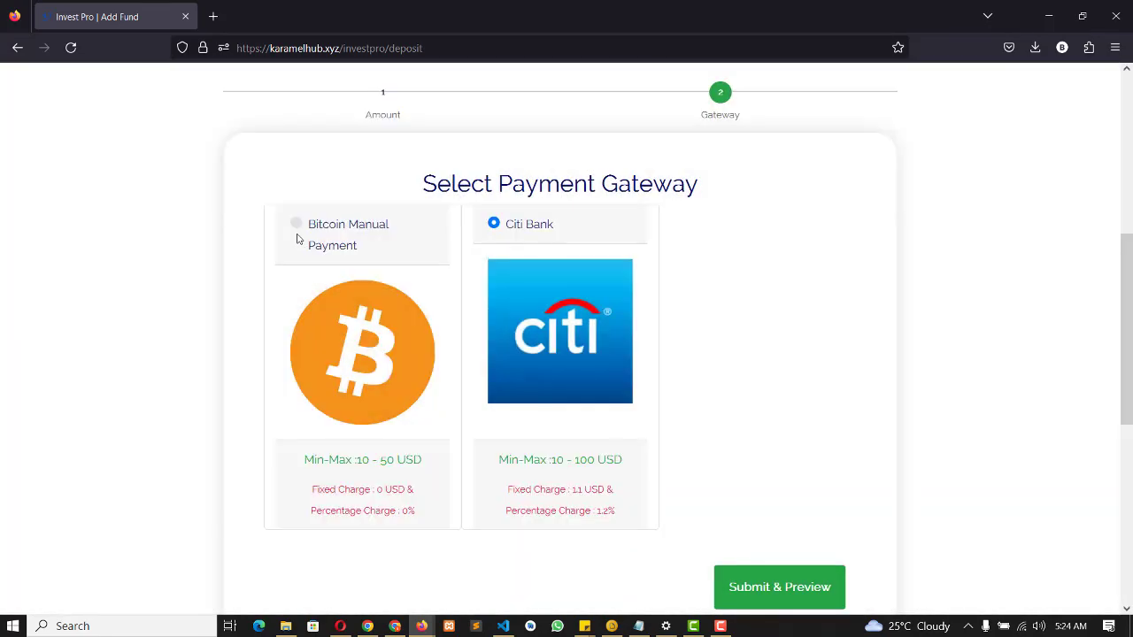
{"action": "left_click", "coordinate": [297, 224]}
Submit the deposit to reach its preview showing 0 USD charge and 50 USD payable
{"action": "scroll", "coordinate": [358, 260], "scroll_direction": "down", "scroll_amount": 3}
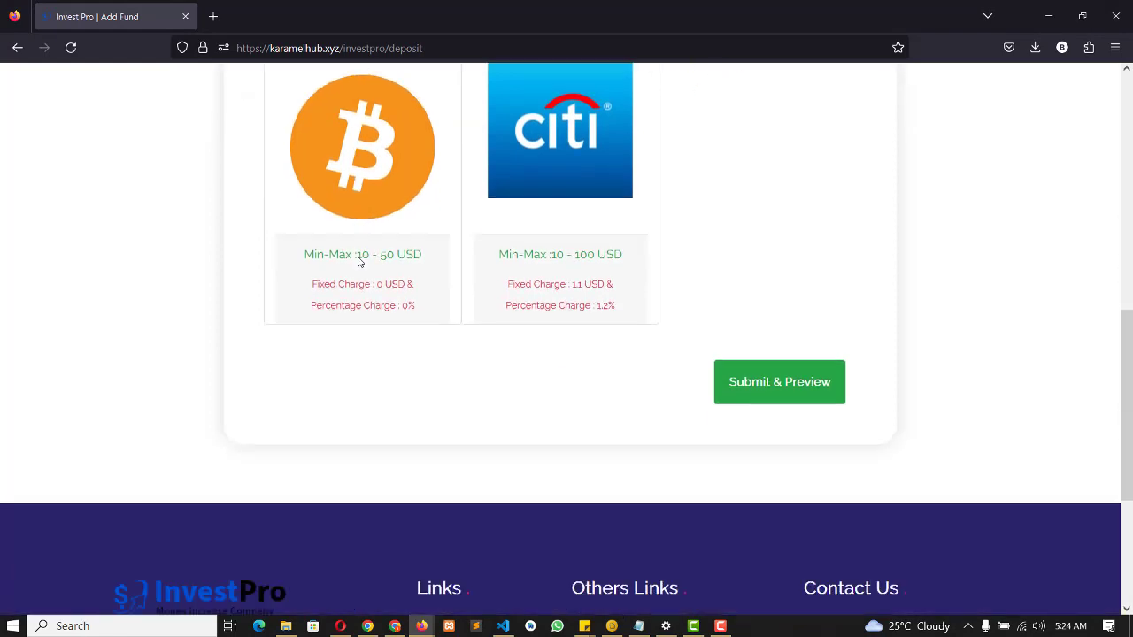
{"action": "scroll", "coordinate": [359, 256], "scroll_direction": "up", "scroll_amount": 1}
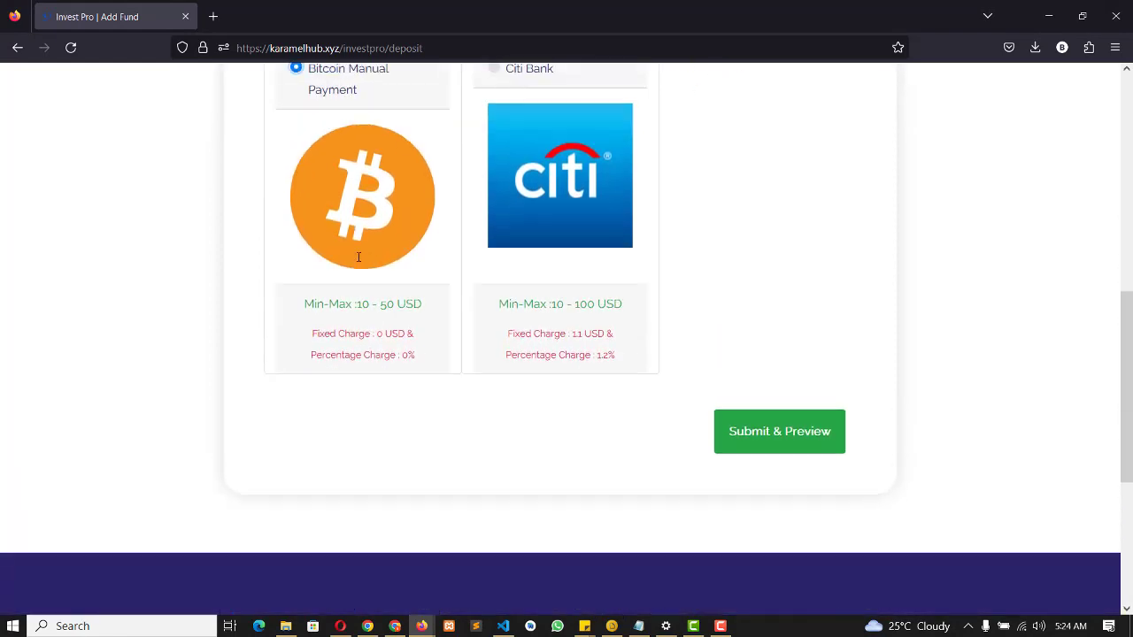
{"action": "left_click", "coordinate": [769, 432]}
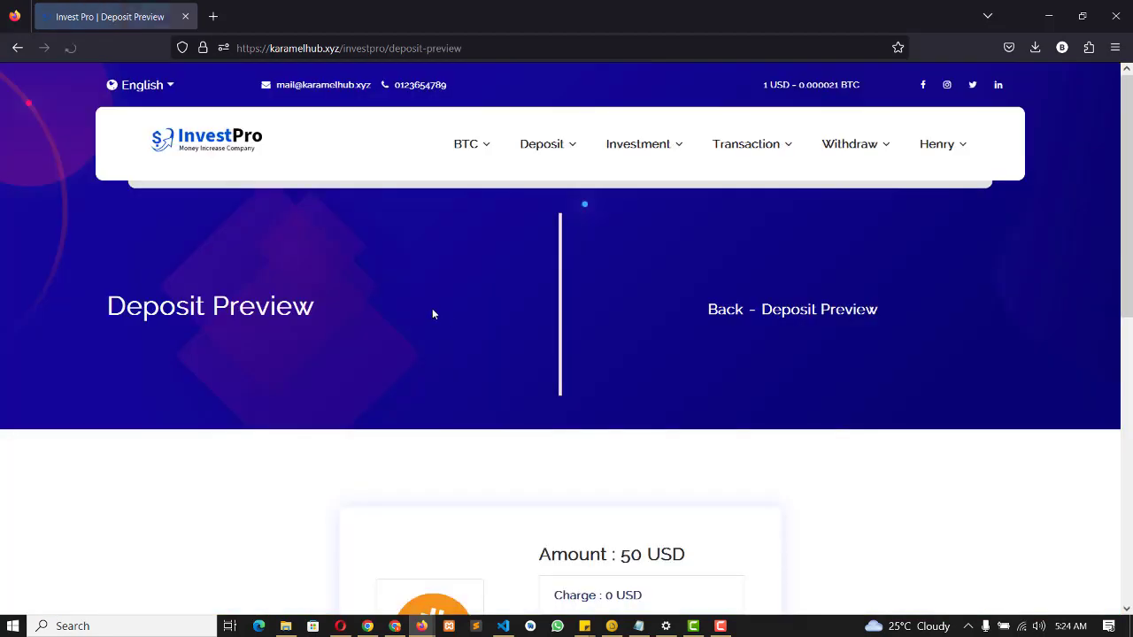
{"action": "scroll", "coordinate": [435, 309], "scroll_direction": "down", "scroll_amount": 4}
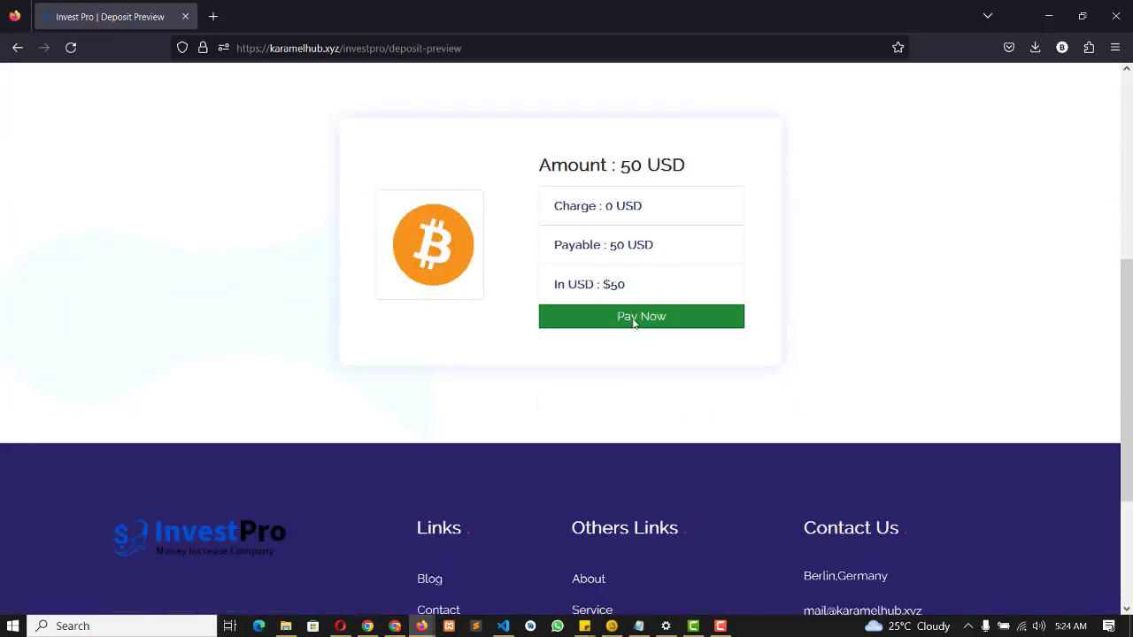
Go back and re-enter a 50 USD deposit amount to reach gateway selection
{"action": "scroll", "coordinate": [361, 201], "scroll_direction": "up", "scroll_amount": 2}
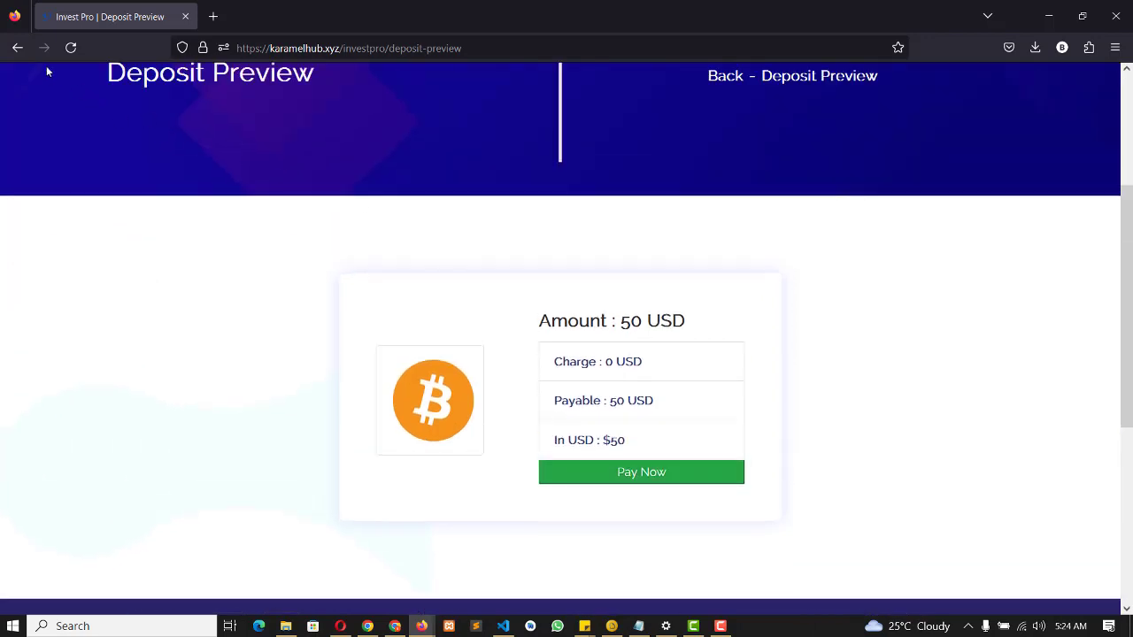
{"action": "left_click", "coordinate": [17, 48]}
{"action": "scroll", "coordinate": [390, 318], "scroll_direction": "up", "scroll_amount": 2}
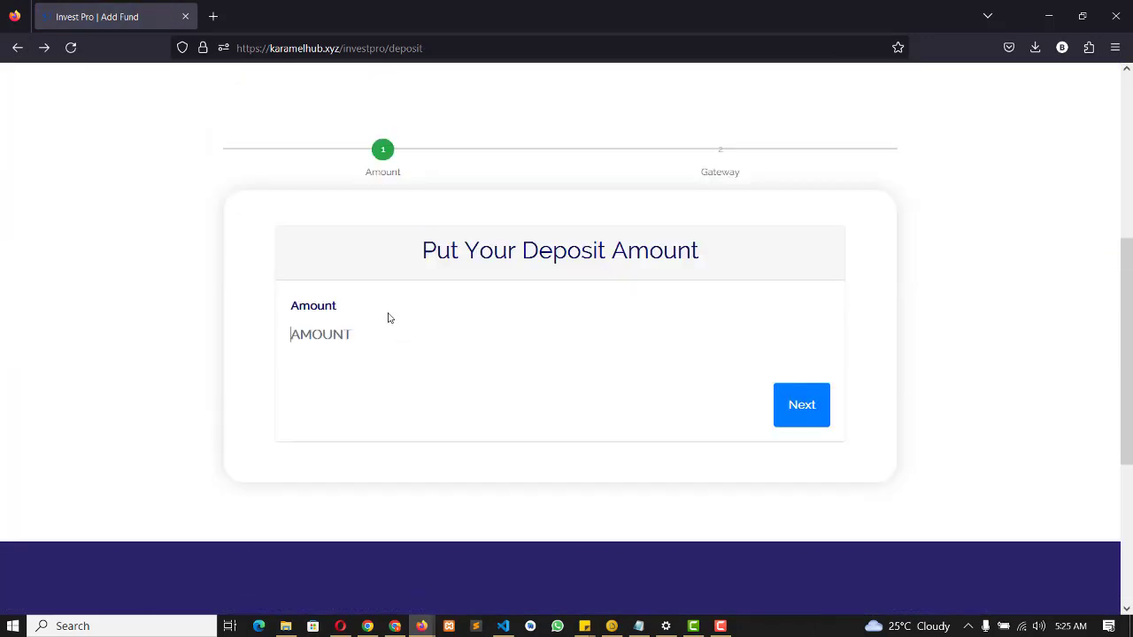
{"action": "type", "text": "50"}
{"action": "left_click", "coordinate": [802, 406]}
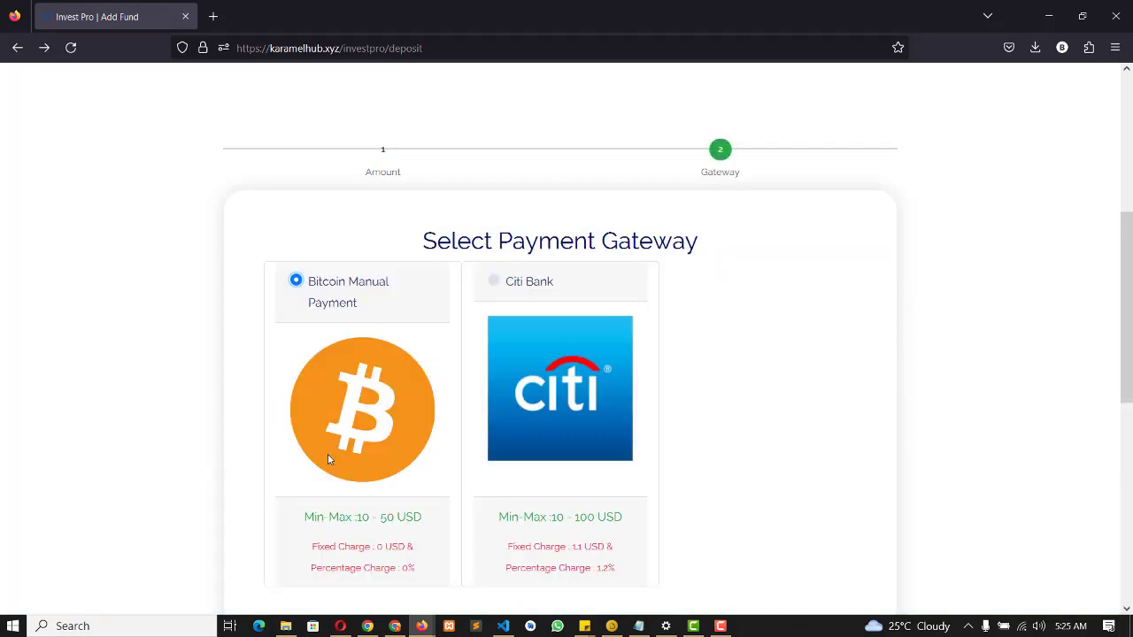
Choose Citi Bank, close its details, pick Bitcoin Manual Payment, then switch to the admin gateway list
{"action": "scroll", "coordinate": [327, 460], "scroll_direction": "down", "scroll_amount": 2}
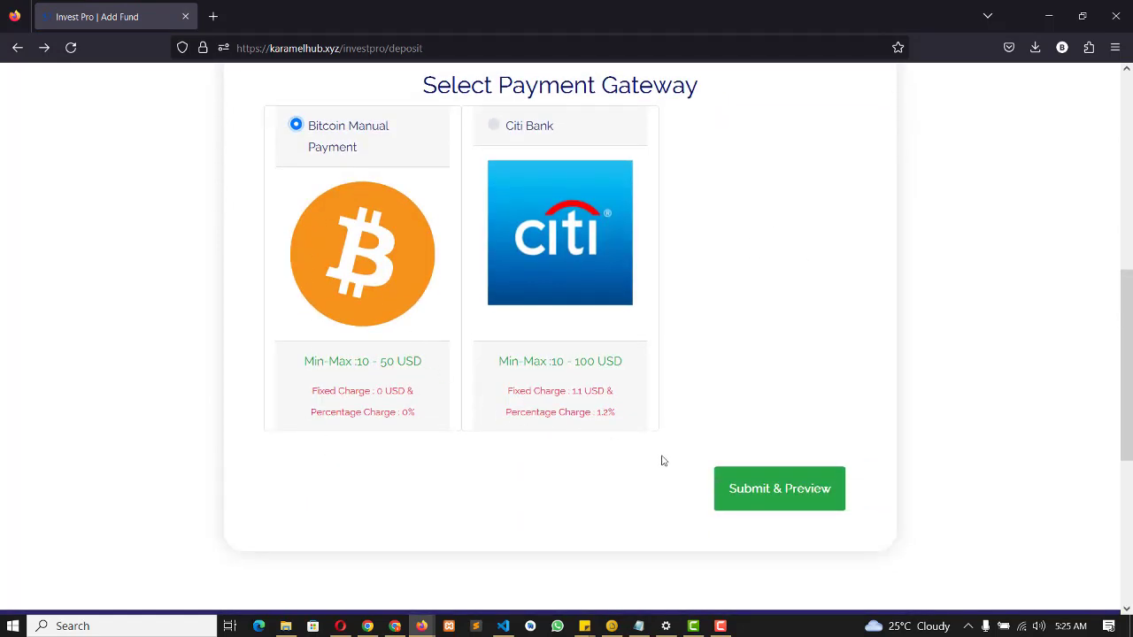
{"action": "left_click", "coordinate": [494, 125]}
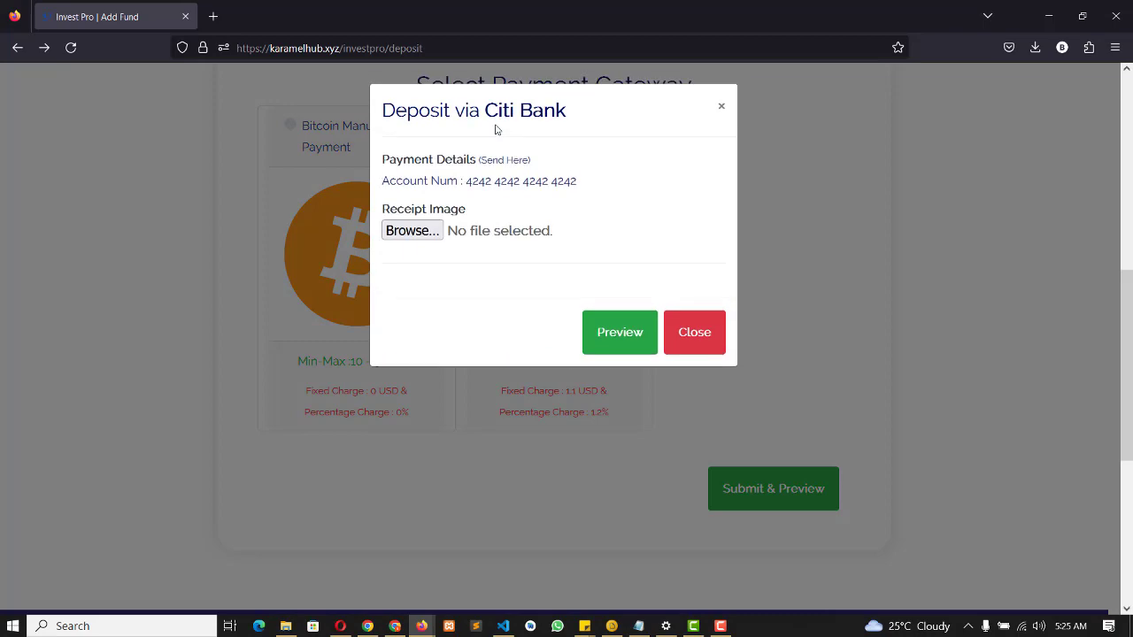
{"action": "left_click", "coordinate": [721, 106]}
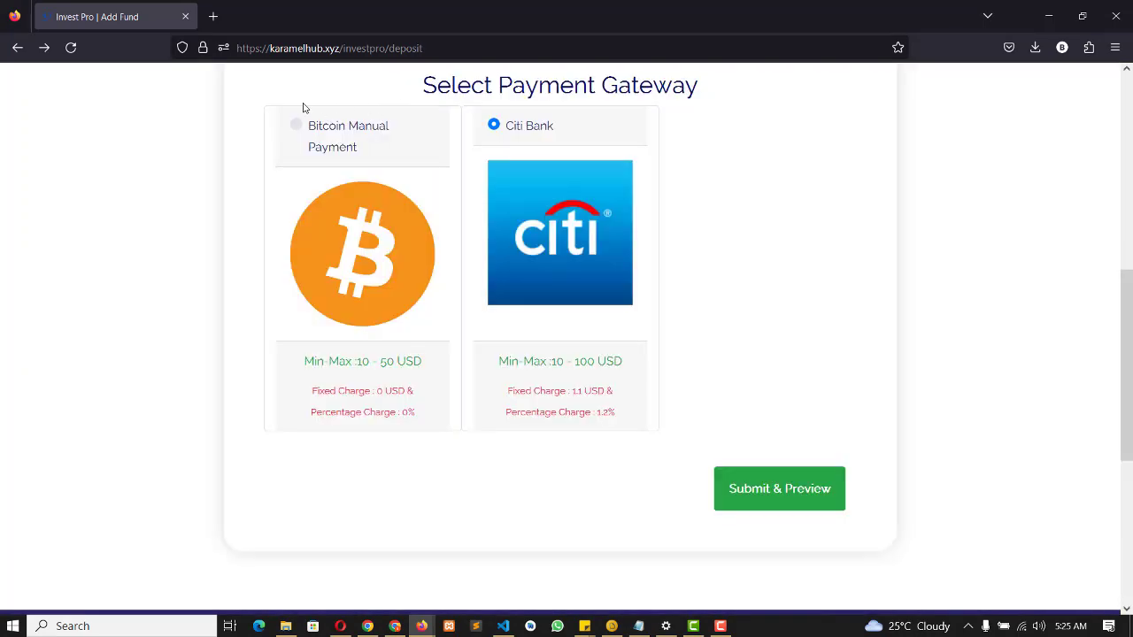
{"action": "left_click", "coordinate": [296, 124]}
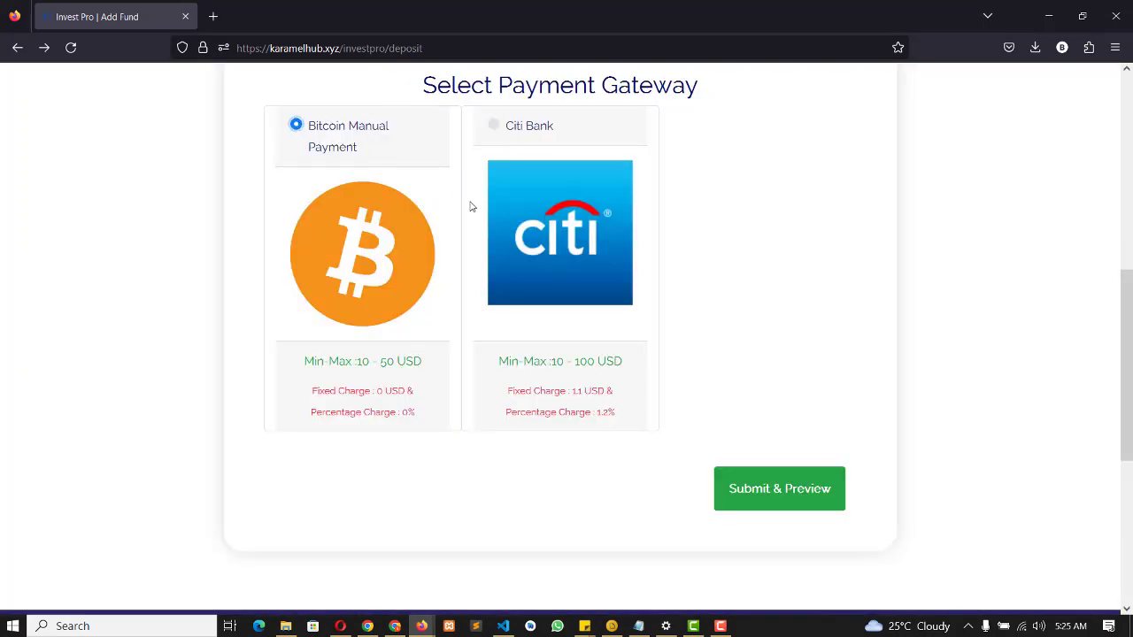
{"action": "left_click", "coordinate": [340, 626]}
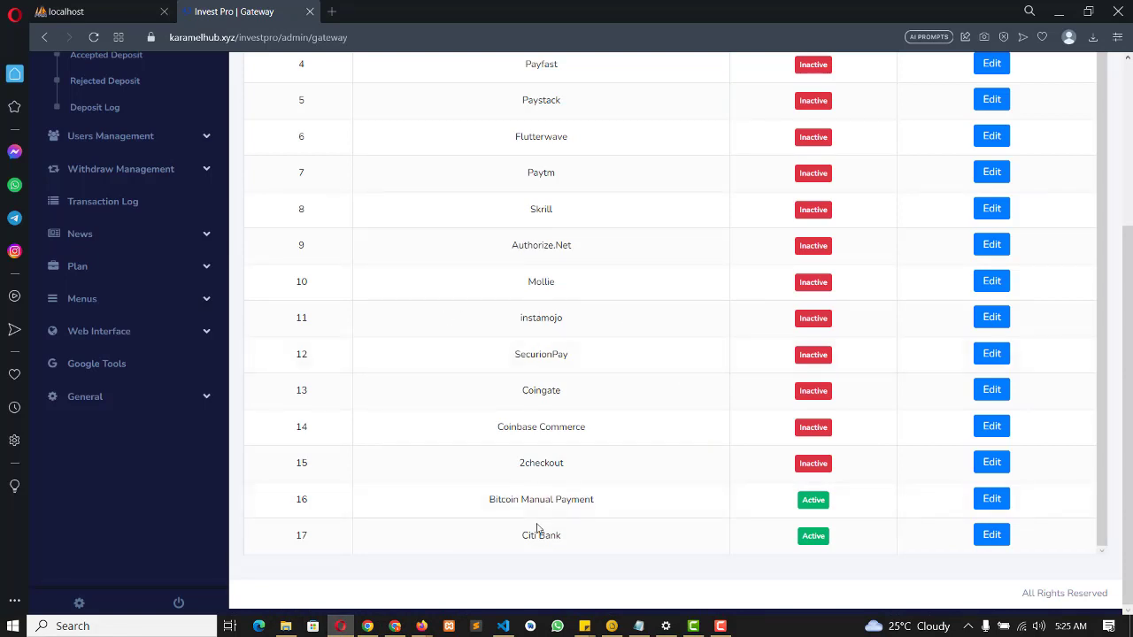
Browse the Pending, Accepted and Rejected deposits, then highlight the three Deposit Log entries
{"action": "scroll", "coordinate": [531, 445], "scroll_direction": "up", "scroll_amount": 3}
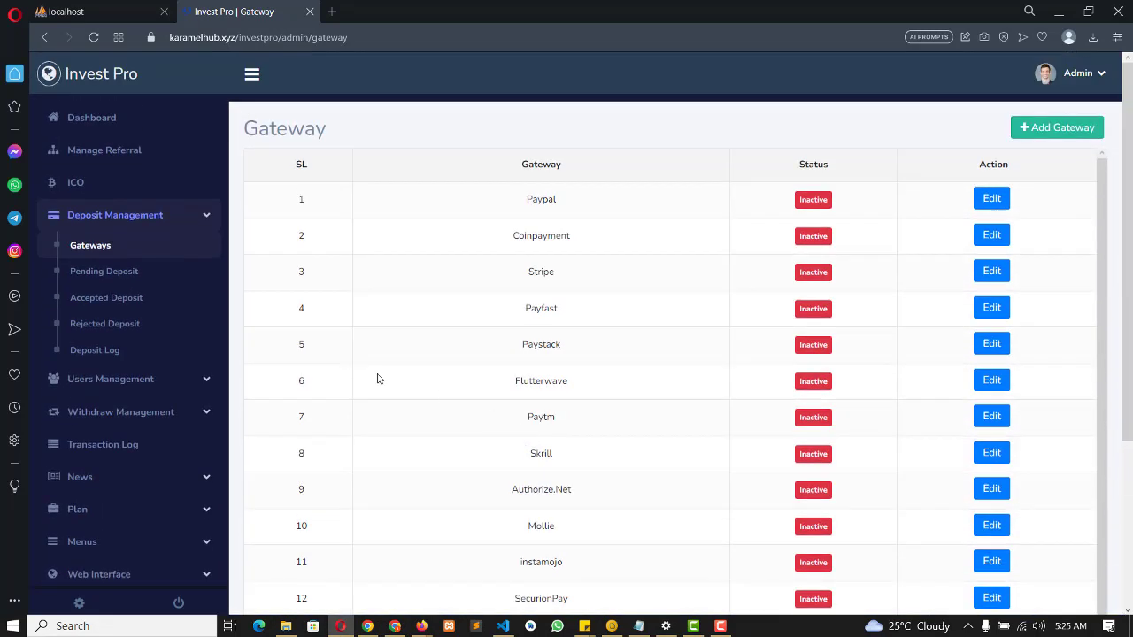
{"action": "left_click", "coordinate": [107, 282]}
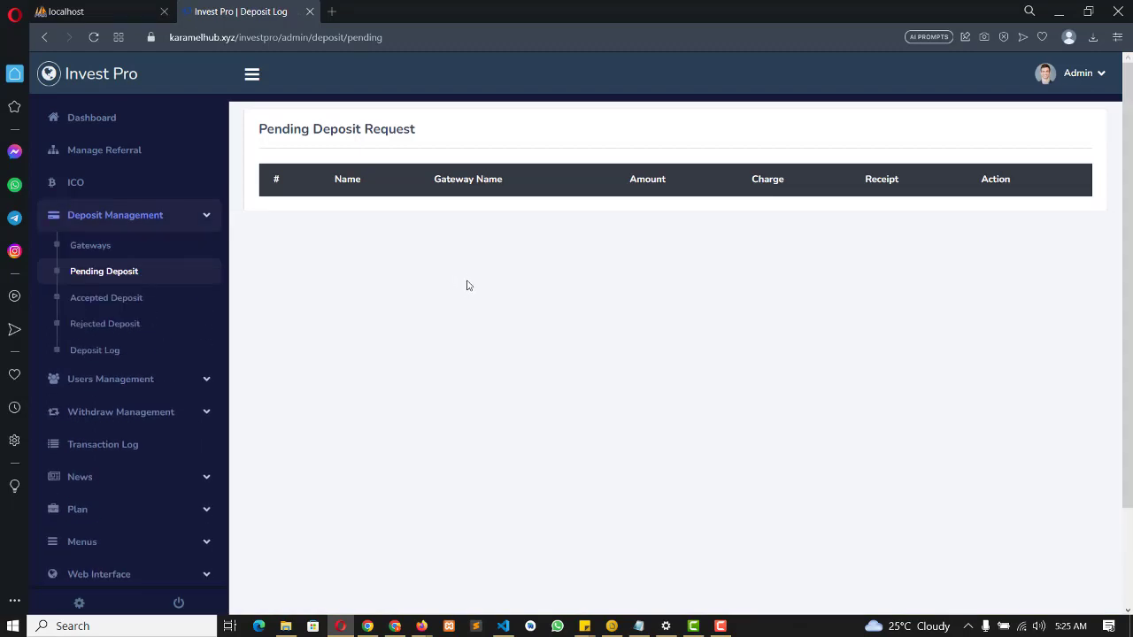
{"action": "left_click", "coordinate": [142, 303]}
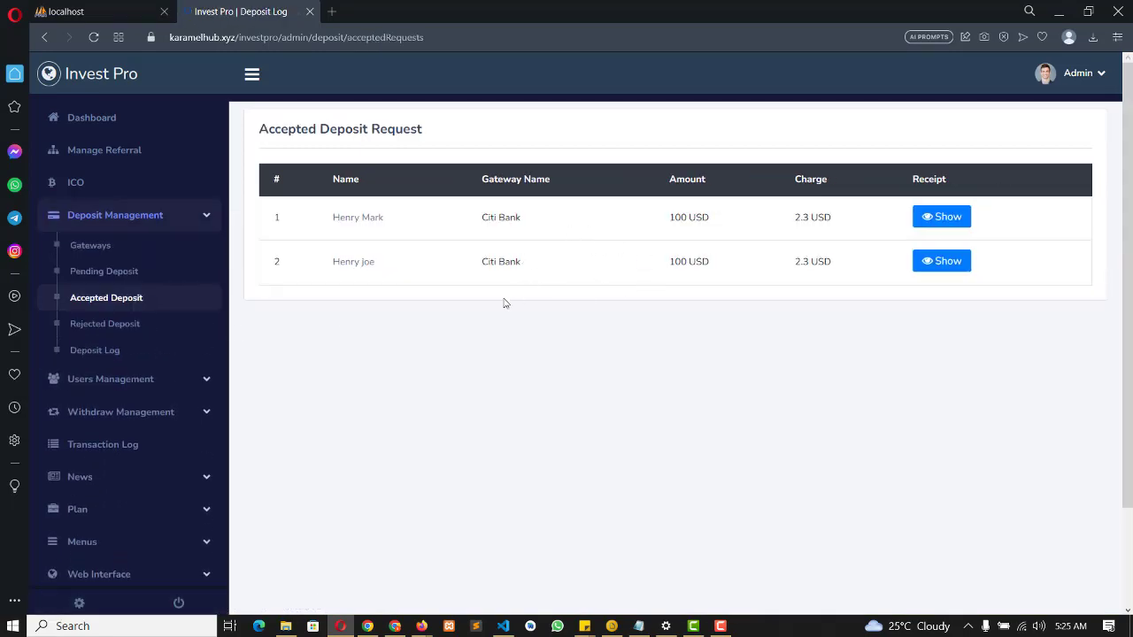
{"action": "left_click", "coordinate": [122, 333]}
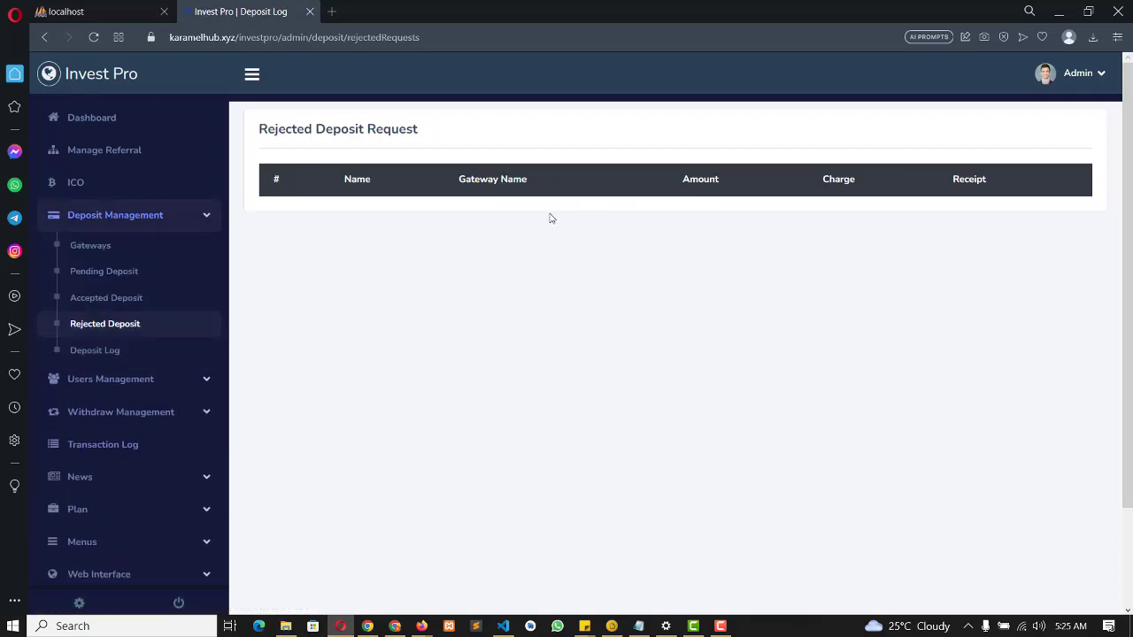
{"action": "left_click", "coordinate": [109, 355]}
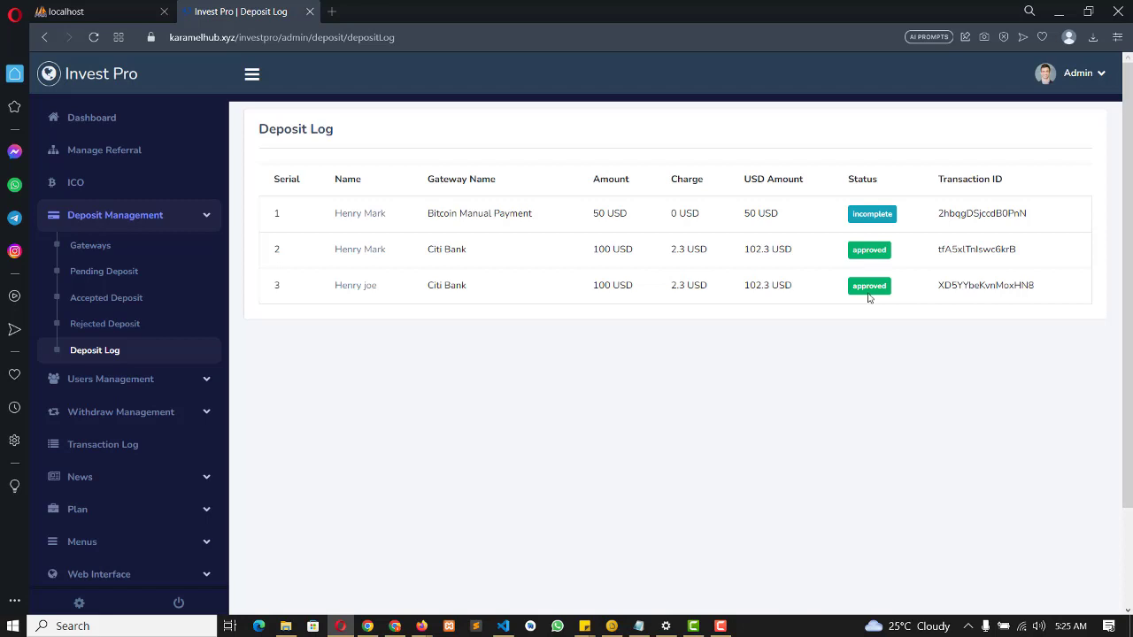
{"action": "left_click_drag", "start_coordinate": [1052, 292], "coordinate": [274, 218]}
{"action": "left_click", "coordinate": [444, 363]}
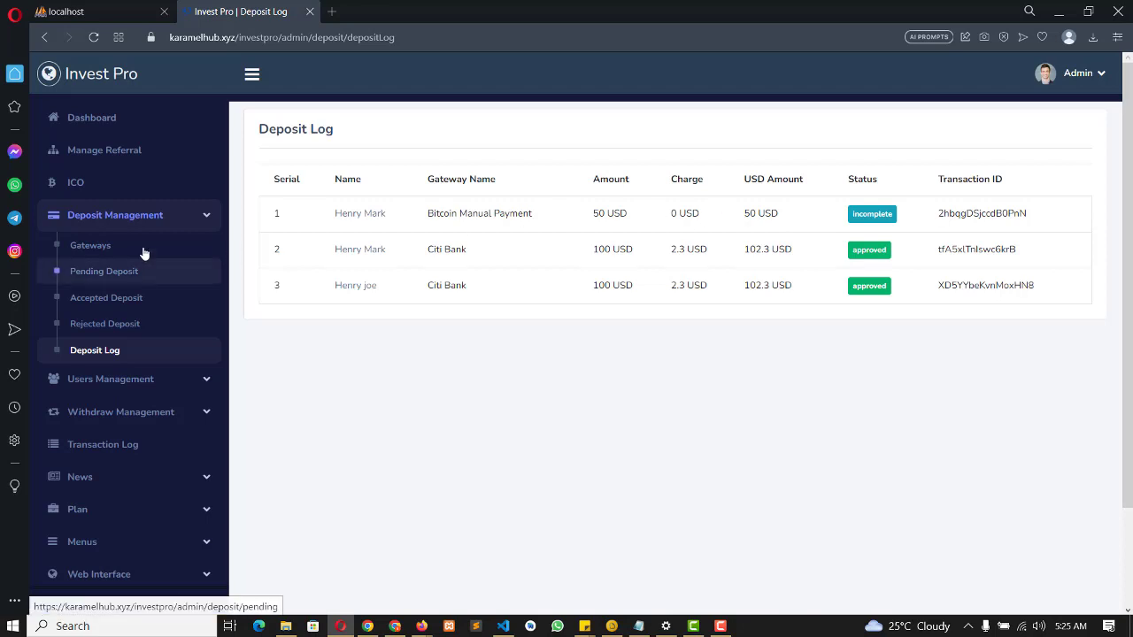
{"action": "left_click", "coordinate": [203, 220]}
{"action": "left_click", "coordinate": [187, 251]}
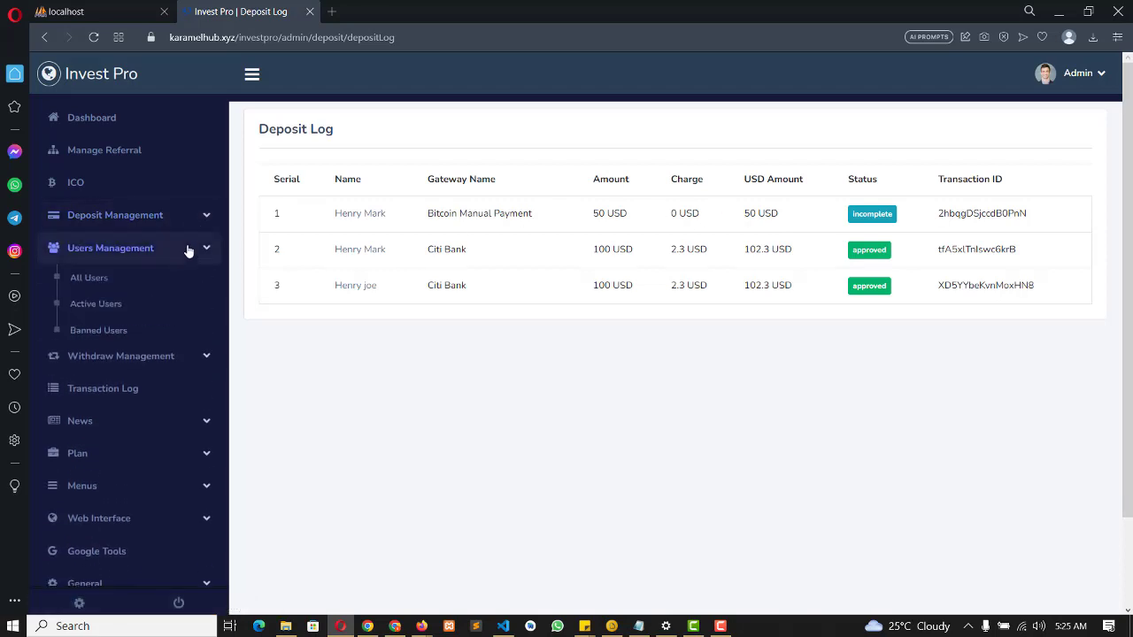
{"action": "left_click", "coordinate": [101, 280]}
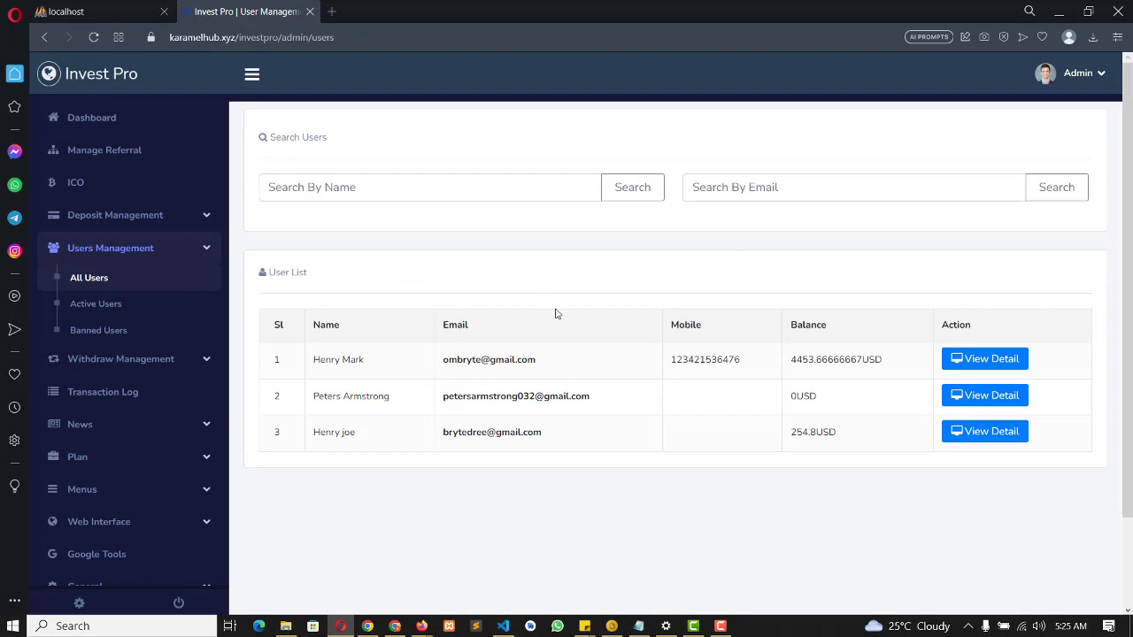
{"action": "left_click", "coordinate": [972, 363]}
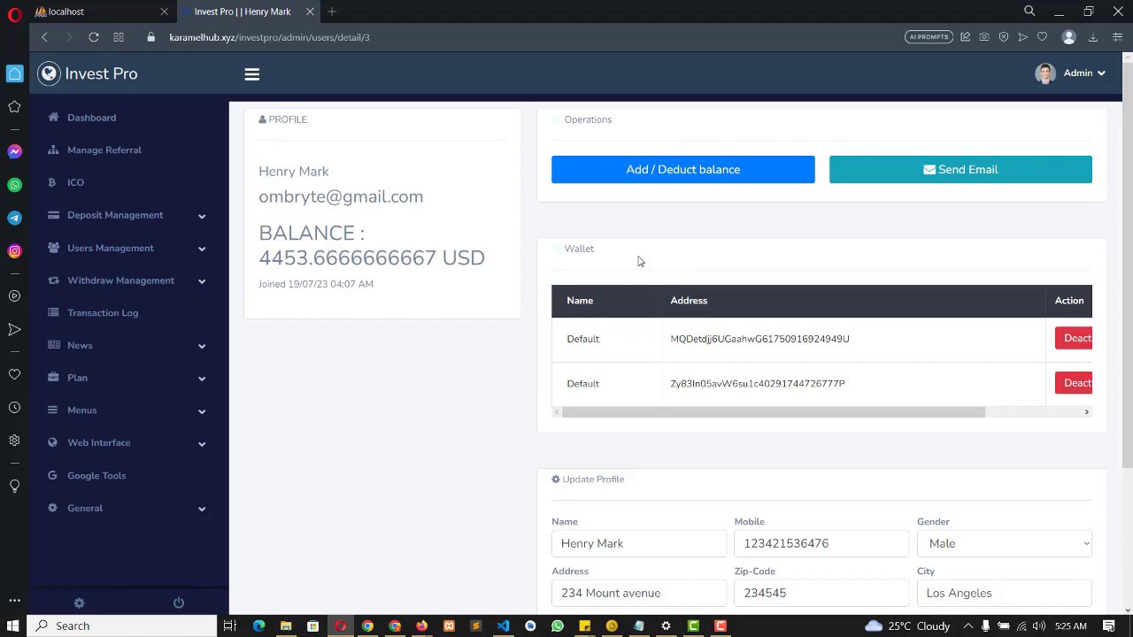
{"action": "left_click_drag", "start_coordinate": [418, 194], "coordinate": [390, 195]}
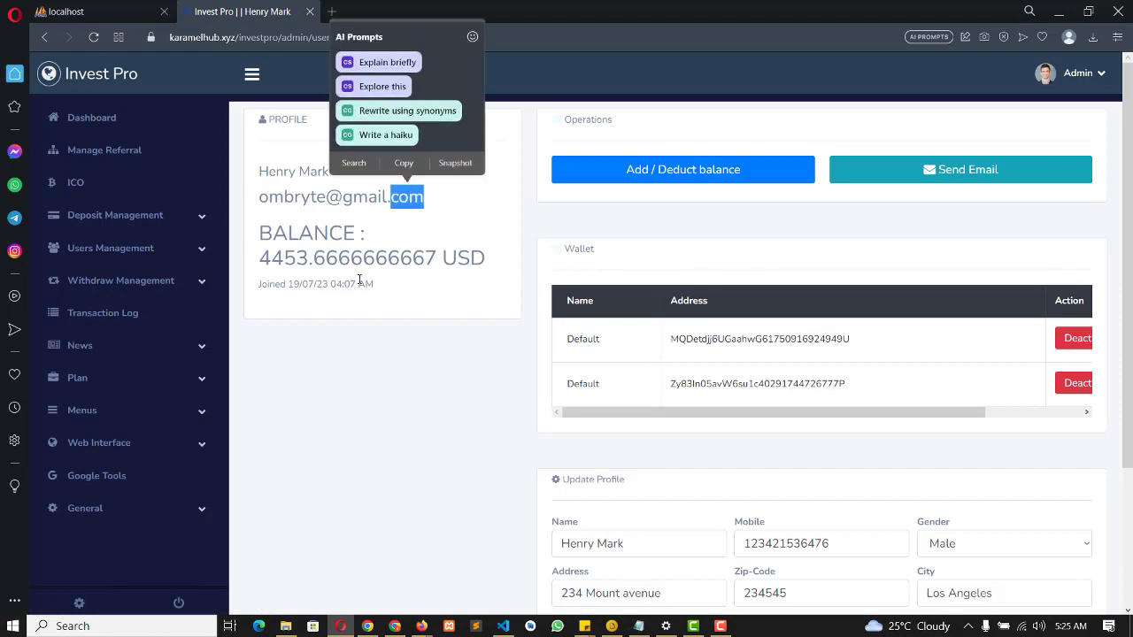
{"action": "left_click_drag", "start_coordinate": [262, 291], "coordinate": [380, 292]}
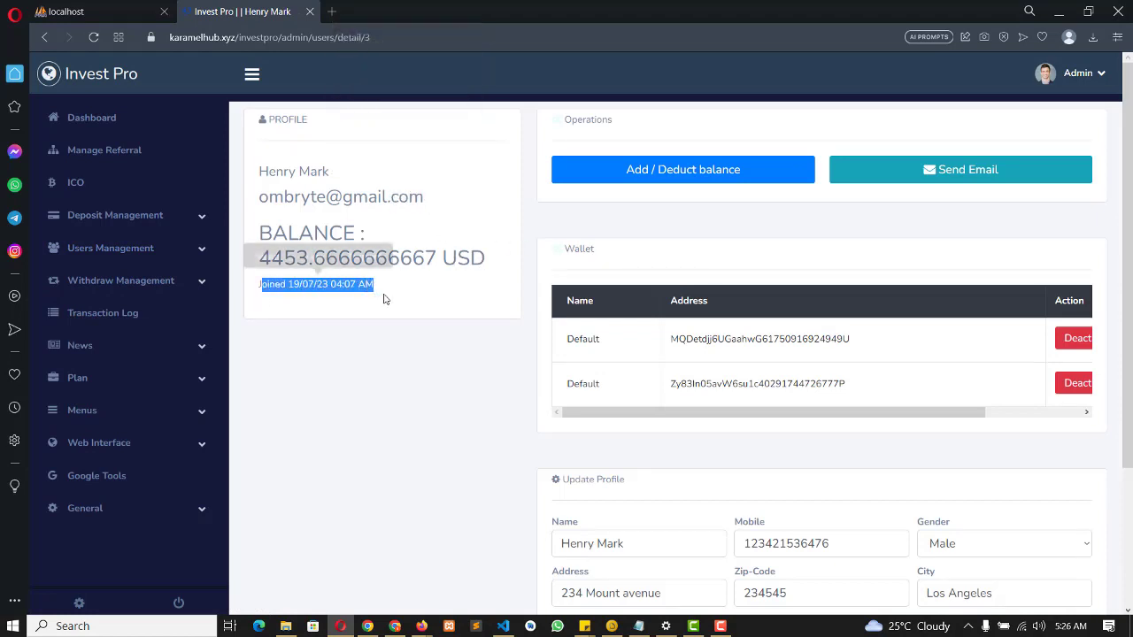
{"action": "left_click", "coordinate": [385, 295]}
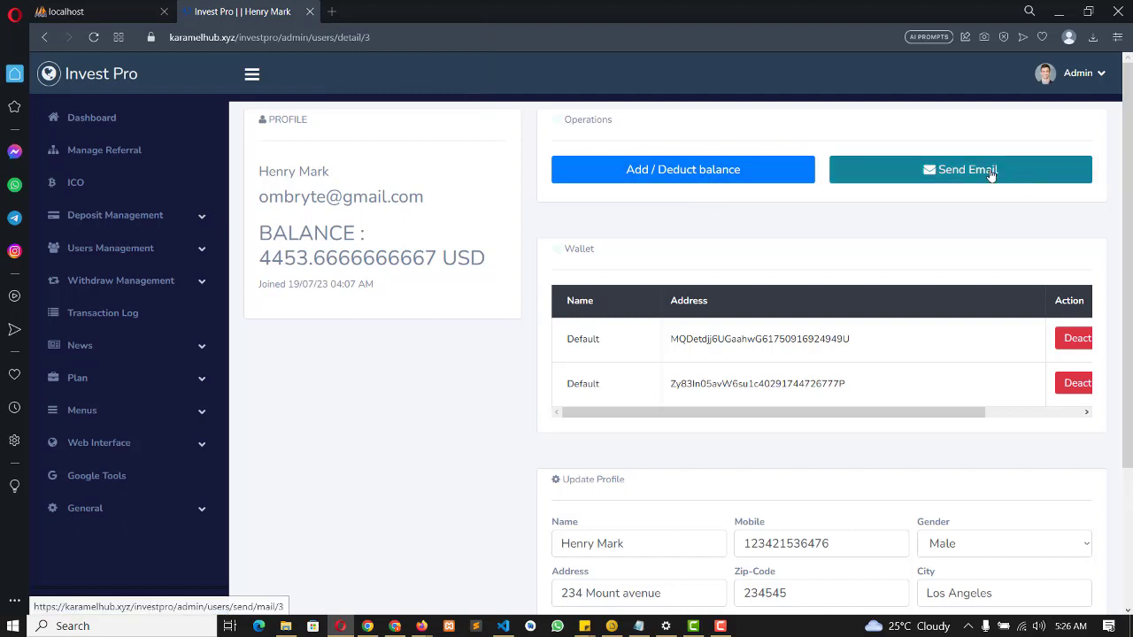
{"action": "scroll", "coordinate": [938, 204], "scroll_direction": "down", "scroll_amount": 2}
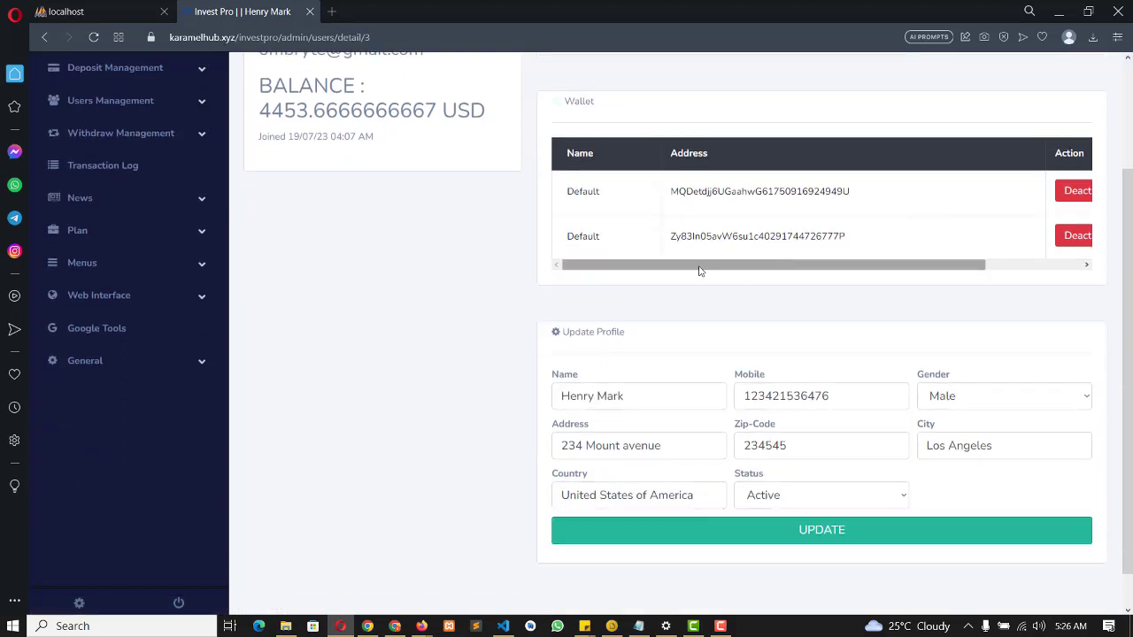
{"action": "left_click_drag", "start_coordinate": [697, 267], "coordinate": [645, 272]}
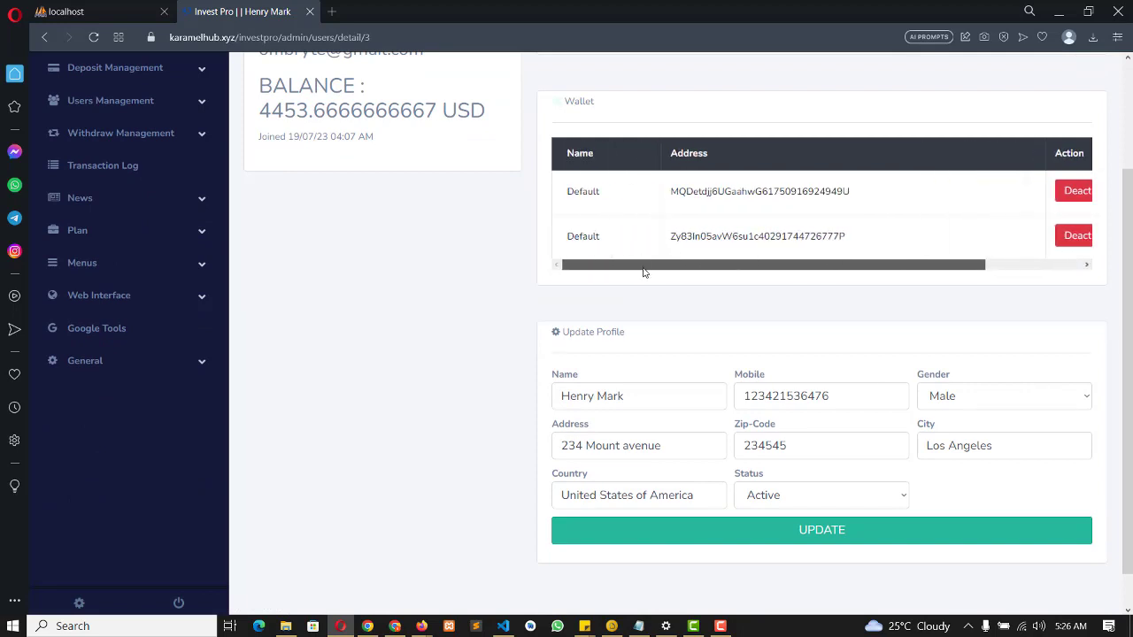
{"action": "scroll", "coordinate": [638, 341], "scroll_direction": "down", "scroll_amount": 1}
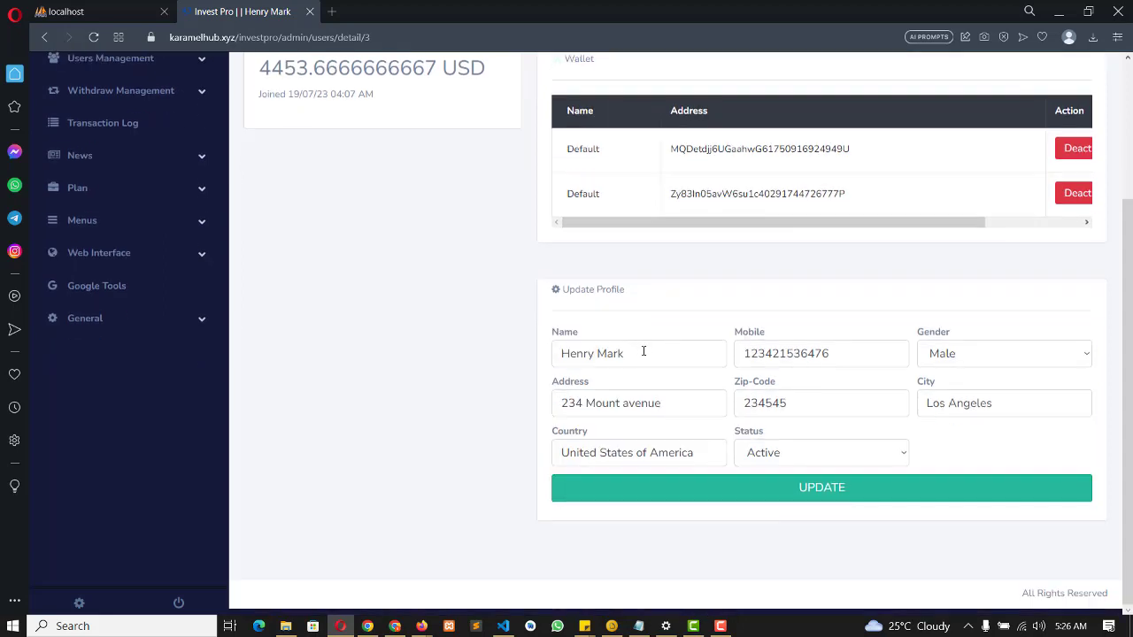
{"action": "left_click", "coordinate": [895, 455]}
{"action": "left_click", "coordinate": [942, 458]}
{"action": "left_click", "coordinate": [785, 461]}
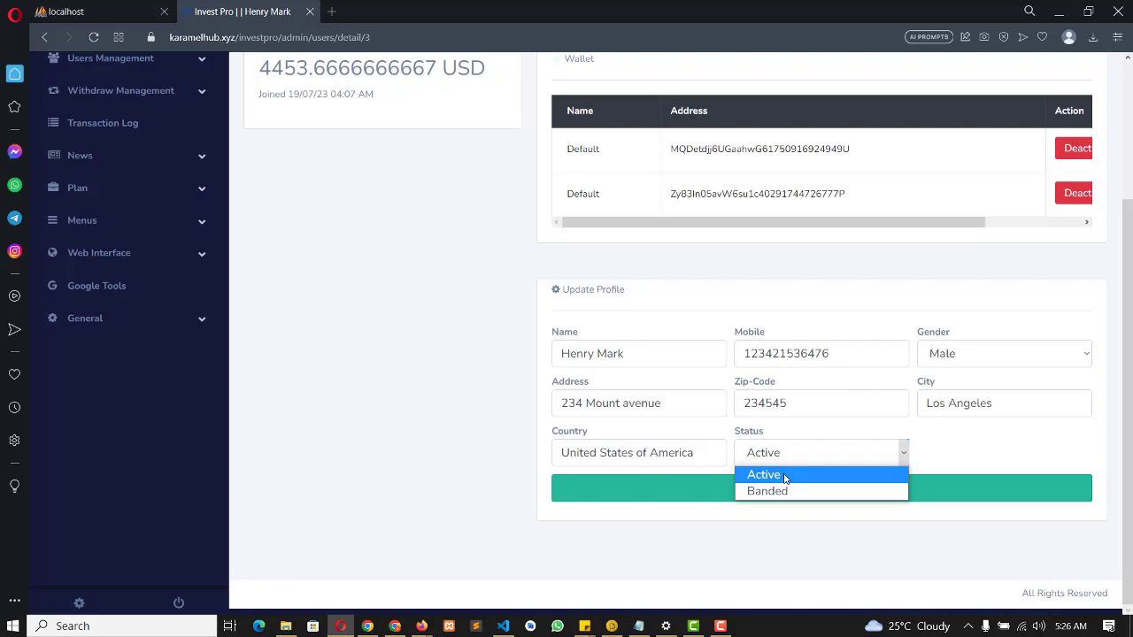
{"action": "left_click", "coordinate": [785, 478]}
{"action": "left_click", "coordinate": [791, 455]}
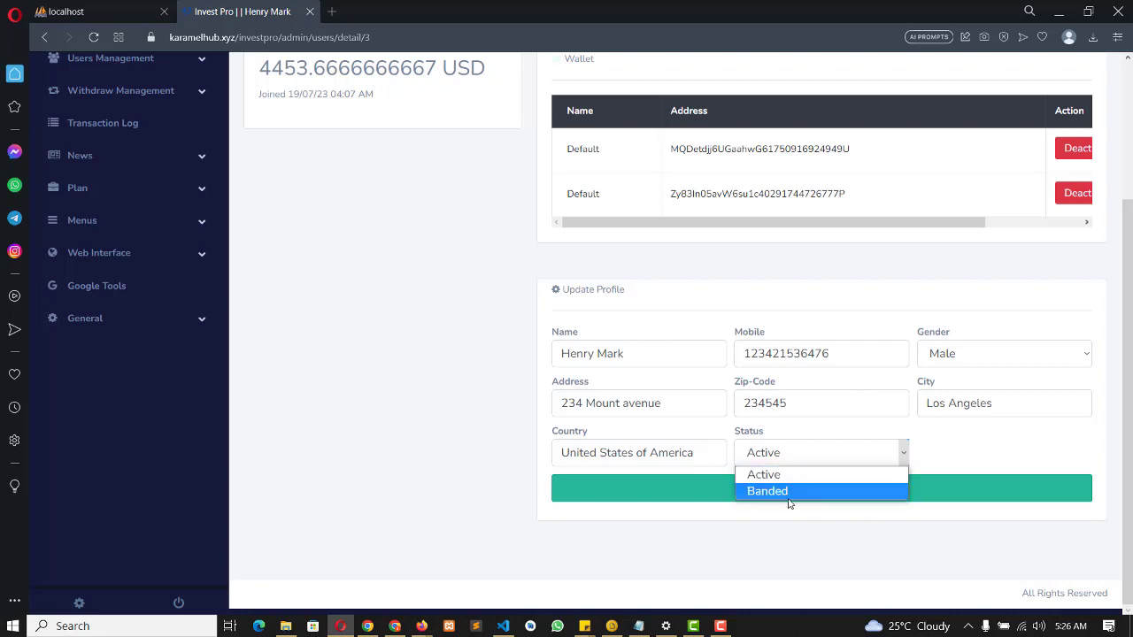
{"action": "left_click", "coordinate": [980, 470]}
{"action": "scroll", "coordinate": [337, 345], "scroll_direction": "up", "scroll_amount": 3}
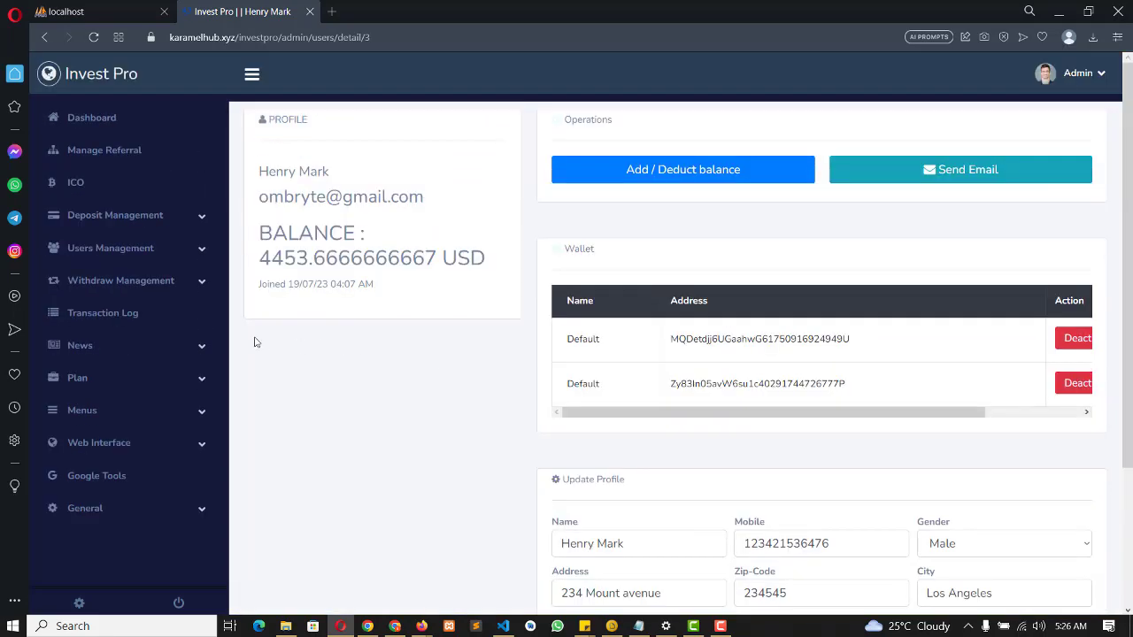
{"action": "left_click", "coordinate": [97, 285]}
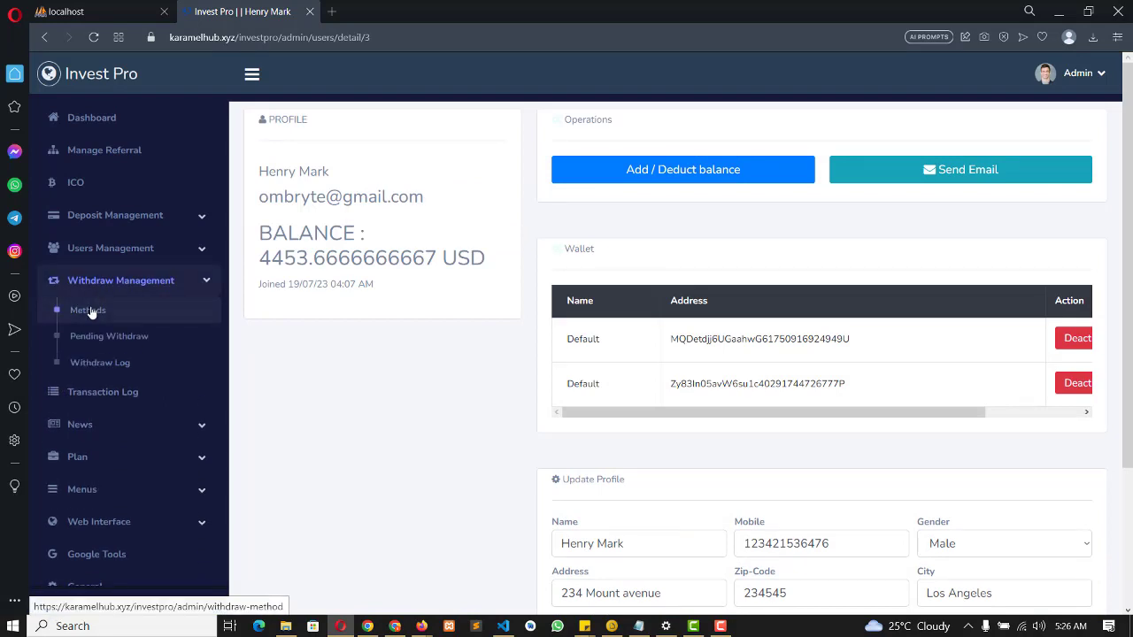
Open Withdraw Management > Methods listing City, Sonali, Cobra and ICIC Bank
{"action": "left_click", "coordinate": [89, 312]}
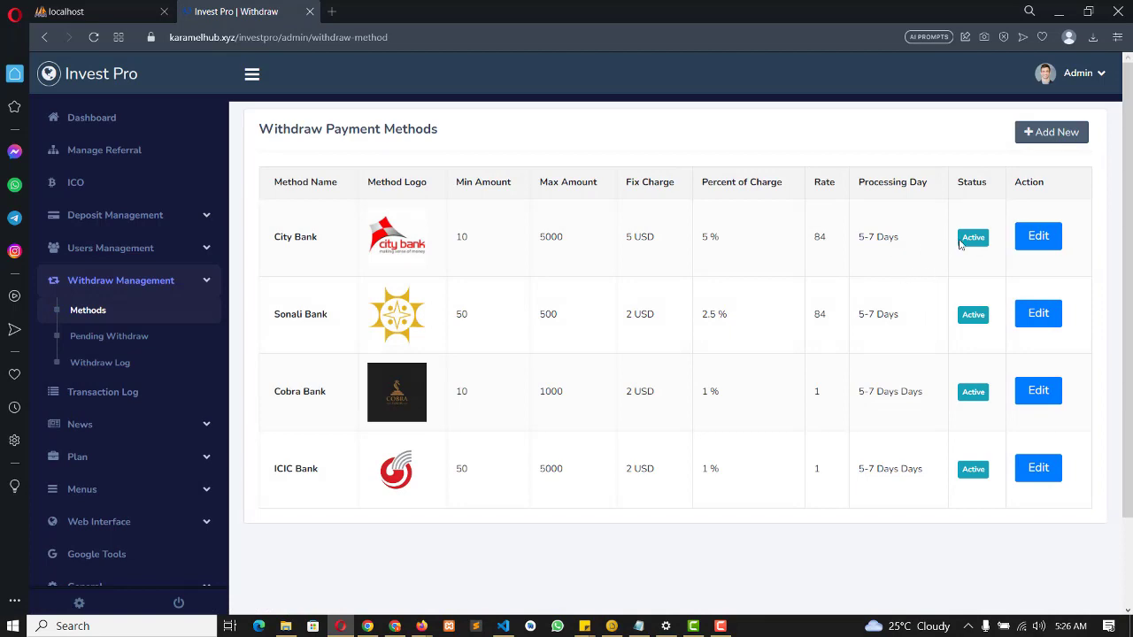
{"action": "scroll", "coordinate": [742, 307], "scroll_direction": "down", "scroll_amount": 2}
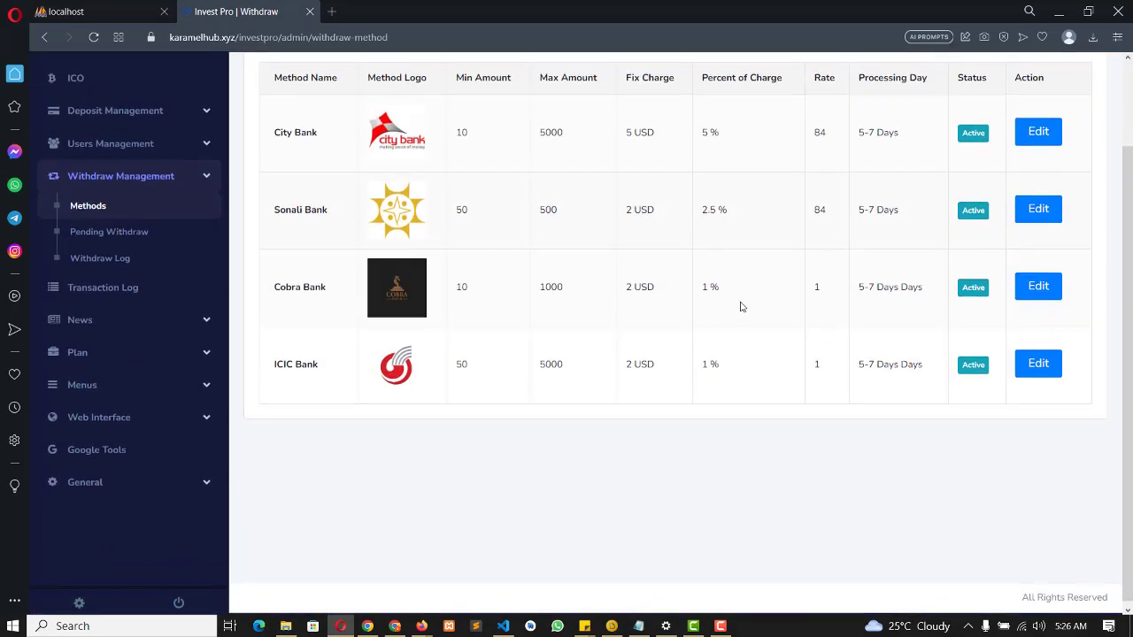
{"action": "scroll", "coordinate": [742, 307], "scroll_direction": "up", "scroll_amount": 2}
Look over the Add Gateway form, cancel it, and open the pending withdraw requests
{"action": "left_click", "coordinate": [1050, 132]}
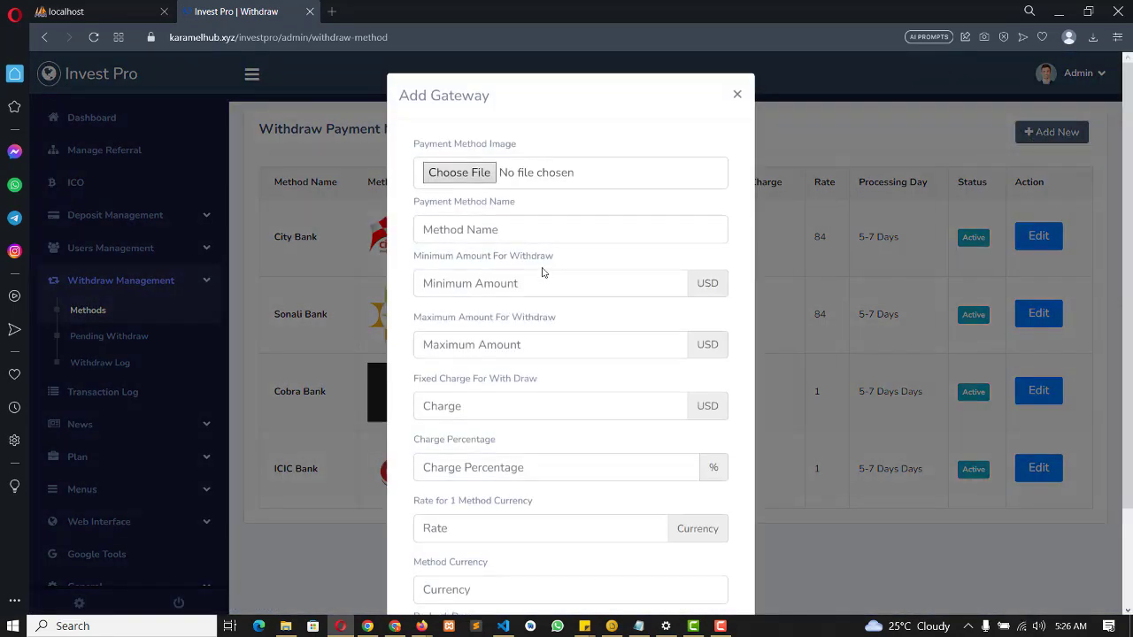
{"action": "scroll", "coordinate": [529, 261], "scroll_direction": "down", "scroll_amount": 2}
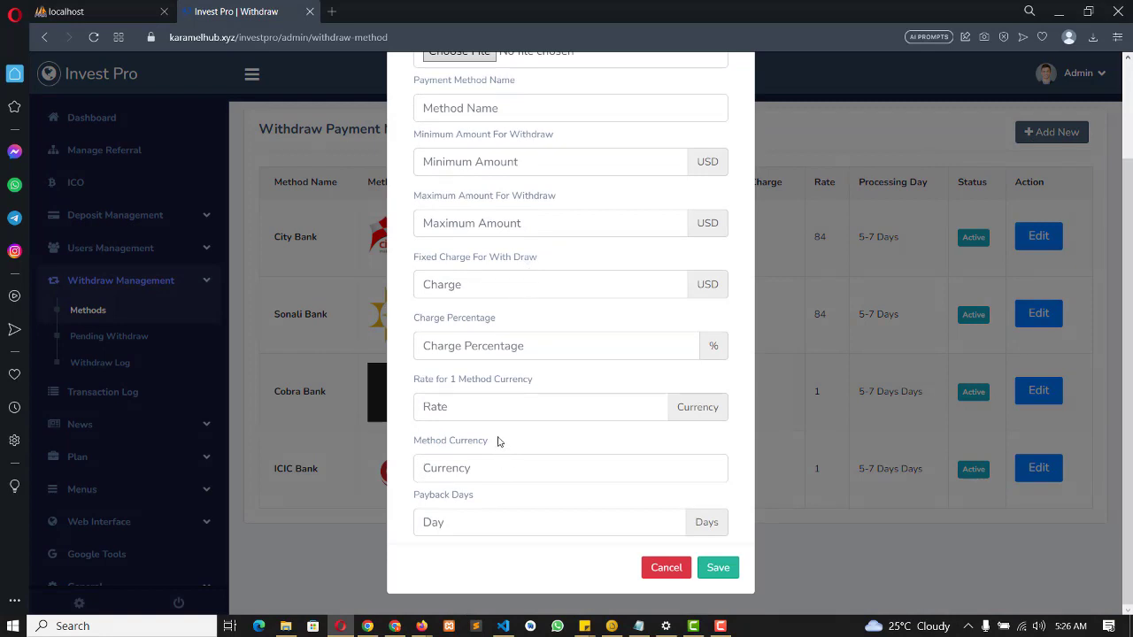
{"action": "scroll", "coordinate": [478, 447], "scroll_direction": "up", "scroll_amount": 2}
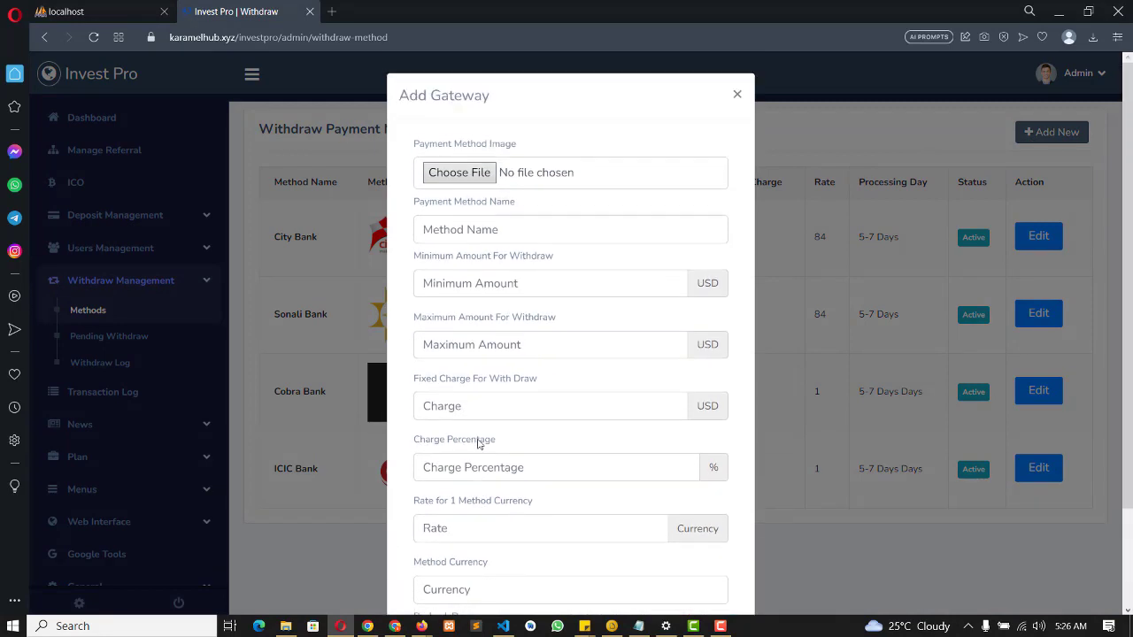
{"action": "scroll", "coordinate": [522, 293], "scroll_direction": "down", "scroll_amount": 2}
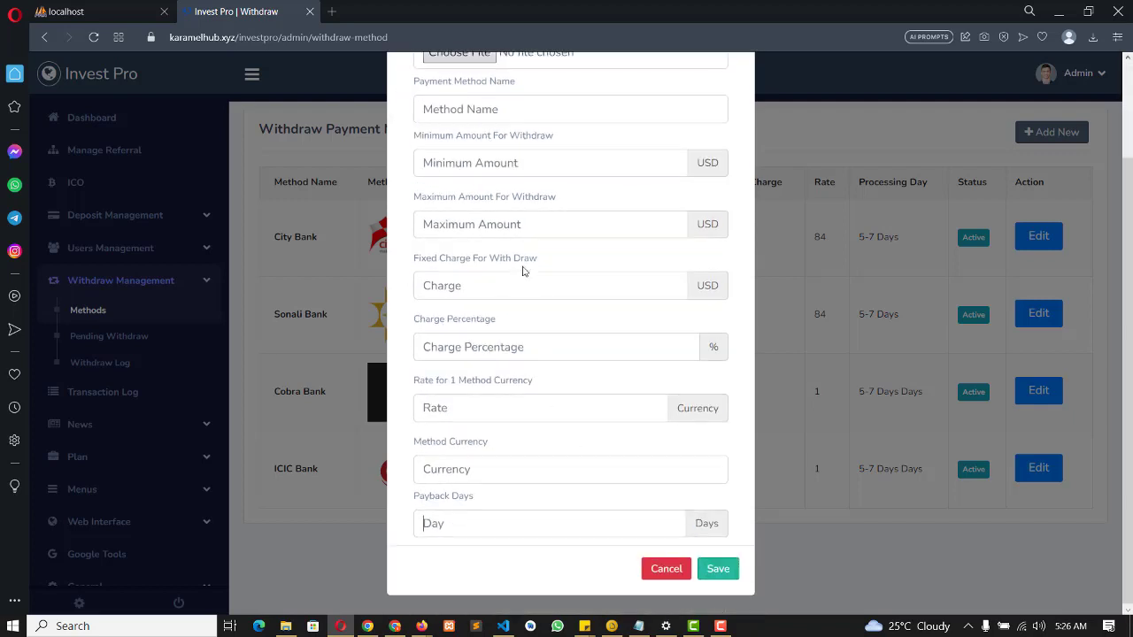
{"action": "scroll", "coordinate": [531, 310], "scroll_direction": "up", "scroll_amount": 2}
{"action": "scroll", "coordinate": [638, 486], "scroll_direction": "down", "scroll_amount": 2}
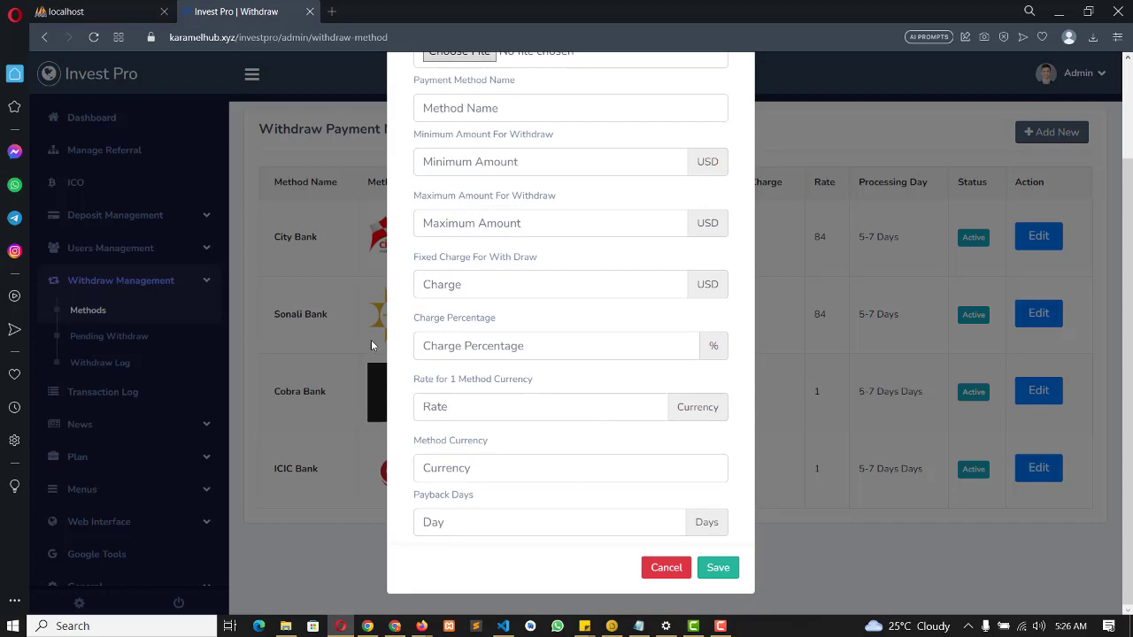
{"action": "left_click", "coordinate": [669, 573]}
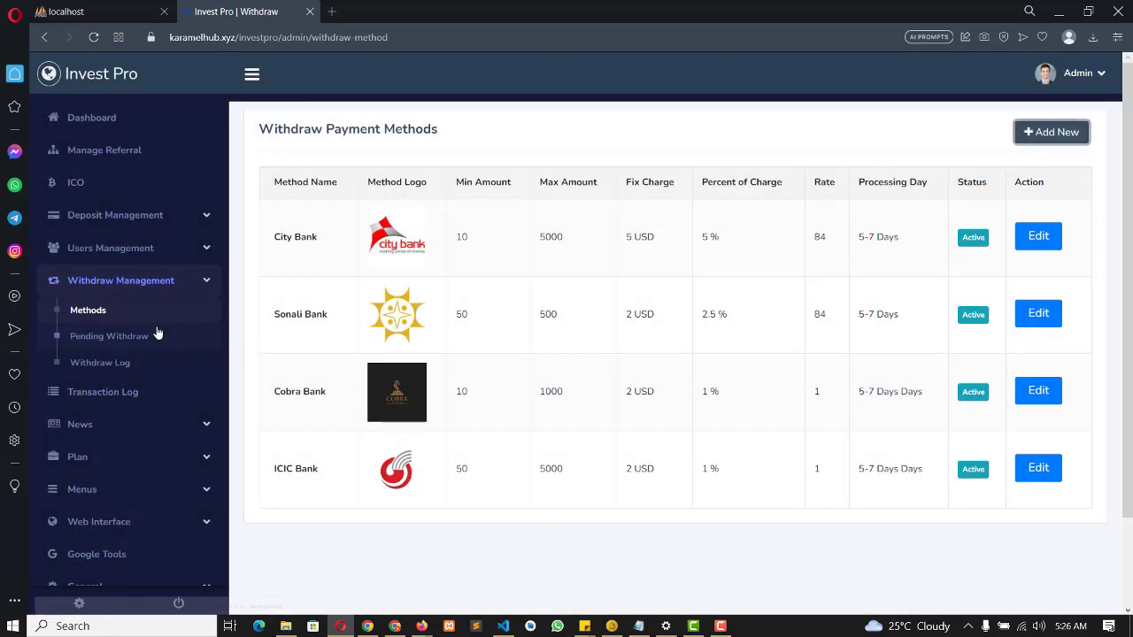
{"action": "left_click", "coordinate": [131, 339]}
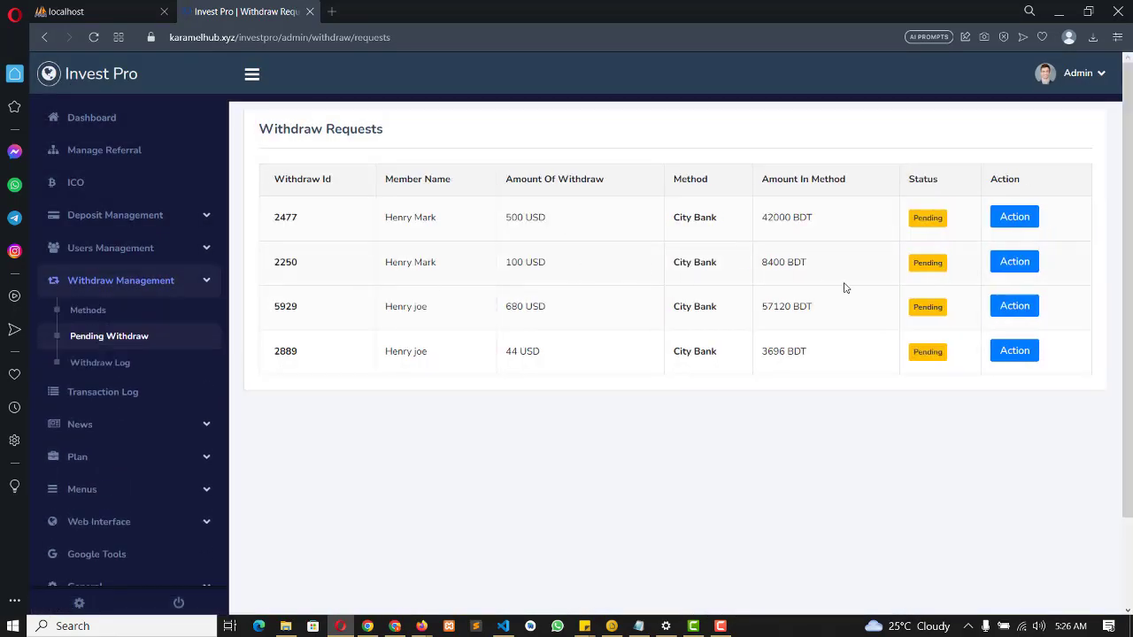
Open the Withdraw Log, view withdrawal 2889's details, return, then open the Transaction Log
{"action": "left_click_drag", "start_coordinate": [1047, 365], "coordinate": [256, 194]}
{"action": "left_click", "coordinate": [256, 196]}
{"action": "left_click", "coordinate": [88, 363]}
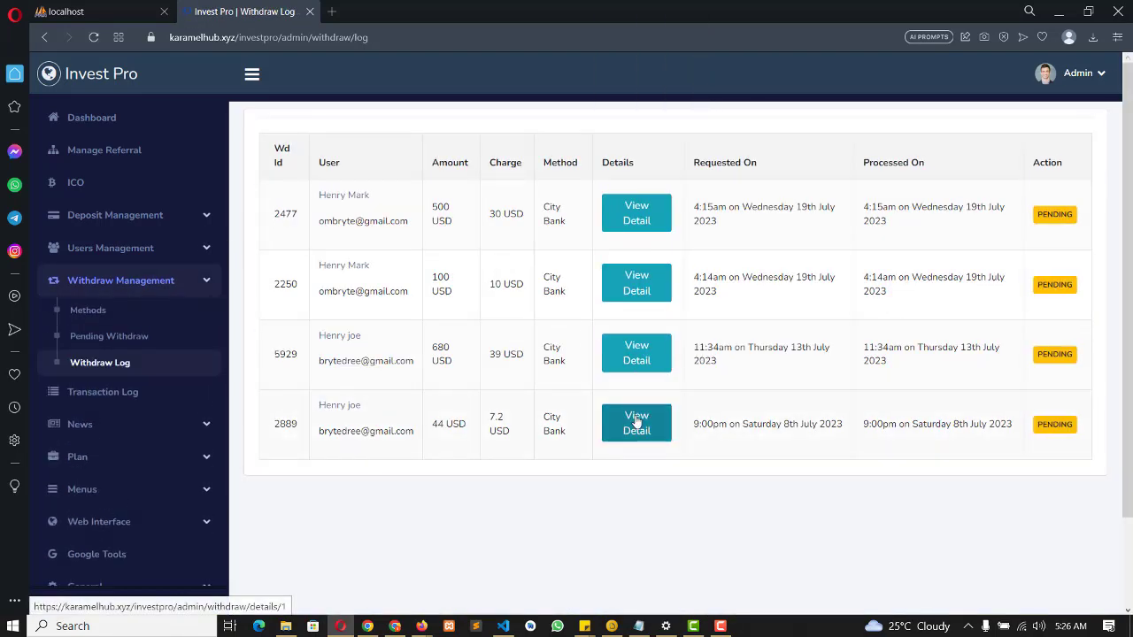
{"action": "left_click", "coordinate": [637, 429]}
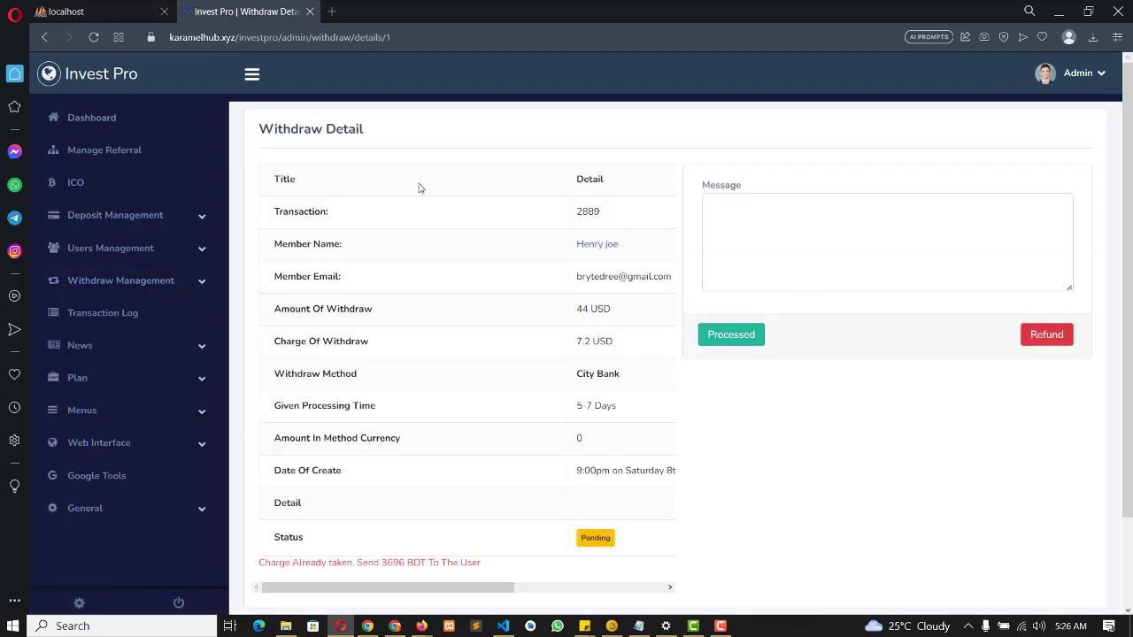
{"action": "left_click", "coordinate": [44, 37]}
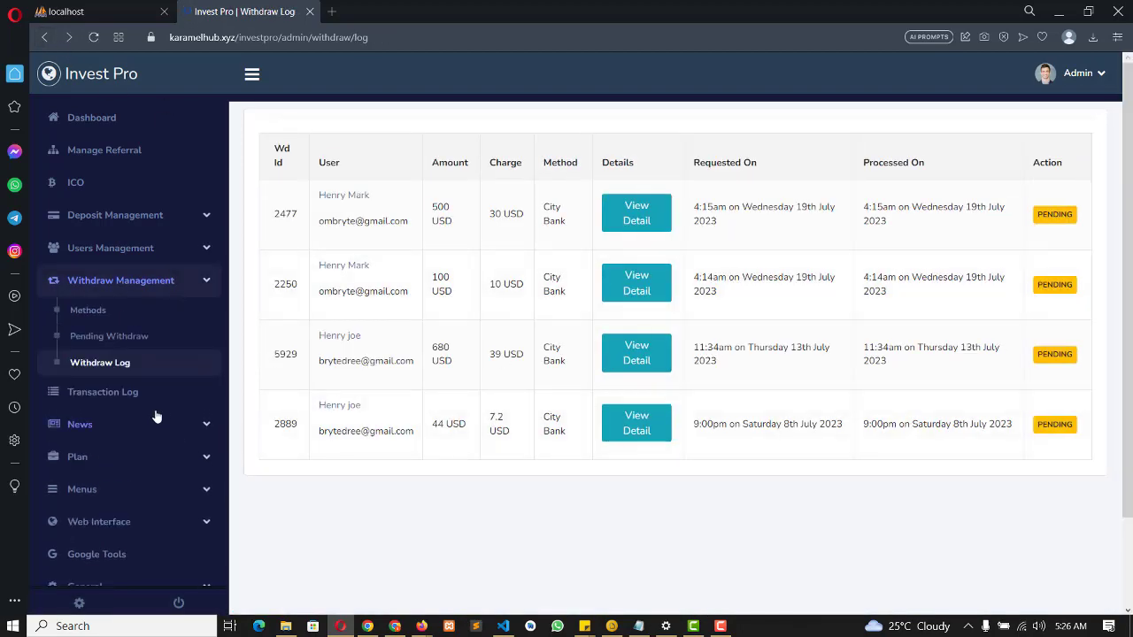
{"action": "left_click", "coordinate": [133, 395]}
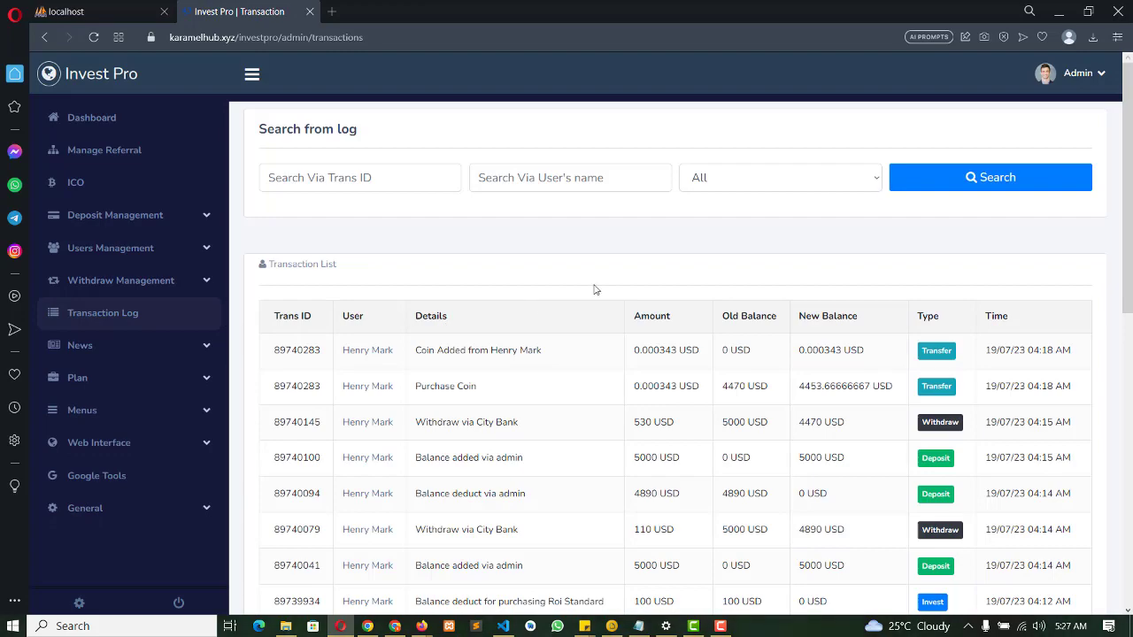
Scroll the Transaction Log down to the 08/07/23 Citi Bank deposit and back to the top
{"action": "scroll", "coordinate": [595, 289], "scroll_direction": "down", "scroll_amount": 15}
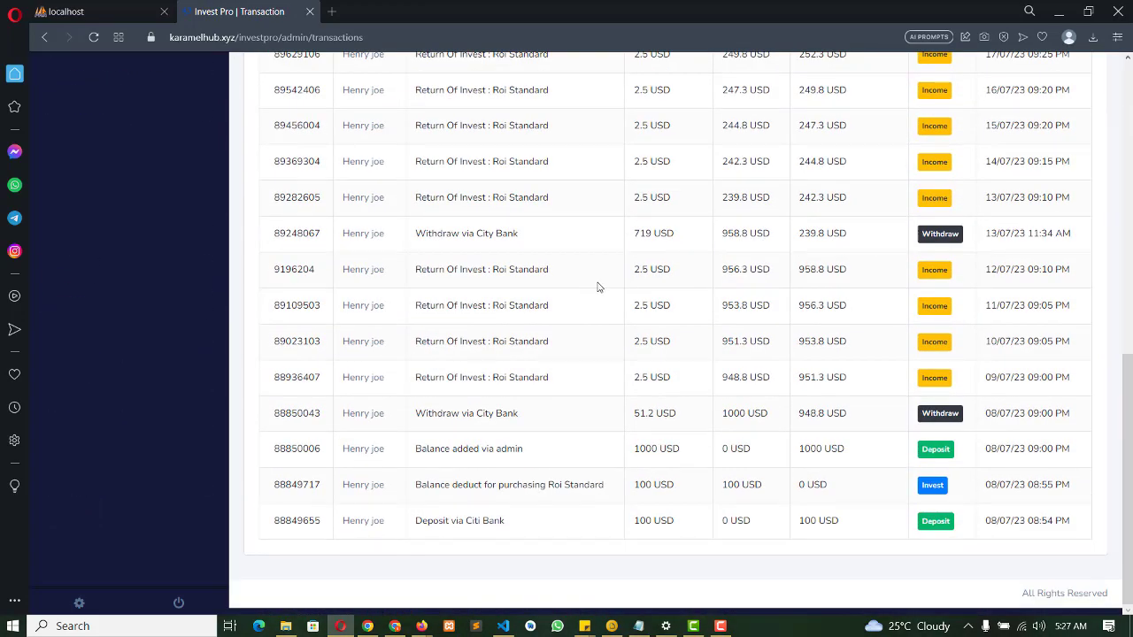
{"action": "scroll", "coordinate": [598, 286], "scroll_direction": "up", "scroll_amount": 15}
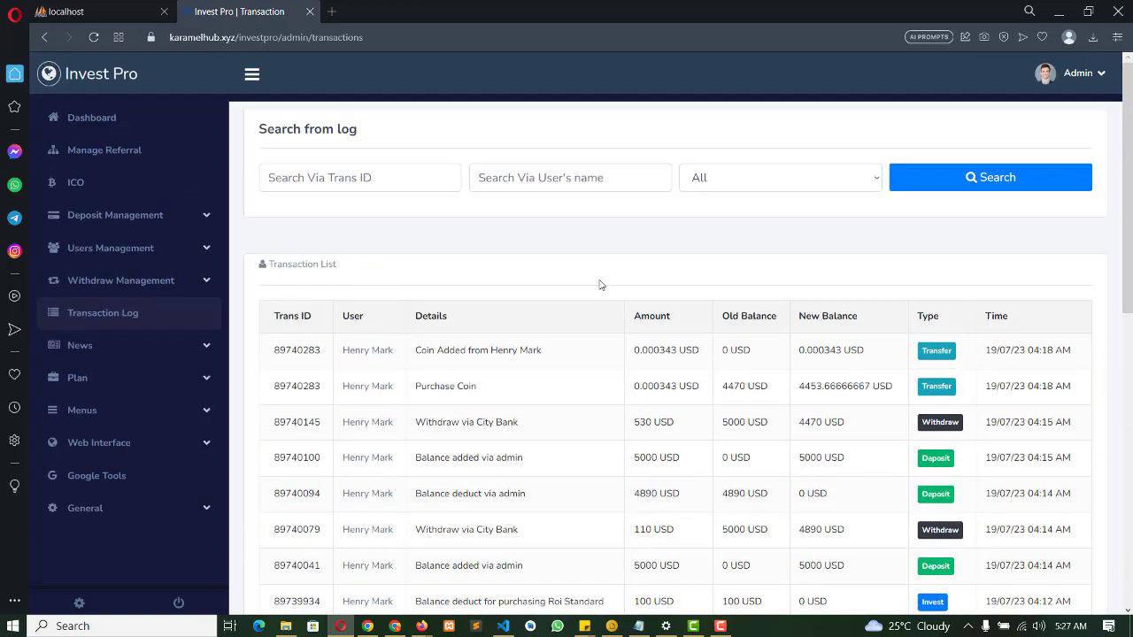
{"action": "scroll", "coordinate": [599, 284], "scroll_direction": "down", "scroll_amount": 5}
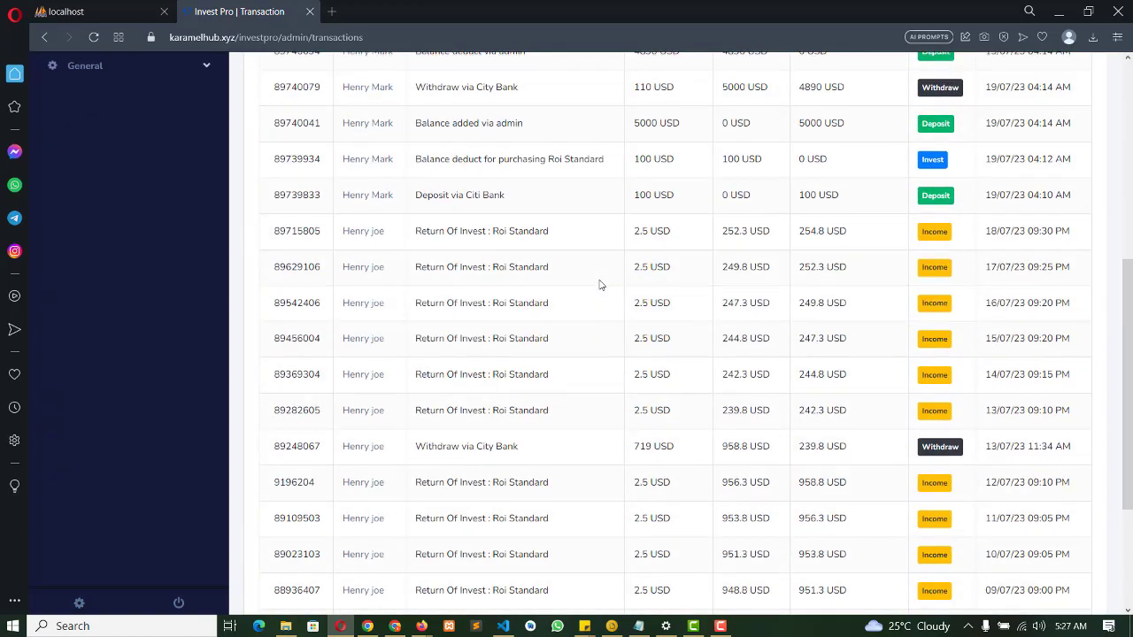
{"action": "scroll", "coordinate": [599, 284], "scroll_direction": "down", "scroll_amount": 3}
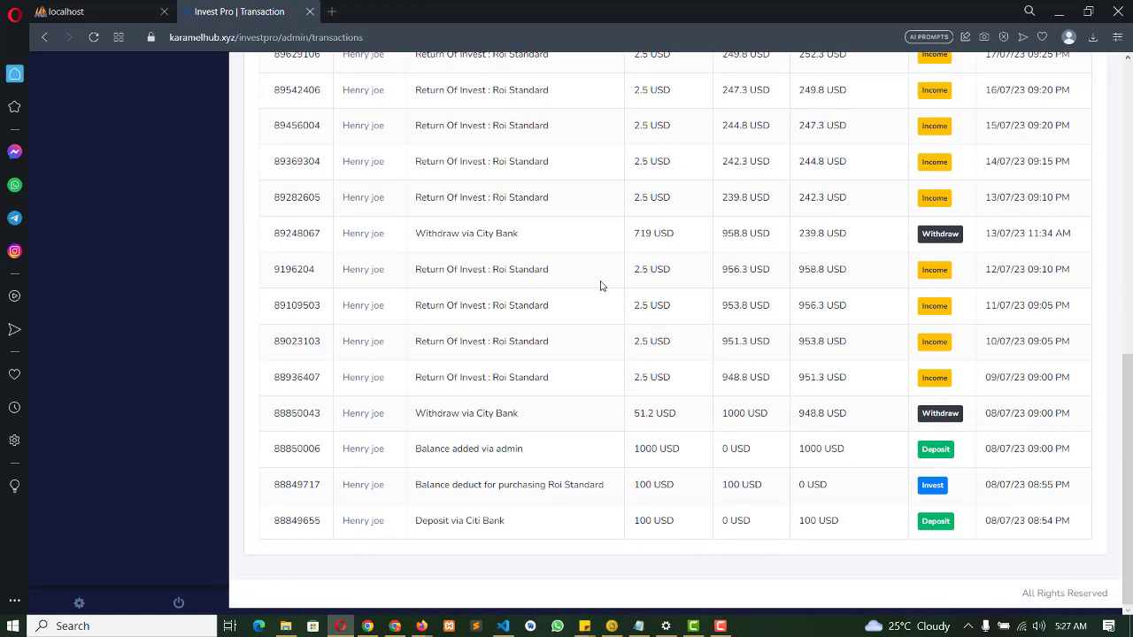
{"action": "scroll", "coordinate": [600, 286], "scroll_direction": "up", "scroll_amount": 10}
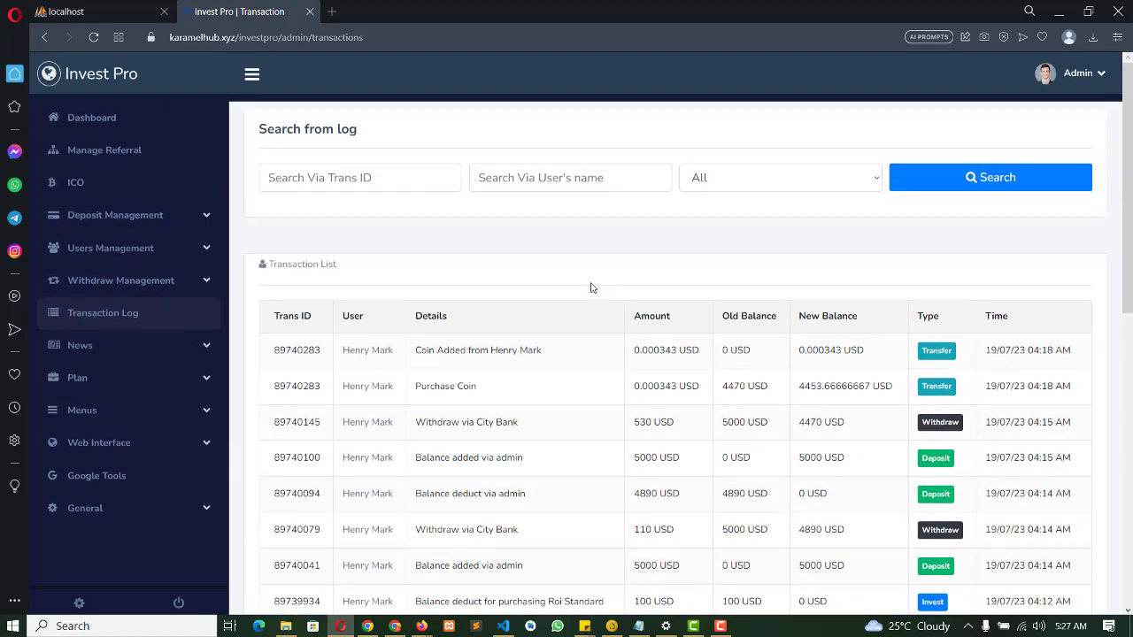
Open the 'Grab Our Mega Package For You' post from the News list and review it
{"action": "left_click", "coordinate": [126, 348]}
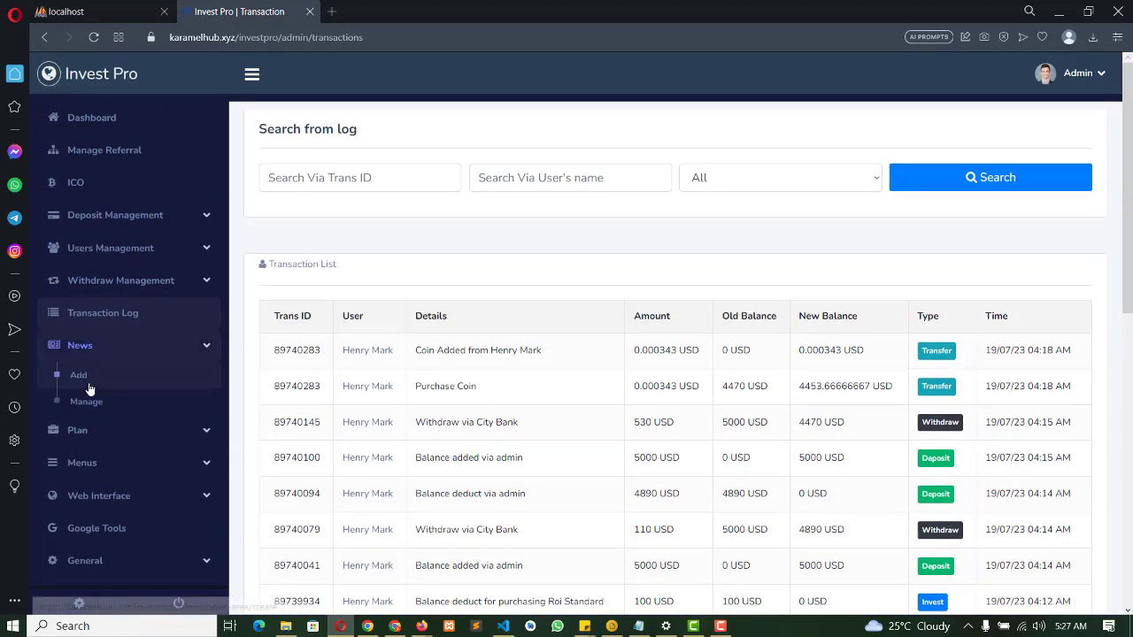
{"action": "left_click", "coordinate": [89, 403]}
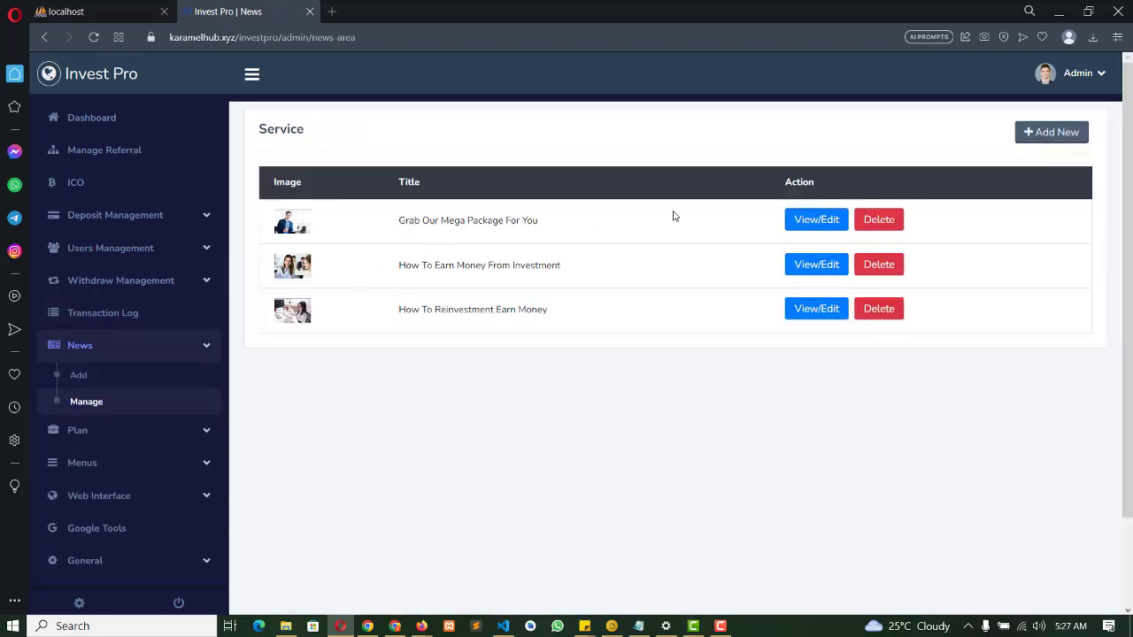
{"action": "left_click", "coordinate": [809, 219]}
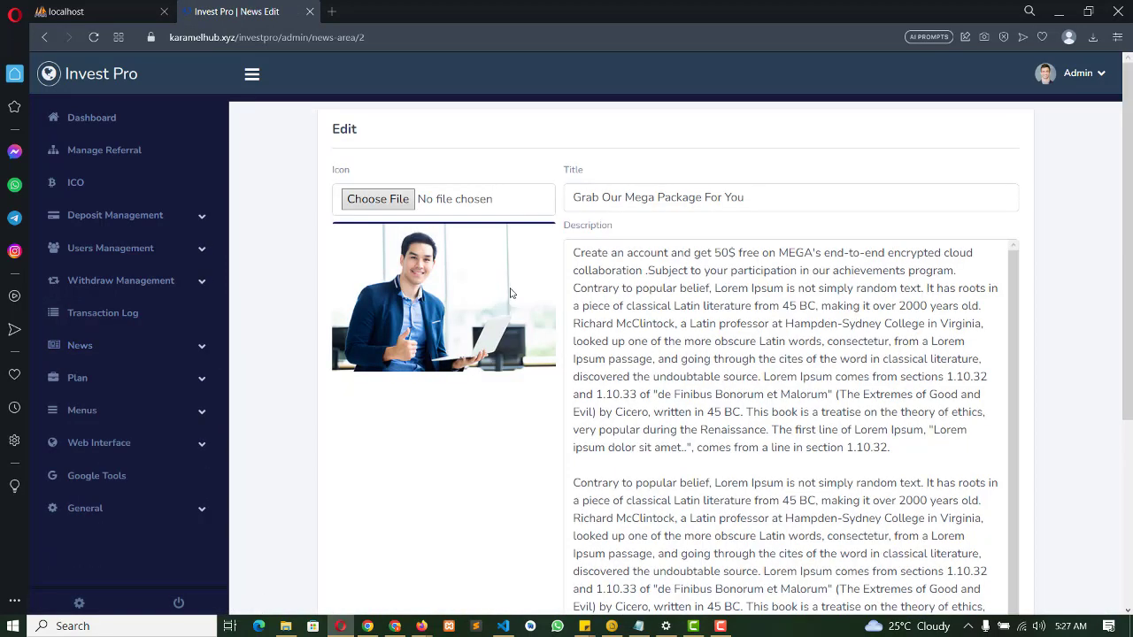
{"action": "scroll", "coordinate": [703, 281], "scroll_direction": "down", "scroll_amount": 1}
{"action": "scroll", "coordinate": [496, 345], "scroll_direction": "down", "scroll_amount": 3}
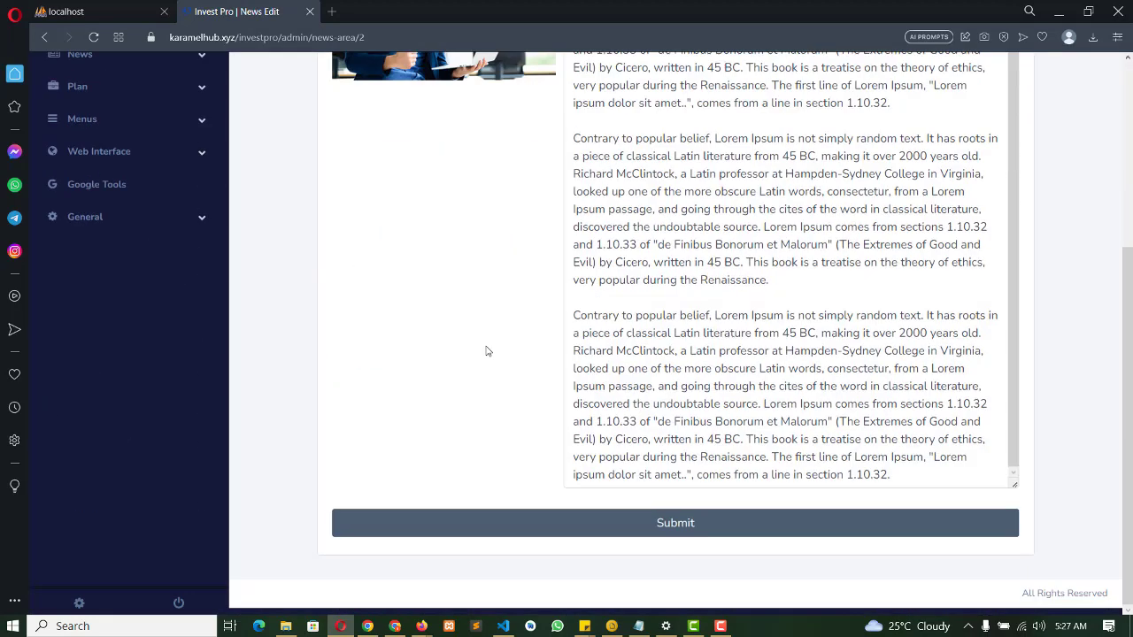
{"action": "scroll", "coordinate": [486, 352], "scroll_direction": "up", "scroll_amount": 3}
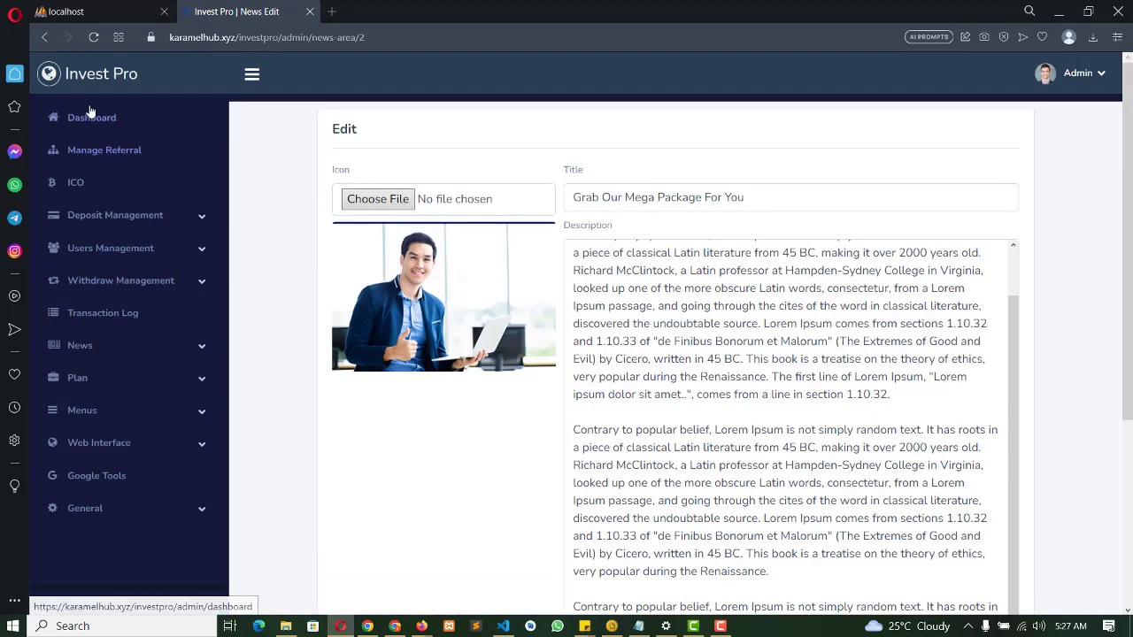
Go back to the News list and open the blank Add News form
{"action": "left_click", "coordinate": [45, 37]}
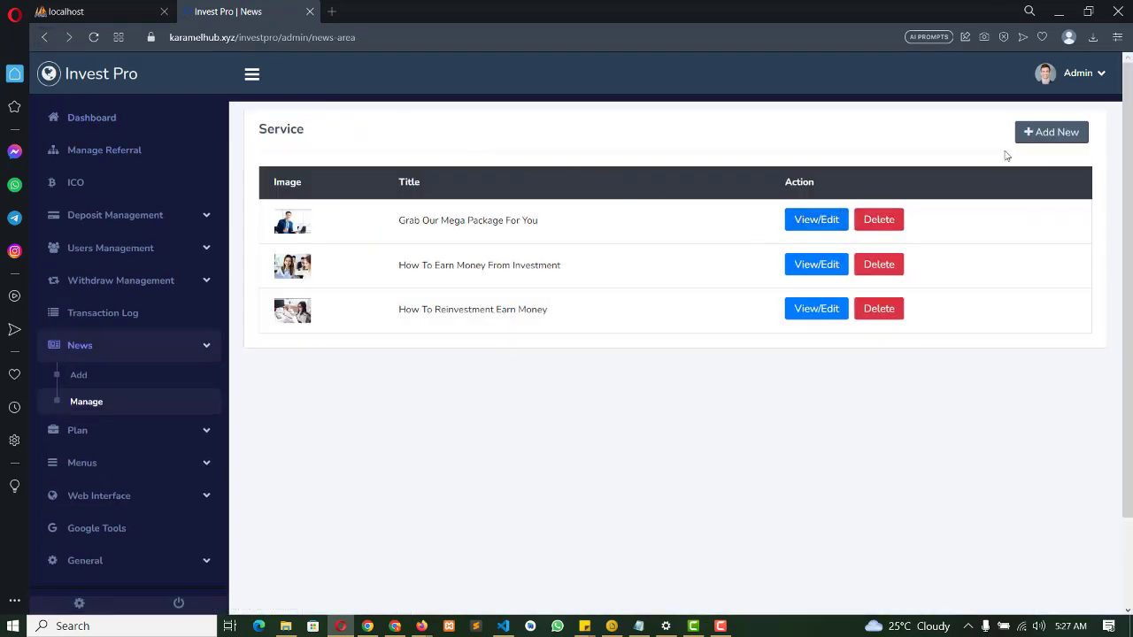
{"action": "left_click", "coordinate": [81, 376]}
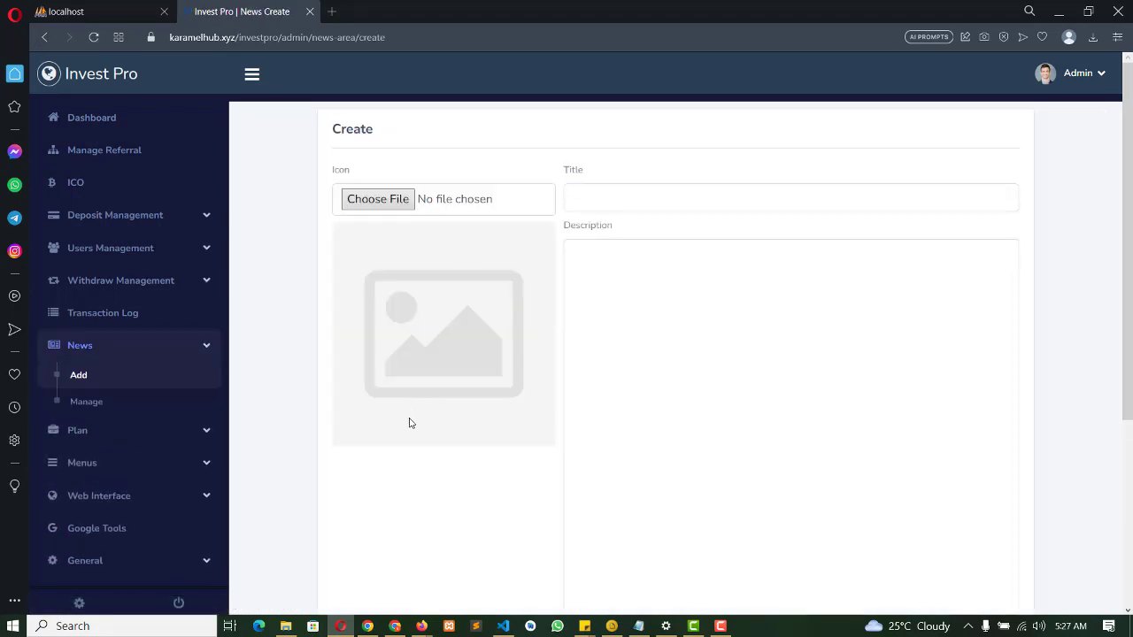
{"action": "left_click", "coordinate": [97, 432]}
Resubmit the Roi Standard plan (100–5000 USD, 2.5% daily) unchanged and return to the plans list
{"action": "left_click", "coordinate": [154, 431]}
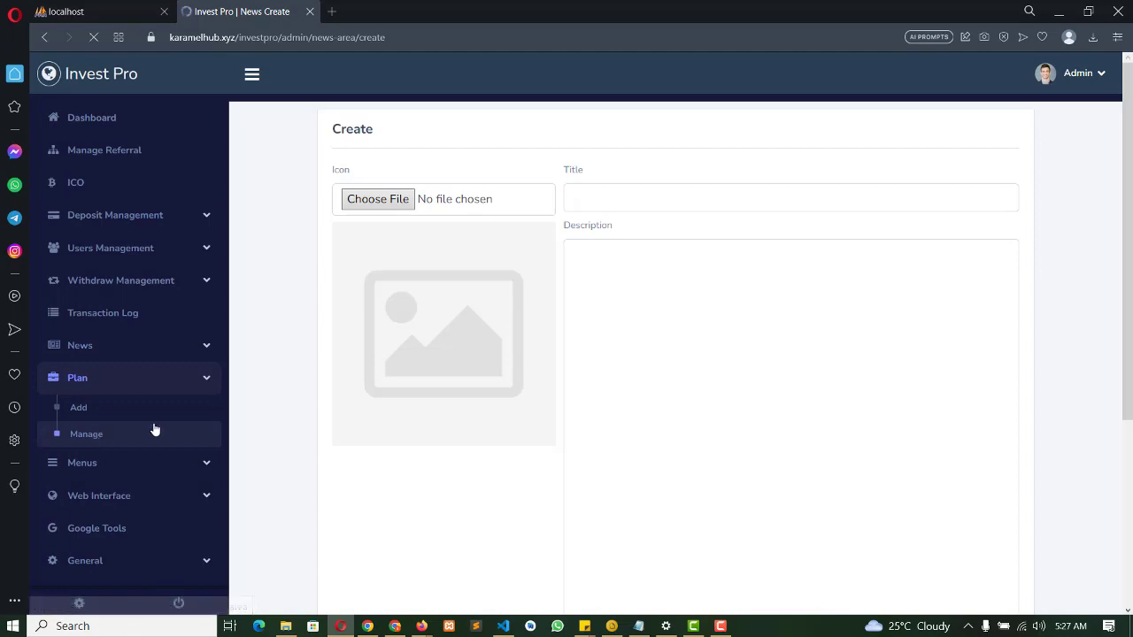
{"action": "scroll", "coordinate": [485, 294], "scroll_direction": "down", "scroll_amount": 2}
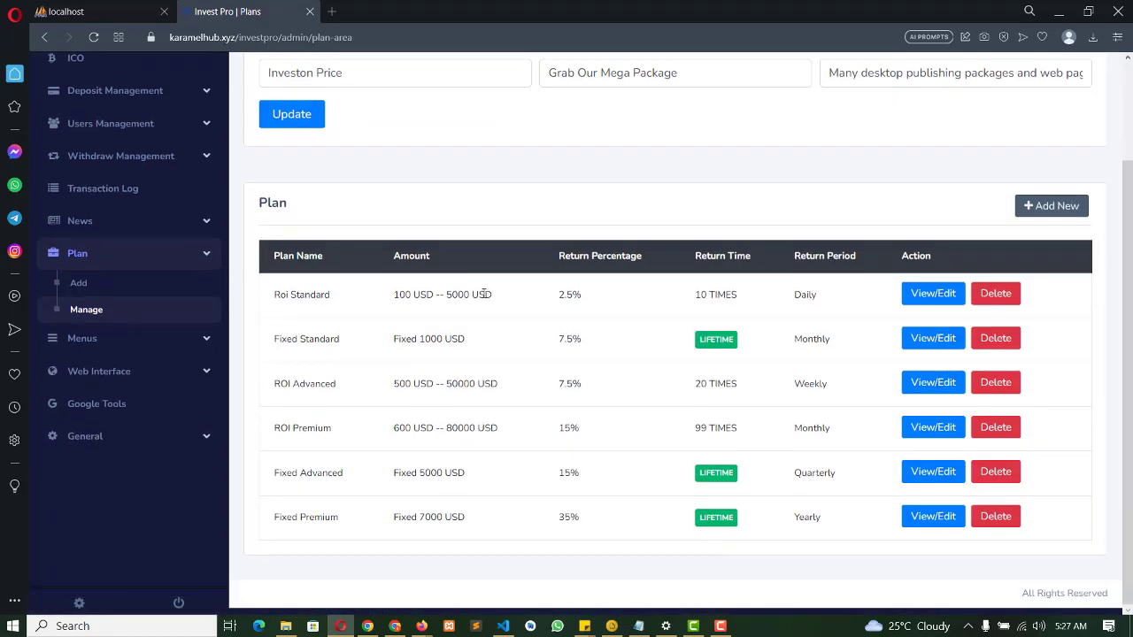
{"action": "scroll", "coordinate": [485, 294], "scroll_direction": "up", "scroll_amount": 2}
{"action": "scroll", "coordinate": [485, 297], "scroll_direction": "down", "scroll_amount": 2}
{"action": "scroll", "coordinate": [486, 306], "scroll_direction": "up", "scroll_amount": 2}
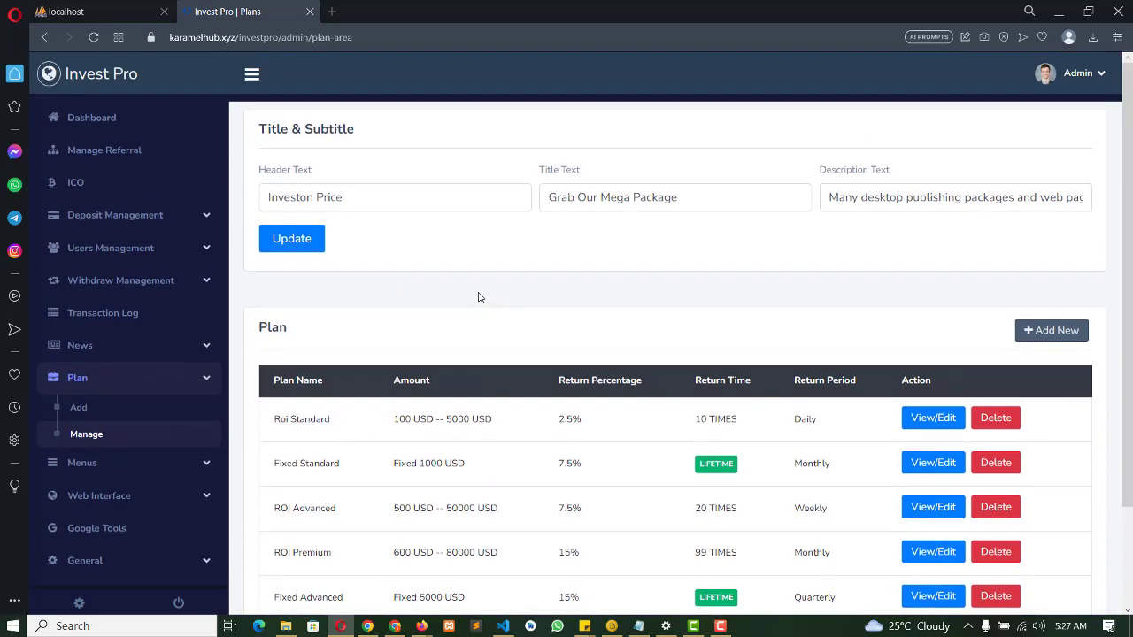
{"action": "scroll", "coordinate": [600, 283], "scroll_direction": "down", "scroll_amount": 2}
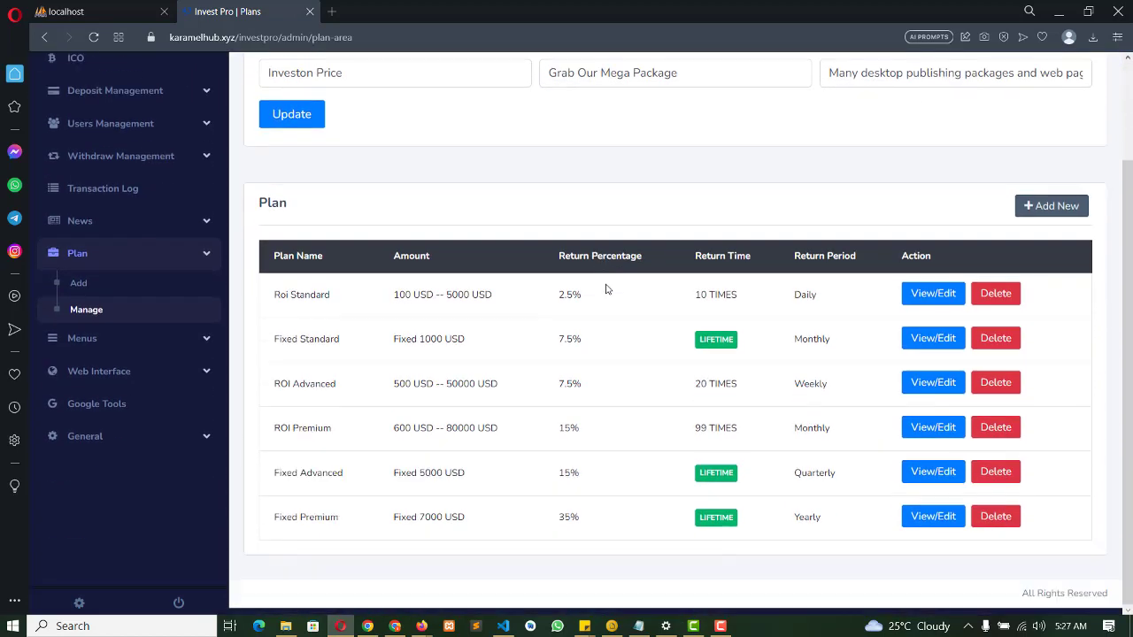
{"action": "left_click", "coordinate": [931, 294]}
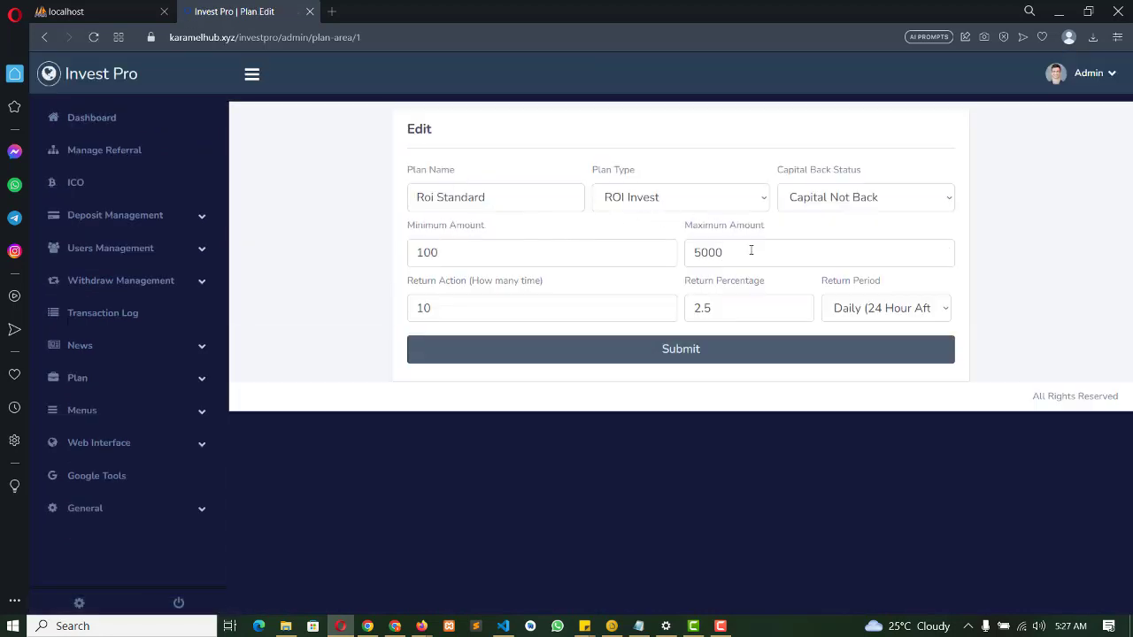
{"action": "left_click", "coordinate": [602, 358]}
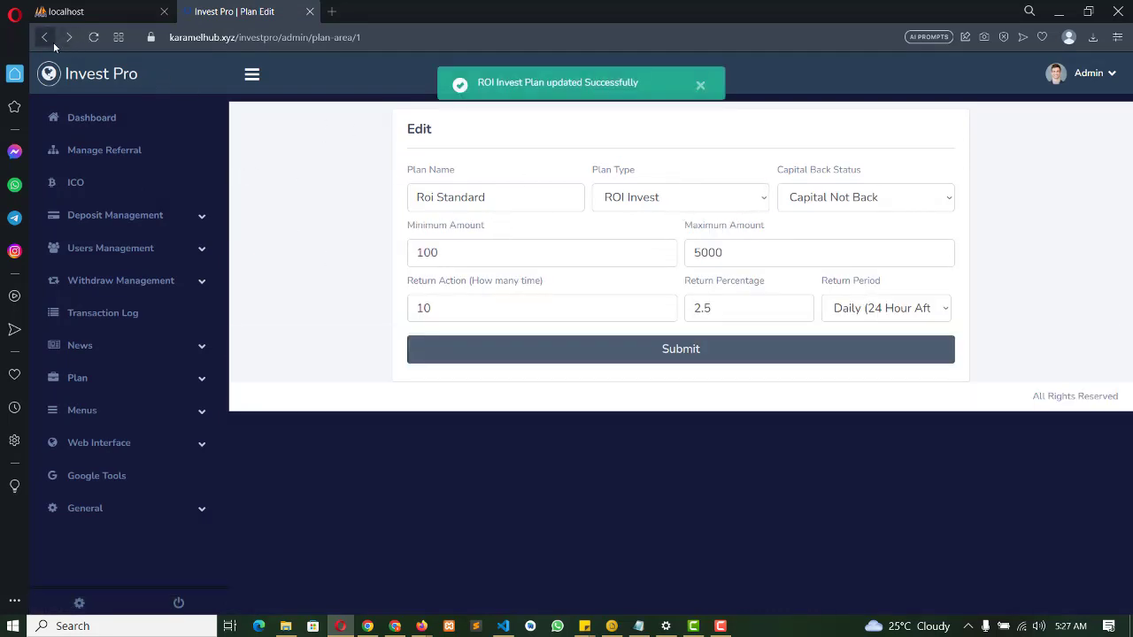
{"action": "left_click", "coordinate": [45, 38]}
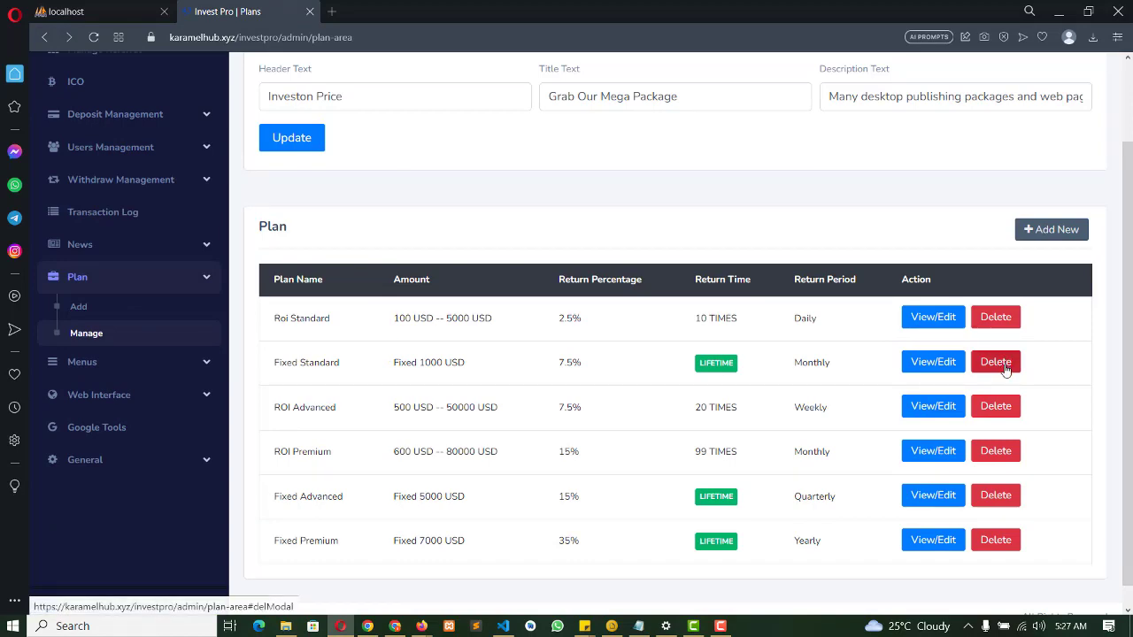
{"action": "scroll", "coordinate": [998, 384], "scroll_direction": "down", "scroll_amount": 1}
{"action": "scroll", "coordinate": [1027, 354], "scroll_direction": "up", "scroll_amount": 2}
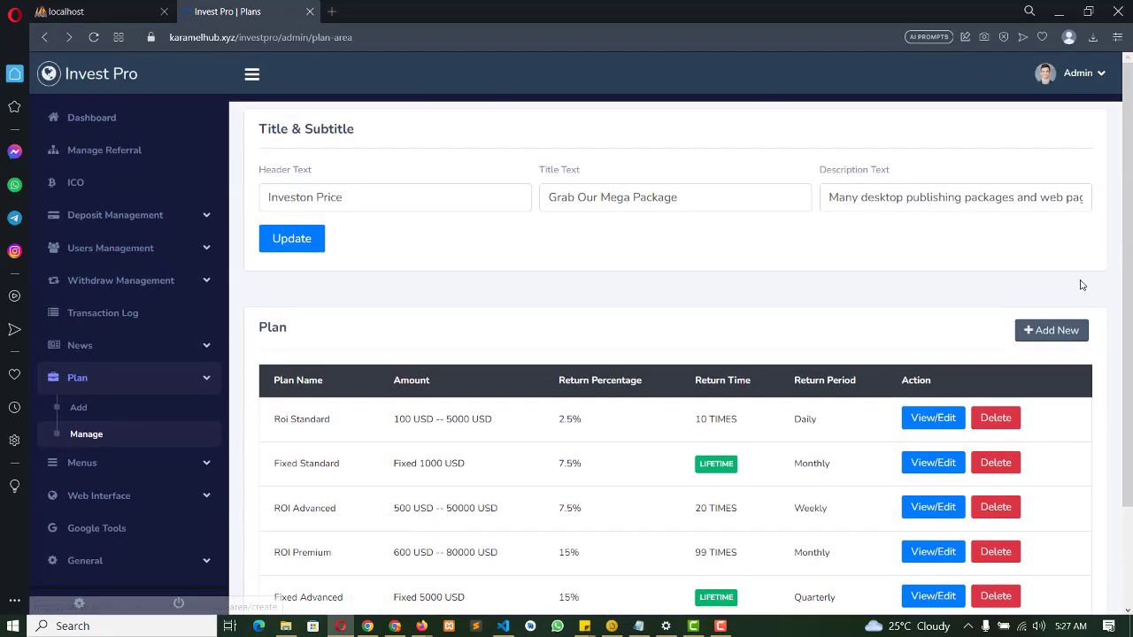
Open the blank new-plan Create form and view the Plan Type choices
{"action": "left_click", "coordinate": [1051, 331]}
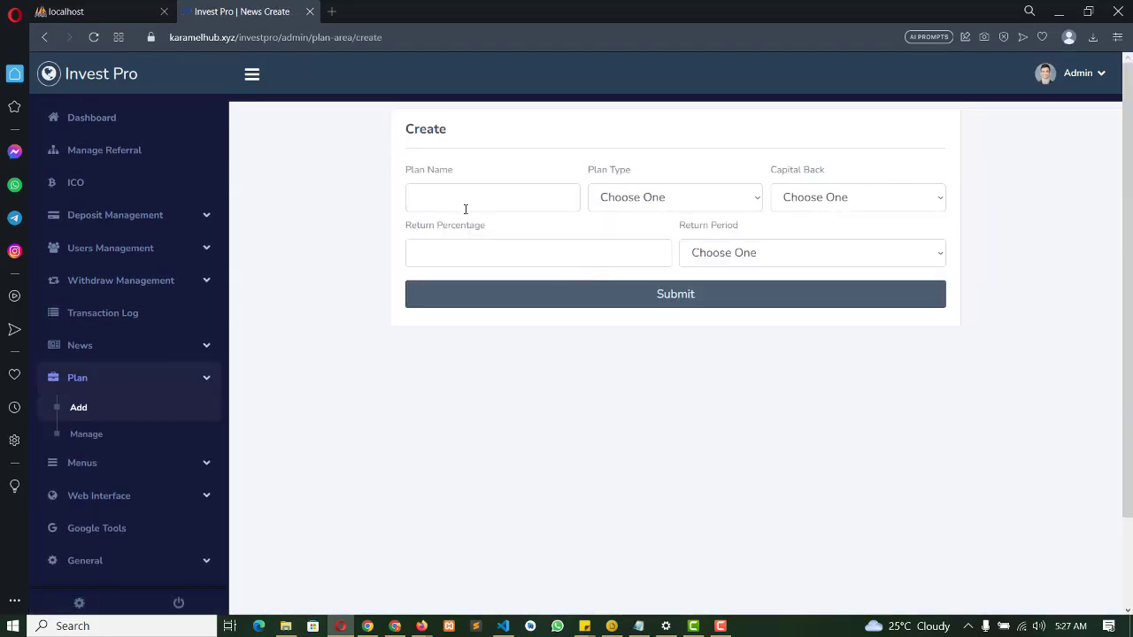
{"action": "left_click", "coordinate": [457, 198]}
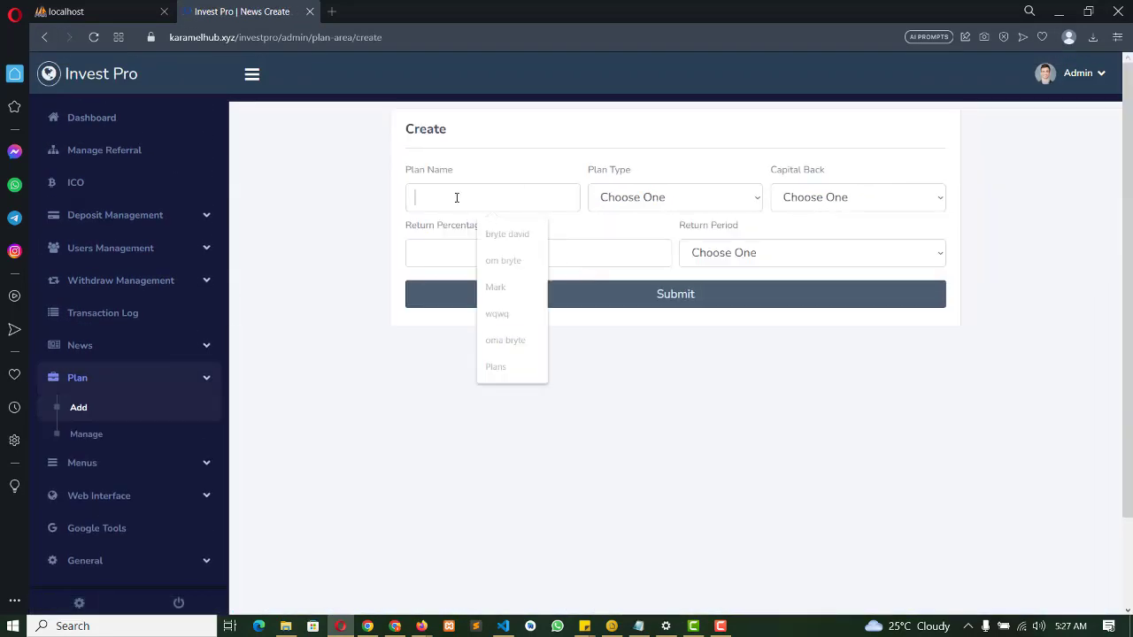
{"action": "left_click", "coordinate": [594, 202]}
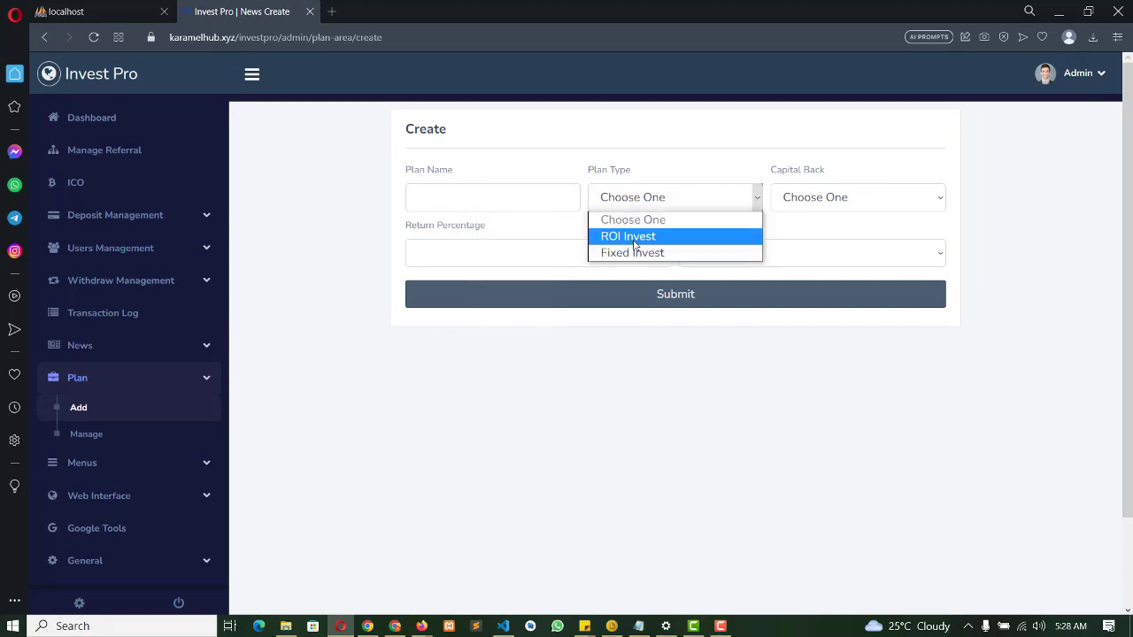
{"action": "left_click", "coordinate": [799, 196]}
Look over the Capital Back and Return Period options without choosing any
{"action": "left_click", "coordinate": [802, 198]}
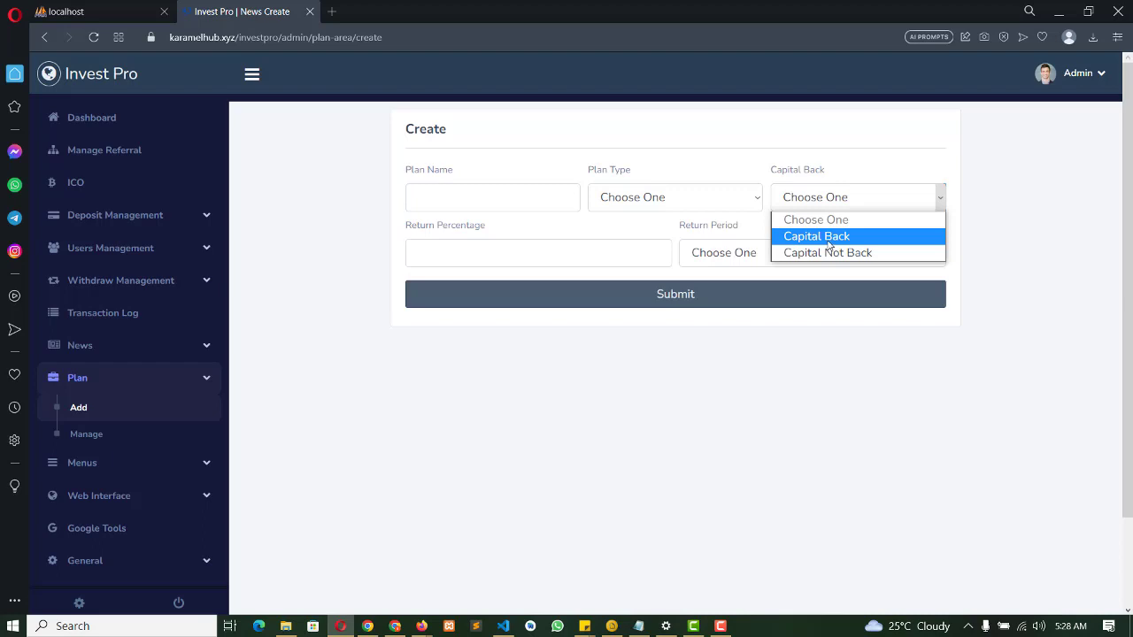
{"action": "left_click", "coordinate": [797, 314]}
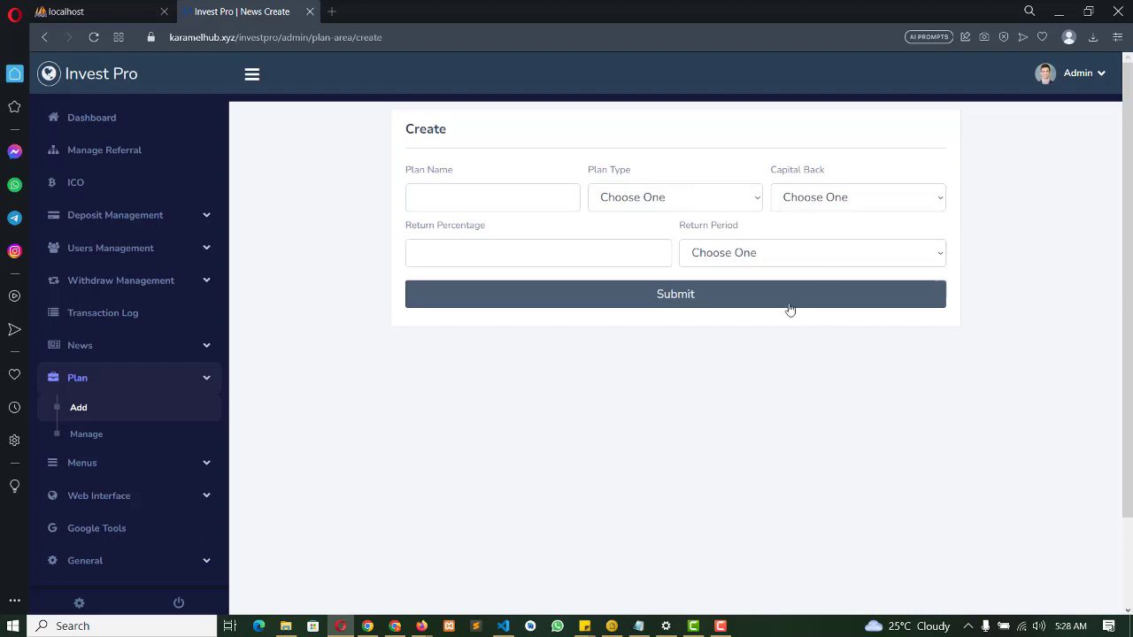
{"action": "left_click", "coordinate": [757, 259]}
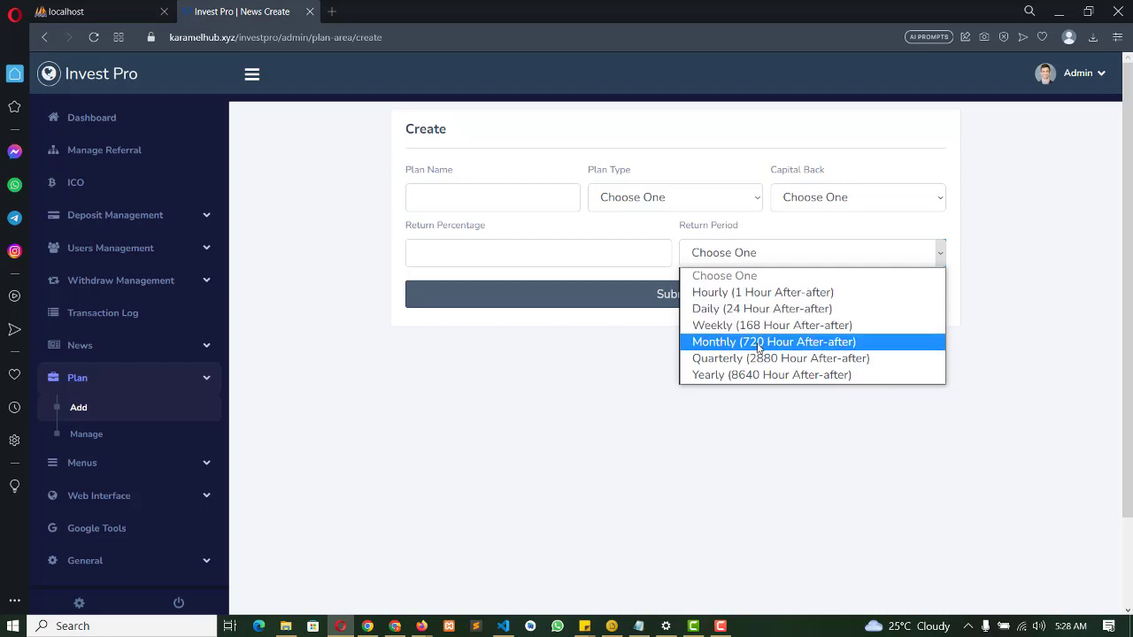
{"action": "left_click", "coordinate": [617, 381]}
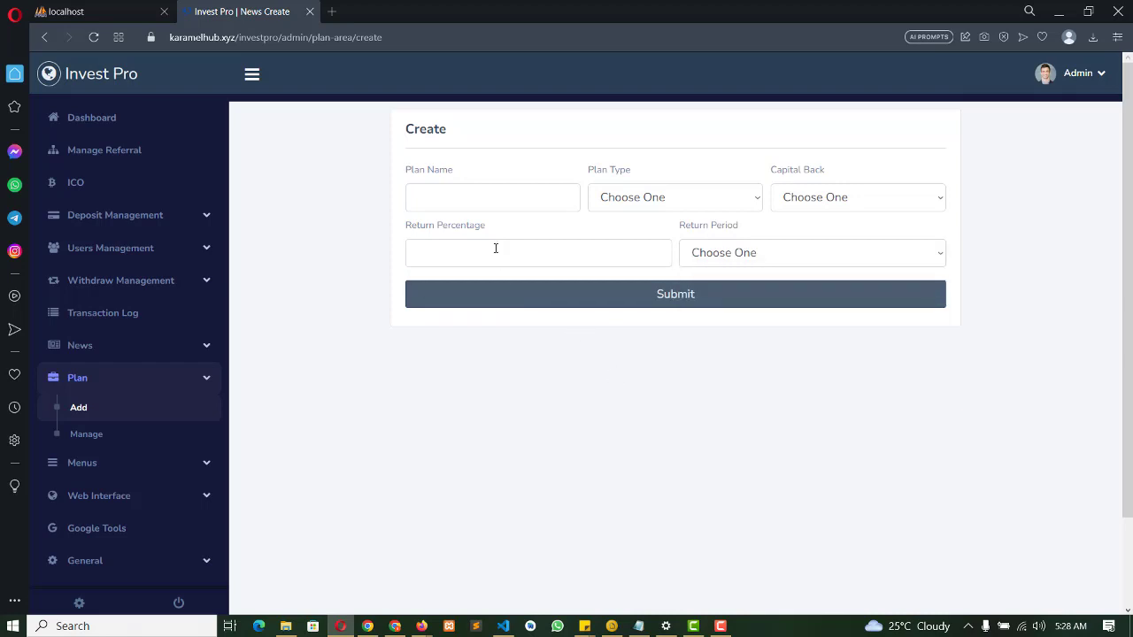
{"action": "left_click", "coordinate": [744, 253]}
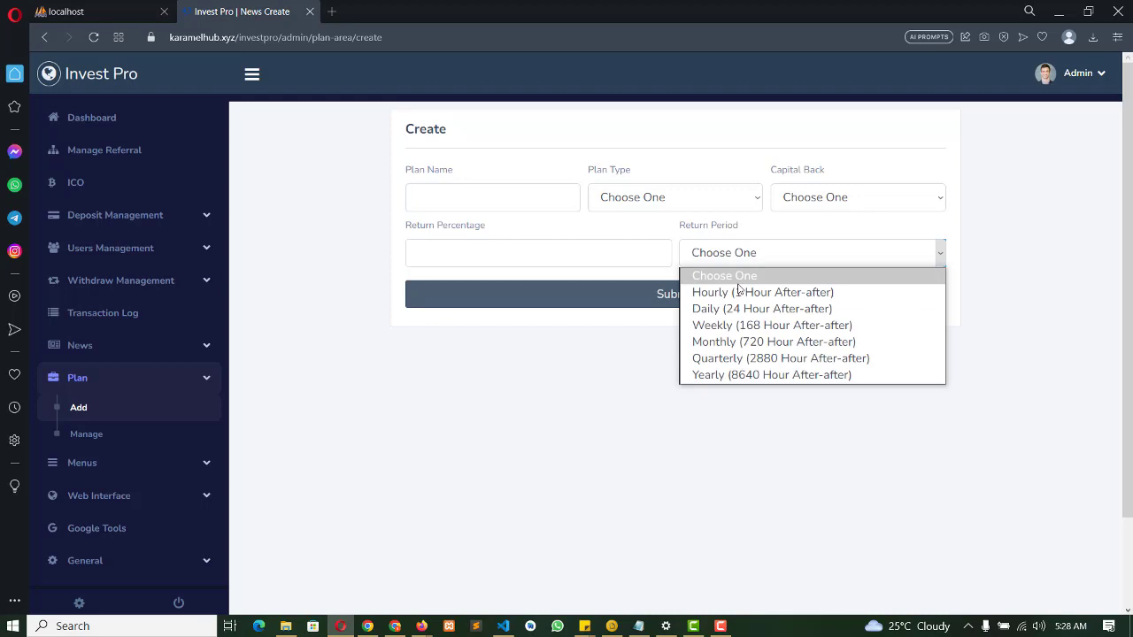
{"action": "left_click", "coordinate": [467, 258]}
{"action": "left_click_drag", "start_coordinate": [413, 234], "coordinate": [511, 231]}
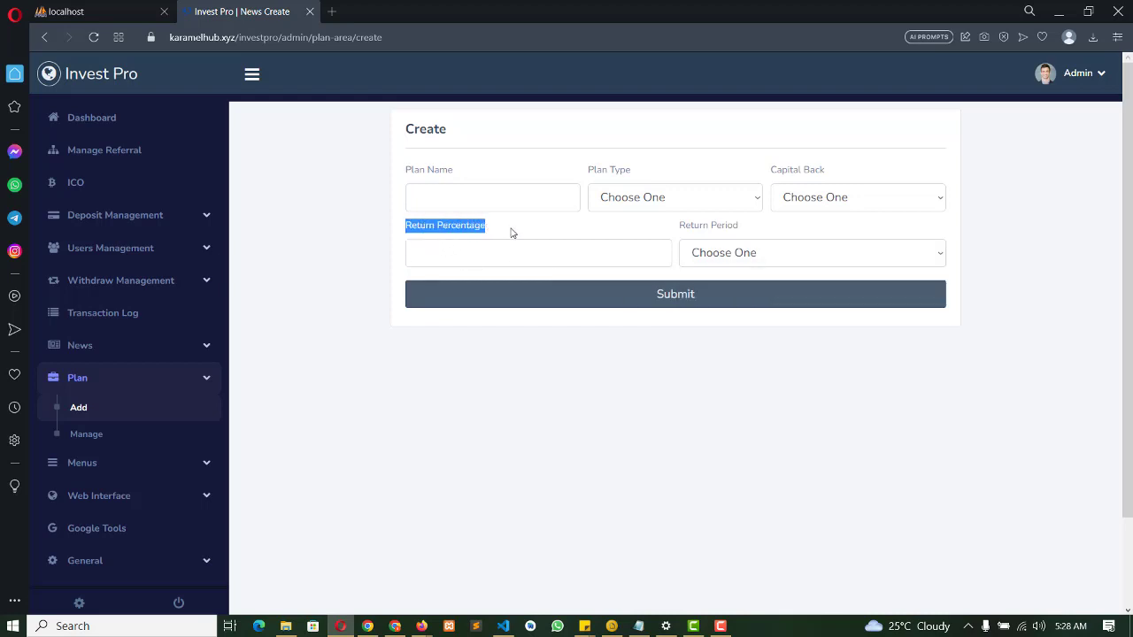
{"action": "left_click", "coordinate": [508, 253]}
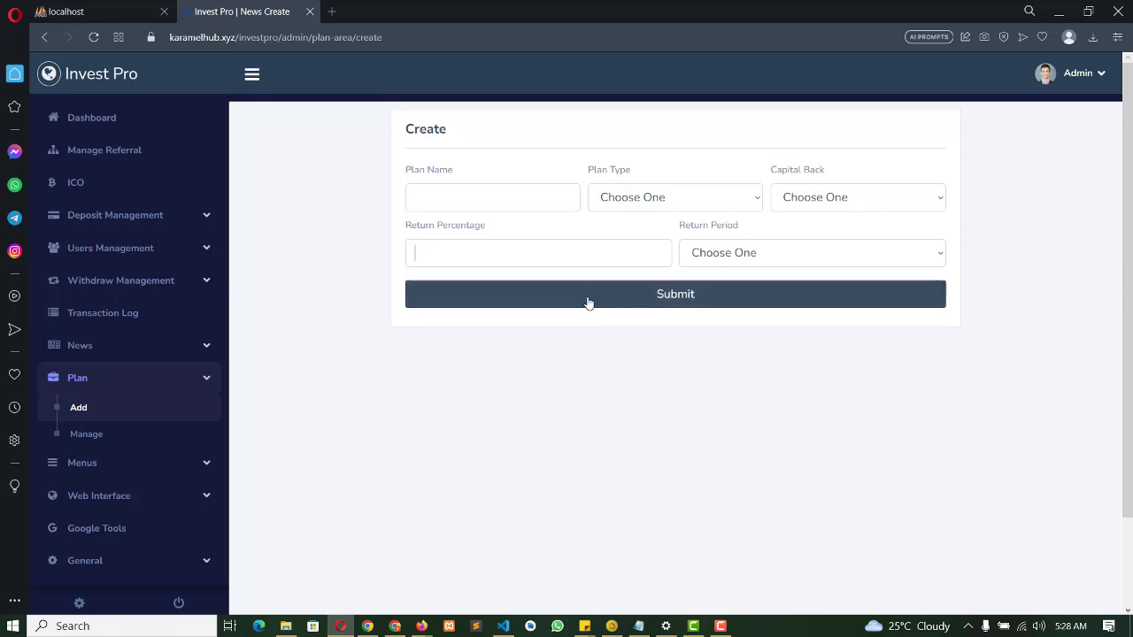
{"action": "scroll", "coordinate": [177, 337], "scroll_direction": "down", "scroll_amount": 2}
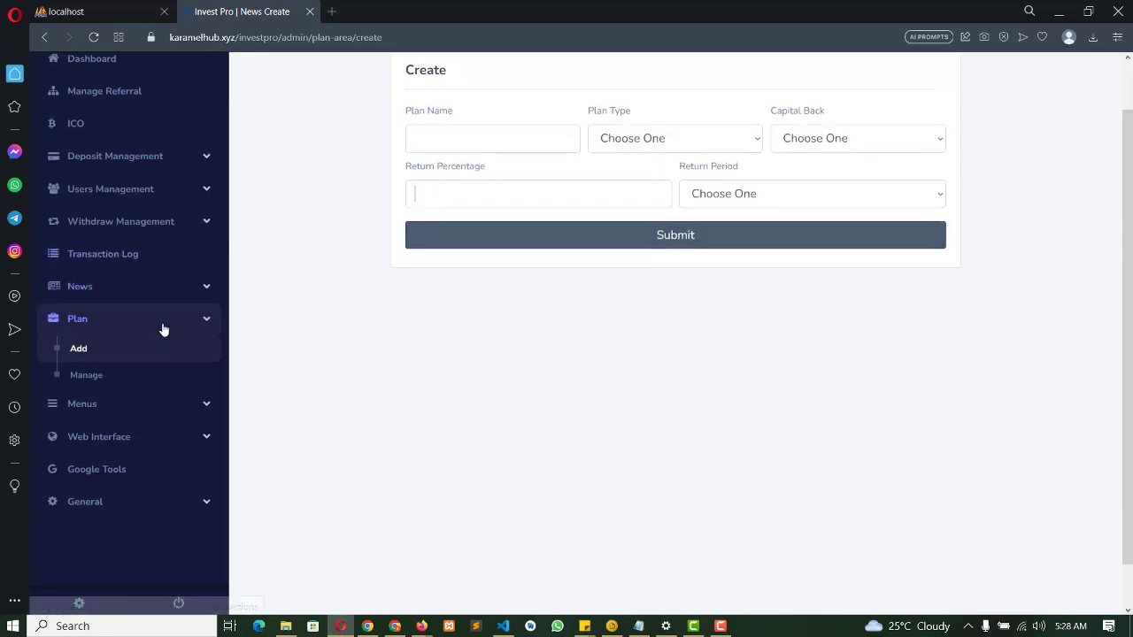
View the About menu page's description, then return to the About and Service menu list
{"action": "left_click", "coordinate": [108, 356]}
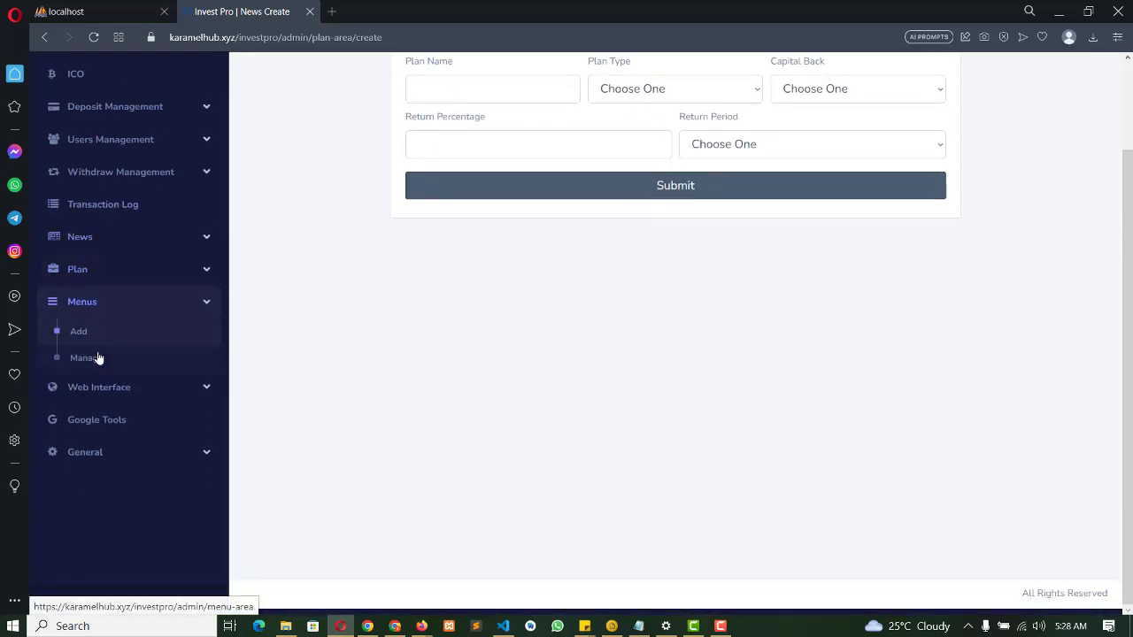
{"action": "left_click", "coordinate": [107, 358]}
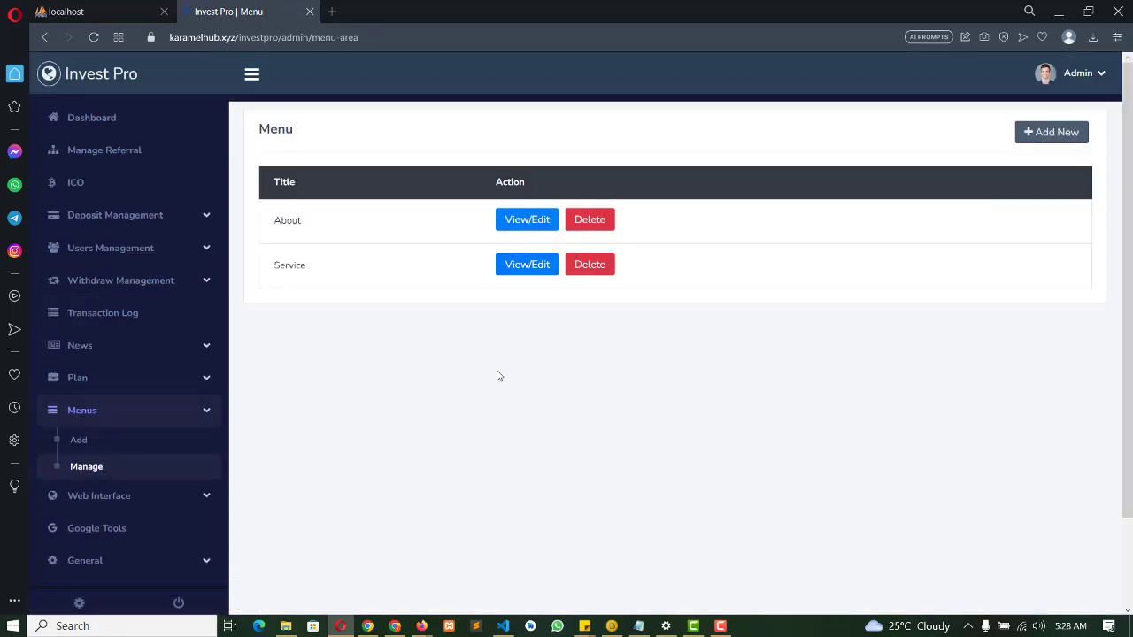
{"action": "left_click", "coordinate": [533, 227]}
{"action": "scroll", "coordinate": [511, 252], "scroll_direction": "down", "scroll_amount": 15}
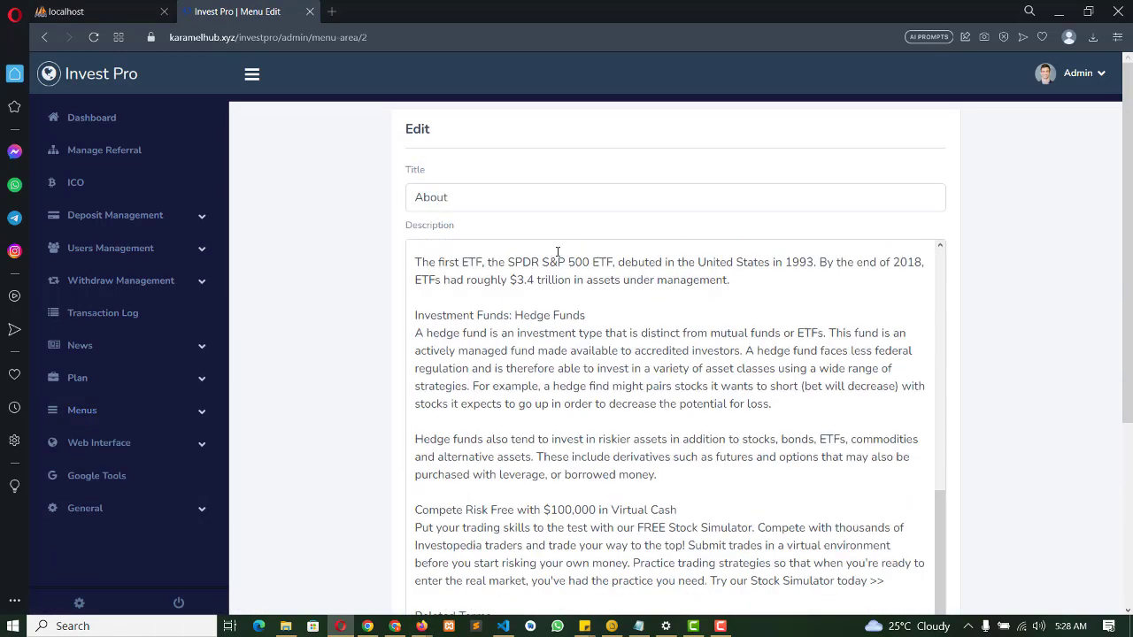
{"action": "scroll", "coordinate": [421, 240], "scroll_direction": "up", "scroll_amount": 5}
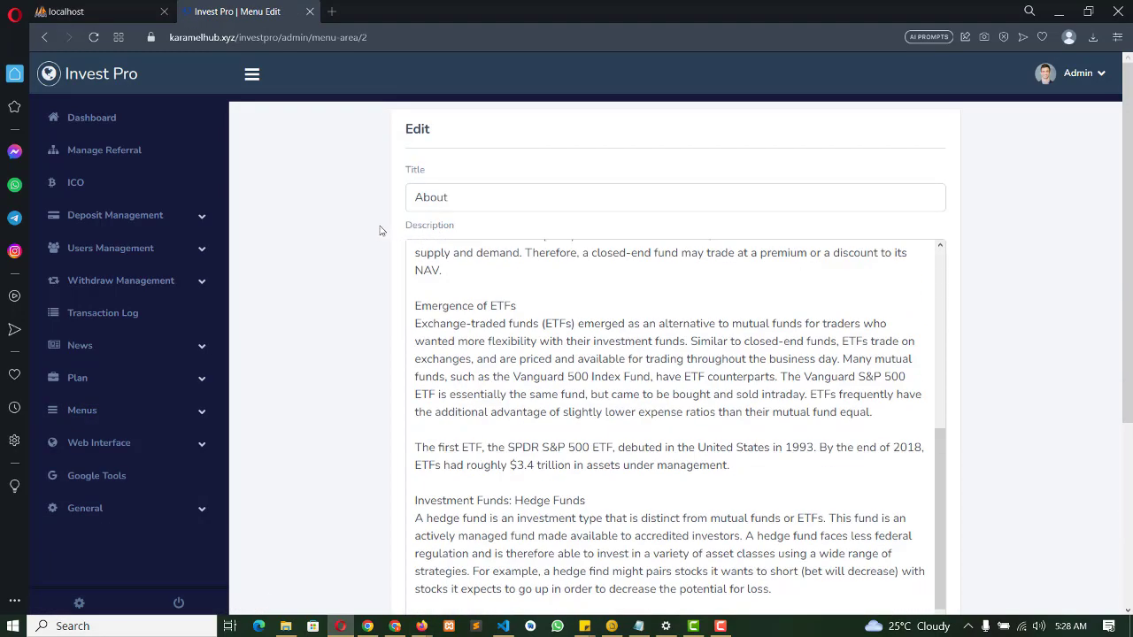
{"action": "left_click", "coordinate": [44, 37]}
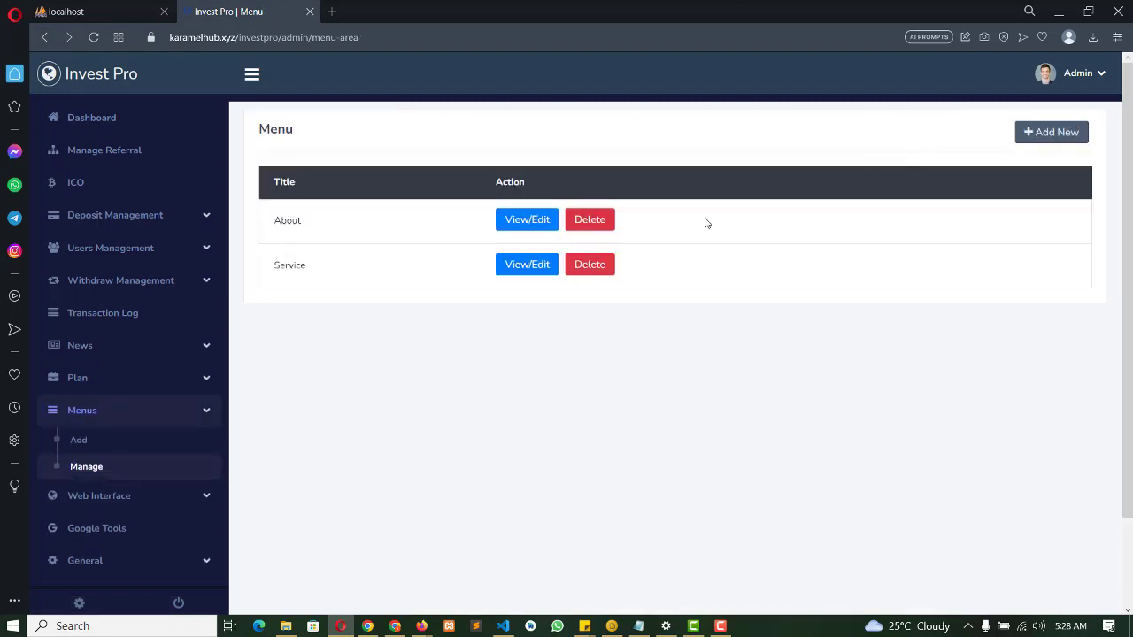
{"action": "left_click", "coordinate": [160, 495]}
Review the Banner and Work Area pages under Web Interface
{"action": "scroll", "coordinate": [86, 408], "scroll_direction": "down", "scroll_amount": 3}
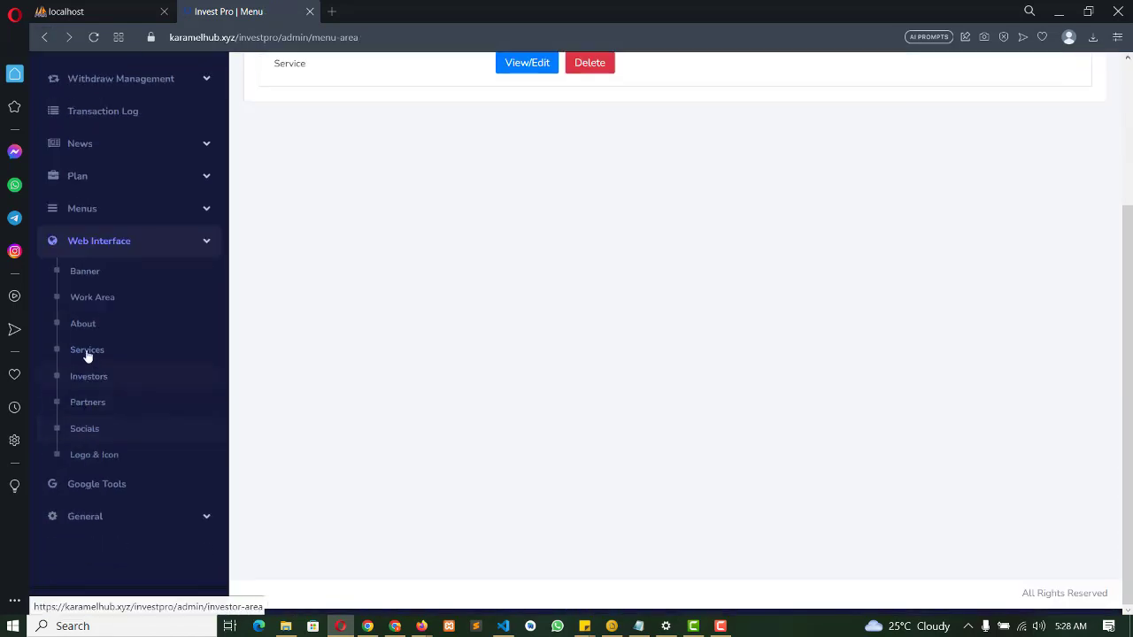
{"action": "left_click", "coordinate": [101, 270]}
{"action": "scroll", "coordinate": [531, 237], "scroll_direction": "down", "scroll_amount": 2}
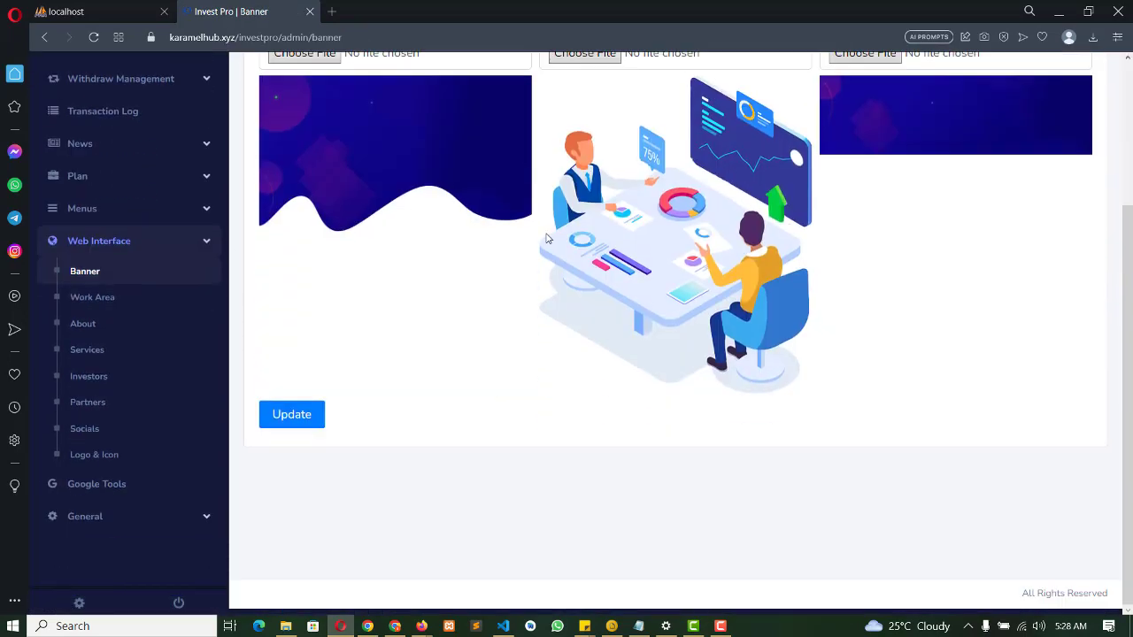
{"action": "scroll", "coordinate": [531, 253], "scroll_direction": "up", "scroll_amount": 2}
{"action": "scroll", "coordinate": [354, 293], "scroll_direction": "down", "scroll_amount": 2}
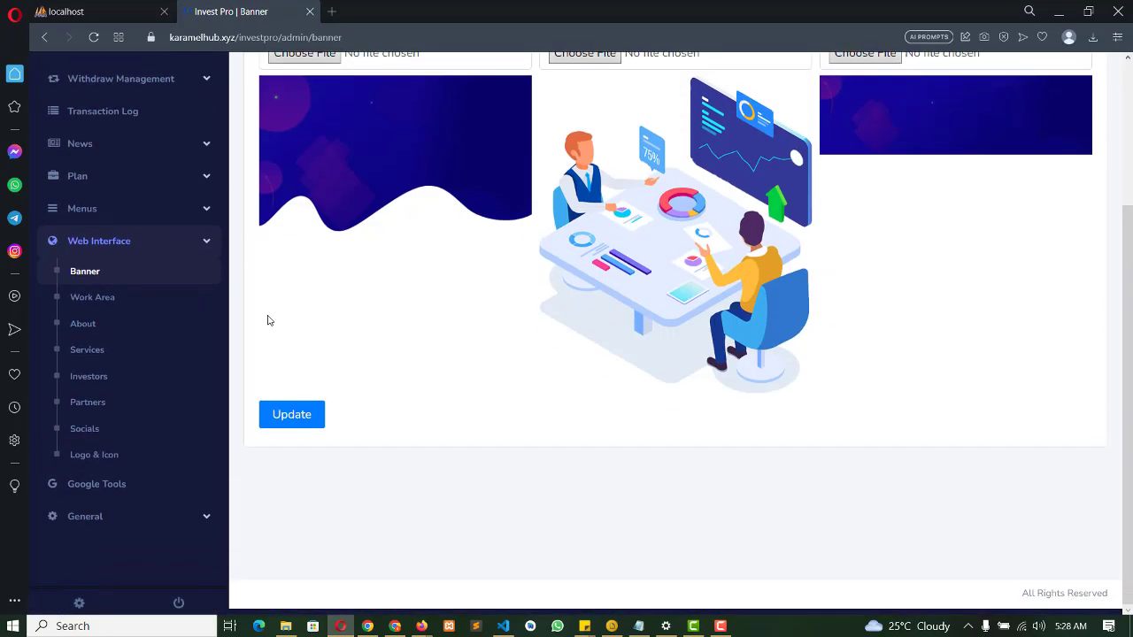
{"action": "left_click", "coordinate": [113, 304]}
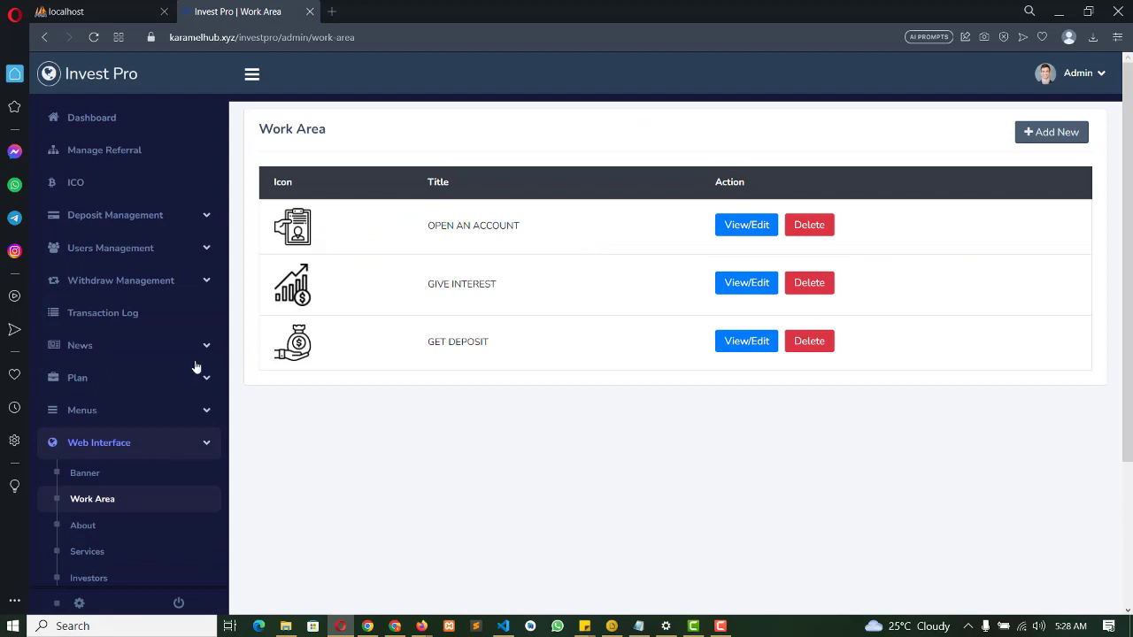
{"action": "scroll", "coordinate": [115, 425], "scroll_direction": "down", "scroll_amount": 2}
{"action": "scroll", "coordinate": [522, 239], "scroll_direction": "up", "scroll_amount": 2}
{"action": "scroll", "coordinate": [372, 310], "scroll_direction": "down", "scroll_amount": 1}
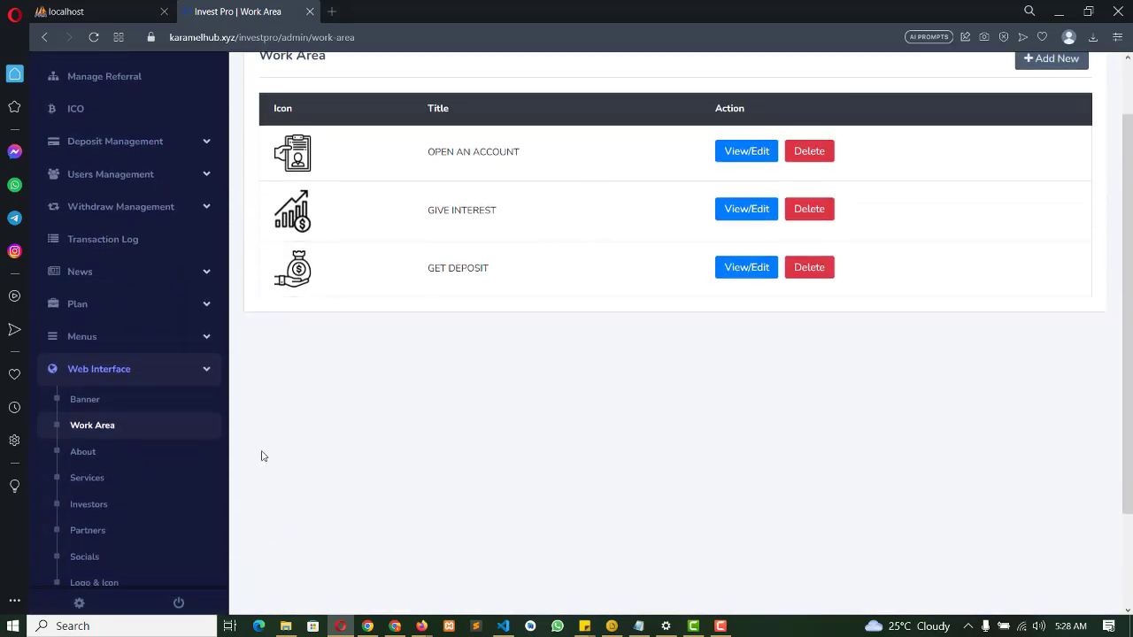
Look over the About, Services and Investors pages
{"action": "left_click", "coordinate": [93, 454]}
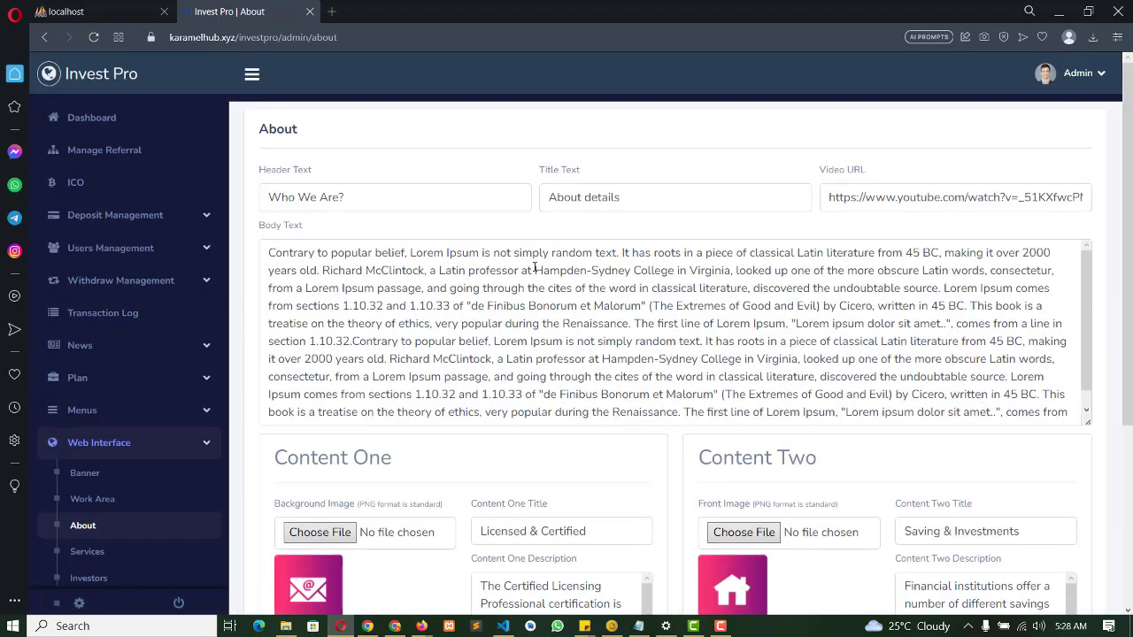
{"action": "scroll", "coordinate": [535, 268], "scroll_direction": "down", "scroll_amount": 3}
{"action": "scroll", "coordinate": [404, 333], "scroll_direction": "down", "scroll_amount": 3}
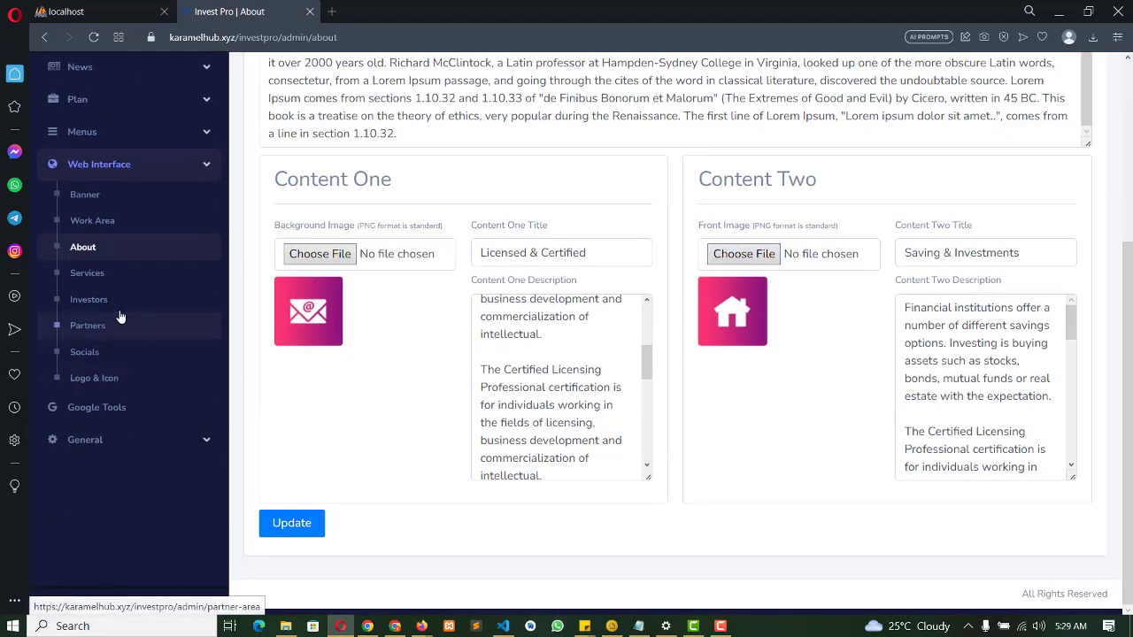
{"action": "left_click", "coordinate": [87, 275]}
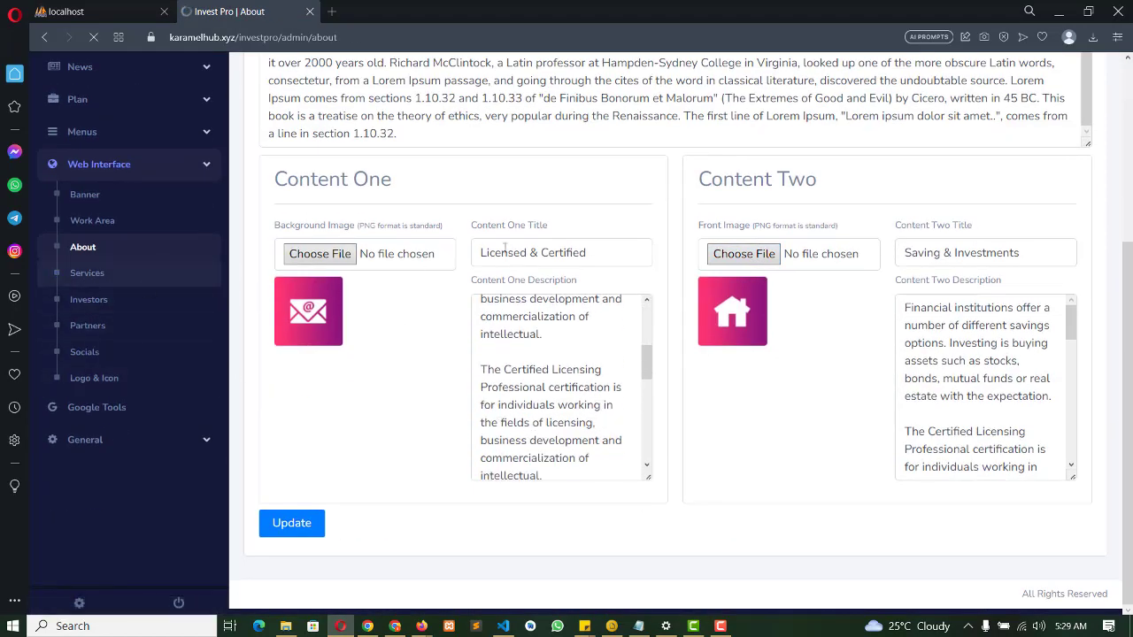
{"action": "scroll", "coordinate": [293, 334], "scroll_direction": "down", "scroll_amount": 2}
{"action": "left_click", "coordinate": [124, 382]}
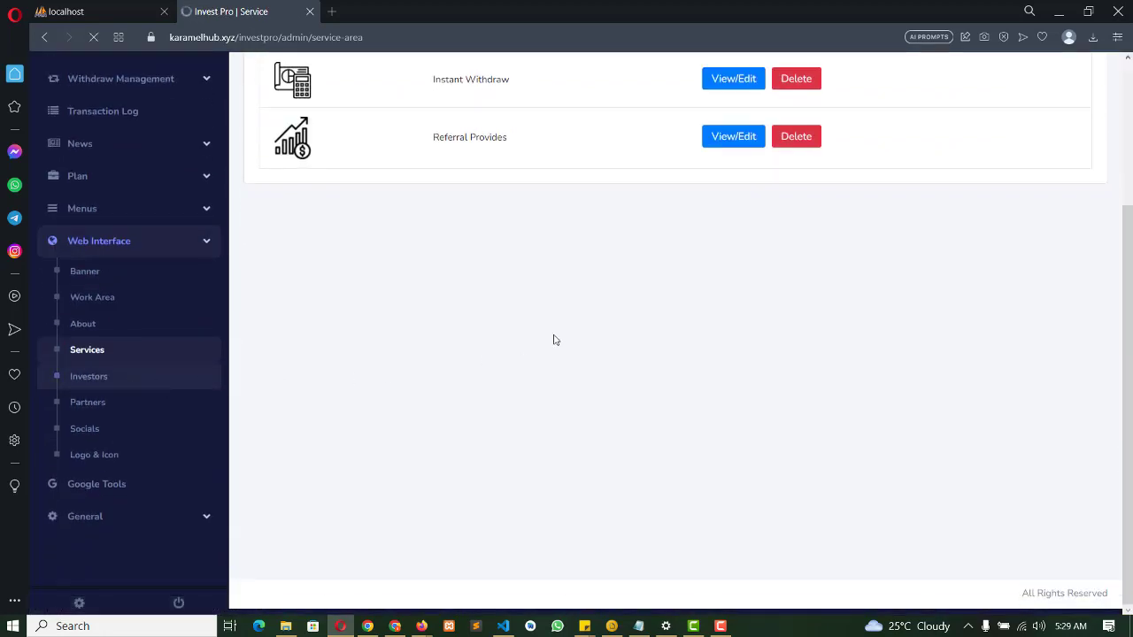
{"action": "scroll", "coordinate": [558, 336], "scroll_direction": "down", "scroll_amount": 3}
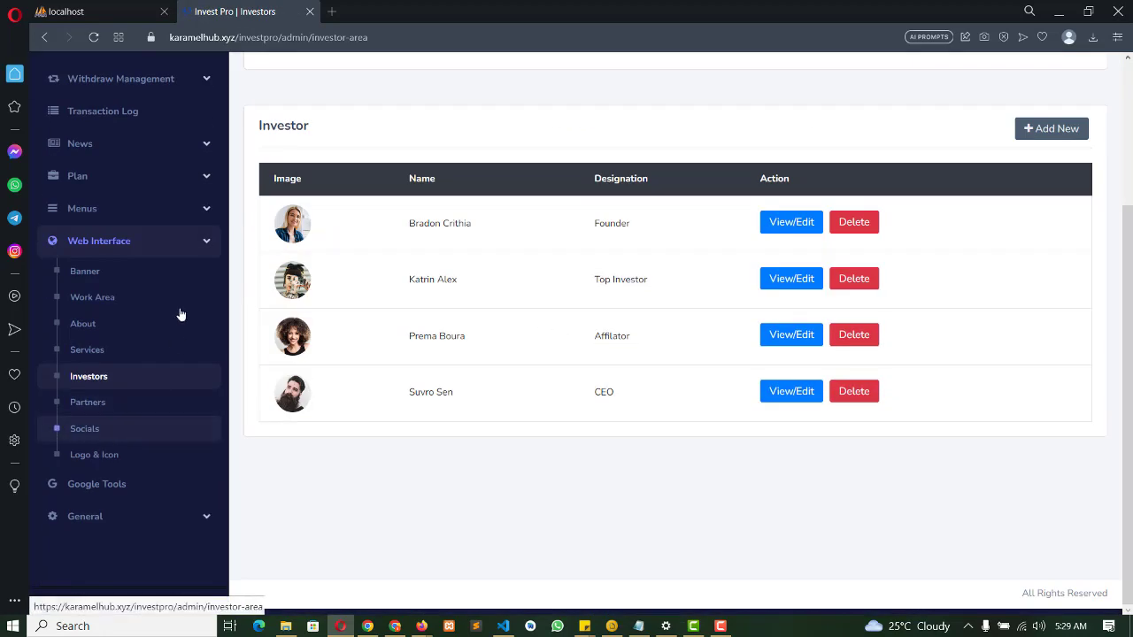
Check Logo & Icon, then open General Settings showing Invest Pro, USD and DD1C63
{"action": "left_click", "coordinate": [105, 456]}
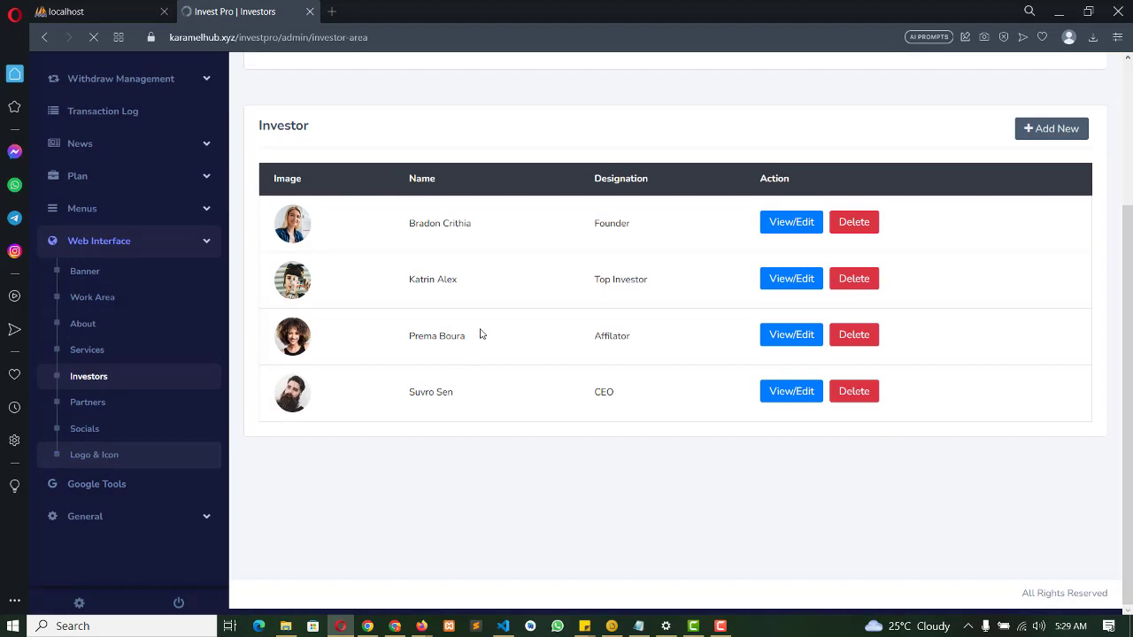
{"action": "scroll", "coordinate": [97, 477], "scroll_direction": "down", "scroll_amount": 3}
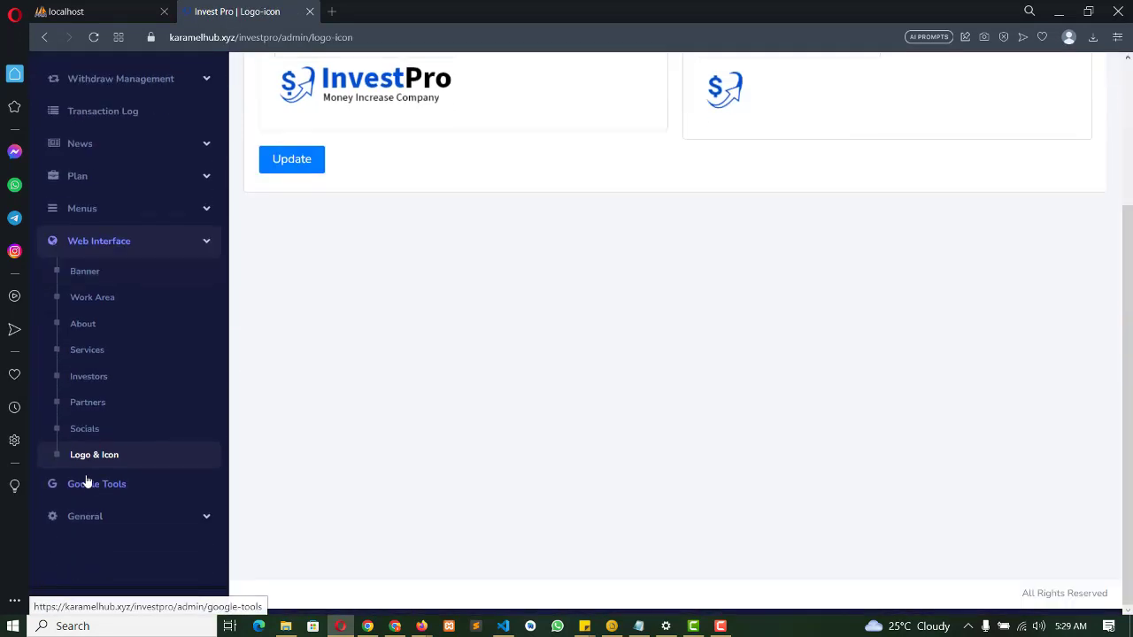
{"action": "left_click", "coordinate": [97, 517]}
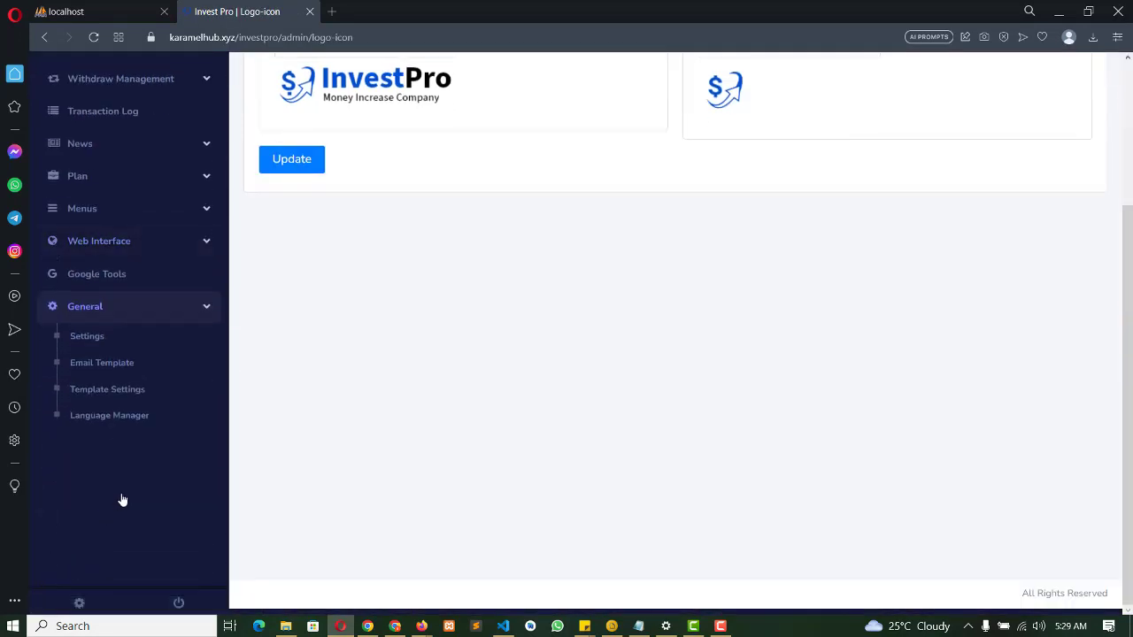
{"action": "left_click", "coordinate": [89, 430]}
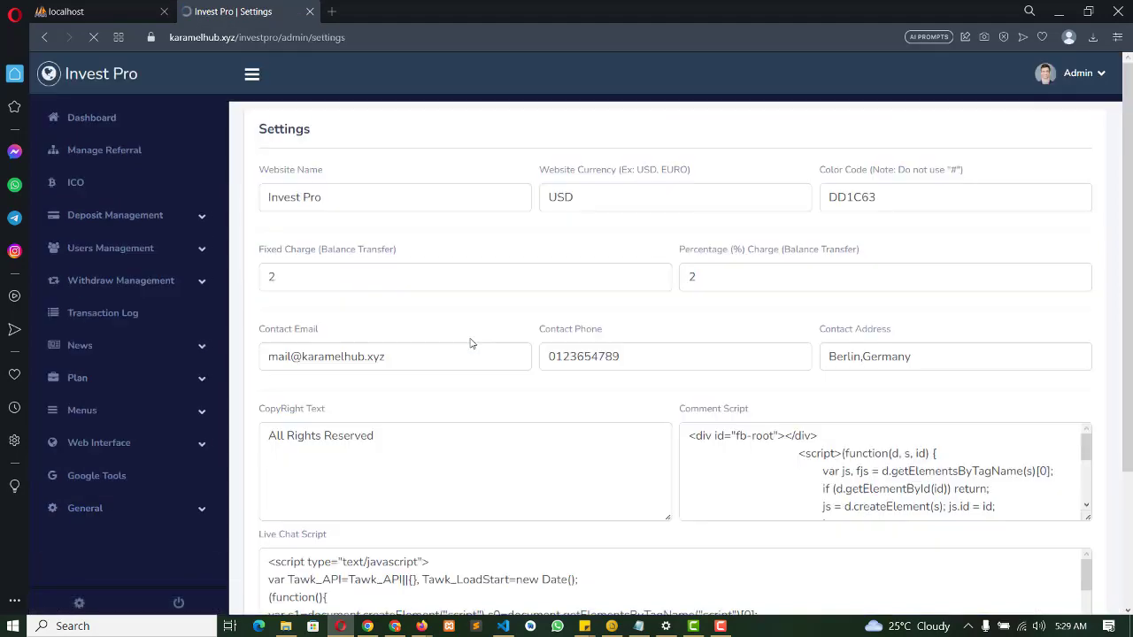
{"action": "scroll", "coordinate": [474, 220], "scroll_direction": "down", "scroll_amount": 3}
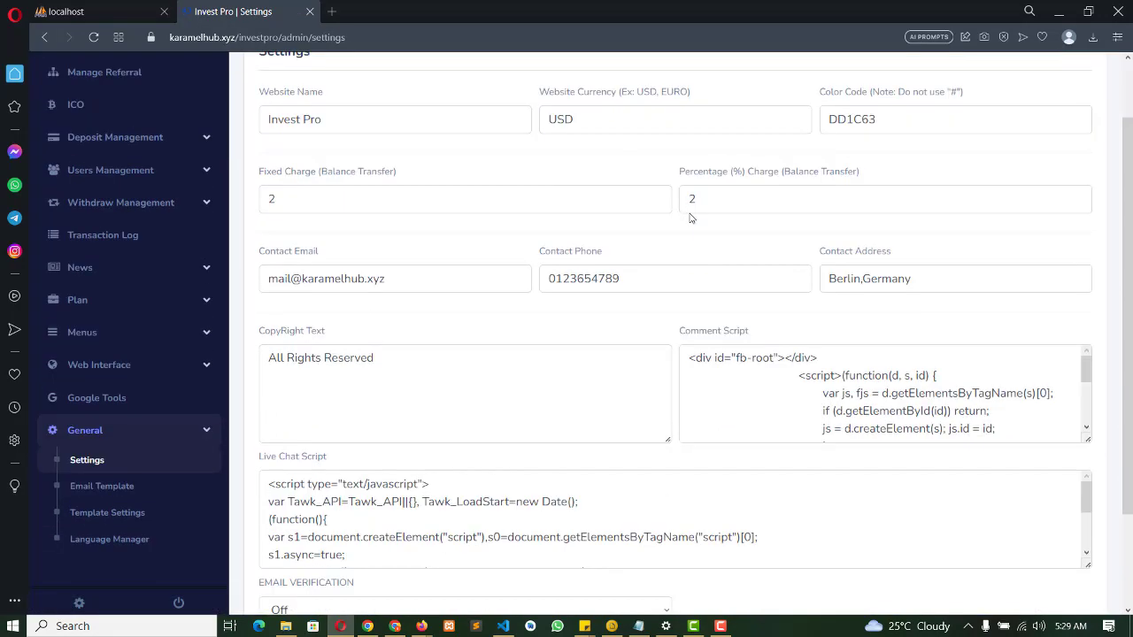
{"action": "scroll", "coordinate": [690, 220], "scroll_direction": "up", "scroll_amount": 3}
{"action": "scroll", "coordinate": [309, 274], "scroll_direction": "down", "scroll_amount": 3}
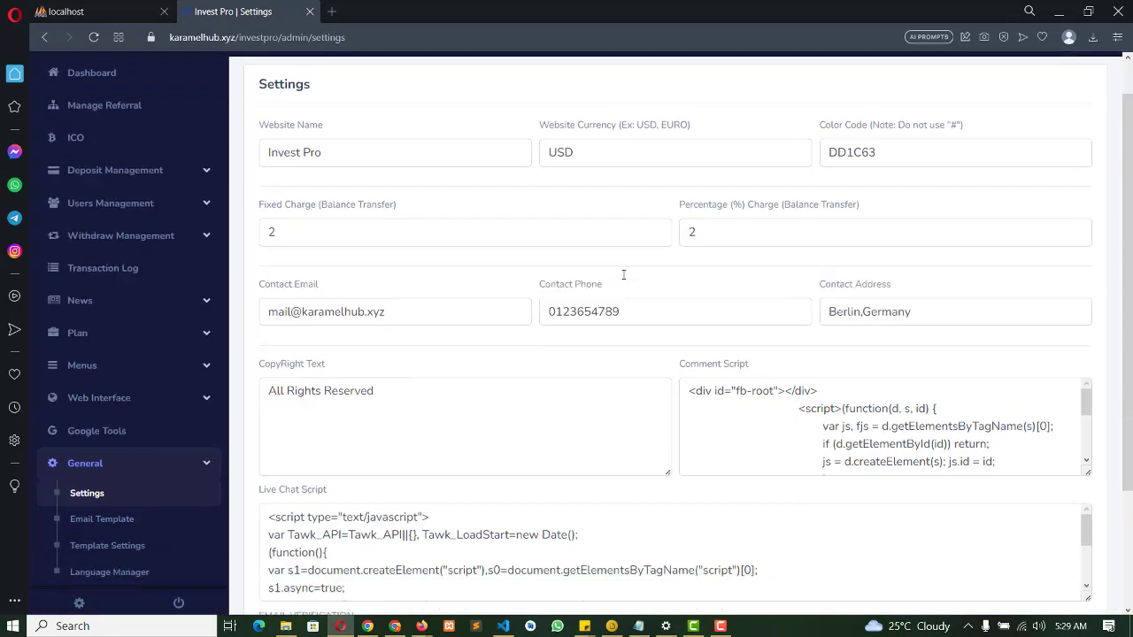
{"action": "double_click", "coordinate": [384, 409]}
{"action": "scroll", "coordinate": [333, 396], "scroll_direction": "up", "scroll_amount": 3}
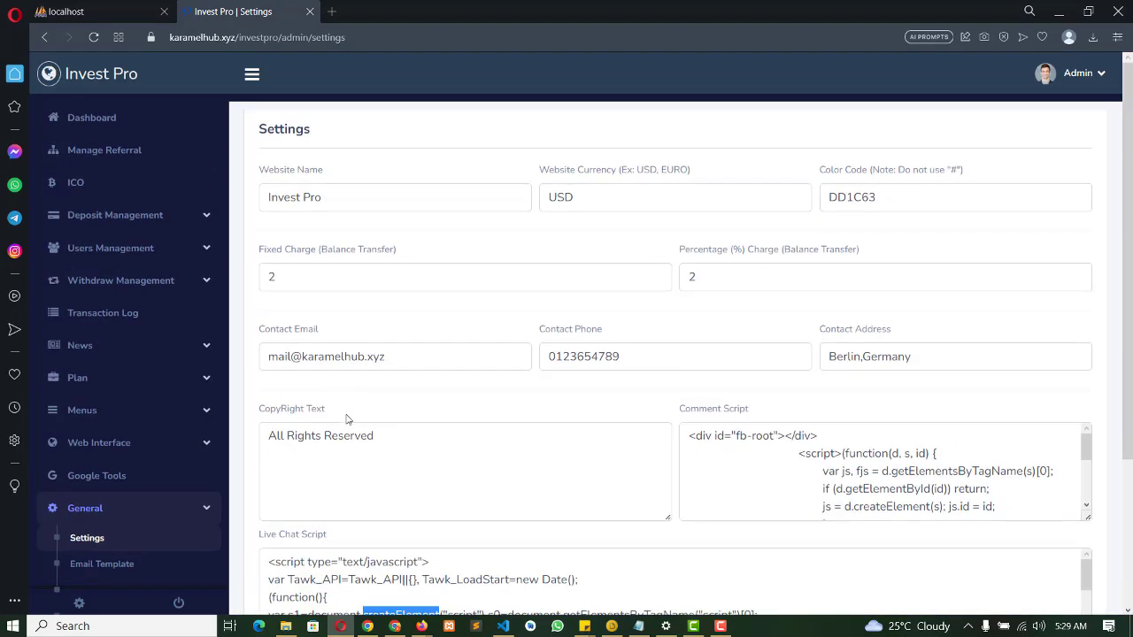
{"action": "scroll", "coordinate": [382, 455], "scroll_direction": "down", "scroll_amount": 3}
{"action": "left_click", "coordinate": [341, 483]}
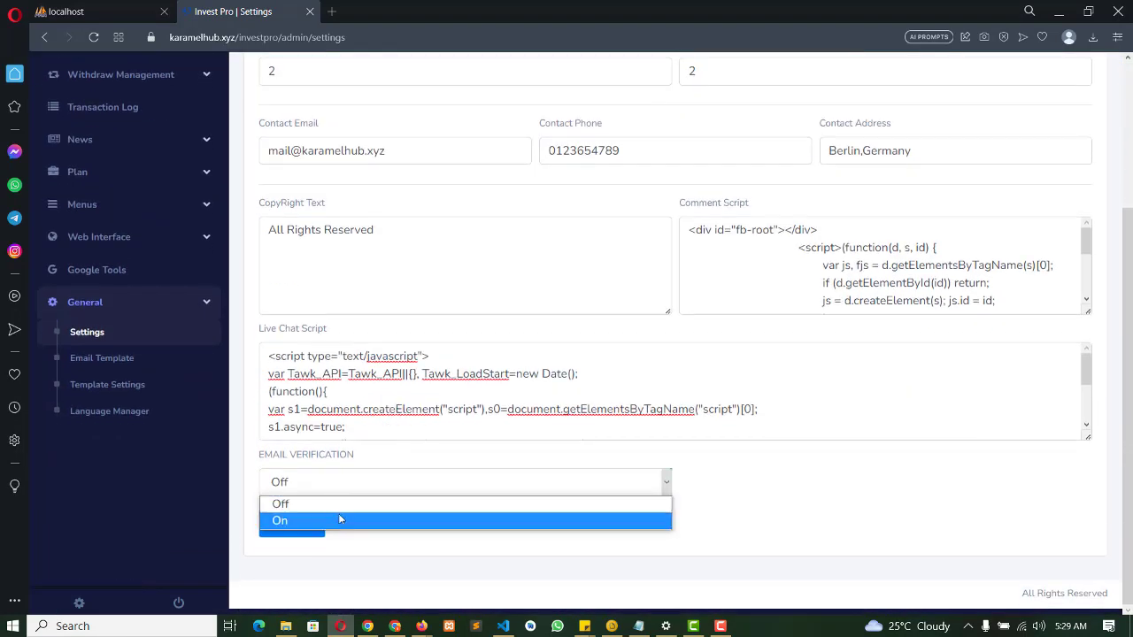
{"action": "left_click", "coordinate": [338, 506]}
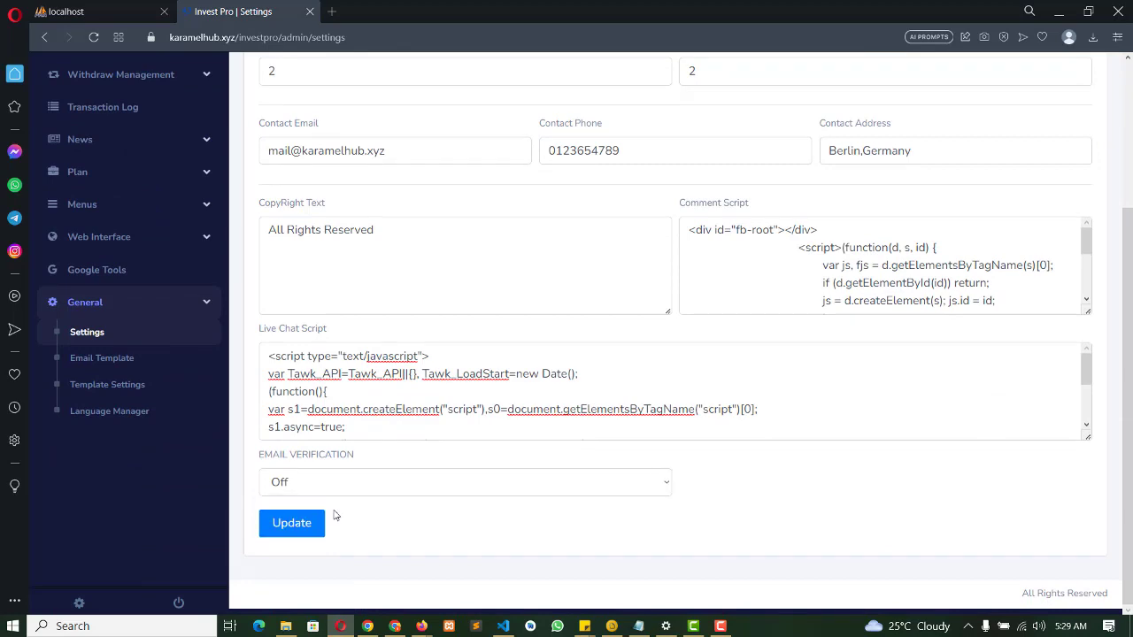
{"action": "scroll", "coordinate": [770, 337], "scroll_direction": "up", "scroll_amount": 4}
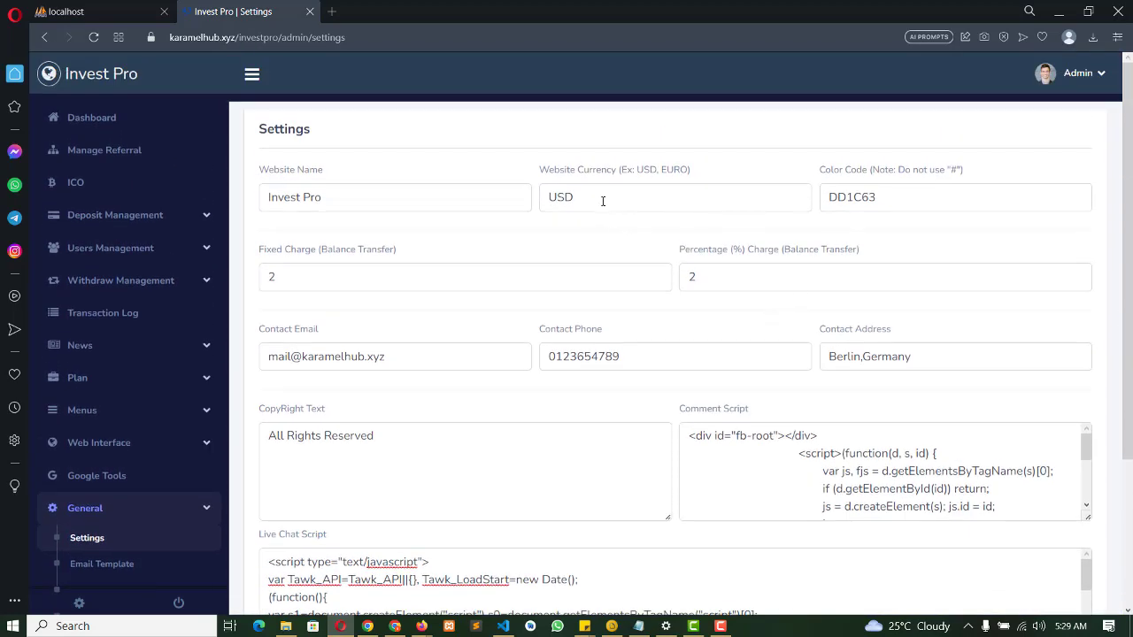
{"action": "double_click", "coordinate": [603, 201]}
{"action": "left_click", "coordinate": [603, 200]}
{"action": "scroll", "coordinate": [416, 252], "scroll_direction": "down", "scroll_amount": 1}
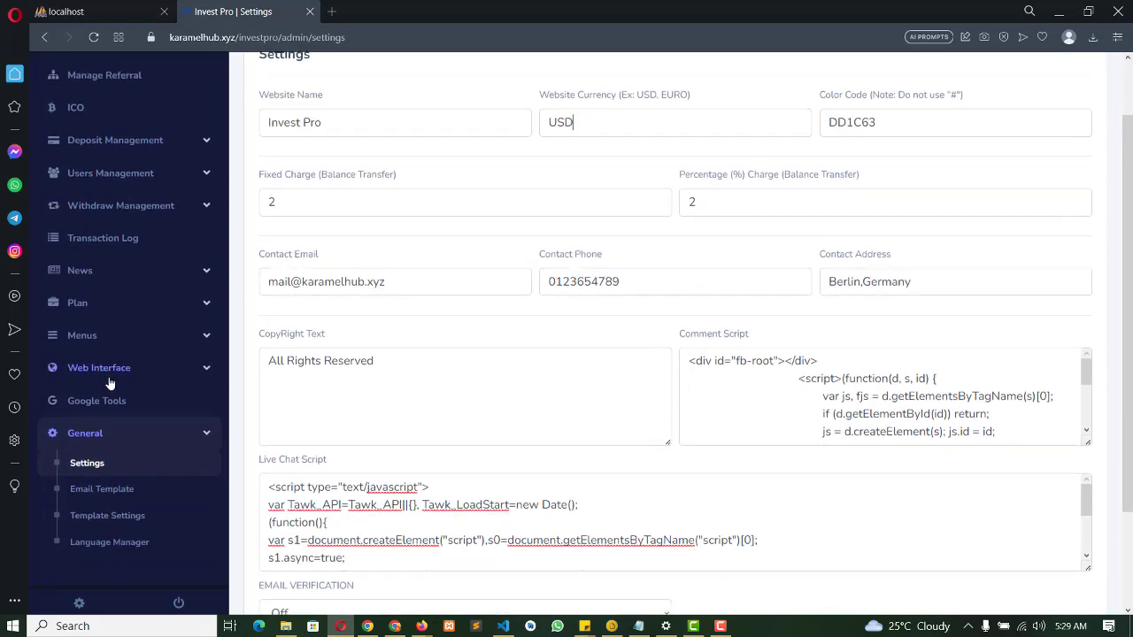
{"action": "scroll", "coordinate": [116, 398], "scroll_direction": "down", "scroll_amount": 2}
Review the email configuration, highlighting the Email Host and Email Username values
{"action": "left_click", "coordinate": [116, 363]}
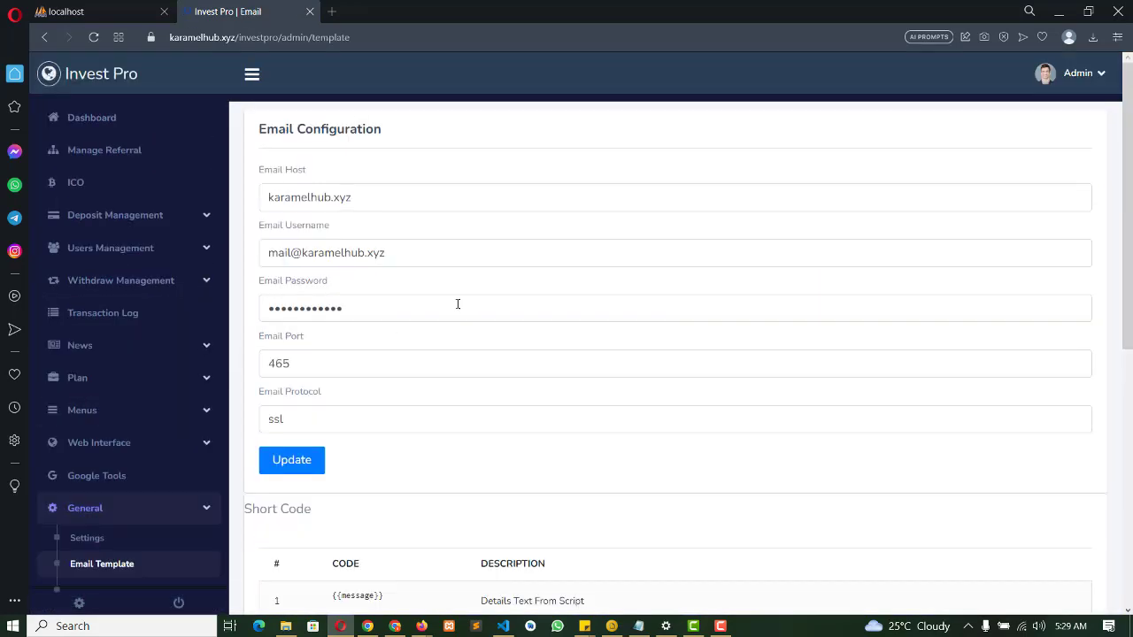
{"action": "scroll", "coordinate": [498, 275], "scroll_direction": "down", "scroll_amount": 7}
{"action": "scroll", "coordinate": [592, 349], "scroll_direction": "up", "scroll_amount": 7}
{"action": "left_click_drag", "start_coordinate": [367, 209], "coordinate": [246, 216]}
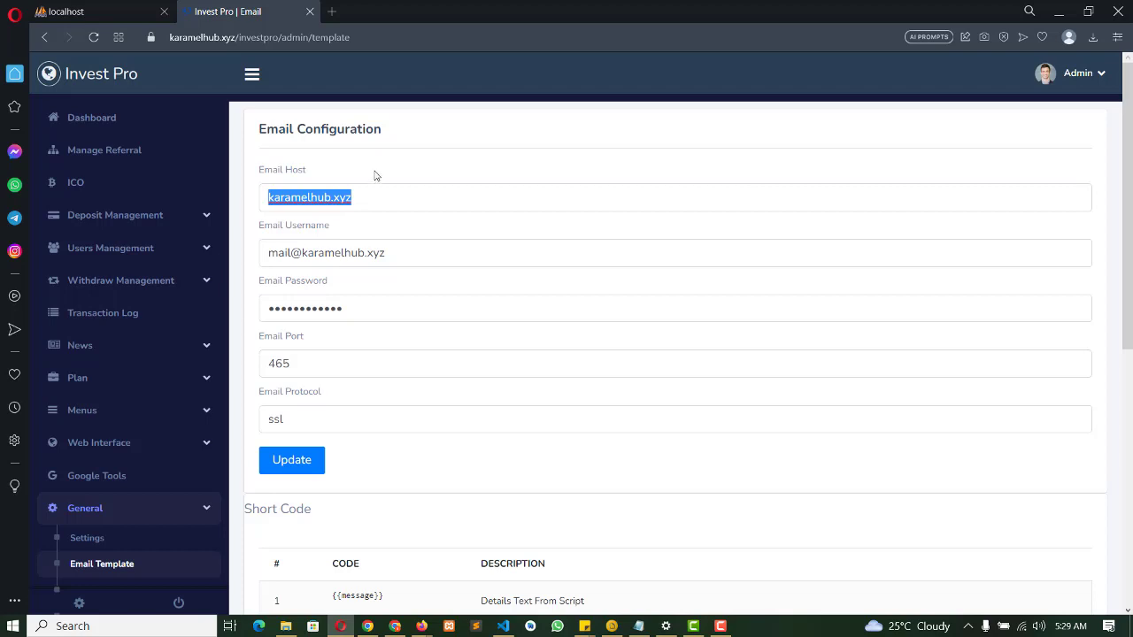
{"action": "left_click_drag", "start_coordinate": [388, 255], "coordinate": [258, 260]}
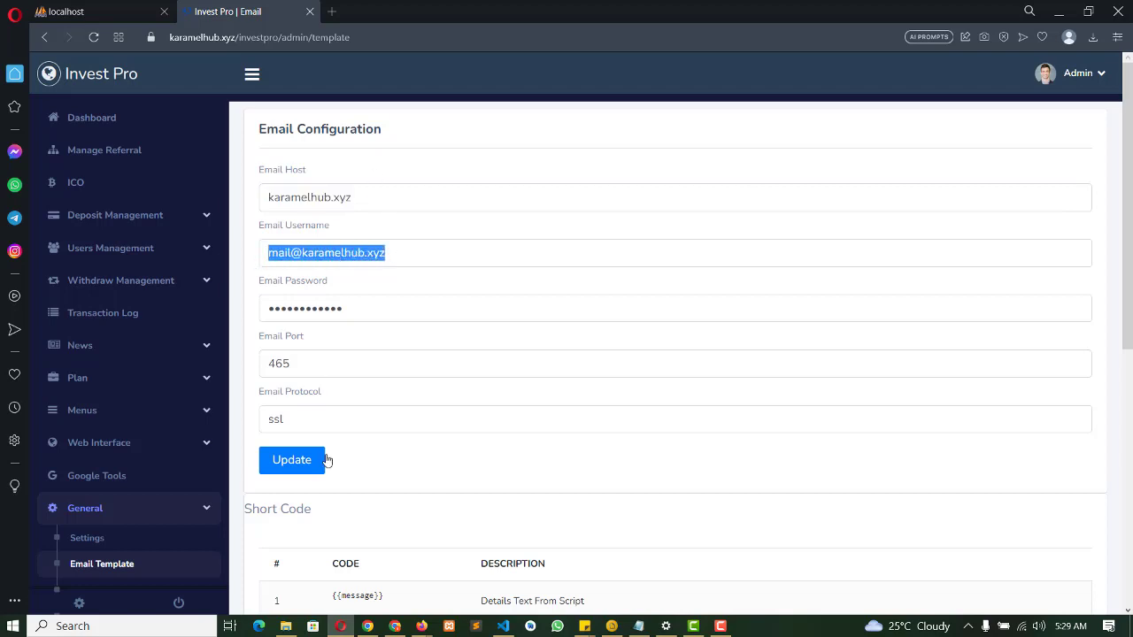
{"action": "scroll", "coordinate": [295, 450], "scroll_direction": "down", "scroll_amount": 3}
Look over Template Settings and Language Manager, then return to the admin Dashboard
{"action": "left_click", "coordinate": [119, 301]}
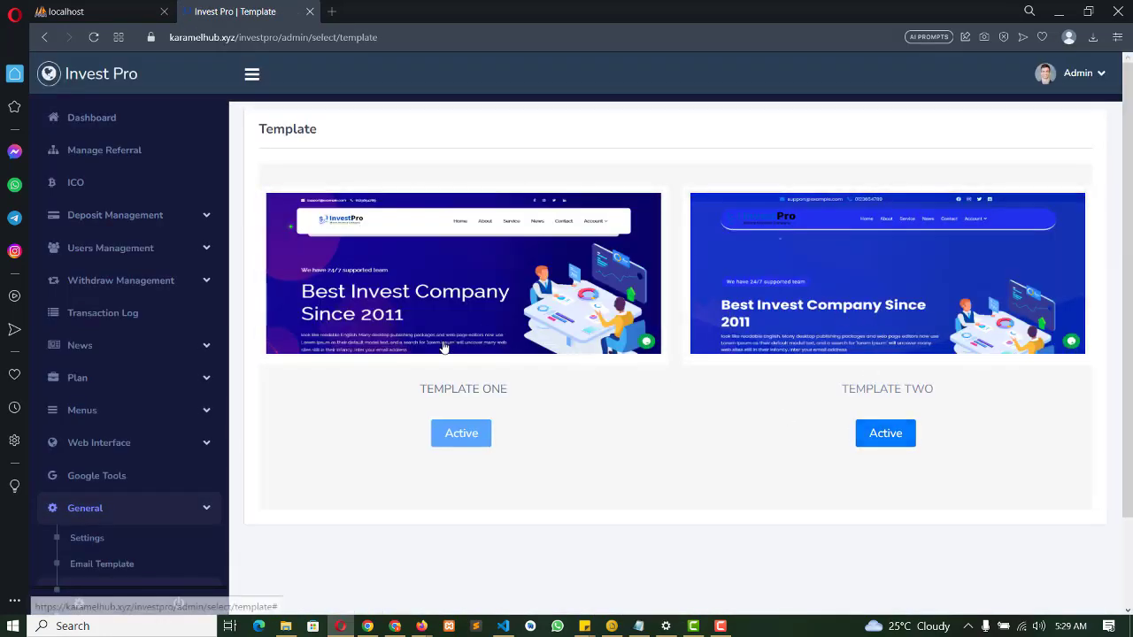
{"action": "scroll", "coordinate": [94, 364], "scroll_direction": "down", "scroll_amount": 2}
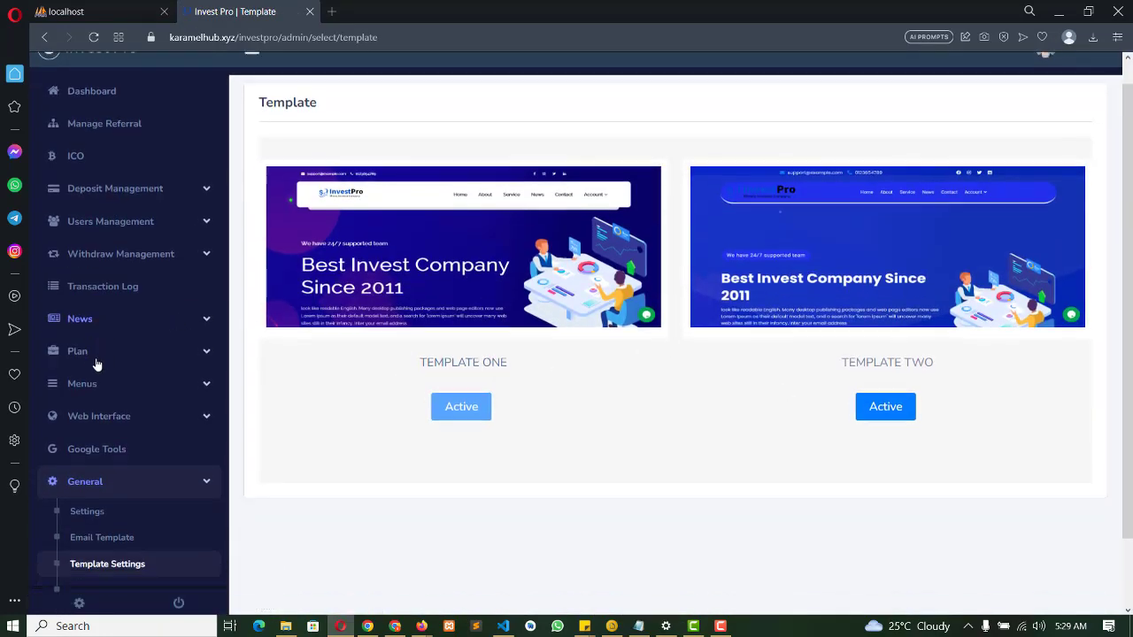
{"action": "left_click", "coordinate": [140, 508]}
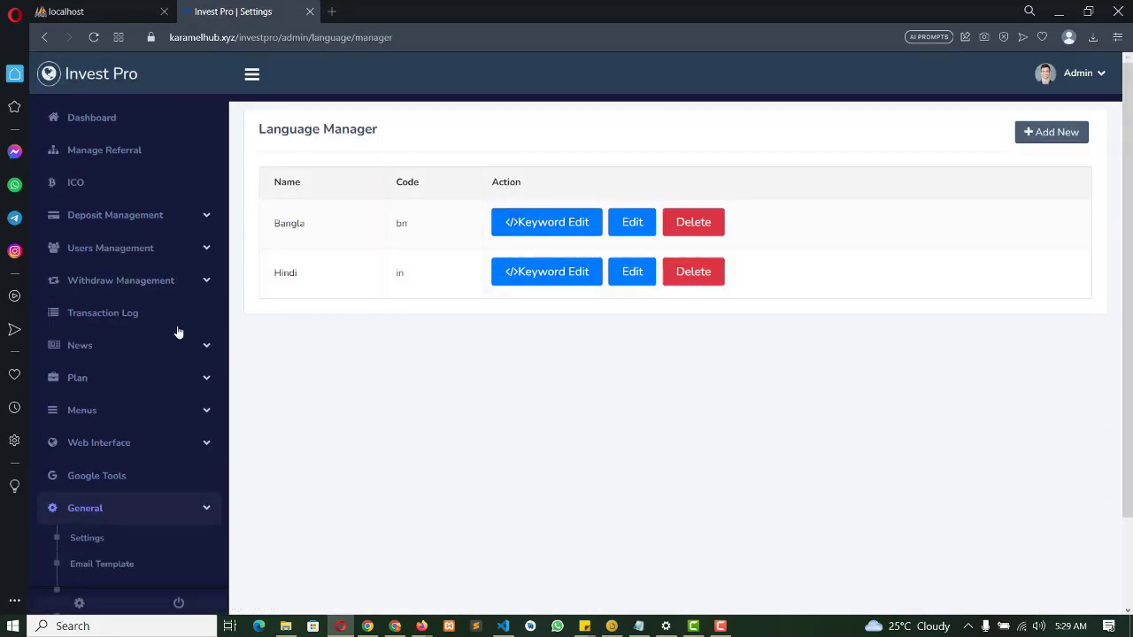
{"action": "left_click", "coordinate": [115, 124]}
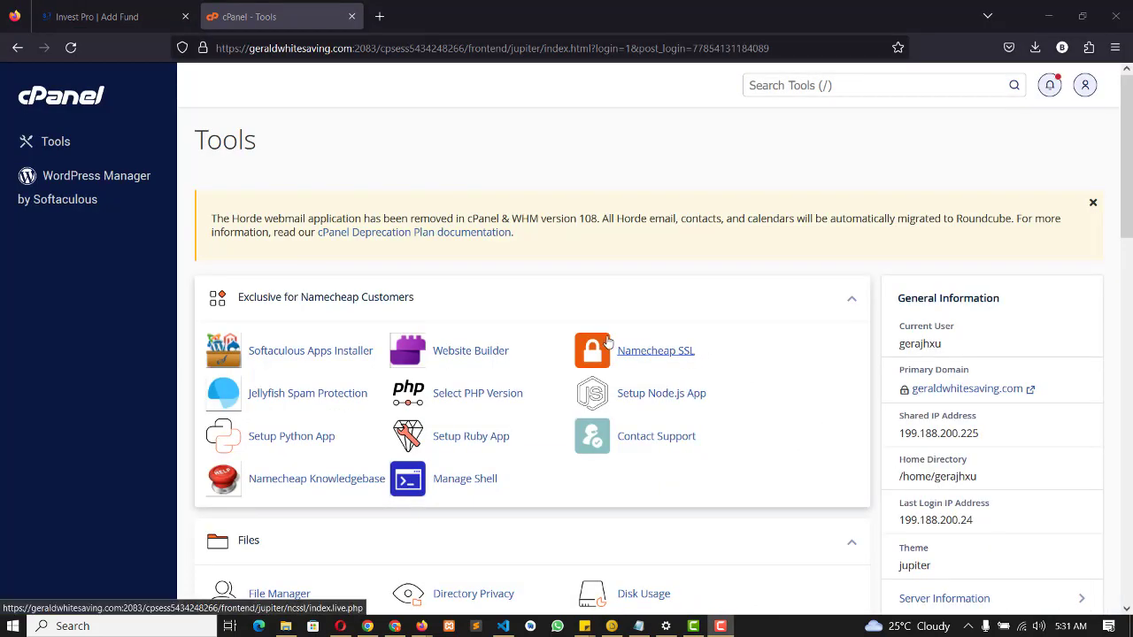
Find and open cPanel's Domains tool by searching 'domain'
{"action": "left_click", "coordinate": [769, 85]}
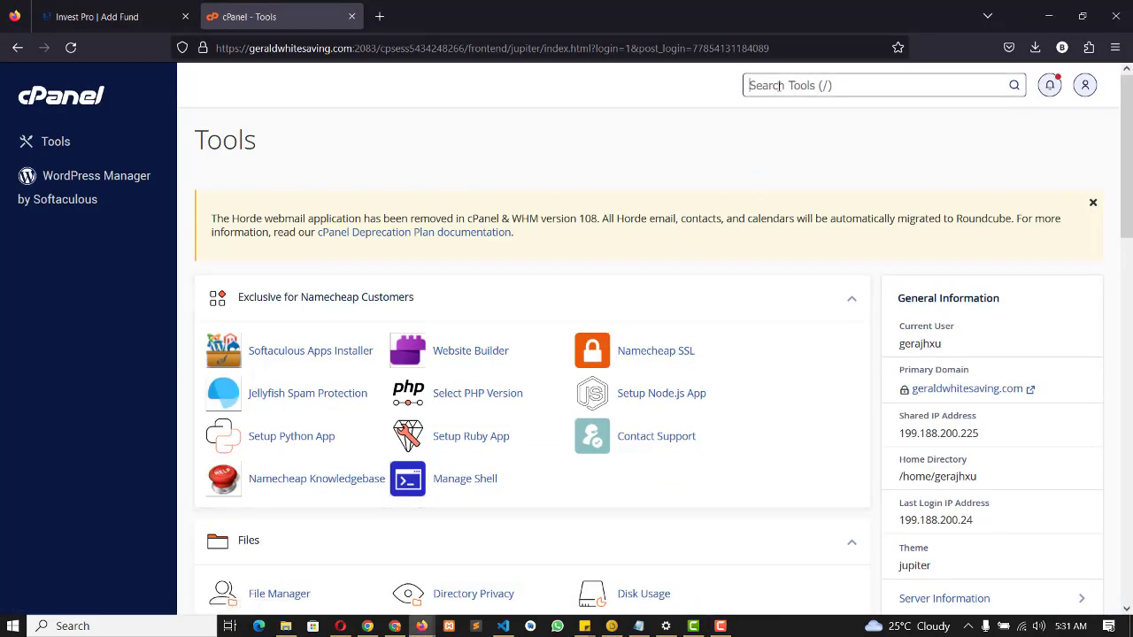
{"action": "type", "text": "domain"}
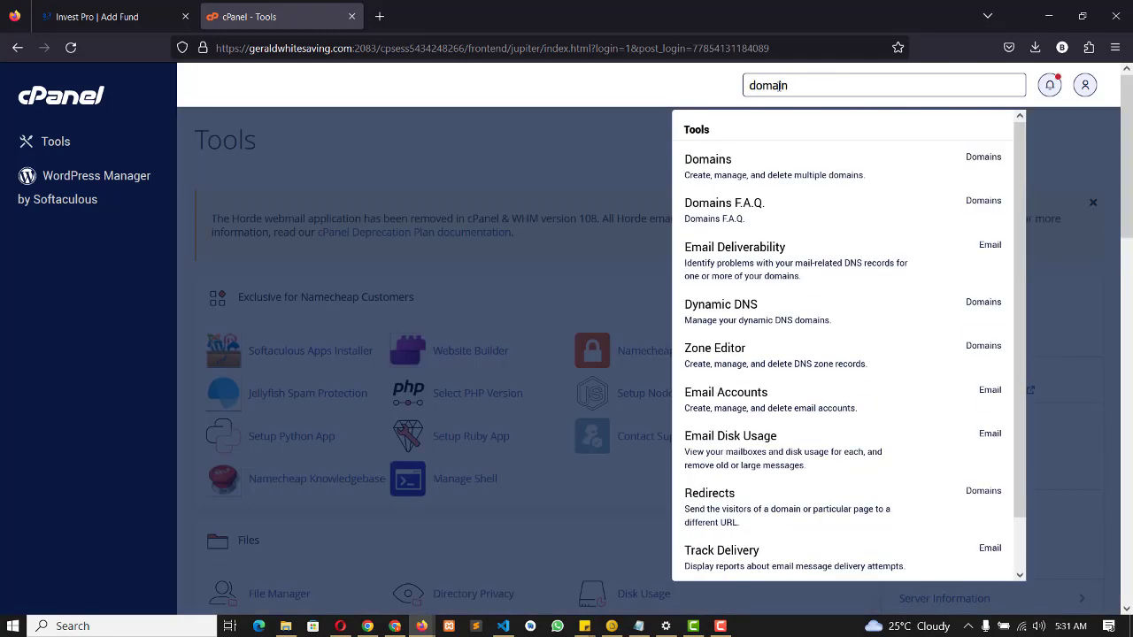
{"action": "left_click", "coordinate": [774, 165]}
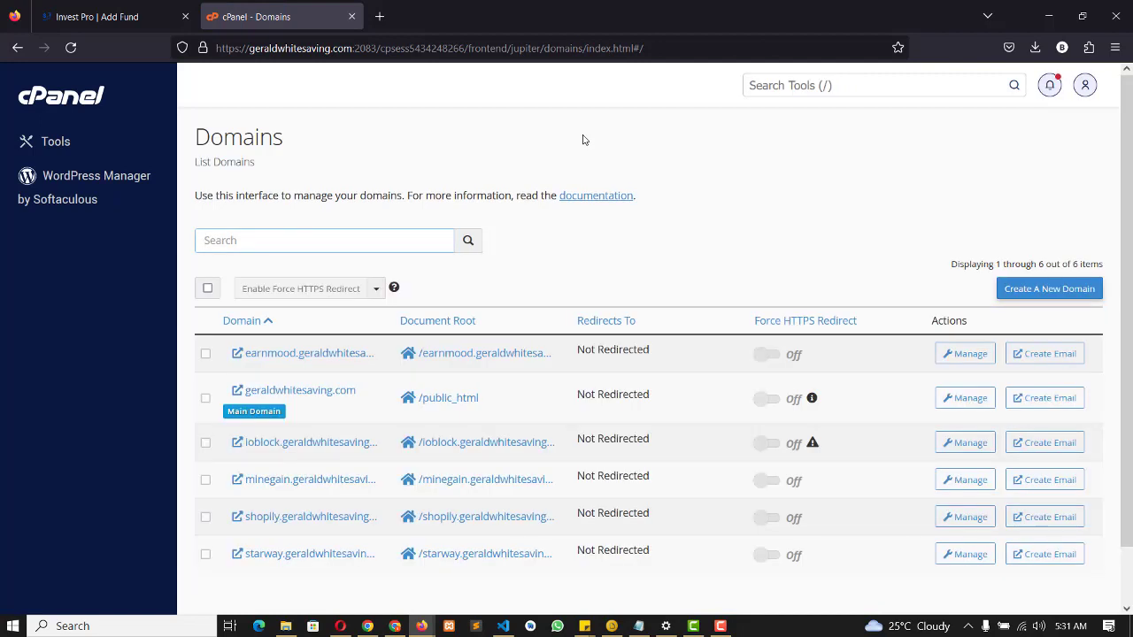
Create investpro.geraldwhitesaving.com with Share document root unchecked
{"action": "left_click", "coordinate": [1058, 289]}
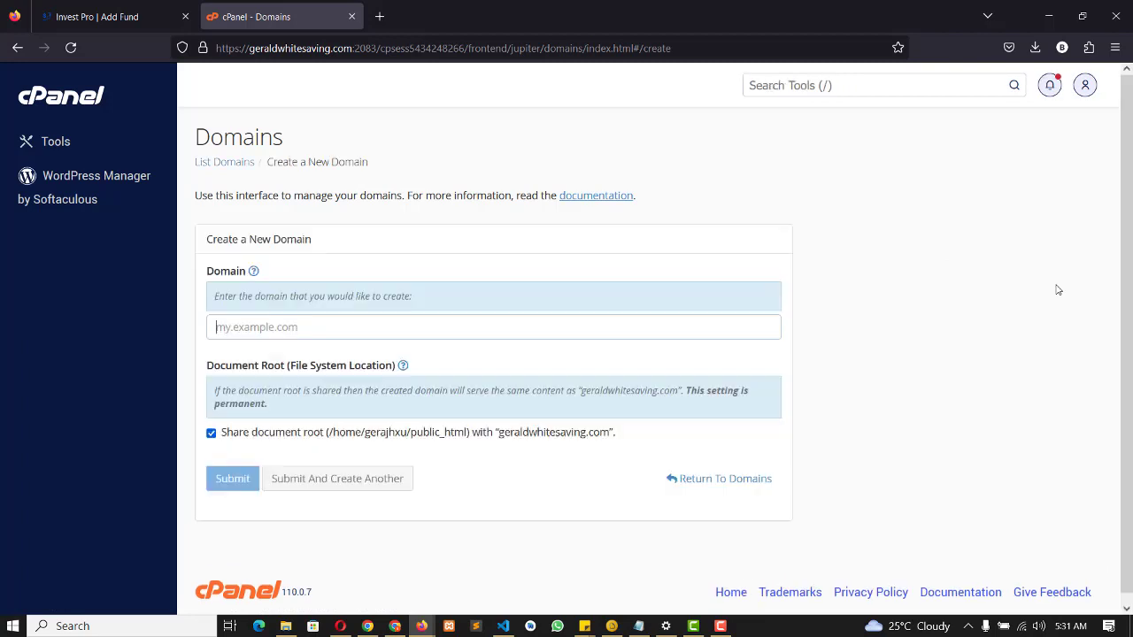
{"action": "type", "text": "investpro"}
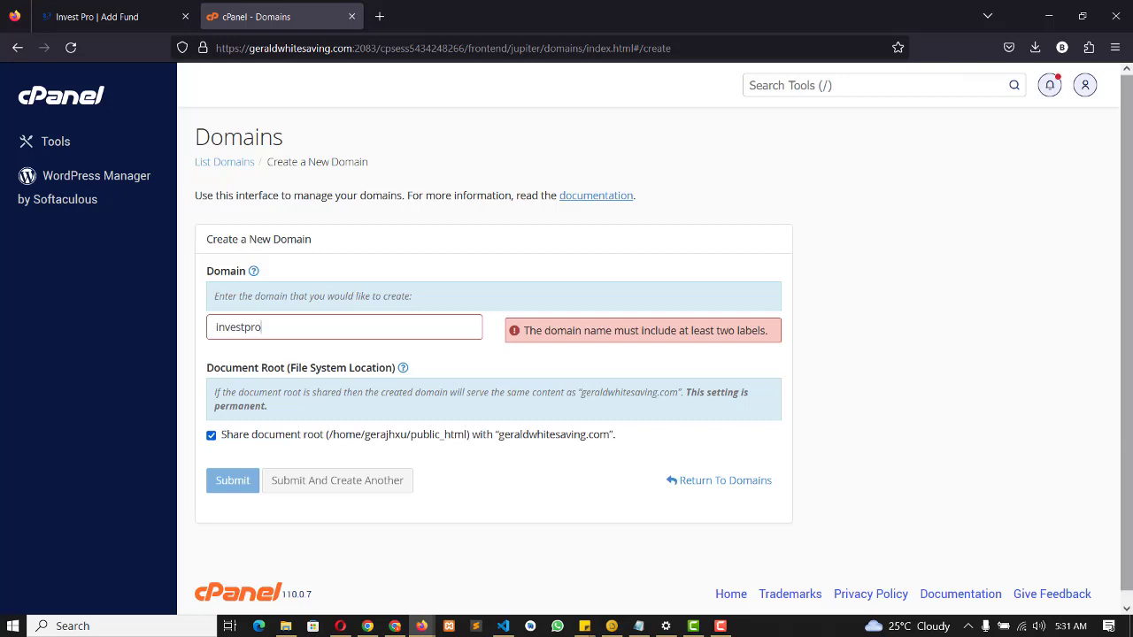
{"action": "left_click_drag", "start_coordinate": [610, 438], "coordinate": [495, 439]}
{"action": "key", "text": "ctrl+c"}
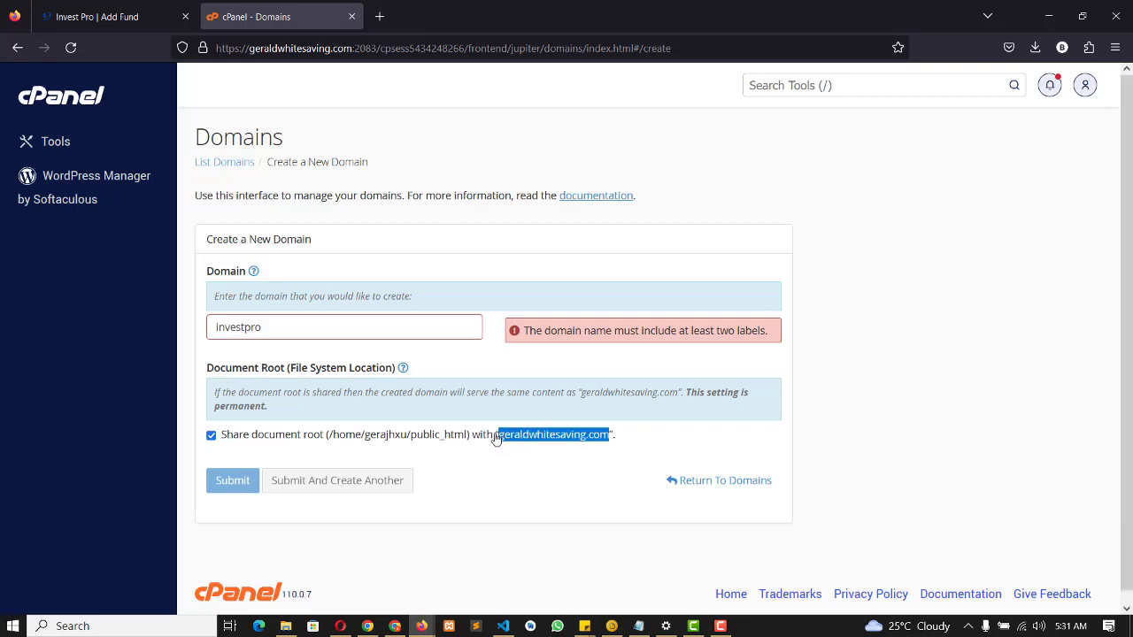
{"action": "left_click", "coordinate": [308, 329]}
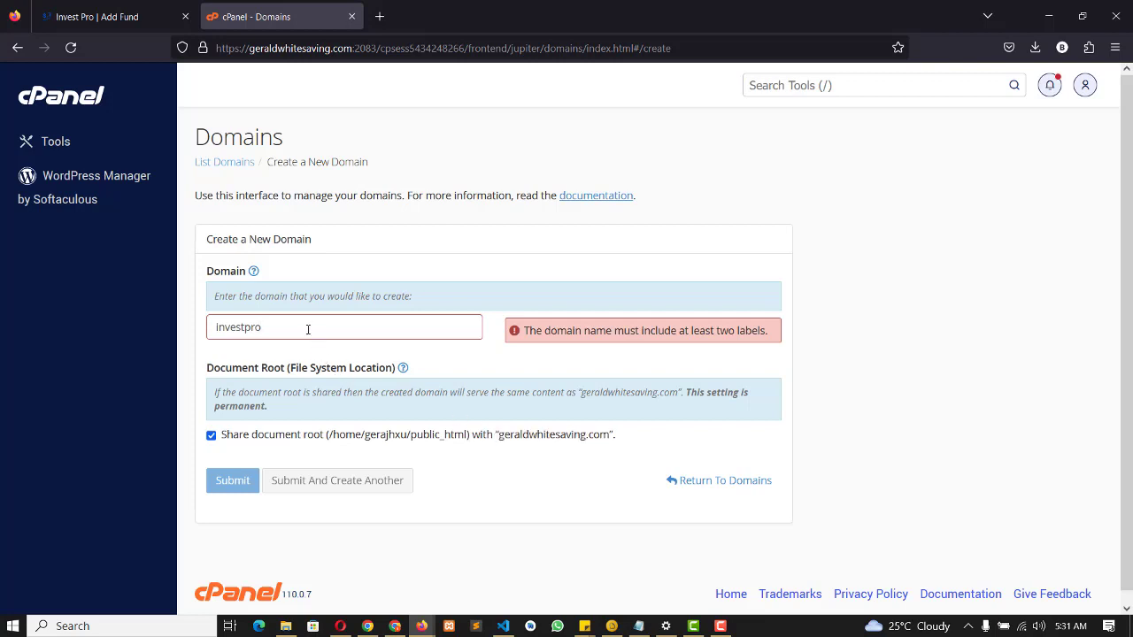
{"action": "type", "text": "."}
{"action": "key", "text": "ctrl+v"}
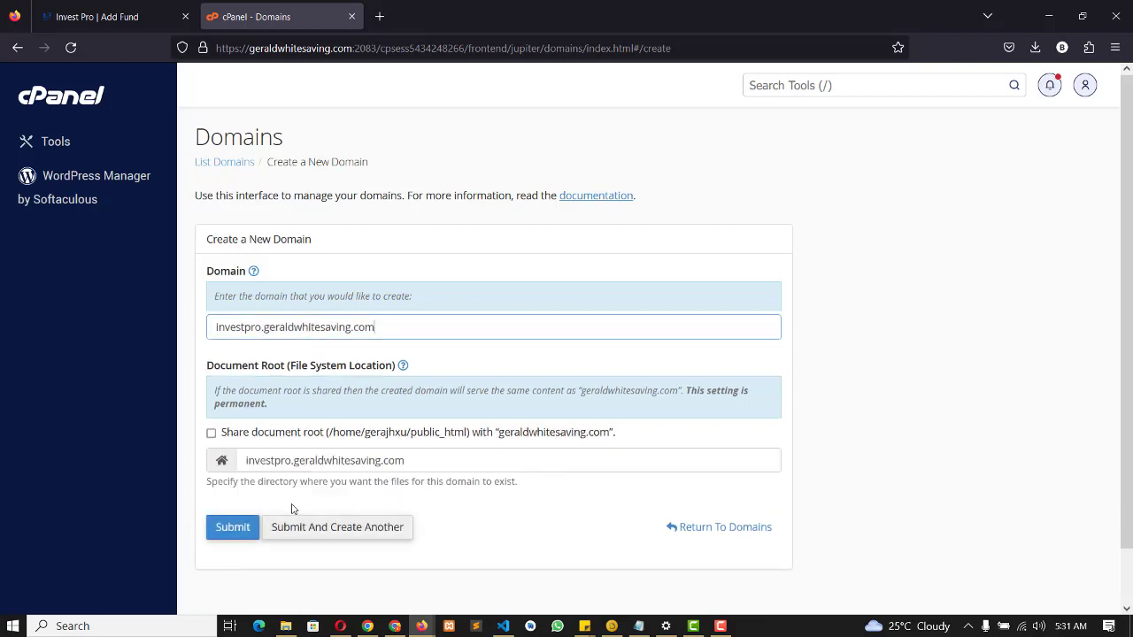
{"action": "left_click", "coordinate": [234, 537]}
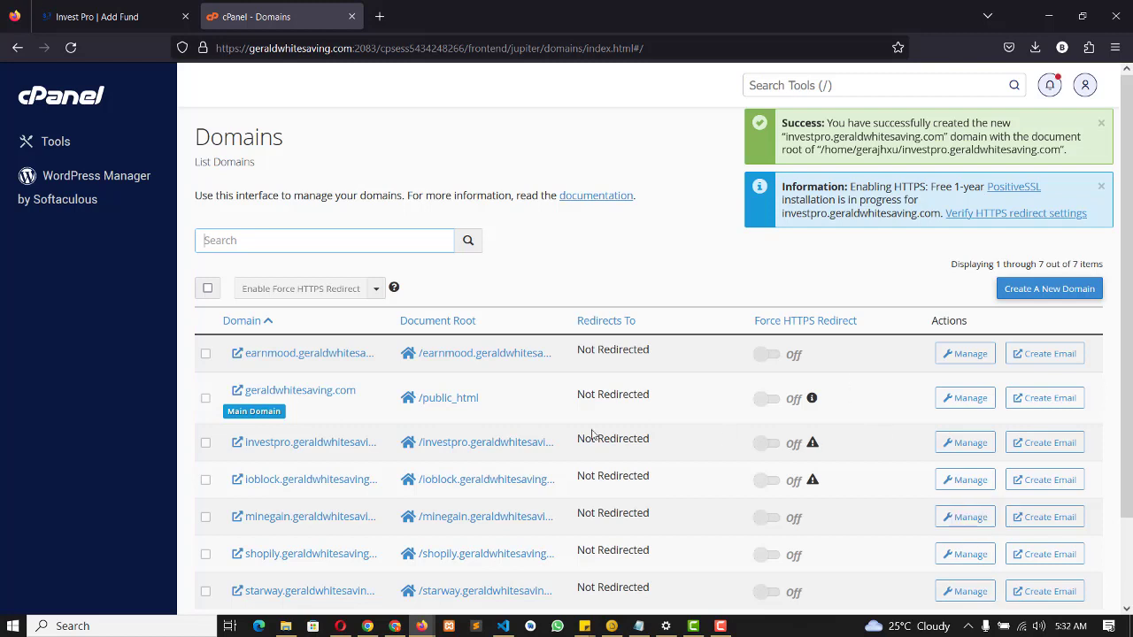
Upload investpro.zip from Downloads into the subdomain's document root folder
{"action": "left_click", "coordinate": [464, 446]}
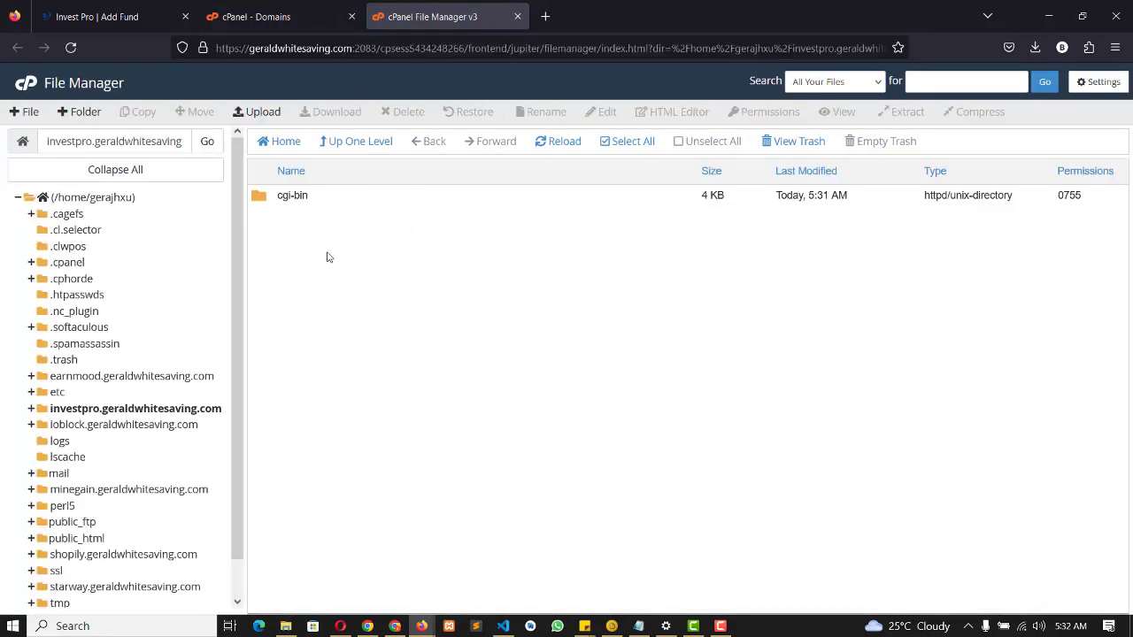
{"action": "left_click", "coordinate": [266, 121]}
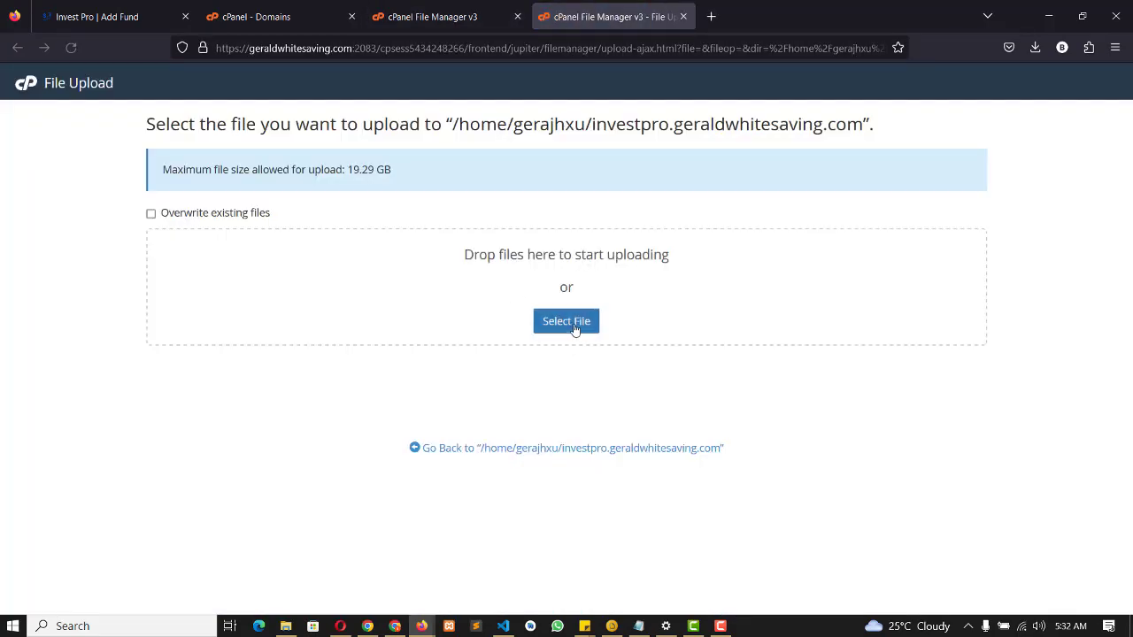
{"action": "left_click", "coordinate": [548, 331]}
{"action": "left_click", "coordinate": [350, 229]}
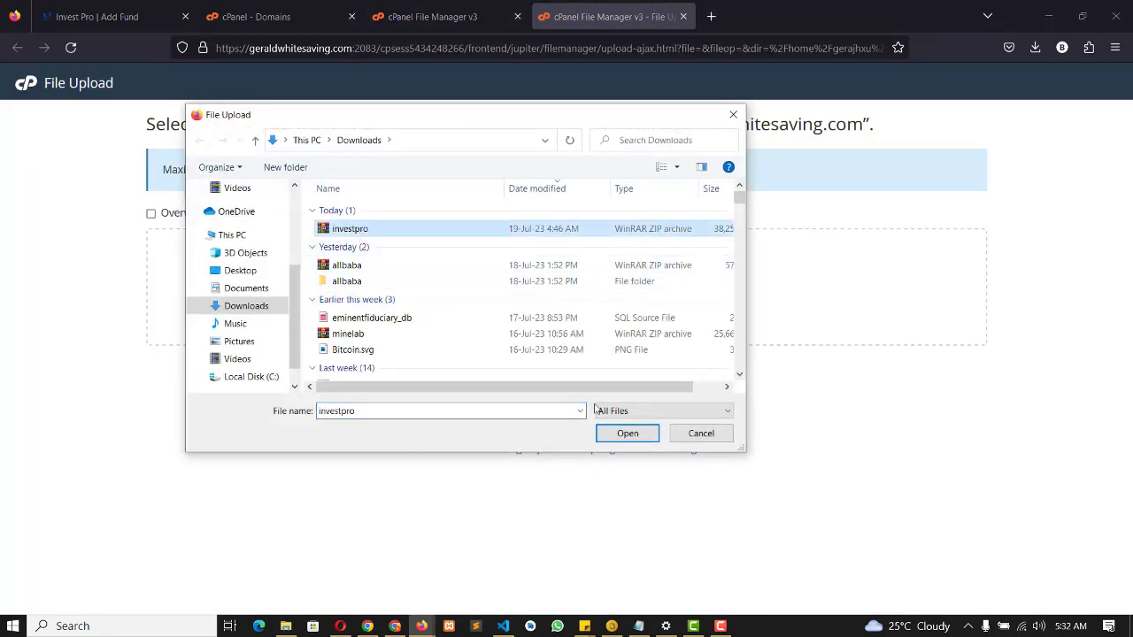
{"action": "left_click", "coordinate": [646, 438]}
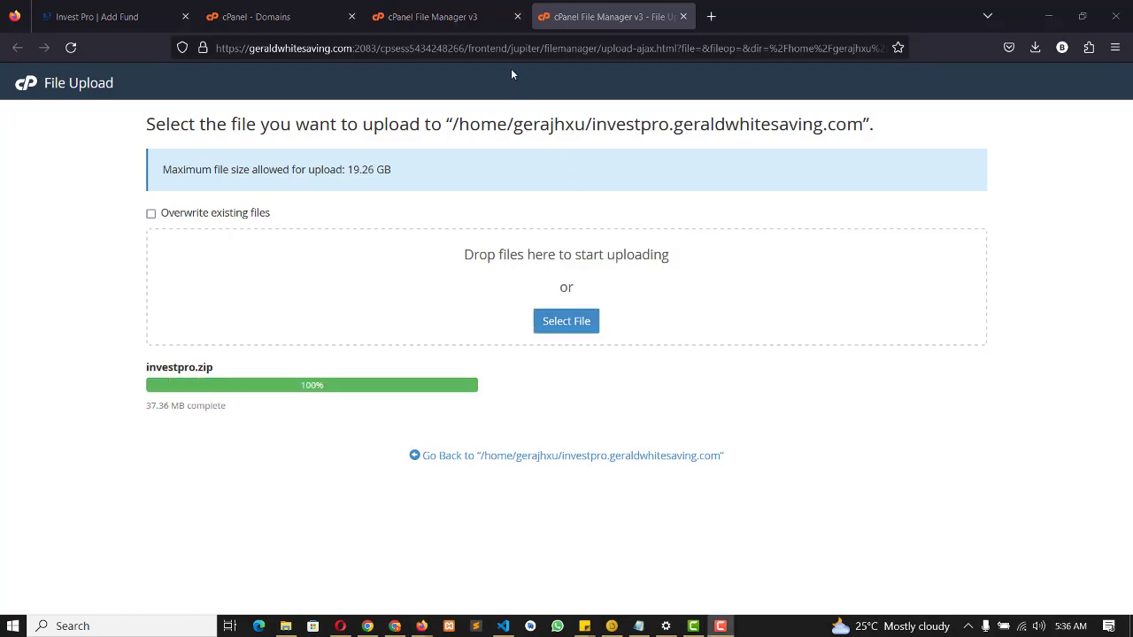
Reload the listing and extract investpro.zip into the investpro.geraldwhitesaving.com folder
{"action": "left_click", "coordinate": [478, 17]}
{"action": "left_click", "coordinate": [558, 146]}
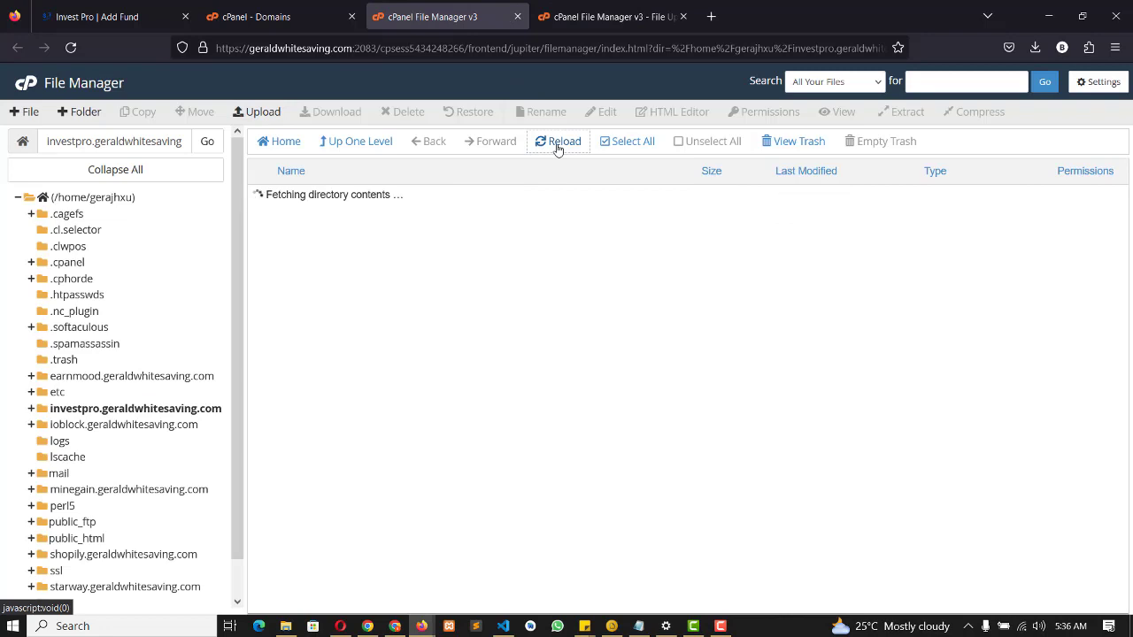
{"action": "left_click", "coordinate": [448, 246]}
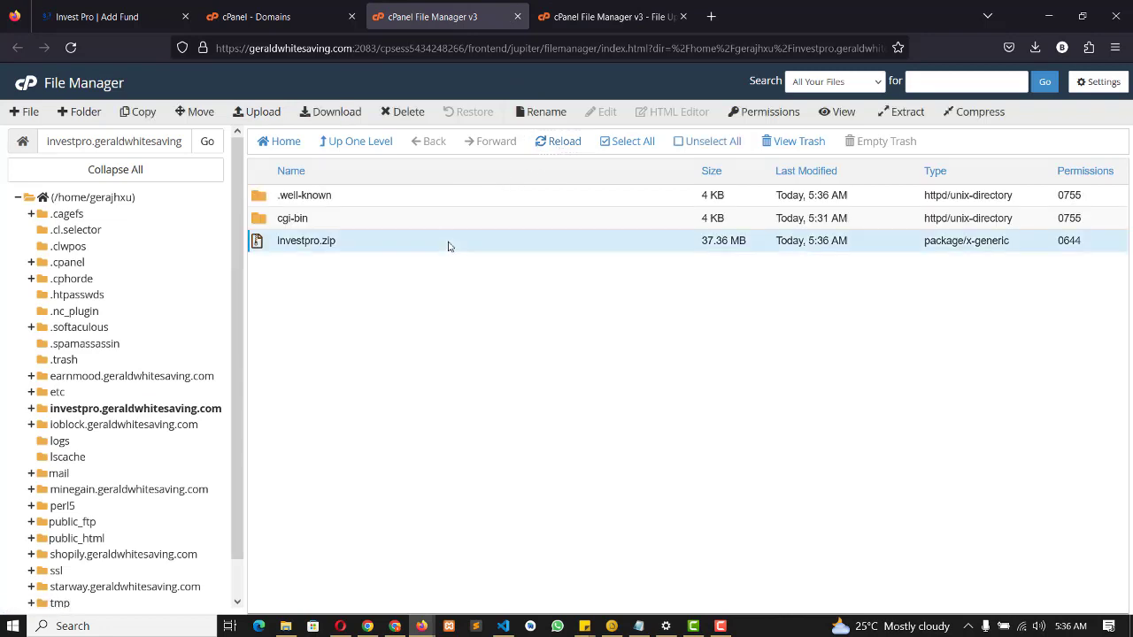
{"action": "right_click", "coordinate": [448, 246]}
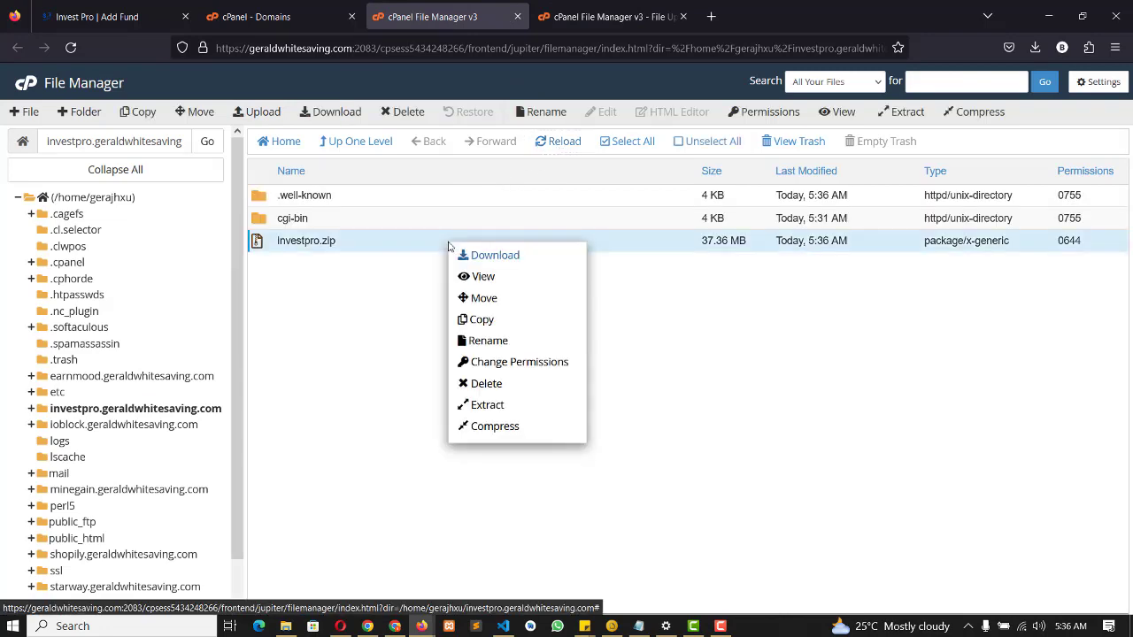
{"action": "left_click", "coordinate": [489, 406]}
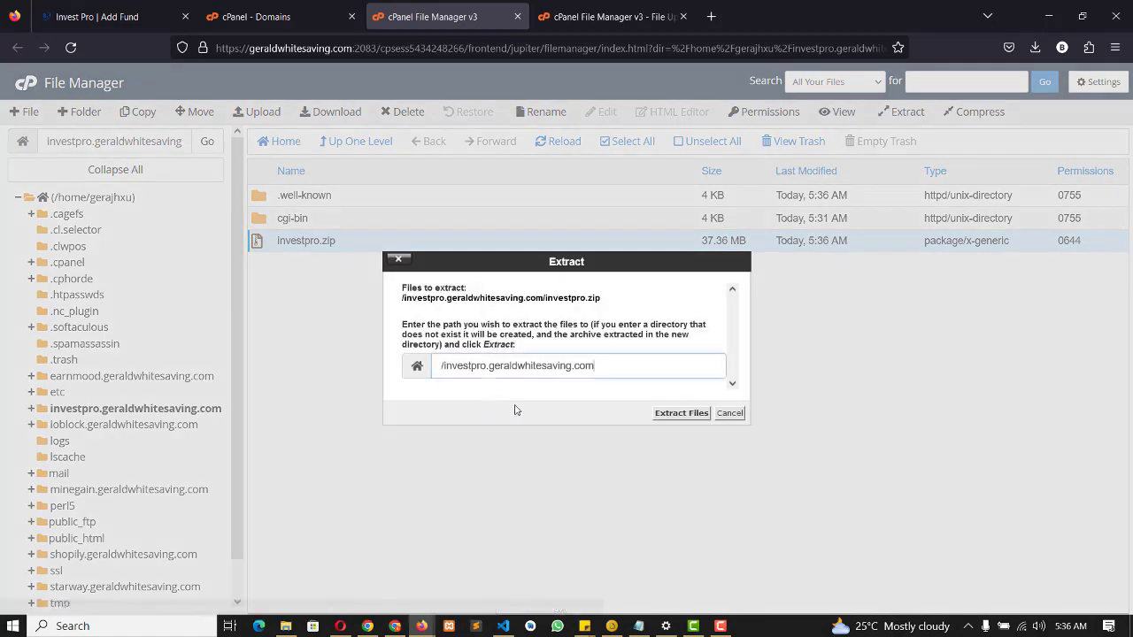
{"action": "left_click", "coordinate": [680, 413]}
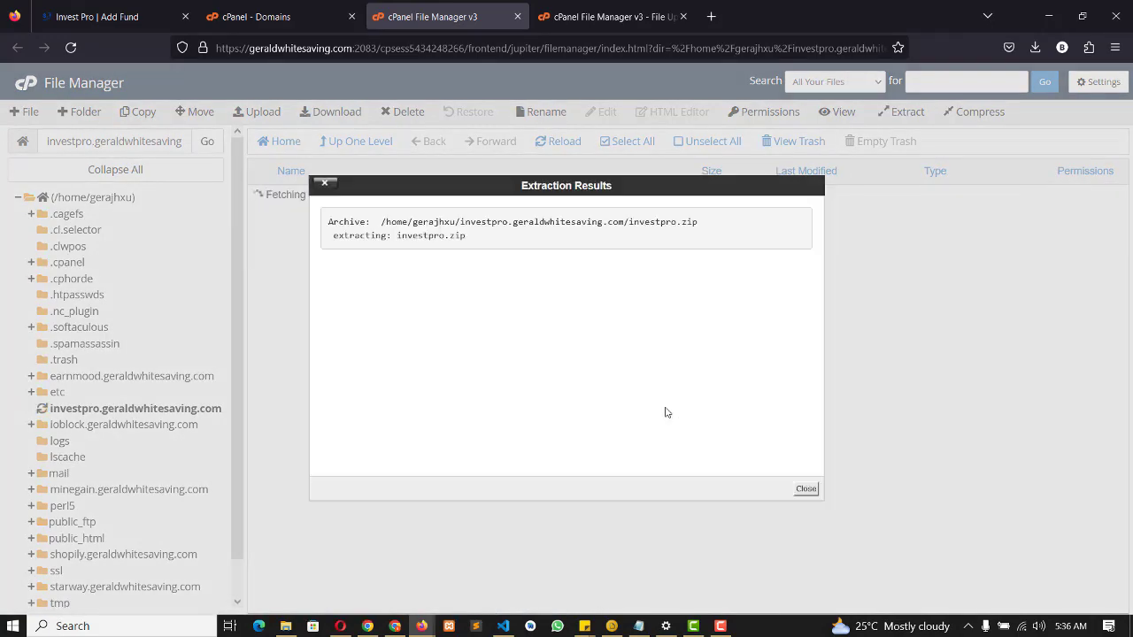
{"action": "left_click", "coordinate": [806, 489]}
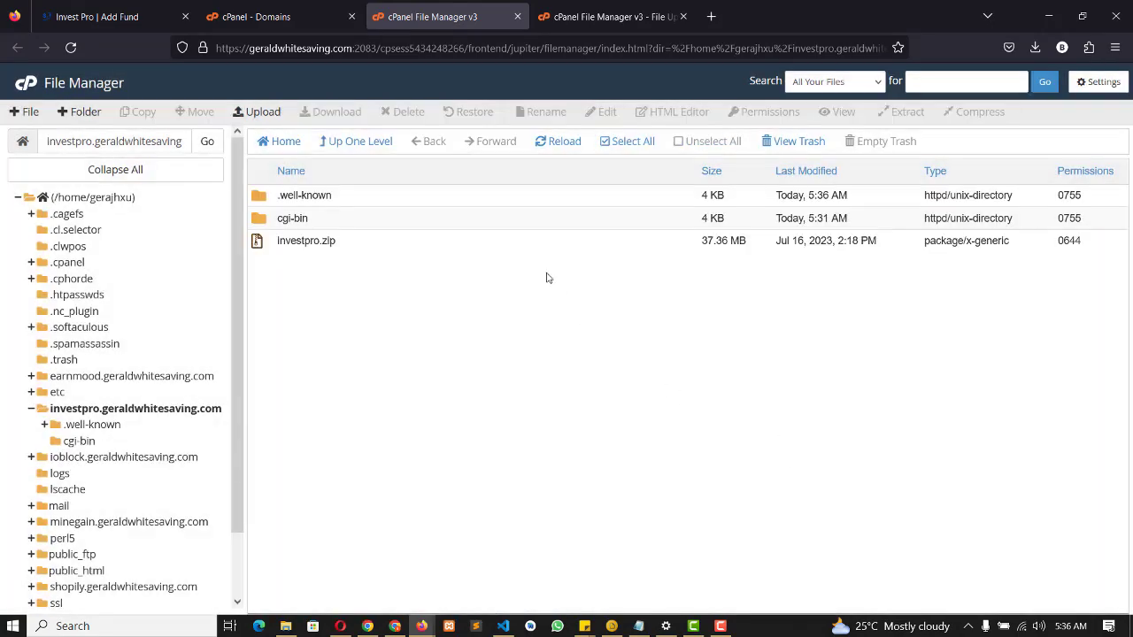
Extract investpro.zip again into the subdomain folder
{"action": "left_click", "coordinate": [565, 142]}
{"action": "left_click", "coordinate": [414, 248]}
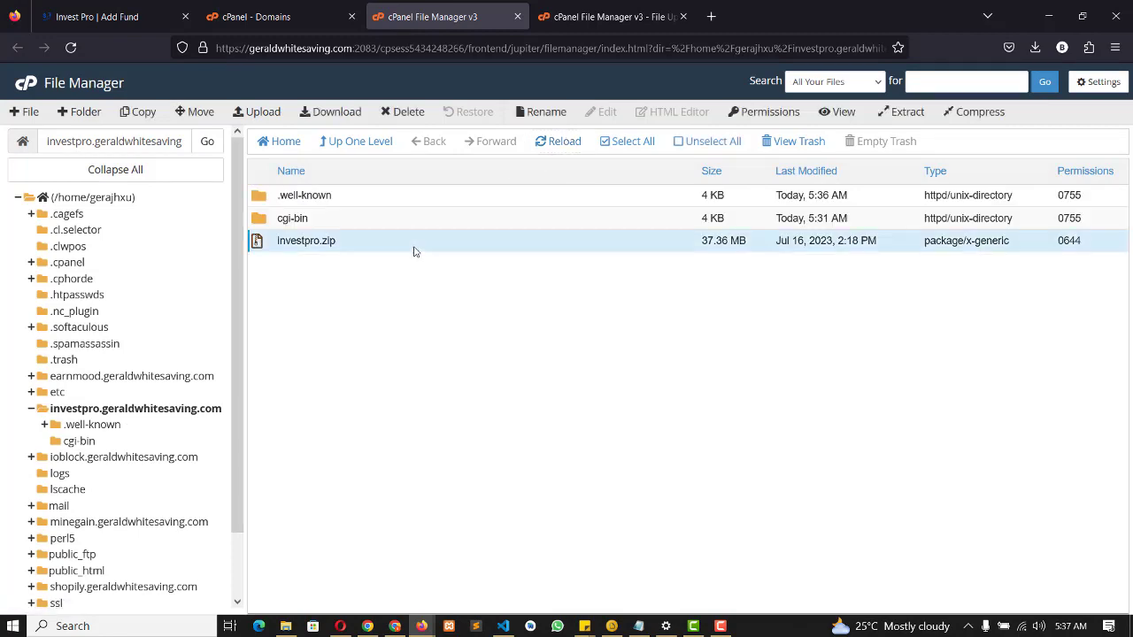
{"action": "right_click", "coordinate": [414, 252]}
{"action": "left_click", "coordinate": [475, 417]}
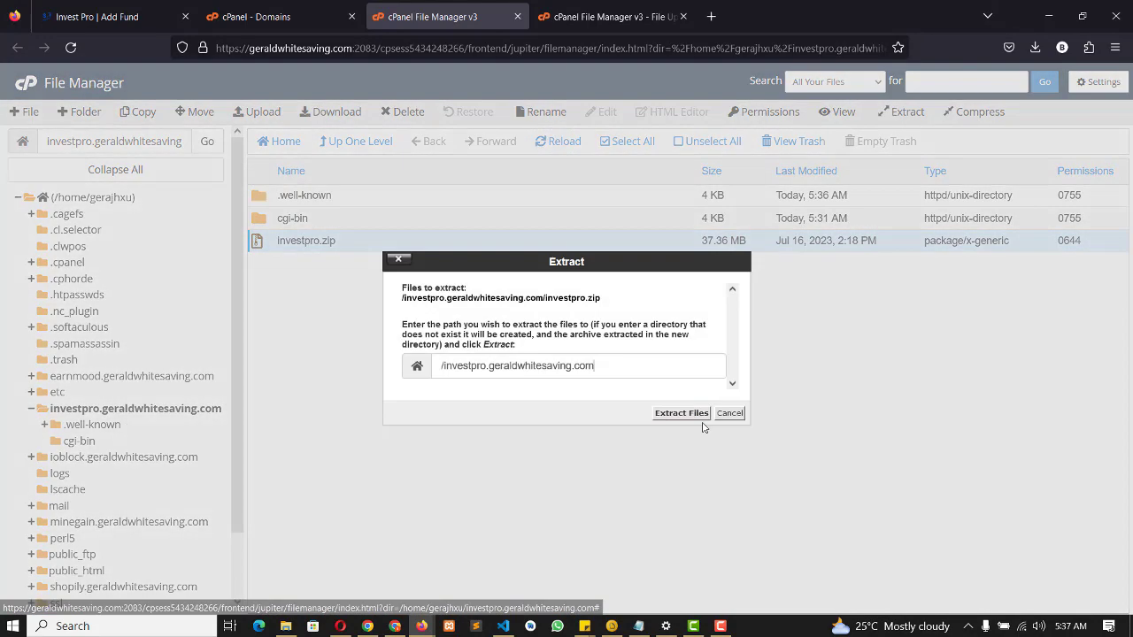
{"action": "left_click", "coordinate": [683, 413]}
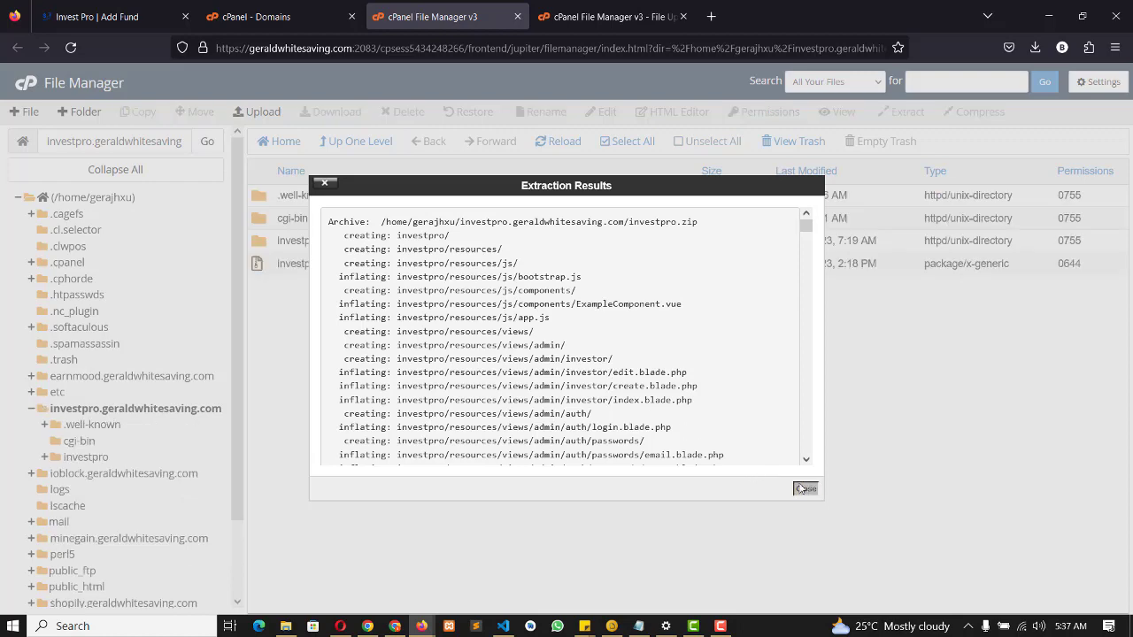
{"action": "left_click", "coordinate": [802, 486]}
Move everything inside the investpro folder up to /investpro.geraldwhitesaving.com/
{"action": "double_click", "coordinate": [491, 247]}
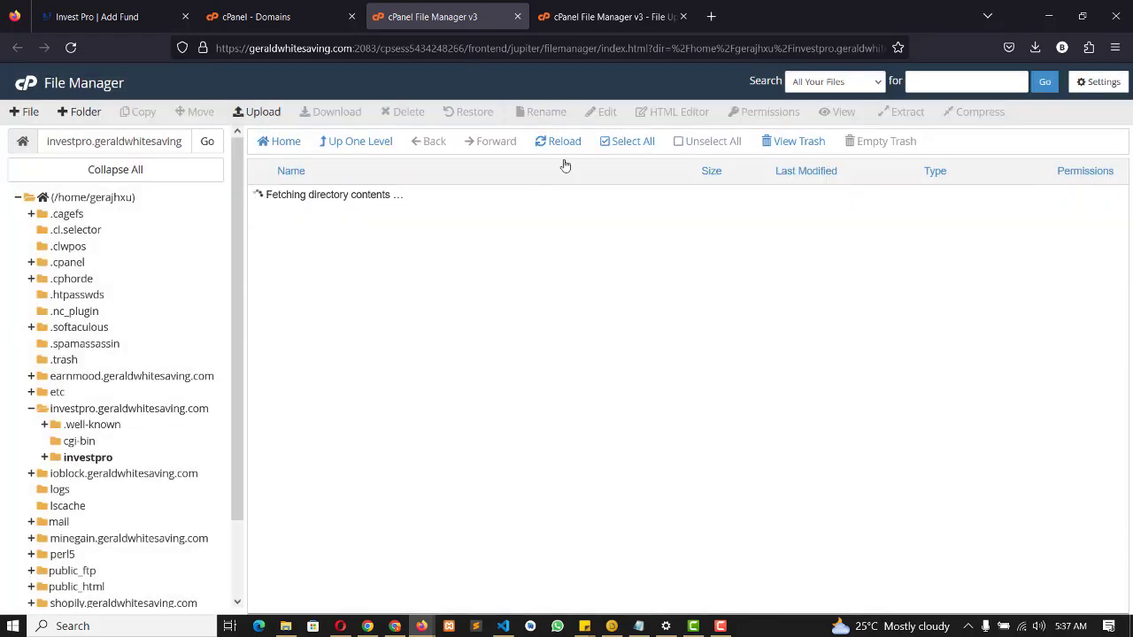
{"action": "left_click", "coordinate": [635, 141]}
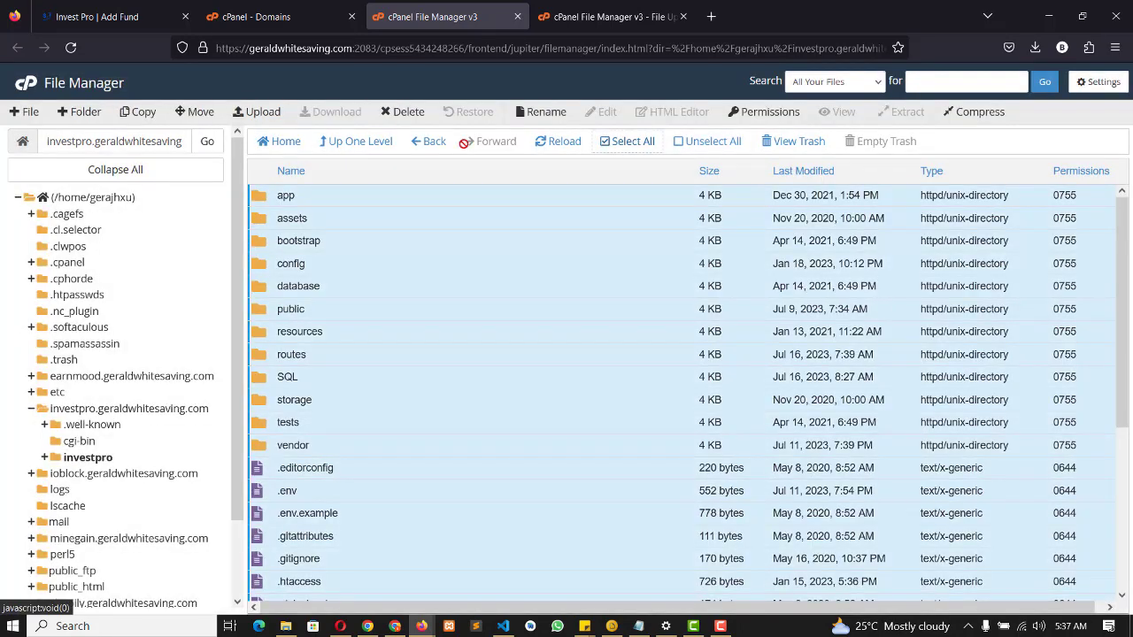
{"action": "left_click", "coordinate": [198, 112]}
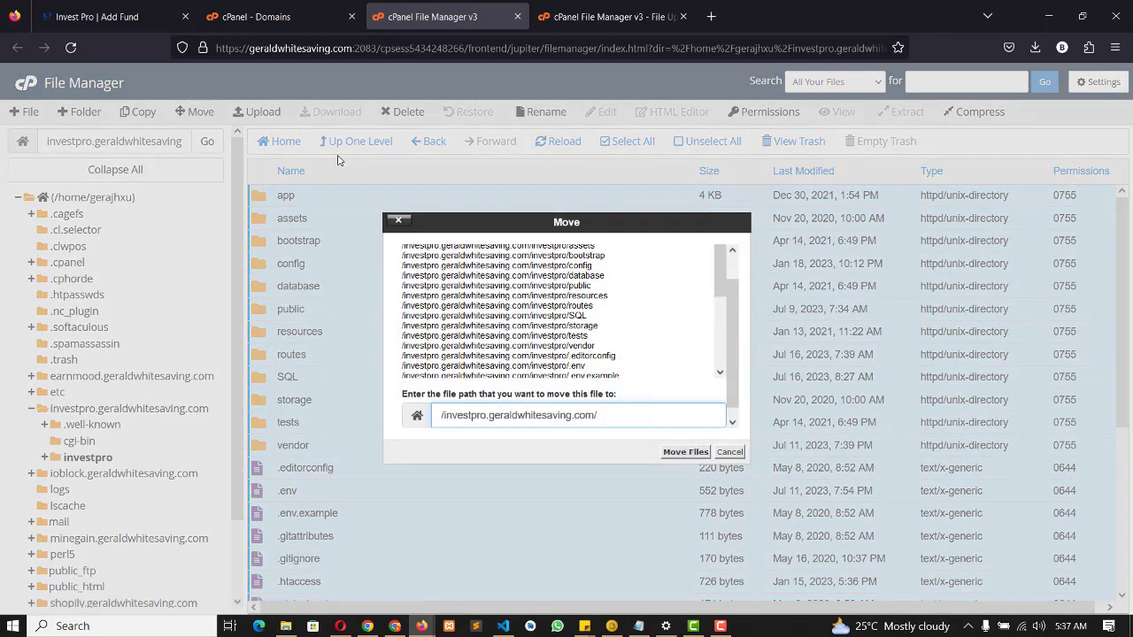
{"action": "key", "text": "Return"}
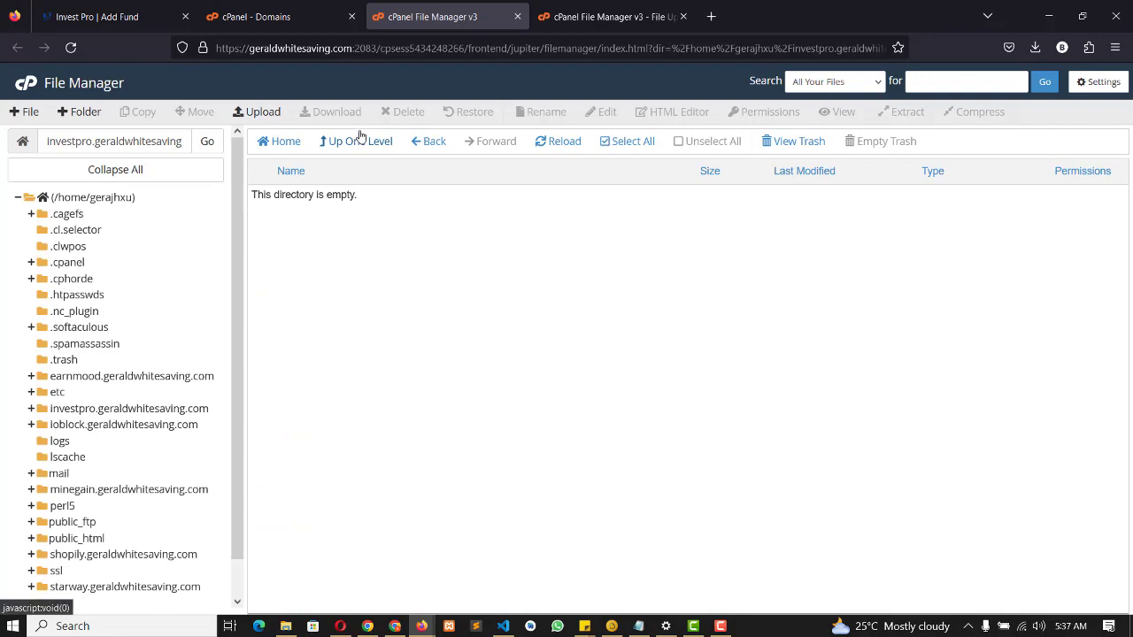
{"action": "left_click", "coordinate": [360, 139]}
Open the .env file in the text editor
{"action": "scroll", "coordinate": [381, 296], "scroll_direction": "down", "scroll_amount": 3}
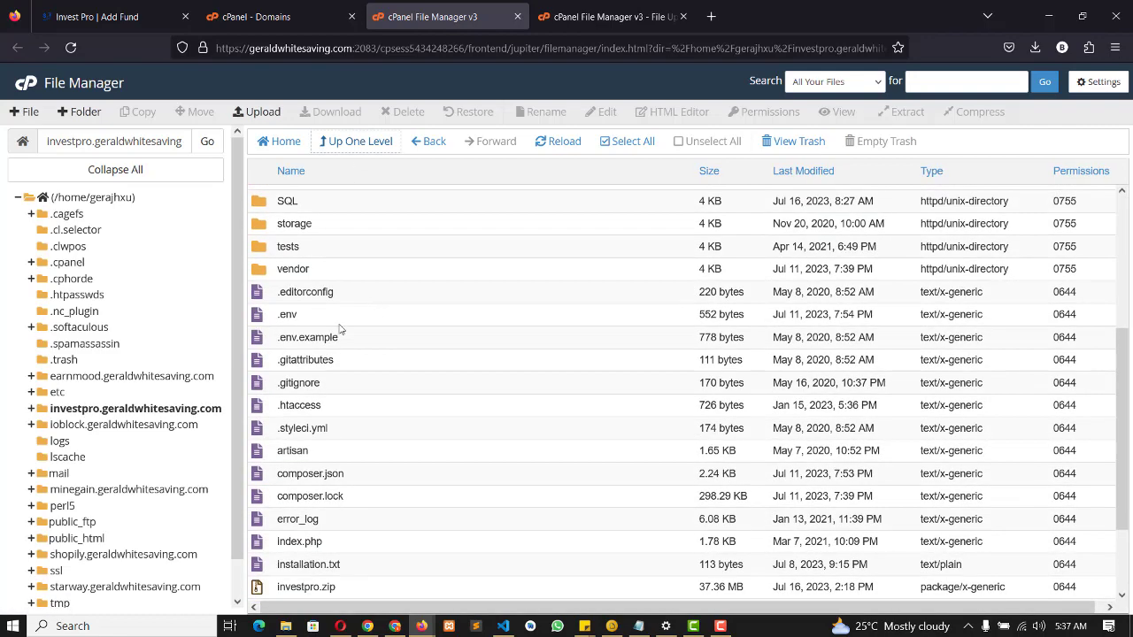
{"action": "left_click", "coordinate": [338, 321]}
{"action": "right_click", "coordinate": [338, 320]}
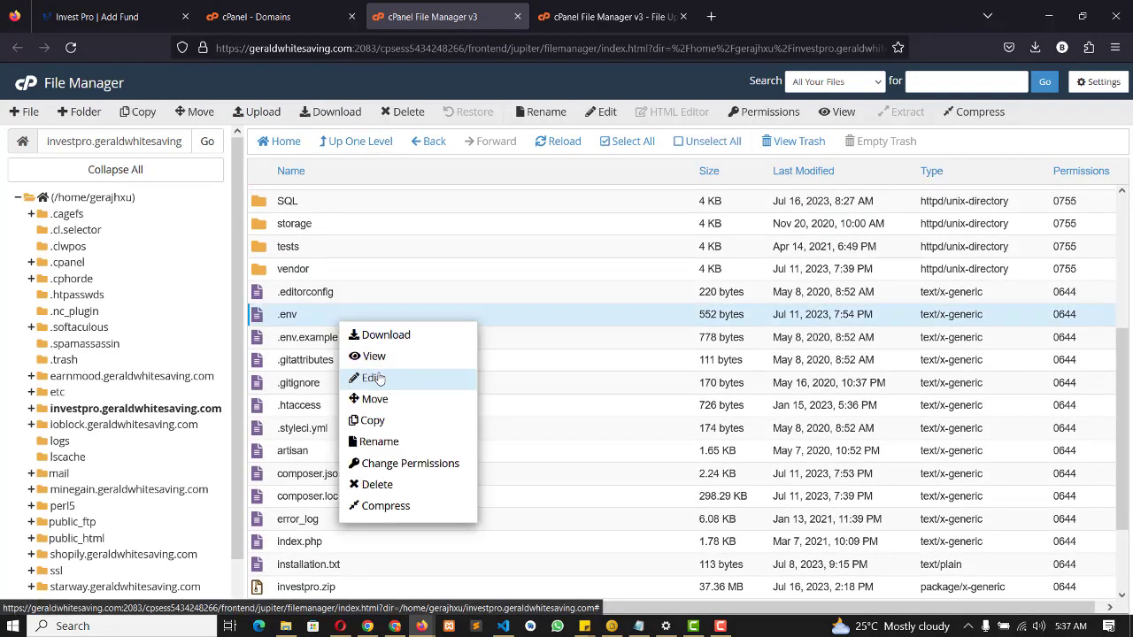
{"action": "left_click", "coordinate": [326, 316]}
{"action": "left_click", "coordinate": [326, 316]}
{"action": "right_click", "coordinate": [325, 316]}
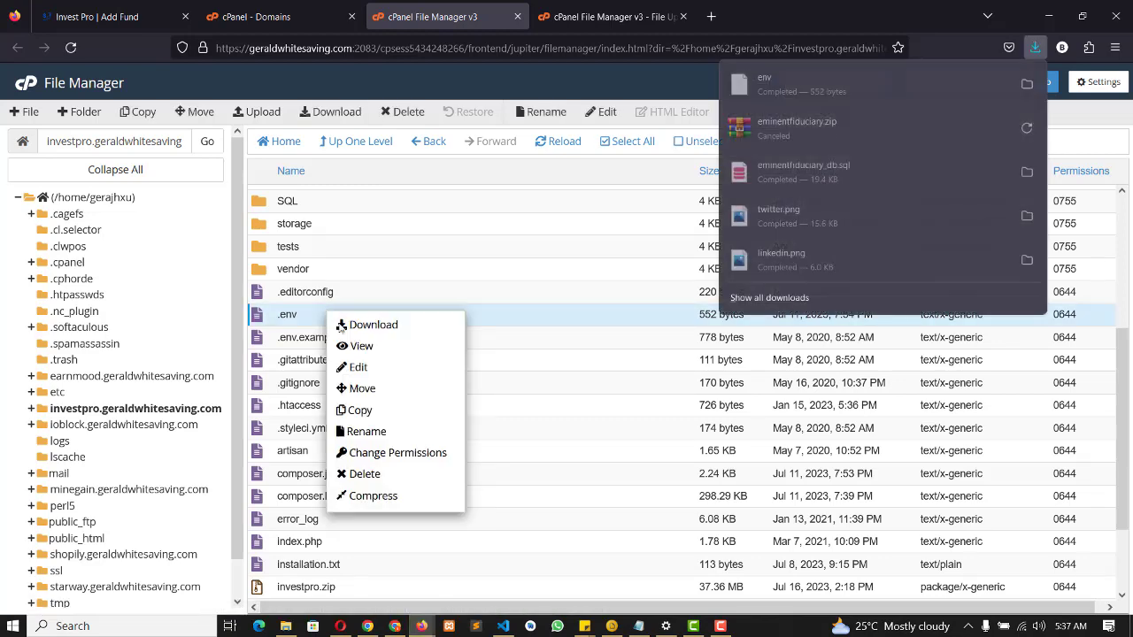
{"action": "left_click", "coordinate": [359, 368]}
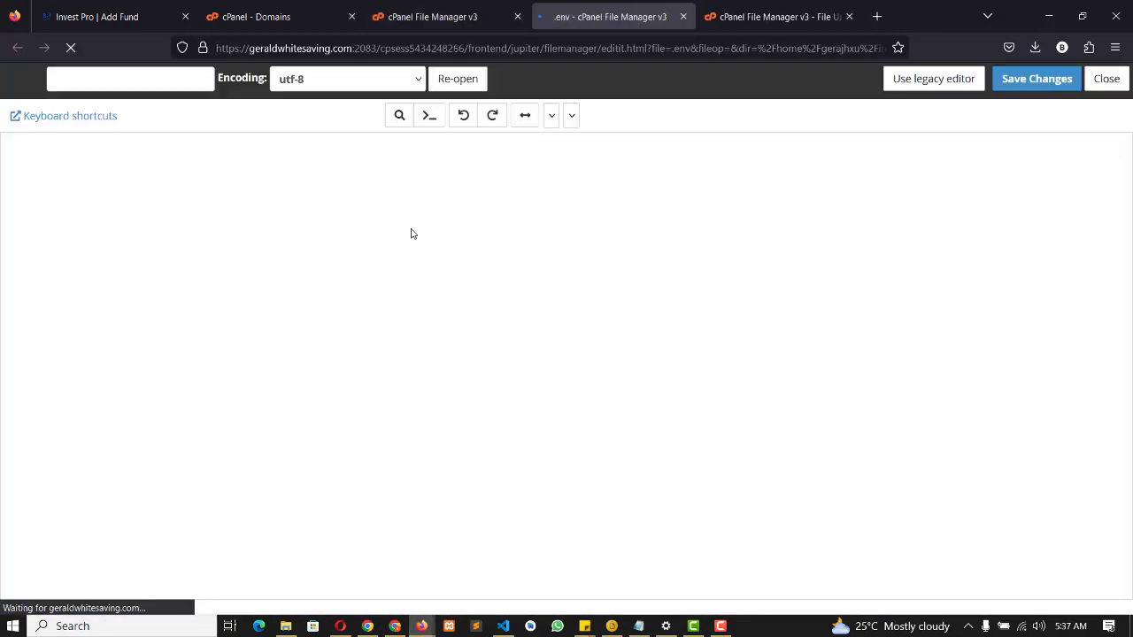
Return to cPanel's tools and launch the MySQL Database Wizard
{"action": "left_click", "coordinate": [438, 13]}
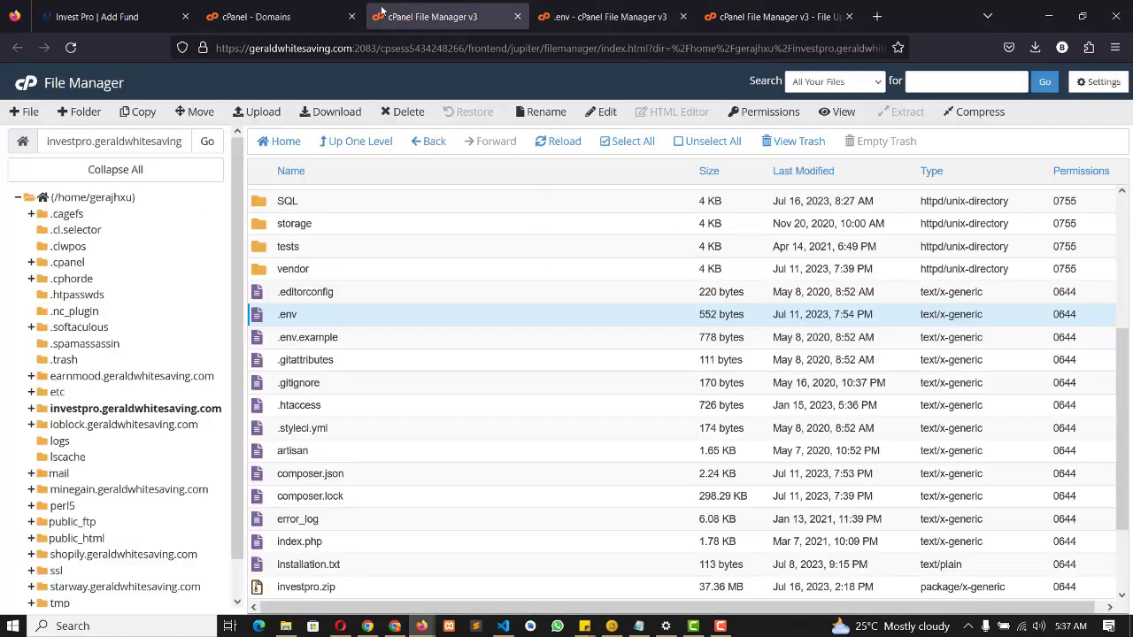
{"action": "left_click", "coordinate": [278, 5]}
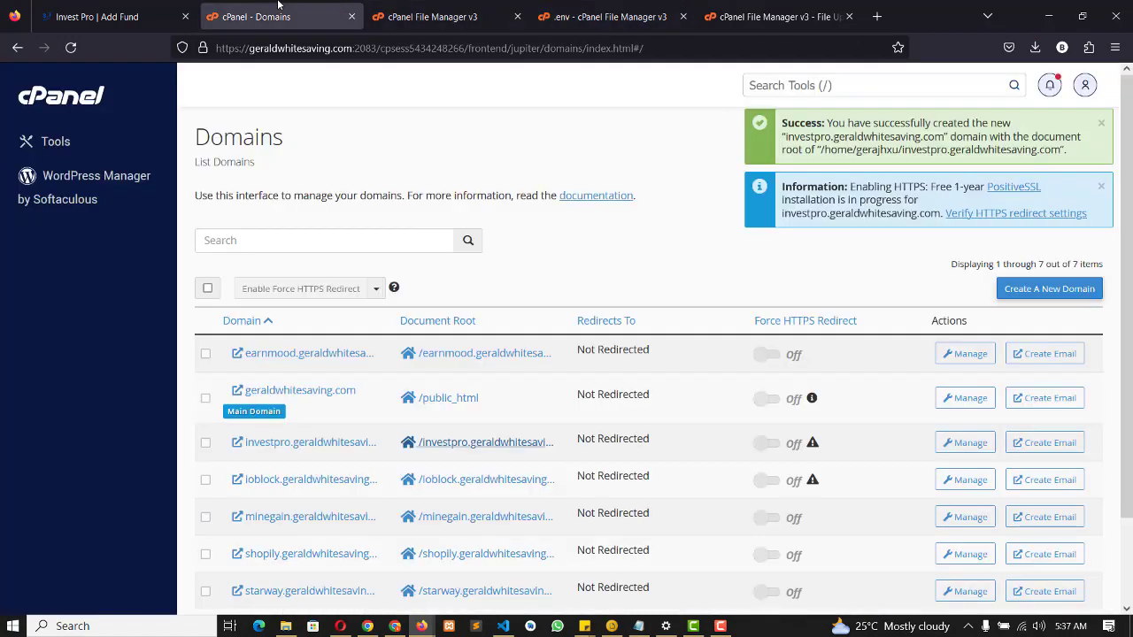
{"action": "left_click", "coordinate": [55, 142]}
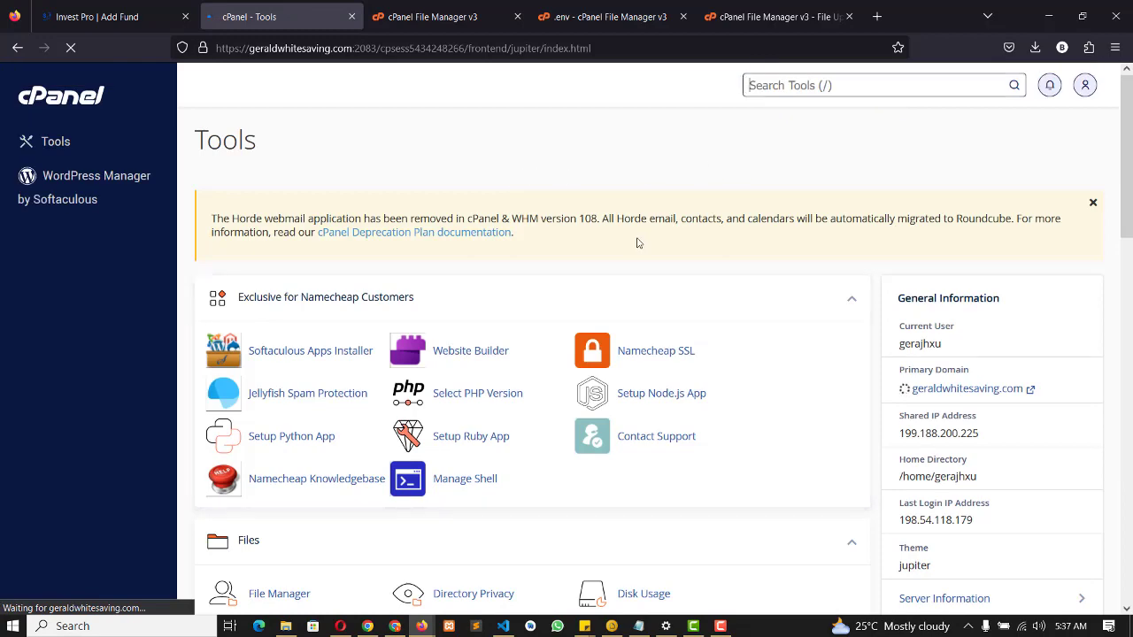
{"action": "scroll", "coordinate": [633, 243], "scroll_direction": "down", "scroll_amount": 6}
{"action": "scroll", "coordinate": [452, 291], "scroll_direction": "down", "scroll_amount": 3}
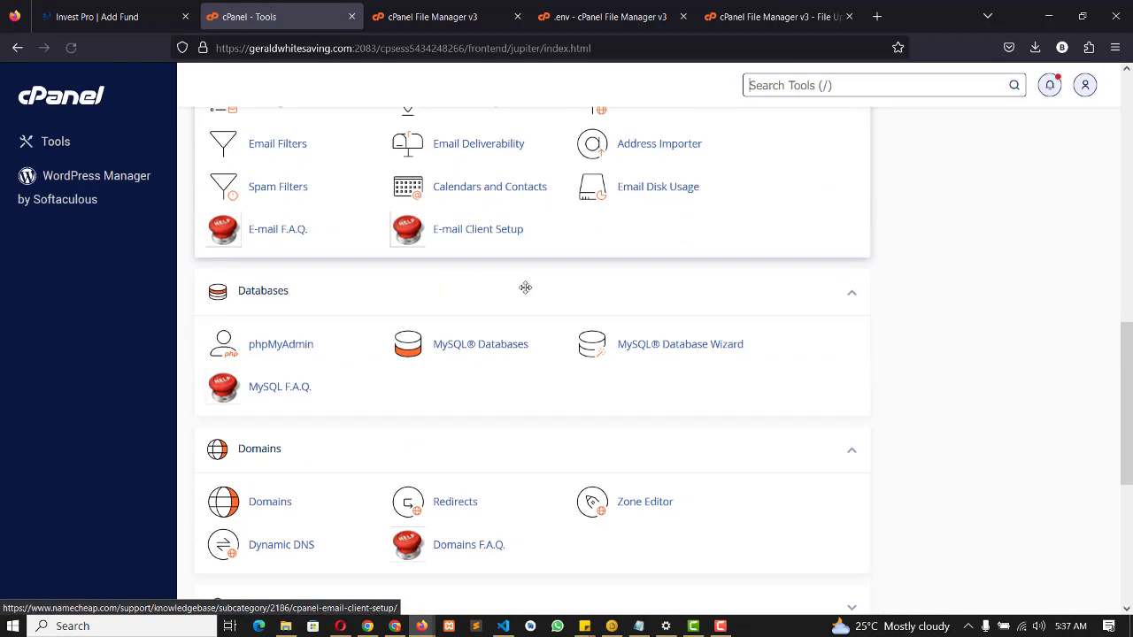
{"action": "left_click", "coordinate": [650, 352]}
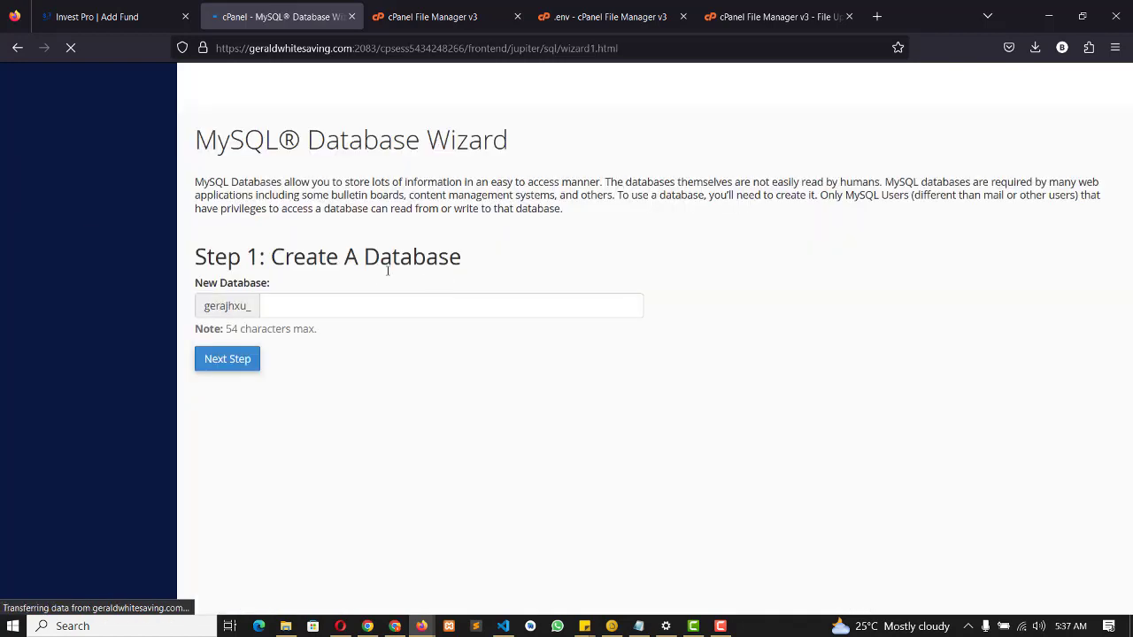
Name the new database investprodb and continue to the database-user step
{"action": "left_click", "coordinate": [347, 313]}
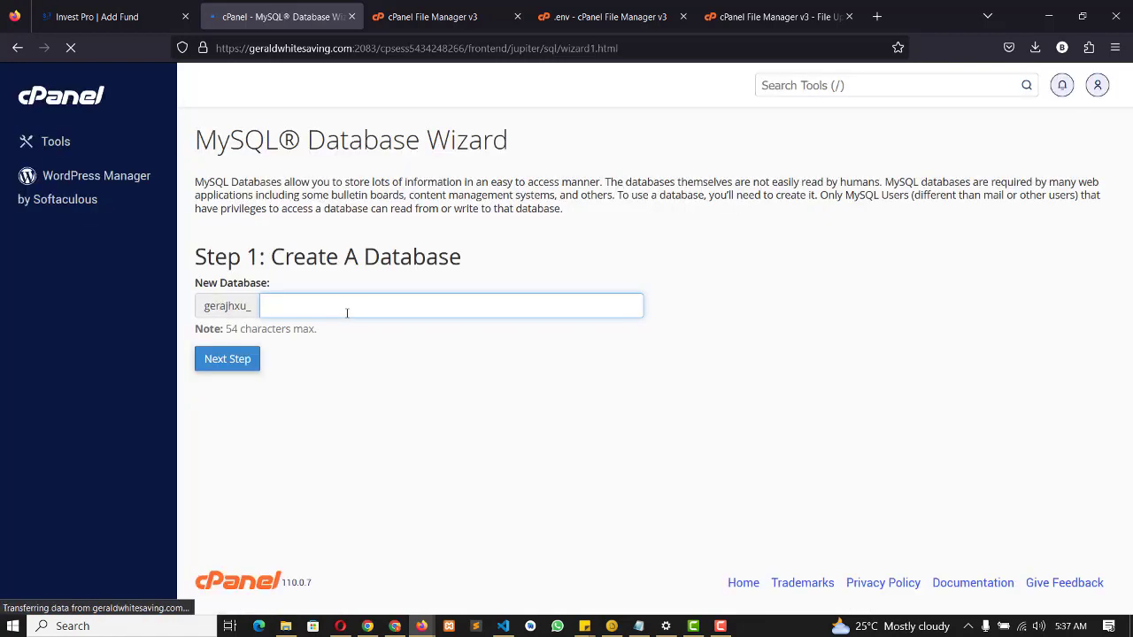
{"action": "type", "text": "inves"}
{"action": "key", "text": "Down"}
{"action": "key", "text": "Return"}
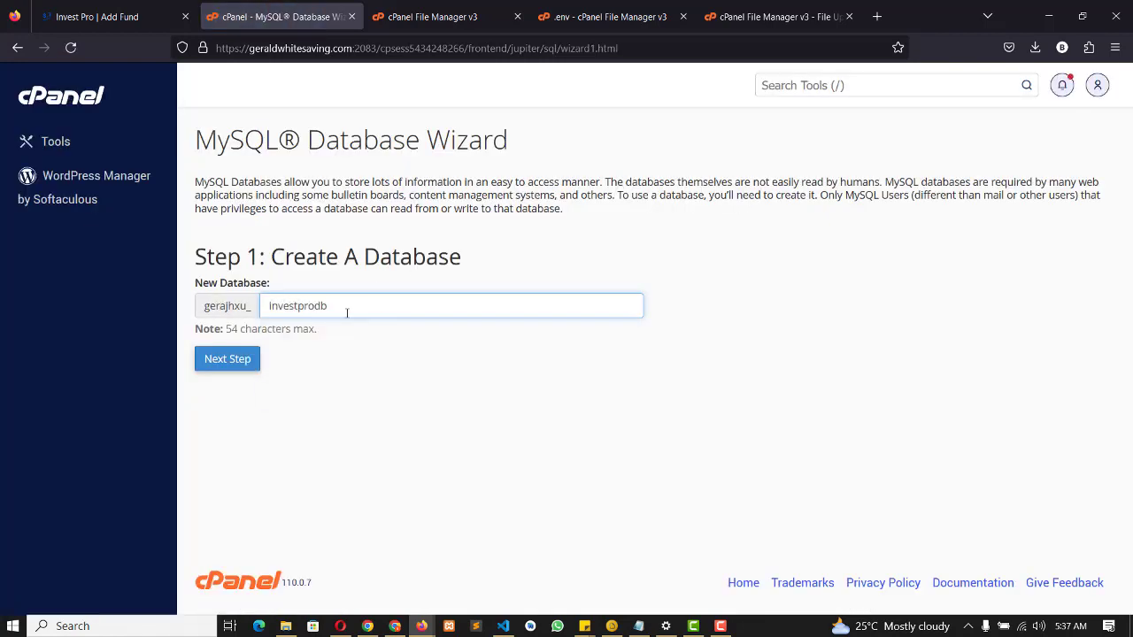
{"action": "left_click", "coordinate": [228, 358]}
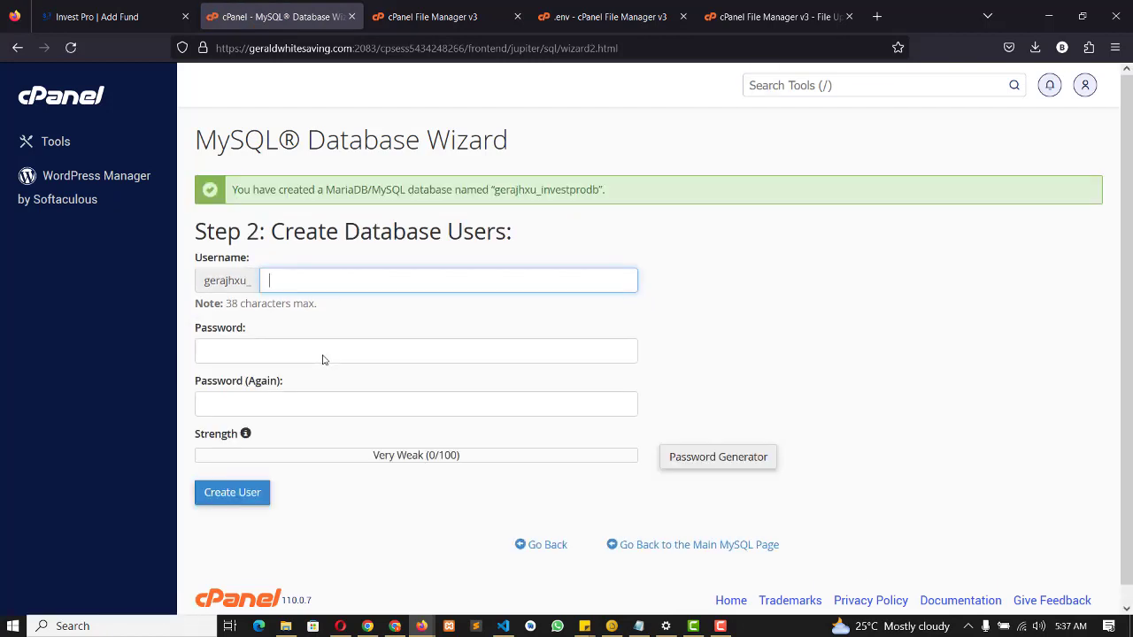
Copy the database name gerajhxu_investprodb into a new Notepad note
{"action": "double_click", "coordinate": [524, 187]}
{"action": "key", "text": "ctrl+c"}
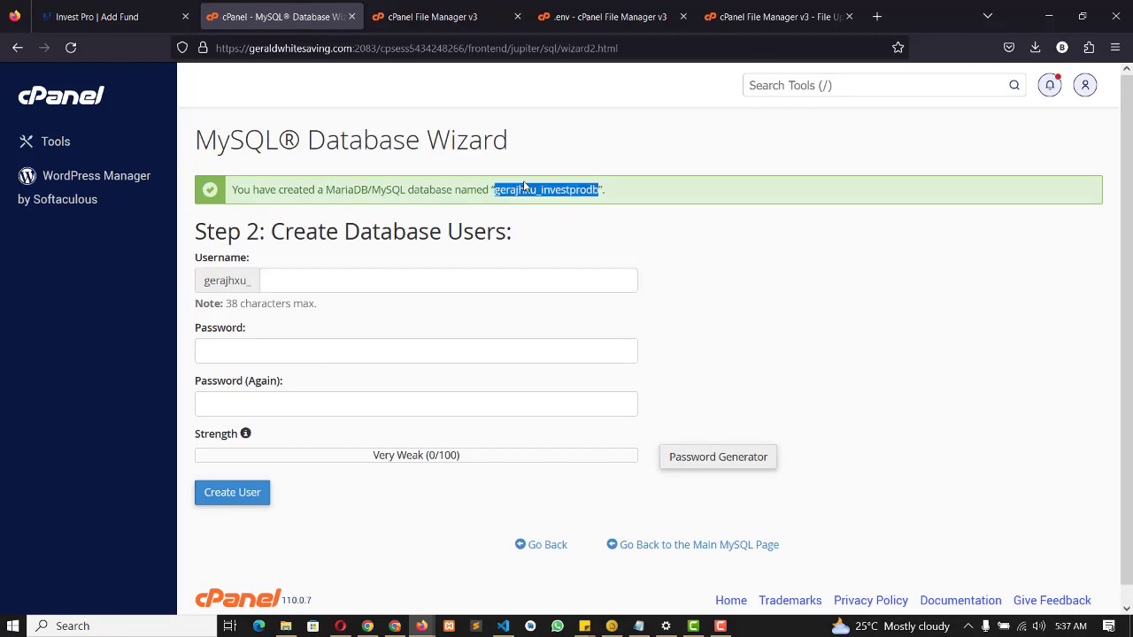
{"action": "left_click", "coordinate": [638, 626]}
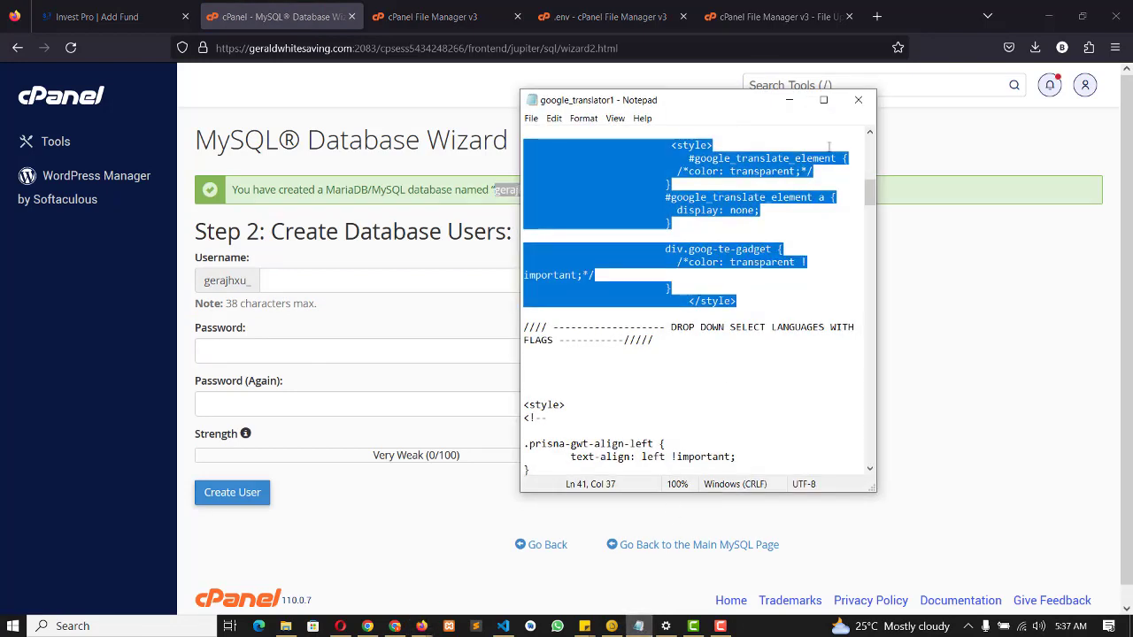
{"action": "left_click", "coordinate": [858, 100]}
{"action": "key", "text": "super"}
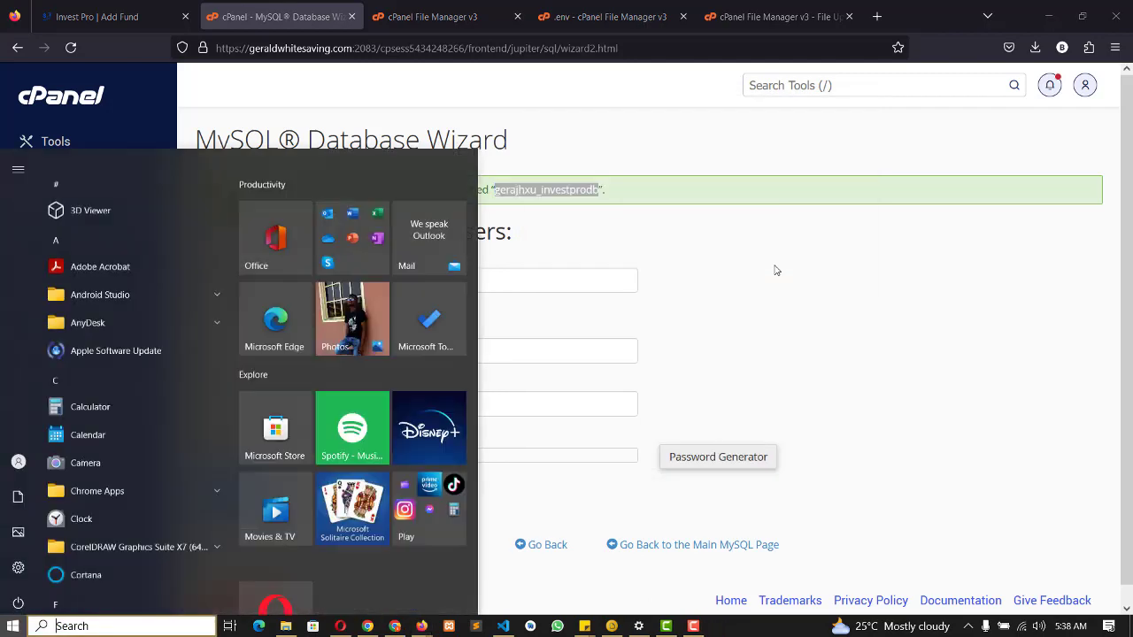
{"action": "type", "text": "note"}
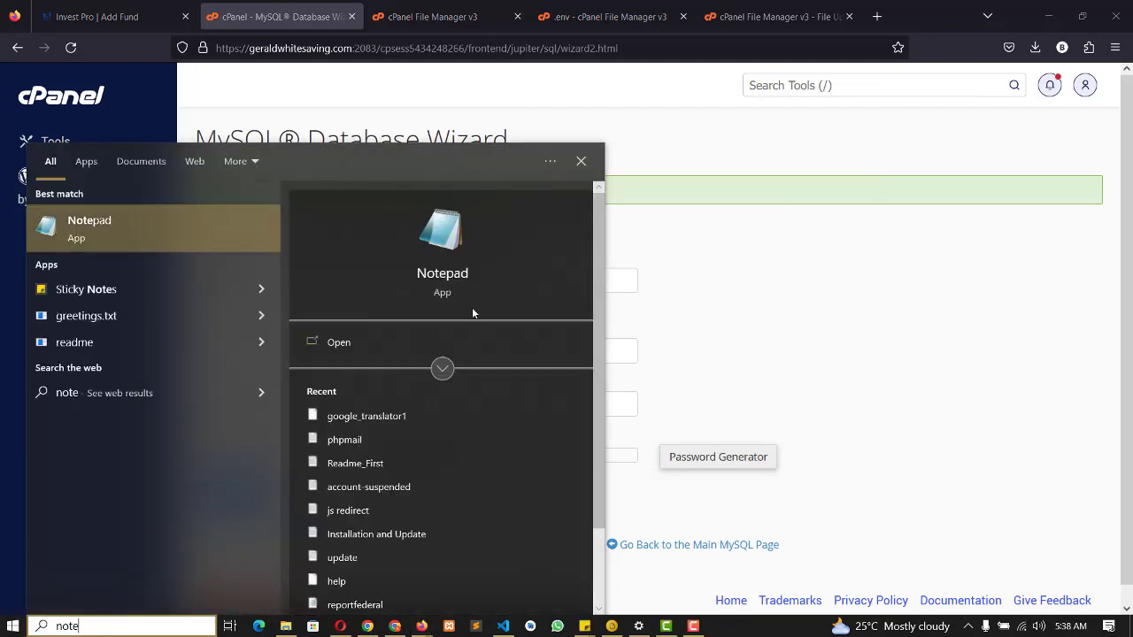
{"action": "key", "text": "Return"}
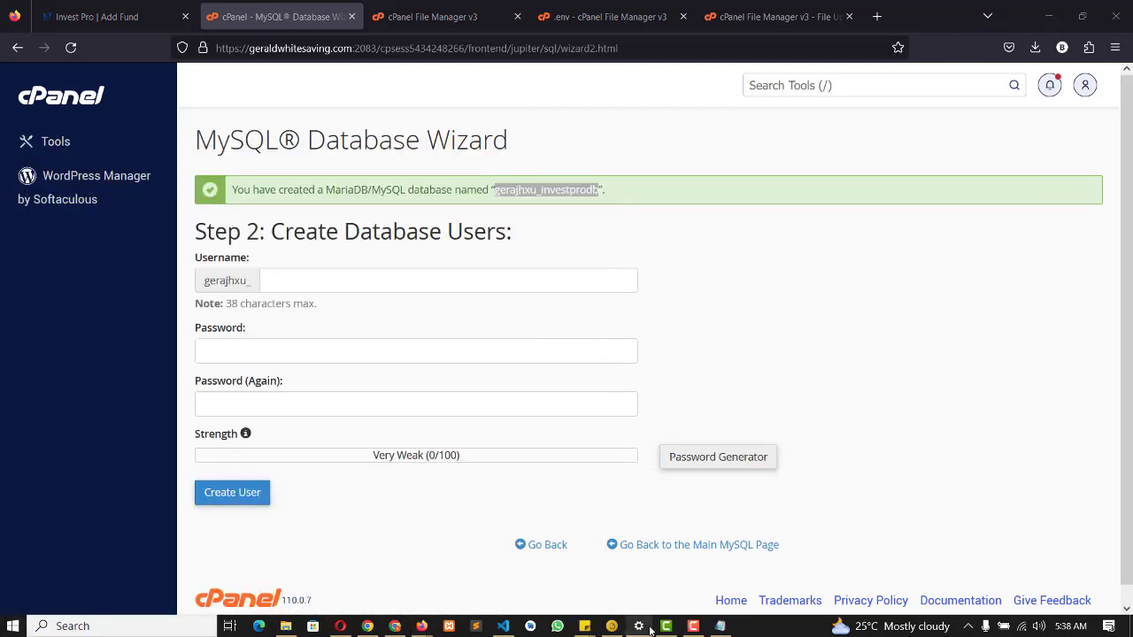
{"action": "key", "text": "ctrl+v"}
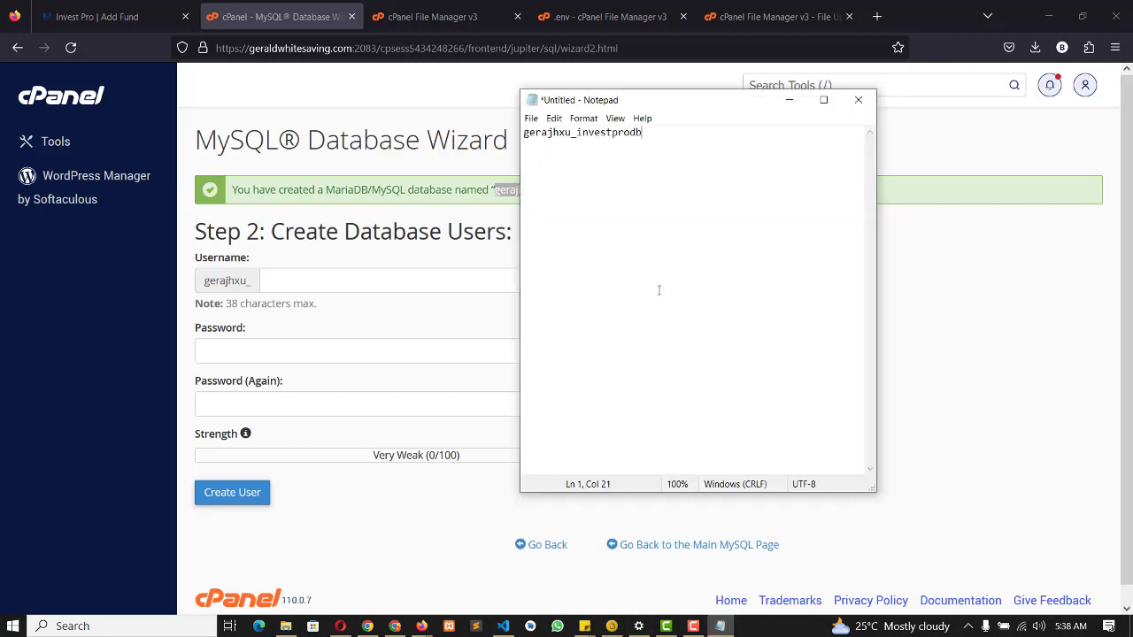
Enter investprouser as the new database username in the wizard
{"action": "left_click", "coordinate": [965, 263]}
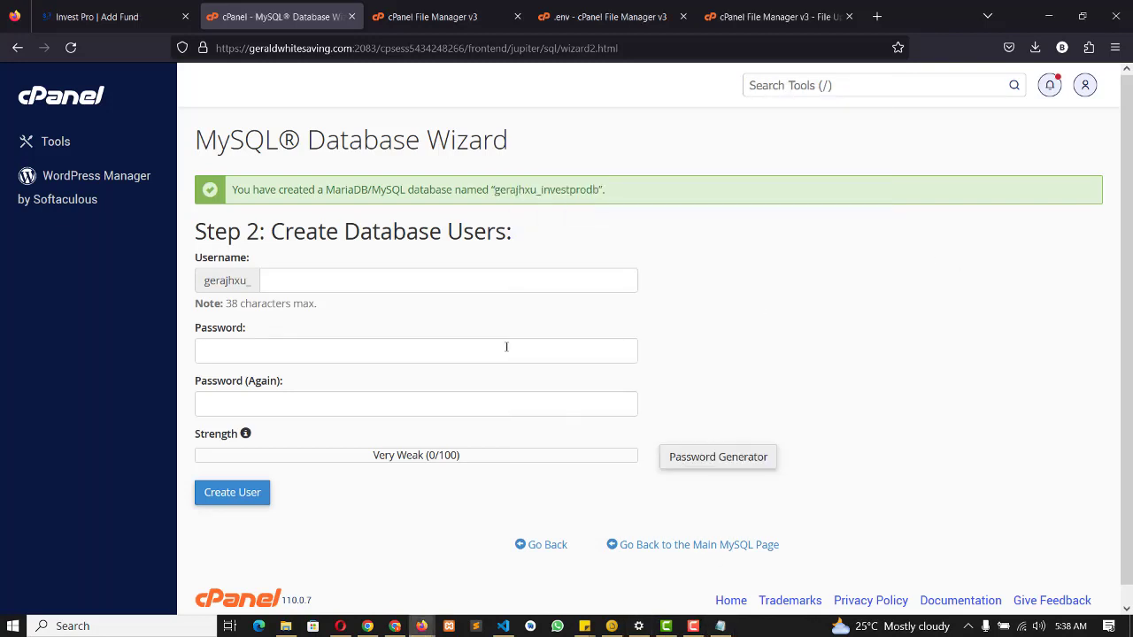
{"action": "left_click", "coordinate": [345, 276]}
{"action": "type", "text": "i"}
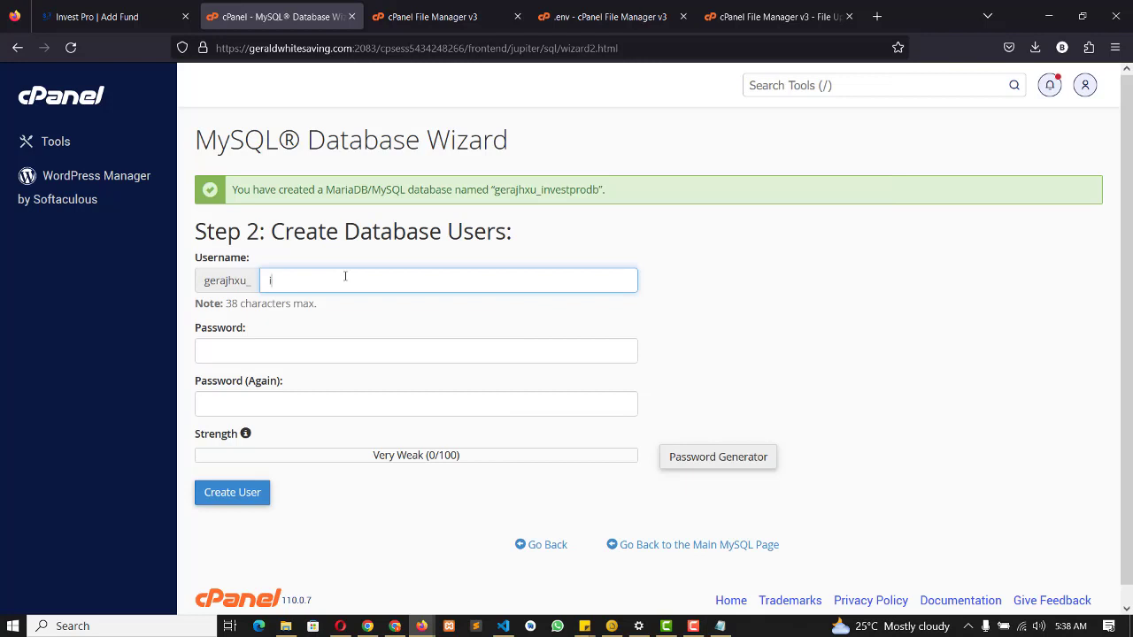
{"action": "type", "text": "nves"}
{"action": "key", "text": "Down"}
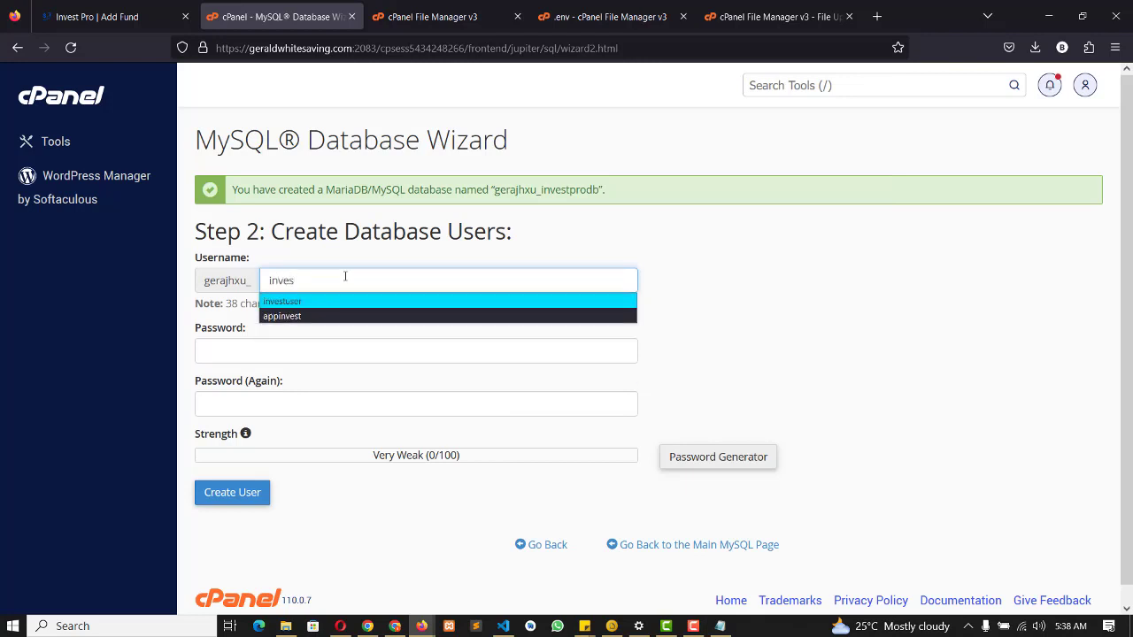
{"action": "type", "text": "st"}
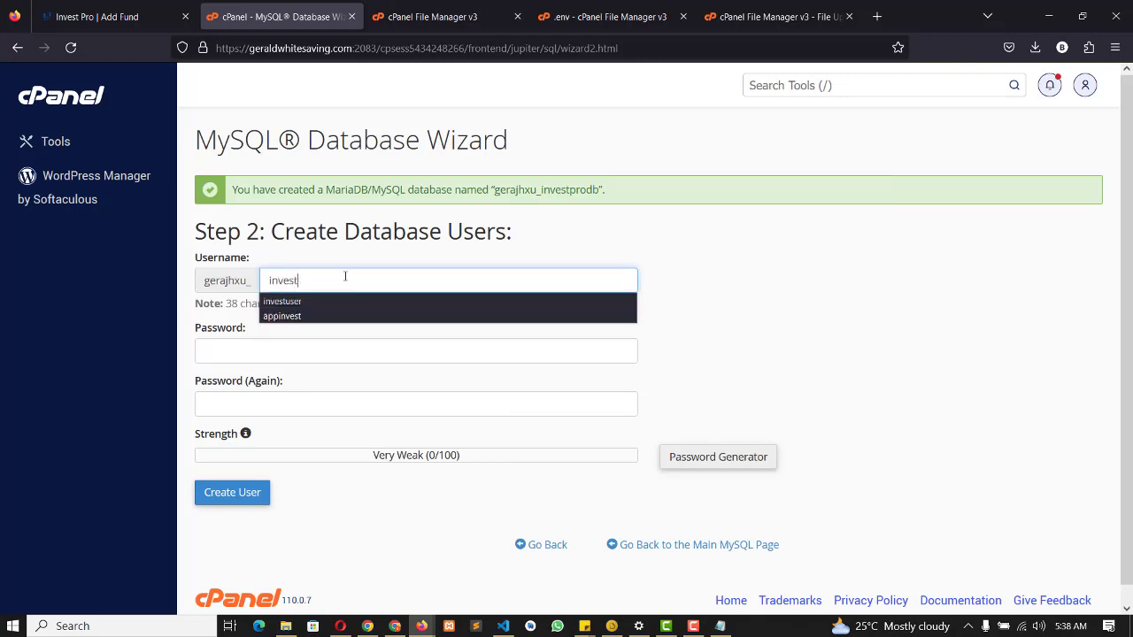
{"action": "type", "text": "prouser"}
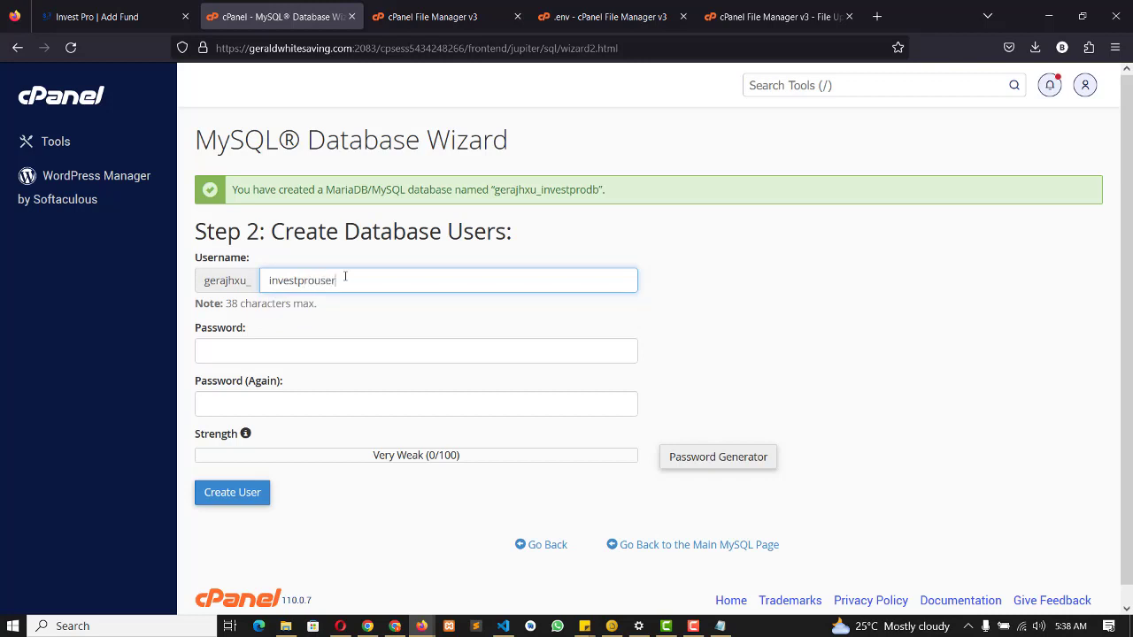
Generate a very strong password, use it for the user, and save a copy in Notepad
{"action": "left_click", "coordinate": [688, 457]}
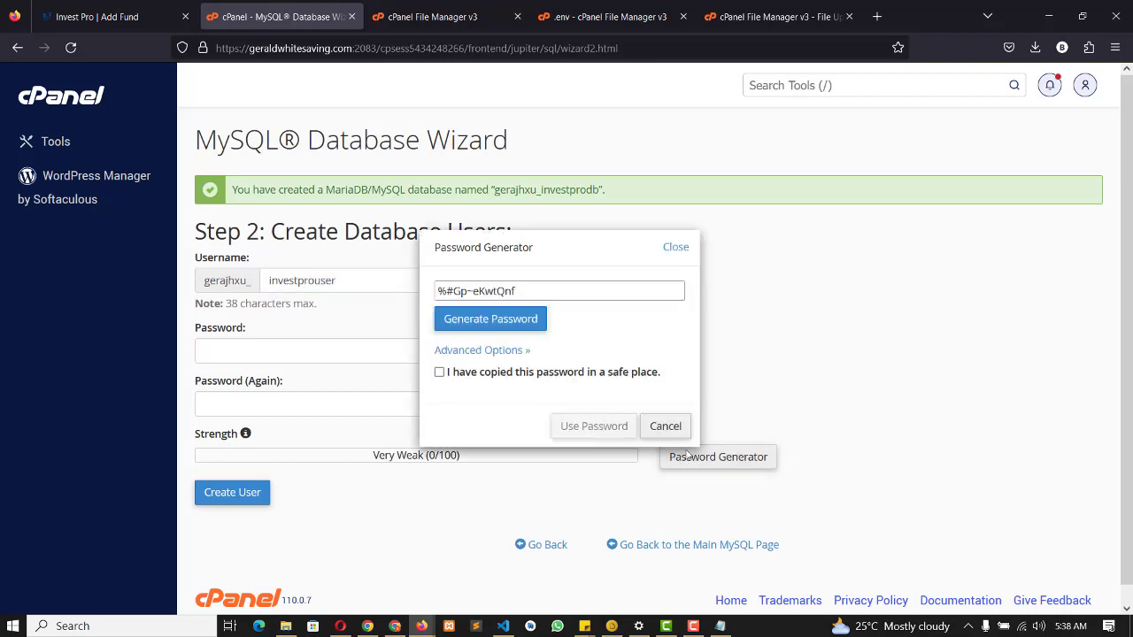
{"action": "left_click", "coordinate": [507, 324]}
{"action": "triple_click", "coordinate": [515, 295]}
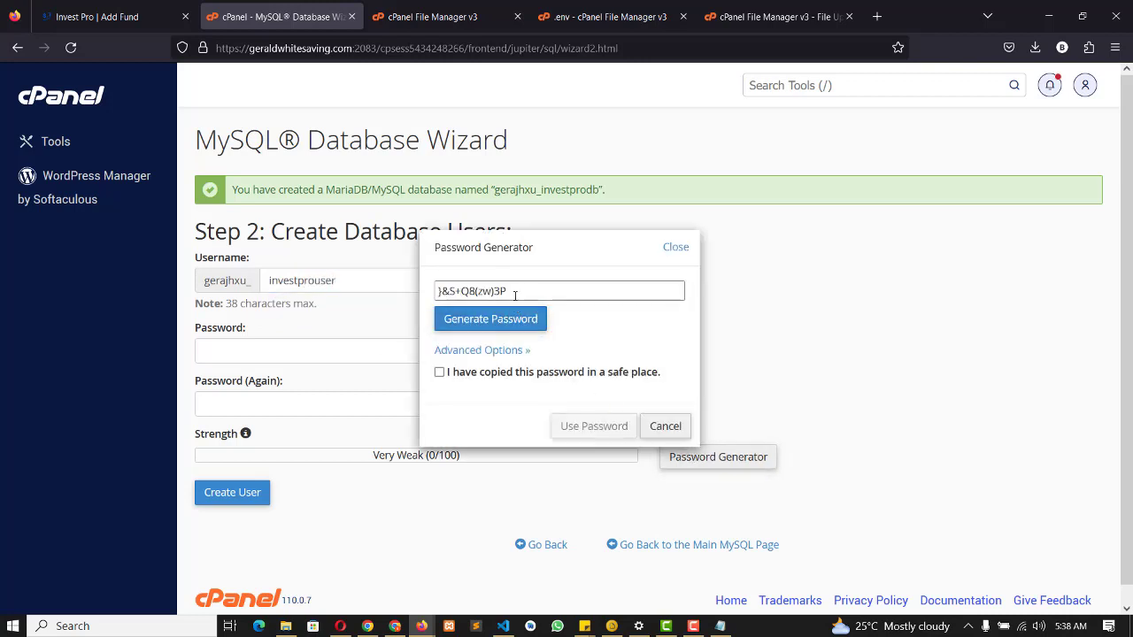
{"action": "left_click", "coordinate": [483, 375]}
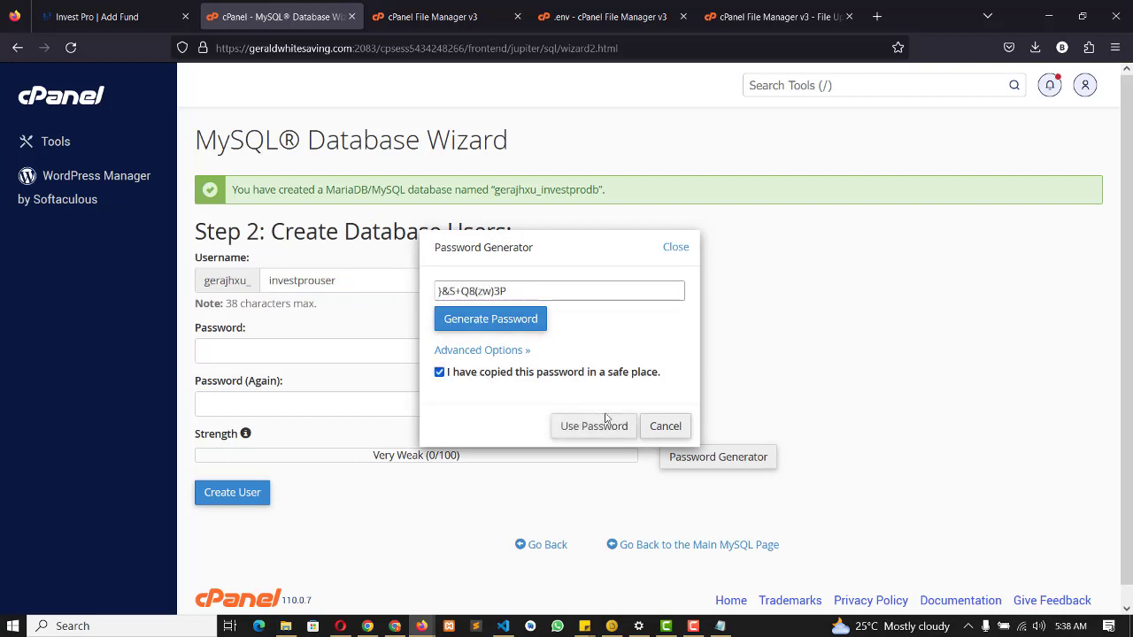
{"action": "left_click", "coordinate": [602, 430]}
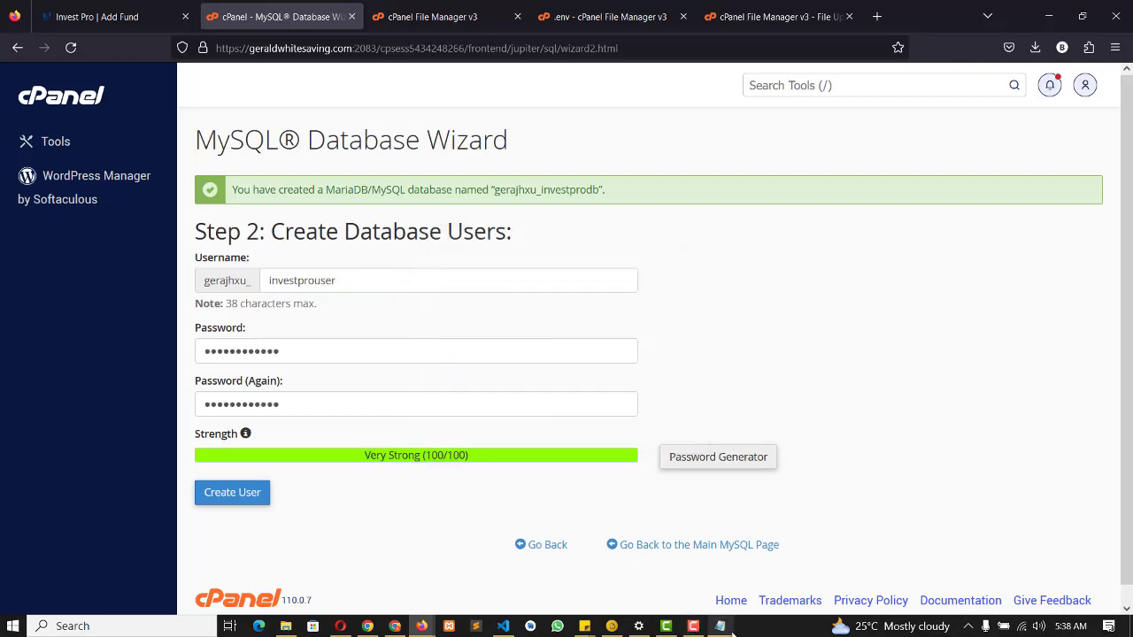
{"action": "left_click", "coordinate": [721, 627]}
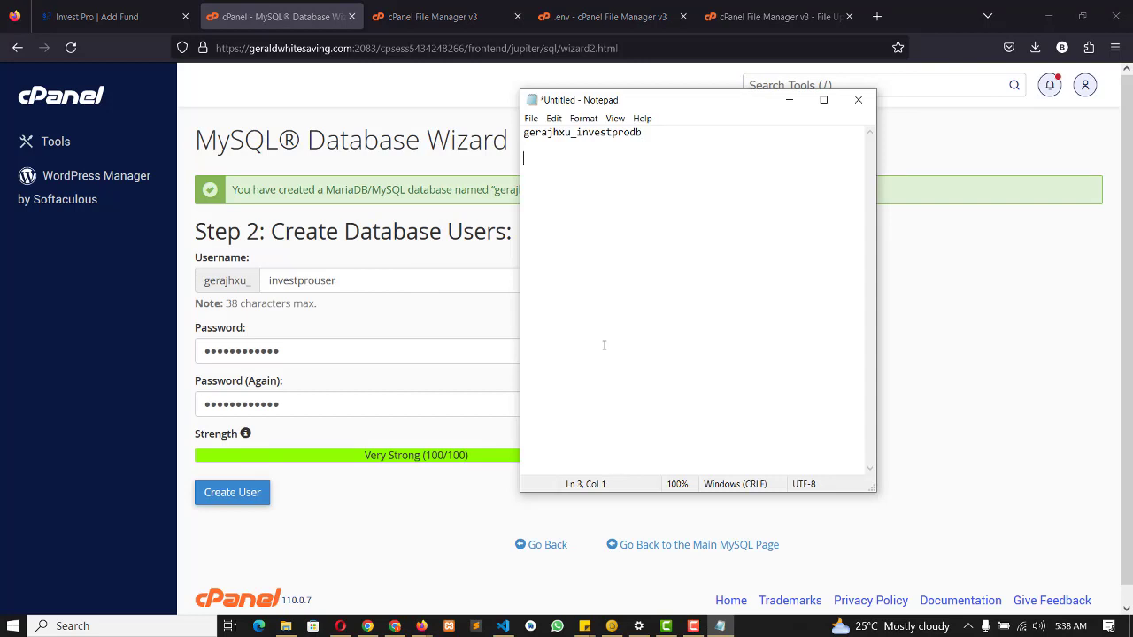
Create the user and grant it ALL PRIVILEGES on gerajhxu_investprodb
{"action": "left_click", "coordinate": [503, 333]}
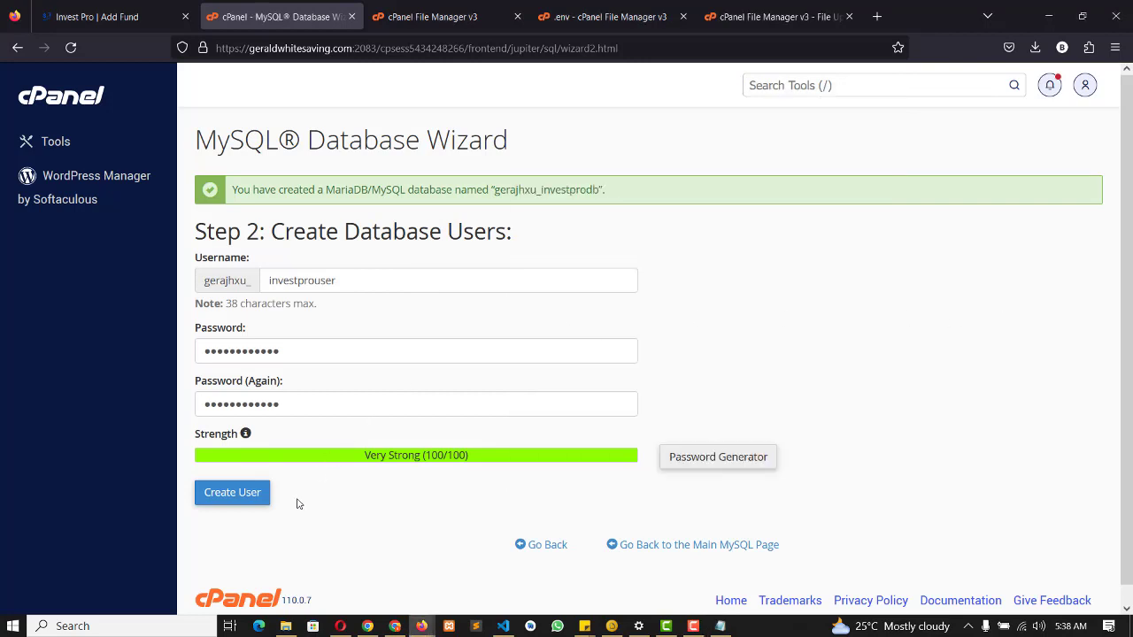
{"action": "left_click", "coordinate": [252, 497]}
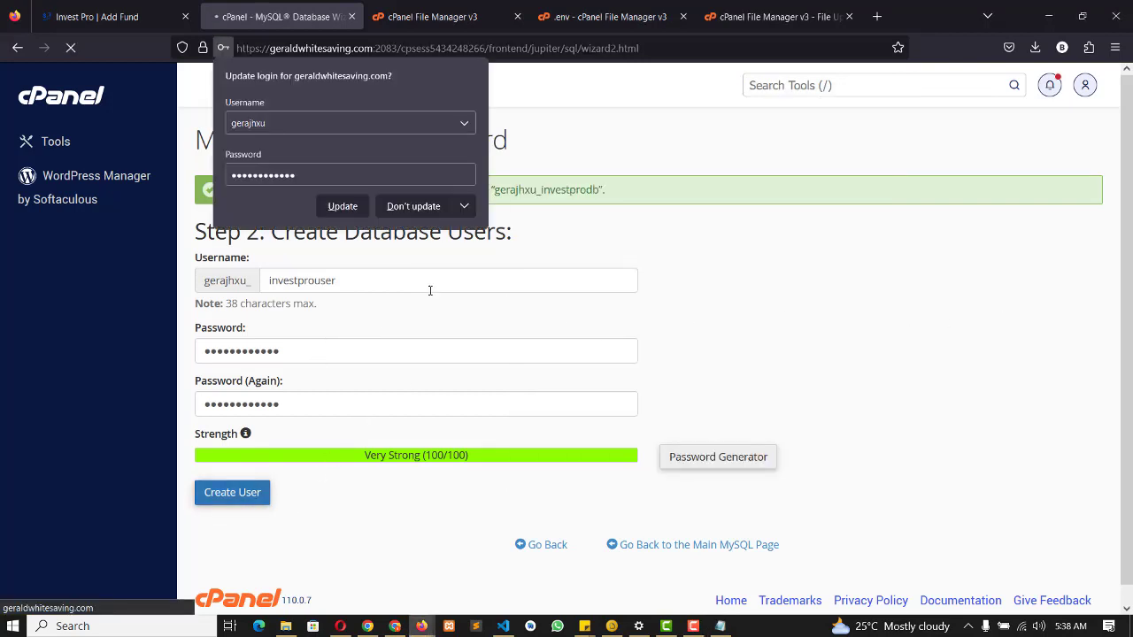
{"action": "left_click", "coordinate": [250, 310]}
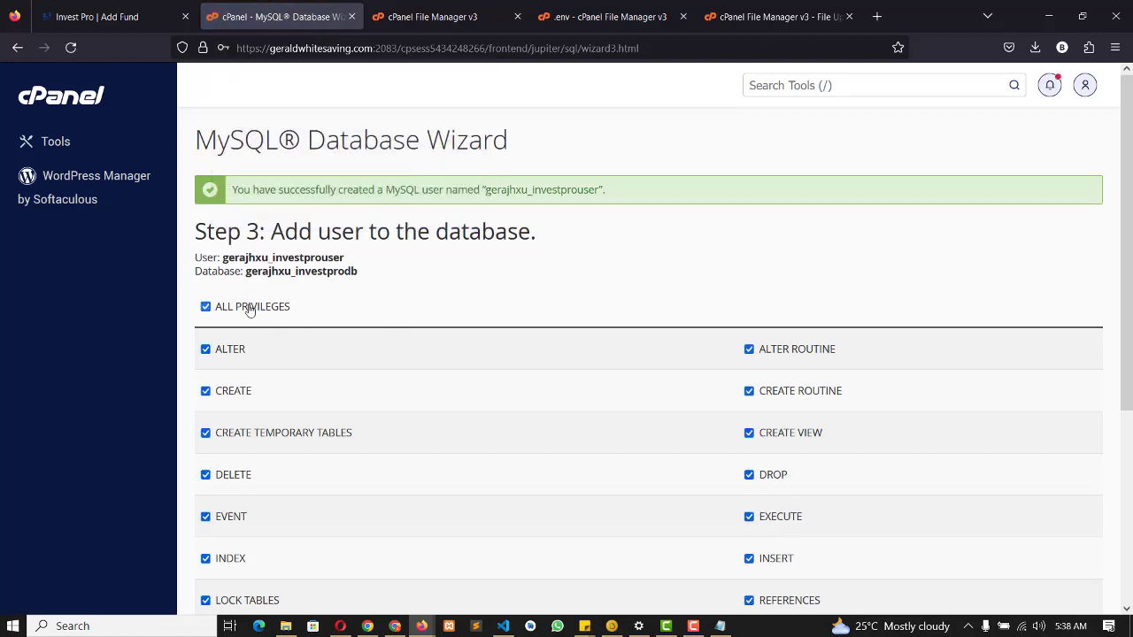
{"action": "double_click", "coordinate": [548, 196]}
{"action": "key", "text": "ctrl+c"}
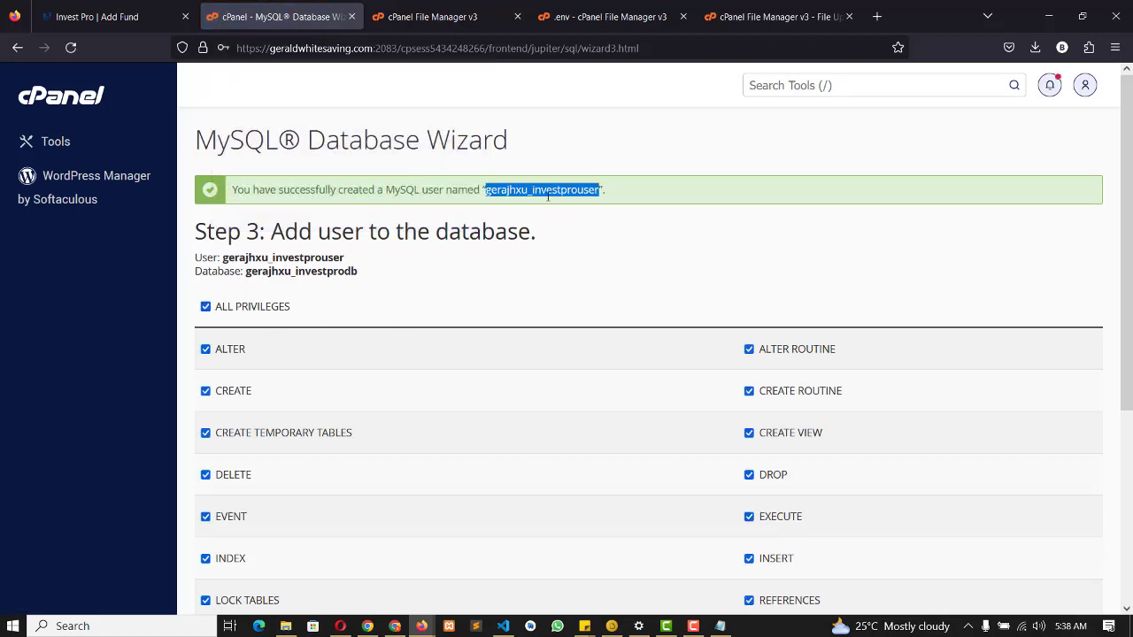
{"action": "scroll", "coordinate": [343, 298], "scroll_direction": "down", "scroll_amount": 5}
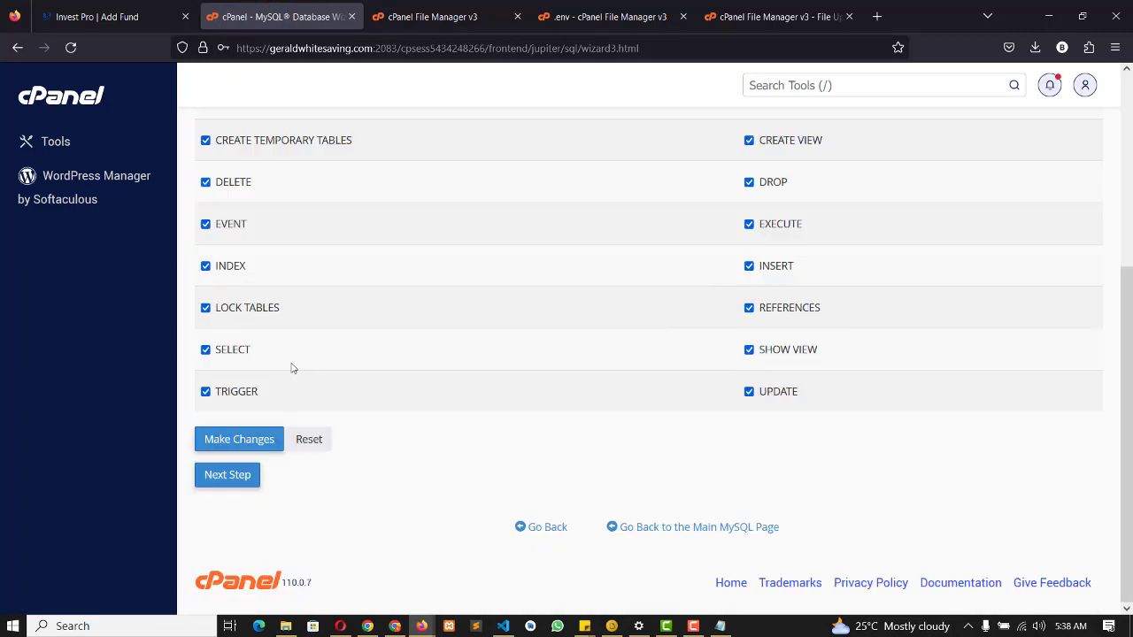
{"action": "left_click", "coordinate": [250, 443]}
{"action": "left_click", "coordinate": [720, 626]}
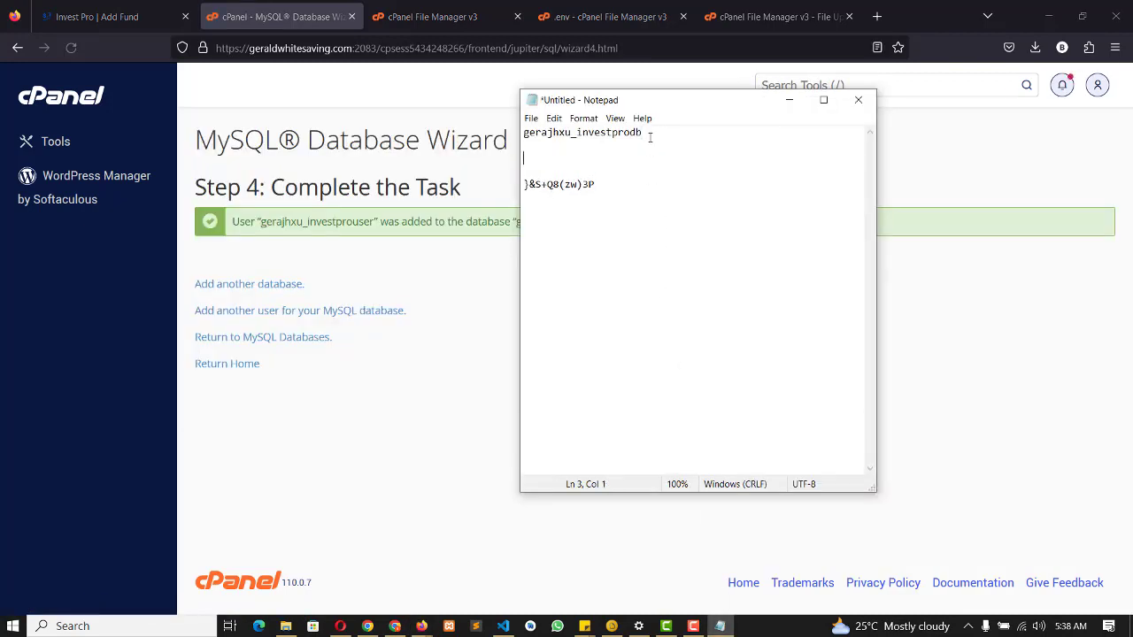
{"action": "key", "text": "Return"}
{"action": "key", "text": "Return"}
{"action": "key", "text": "ctrl+v"}
{"action": "left_click", "coordinate": [354, 354]}
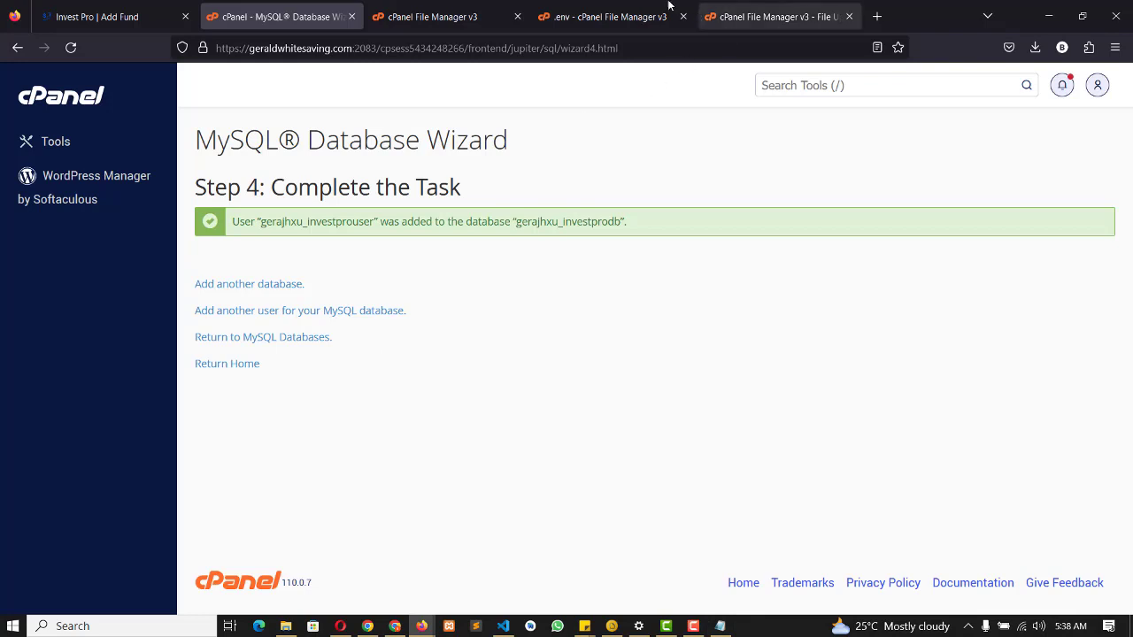
{"action": "left_click", "coordinate": [609, 9]}
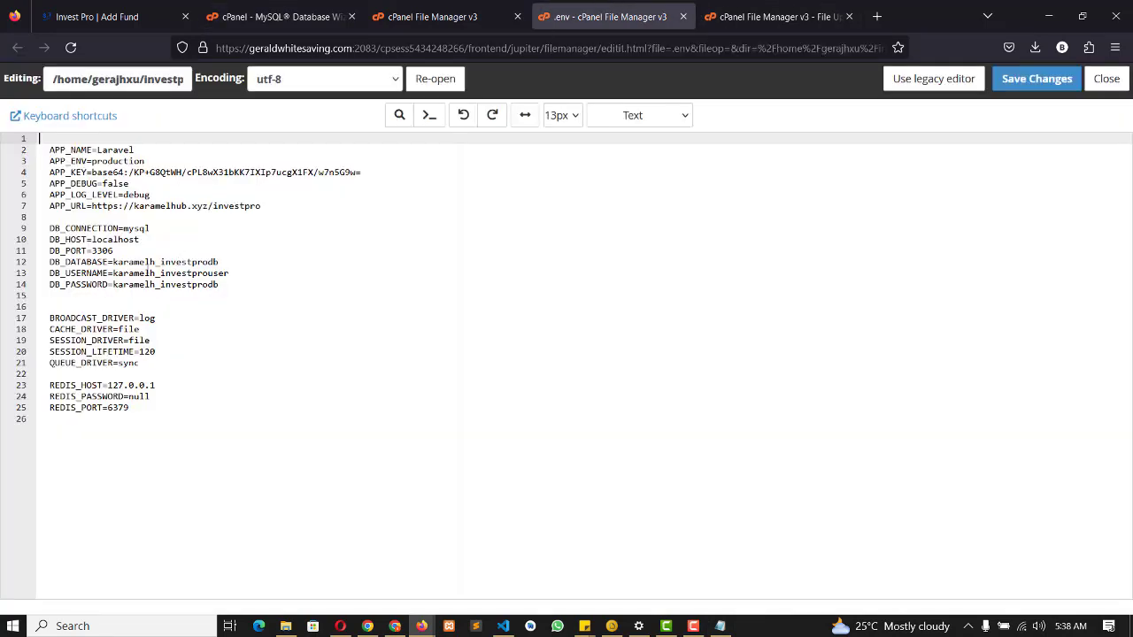
Set DB_DATABASE on line 12 of .env to gerajhxu_investprodb
{"action": "double_click", "coordinate": [55, 262]}
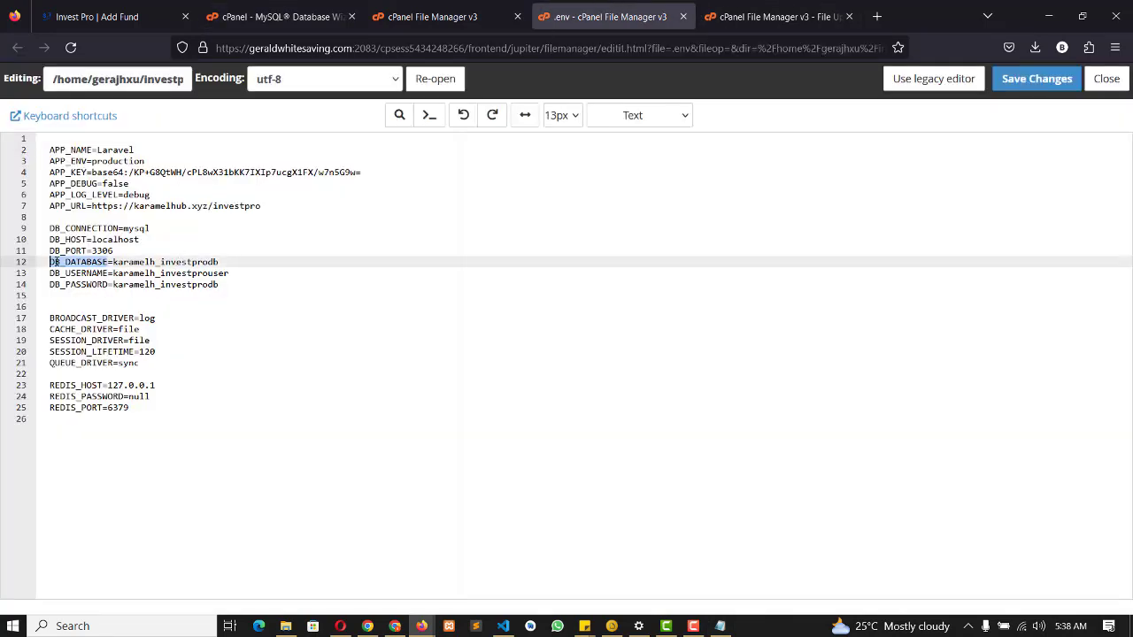
{"action": "left_click", "coordinate": [719, 626]}
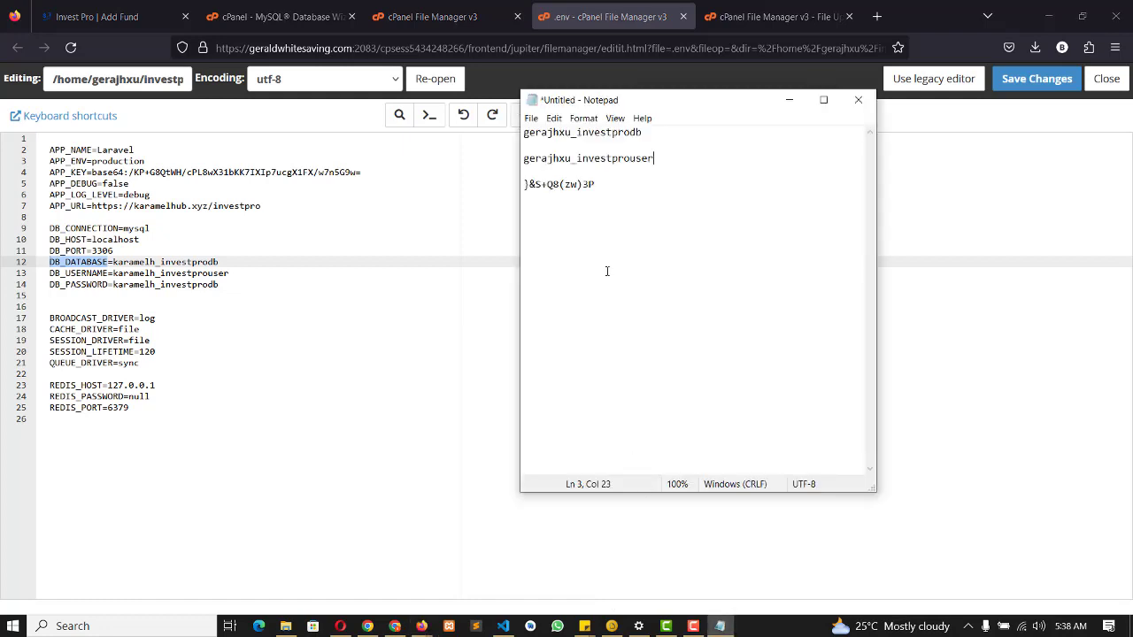
{"action": "double_click", "coordinate": [584, 131]}
{"action": "key", "text": "ctrl+c"}
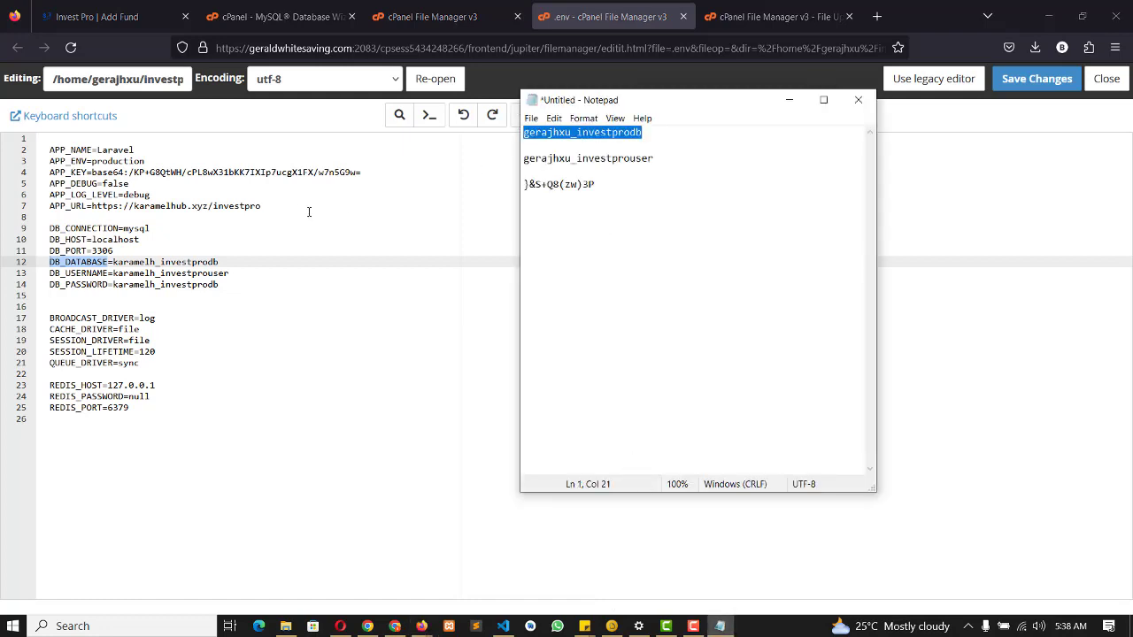
{"action": "double_click", "coordinate": [198, 263]}
{"action": "key", "text": "ctrl+v"}
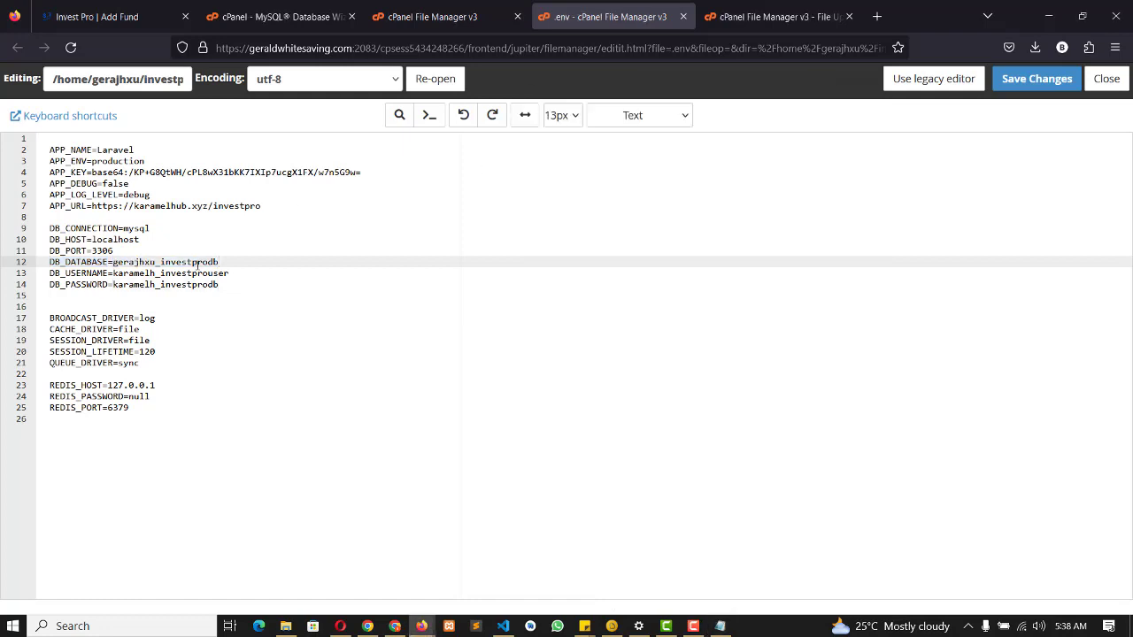
{"action": "left_click", "coordinate": [722, 626]}
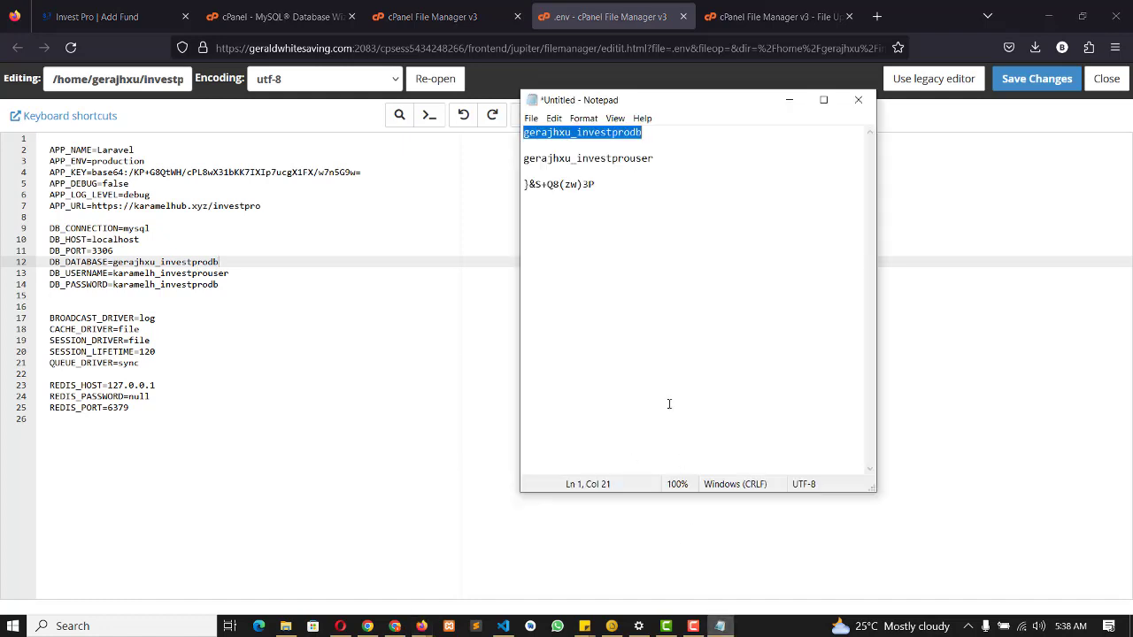
{"action": "double_click", "coordinate": [597, 158]}
{"action": "key", "text": "ctrl+c"}
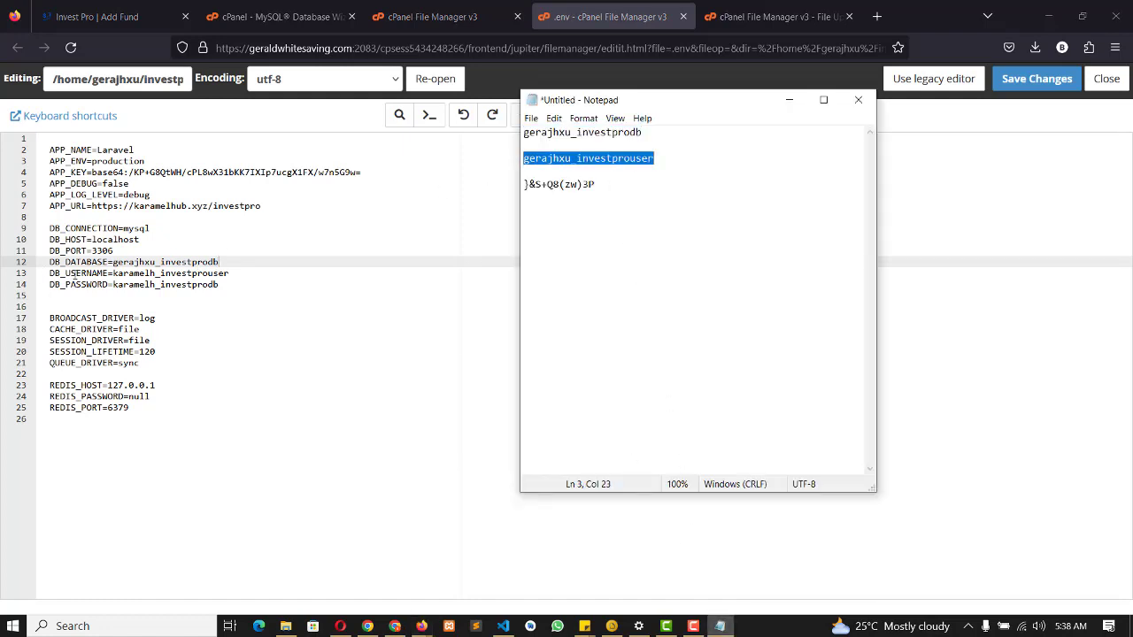
{"action": "double_click", "coordinate": [76, 277]}
{"action": "double_click", "coordinate": [137, 284]}
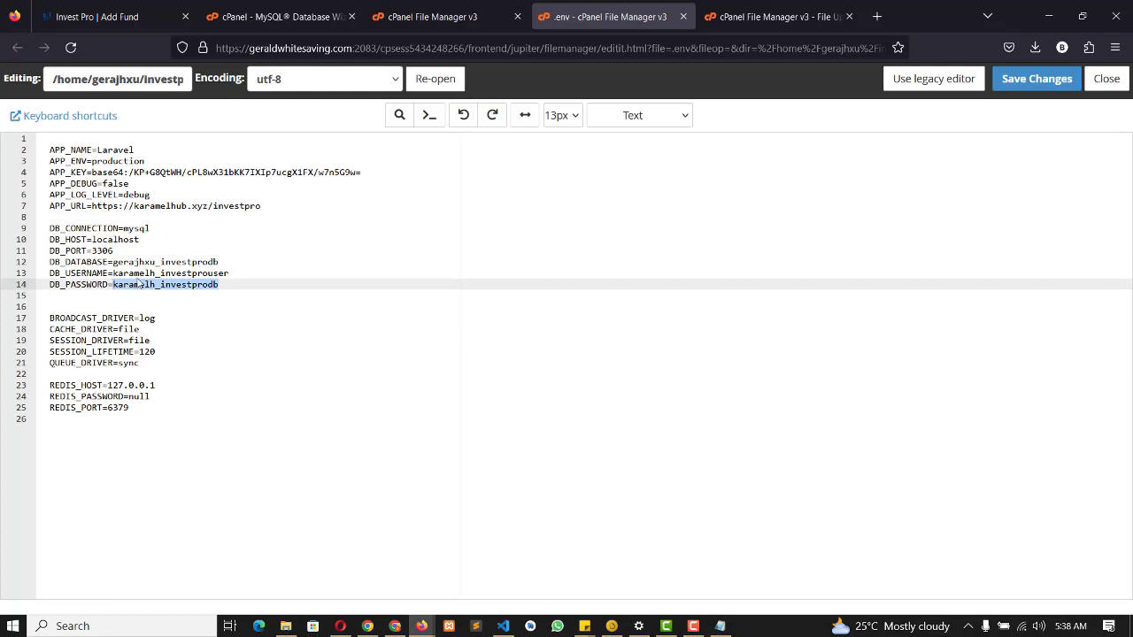
{"action": "double_click", "coordinate": [139, 274]}
{"action": "key", "text": "ctrl+v"}
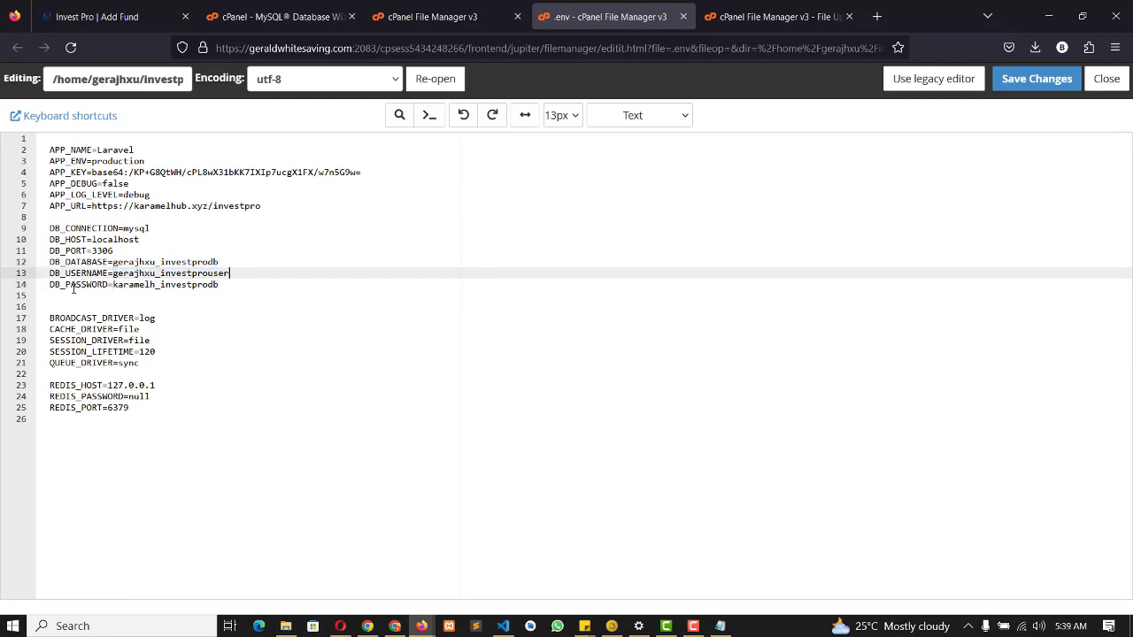
Replace DB_PASSWORD on line 14 with the generated password from Notepad
{"action": "left_click", "coordinate": [721, 624]}
{"action": "left_click_drag", "start_coordinate": [598, 183], "coordinate": [516, 184]}
{"action": "key", "text": "ctrl+c"}
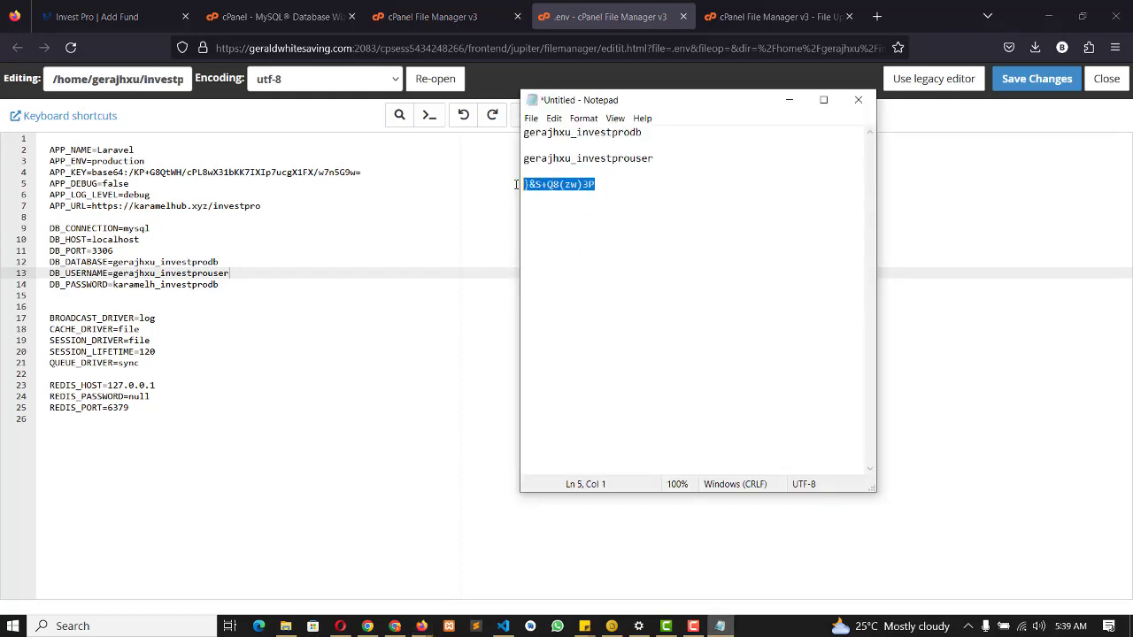
{"action": "left_click", "coordinate": [186, 294]}
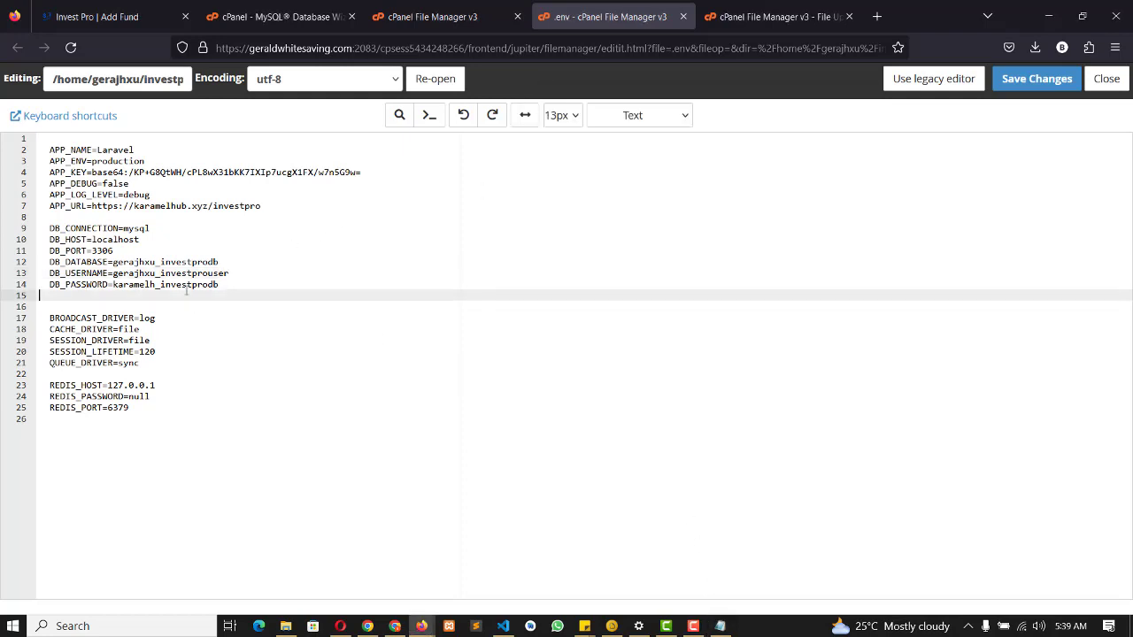
{"action": "double_click", "coordinate": [187, 284]}
{"action": "key", "text": "ctrl+v"}
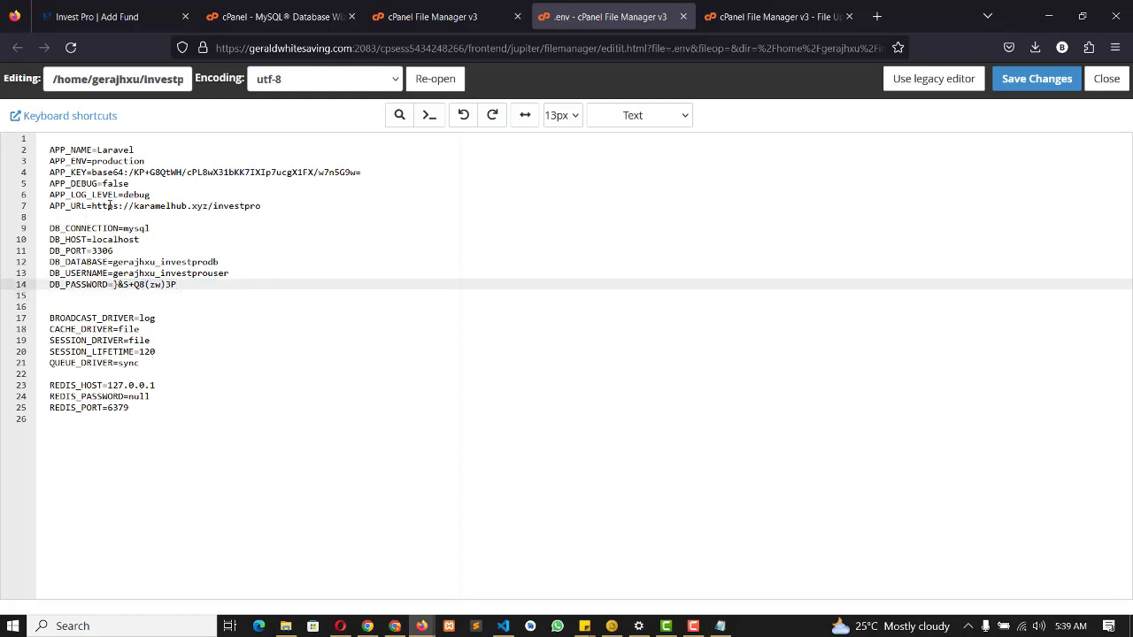
Set APP_URL to the investpro.geraldwhitesaving.com subdomain and save the .env file
{"action": "left_click", "coordinate": [432, 16]}
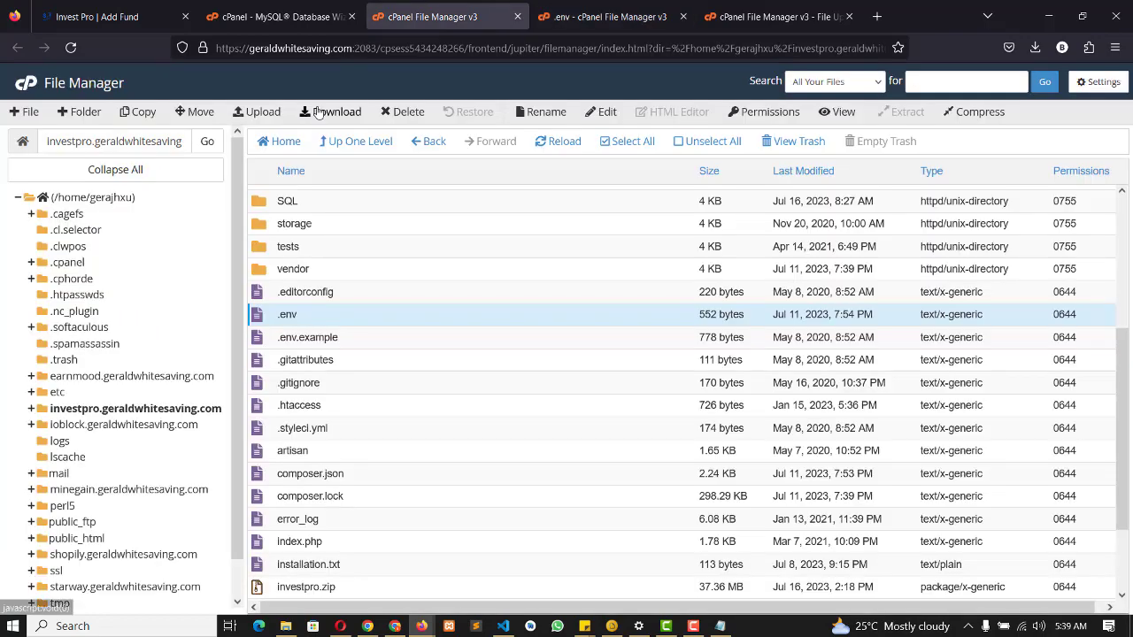
{"action": "left_click_drag", "start_coordinate": [181, 143], "coordinate": [2, 142]}
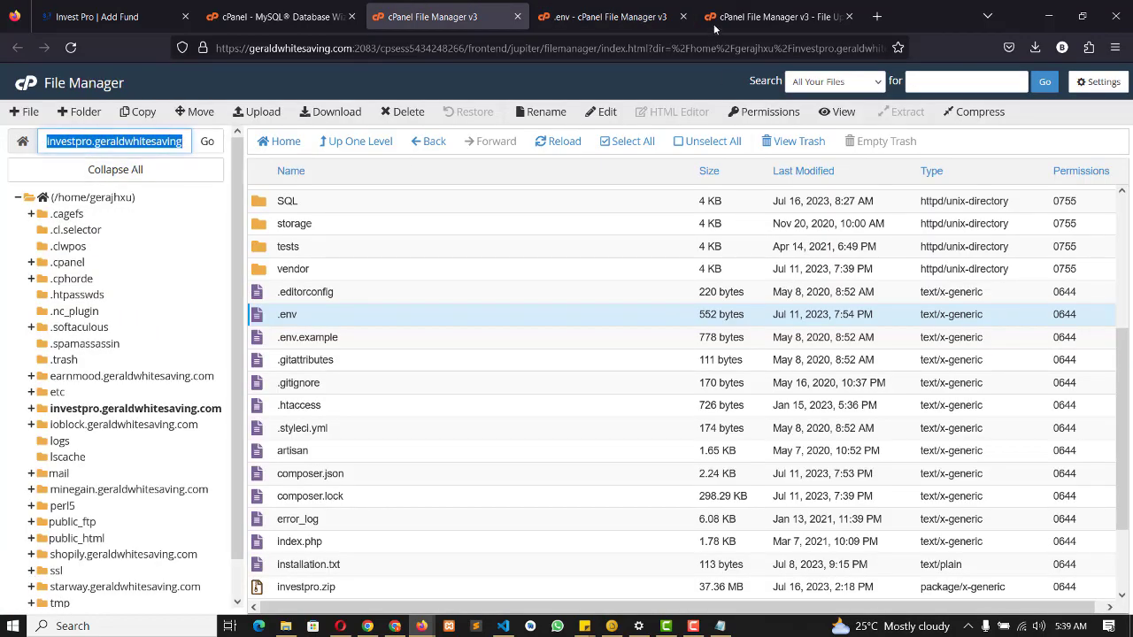
{"action": "left_click", "coordinate": [775, 16]}
{"action": "left_click", "coordinate": [611, 16]}
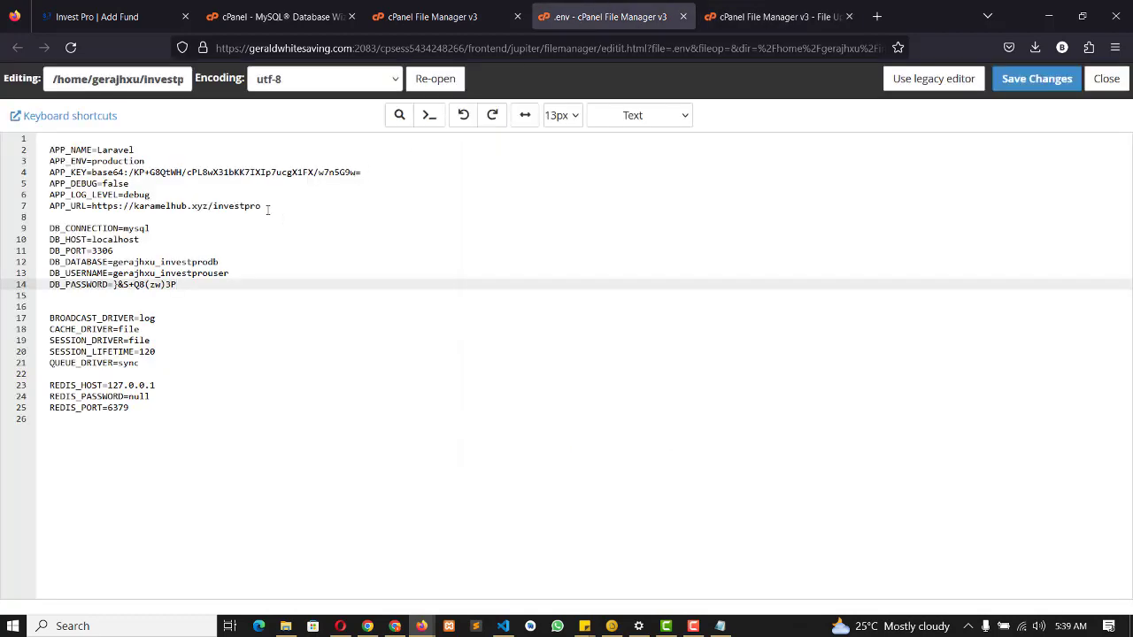
{"action": "left_click_drag", "start_coordinate": [266, 206], "coordinate": [133, 207]}
{"action": "type", "text": "investpro.geraldwhitesaving.com"}
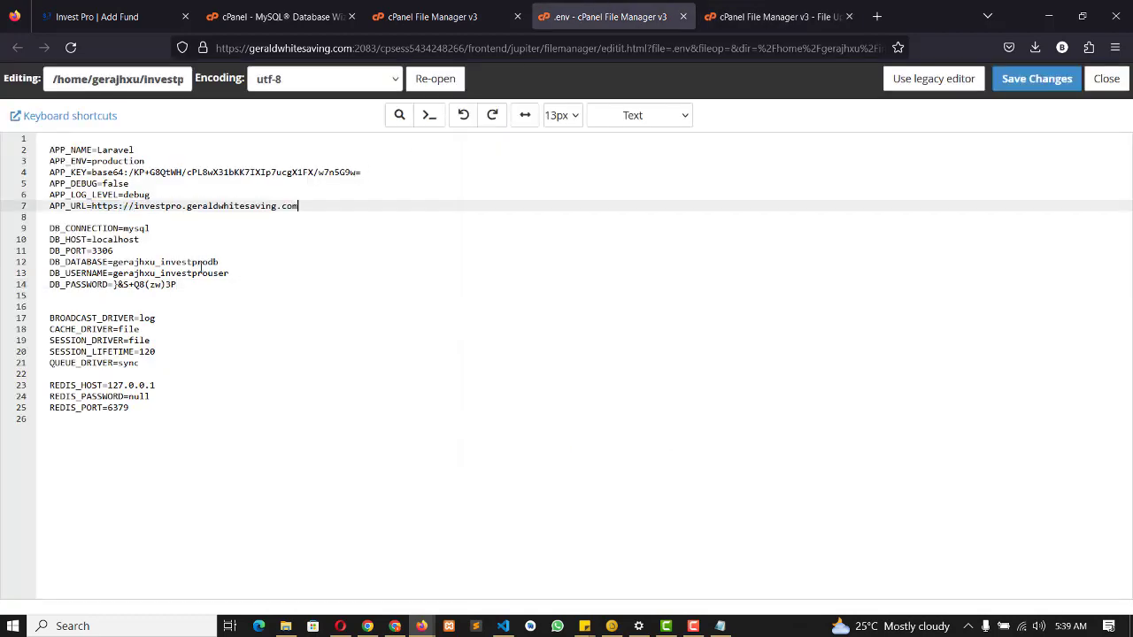
{"action": "left_click", "coordinate": [1016, 81]}
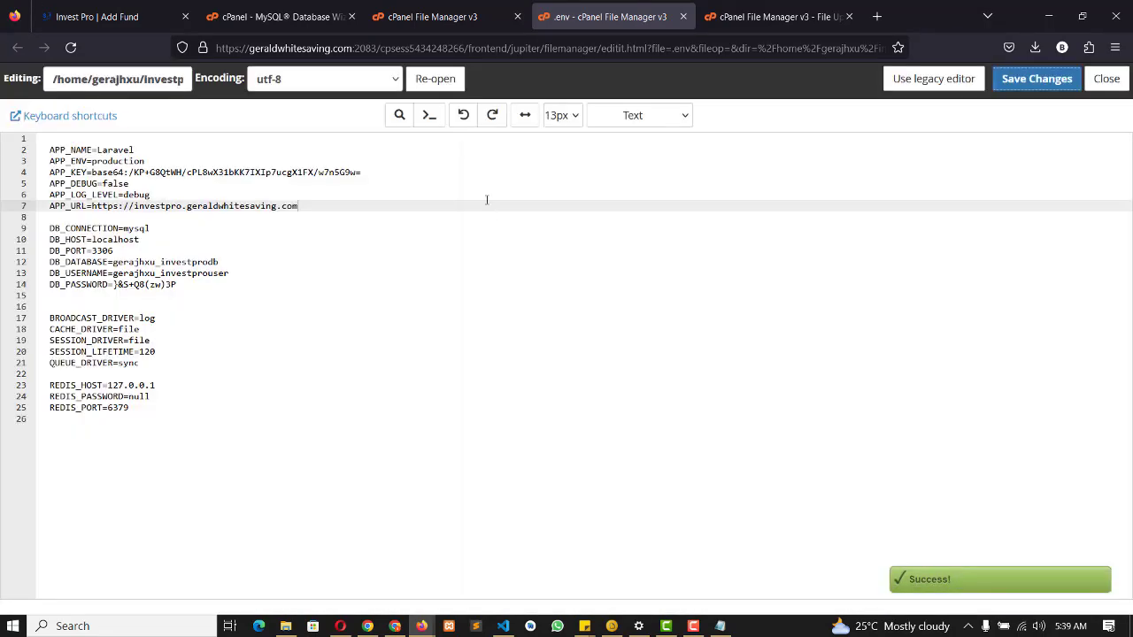
{"action": "left_click", "coordinate": [284, 16]}
Launch phpMyAdmin from the cPanel tool search and select the empty gerajhxu_investprodb database
{"action": "left_click", "coordinate": [774, 85]}
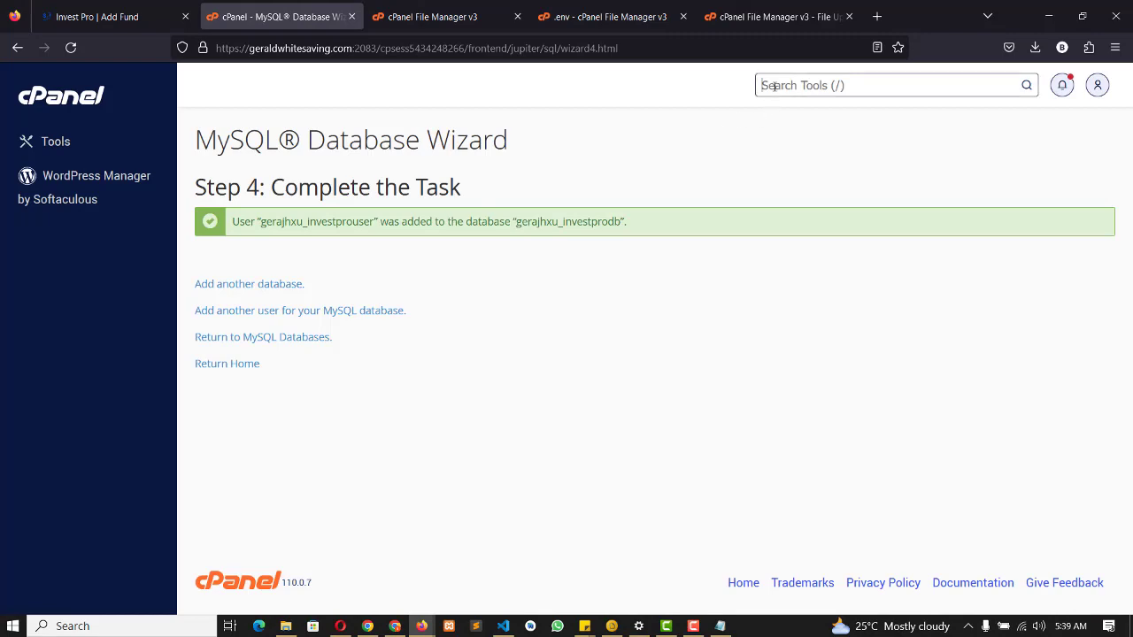
{"action": "type", "text": "php"}
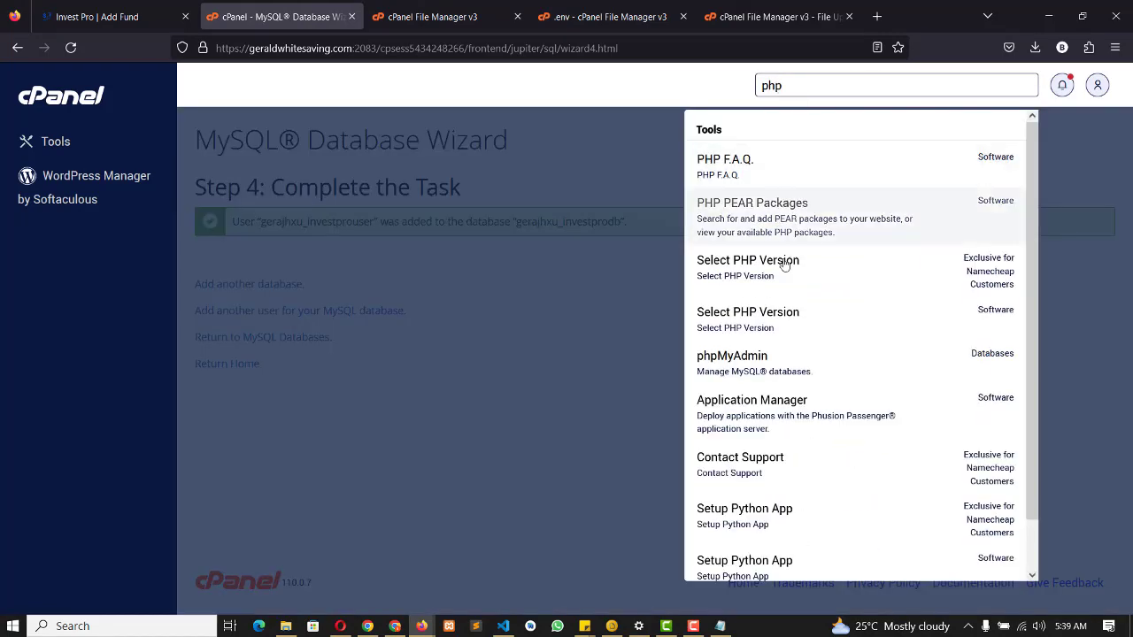
{"action": "left_click", "coordinate": [780, 371]}
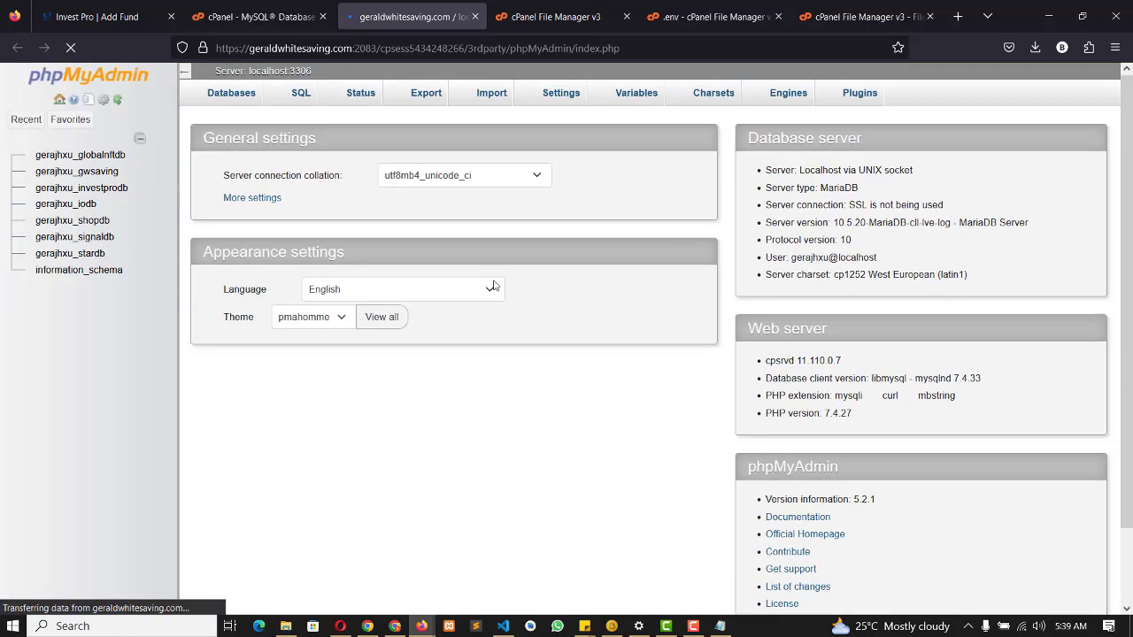
{"action": "left_click", "coordinate": [99, 189]}
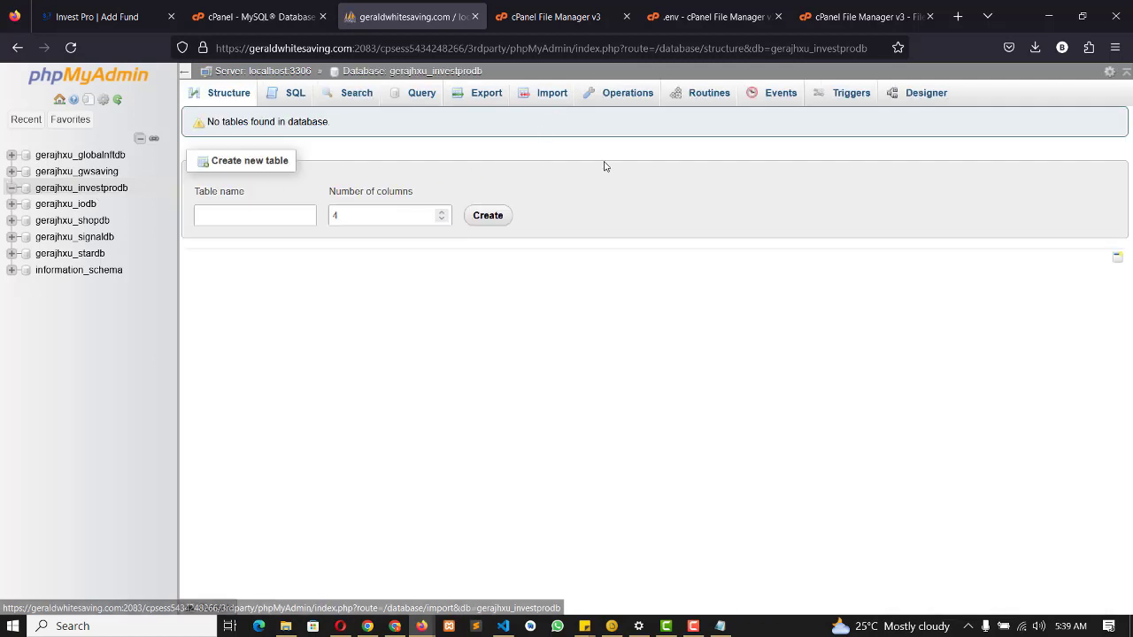
Download SQL/database.sql from File Manager to the computer
{"action": "left_click", "coordinate": [541, 96]}
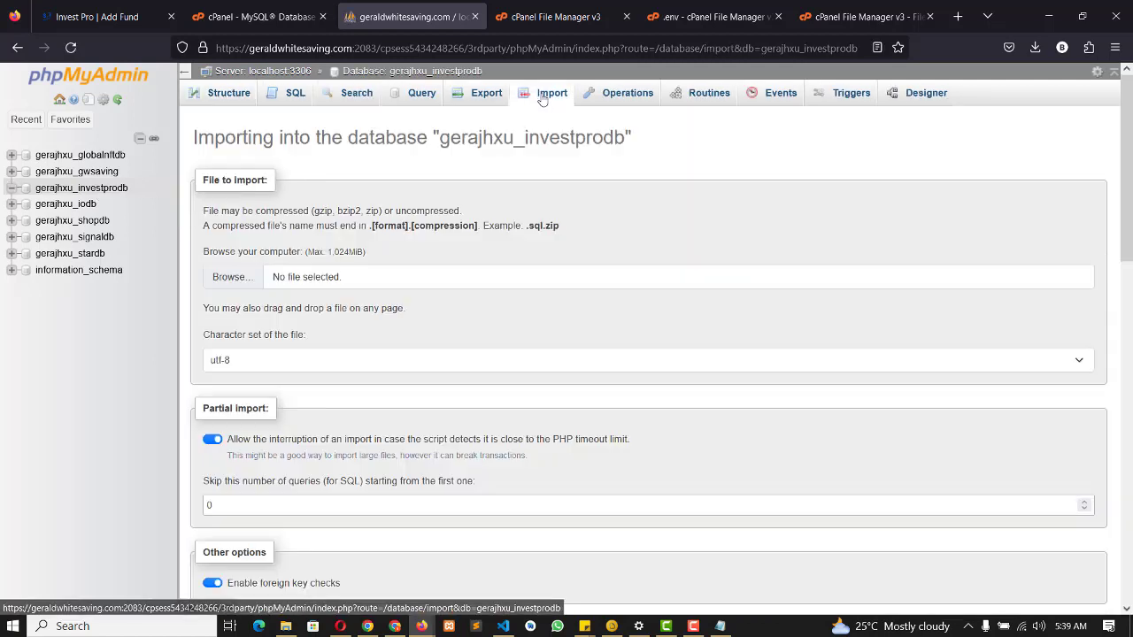
{"action": "left_click", "coordinate": [571, 17]}
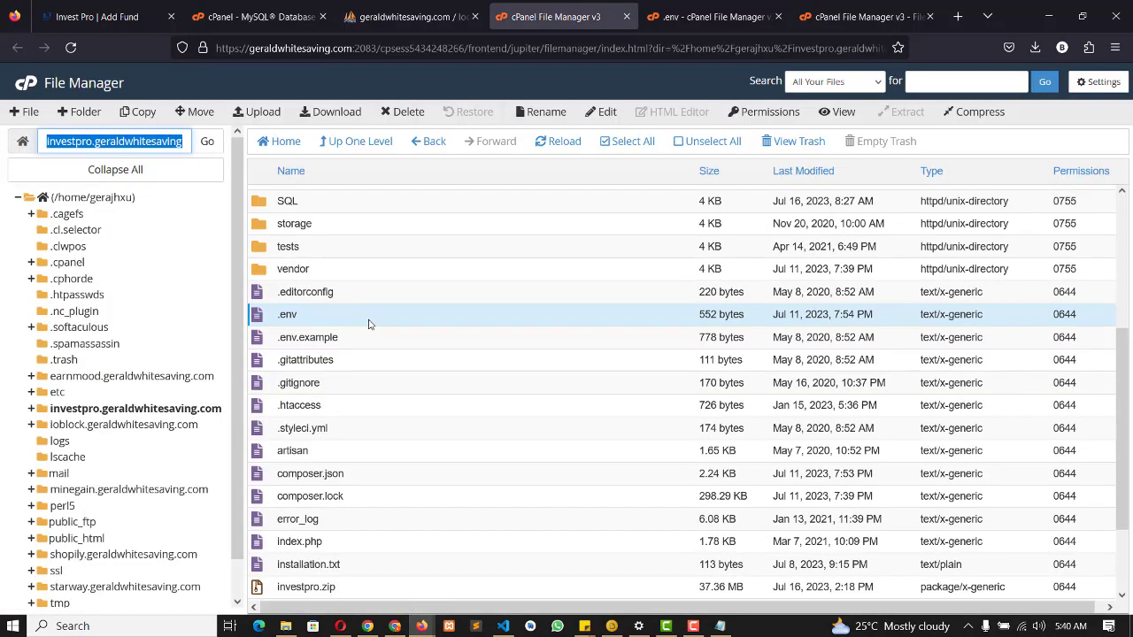
{"action": "scroll", "coordinate": [363, 345], "scroll_direction": "up", "scroll_amount": 4}
{"action": "scroll", "coordinate": [356, 358], "scroll_direction": "down", "scroll_amount": 1}
{"action": "double_click", "coordinate": [343, 371]}
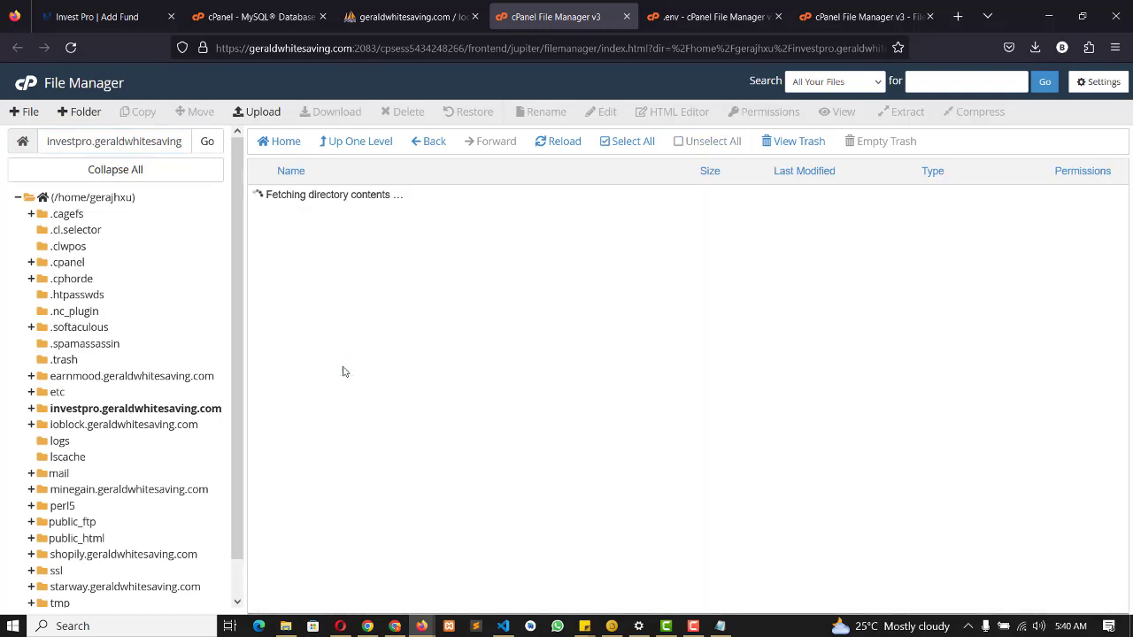
{"action": "left_click", "coordinate": [384, 195]}
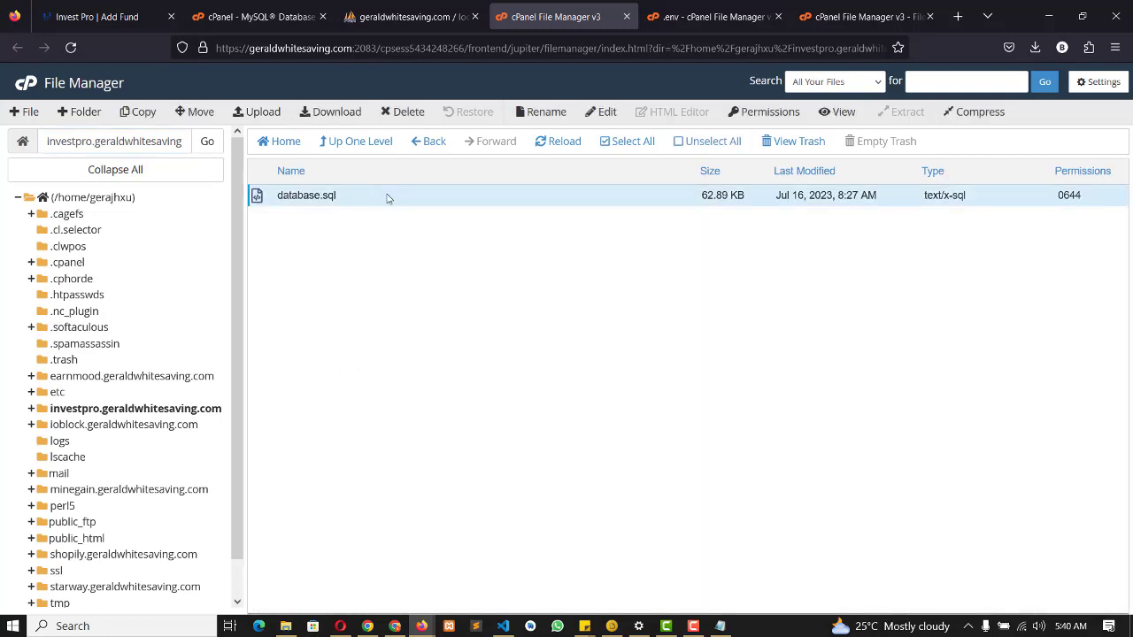
{"action": "right_click", "coordinate": [387, 198]}
{"action": "left_click", "coordinate": [412, 209]}
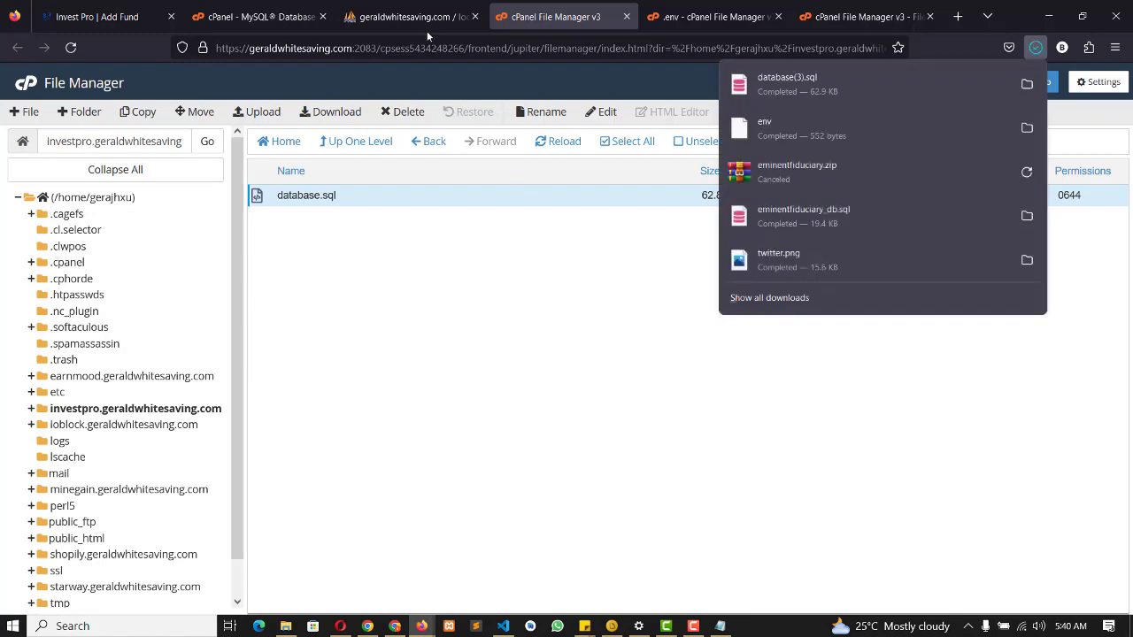
Import the downloaded database(3).sql into gerajhxu_investprodb on phpMyAdmin's Import tab
{"action": "left_click", "coordinate": [426, 28]}
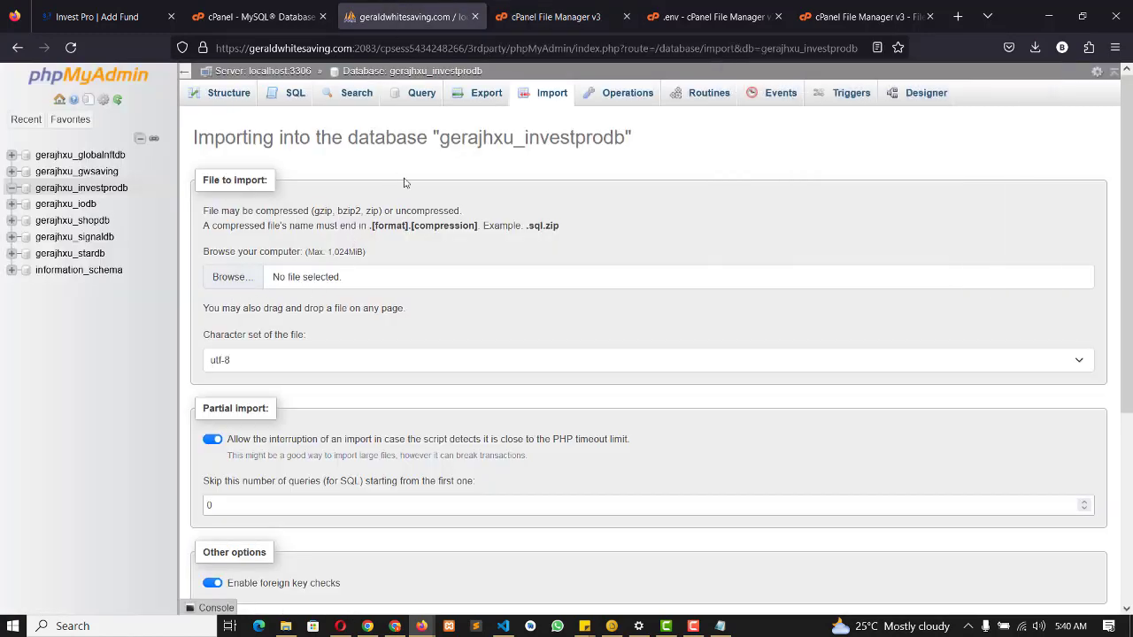
{"action": "left_click", "coordinate": [240, 286]}
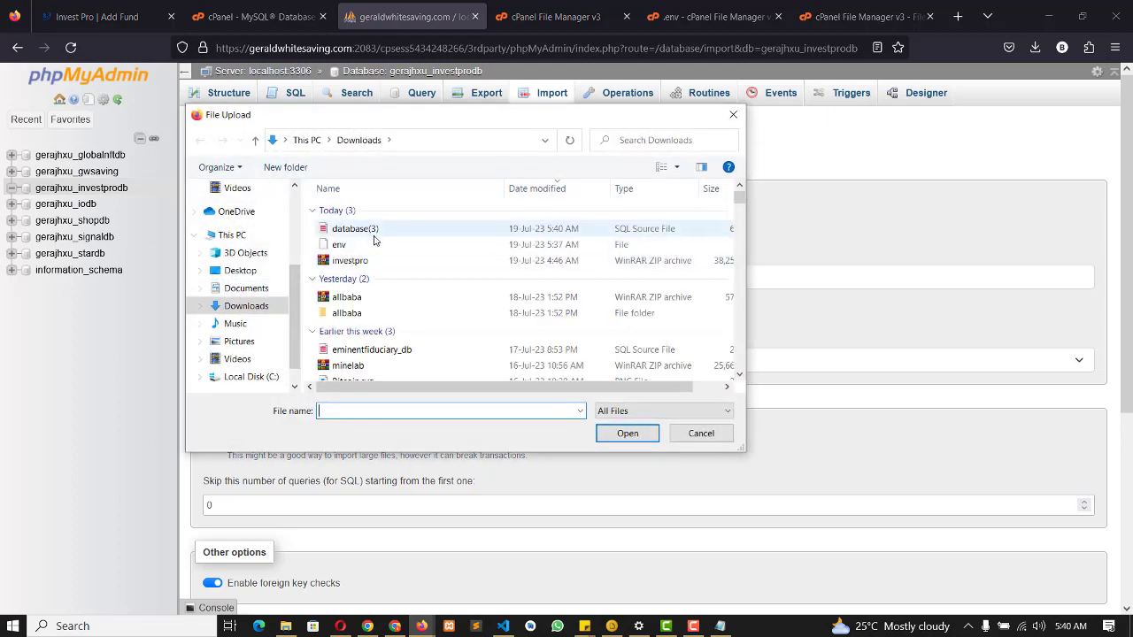
{"action": "left_click", "coordinate": [373, 234]}
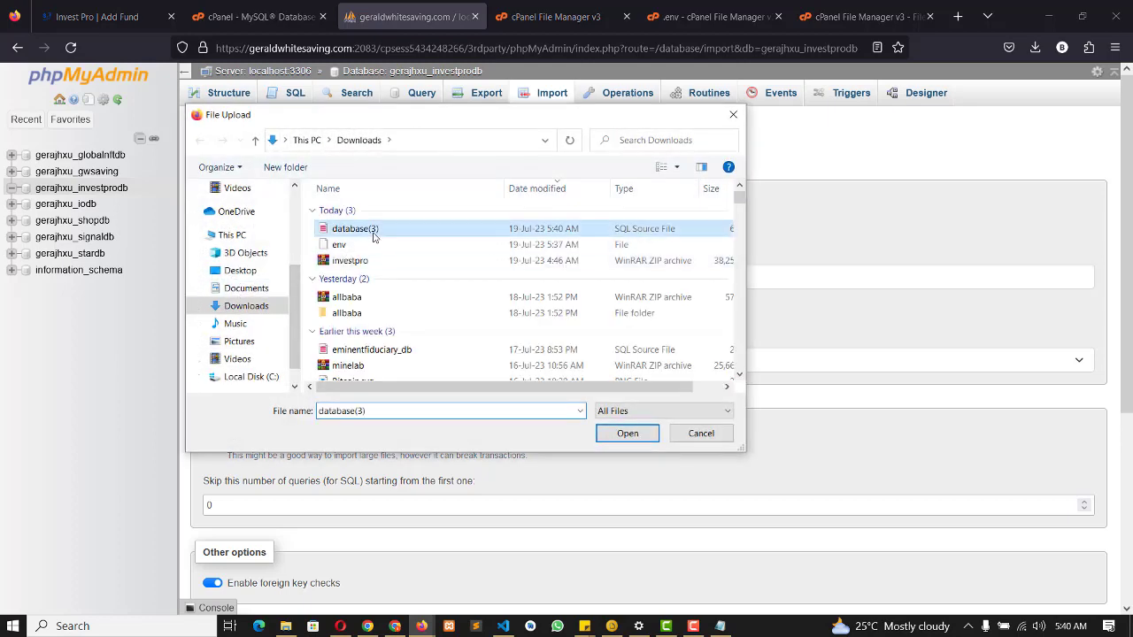
{"action": "left_click", "coordinate": [627, 433]}
{"action": "scroll", "coordinate": [453, 319], "scroll_direction": "down", "scroll_amount": 3}
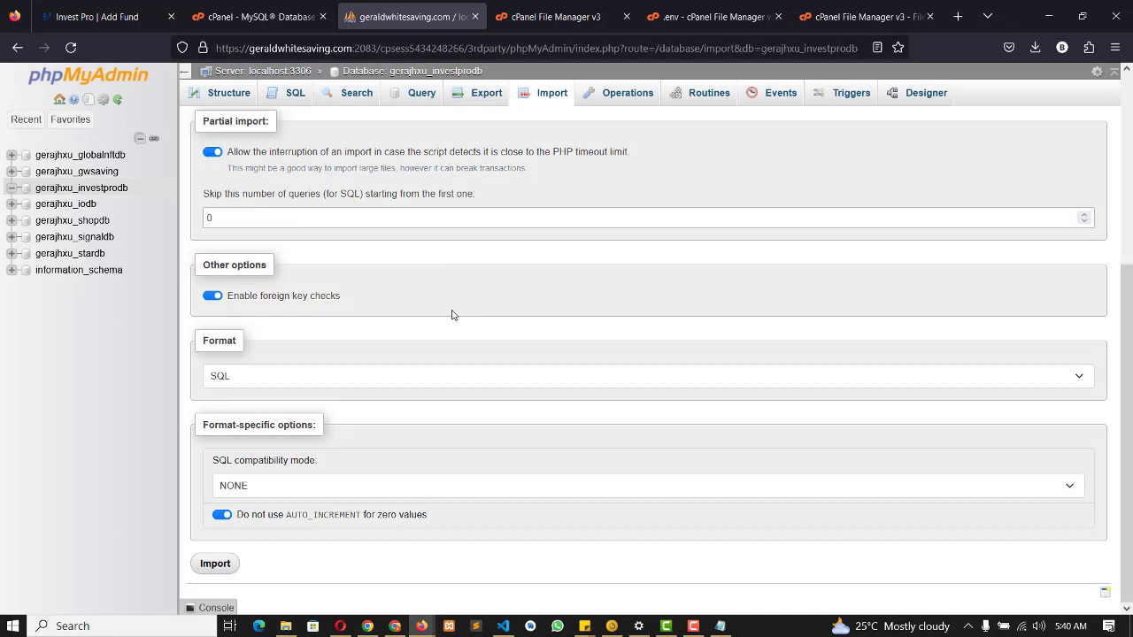
{"action": "left_click", "coordinate": [229, 567]}
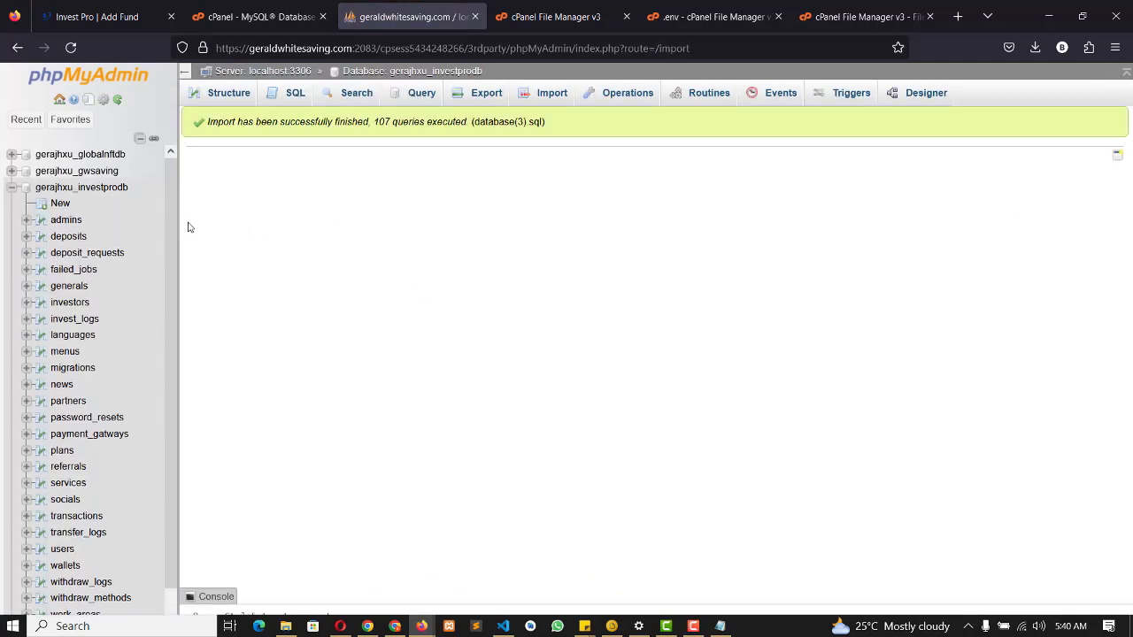
Load investpro.geraldwhitesaving.com from the APP_URL value, accepting the certificate risk
{"action": "left_click", "coordinate": [88, 172]}
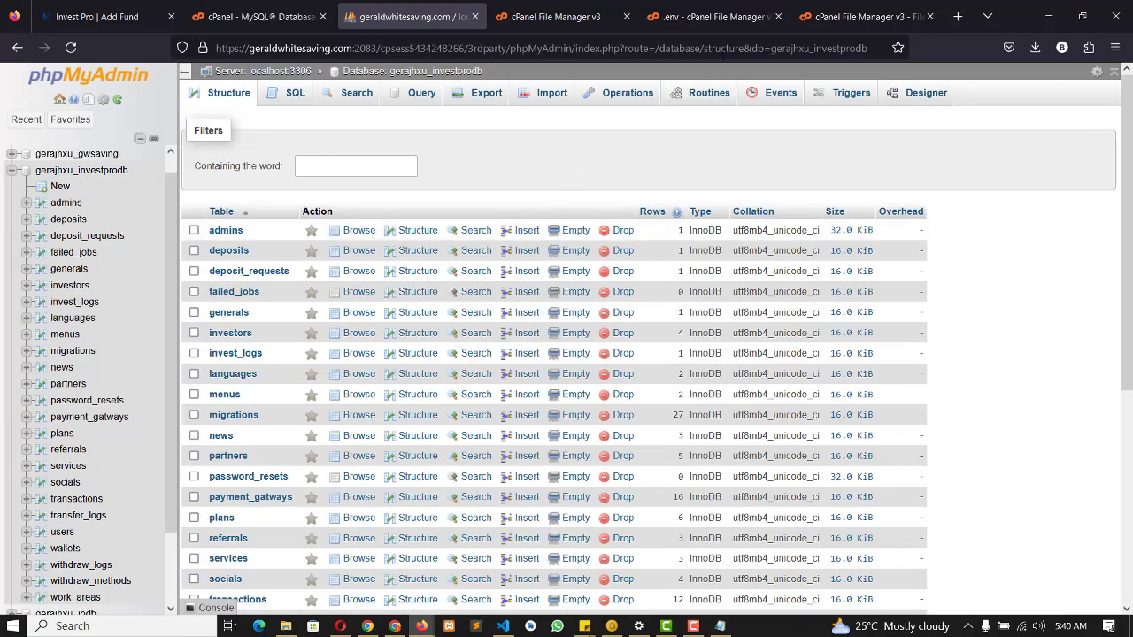
{"action": "left_click", "coordinate": [708, 16]}
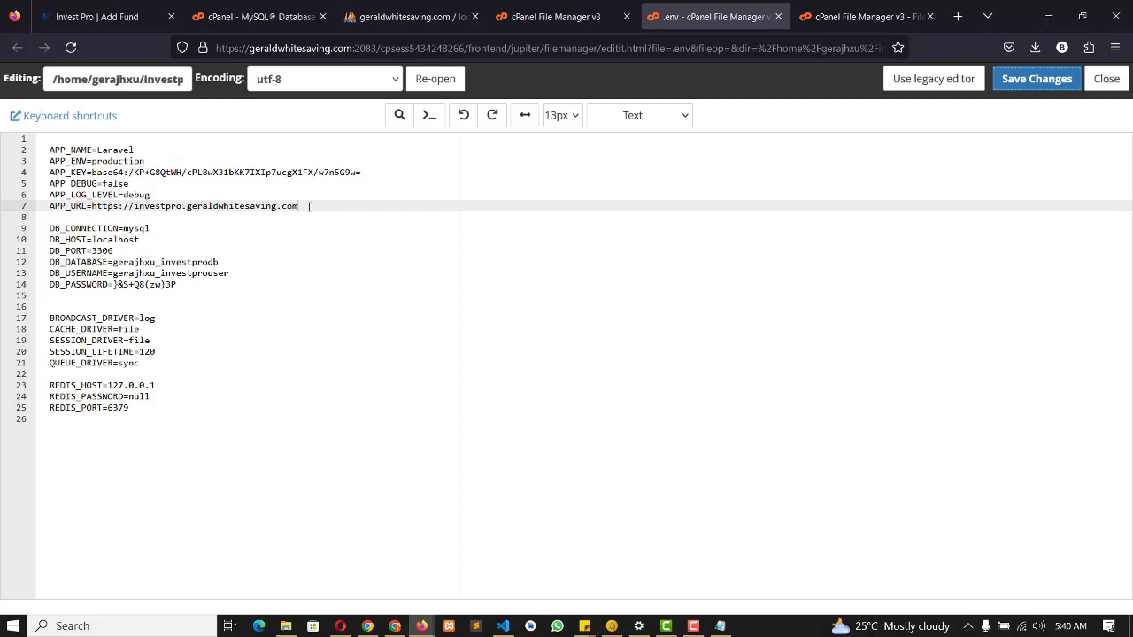
{"action": "left_click_drag", "start_coordinate": [309, 206], "coordinate": [92, 208]}
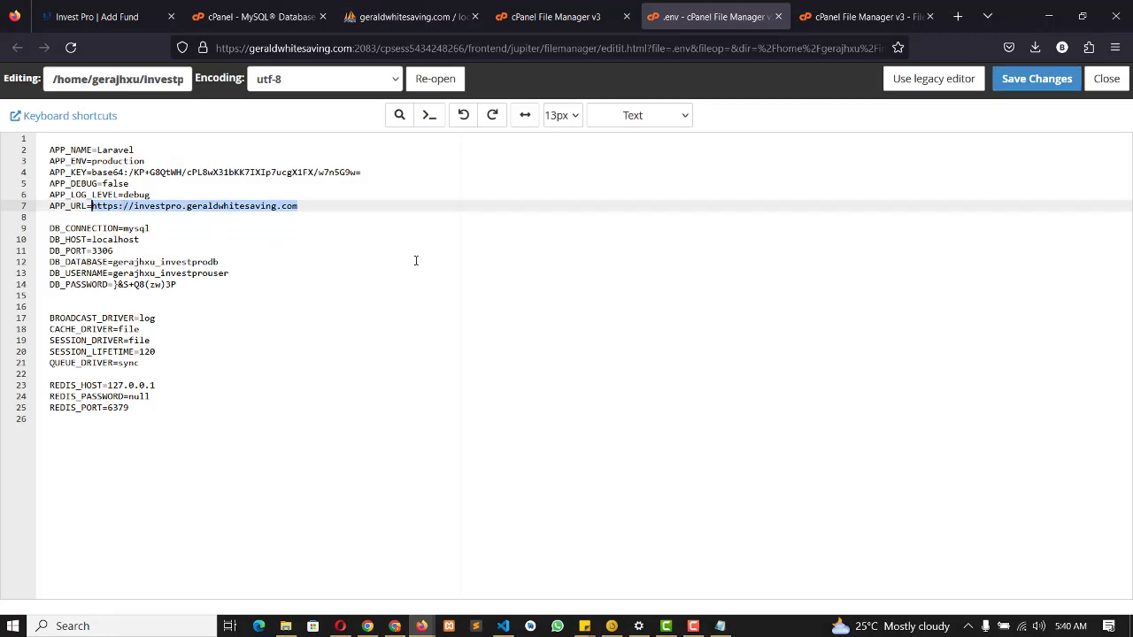
{"action": "key", "text": "ctrl+c"}
{"action": "left_click", "coordinate": [867, 16]}
{"action": "left_click", "coordinate": [854, 47]}
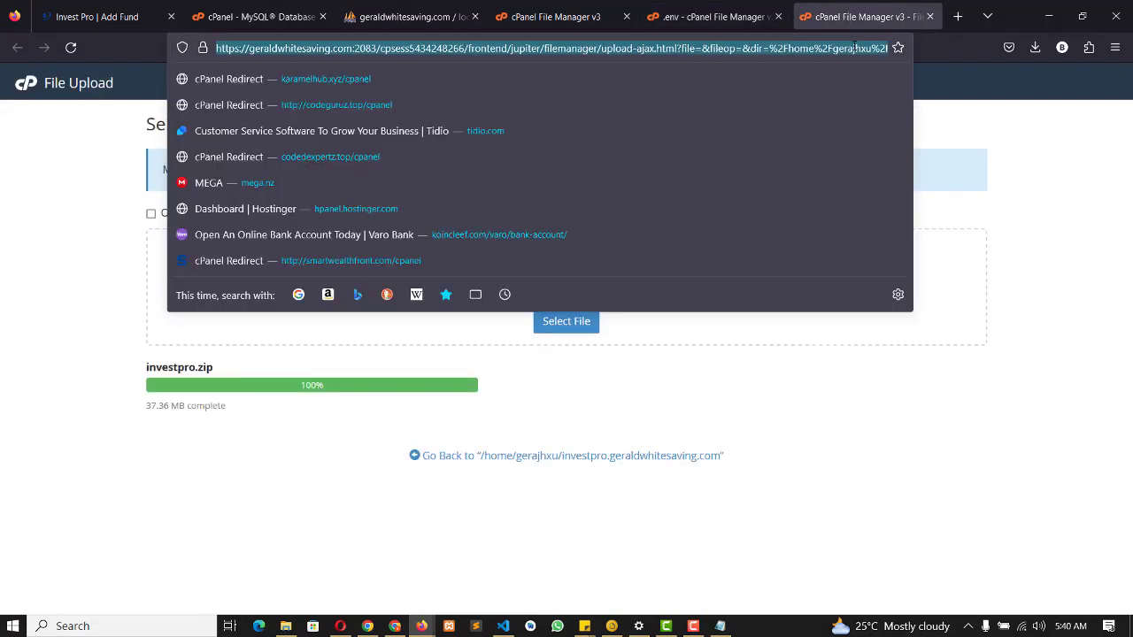
{"action": "key", "text": "ctrl+v"}
{"action": "key", "text": "Return"}
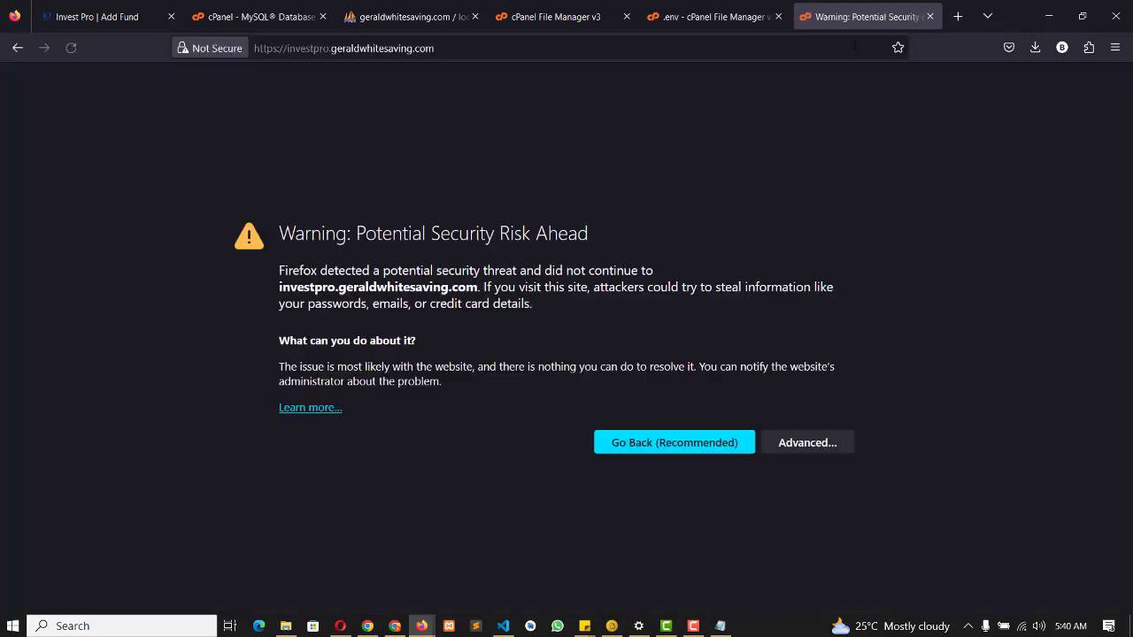
{"action": "scroll", "coordinate": [768, 387], "scroll_direction": "down", "scroll_amount": 3}
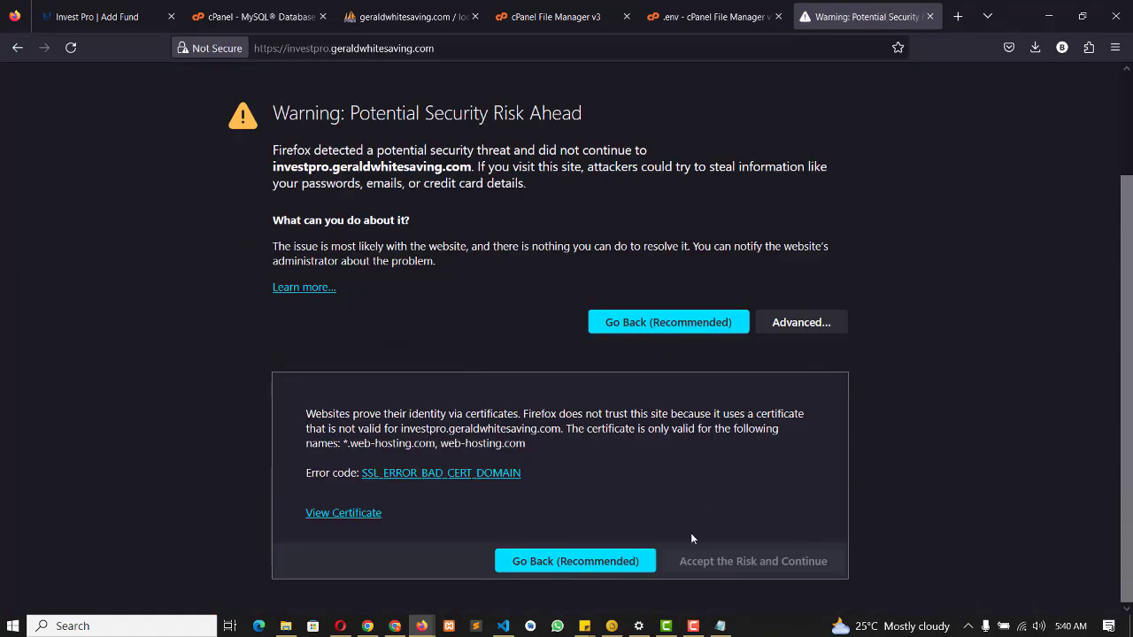
{"action": "left_click", "coordinate": [699, 563]}
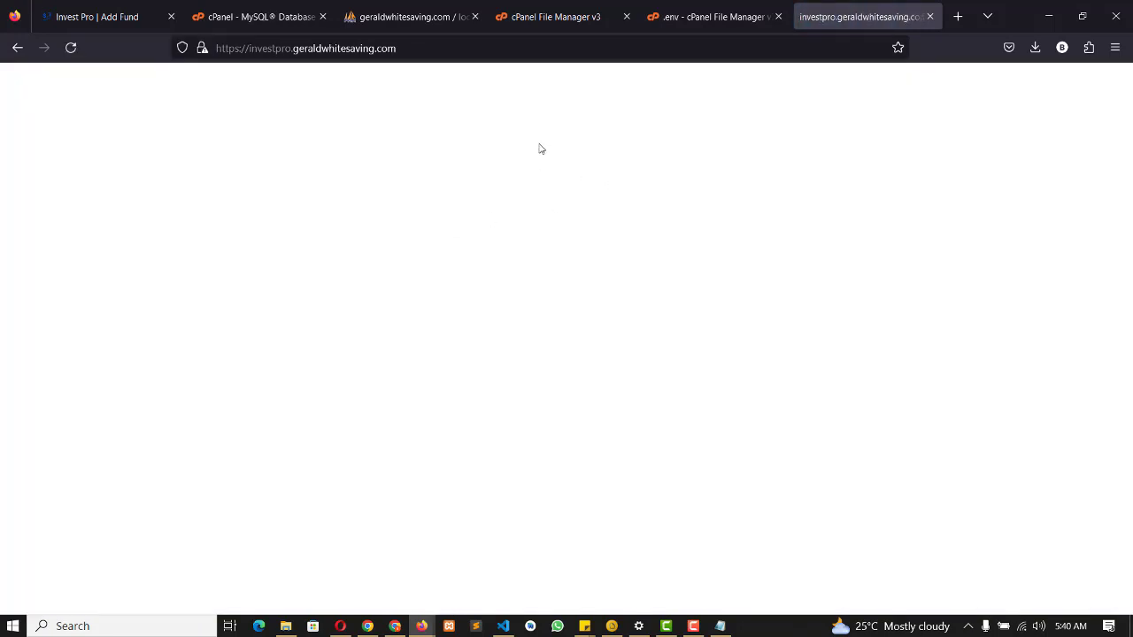
Save .env again and return to the investprodb table list in phpMyAdmin
{"action": "left_click", "coordinate": [689, 7]}
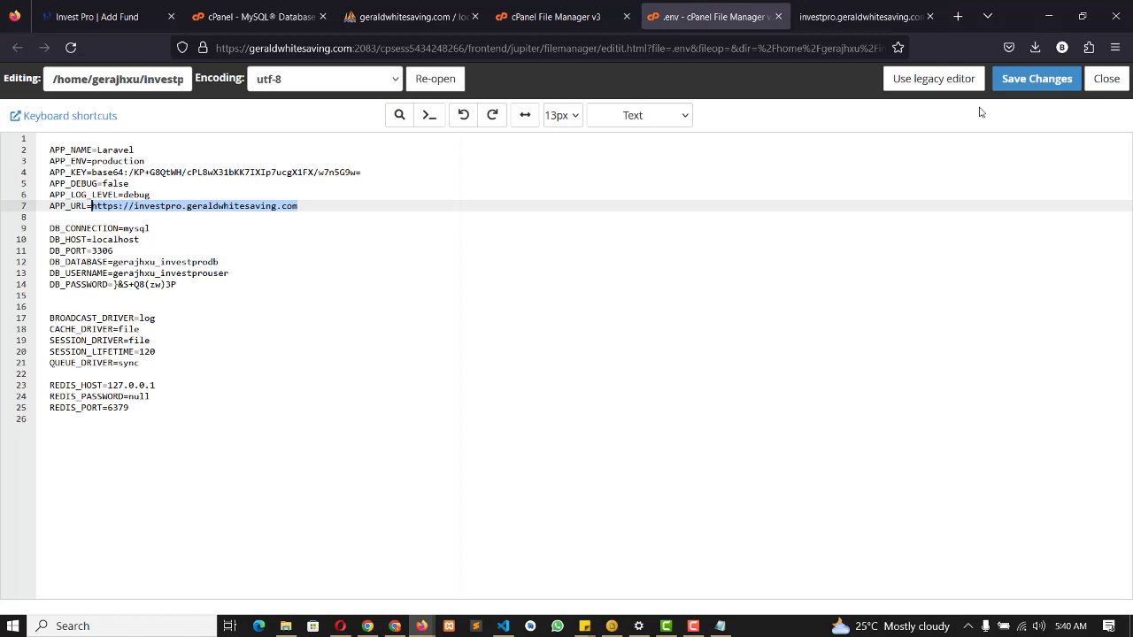
{"action": "left_click", "coordinate": [1032, 100]}
{"action": "left_click", "coordinate": [409, 14]}
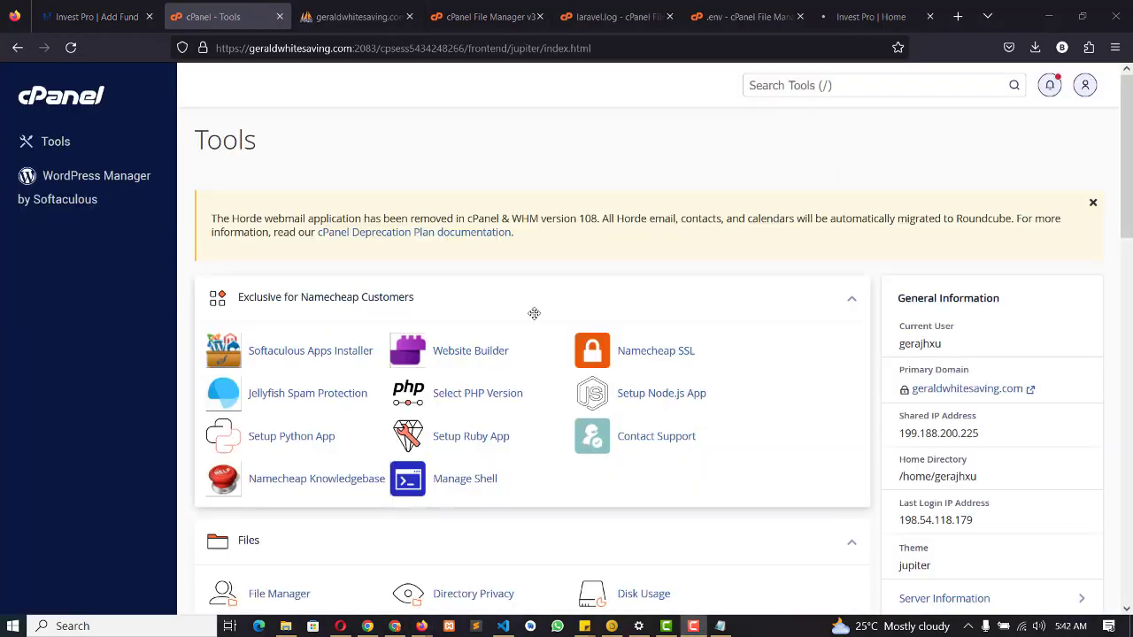
Find and open Select PHP Version through cPanel's tool search for 'php'
{"action": "scroll", "coordinate": [526, 297], "scroll_direction": "down", "scroll_amount": 2}
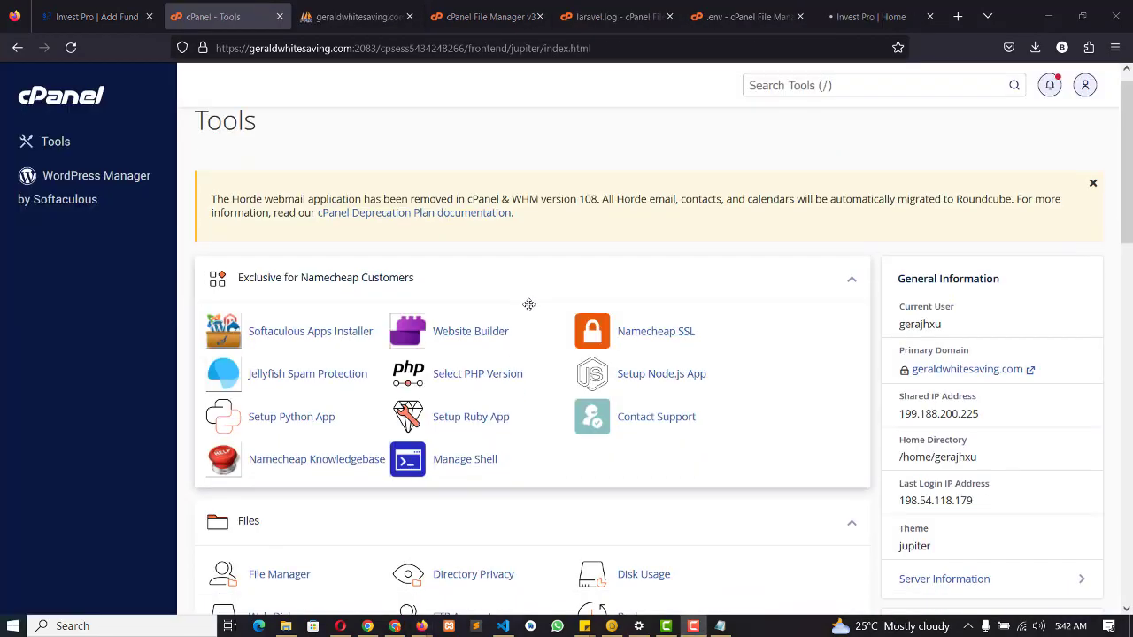
{"action": "scroll", "coordinate": [526, 296], "scroll_direction": "down", "scroll_amount": 10}
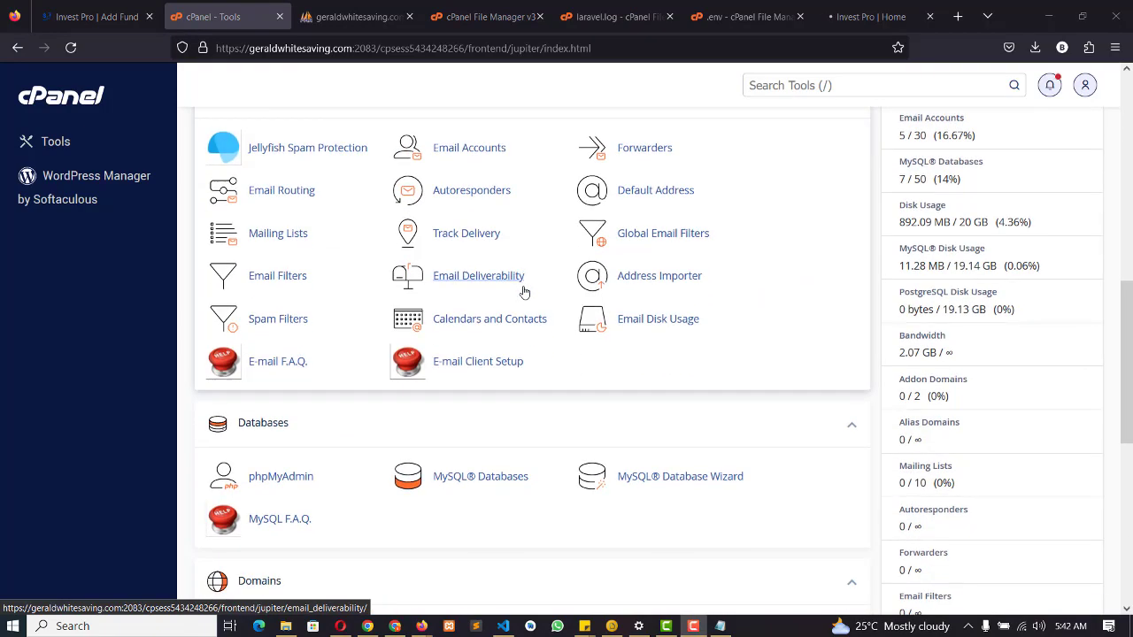
{"action": "scroll", "coordinate": [522, 293], "scroll_direction": "up", "scroll_amount": 12}
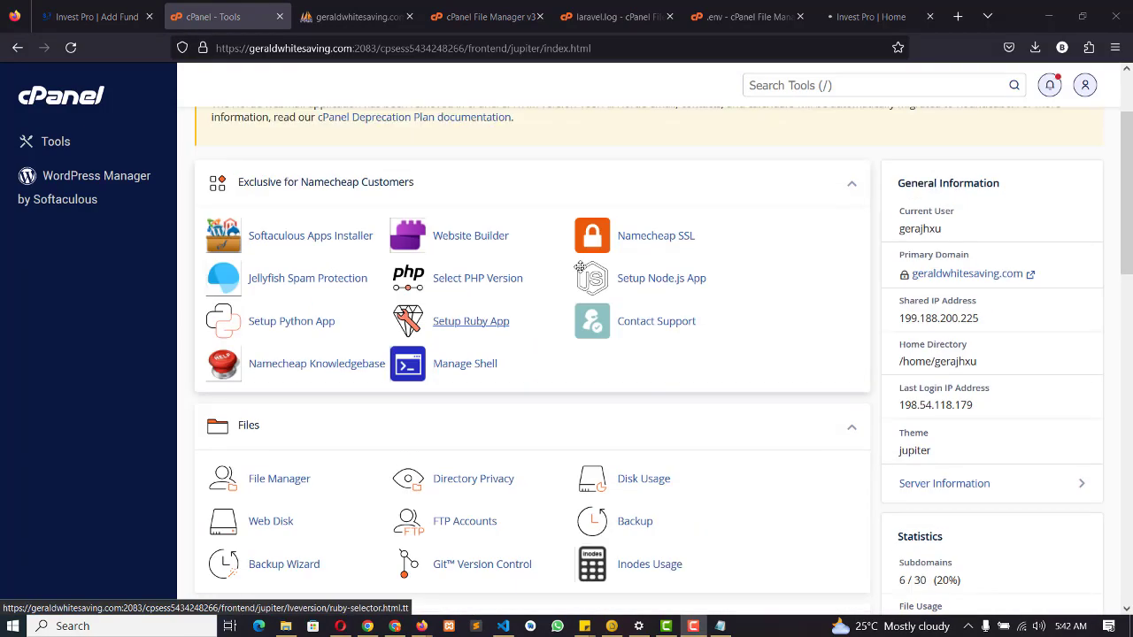
{"action": "scroll", "coordinate": [385, 236], "scroll_direction": "down", "scroll_amount": 5}
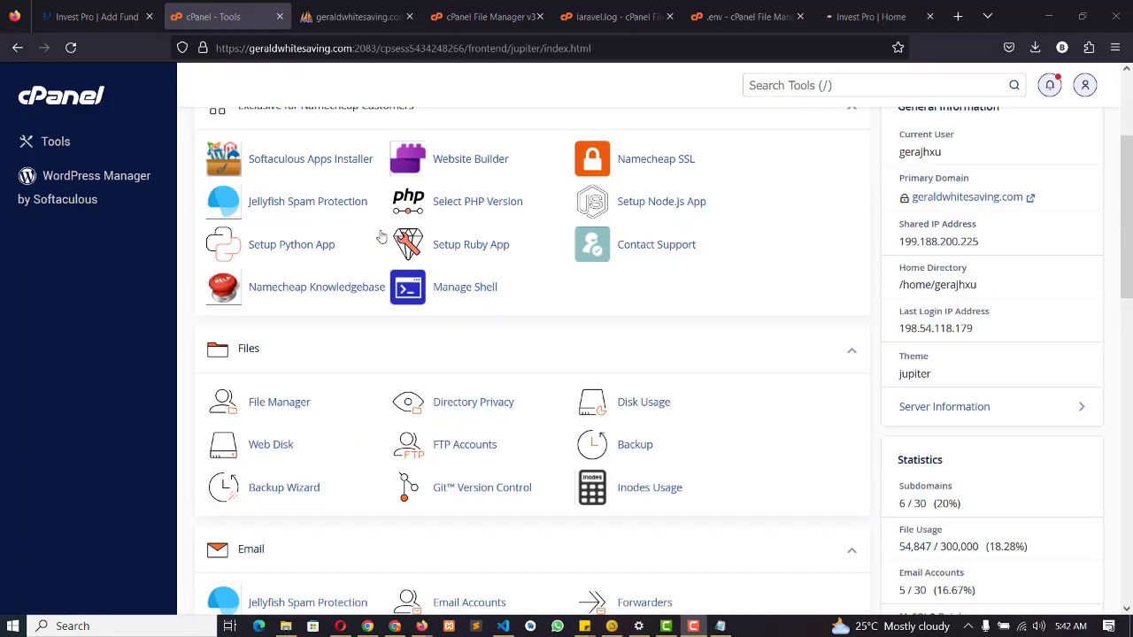
{"action": "left_click", "coordinate": [804, 86]}
{"action": "type", "text": "php"}
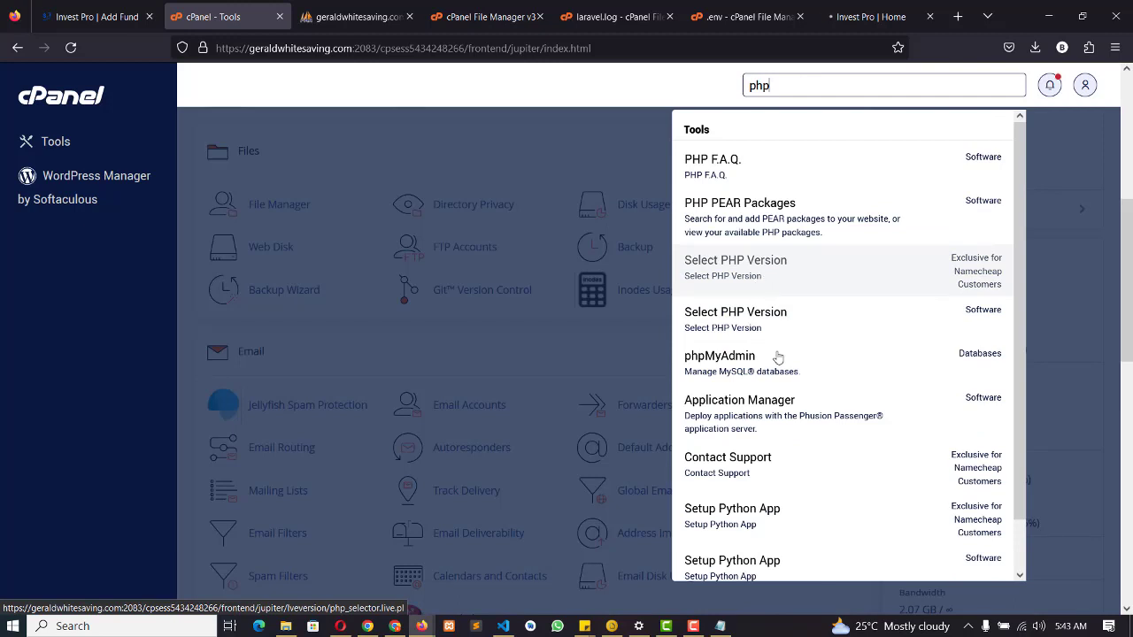
{"action": "left_click", "coordinate": [777, 285]}
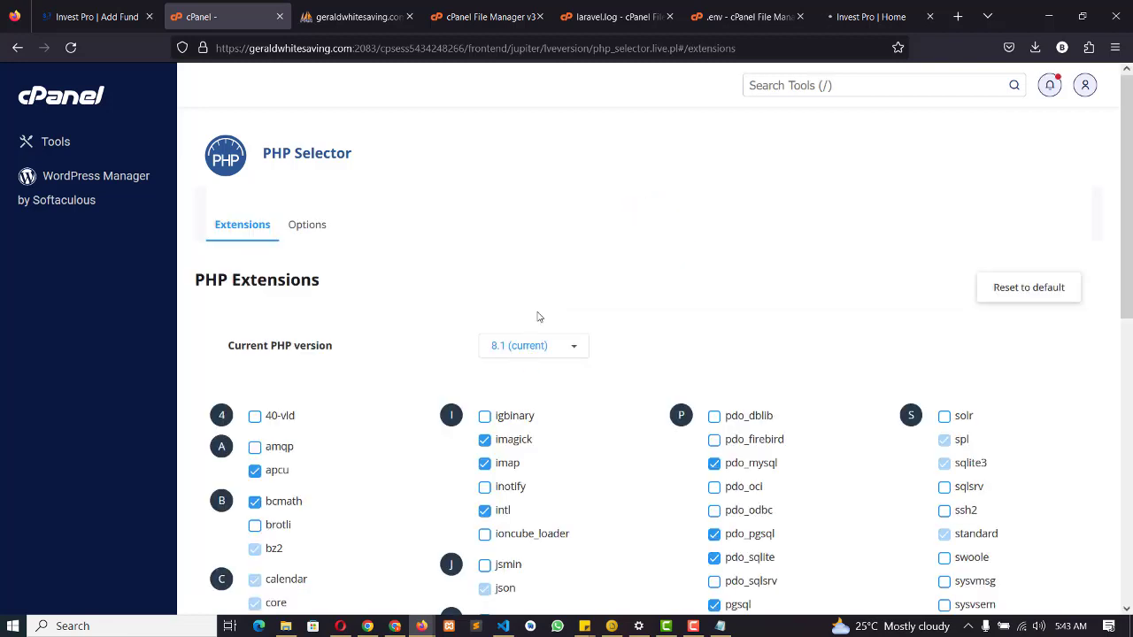
Choose PHP 7.4 instead of 8.1 as the current version and apply it
{"action": "scroll", "coordinate": [538, 317], "scroll_direction": "down", "scroll_amount": 1}
{"action": "left_click", "coordinate": [534, 279]}
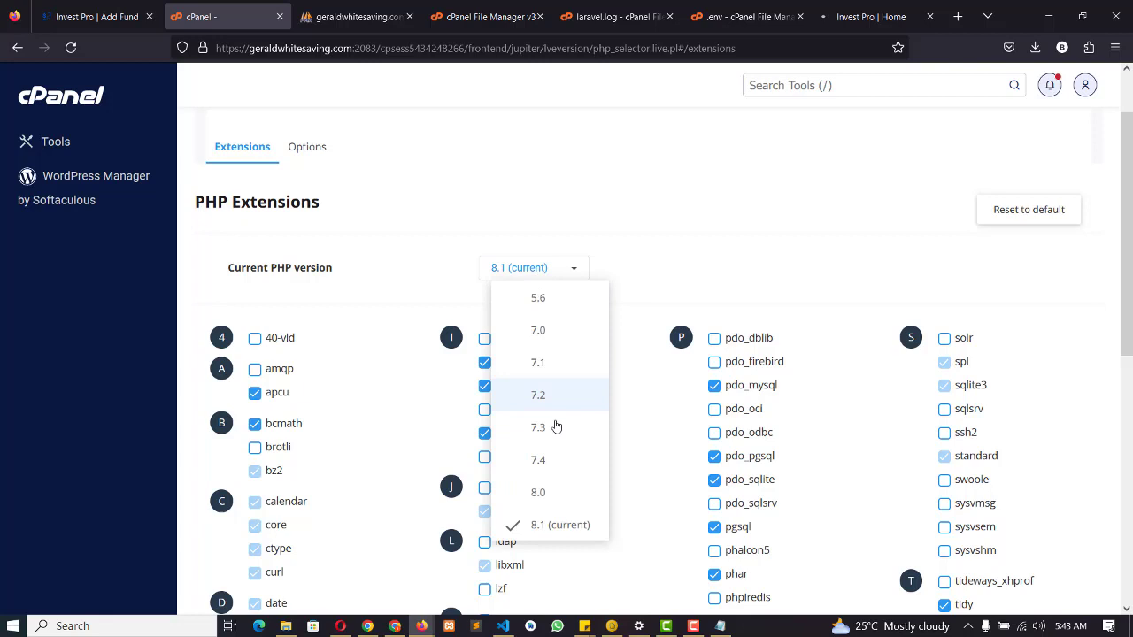
{"action": "left_click", "coordinate": [548, 469]}
{"action": "left_click", "coordinate": [580, 276]}
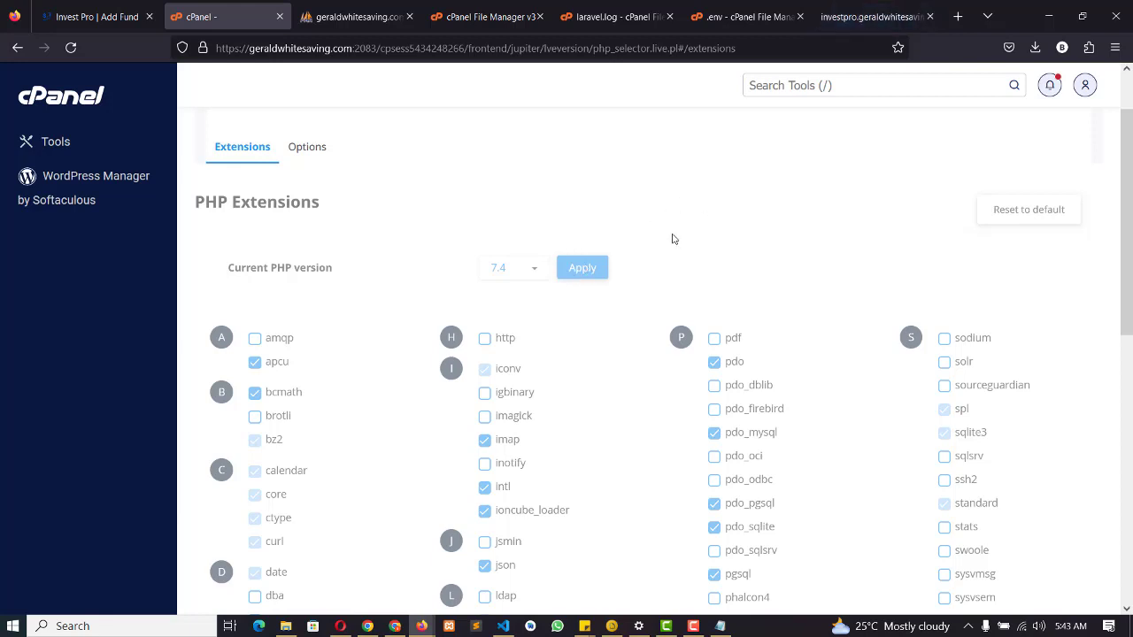
Reload investpro.geraldwhitesaving.com and scroll through the Mega Package and Instant Withdraw sections
{"action": "left_click", "coordinate": [859, 16]}
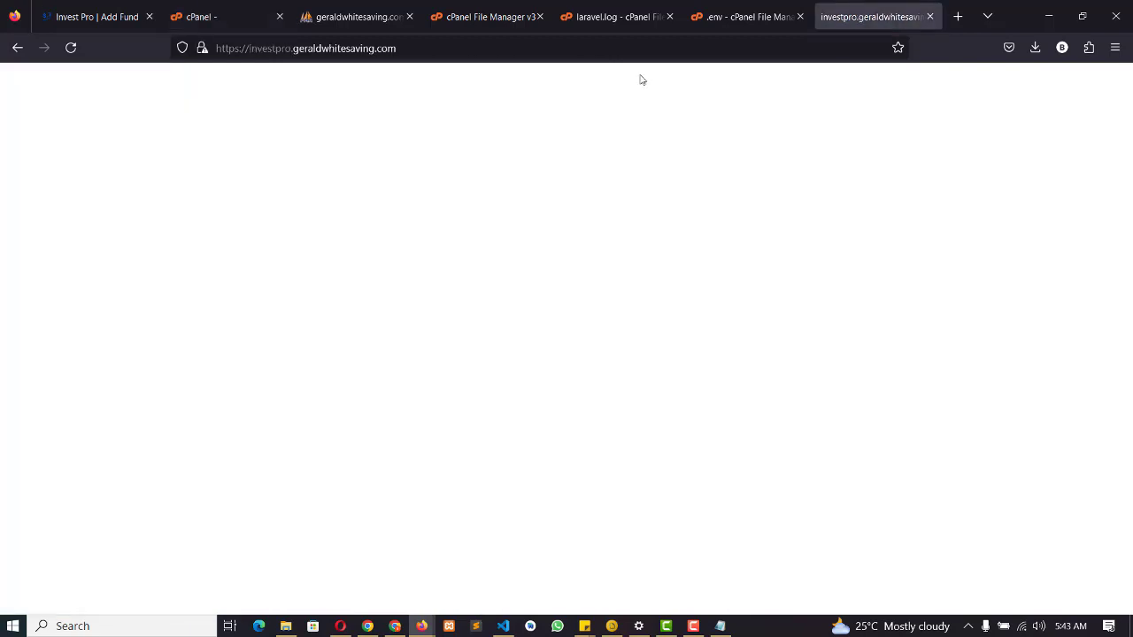
{"action": "left_click", "coordinate": [622, 52]}
{"action": "key", "text": "Return"}
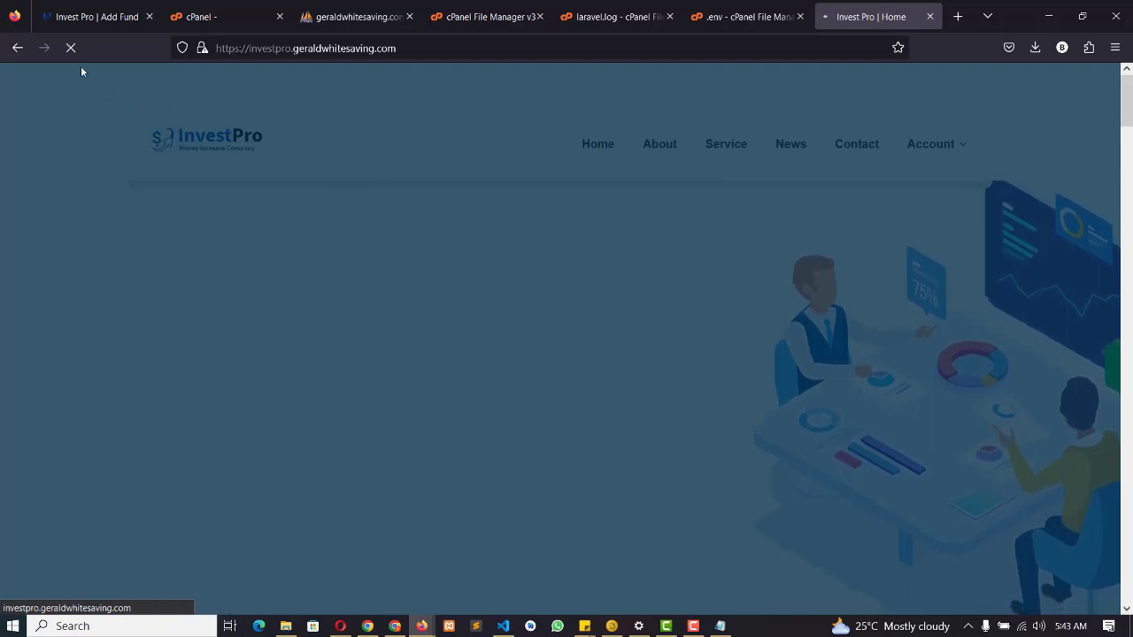
{"action": "key", "text": "F5"}
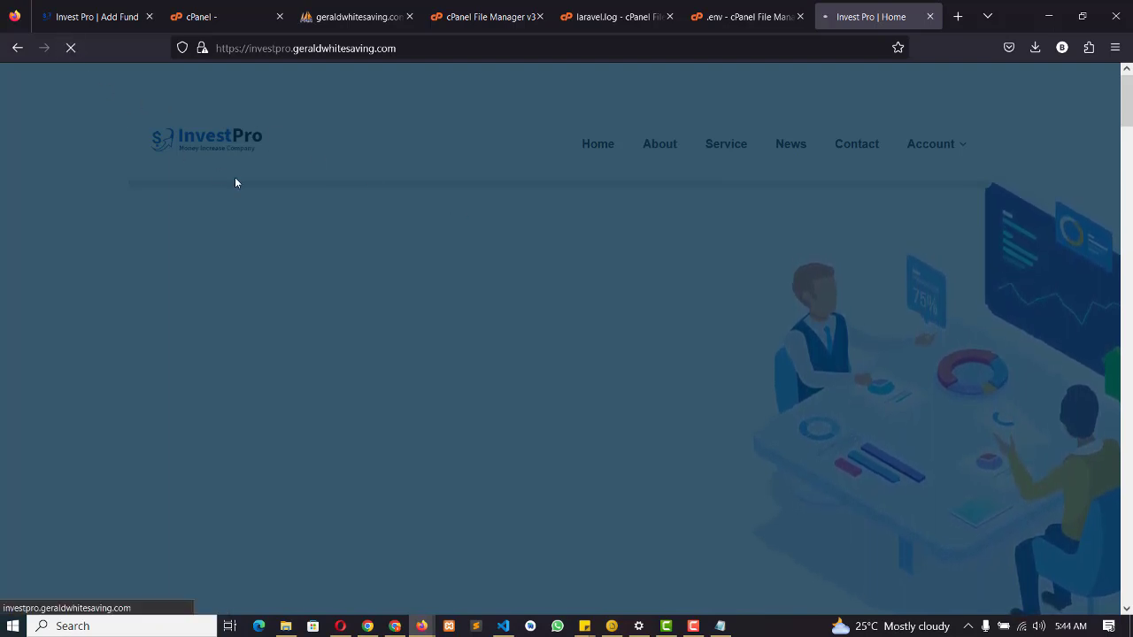
{"action": "scroll", "coordinate": [243, 187], "scroll_direction": "down", "scroll_amount": 10}
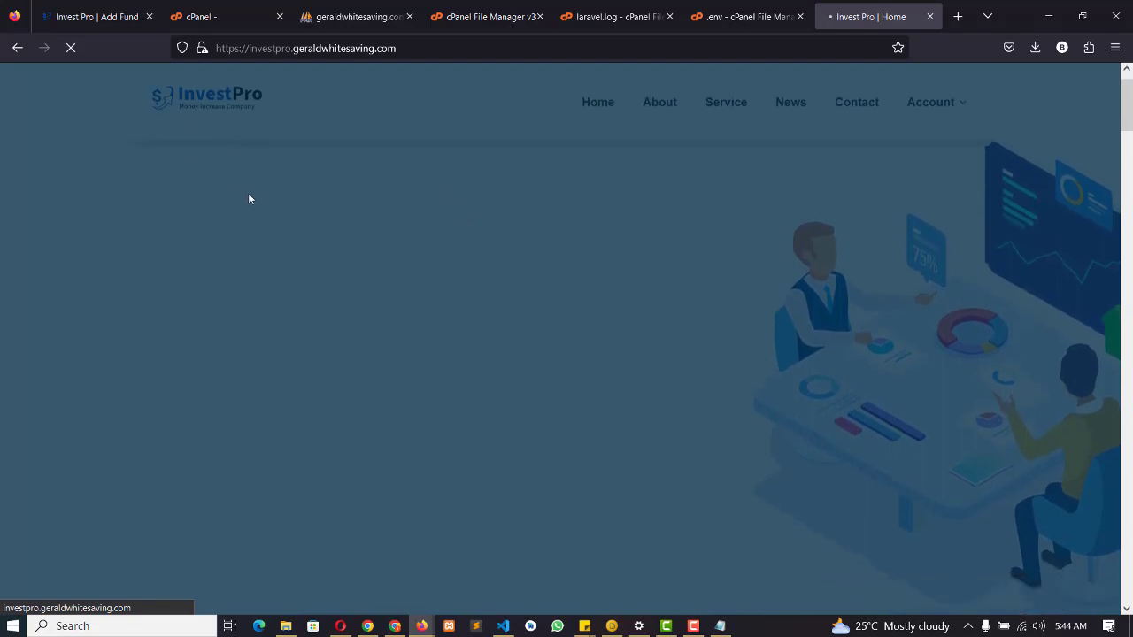
{"action": "scroll", "coordinate": [255, 189], "scroll_direction": "down", "scroll_amount": 15}
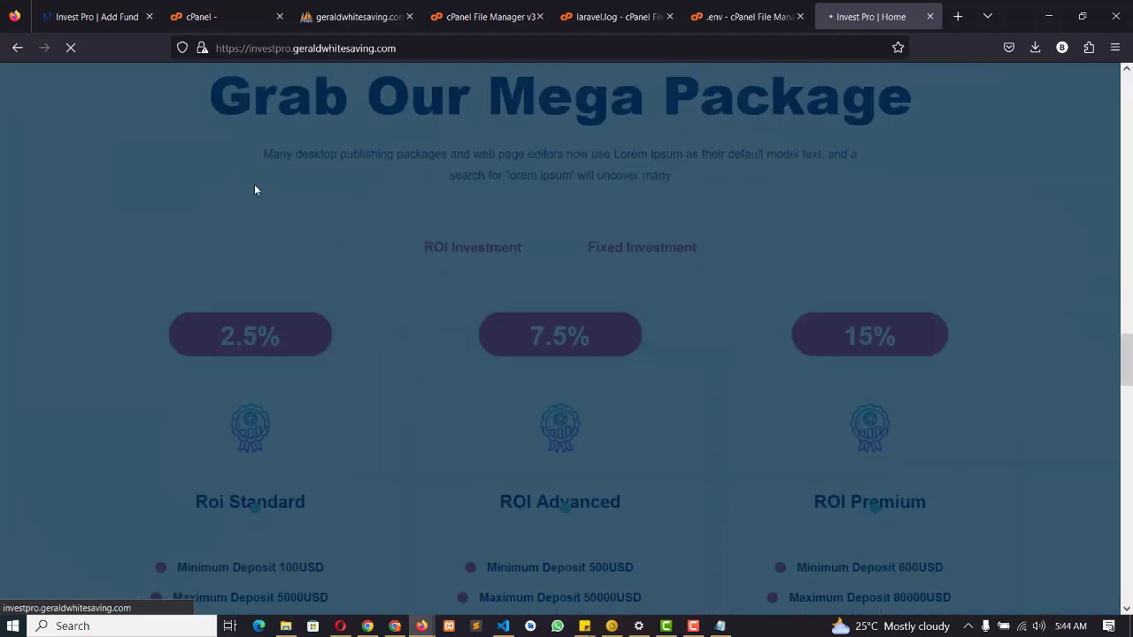
{"action": "scroll", "coordinate": [262, 190], "scroll_direction": "up", "scroll_amount": 10}
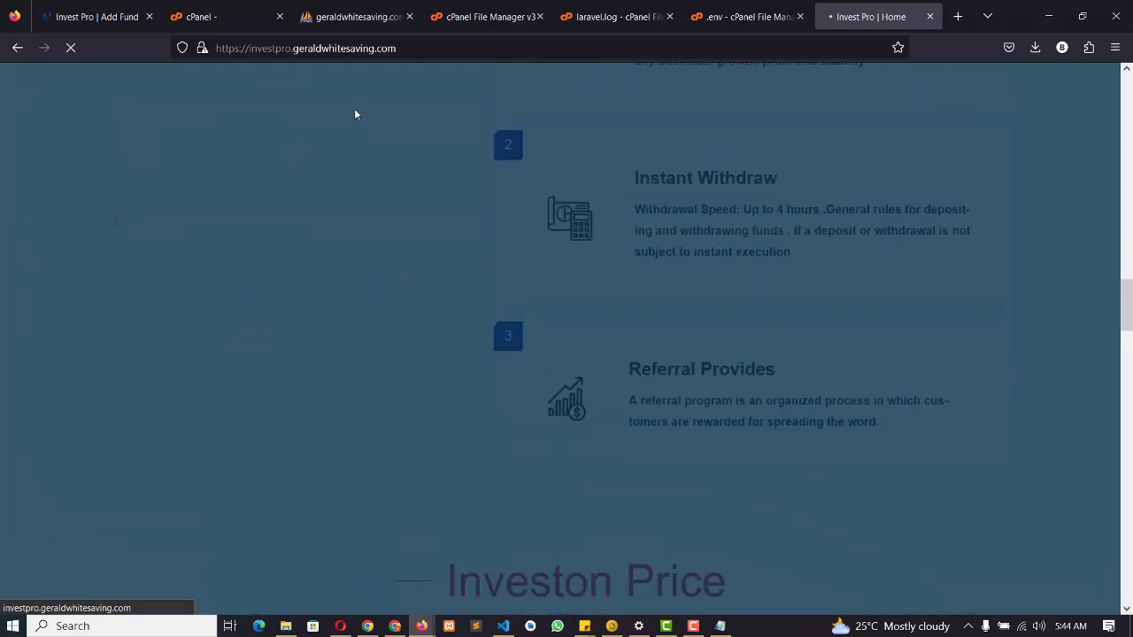
{"action": "left_click", "coordinate": [410, 49]}
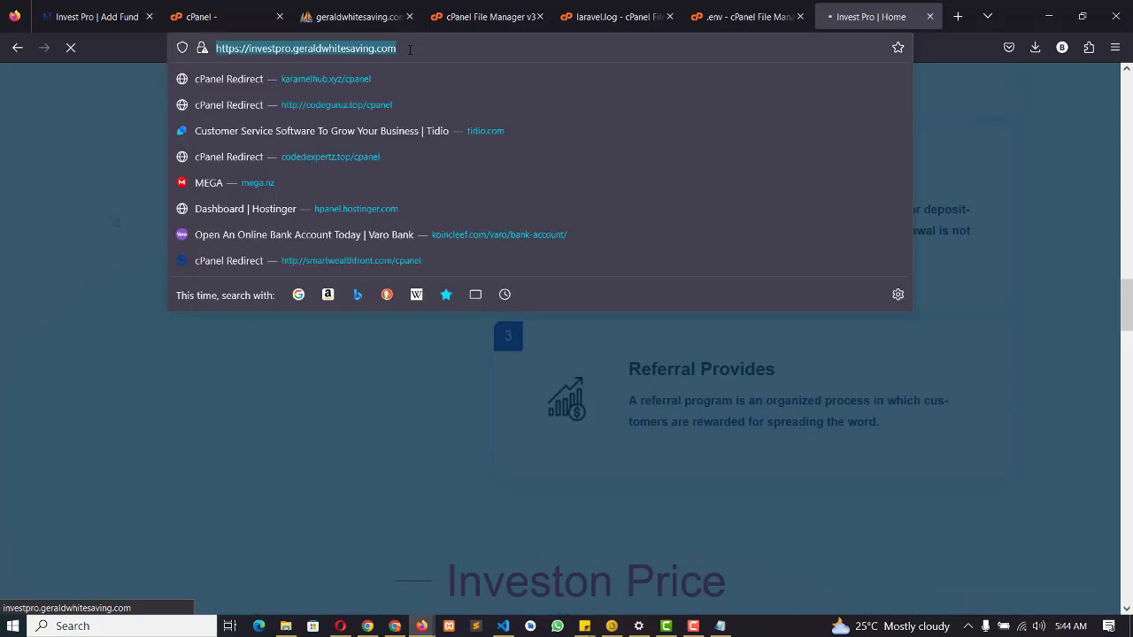
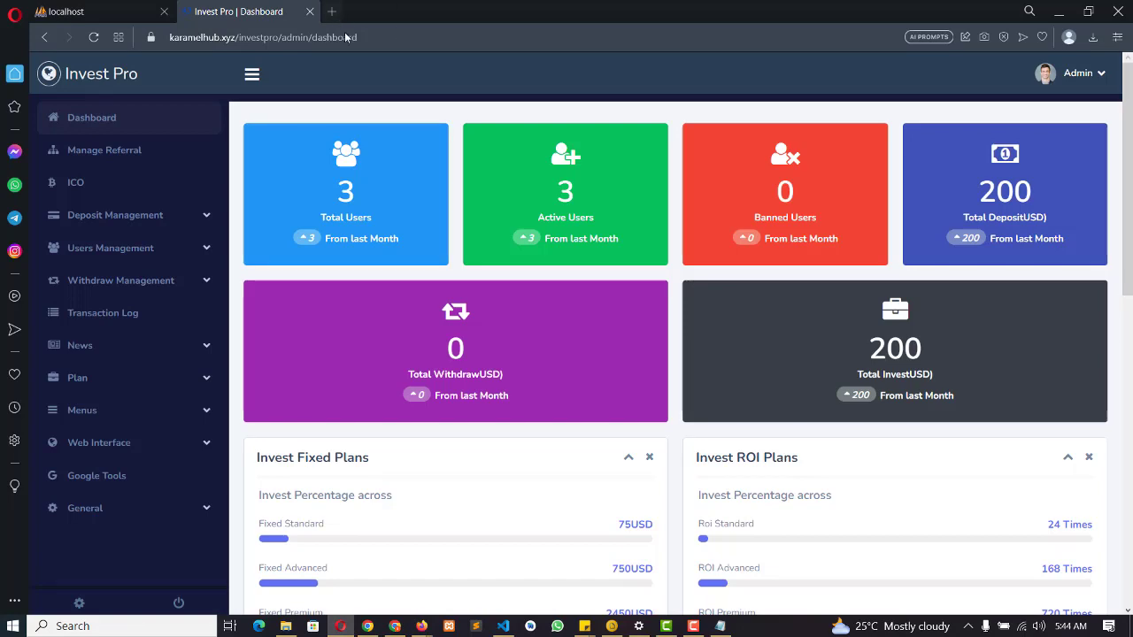
Paste the investpro subdomain URL into a new tab and log out of the old InvestPro admin dashboard
{"action": "key", "text": "ctrl+t"}
{"action": "type", "text": "https://investpro.geraldwhitesaving.com/"}
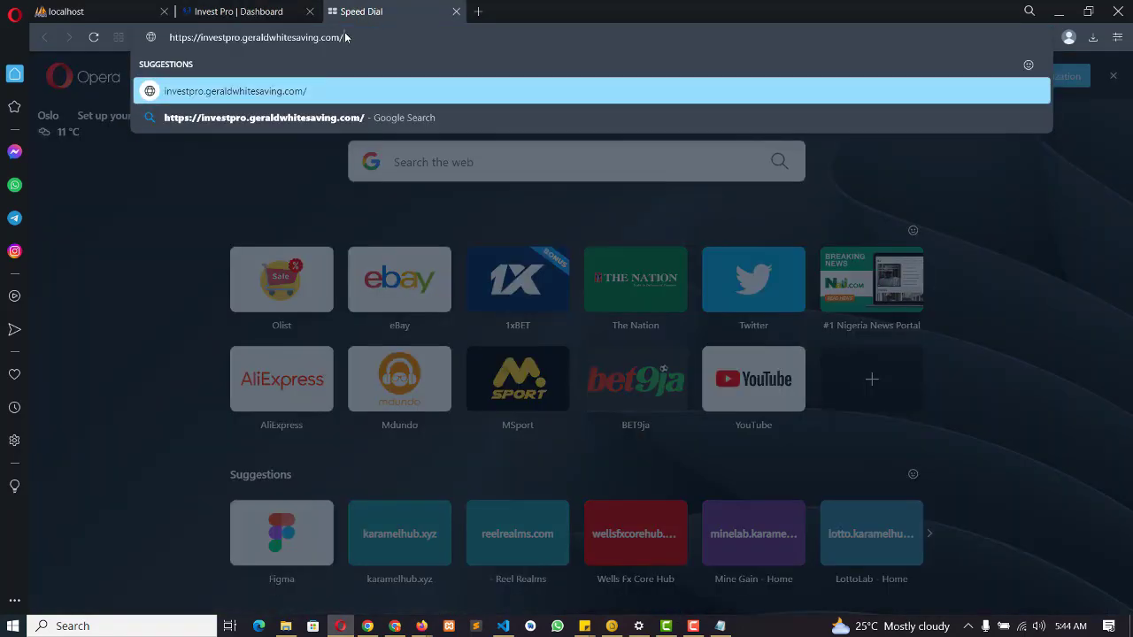
{"action": "left_click", "coordinate": [239, 12]}
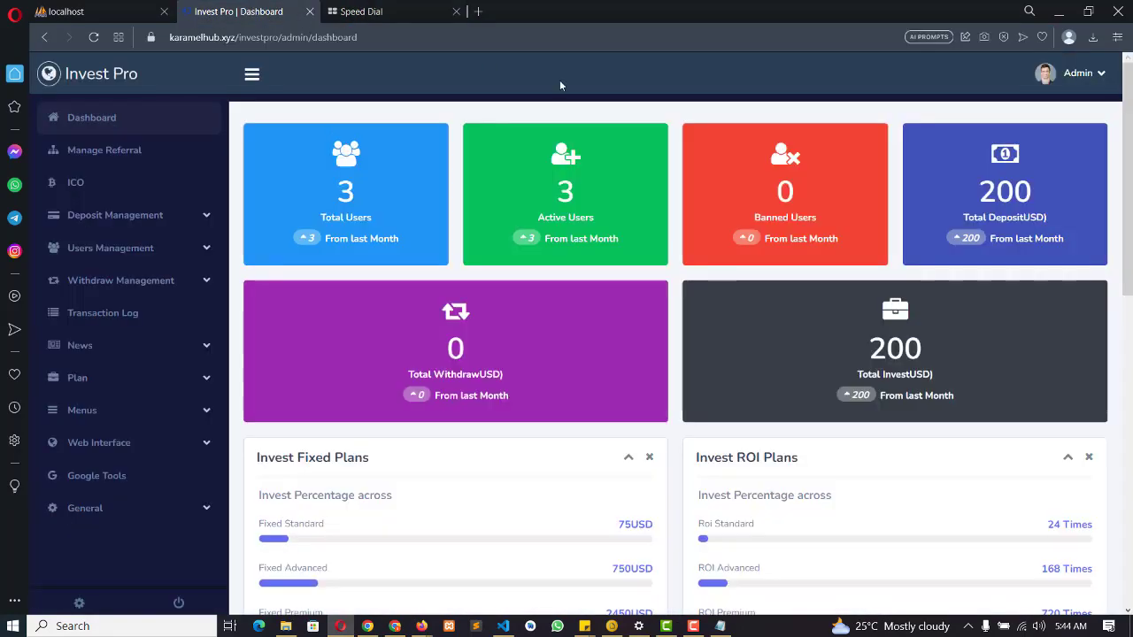
{"action": "left_click", "coordinate": [1078, 75]}
{"action": "left_click", "coordinate": [992, 144]}
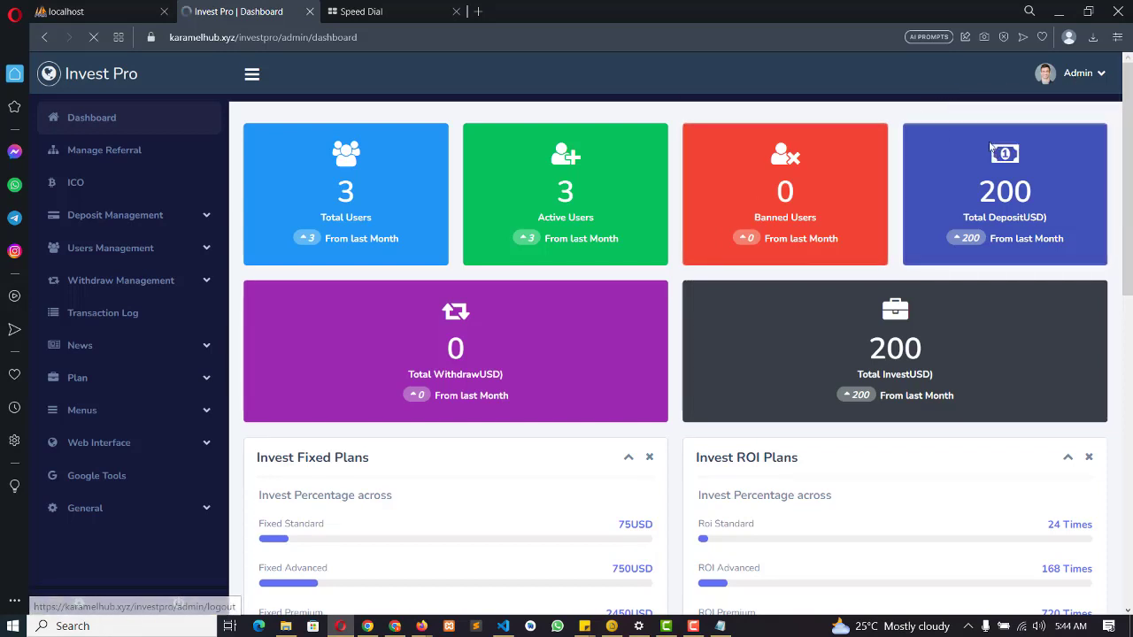
Load the subdomain's /admin page past the certificate warning to reach Admin Login
{"action": "left_click", "coordinate": [395, 12]}
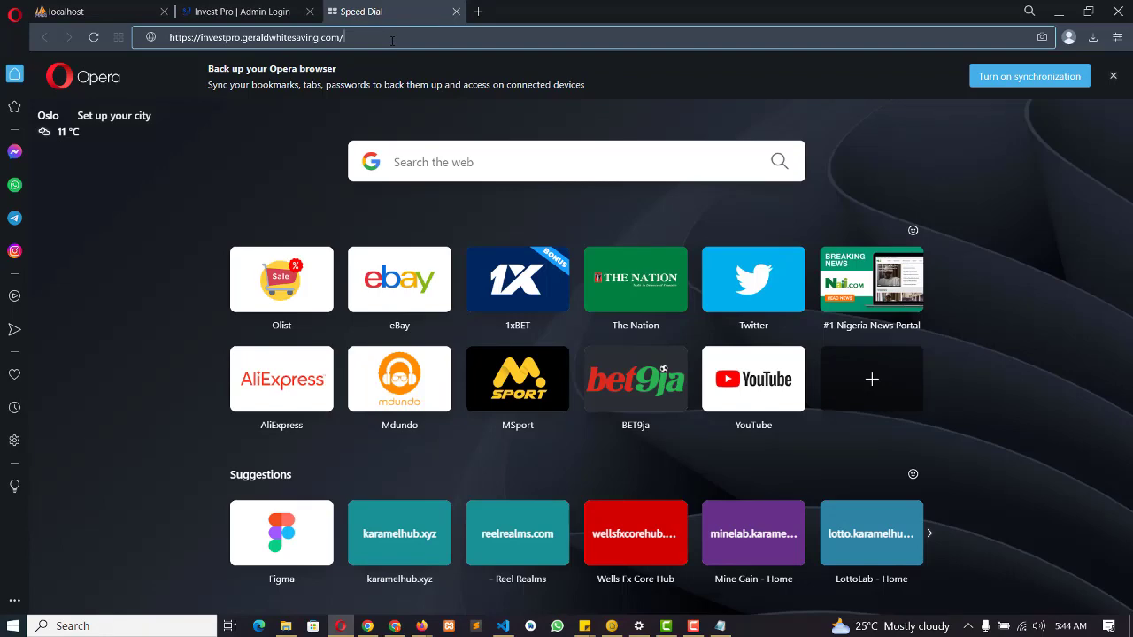
{"action": "type", "text": "admin"}
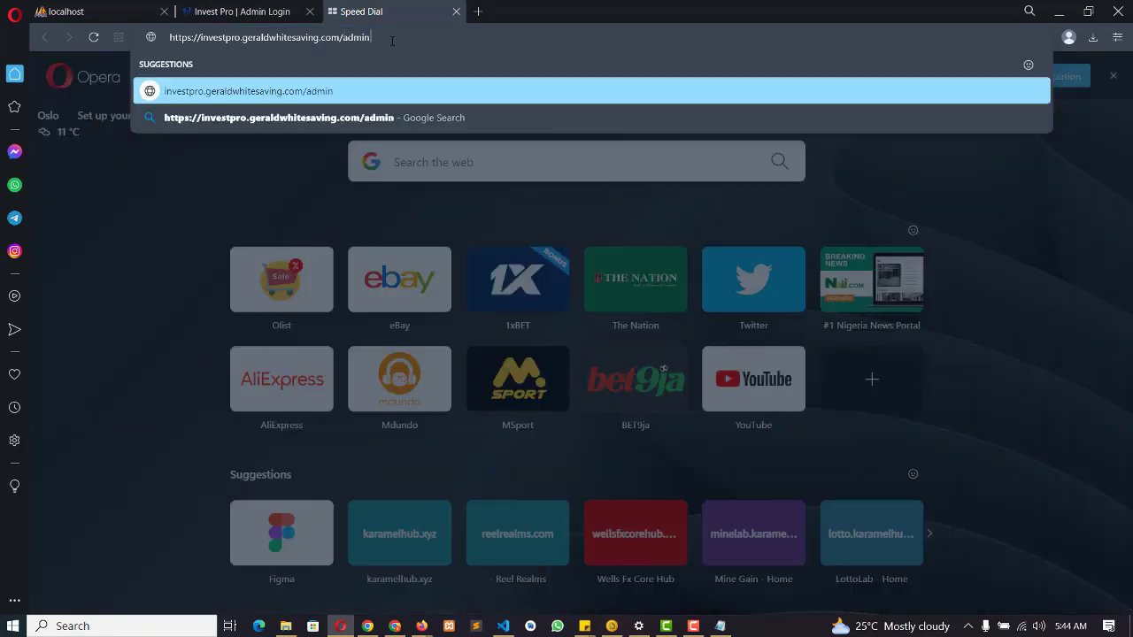
{"action": "key", "text": "Return"}
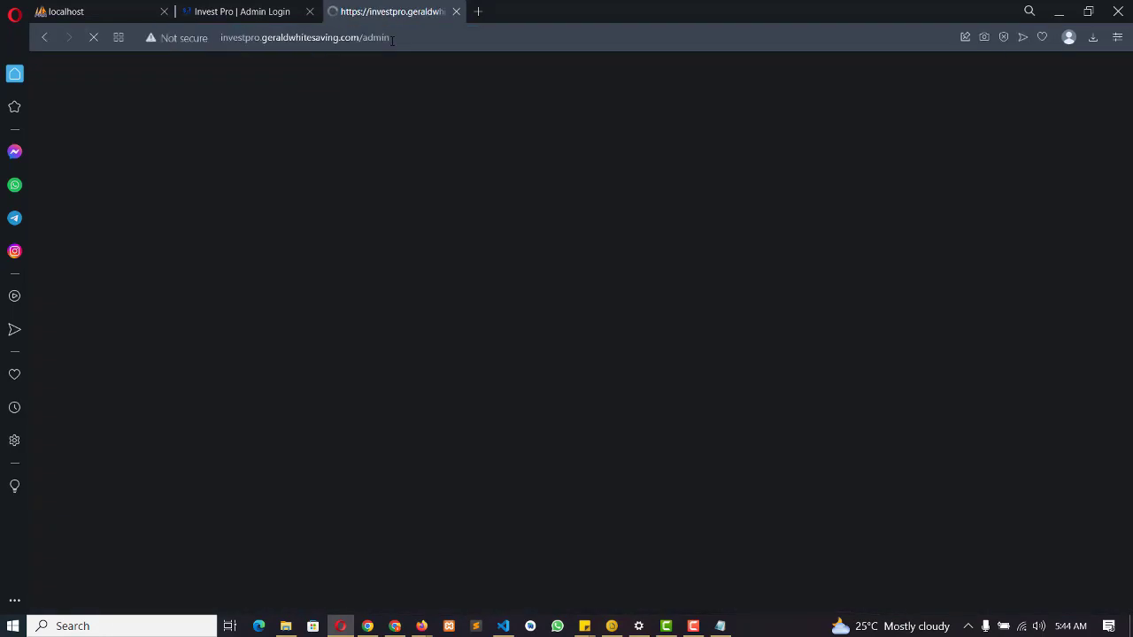
{"action": "left_click", "coordinate": [518, 437]}
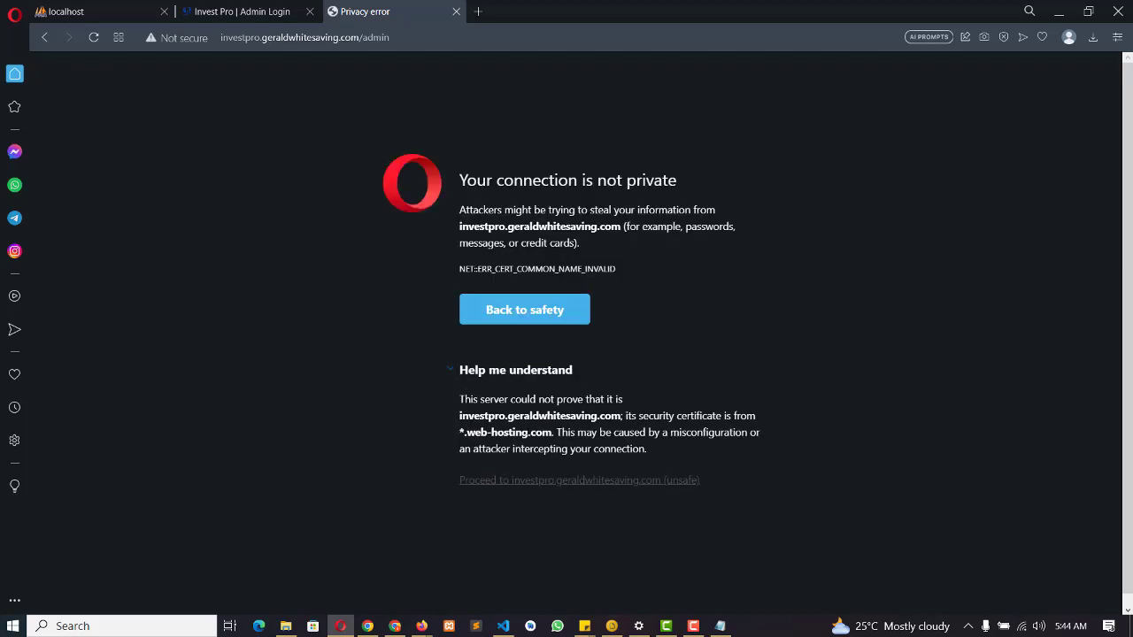
{"action": "left_click", "coordinate": [568, 482]}
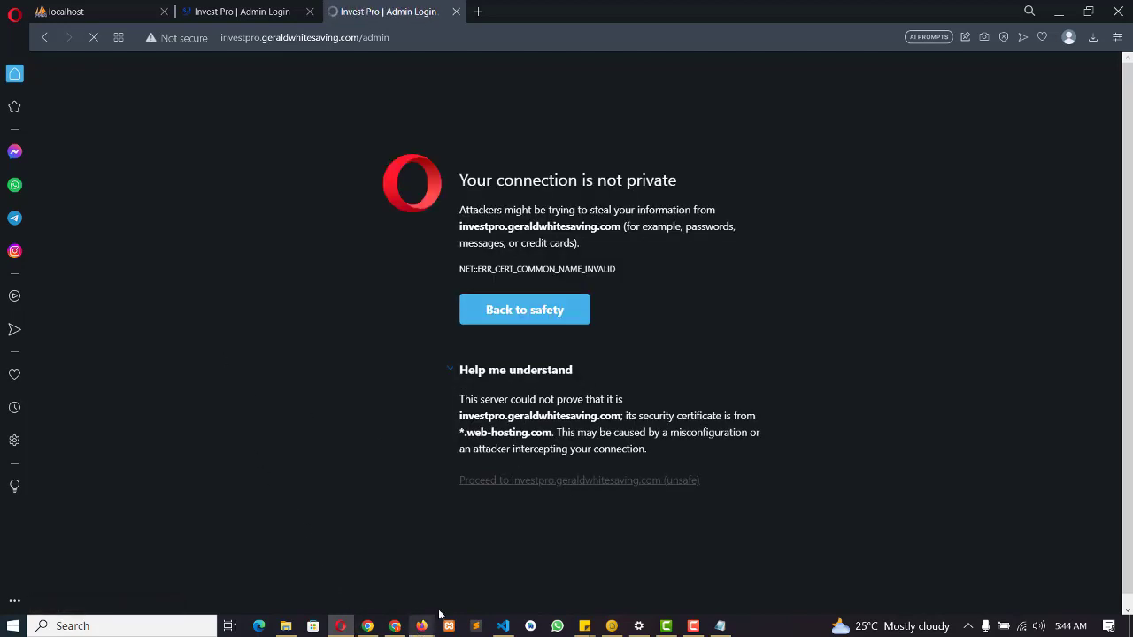
{"action": "mouse_move", "coordinate": [423, 620]}
{"action": "left_click", "coordinate": [493, 575]}
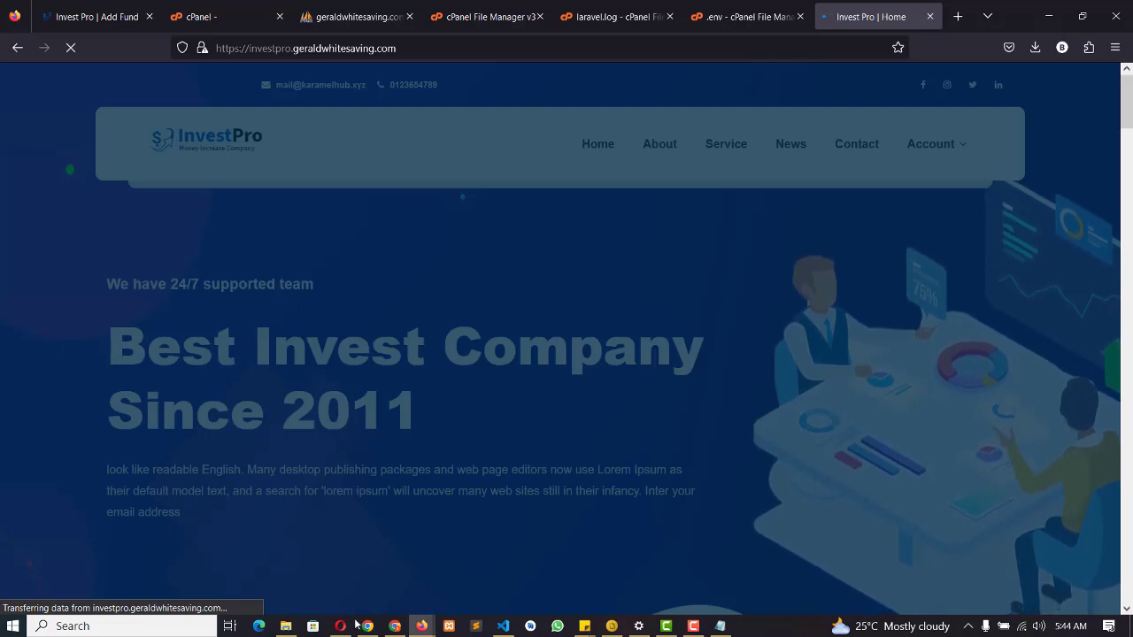
{"action": "key", "text": "alt+Tab"}
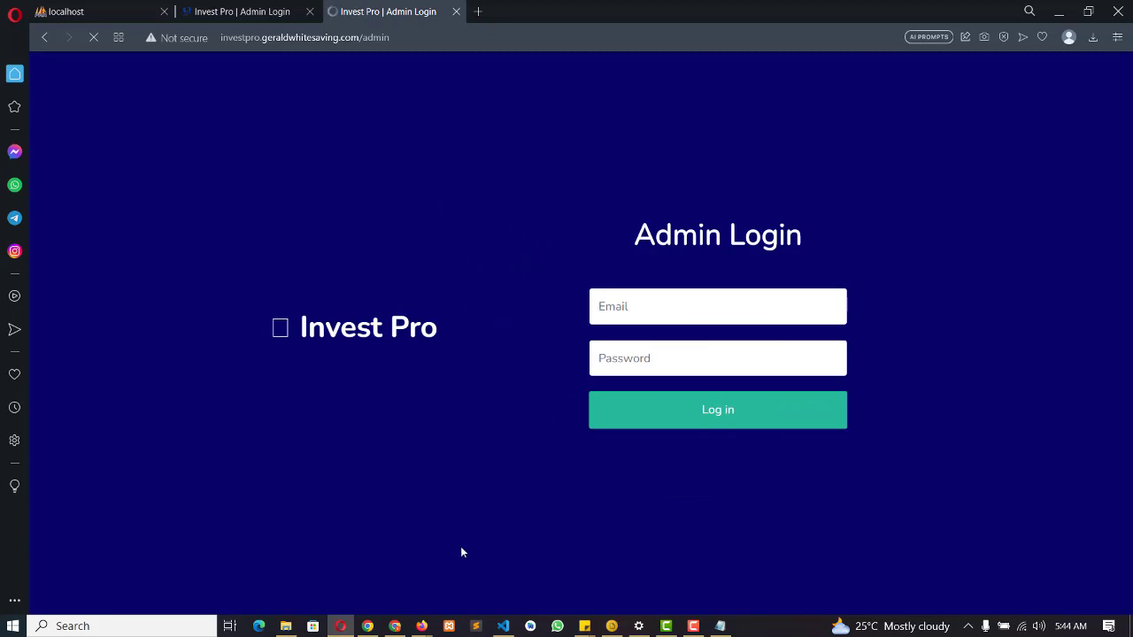
In Firefox's phpMyAdmin tab, open the admins table of gerajhxu_investprodb
{"action": "mouse_move", "coordinate": [422, 625]}
{"action": "left_click", "coordinate": [486, 598]}
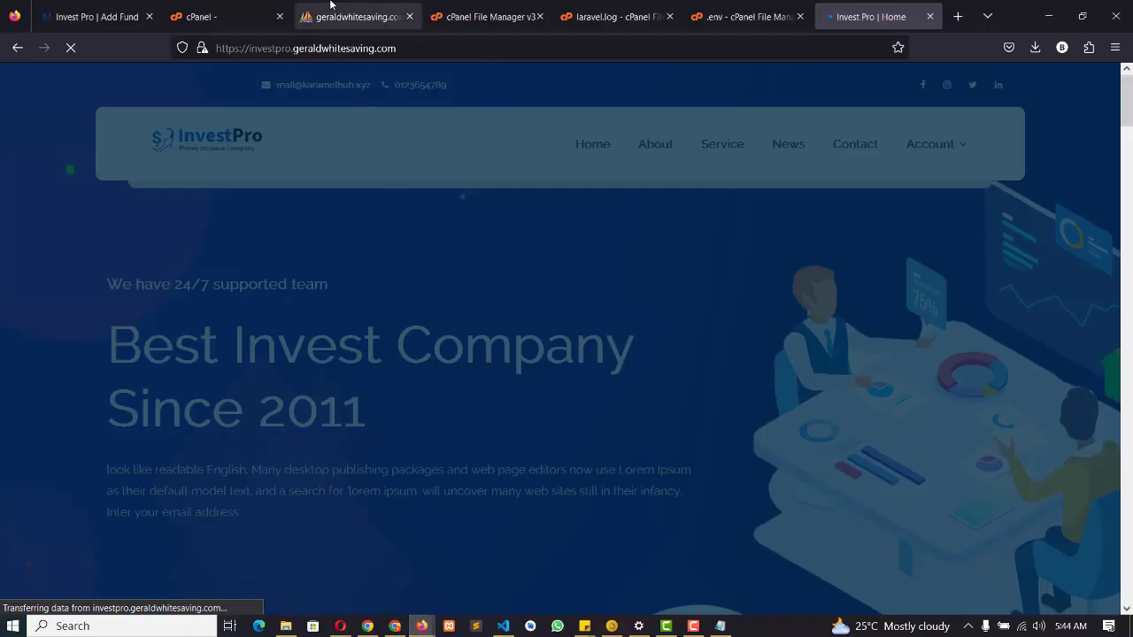
{"action": "left_click", "coordinate": [354, 16]}
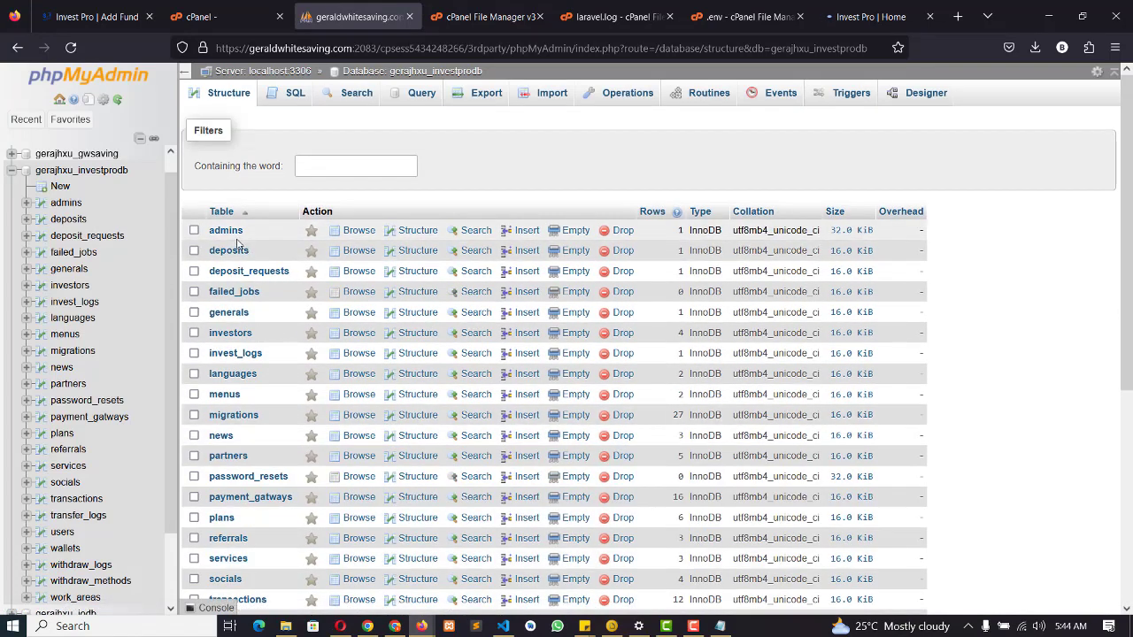
{"action": "left_click", "coordinate": [225, 230]}
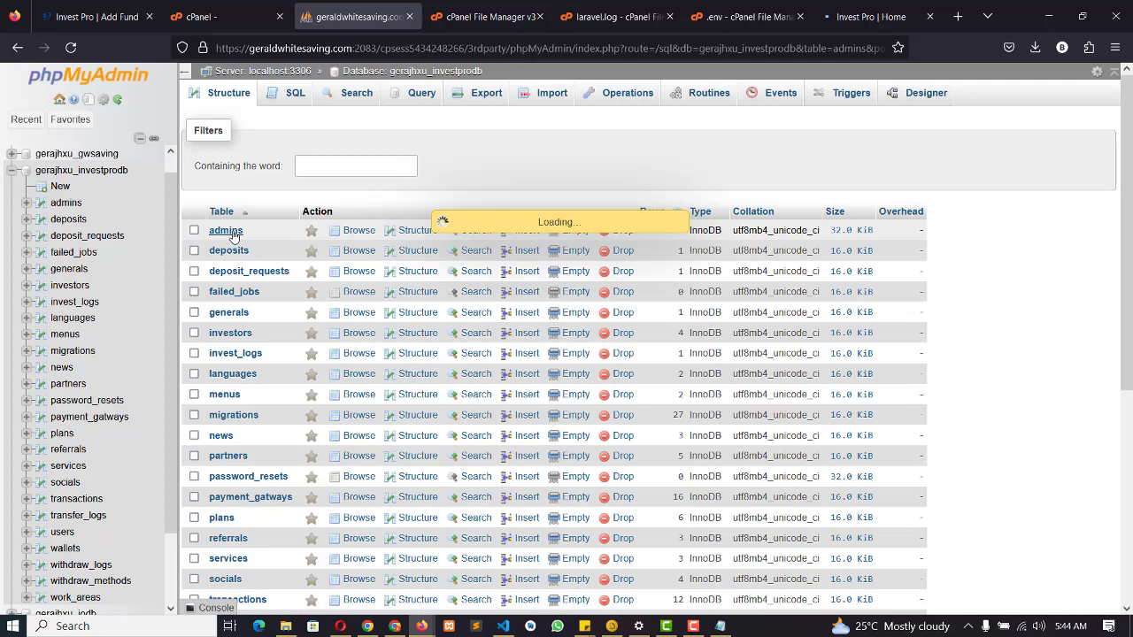
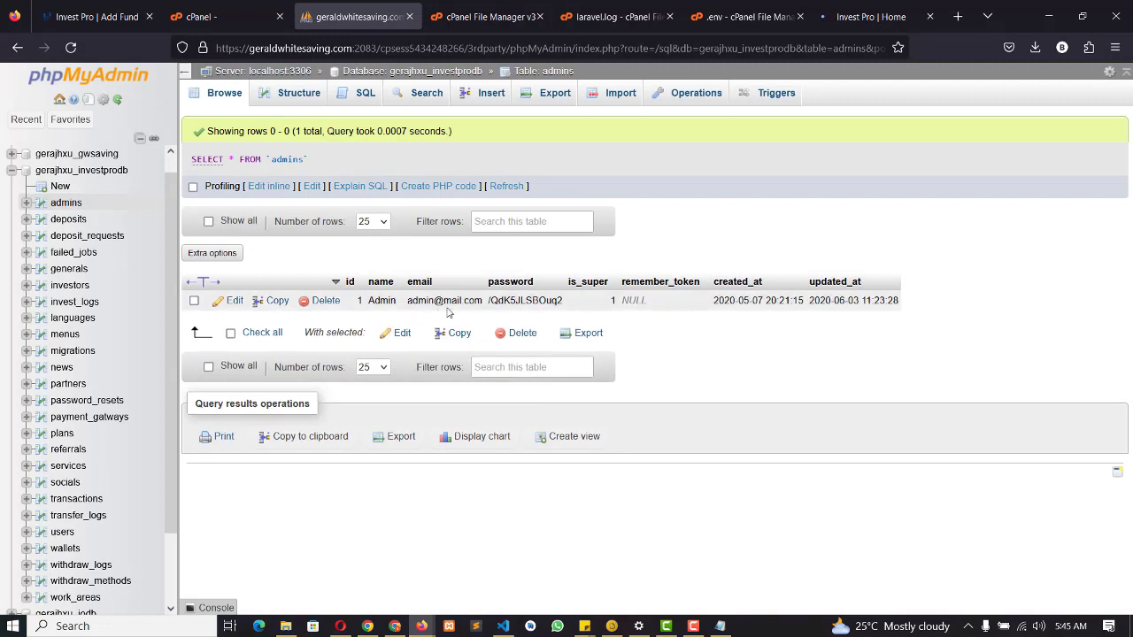
Open the lone Admin record of the admins table in the row edit form and select its password value
{"action": "left_click", "coordinate": [237, 302]}
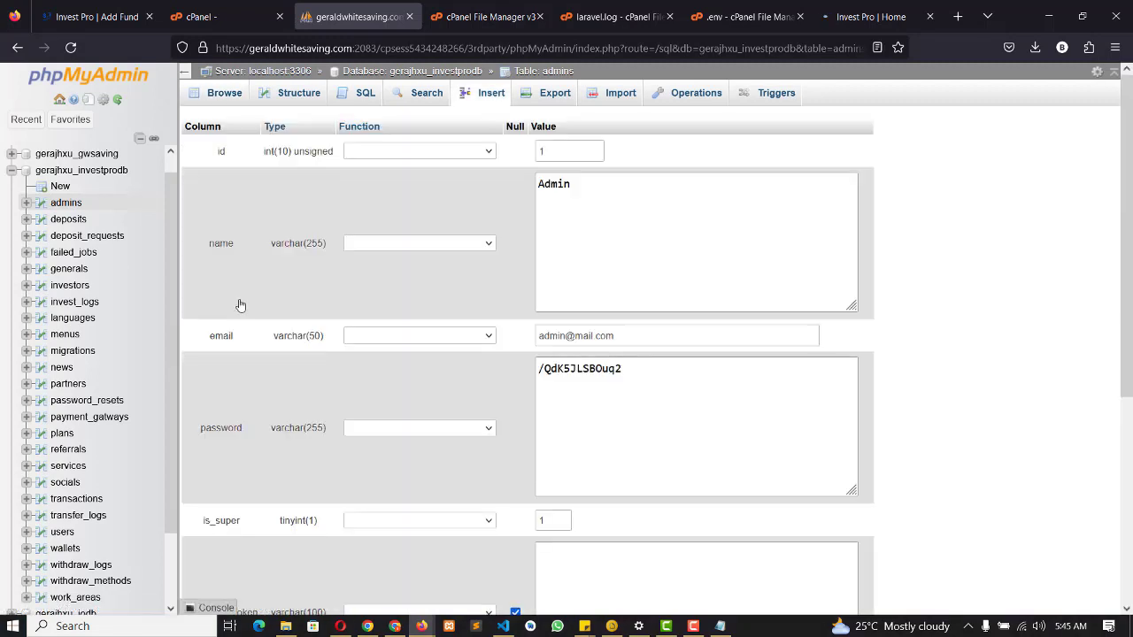
{"action": "scroll", "coordinate": [453, 361], "scroll_direction": "down", "scroll_amount": 3}
{"action": "scroll", "coordinate": [454, 361], "scroll_direction": "up", "scroll_amount": 3}
{"action": "left_click", "coordinate": [631, 393]}
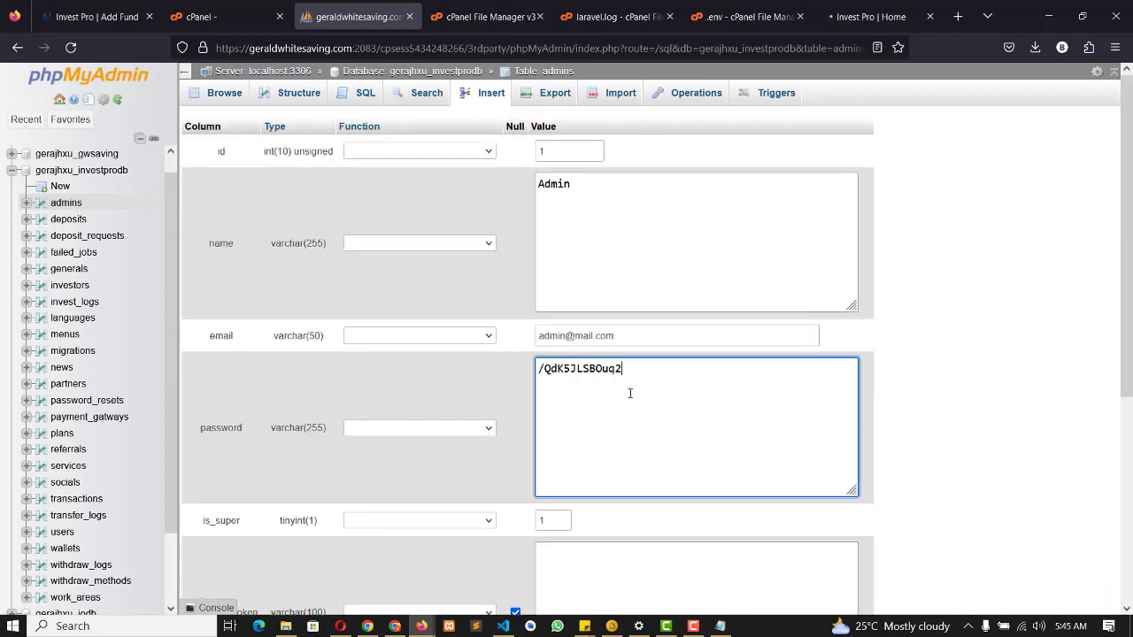
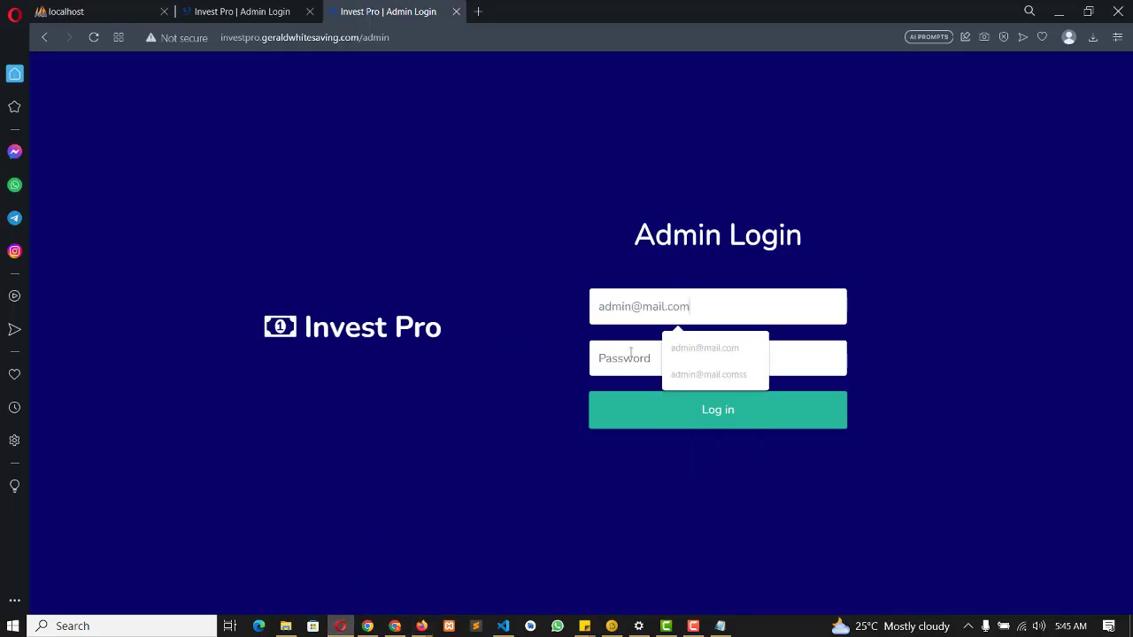
Log in with the admin password and check the dashboard: 1 user, 100 USD deposited and invested
{"action": "left_click", "coordinate": [630, 358]}
{"action": "type", "text": "a"}
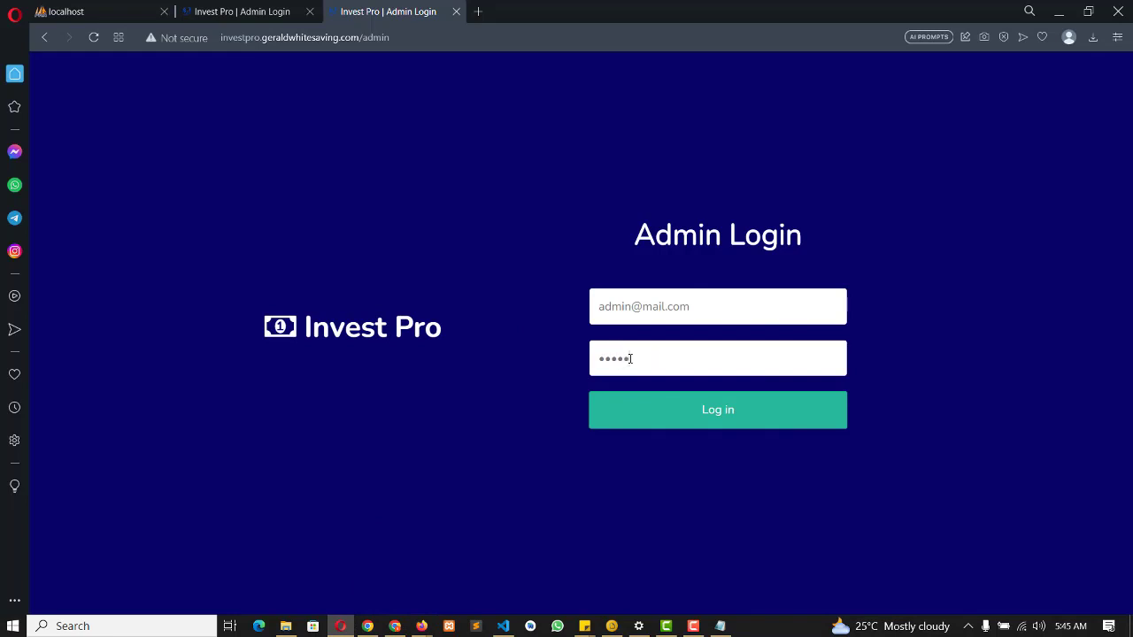
{"action": "left_click", "coordinate": [678, 412]}
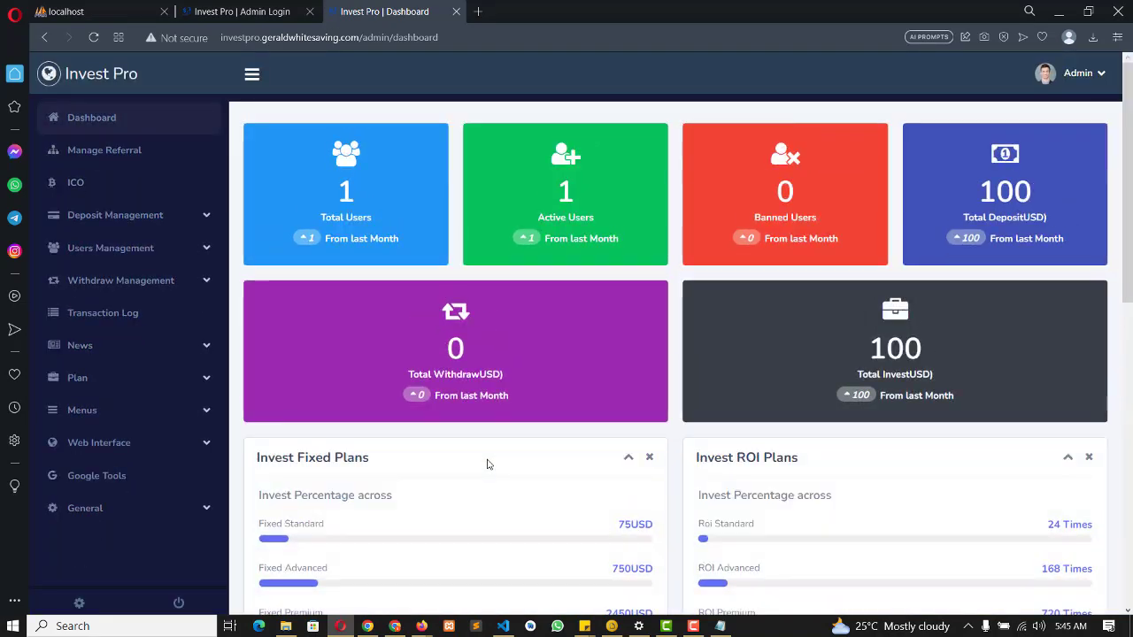
{"action": "scroll", "coordinate": [158, 252], "scroll_direction": "down", "scroll_amount": 8}
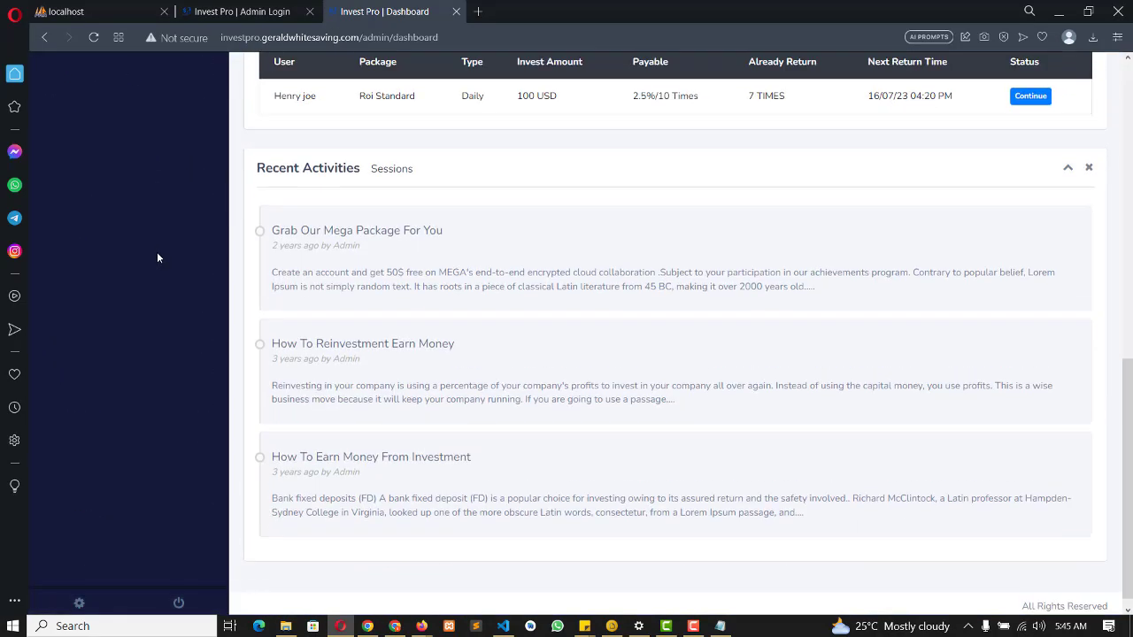
{"action": "scroll", "coordinate": [158, 258], "scroll_direction": "up", "scroll_amount": 8}
{"action": "scroll", "coordinate": [97, 234], "scroll_direction": "down", "scroll_amount": 5}
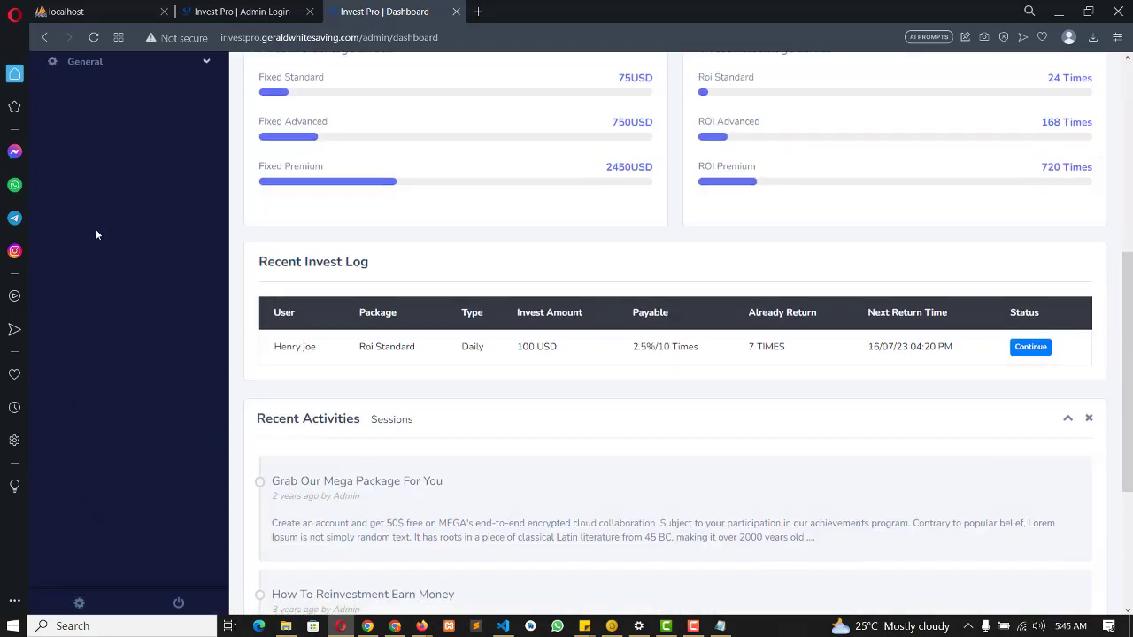
{"action": "scroll", "coordinate": [97, 235], "scroll_direction": "up", "scroll_amount": 5}
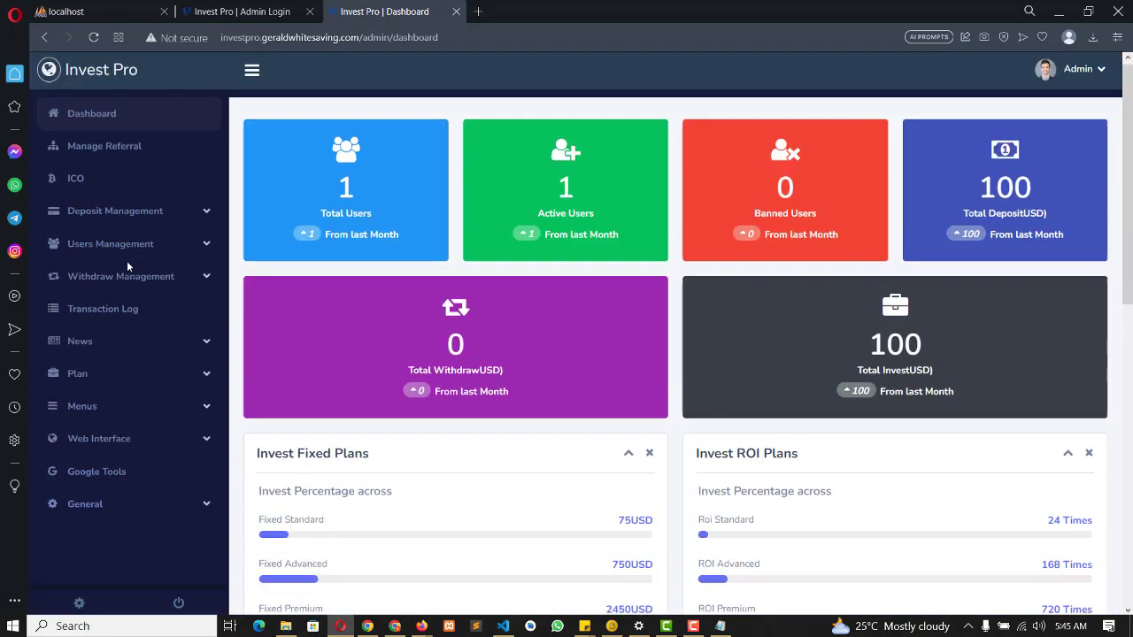
Back in cPanel, search the tools for 'CRON' and open Cron Jobs at the Add New Cron Job form
{"action": "mouse_move", "coordinate": [423, 626]}
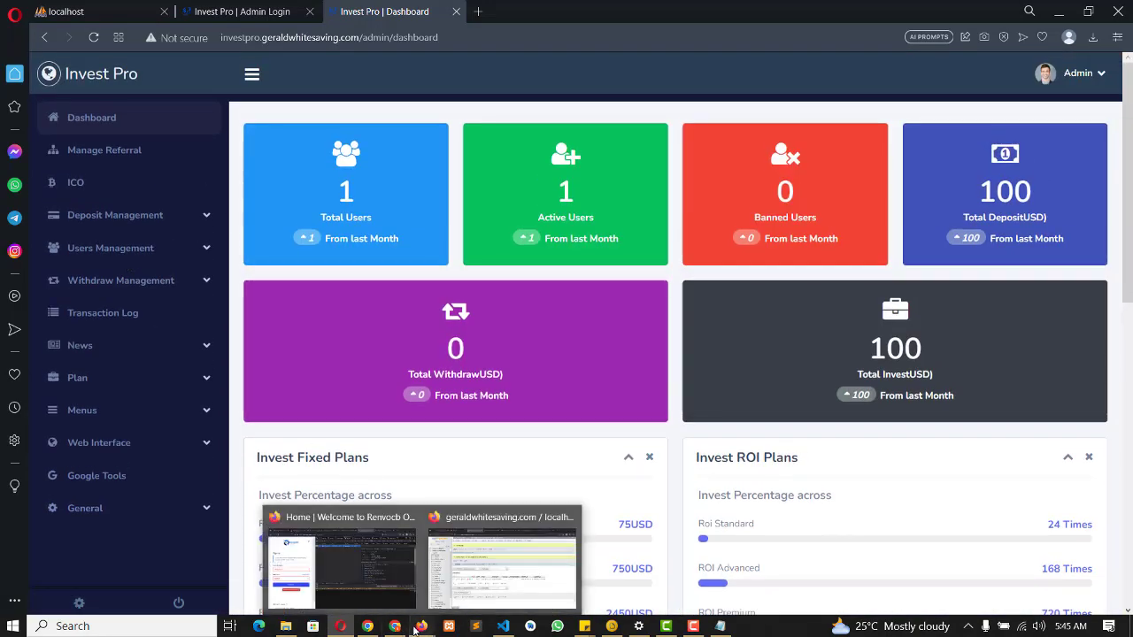
{"action": "left_click", "coordinate": [466, 592]}
{"action": "left_click", "coordinate": [850, 16]}
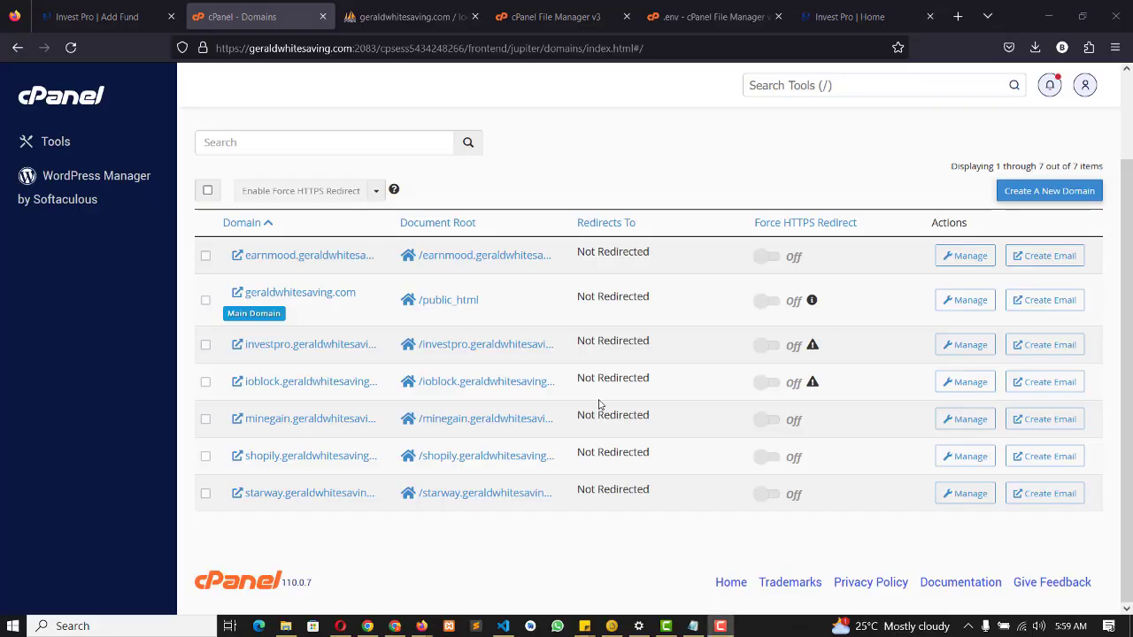
{"action": "left_click", "coordinate": [56, 141]}
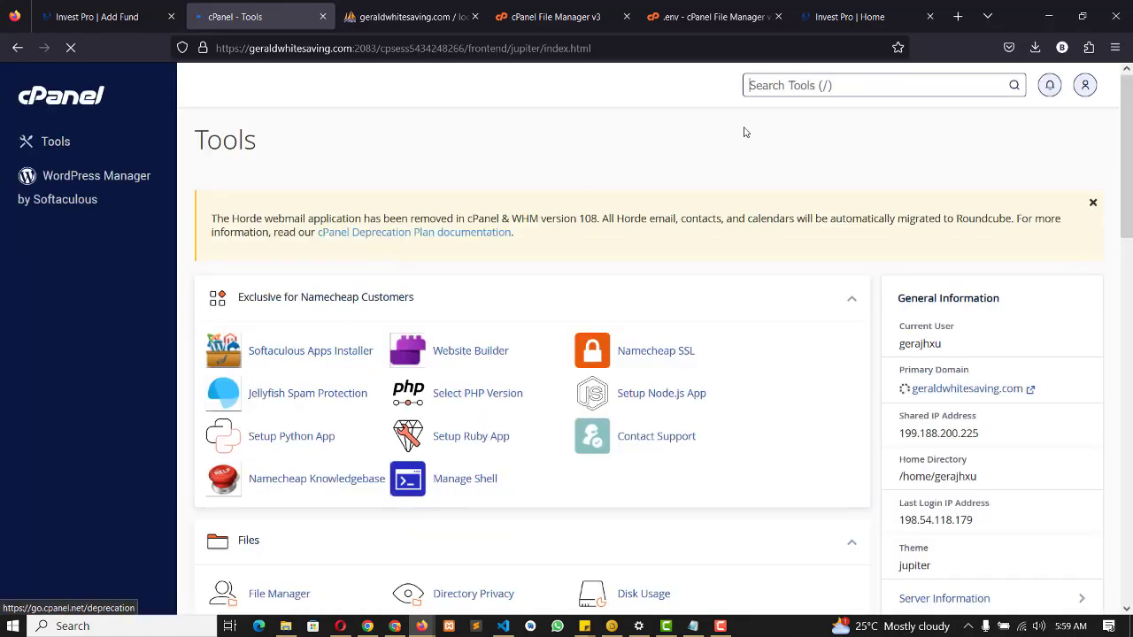
{"action": "left_click", "coordinate": [752, 86]}
{"action": "type", "text": "C"}
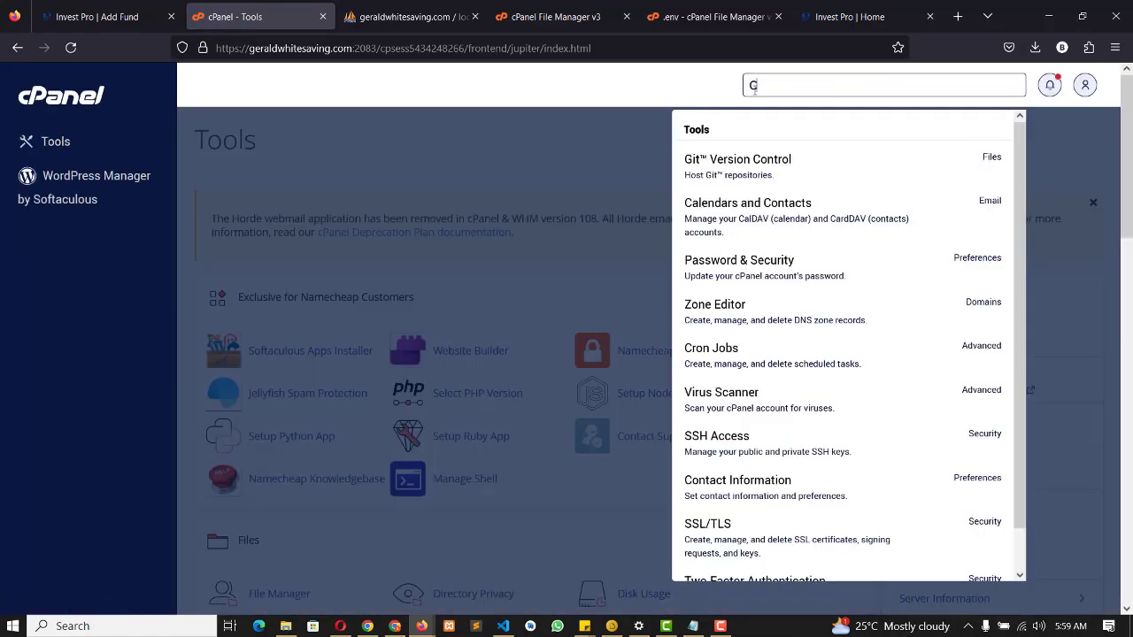
{"action": "type", "text": "RON"}
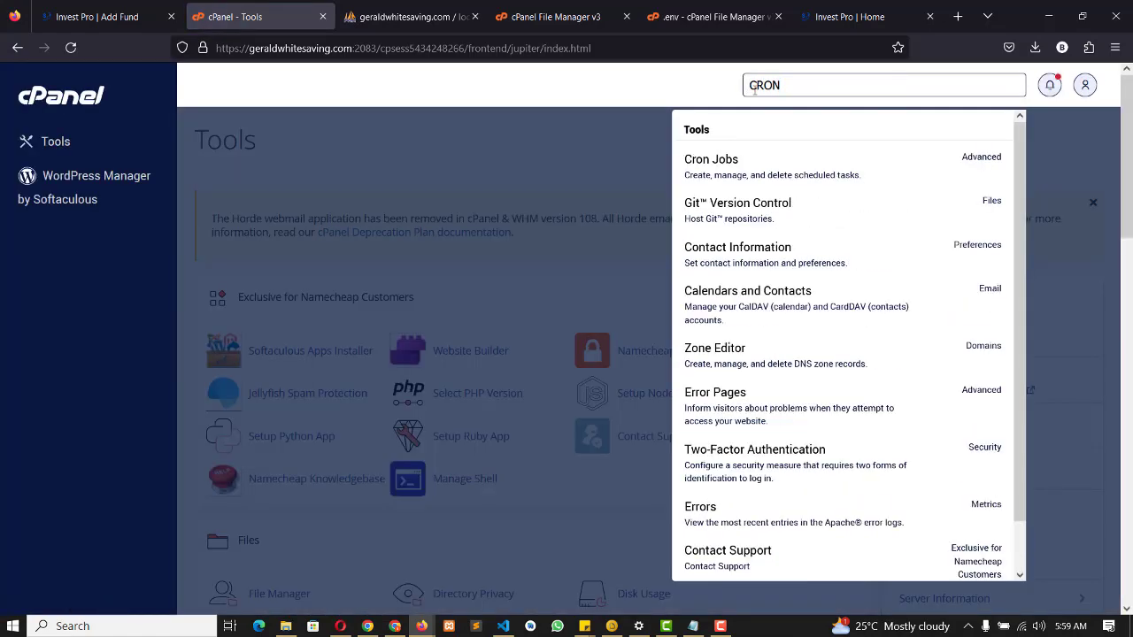
{"action": "left_click", "coordinate": [742, 164]}
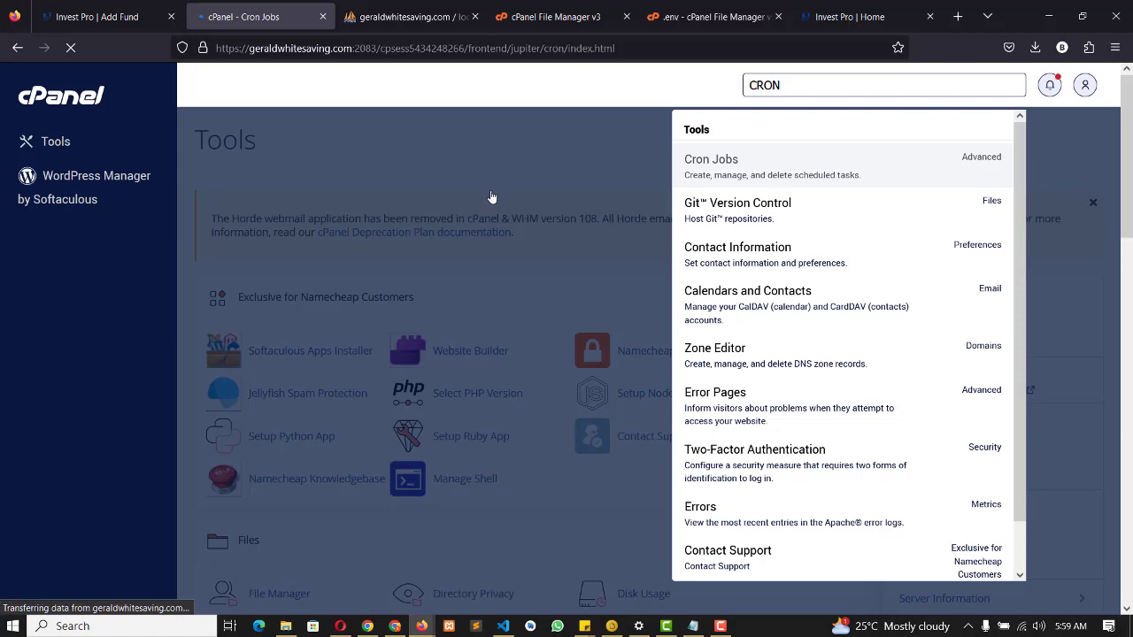
{"action": "scroll", "coordinate": [463, 328], "scroll_direction": "down", "scroll_amount": 5}
{"action": "scroll", "coordinate": [463, 331], "scroll_direction": "up", "scroll_amount": 3}
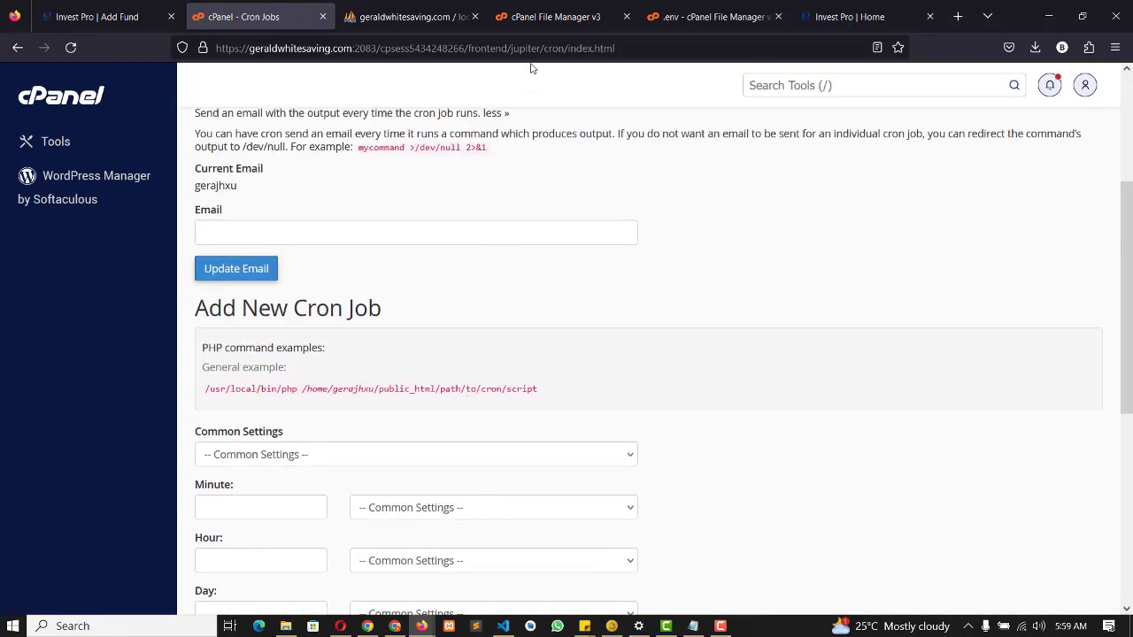
In File Manager, go up to the investpro root folder and open installation.txt in the editor
{"action": "left_click", "coordinate": [553, 17]}
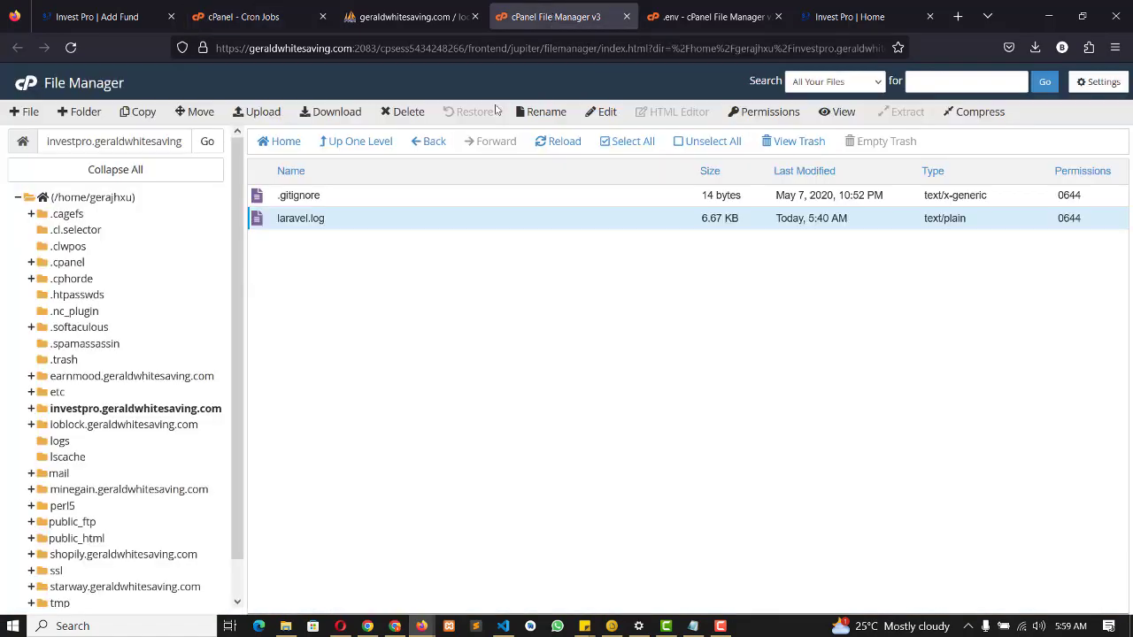
{"action": "left_click", "coordinate": [365, 142]}
{"action": "left_click", "coordinate": [349, 143]}
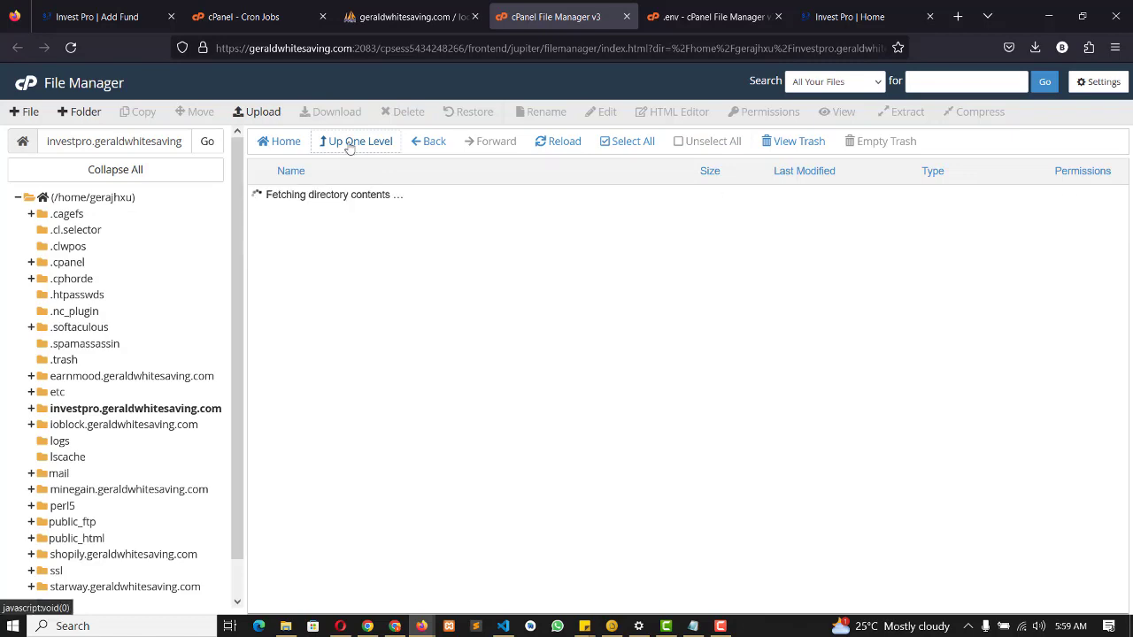
{"action": "scroll", "coordinate": [360, 277], "scroll_direction": "down", "scroll_amount": 5}
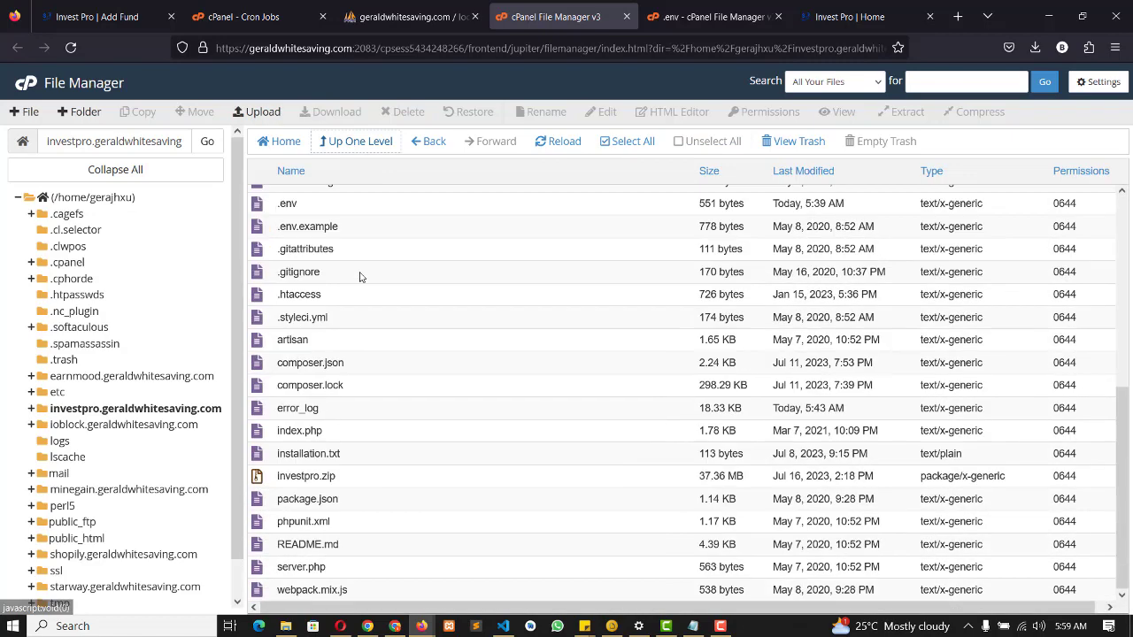
{"action": "left_click", "coordinate": [355, 459]}
{"action": "right_click", "coordinate": [355, 459]}
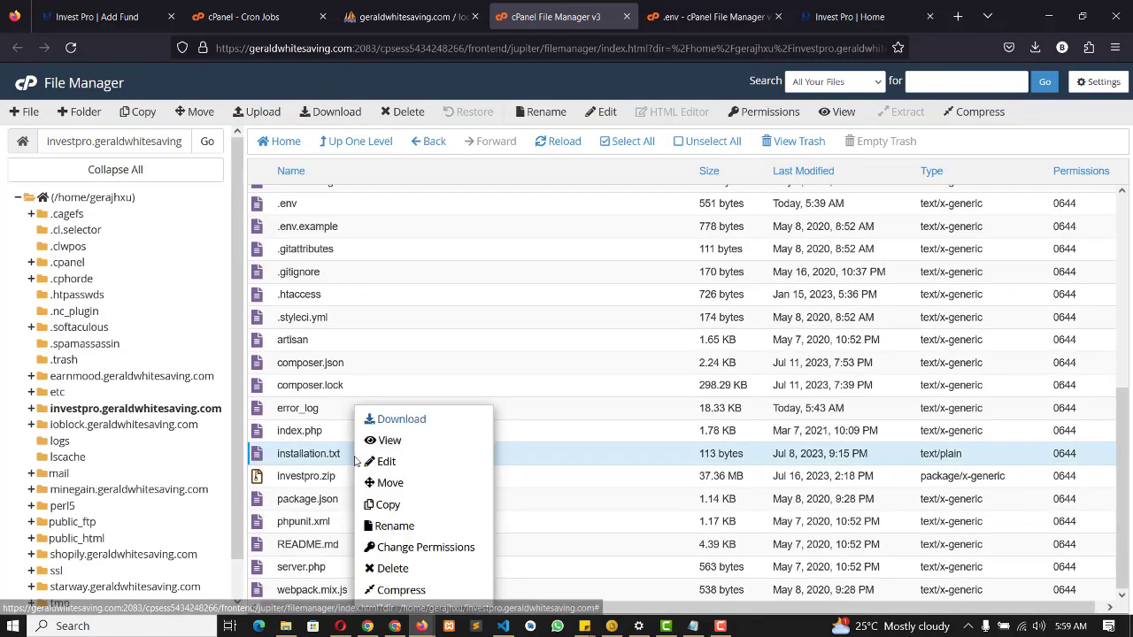
{"action": "left_click", "coordinate": [400, 459]}
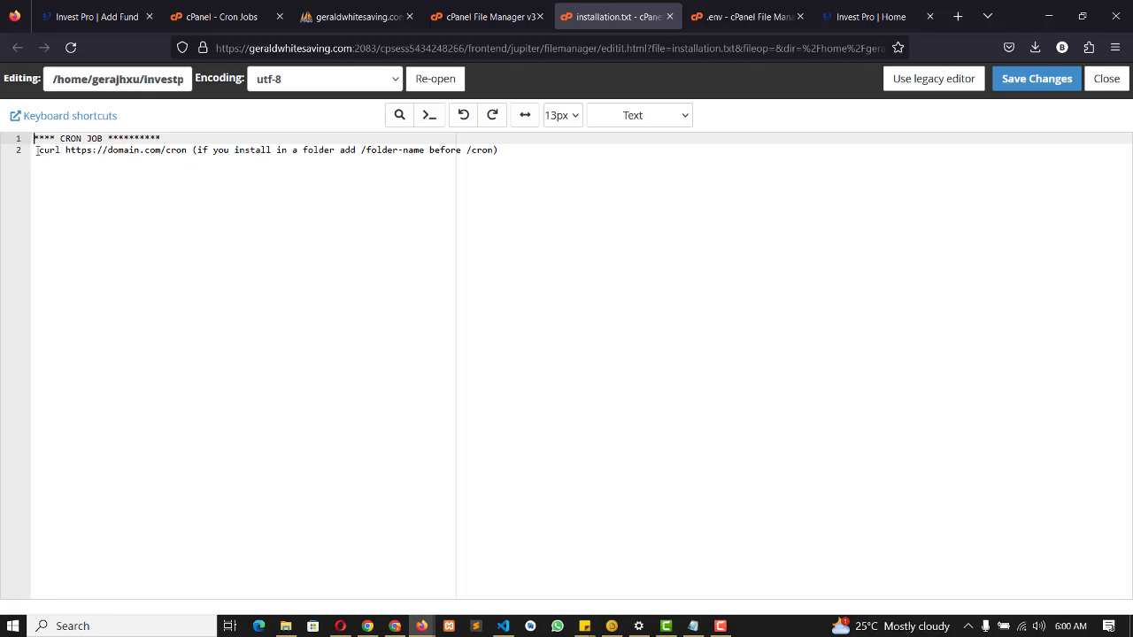
{"action": "left_click_drag", "start_coordinate": [37, 151], "coordinate": [188, 150]}
{"action": "key", "text": "ctrl+c"}
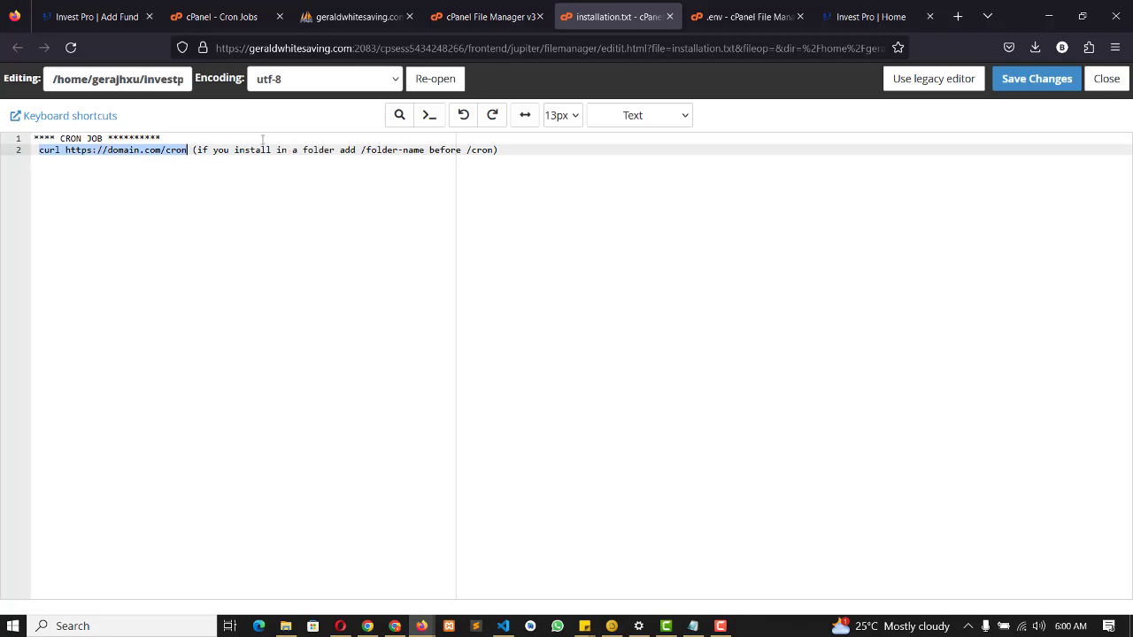
{"action": "left_click", "coordinate": [225, 17]}
{"action": "scroll", "coordinate": [372, 336], "scroll_direction": "down", "scroll_amount": 3}
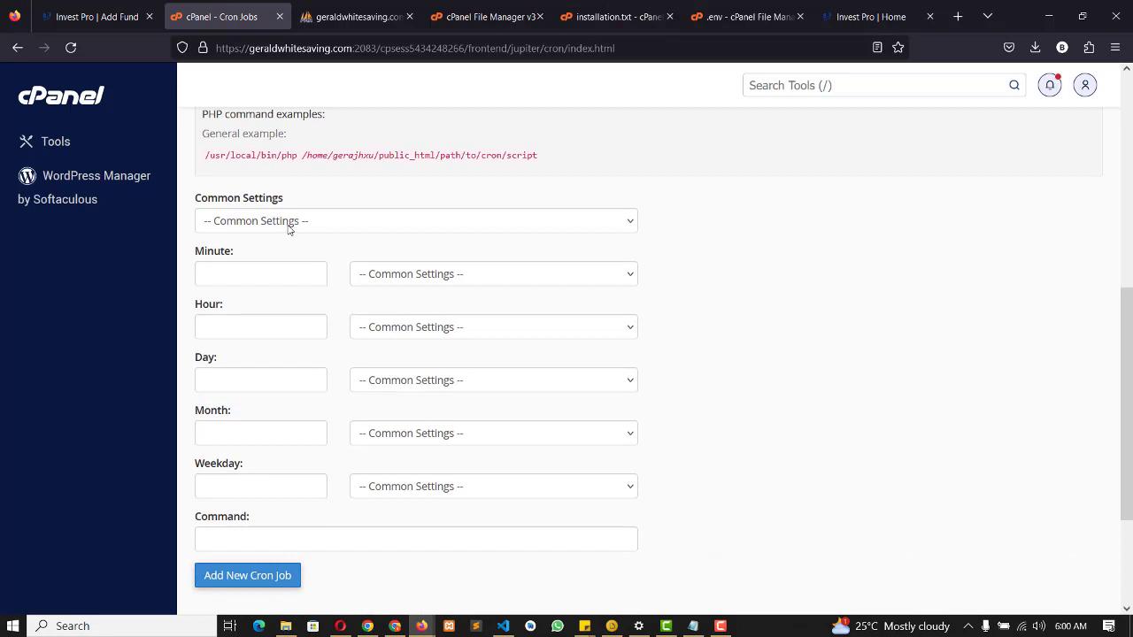
{"action": "left_click", "coordinate": [288, 227]}
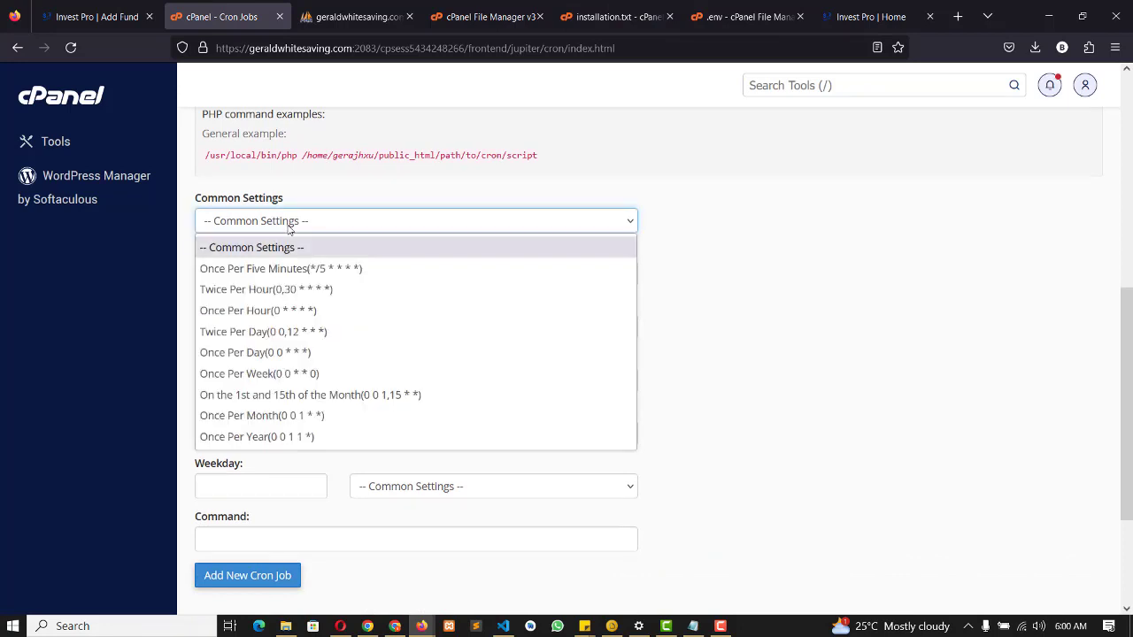
{"action": "left_click", "coordinate": [240, 277]}
{"action": "scroll", "coordinate": [240, 280], "scroll_direction": "down", "scroll_amount": 3}
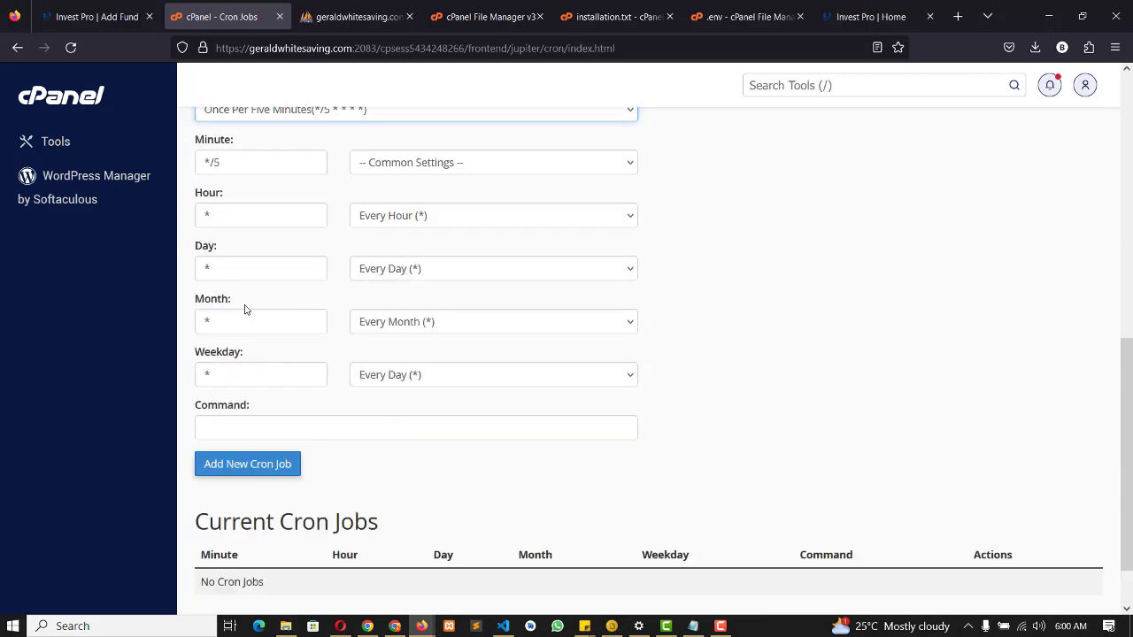
{"action": "left_click", "coordinate": [241, 355]}
{"action": "key", "text": "ctrl+v"}
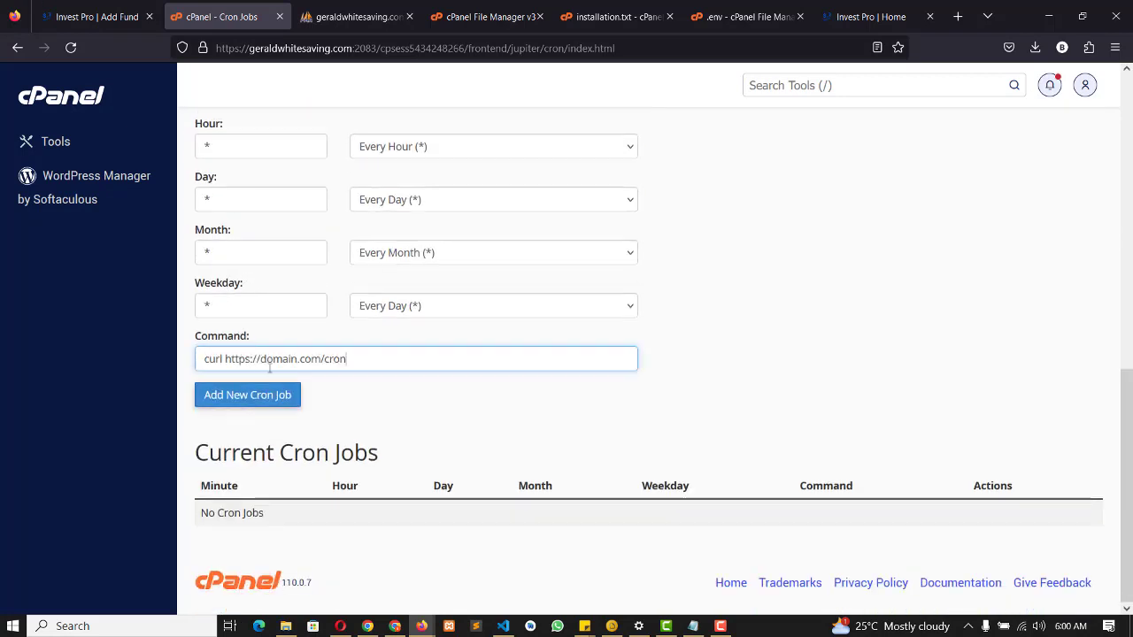
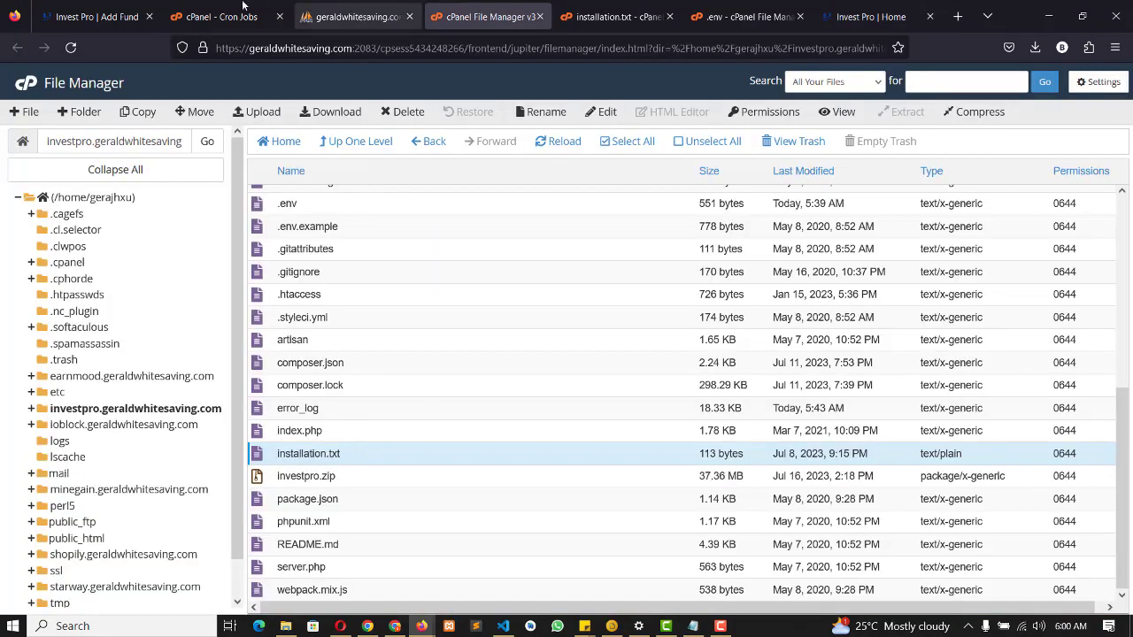
{"action": "left_click", "coordinate": [232, 11]}
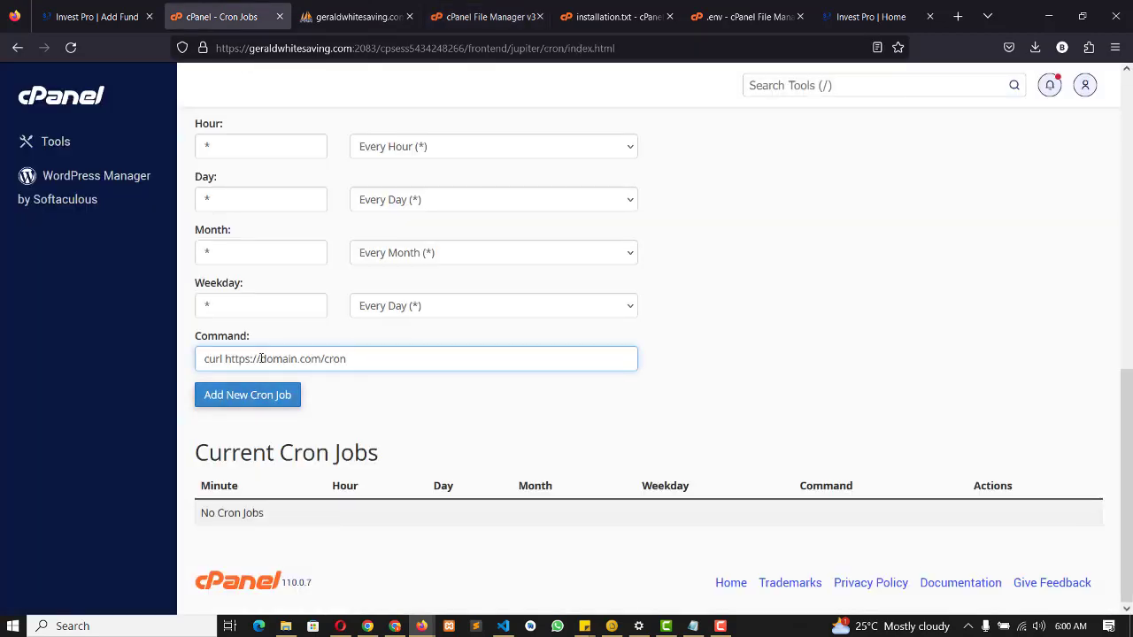
{"action": "left_click_drag", "start_coordinate": [260, 358], "coordinate": [323, 358]}
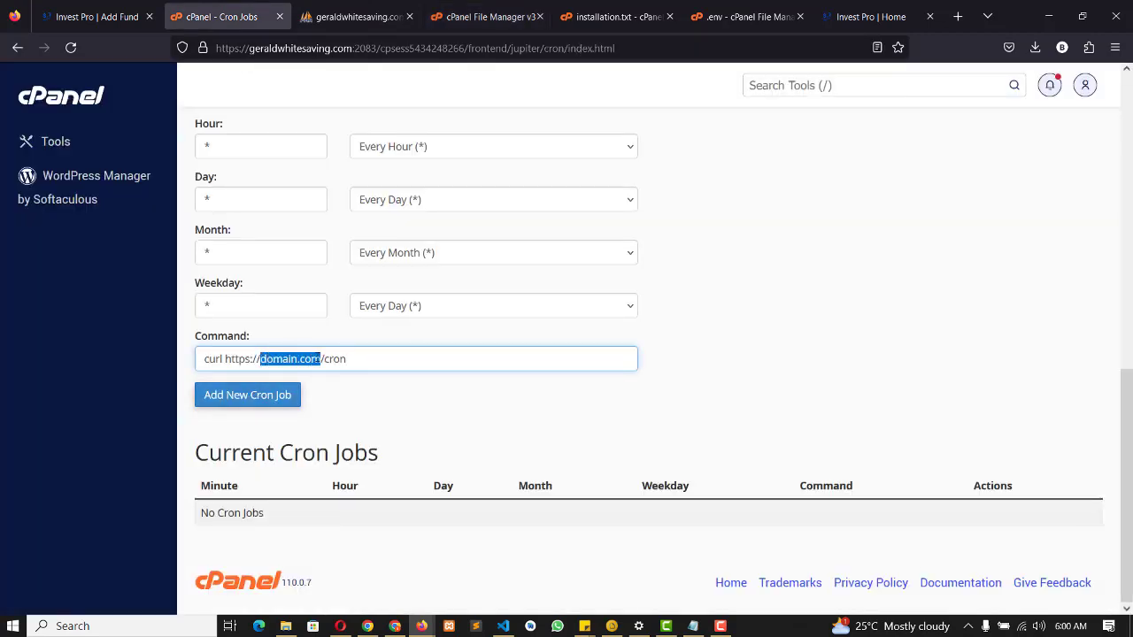
{"action": "type", "text": "investpro.geraldwhitesaving.com"}
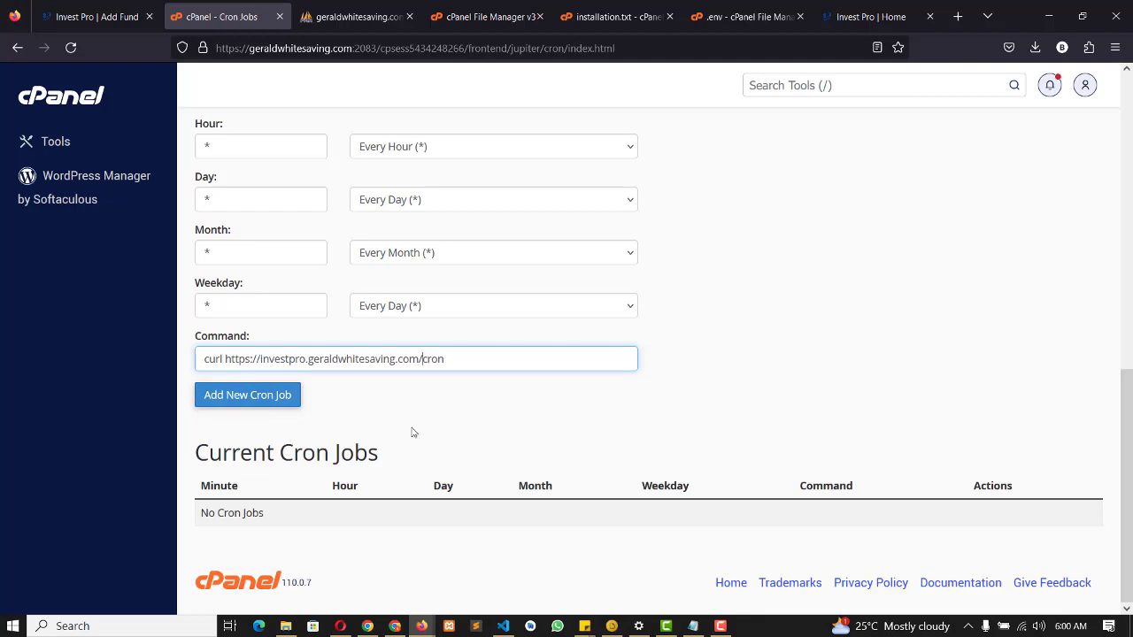
{"action": "type", "text": "account."}
{"action": "key", "text": "BackSpace"}
{"action": "type", "text": "/"}
{"action": "key", "text": "BackSpace"}
{"action": "key", "text": "BackSpace"}
{"action": "key", "text": "BackSpace"}
{"action": "key", "text": "BackSpace"}
{"action": "key", "text": "BackSpace"}
{"action": "key", "text": "BackSpace"}
{"action": "key", "text": "BackSpace"}
{"action": "key", "text": "BackSpace"}
Add the */5 curl investpro.geraldwhitesaving.com/cron job and check it appears under Current Cron Jobs
{"action": "left_click", "coordinate": [243, 400]}
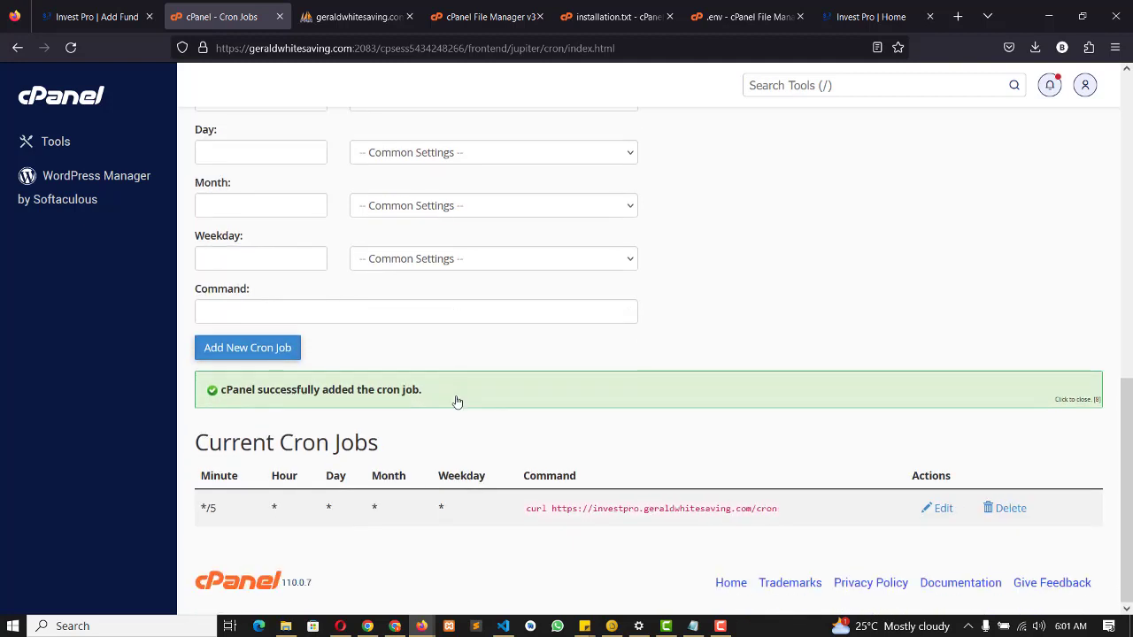
{"action": "scroll", "coordinate": [456, 402], "scroll_direction": "up", "scroll_amount": 1}
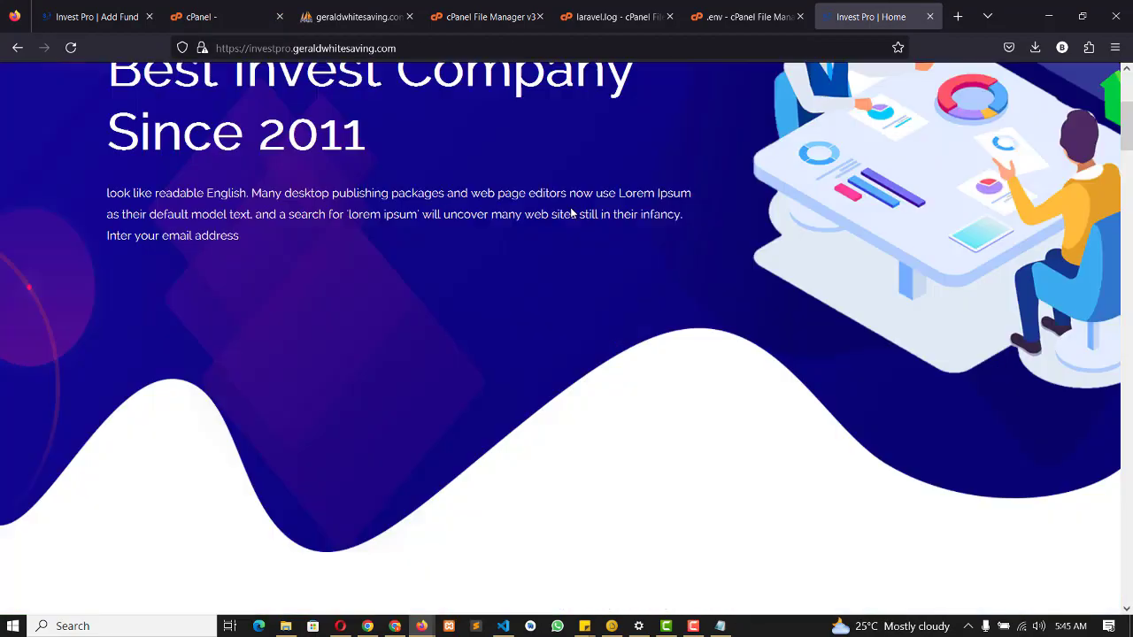
{"action": "scroll", "coordinate": [576, 212], "scroll_direction": "down", "scroll_amount": 3}
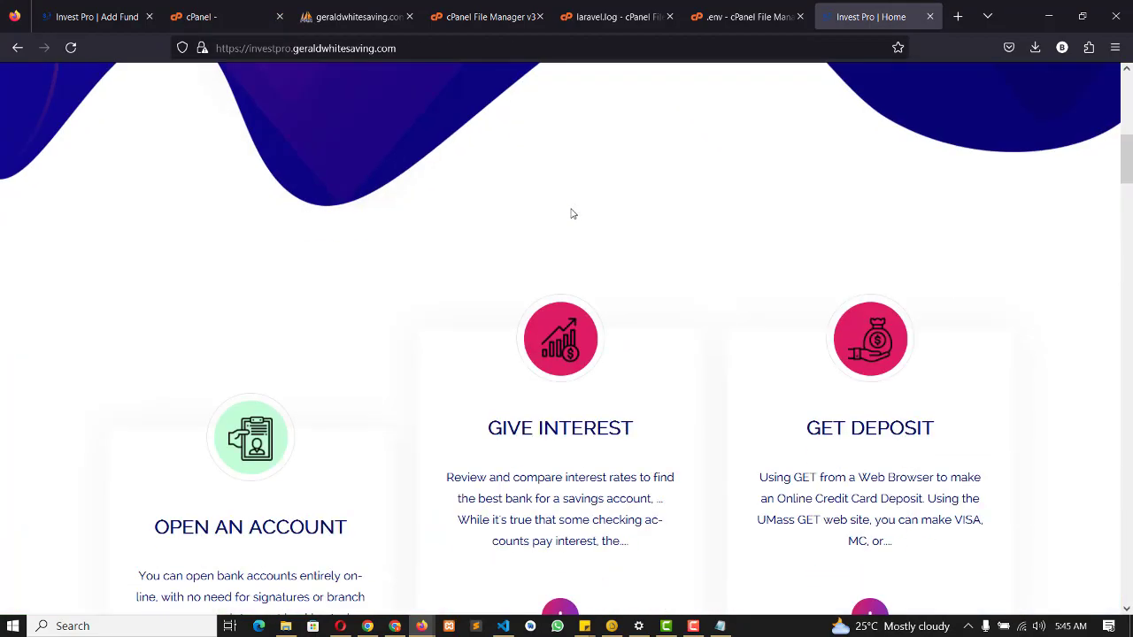